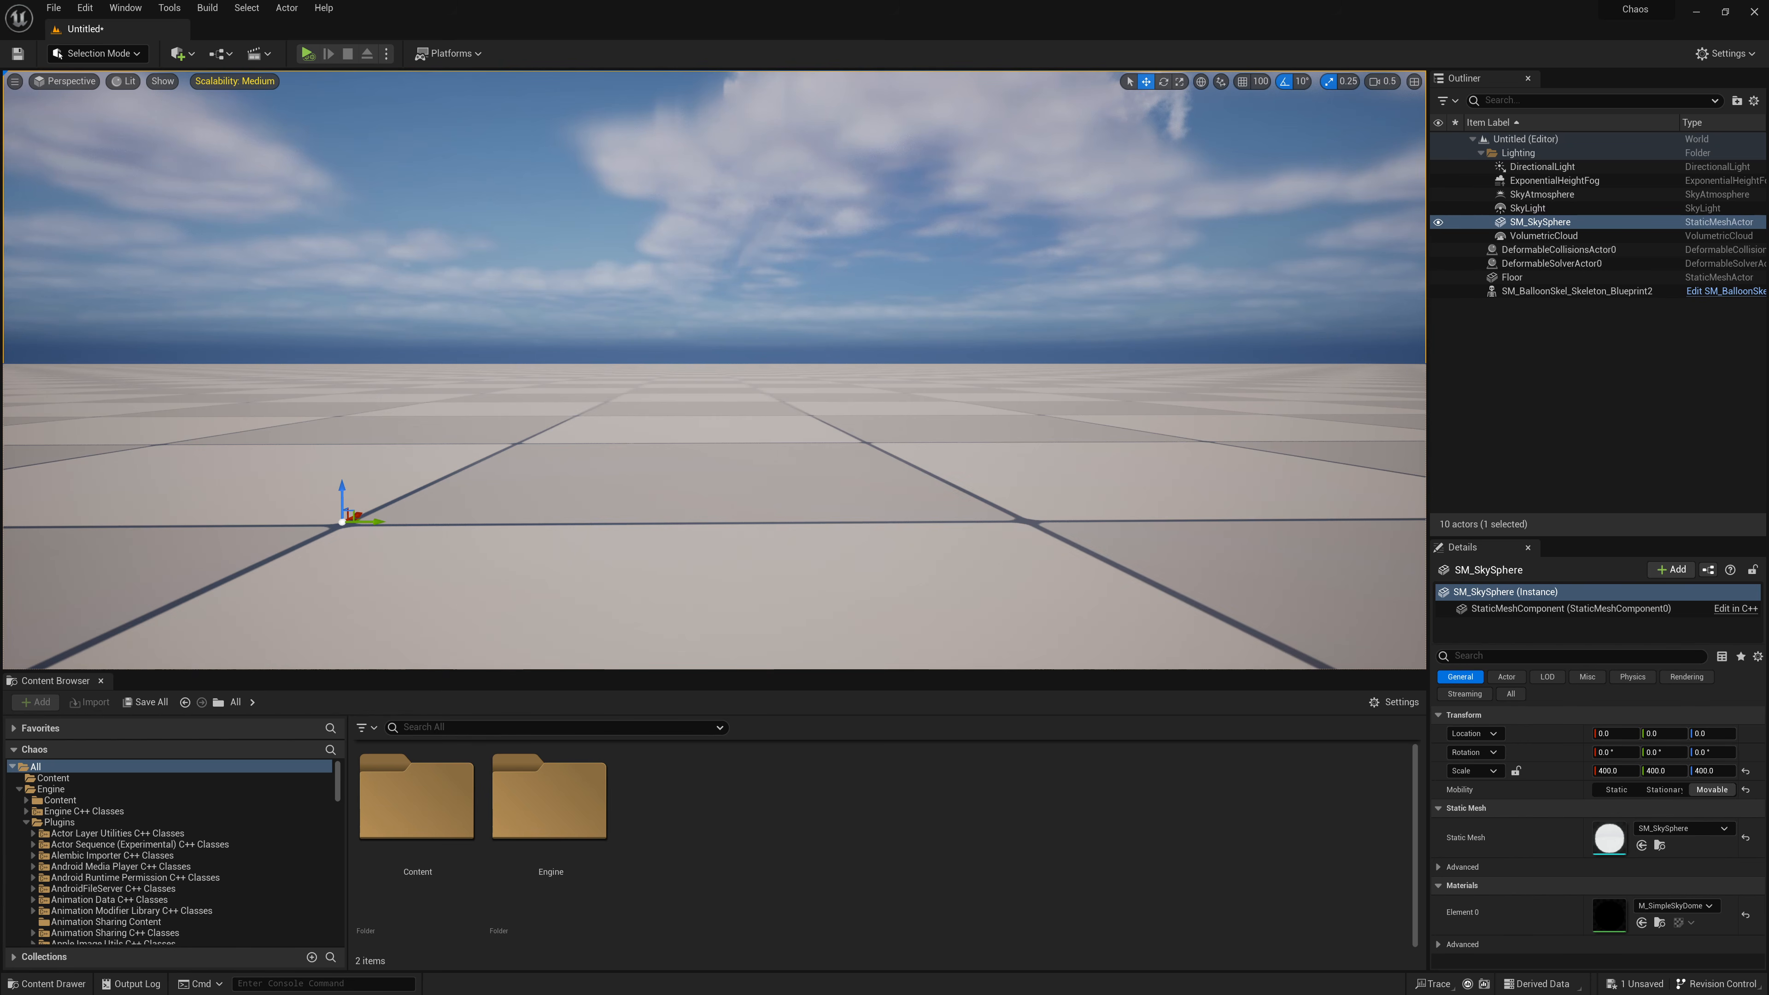
Step: Run the current level as a Standalone Game
click(387, 53)
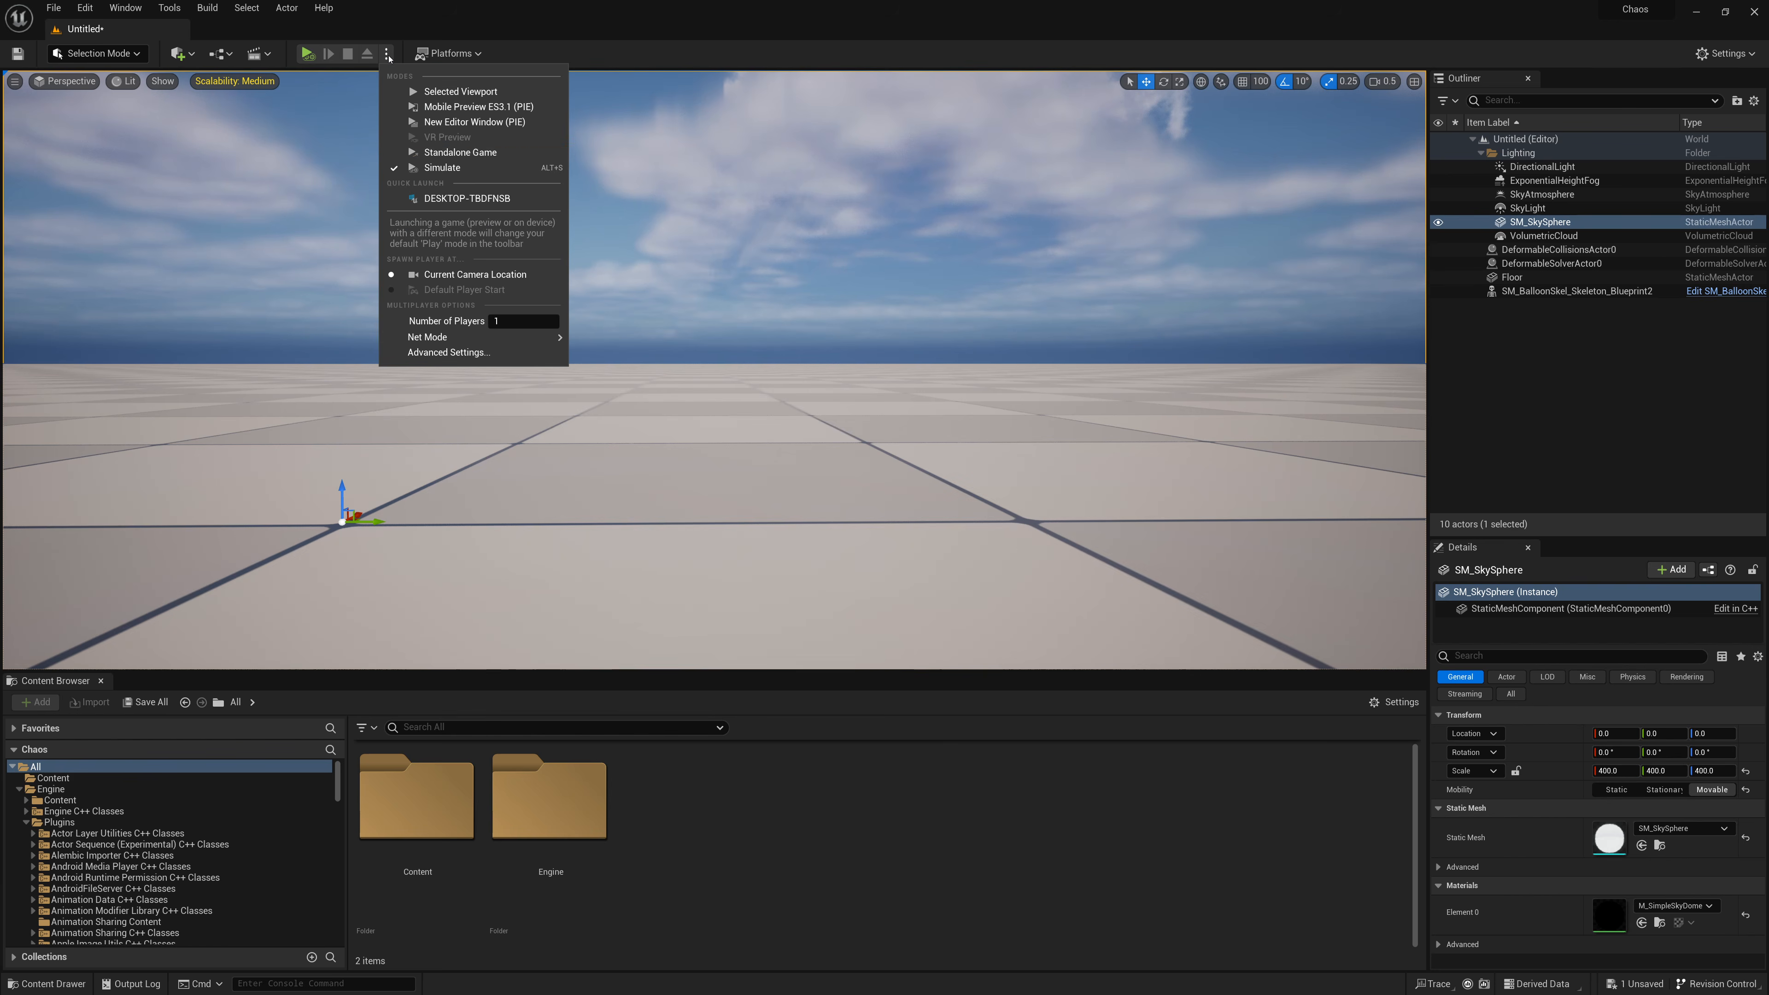
click(460, 152)
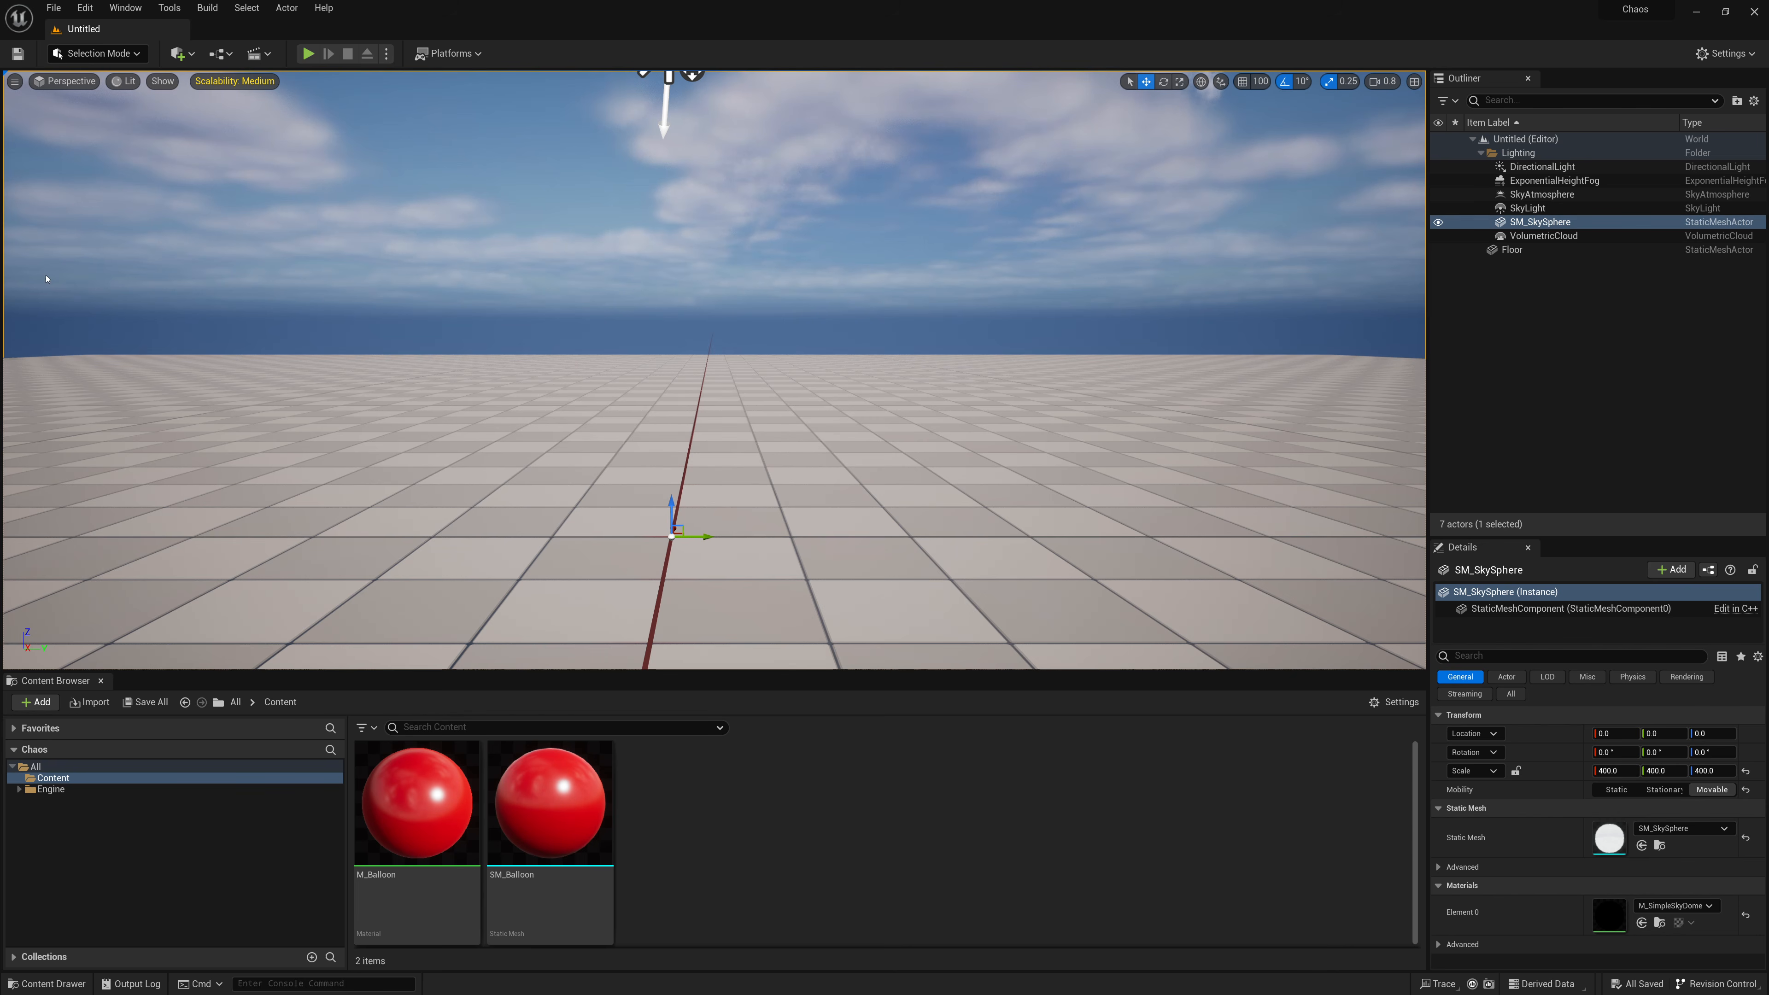
Step: Search the project's plugins for Chaos Flesh and check whether it is enabled
click(84, 8)
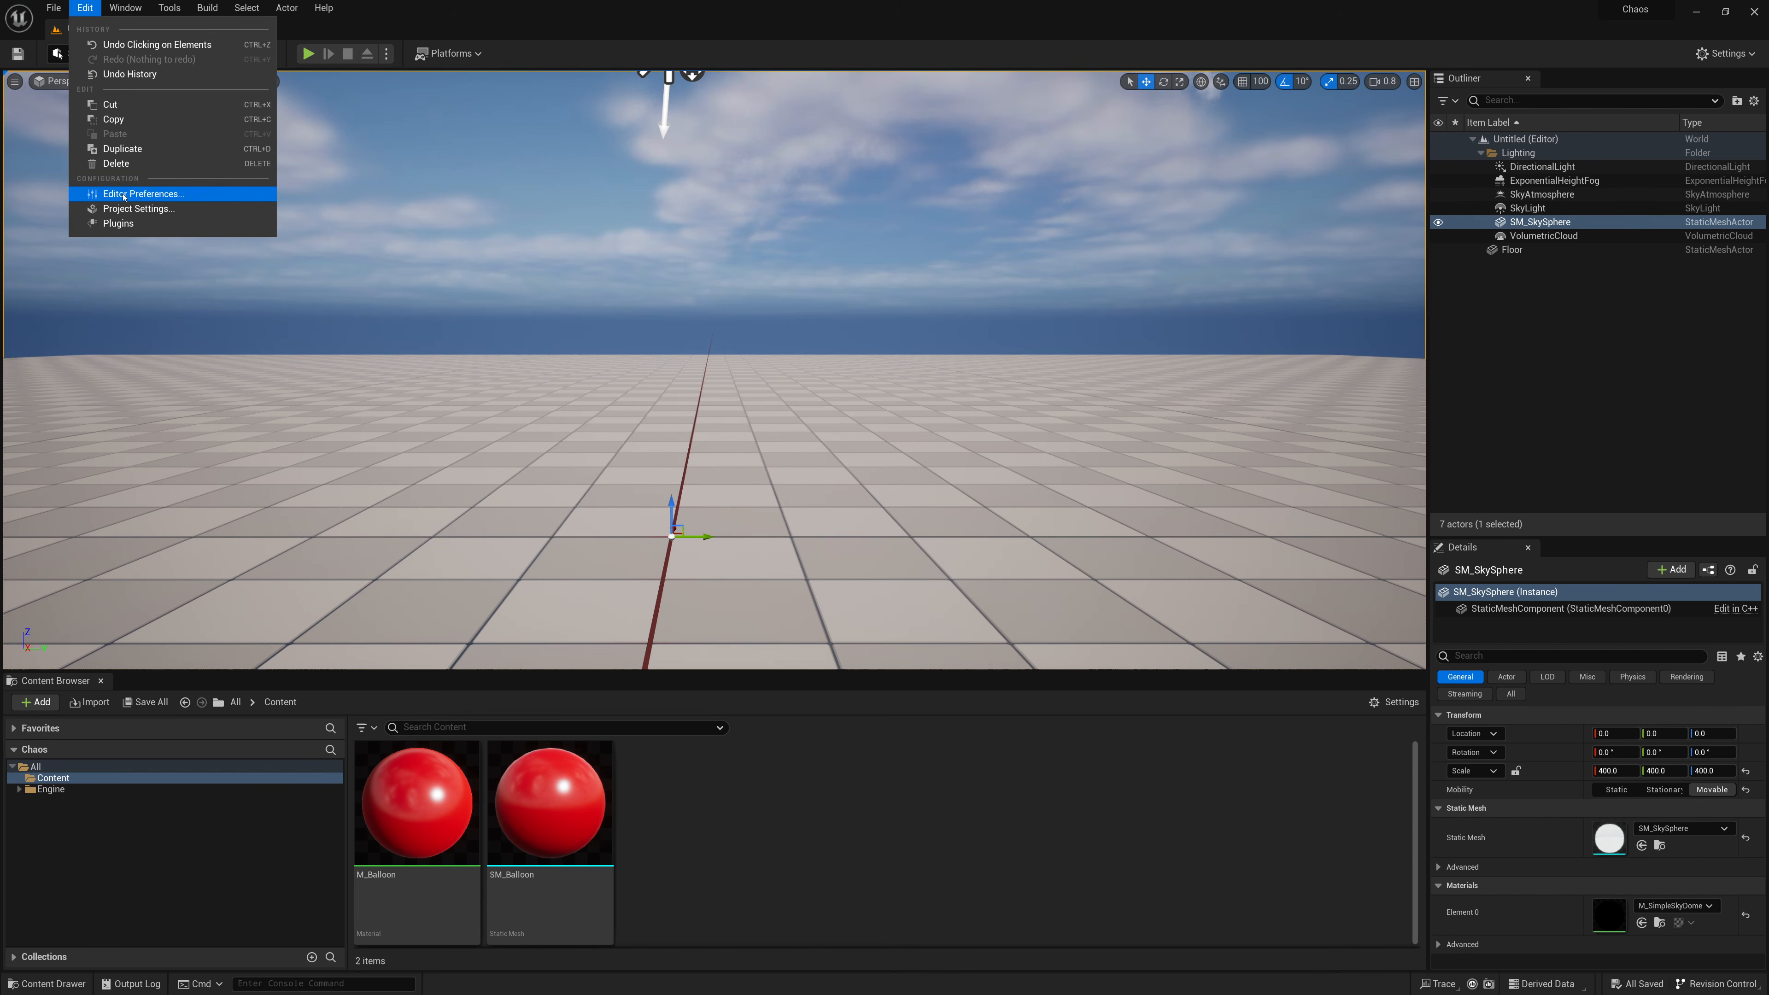
click(119, 224)
text(C)
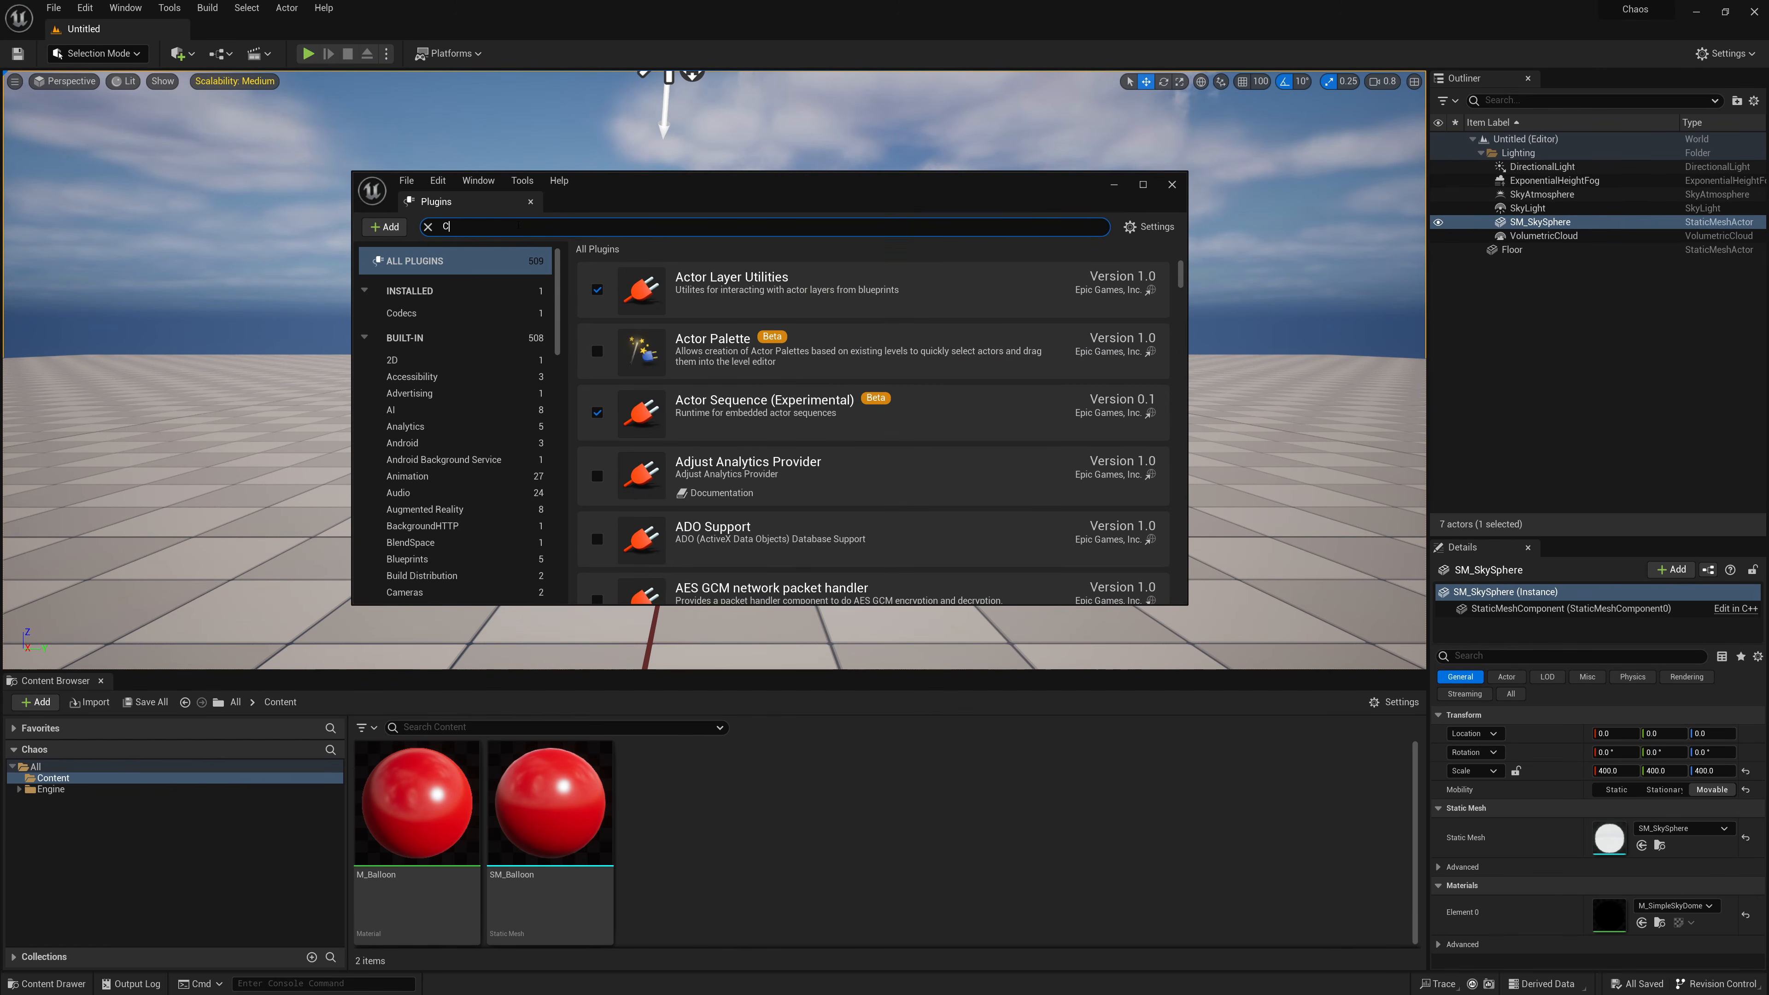
text(haos Fles)
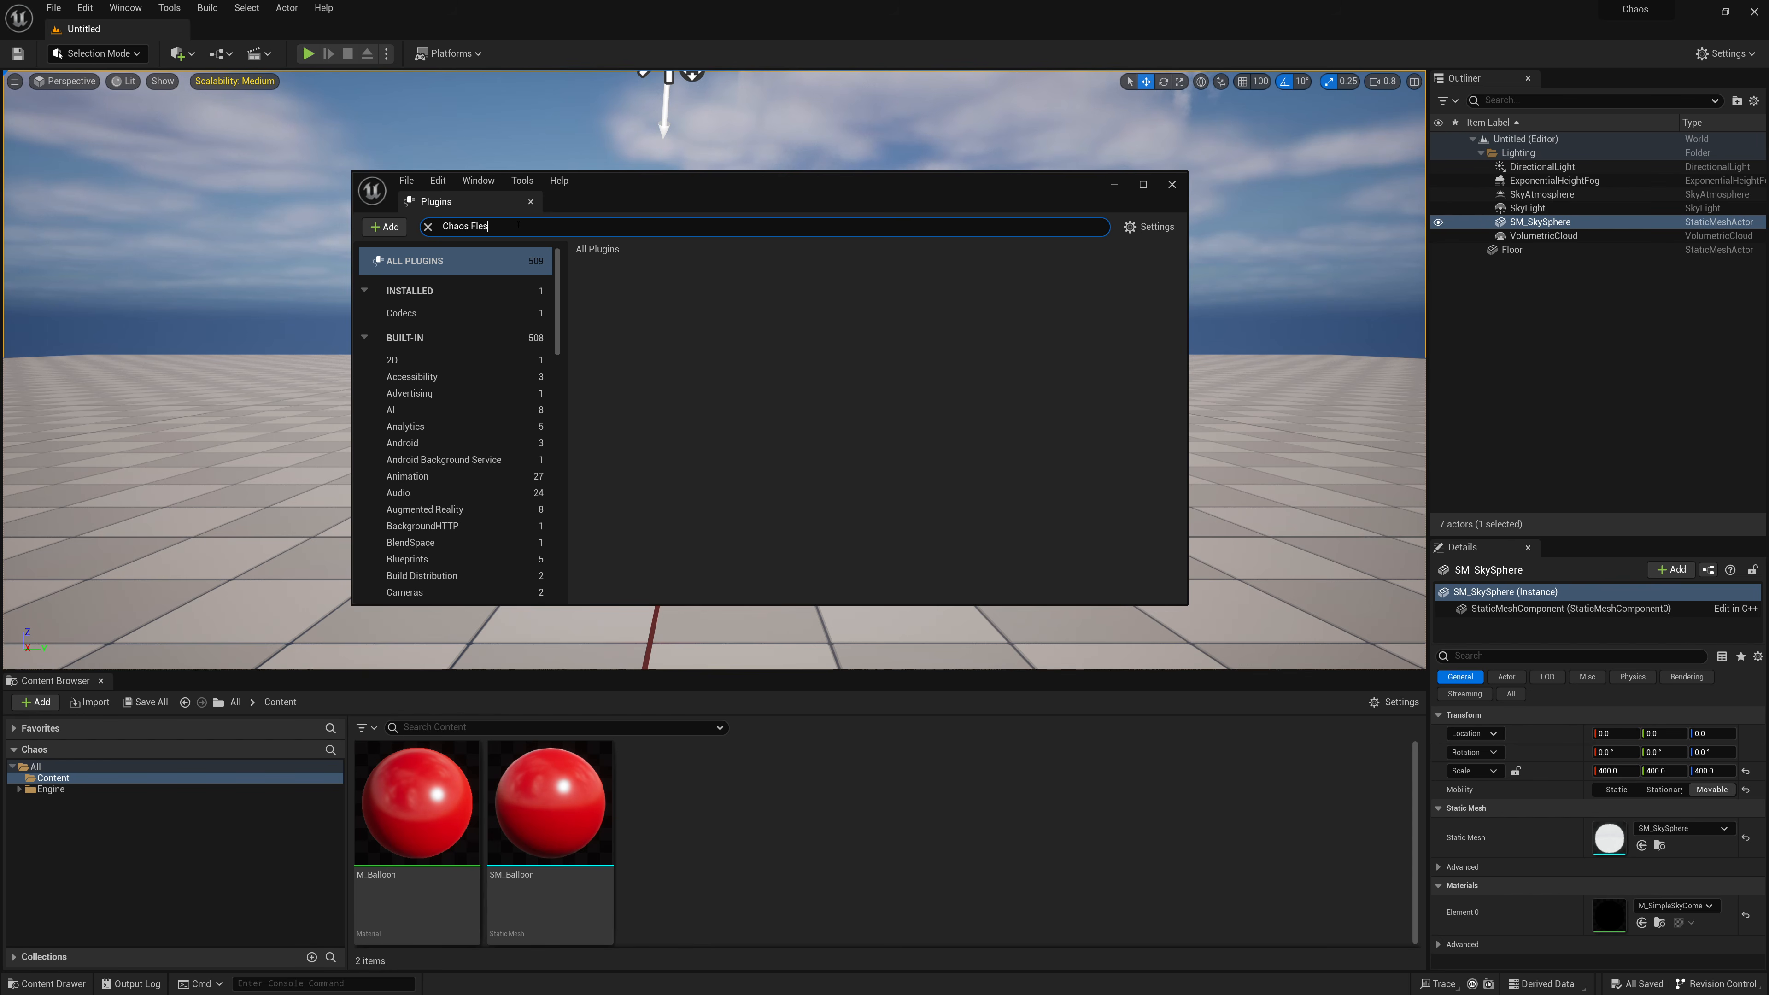
text(h)
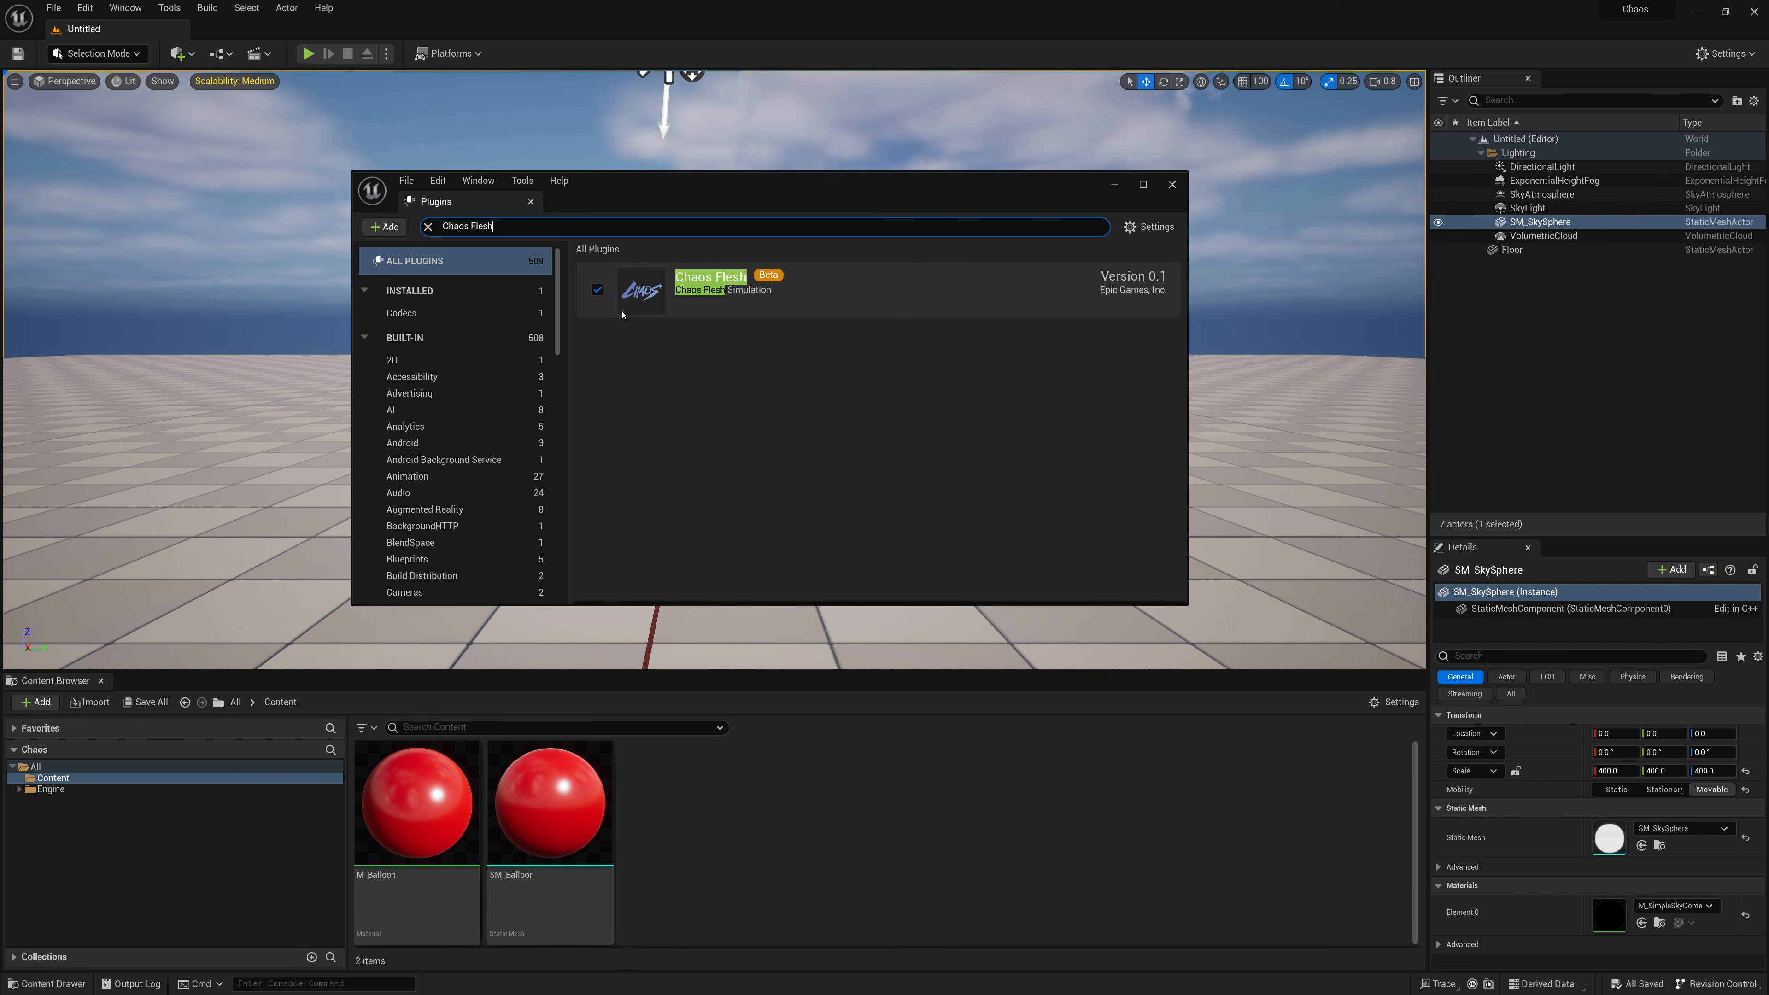
click(1171, 185)
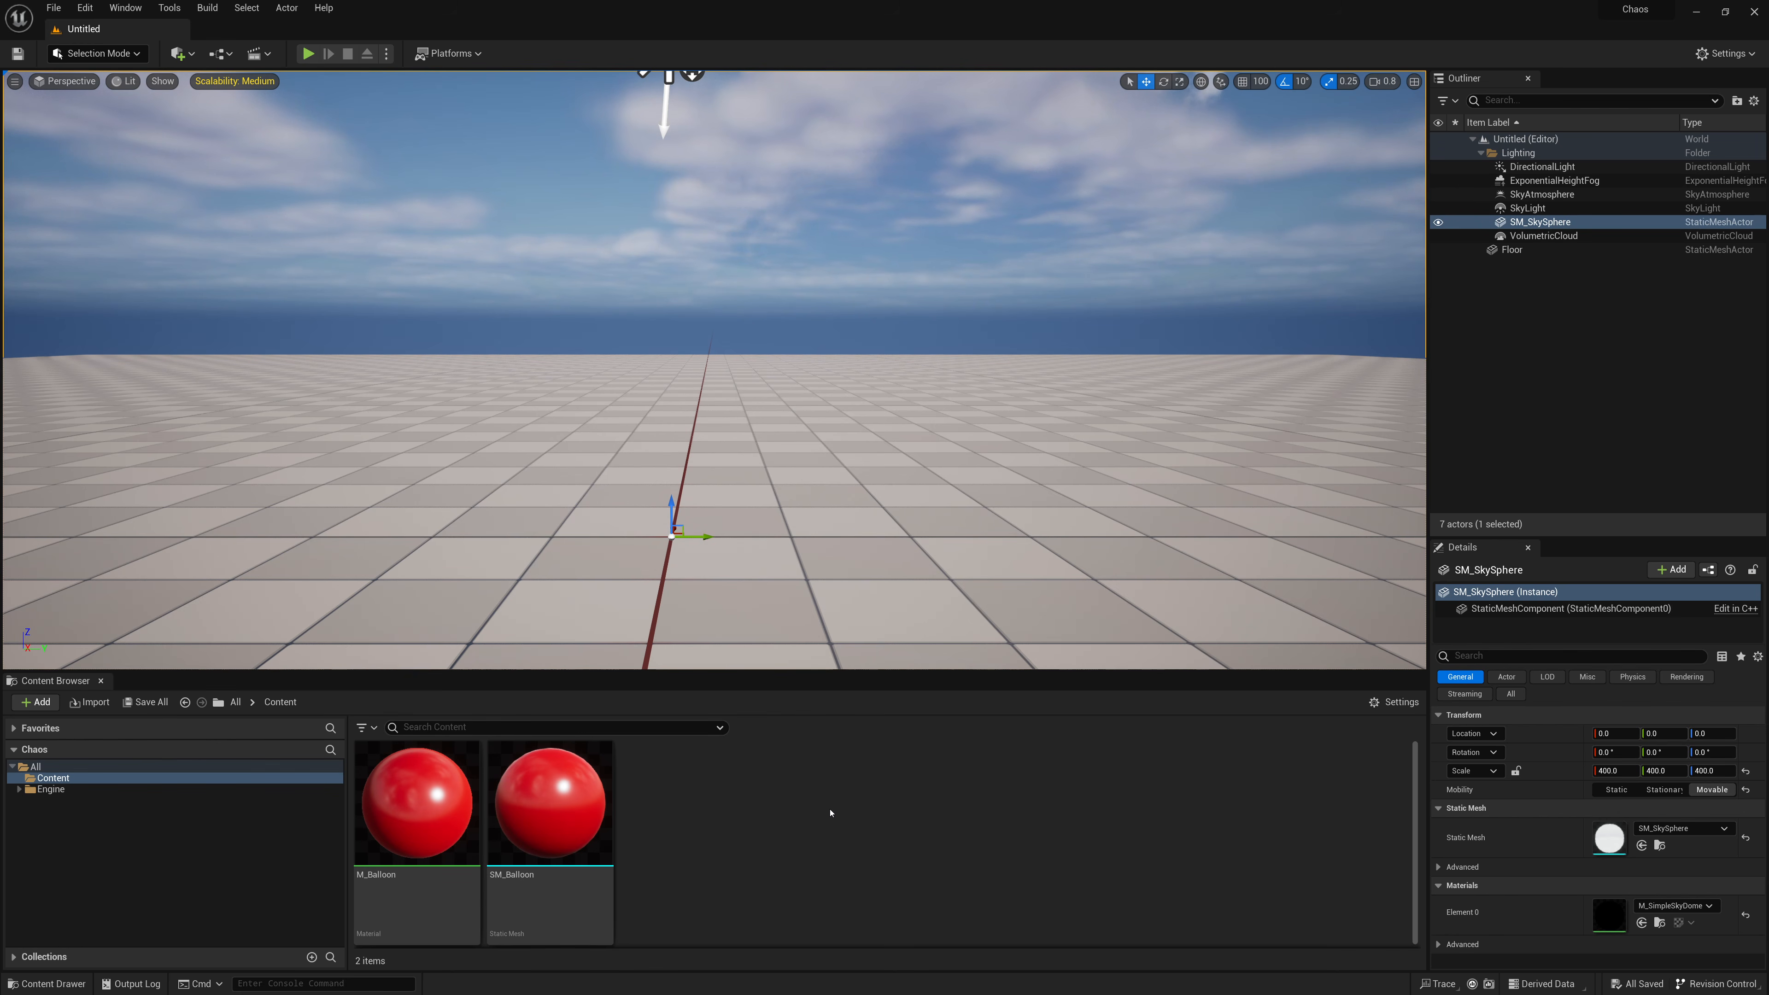
Step: Create a Flesh Asset named faBalloon in the Content folder and open it beside the content assets
right_click(702, 793)
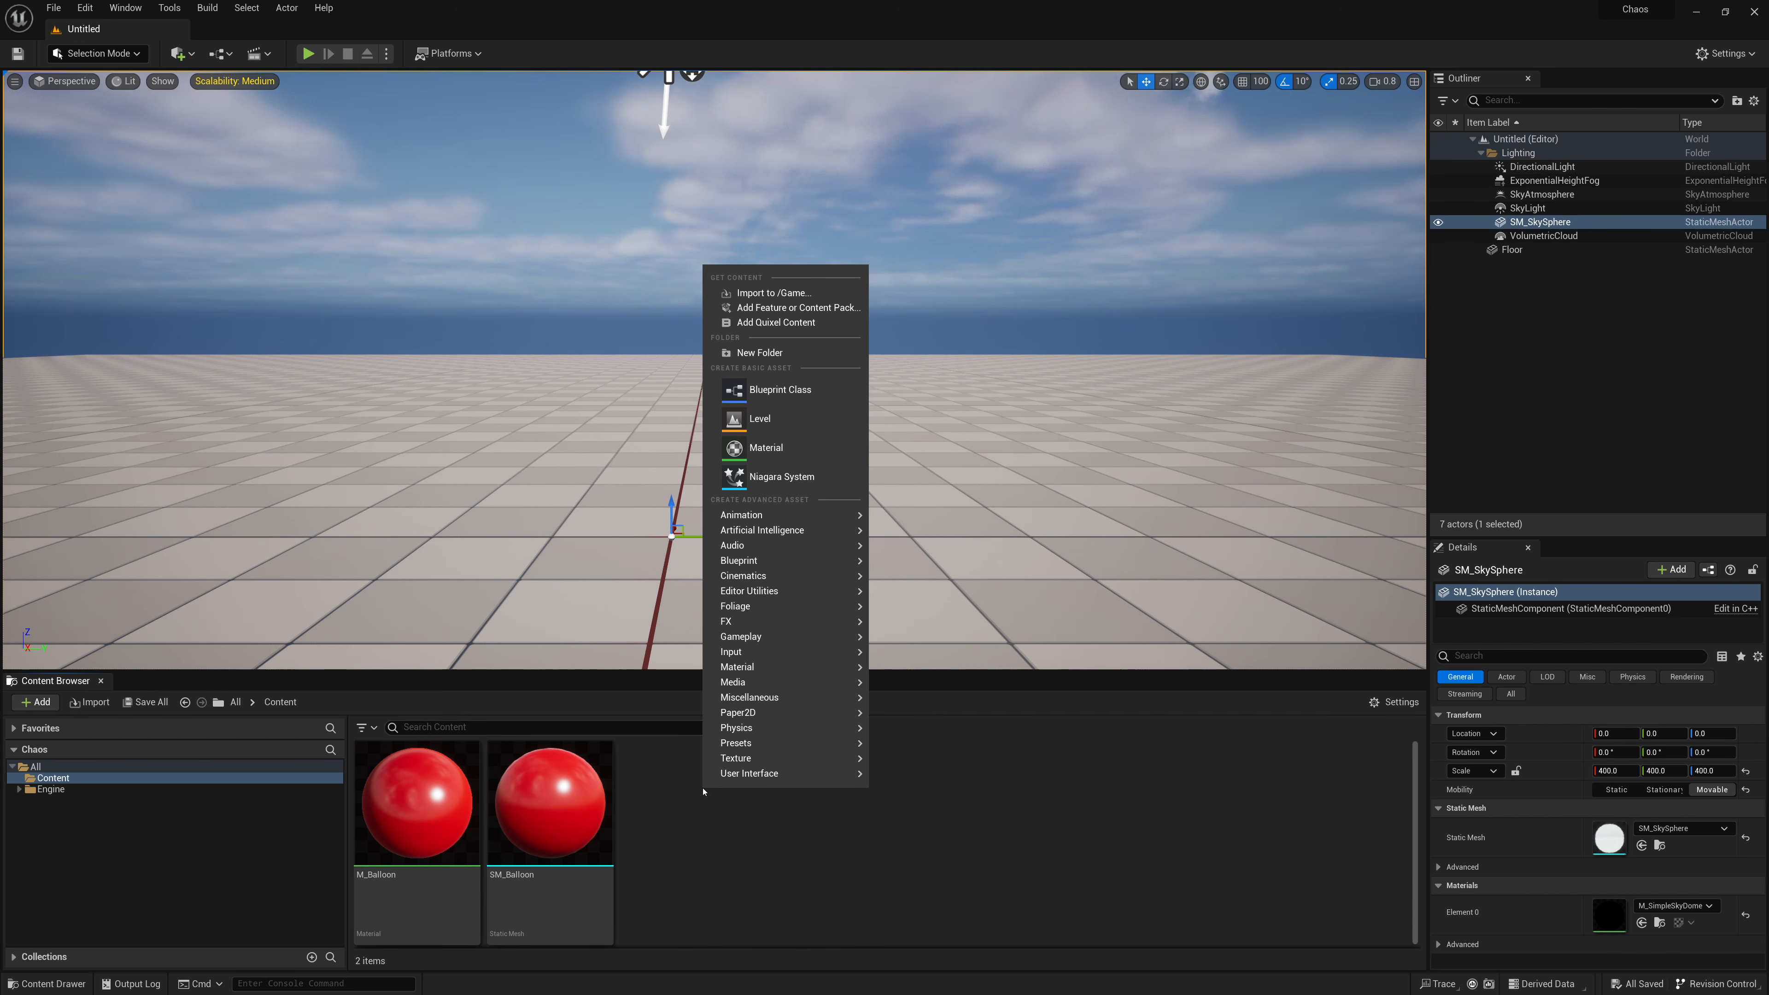
mouse_move(787, 736)
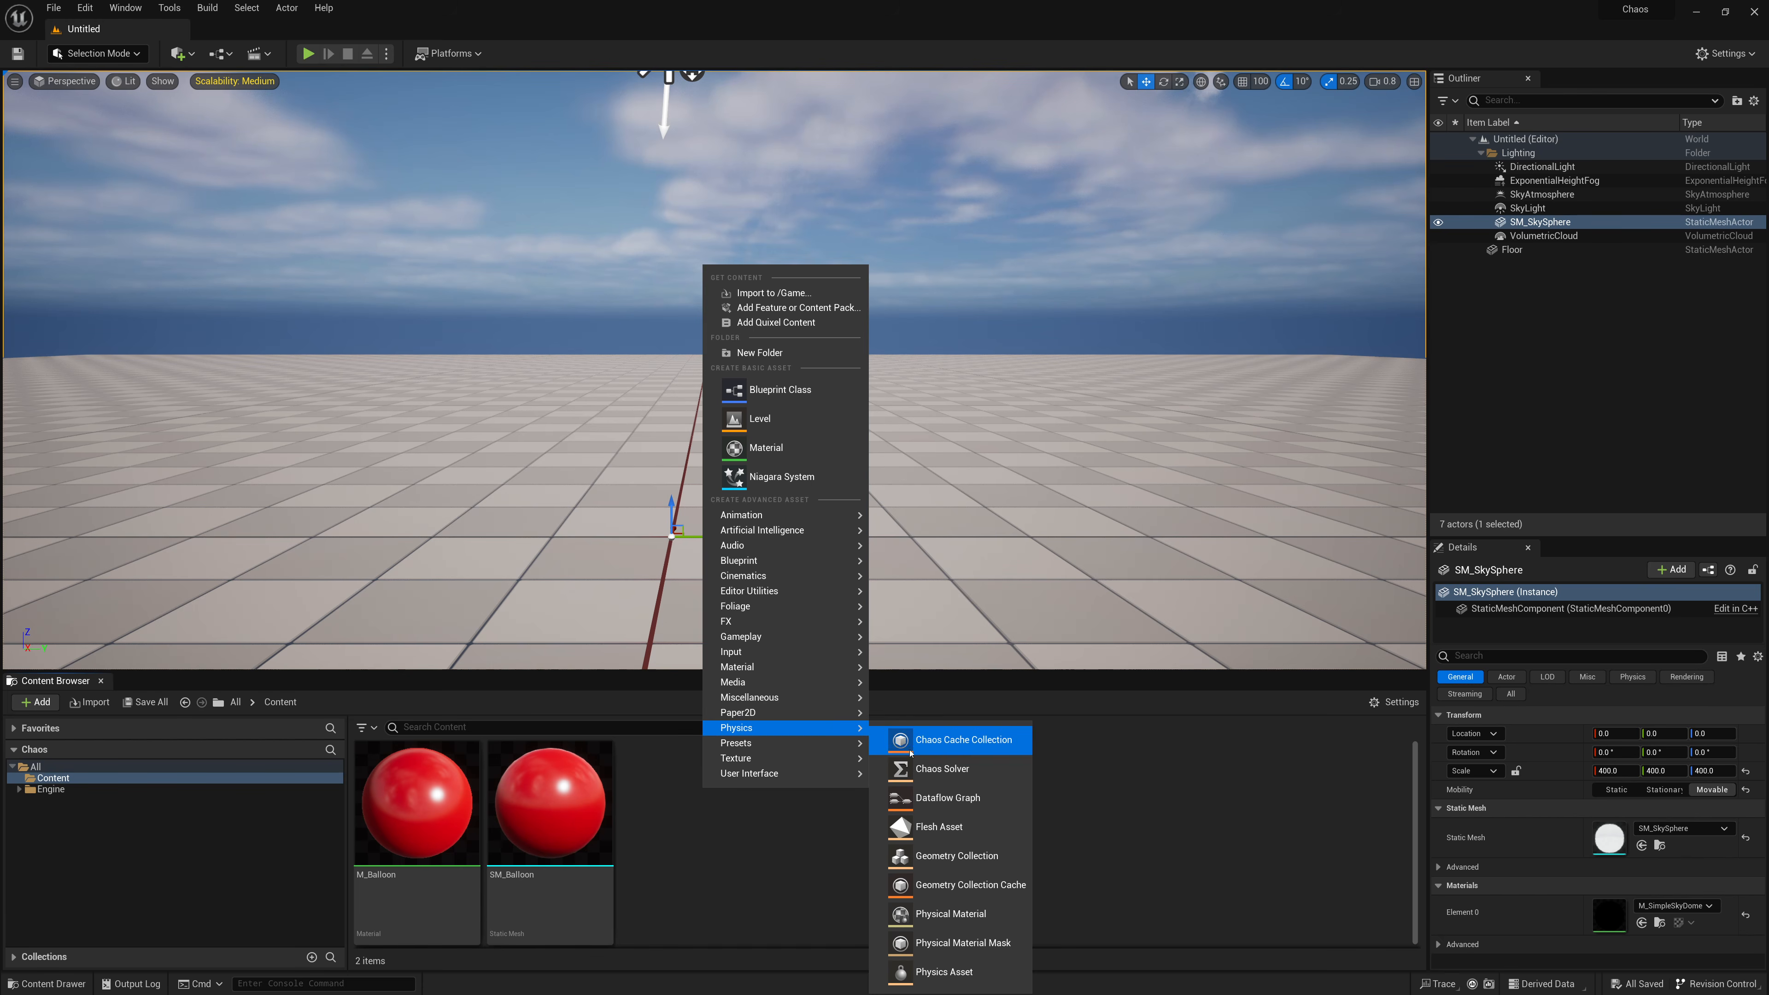
click(947, 828)
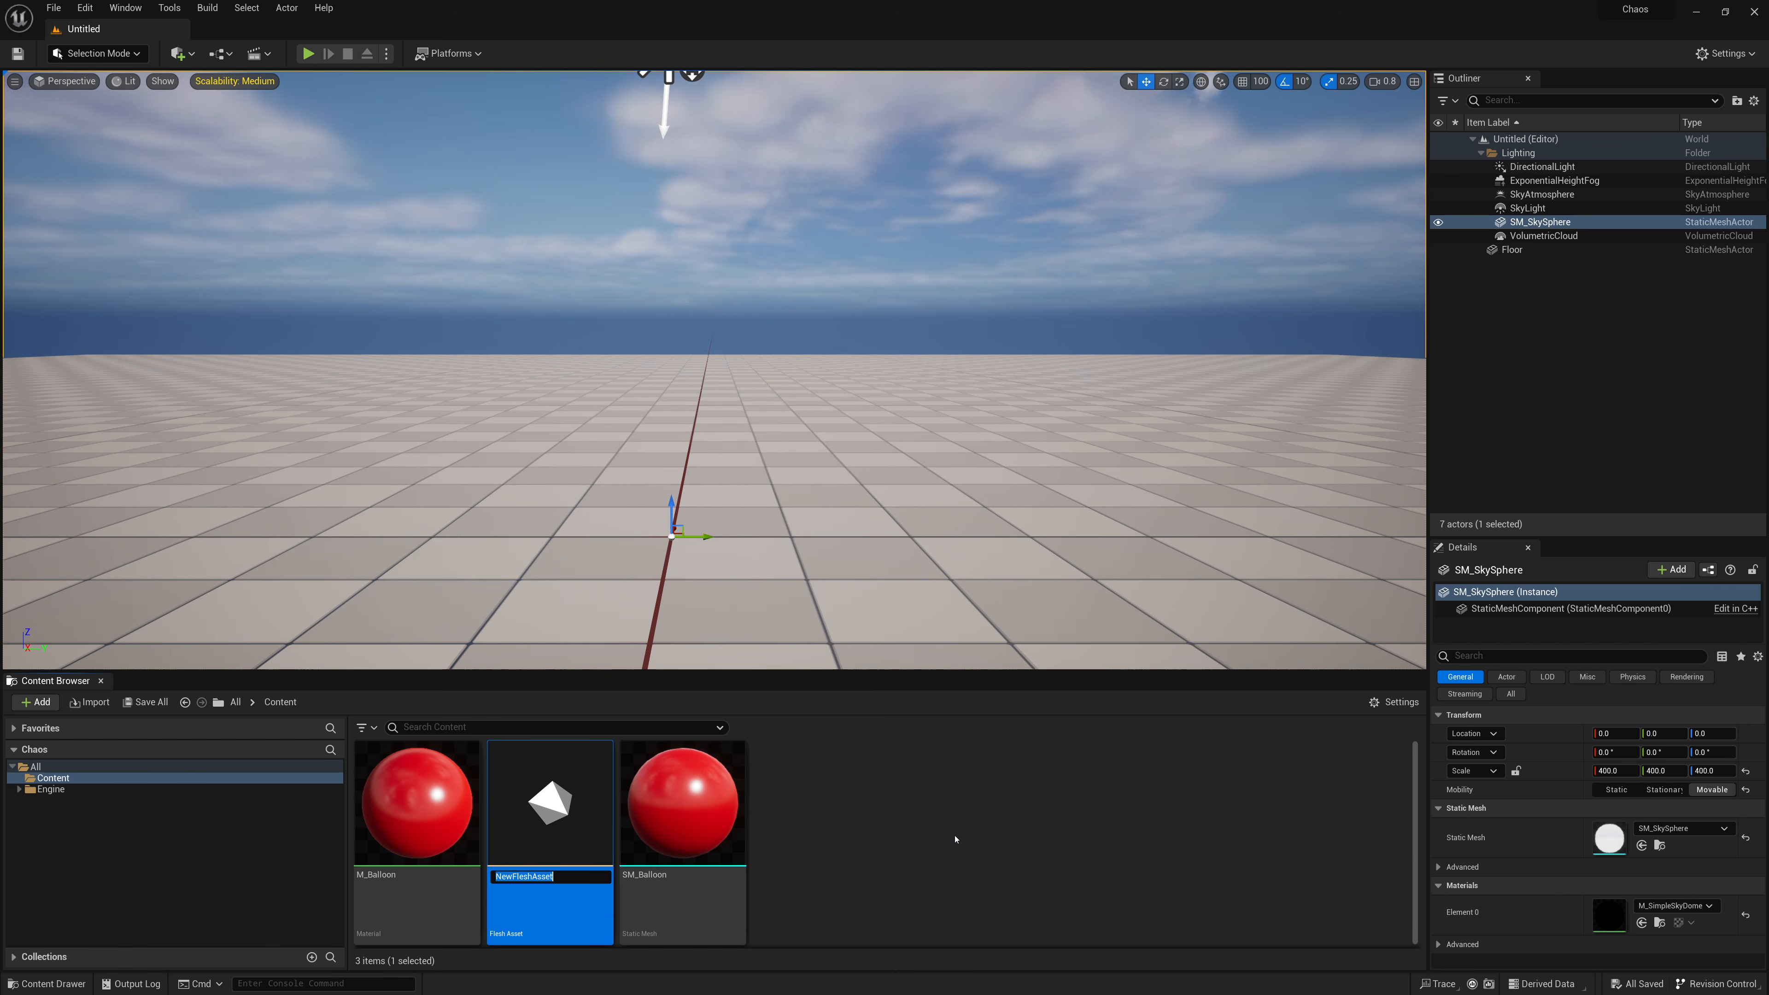
text(fa)
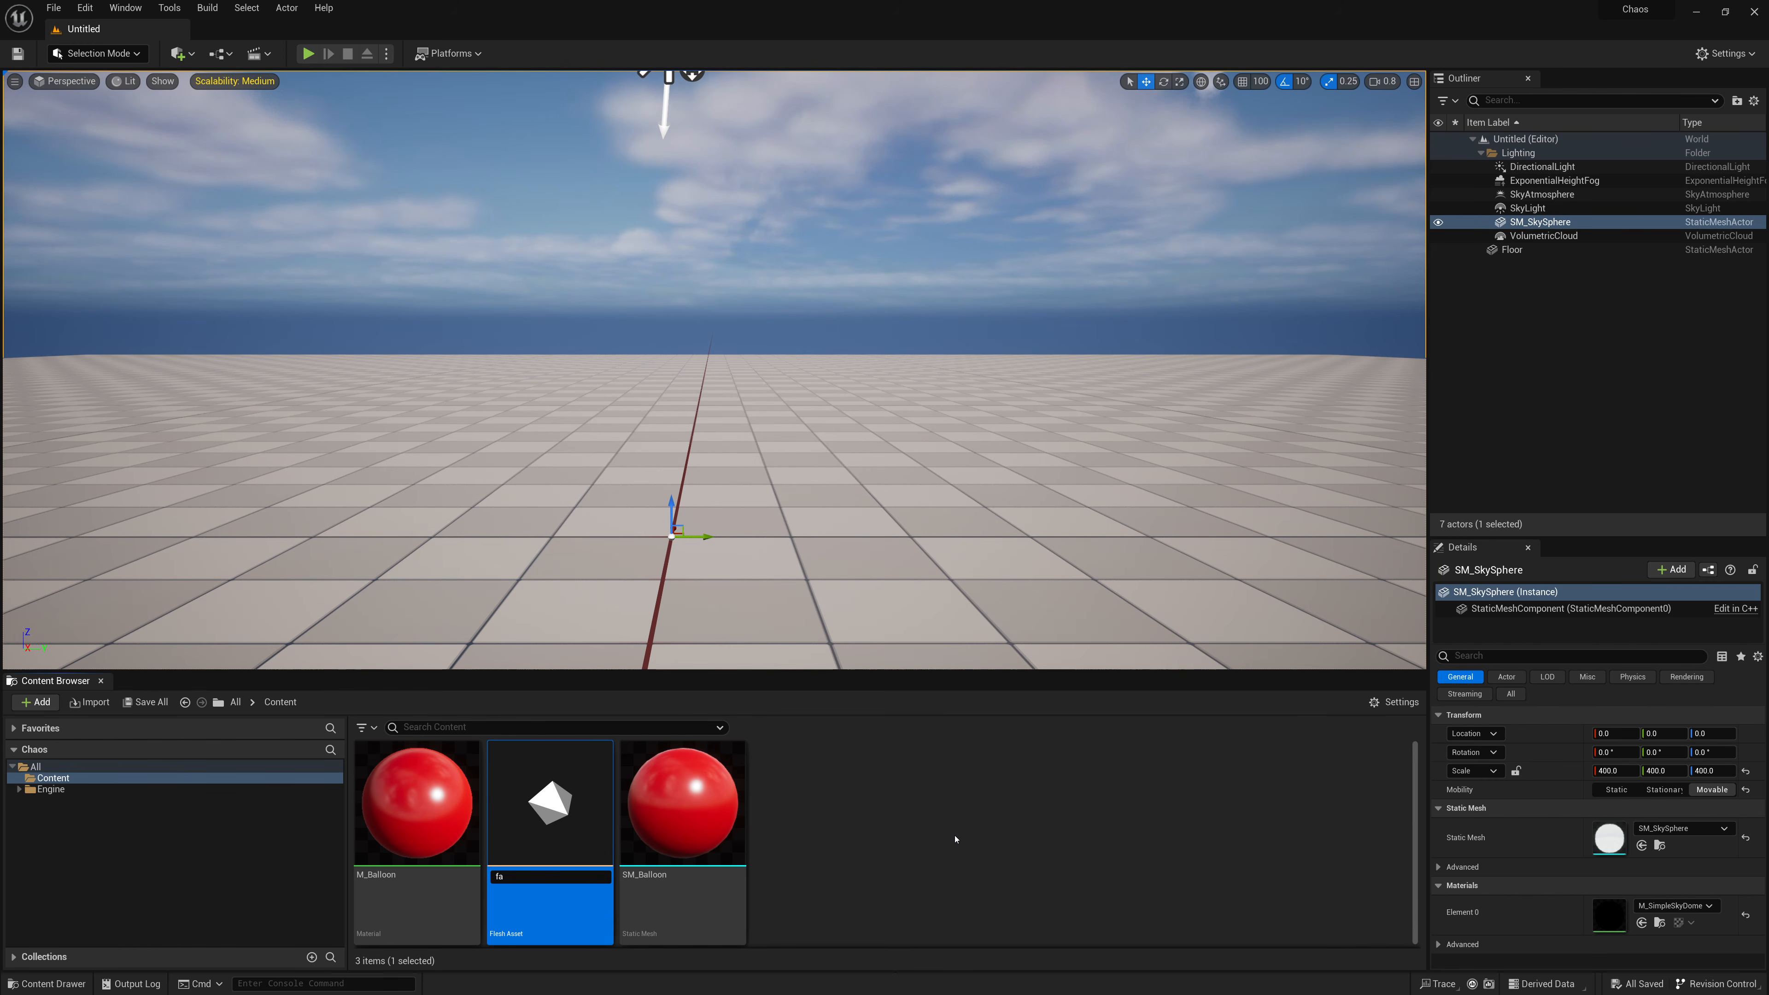
text(Balloon)
key(Return)
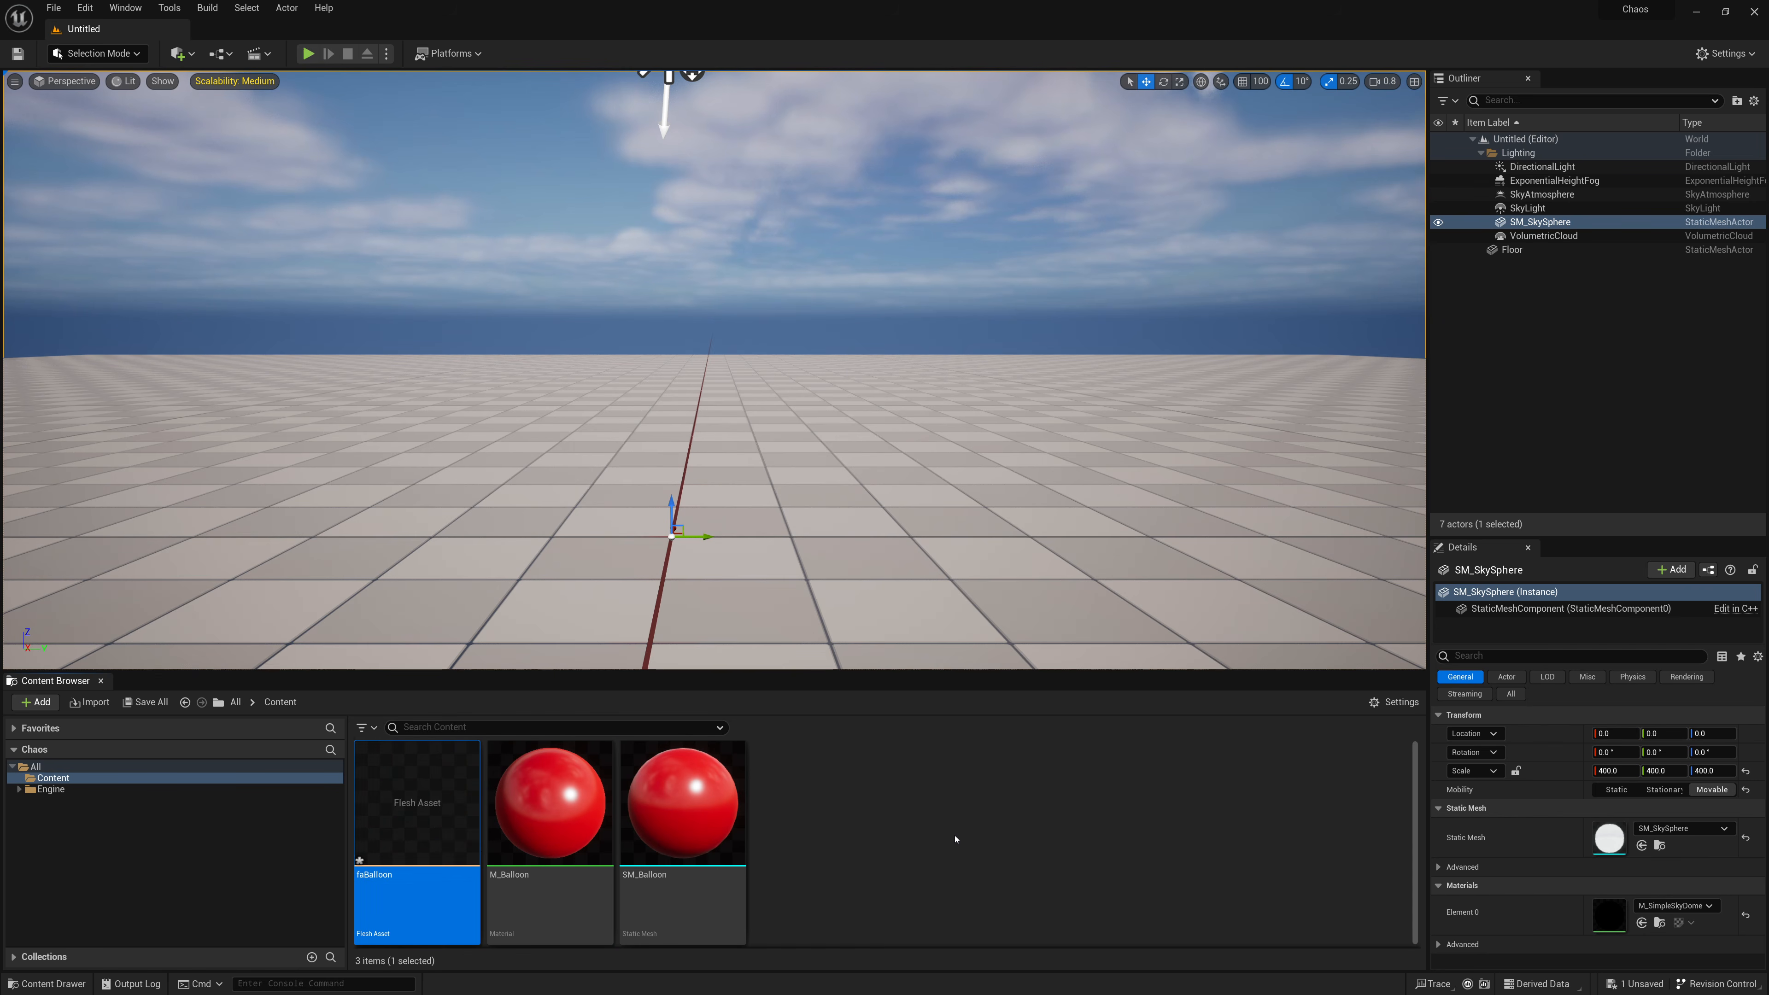
double_click(444, 781)
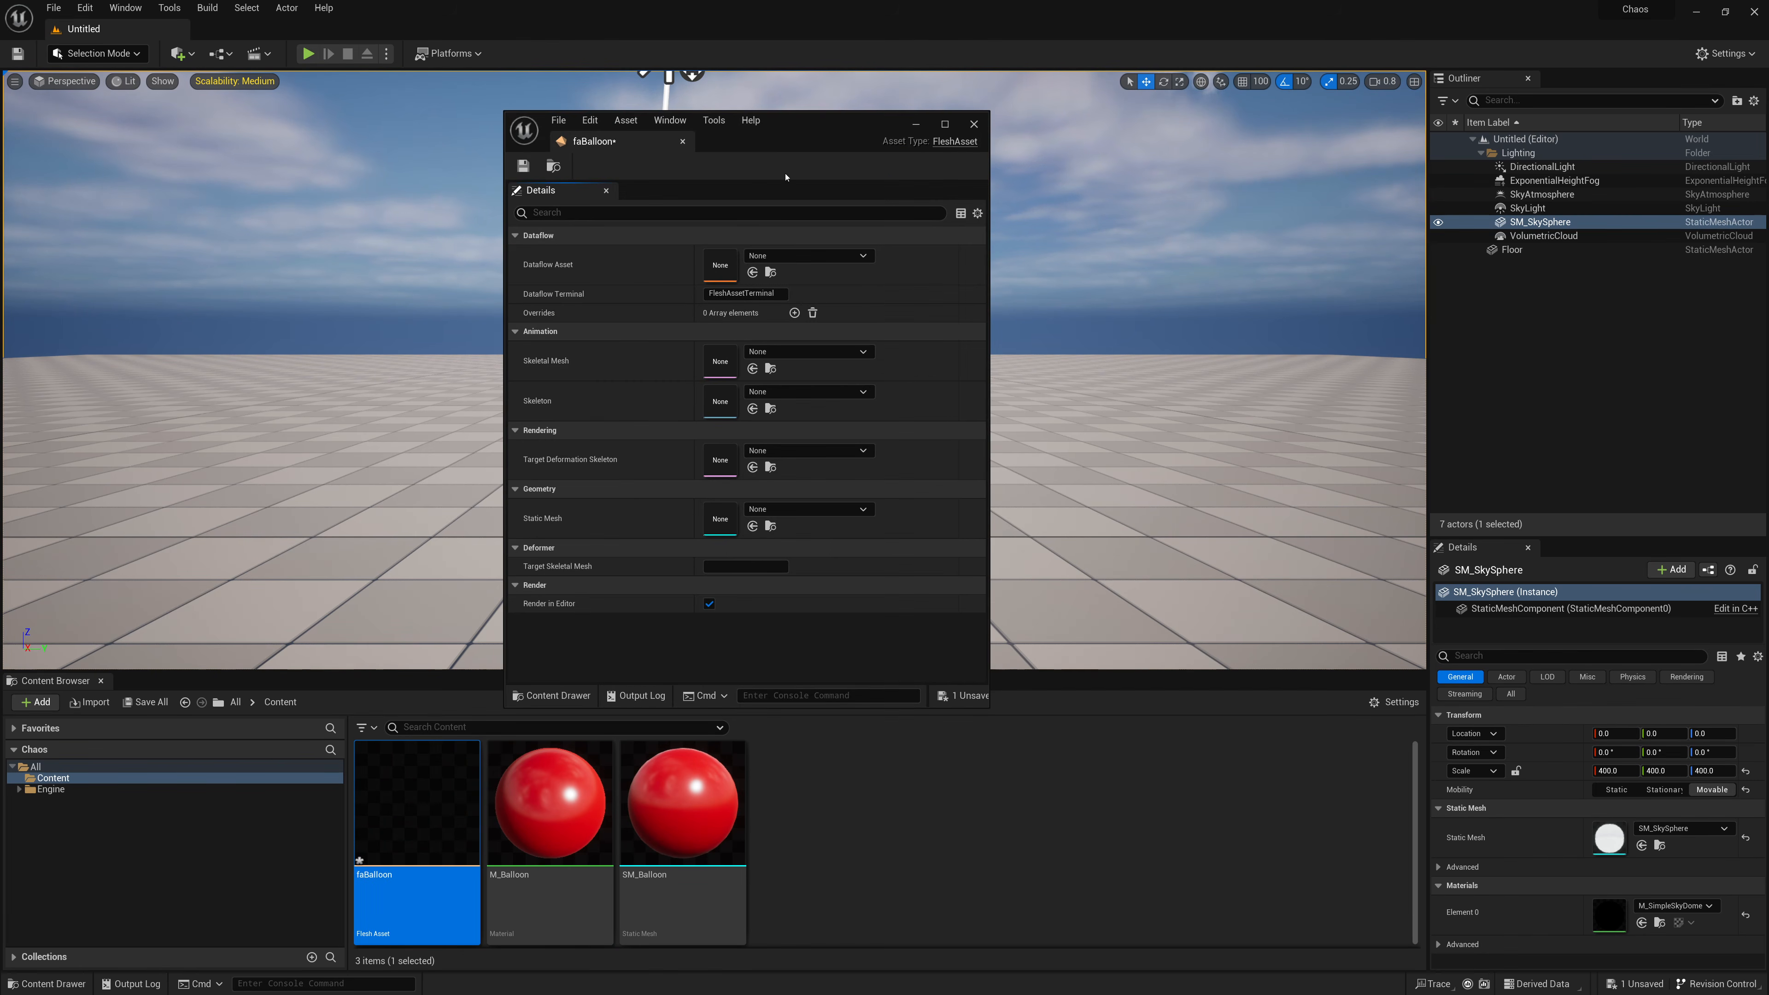
drag(802, 123, 1044, 99)
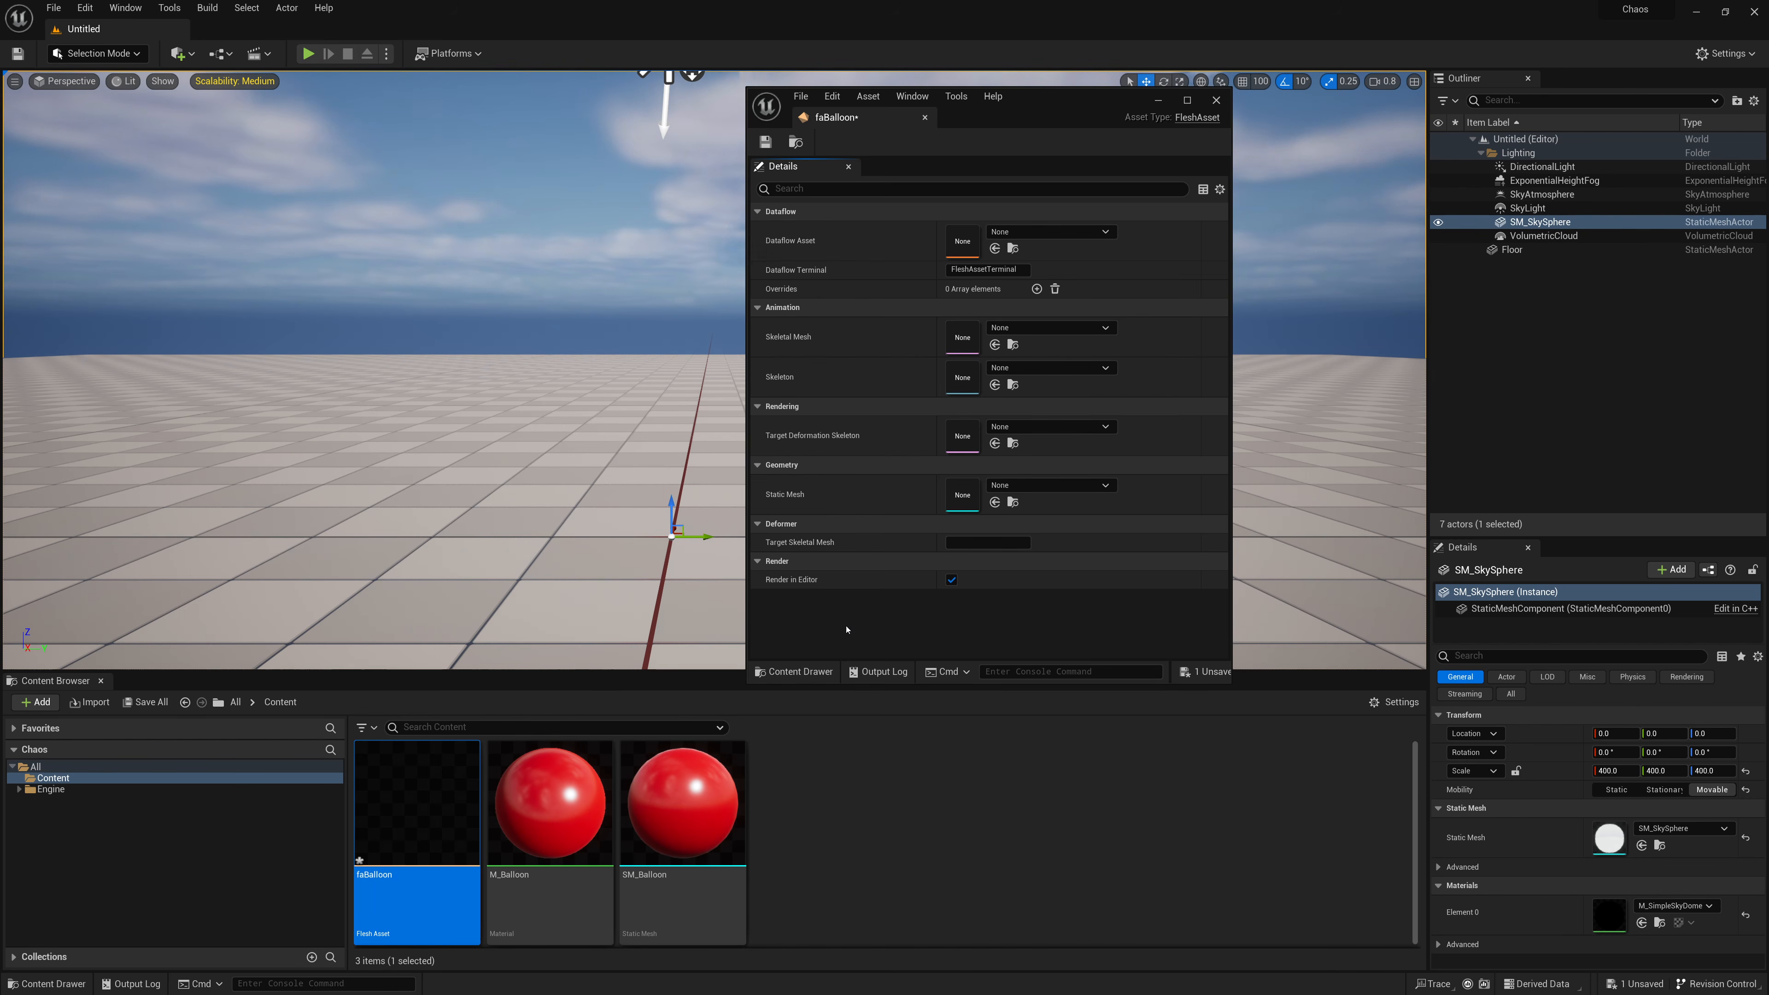
Step: Create a Dataflow Graph asset named dfgBalloon in the Content folder
right_click(832, 775)
mouse_move(906, 715)
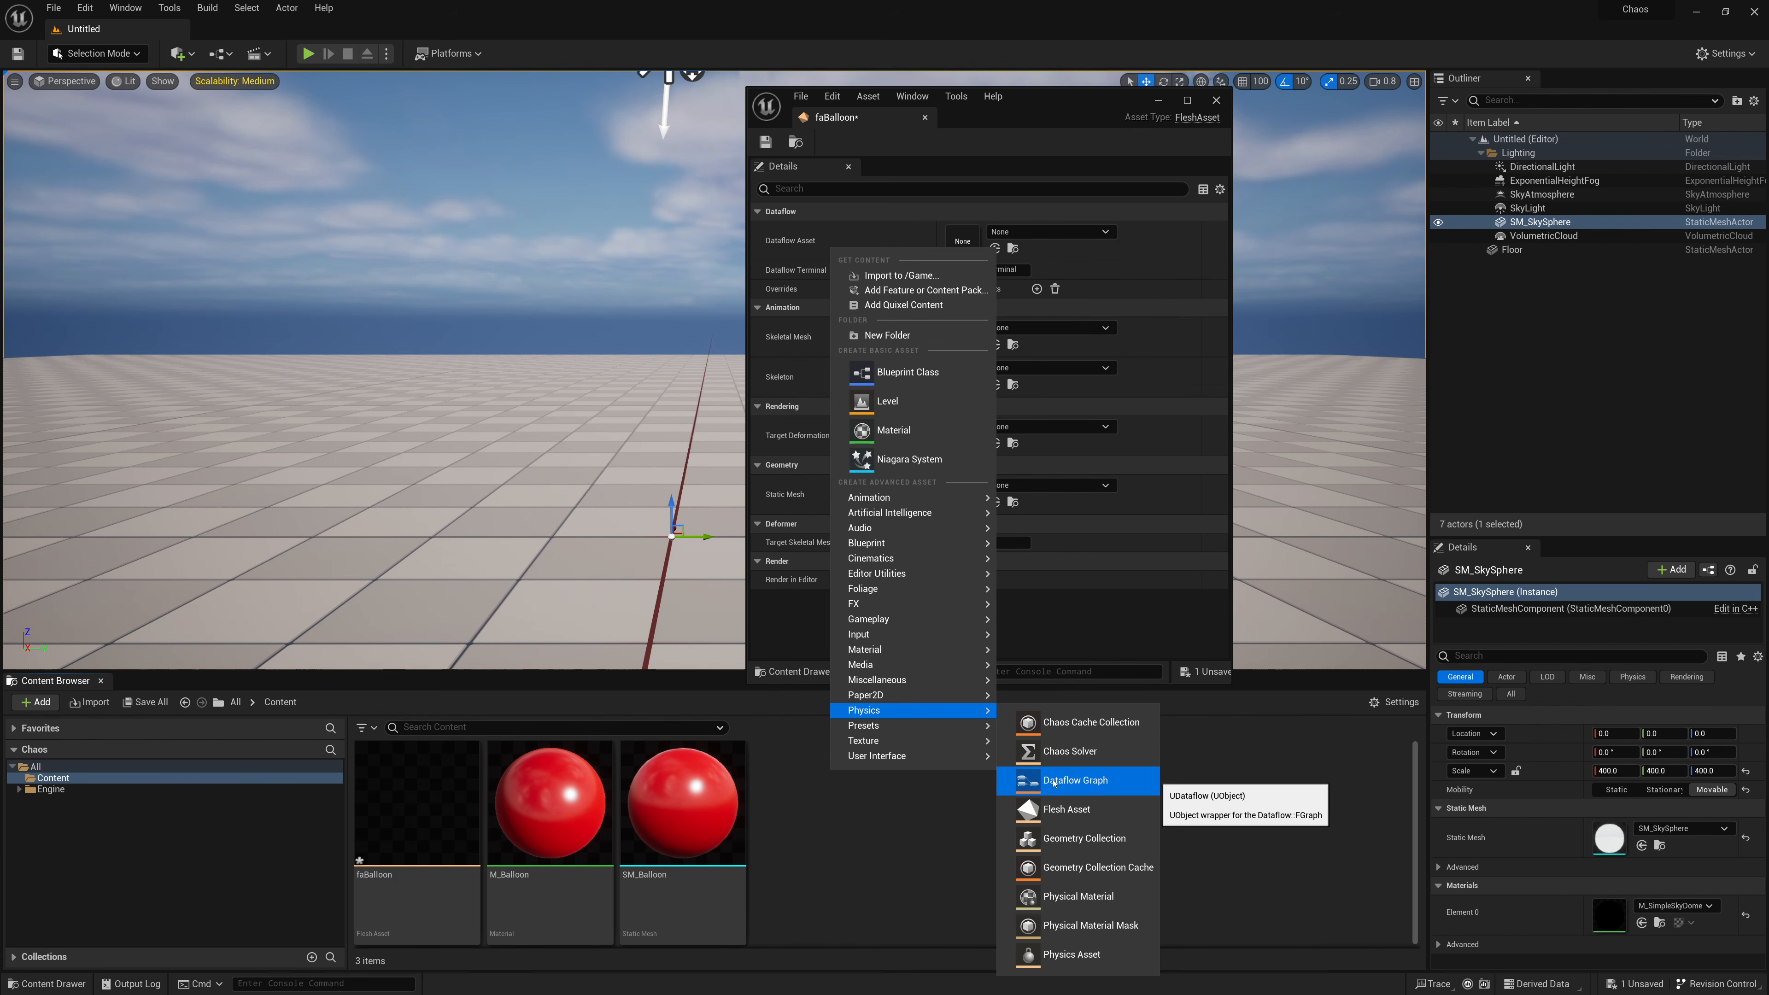
click(1053, 780)
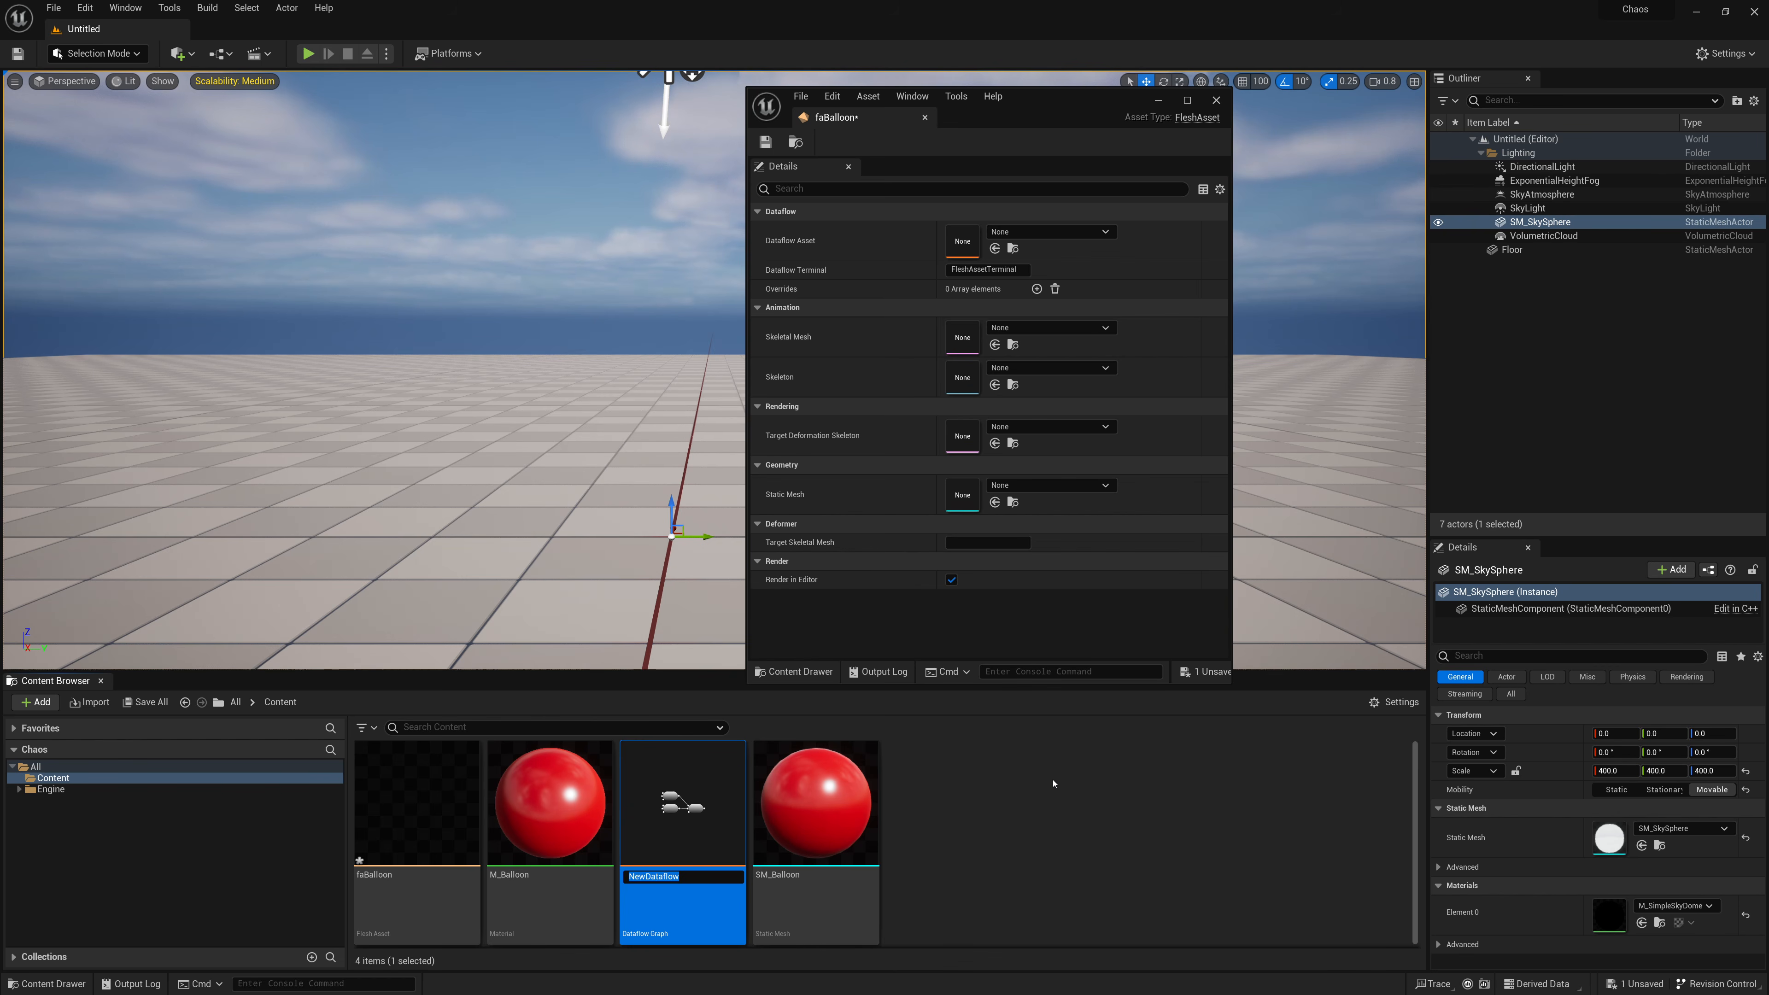
text(dfgBalloon)
key(Return)
Step: Assign dfgBalloon as the Dataflow Asset of faBalloon, then save and close the flesh asset
drag(417, 802, 971, 233)
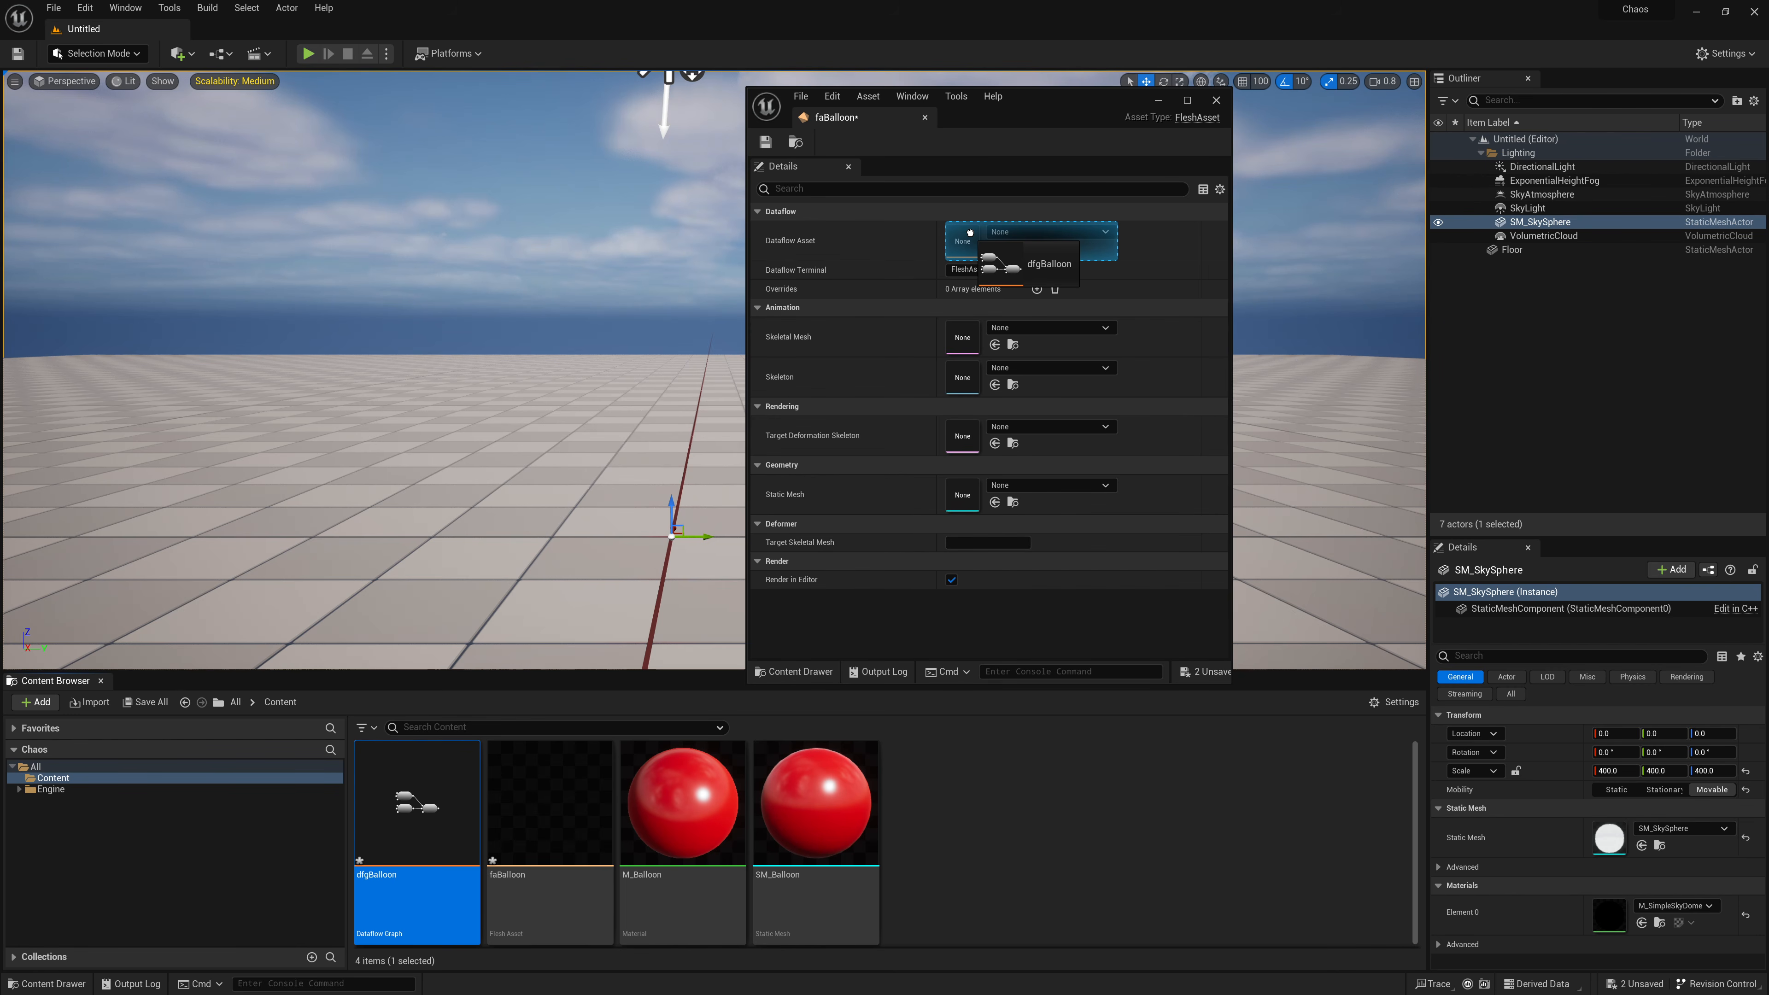
drag(971, 233, 970, 234)
click(765, 143)
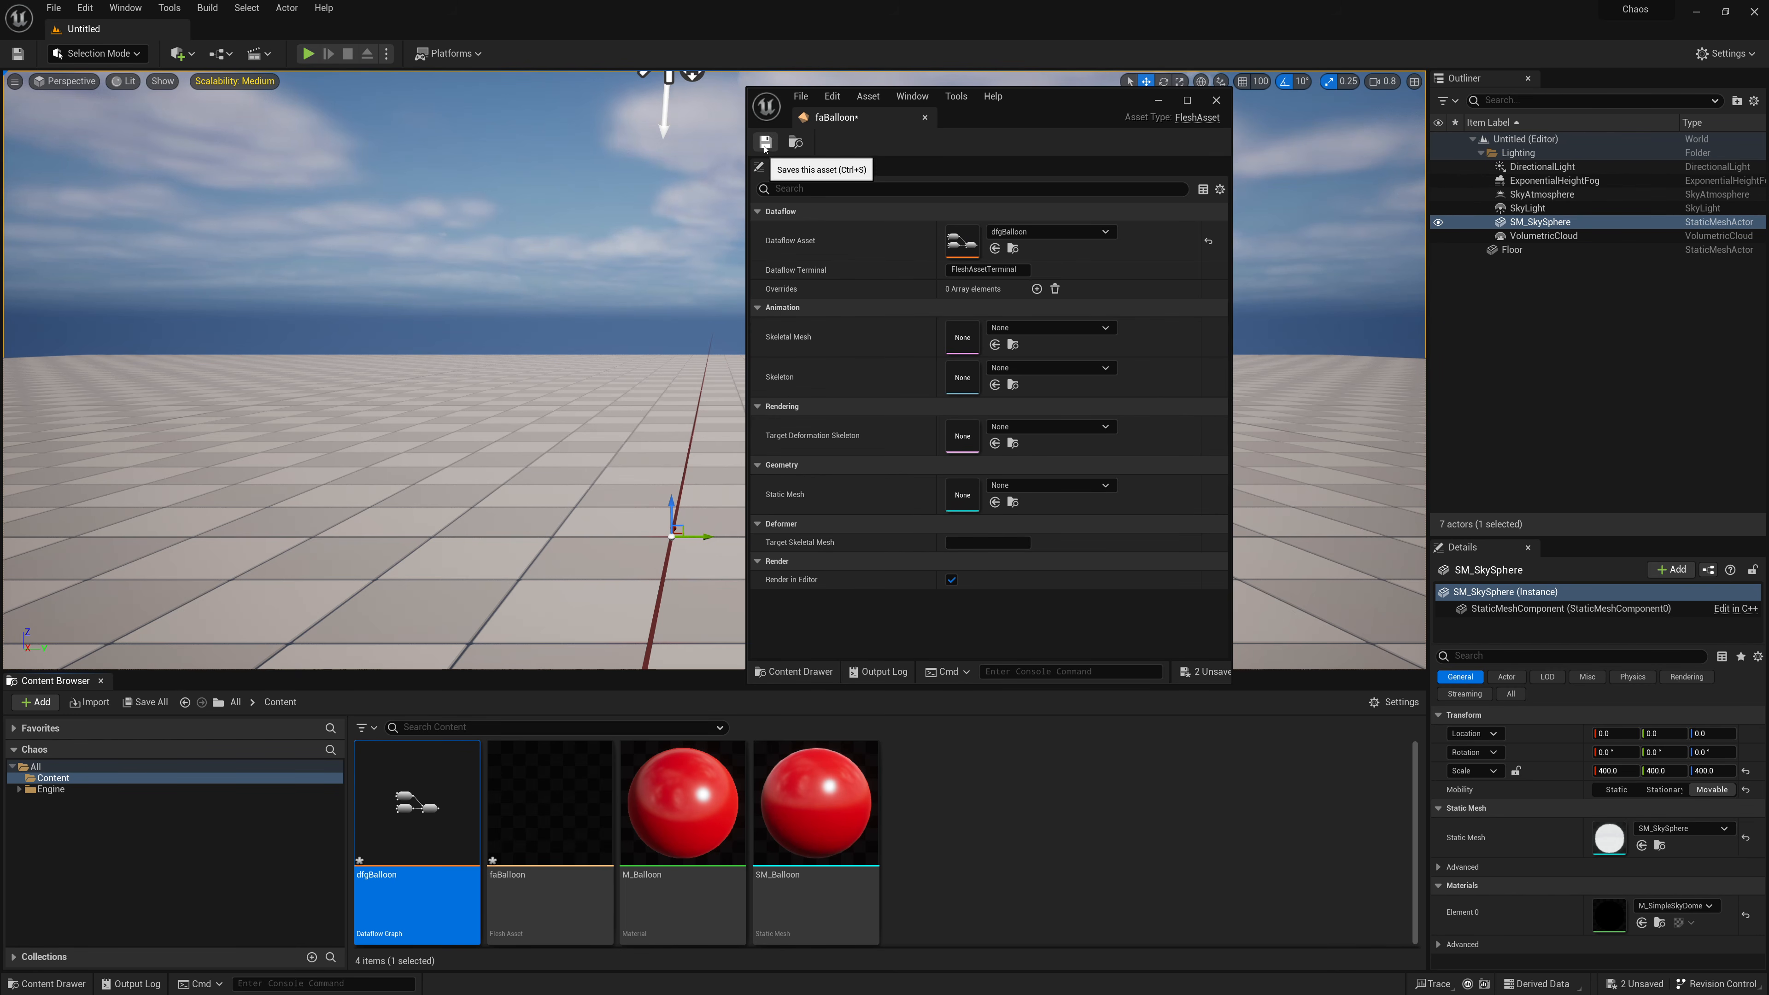
click(923, 119)
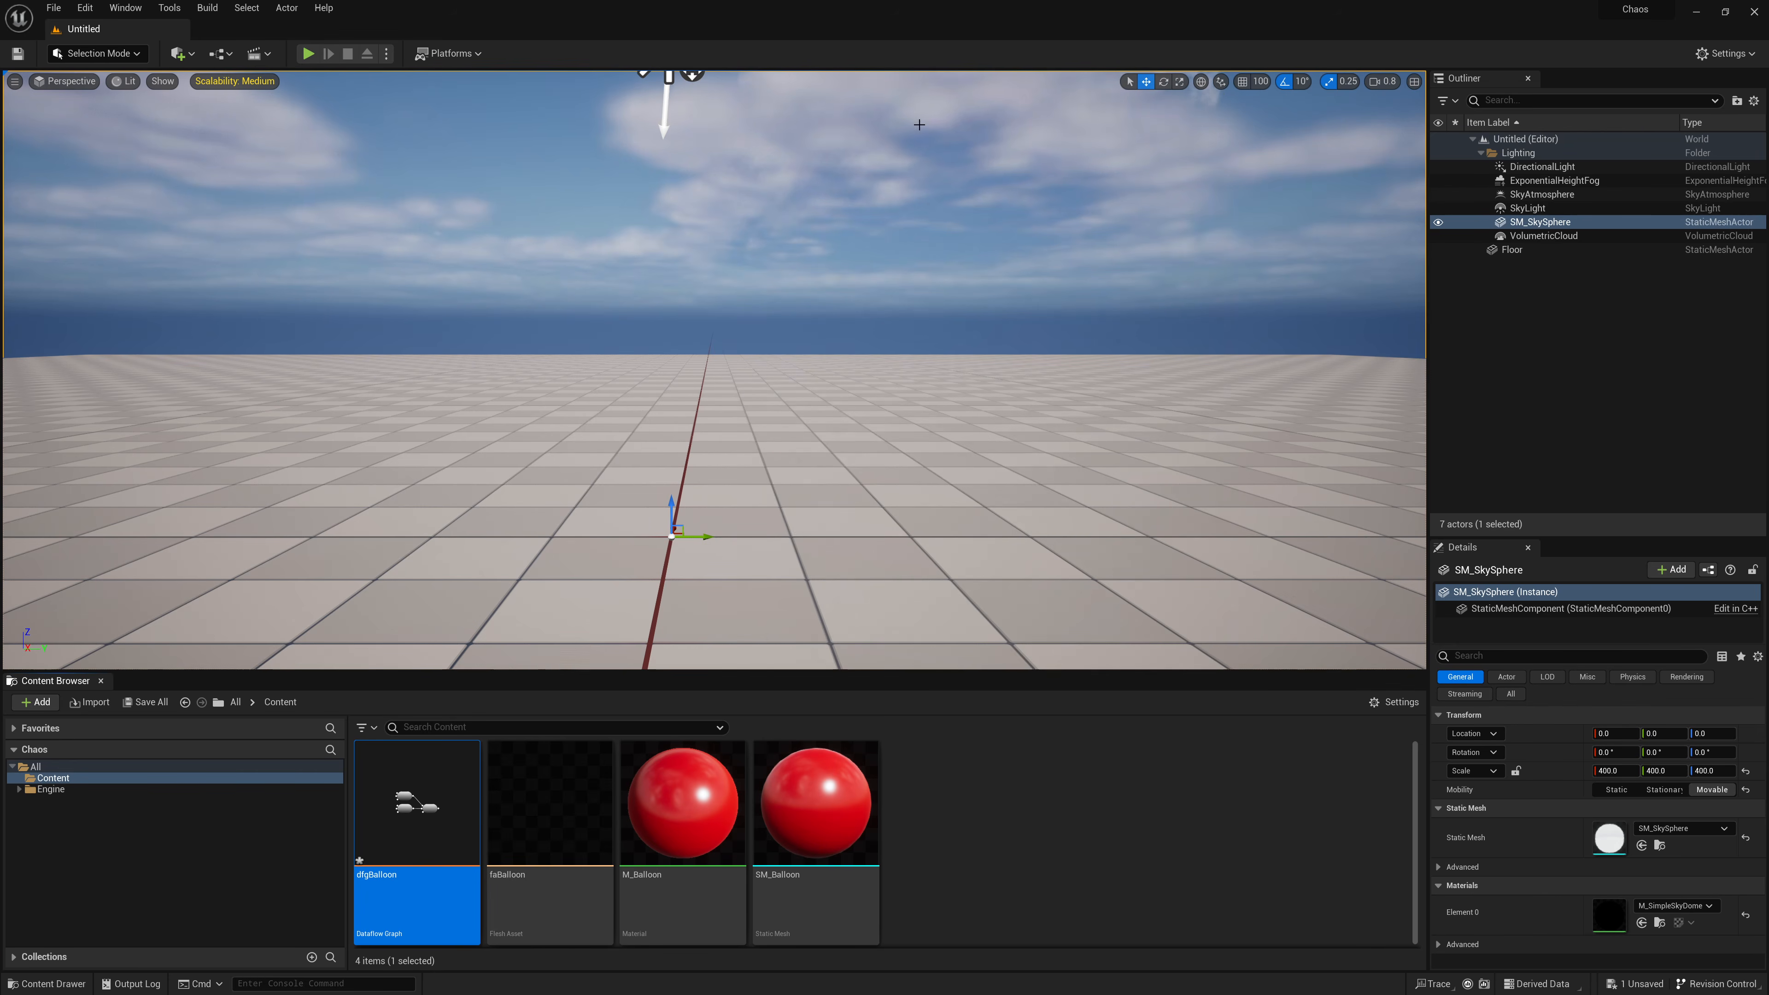
Step: Reopen faBalloon in the Dataflow editor, maximize its window and widen the graph area
double_click(523, 806)
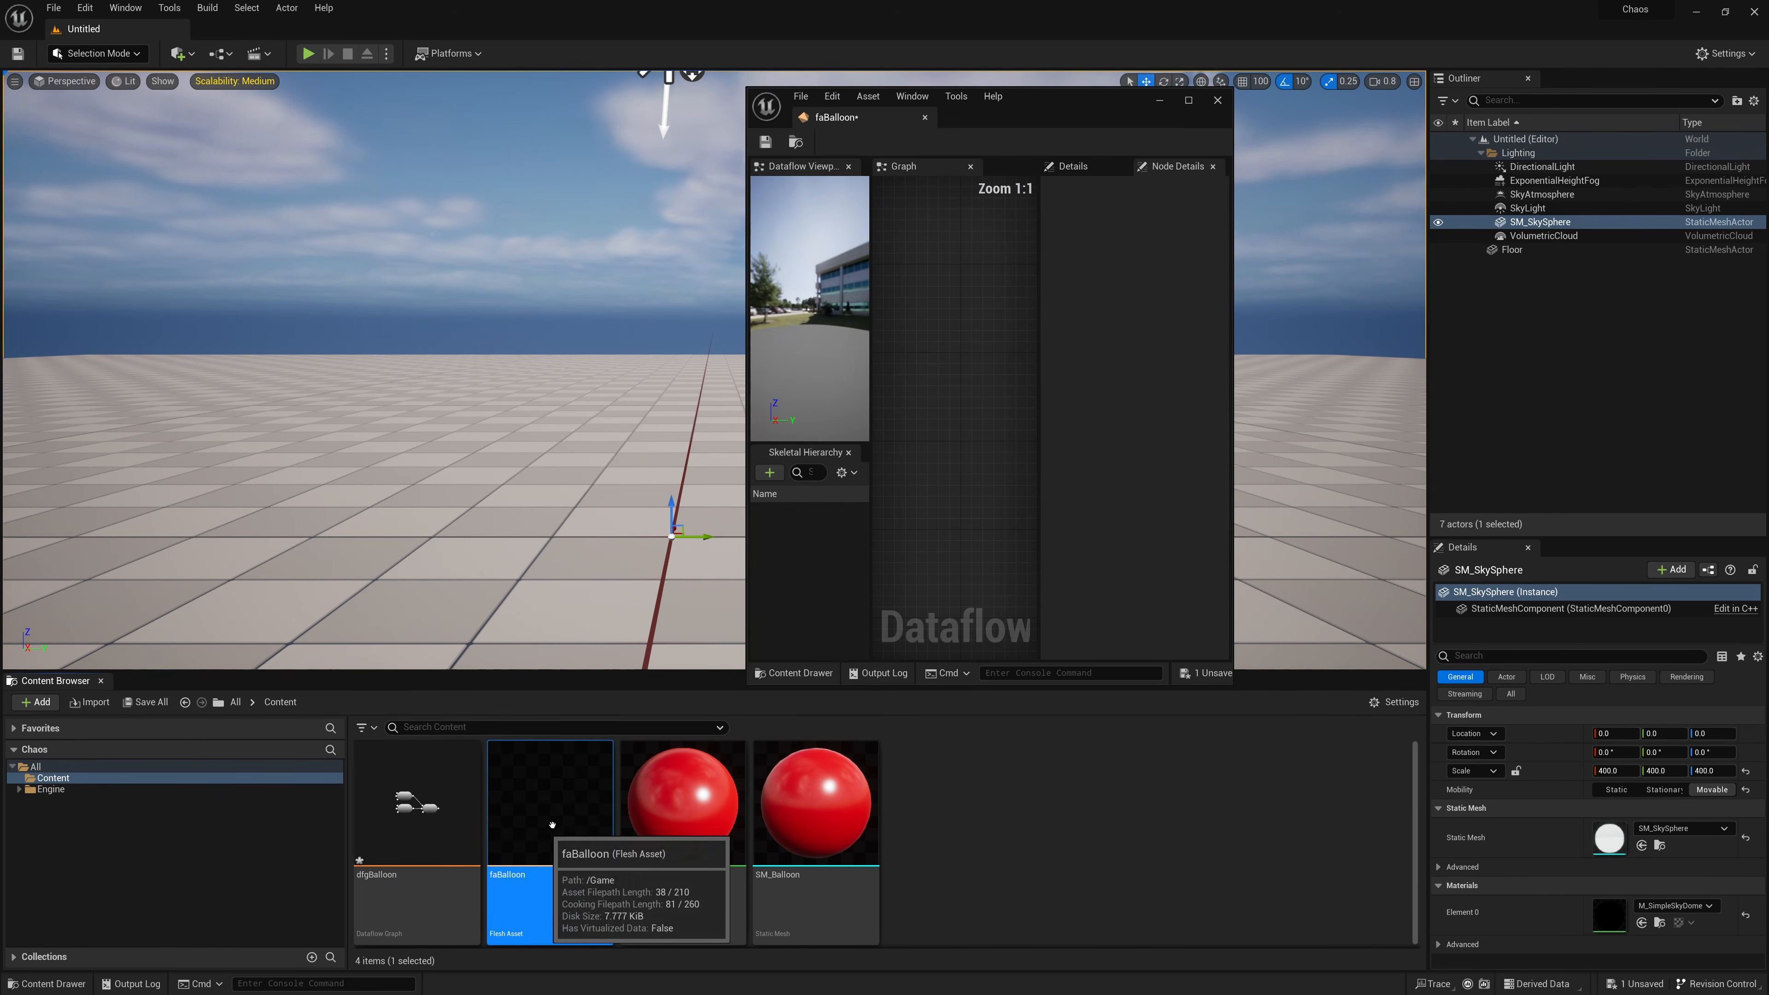
double_click(1046, 109)
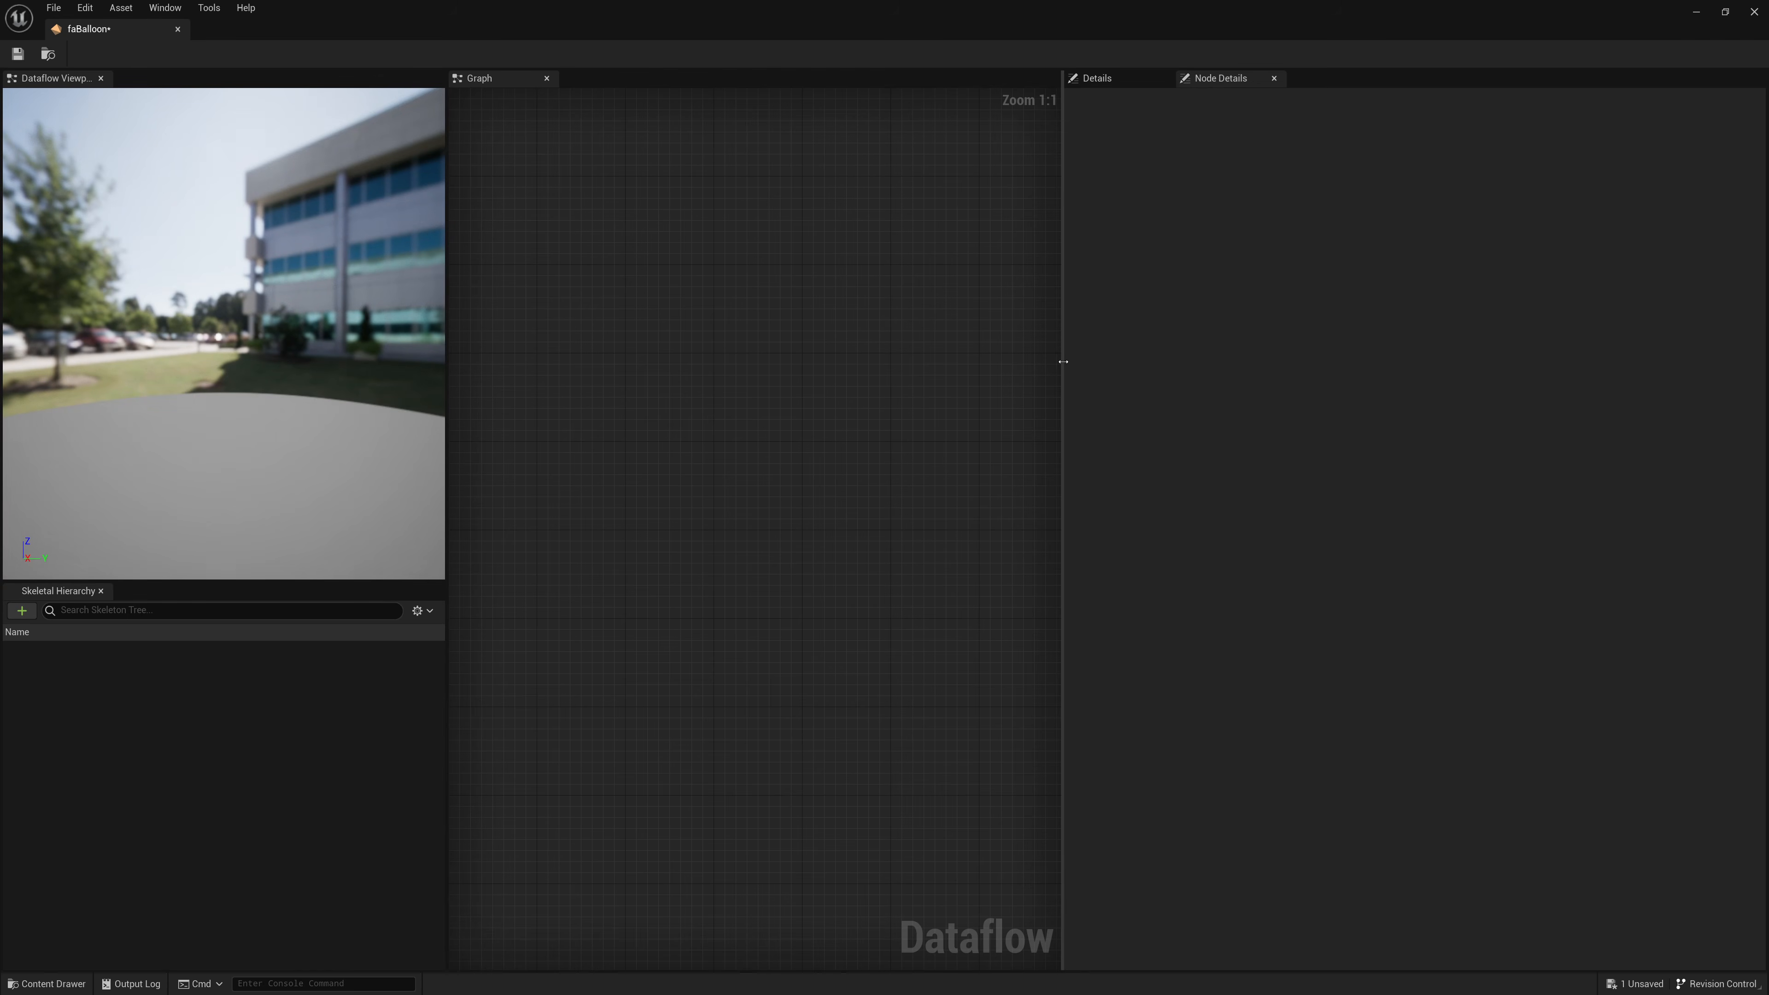
drag(1061, 364, 1460, 412)
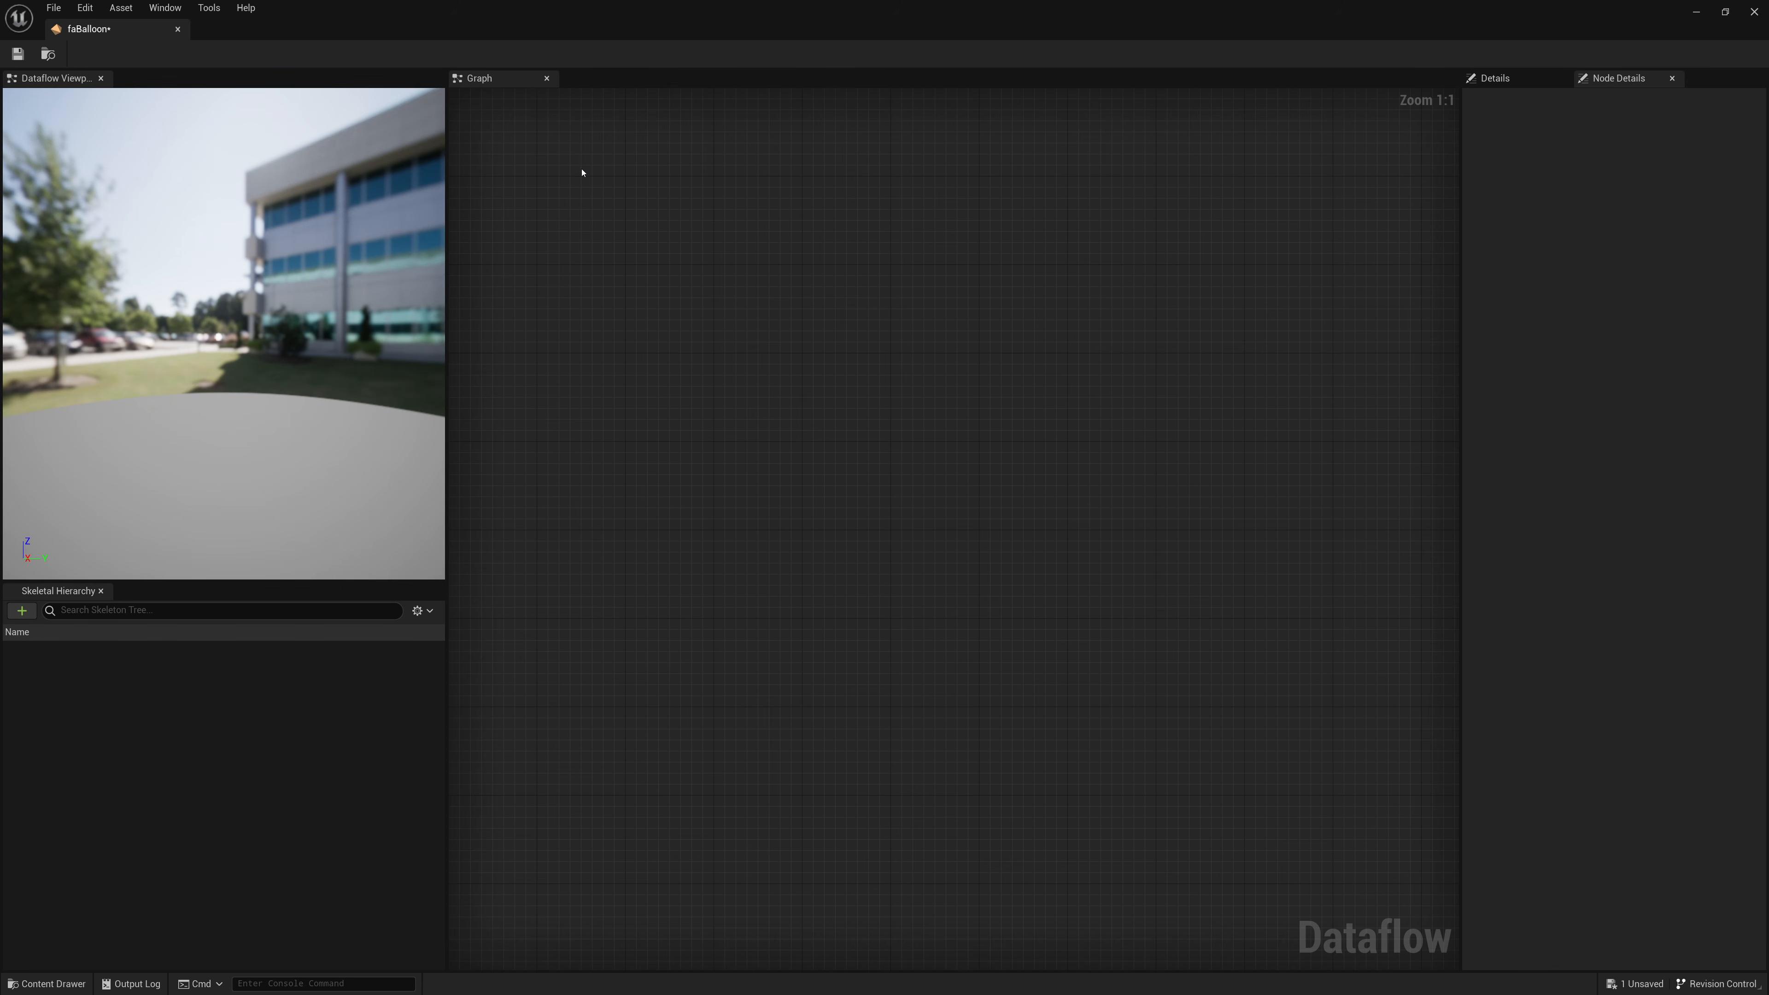
click(165, 8)
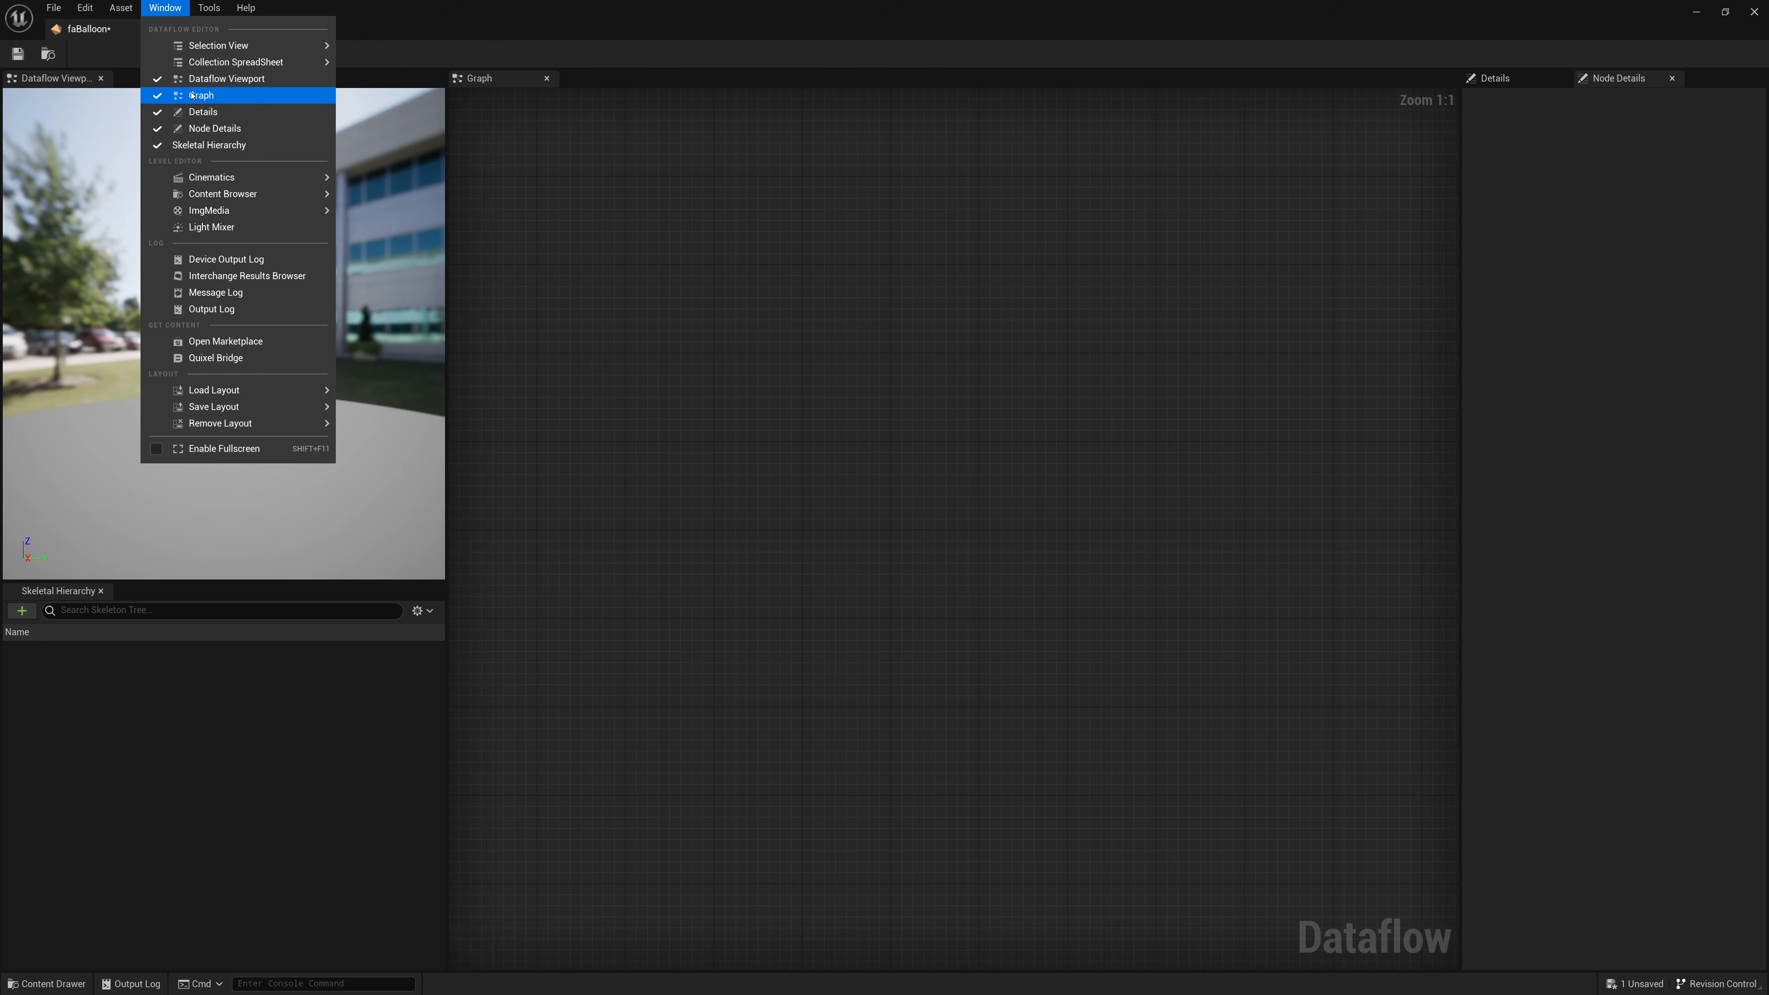
click(379, 223)
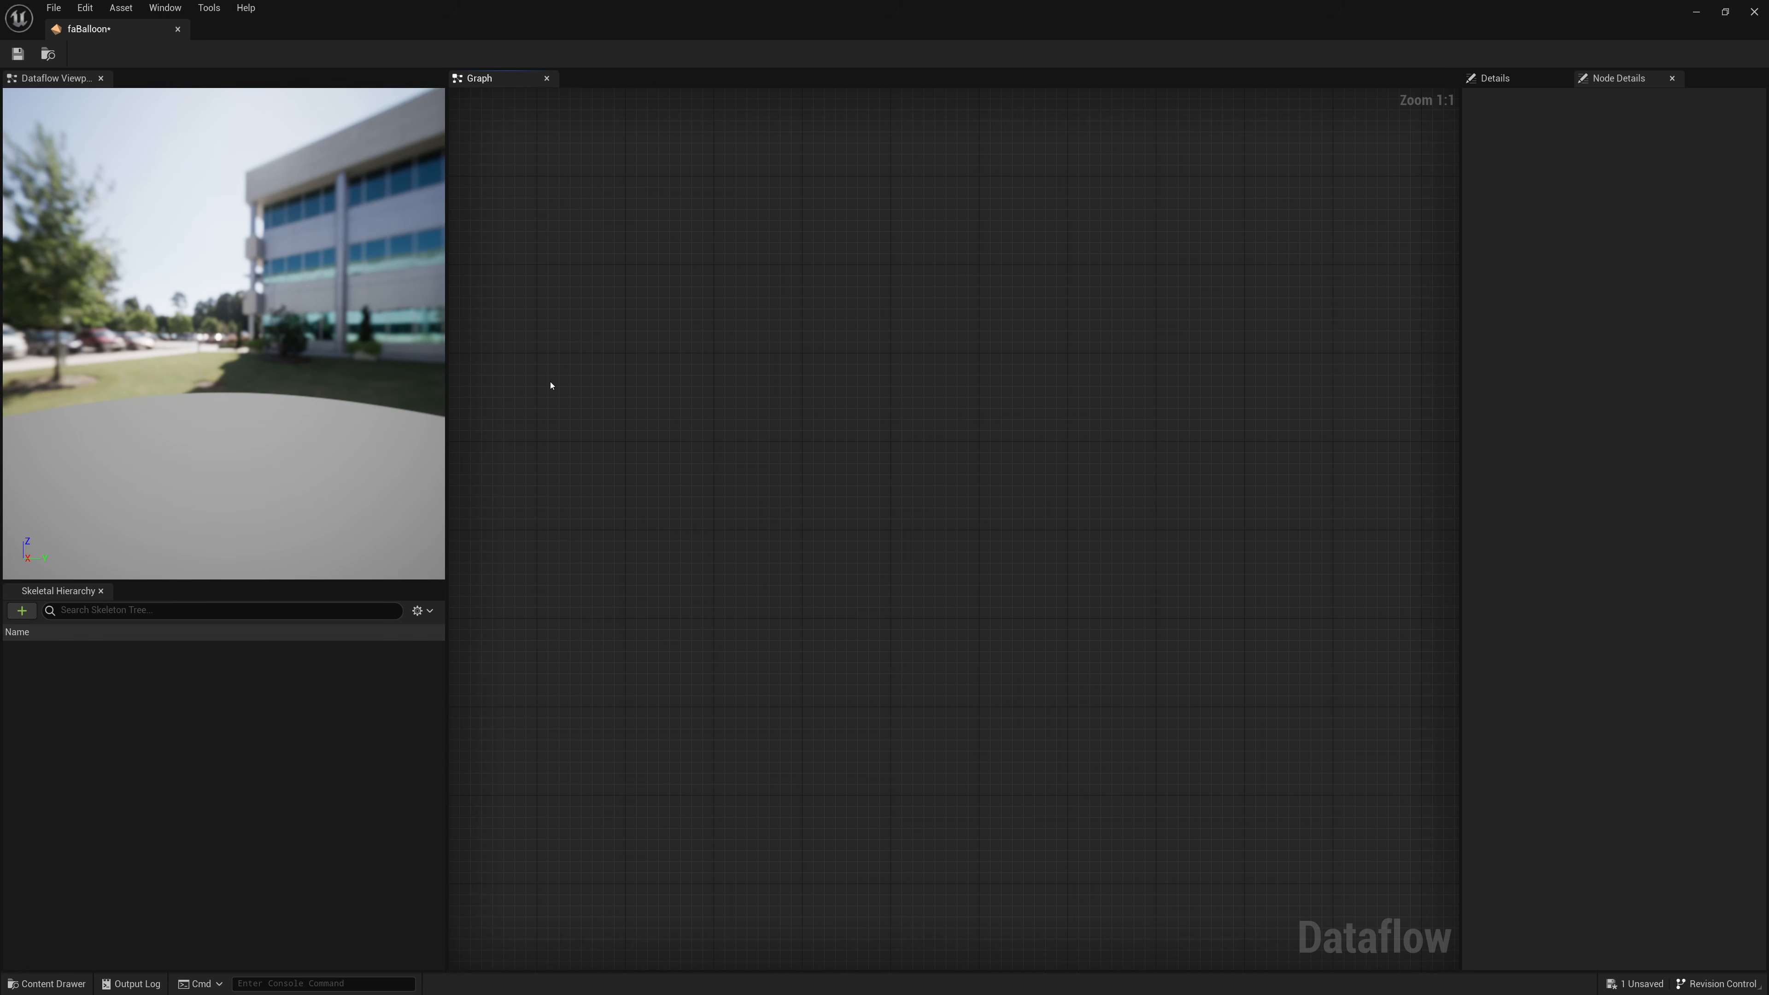
Step: Add a StaticMesh node to the Dataflow graph and select it to show its properties
right_click(603, 329)
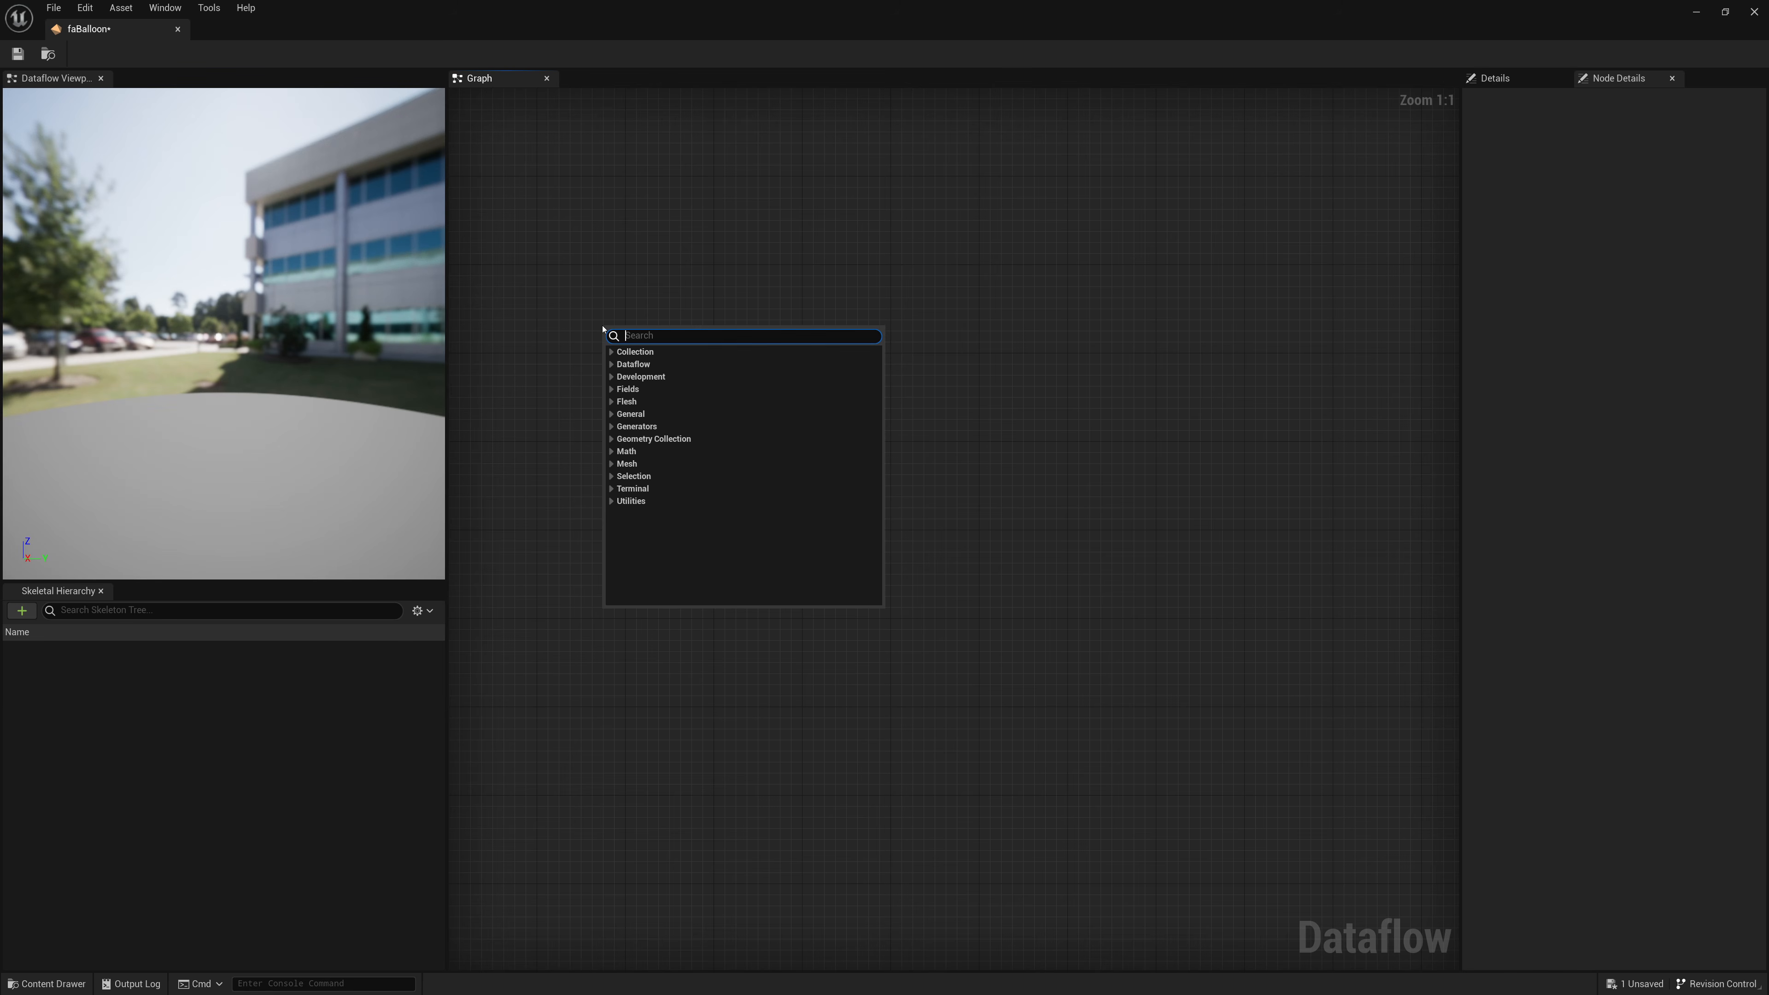
text(StaticMesh)
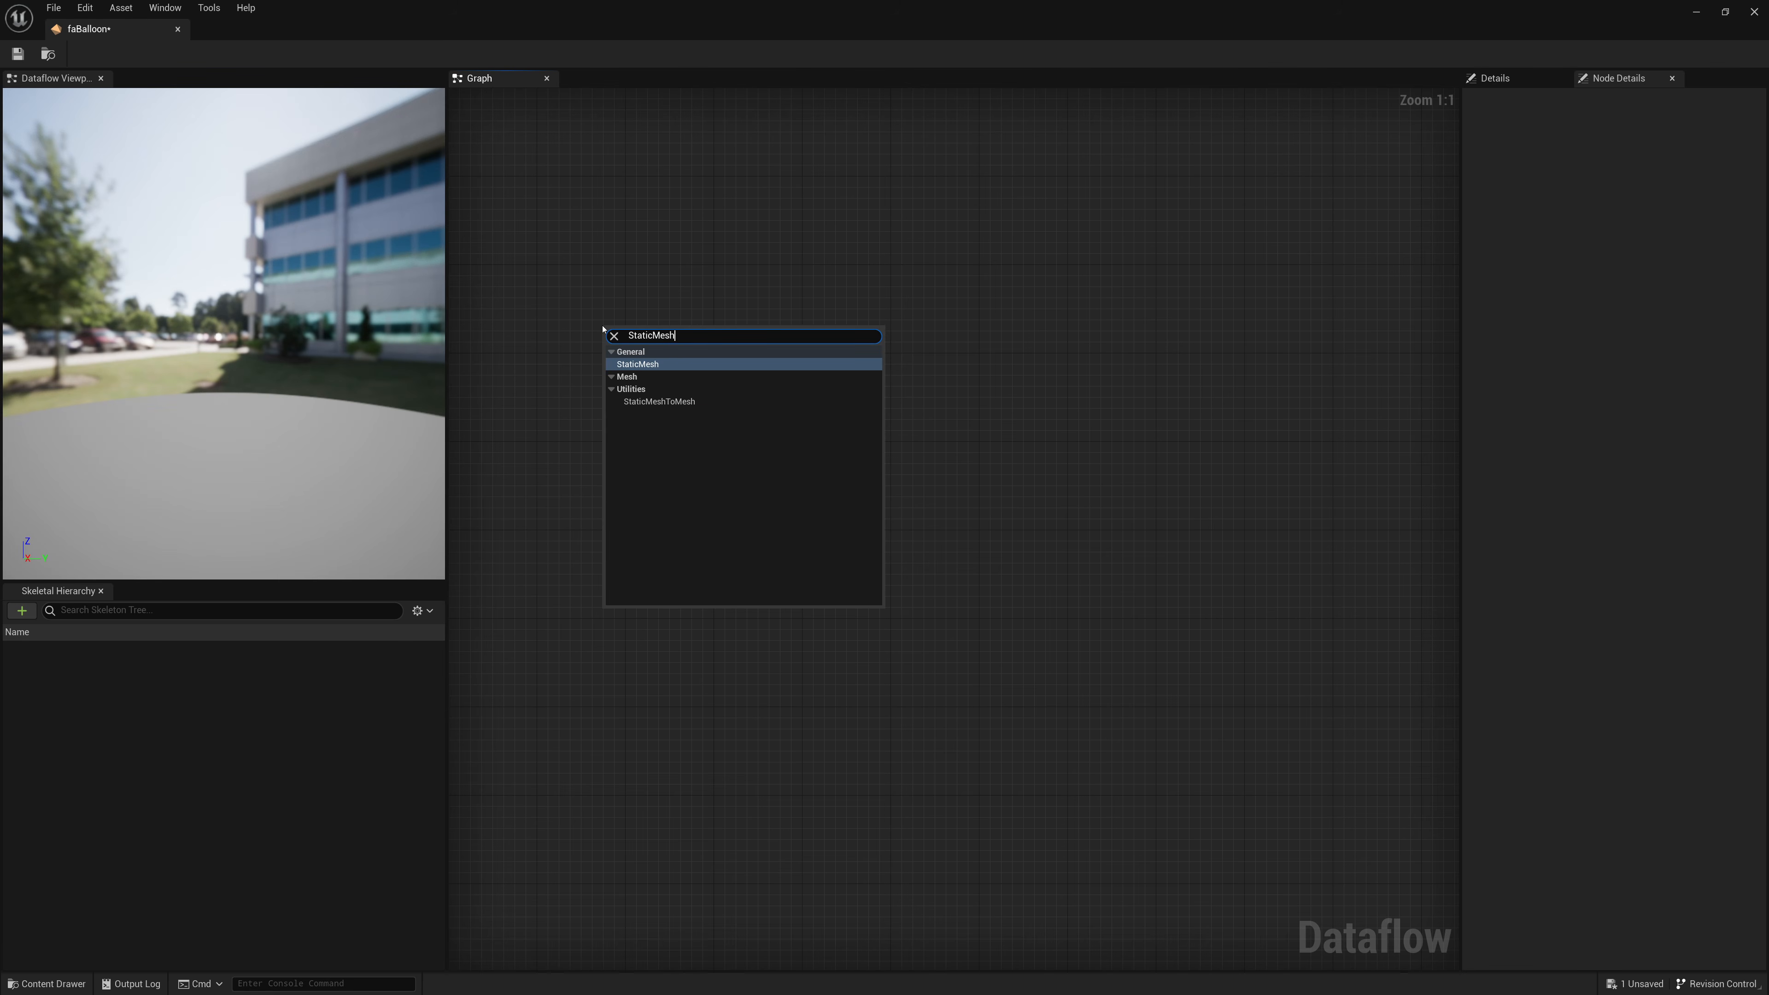
key(Return)
click(730, 327)
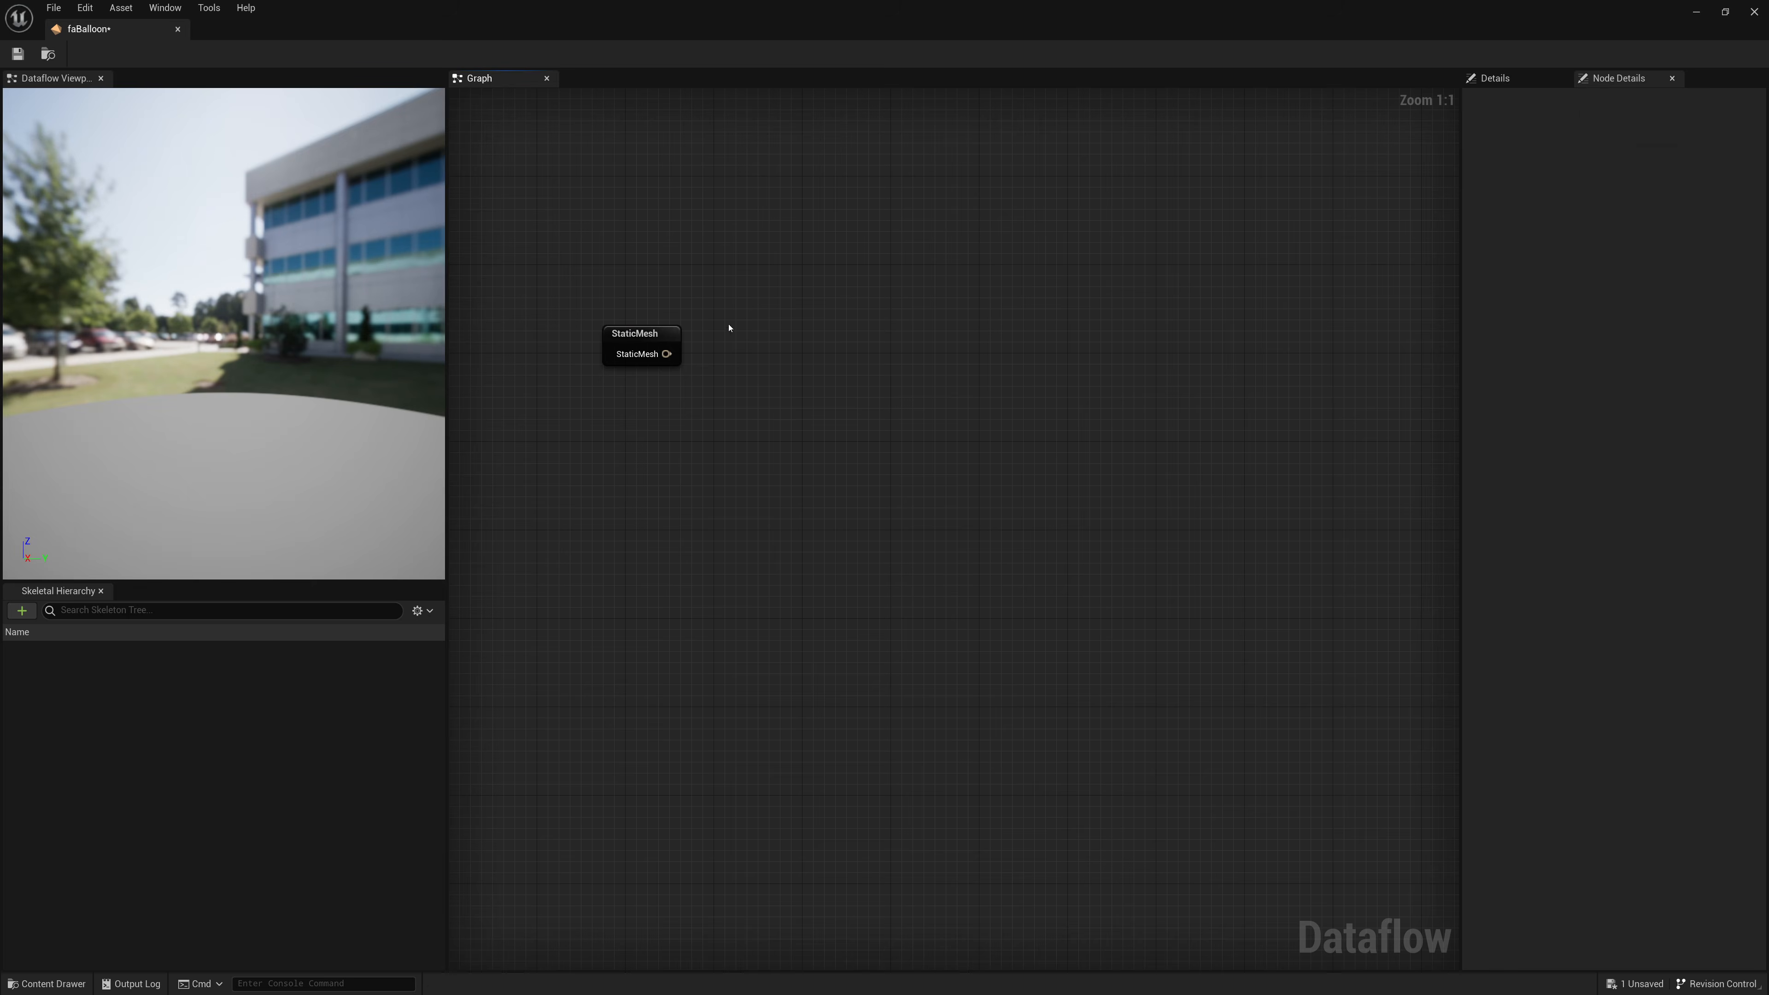
drag(641, 336, 597, 292)
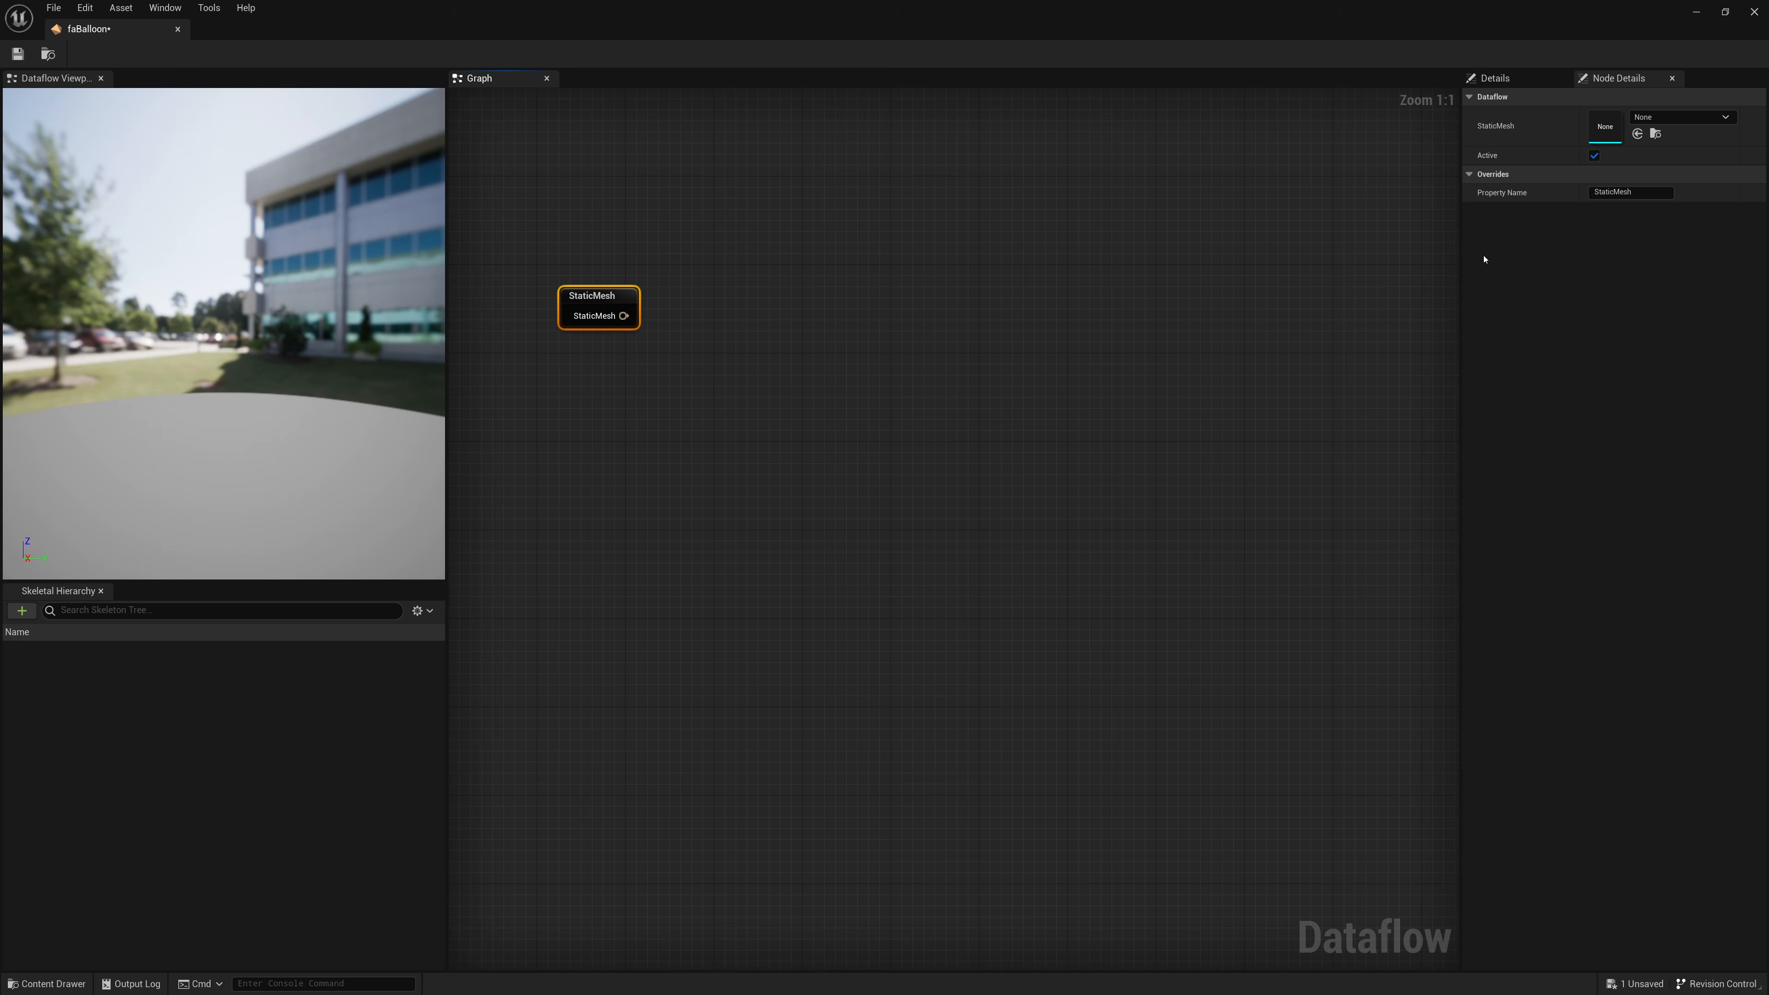
Step: Assign SM_Balloon as the mesh of the StaticMesh node and reposition the node in the maximized graph
drag(1238, 4, 757, 114)
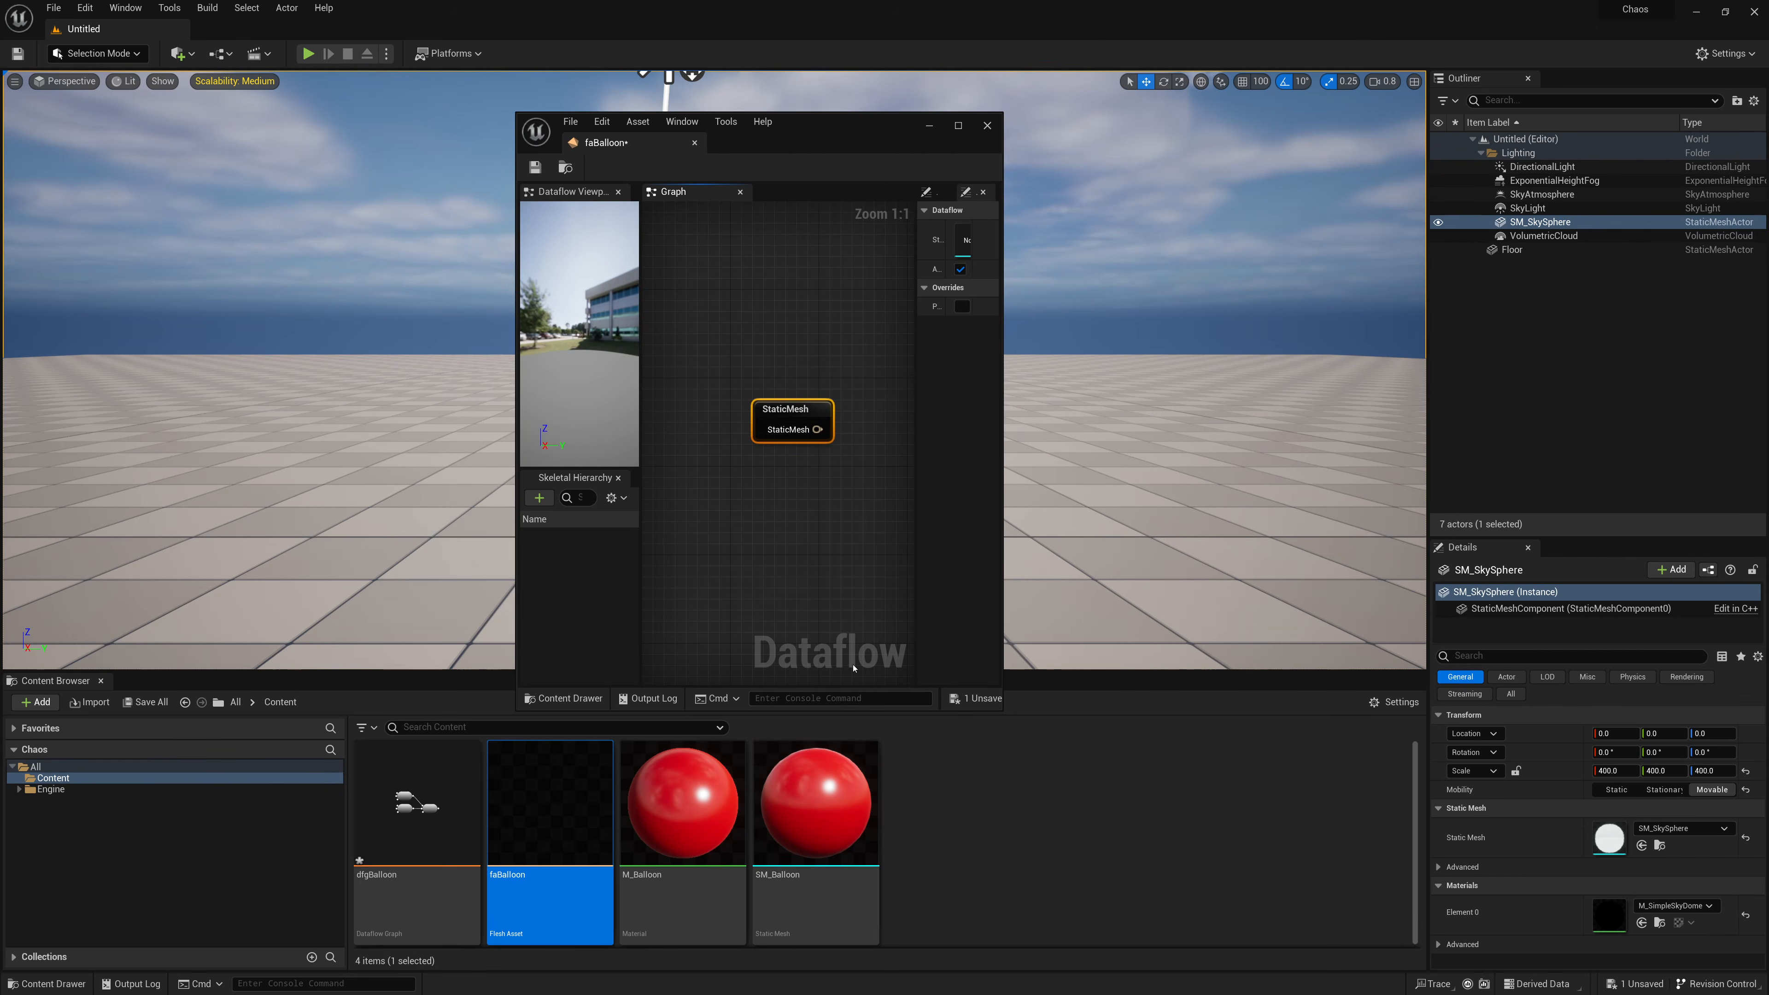
drag(839, 794, 962, 240)
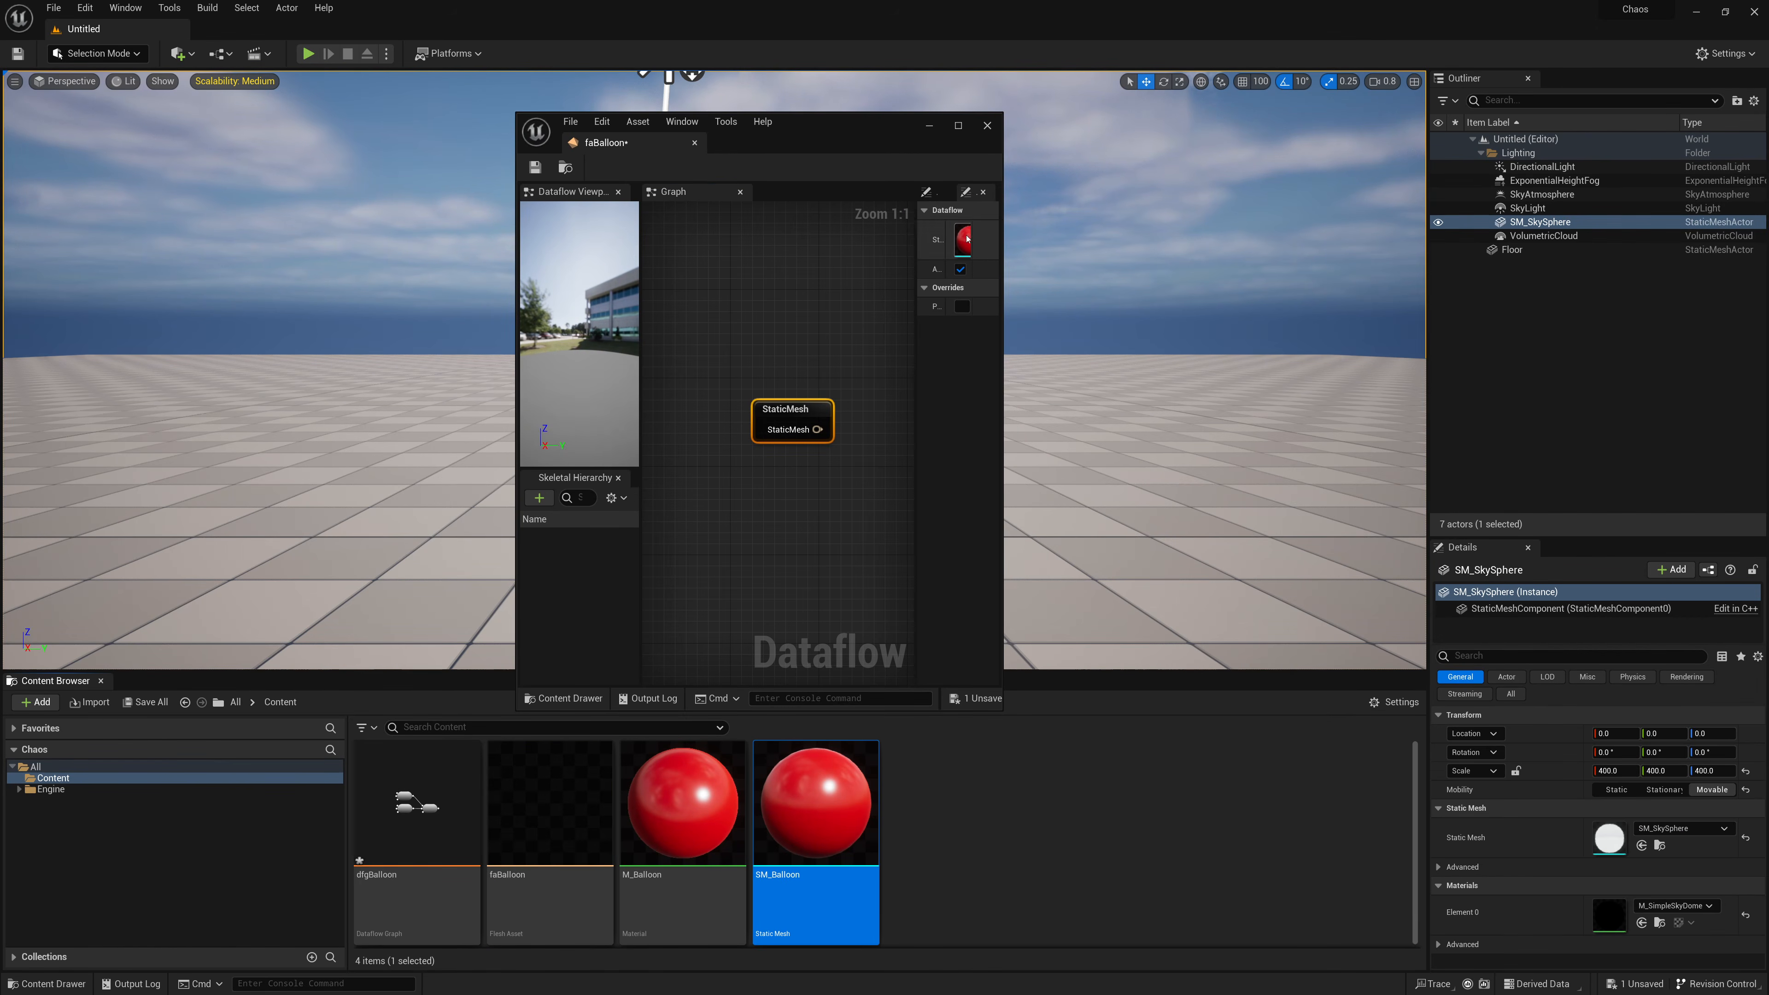
click(958, 125)
drag(627, 295, 616, 383)
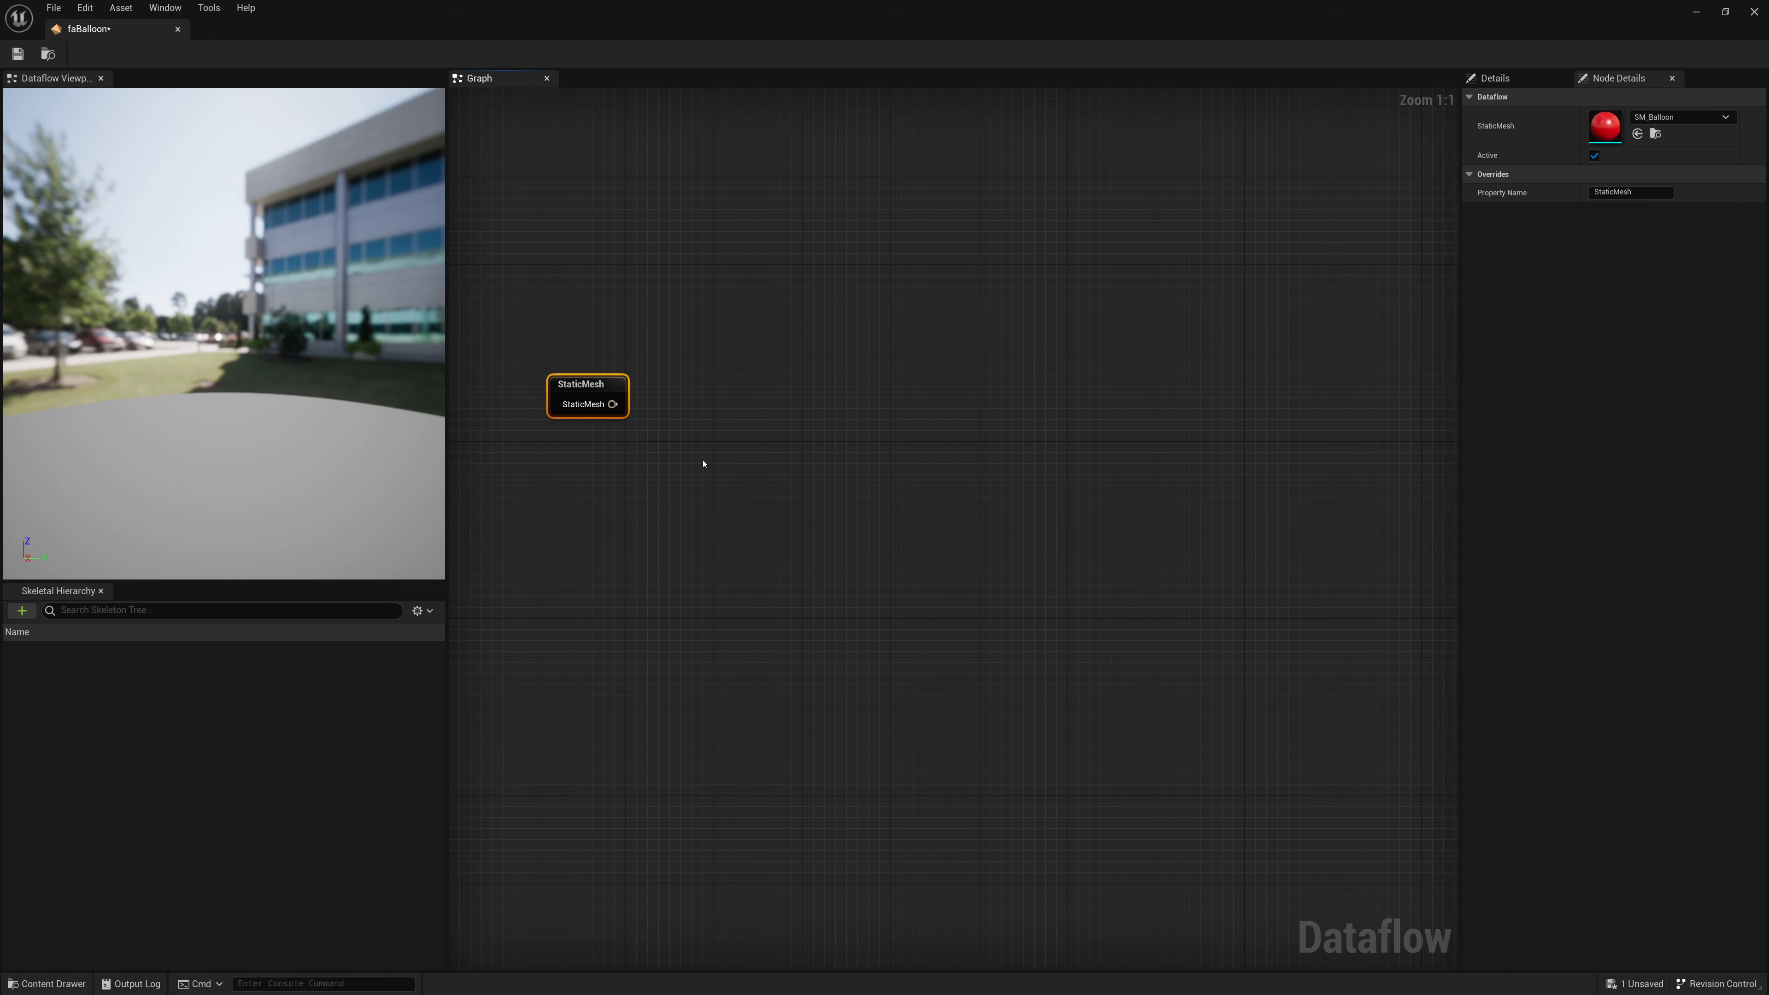
Step: Add a GenerateTetrahedralCollection node fed by the StaticMesh output and align it beside the StaticMesh node
drag(612, 404, 686, 410)
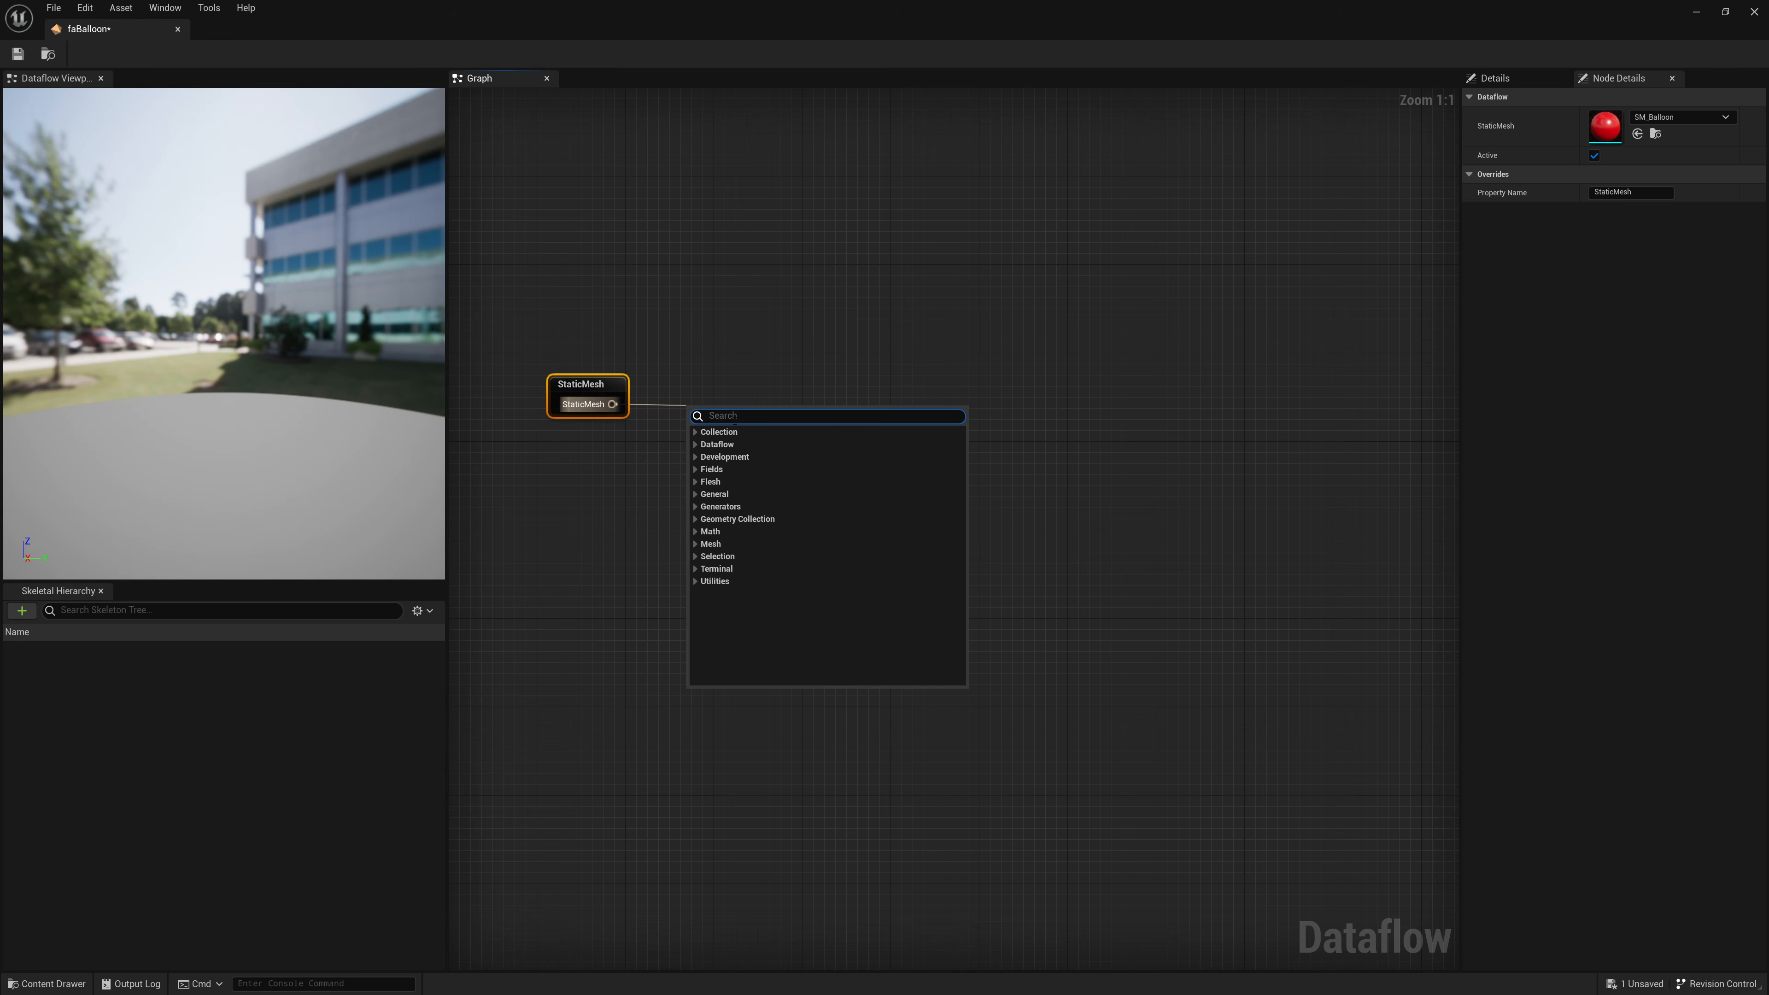
click(78, 760)
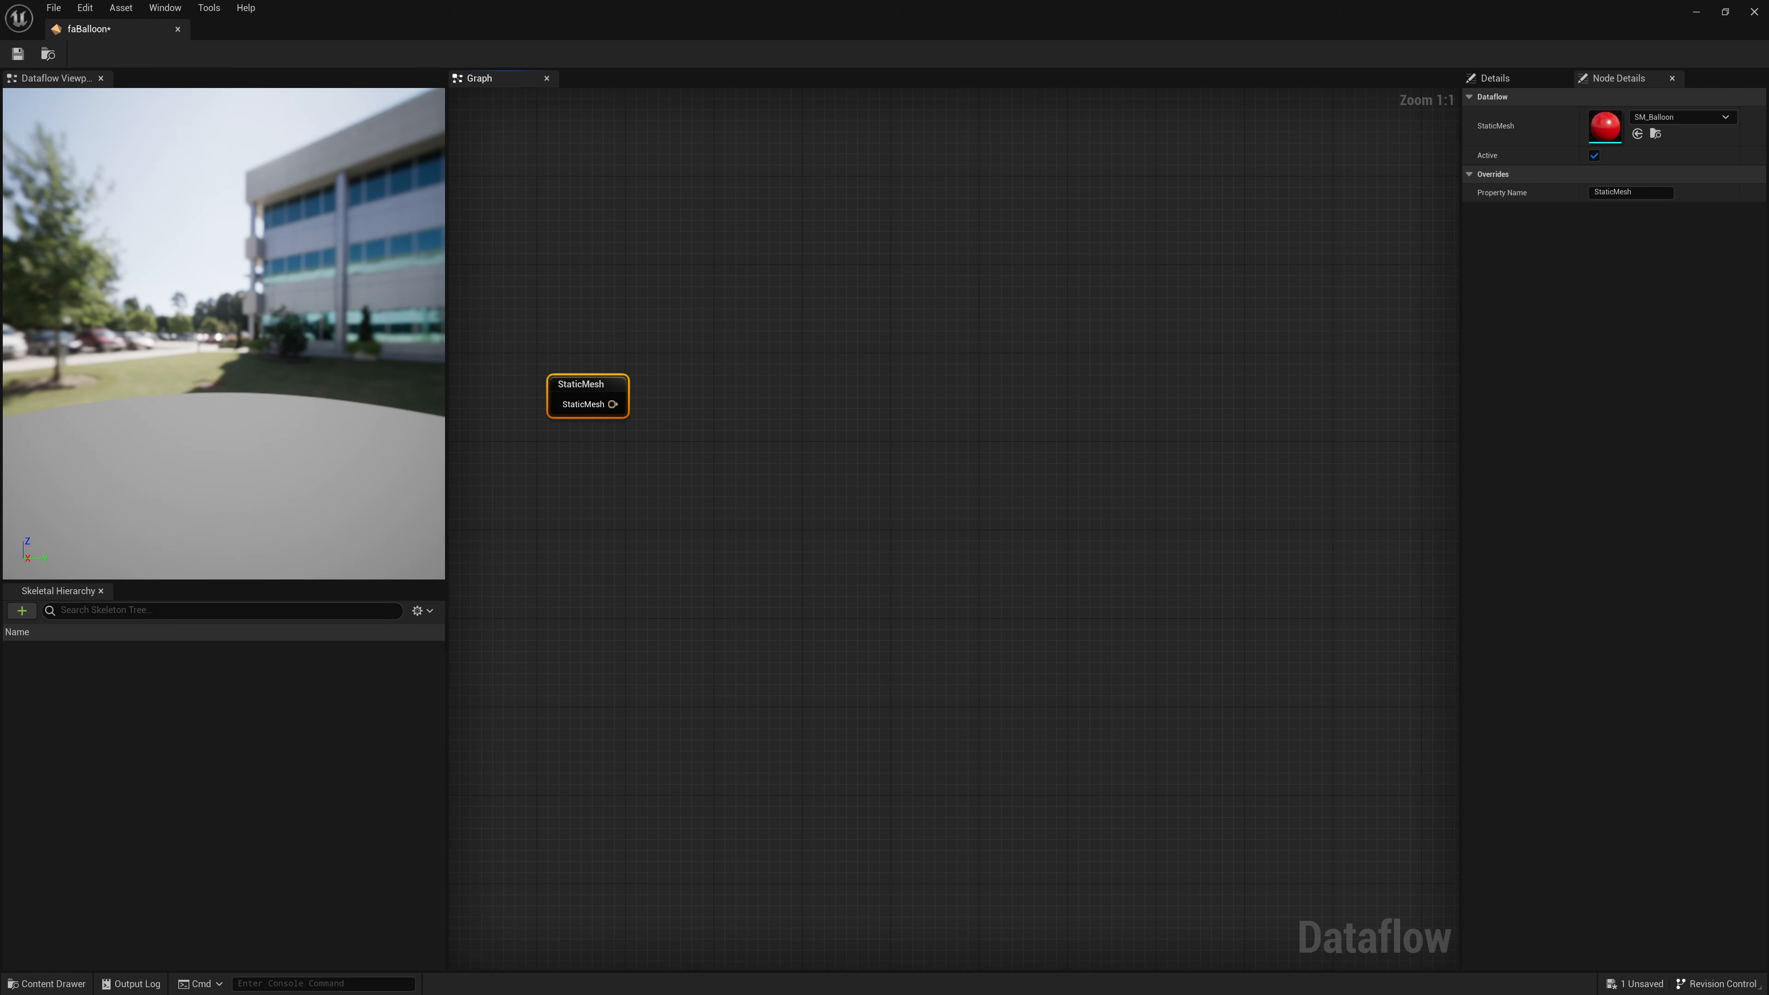
drag(613, 405, 705, 389)
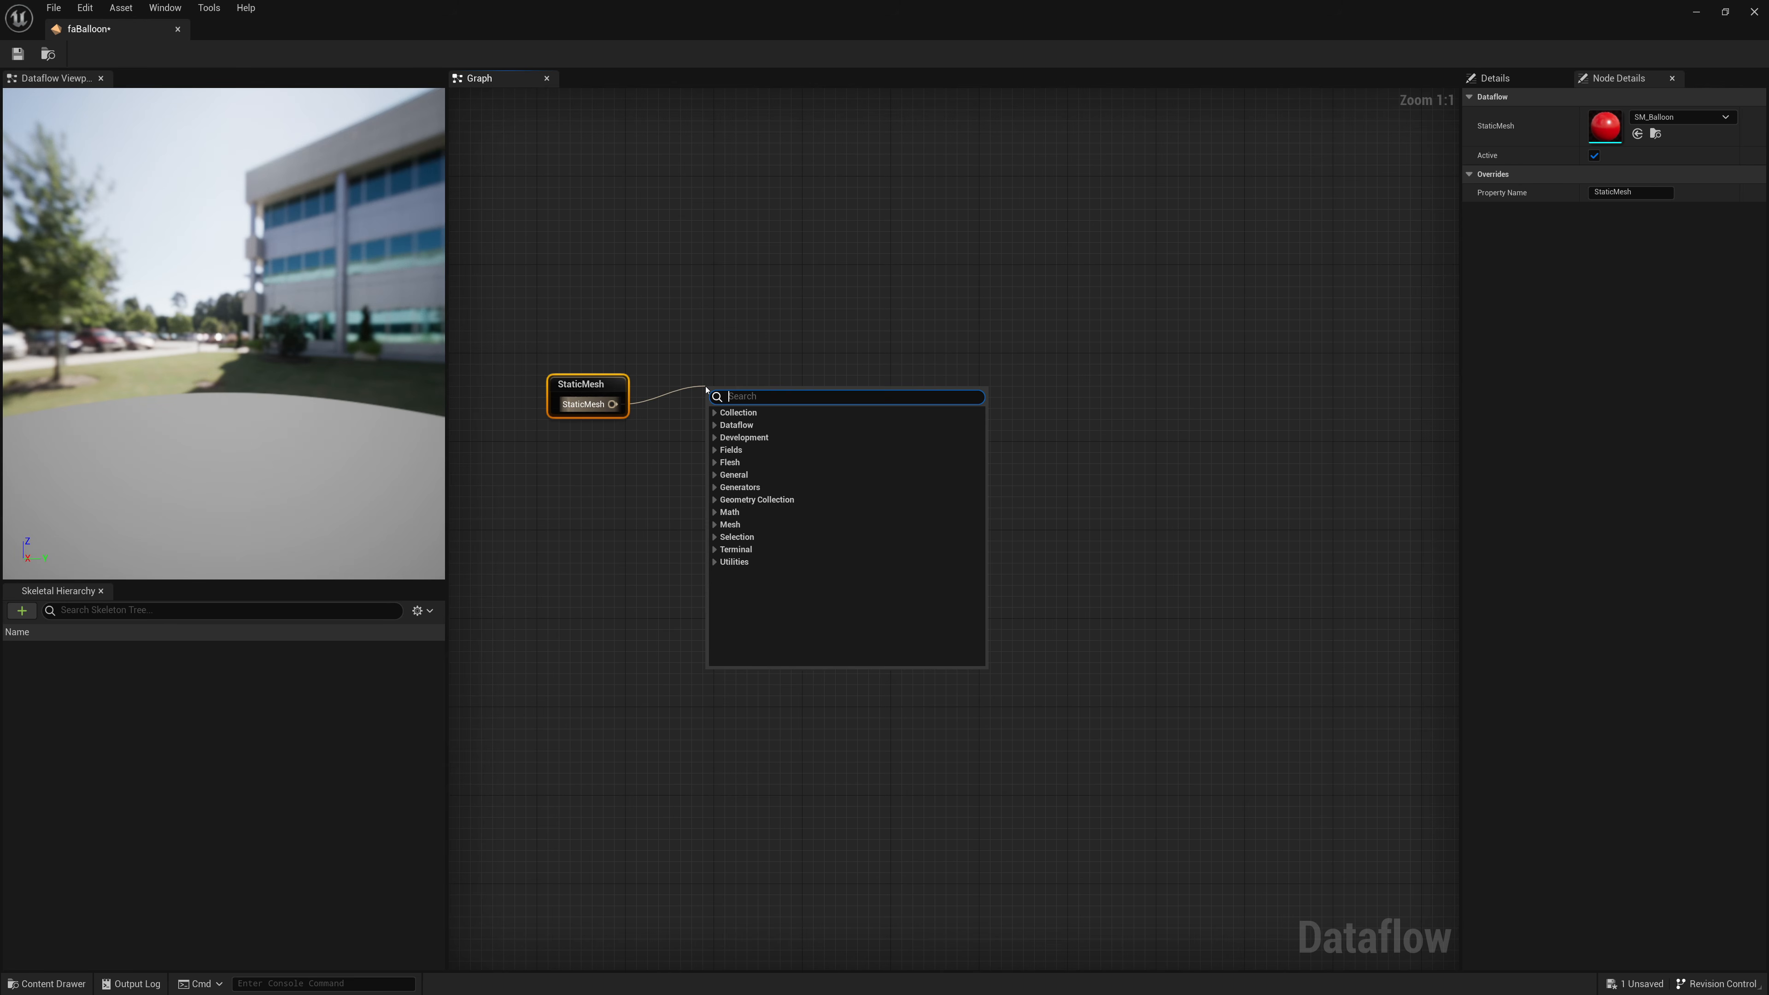
text(GenerateTe)
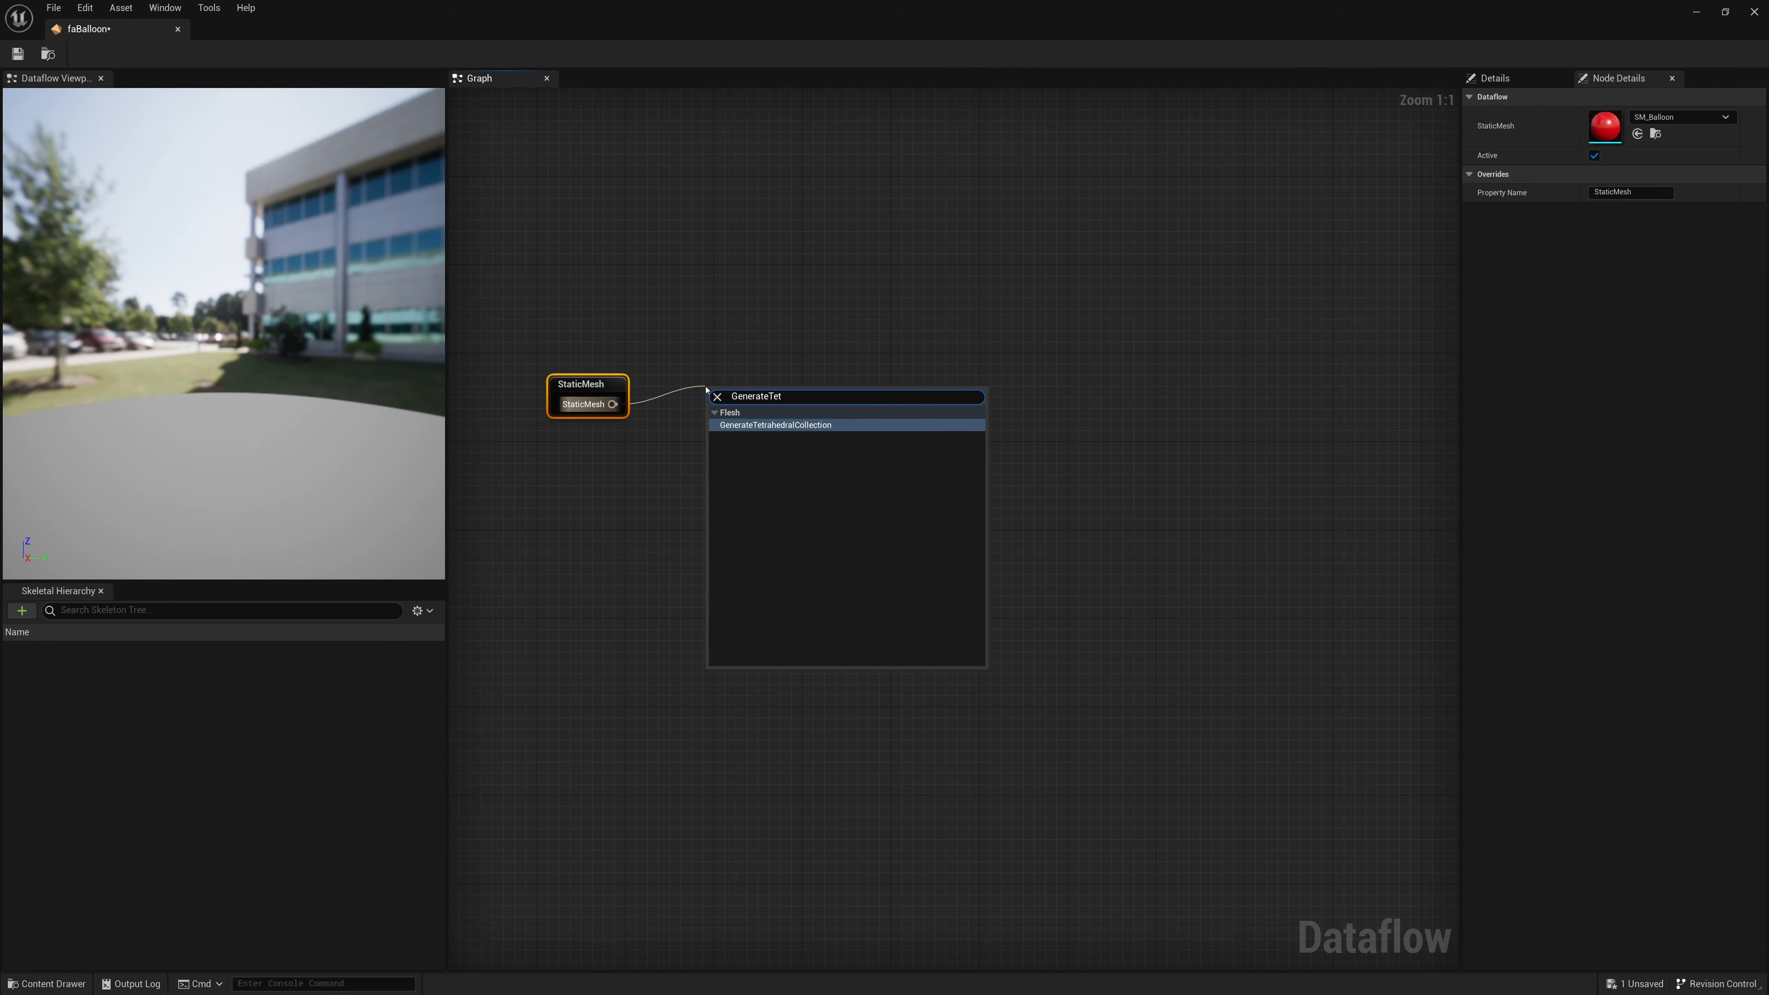
text(t)
click(774, 426)
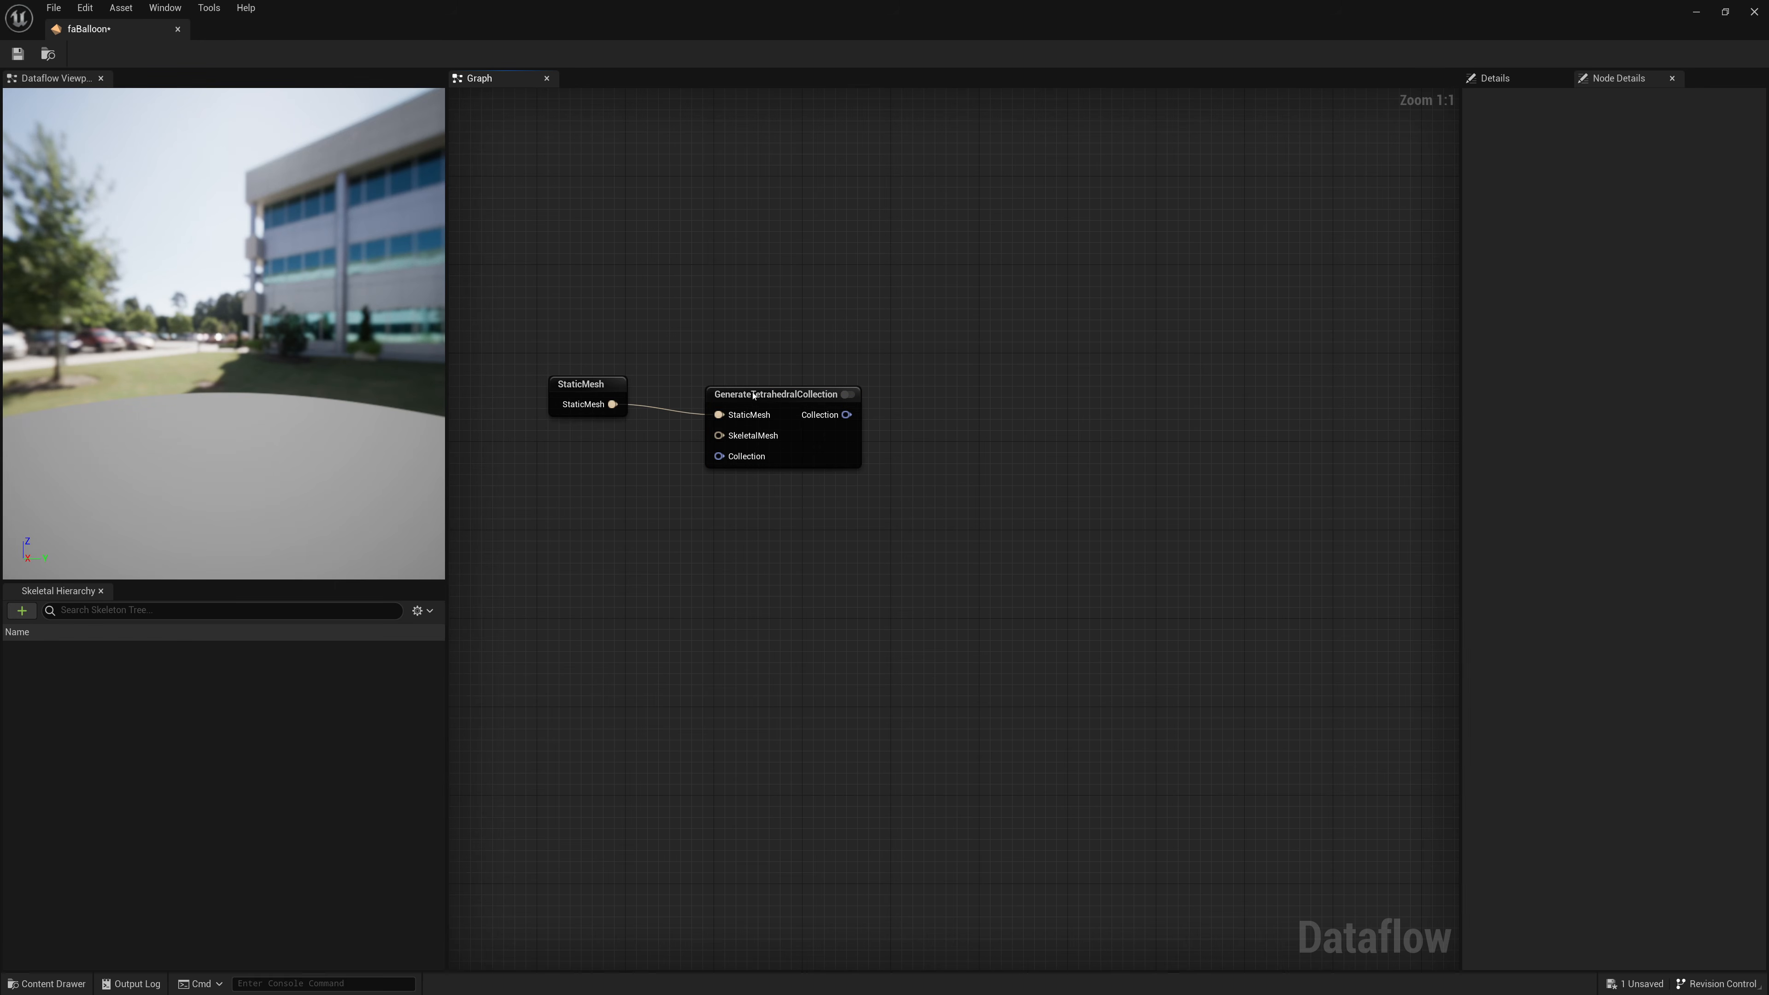
drag(752, 396, 707, 384)
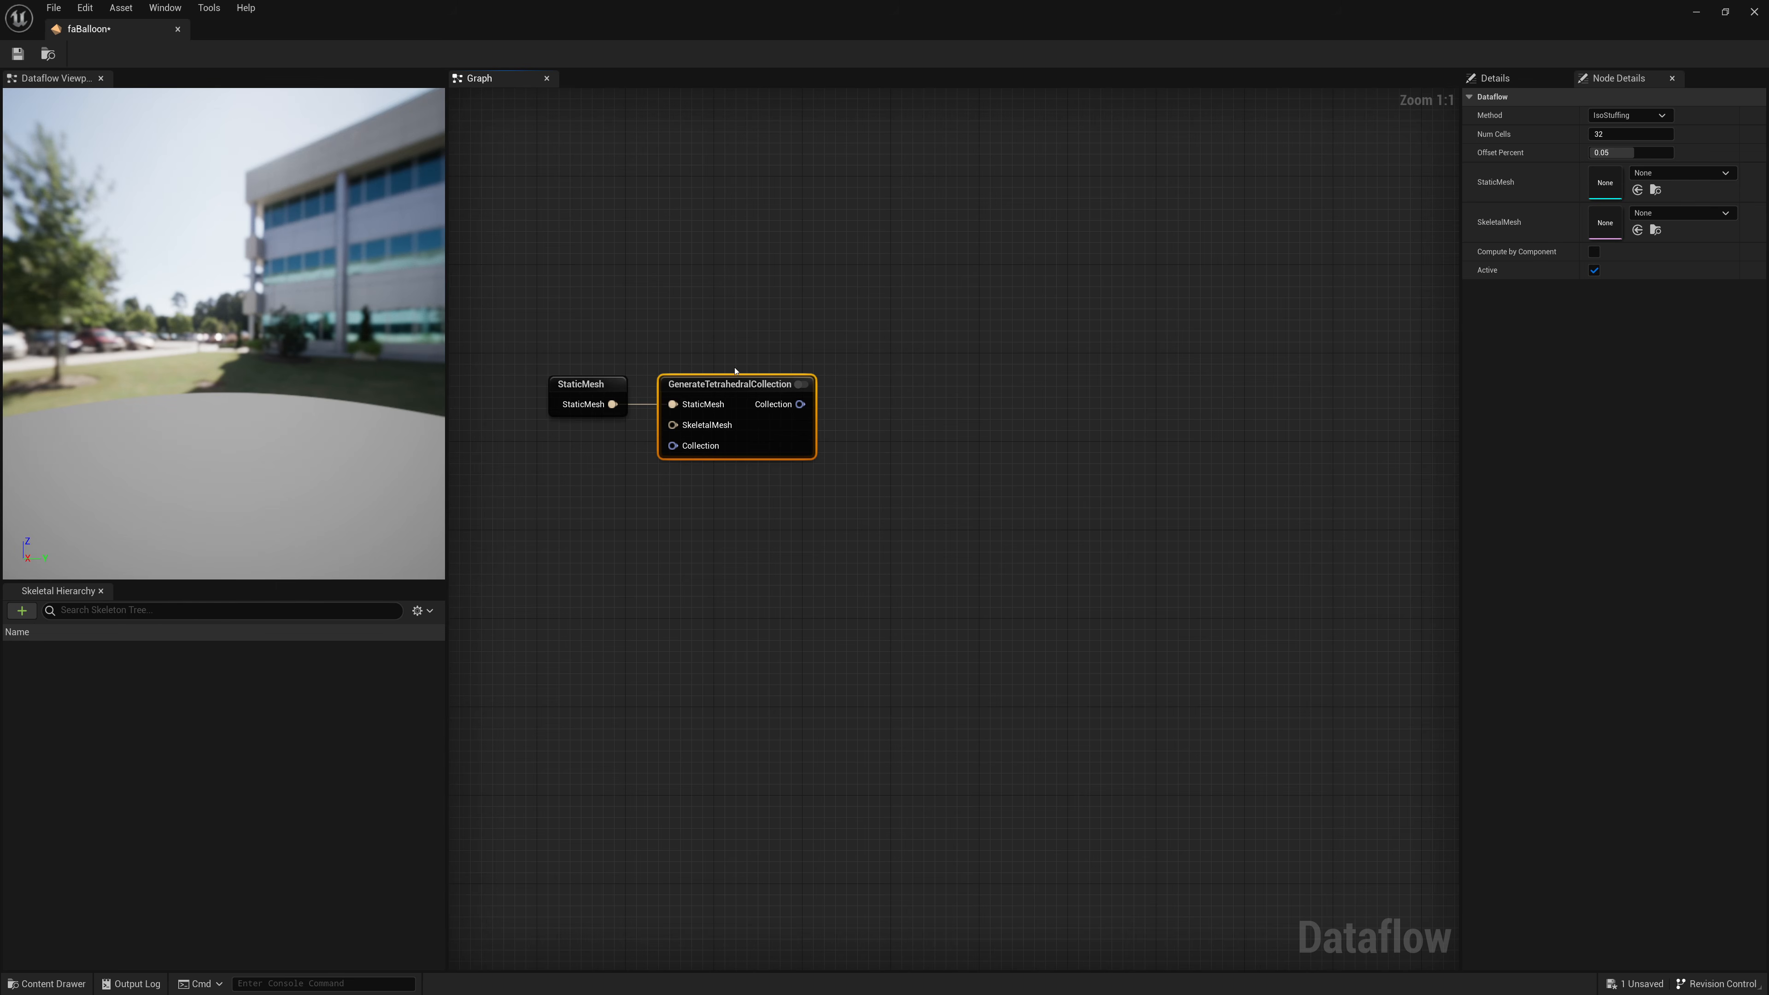
Step: Enable rendering of the GenerateTetrahedralCollection node and bring its mesh into view in the Dataflow viewport
click(801, 386)
right_drag(263, 253, 262, 125)
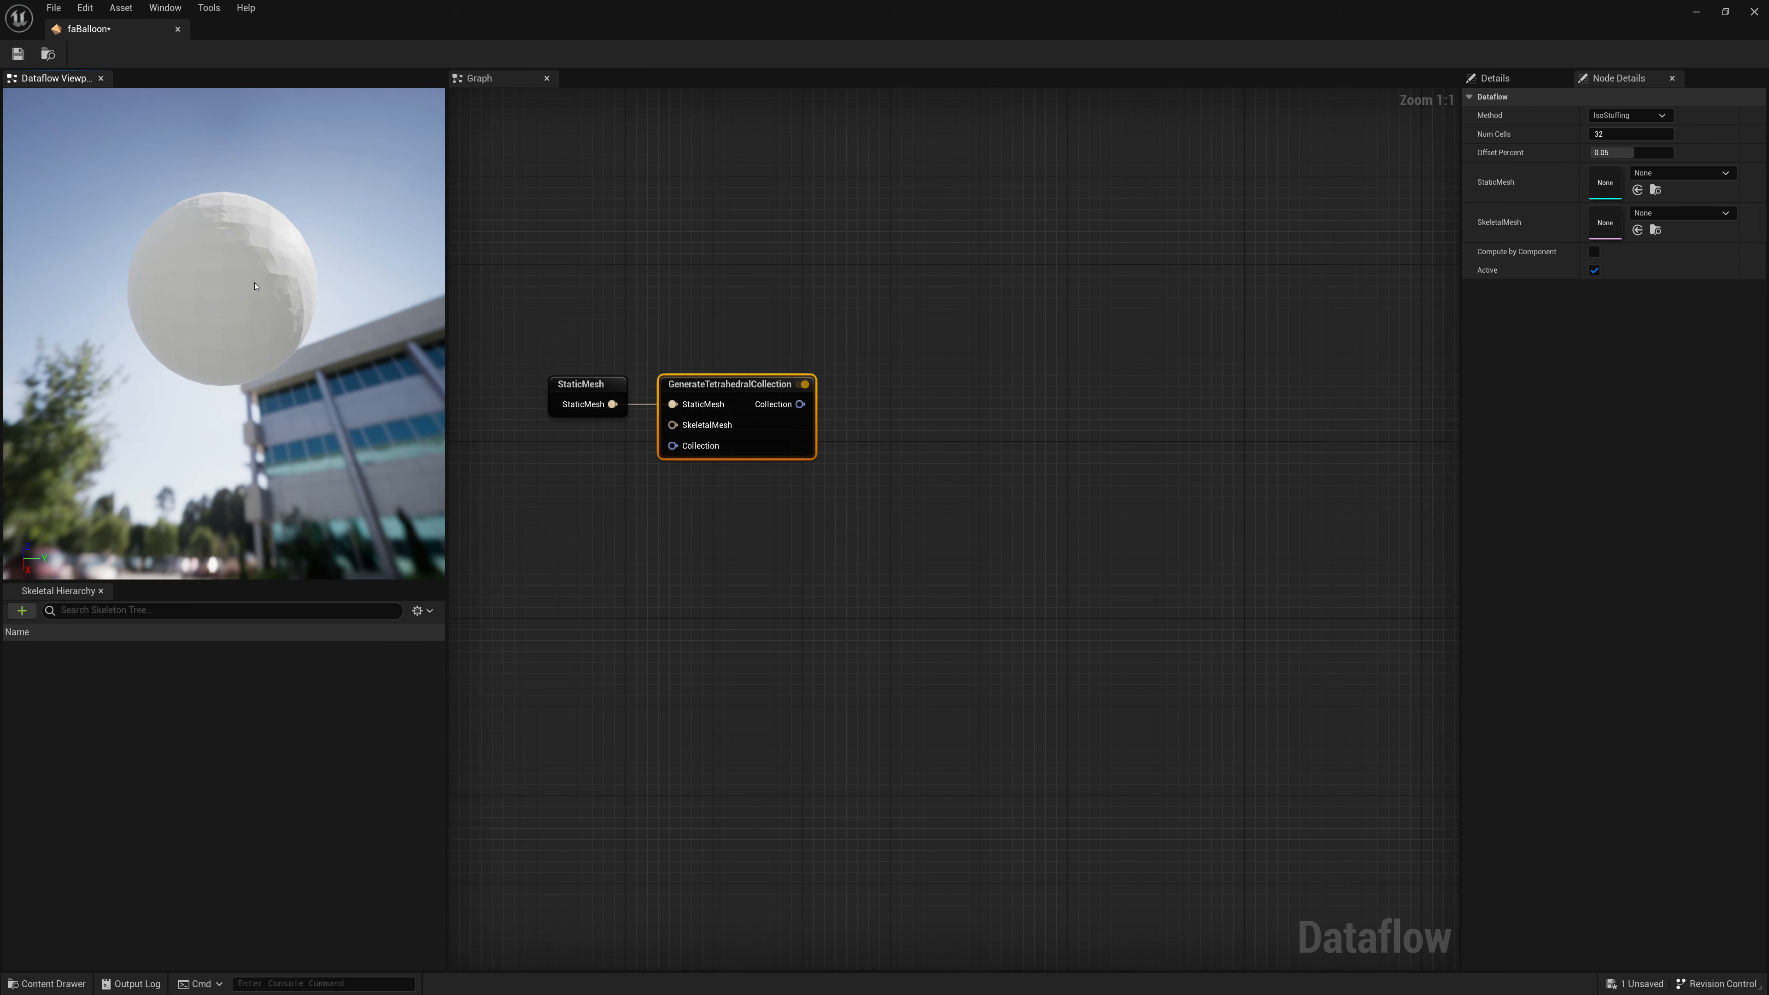
mouse_move(773, 390)
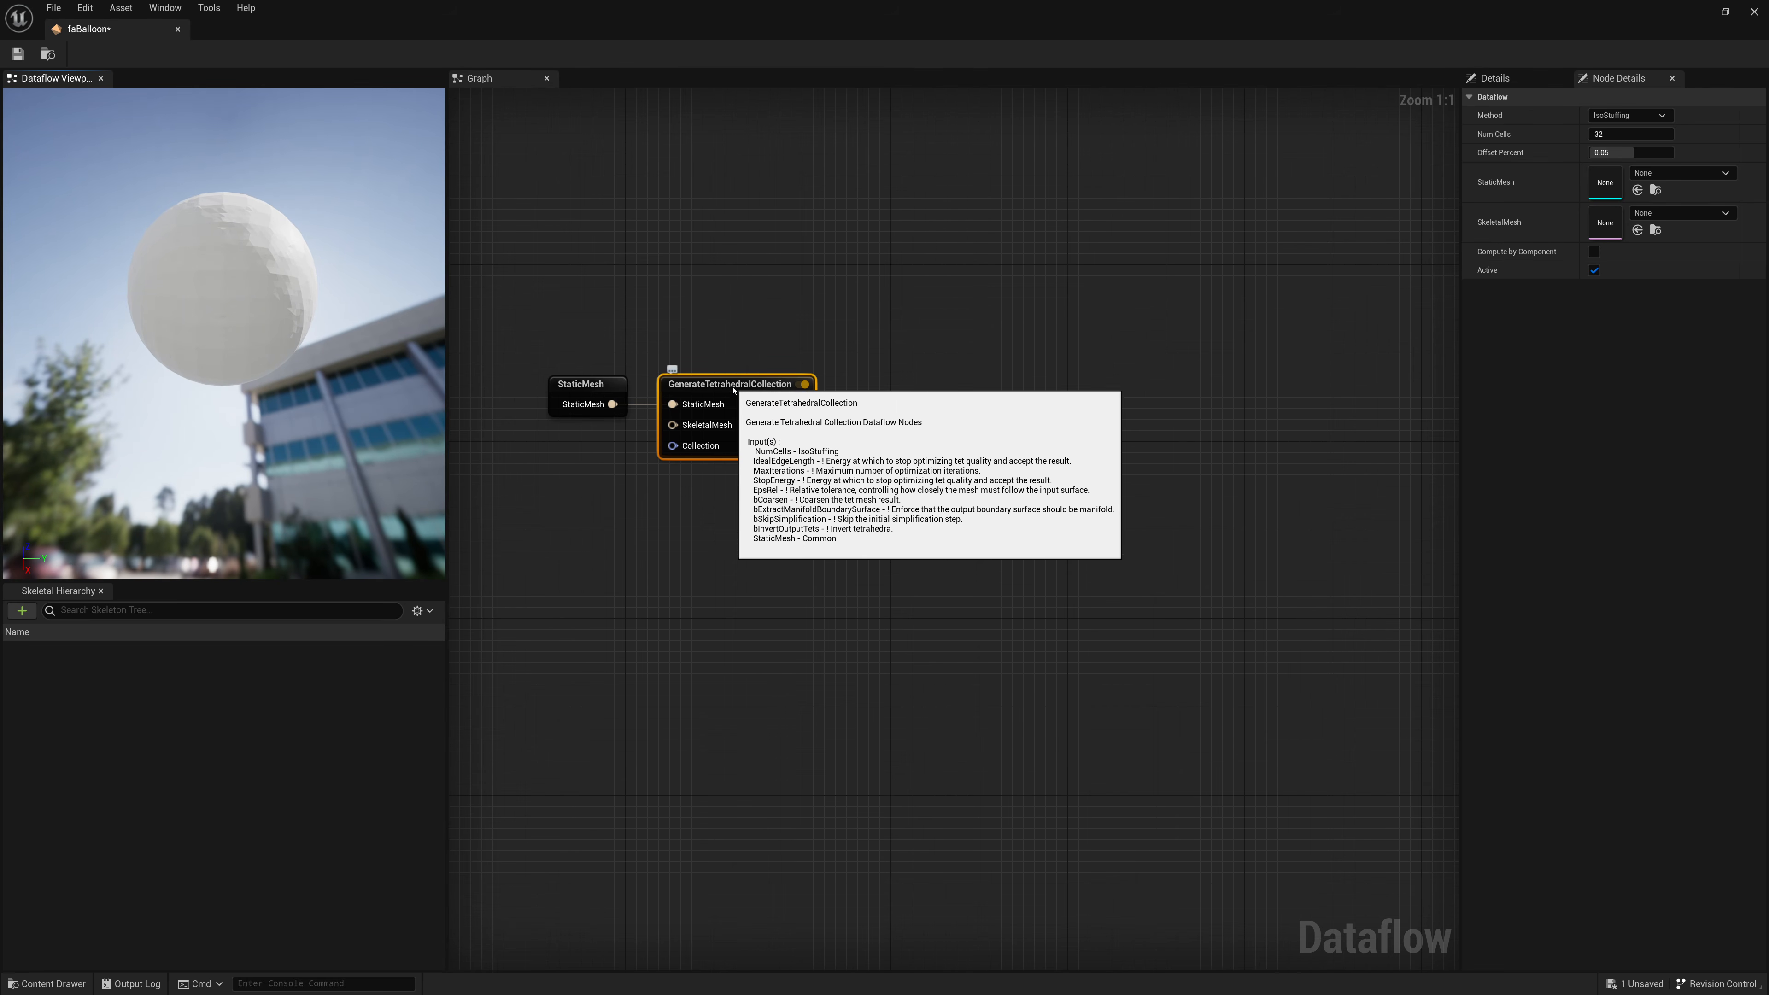
Step: Set Num Cells of the GenerateTetrahedralCollection node to 6
click(1624, 137)
text(6)
key(Return)
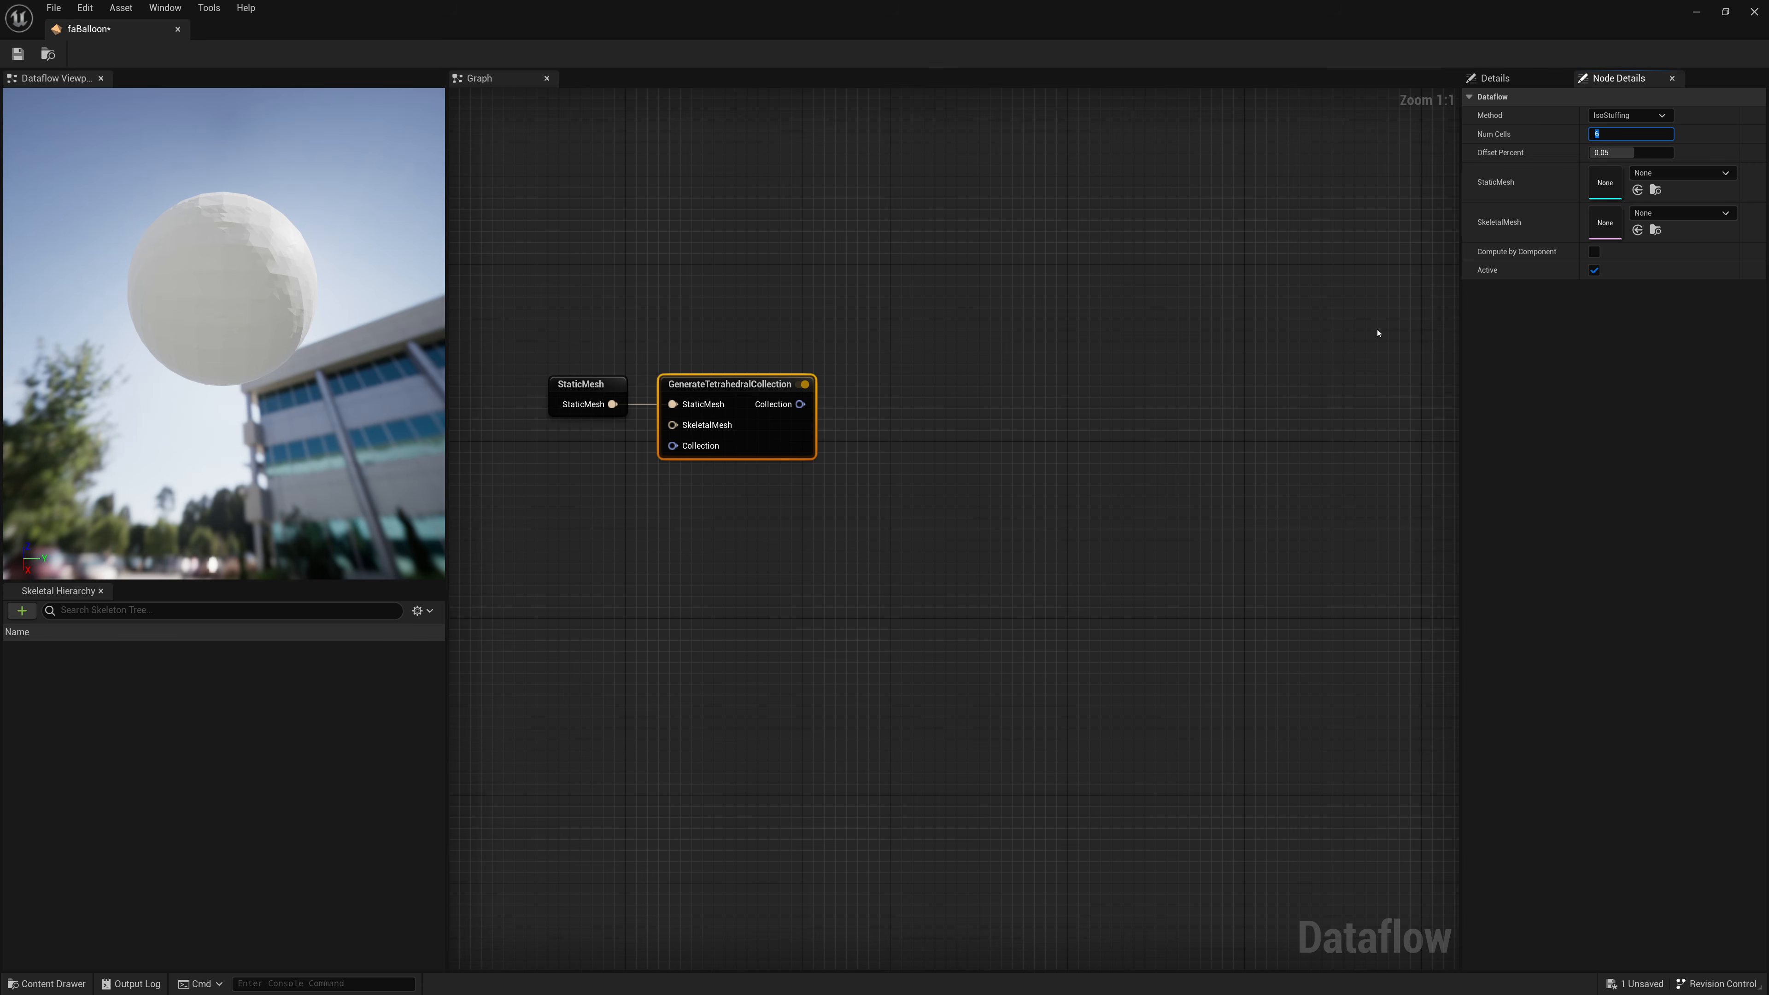
click(1263, 359)
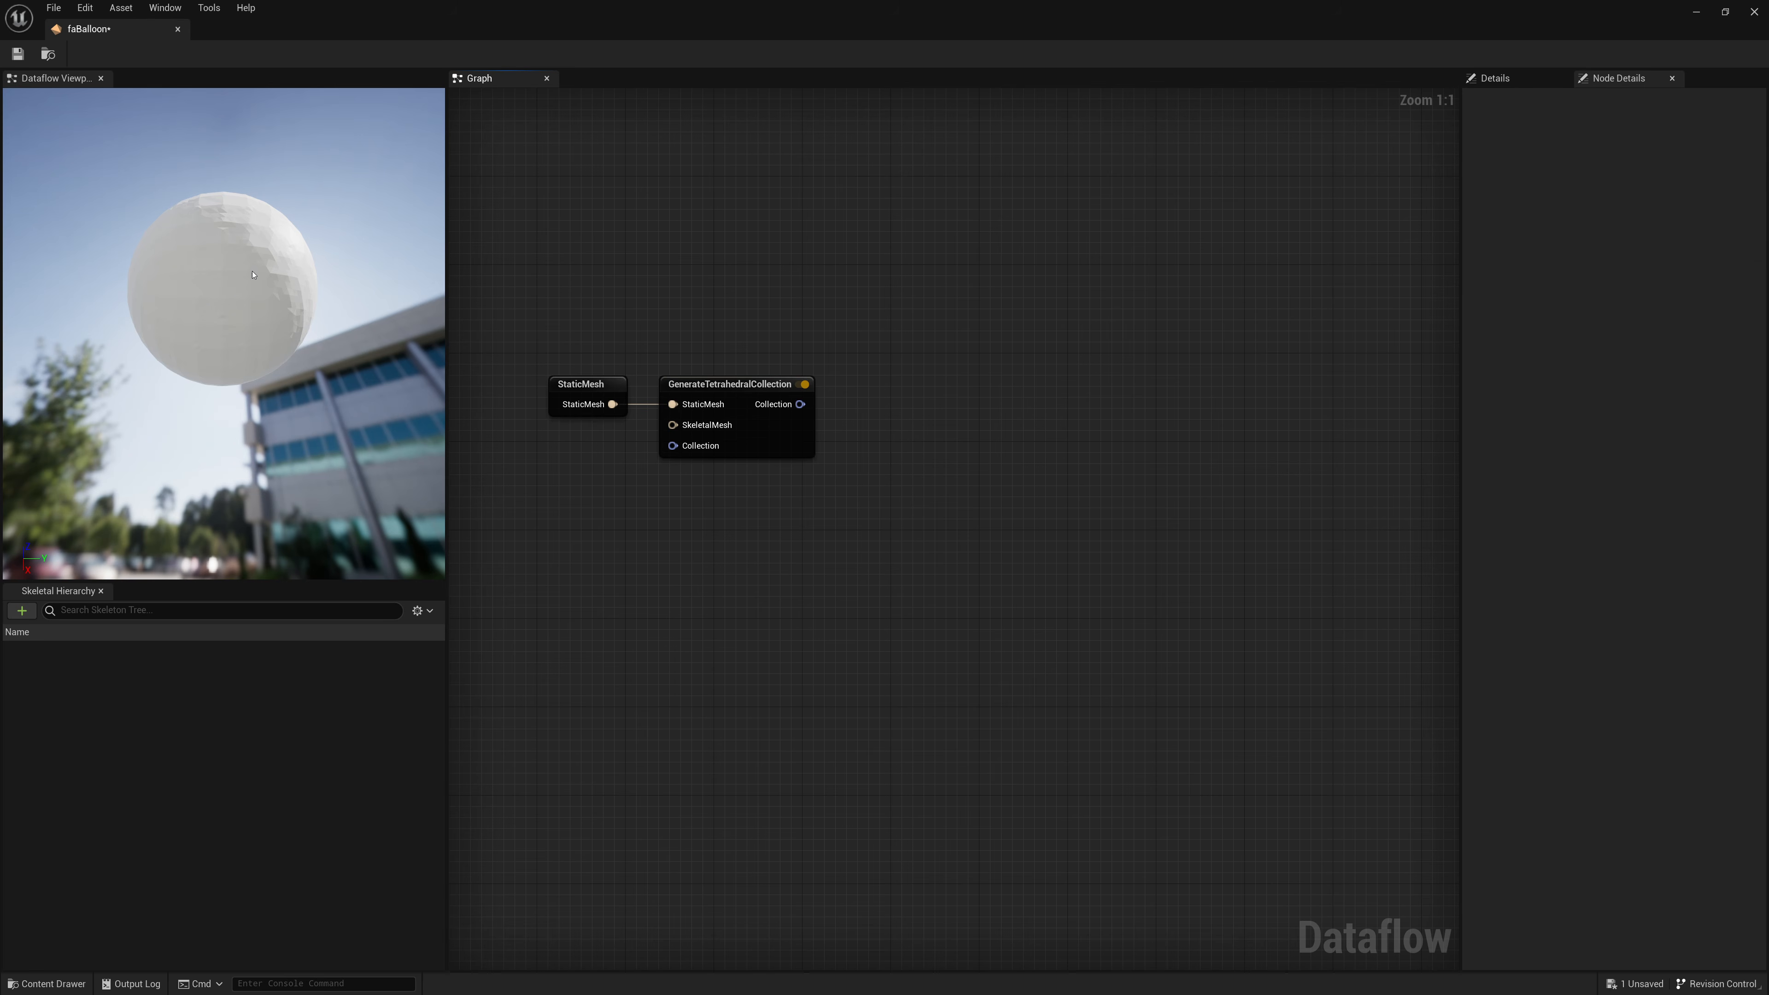
Step: Try the TetWild method on the GenerateTetrahedralCollection node and return it to IsoStuffing
click(714, 383)
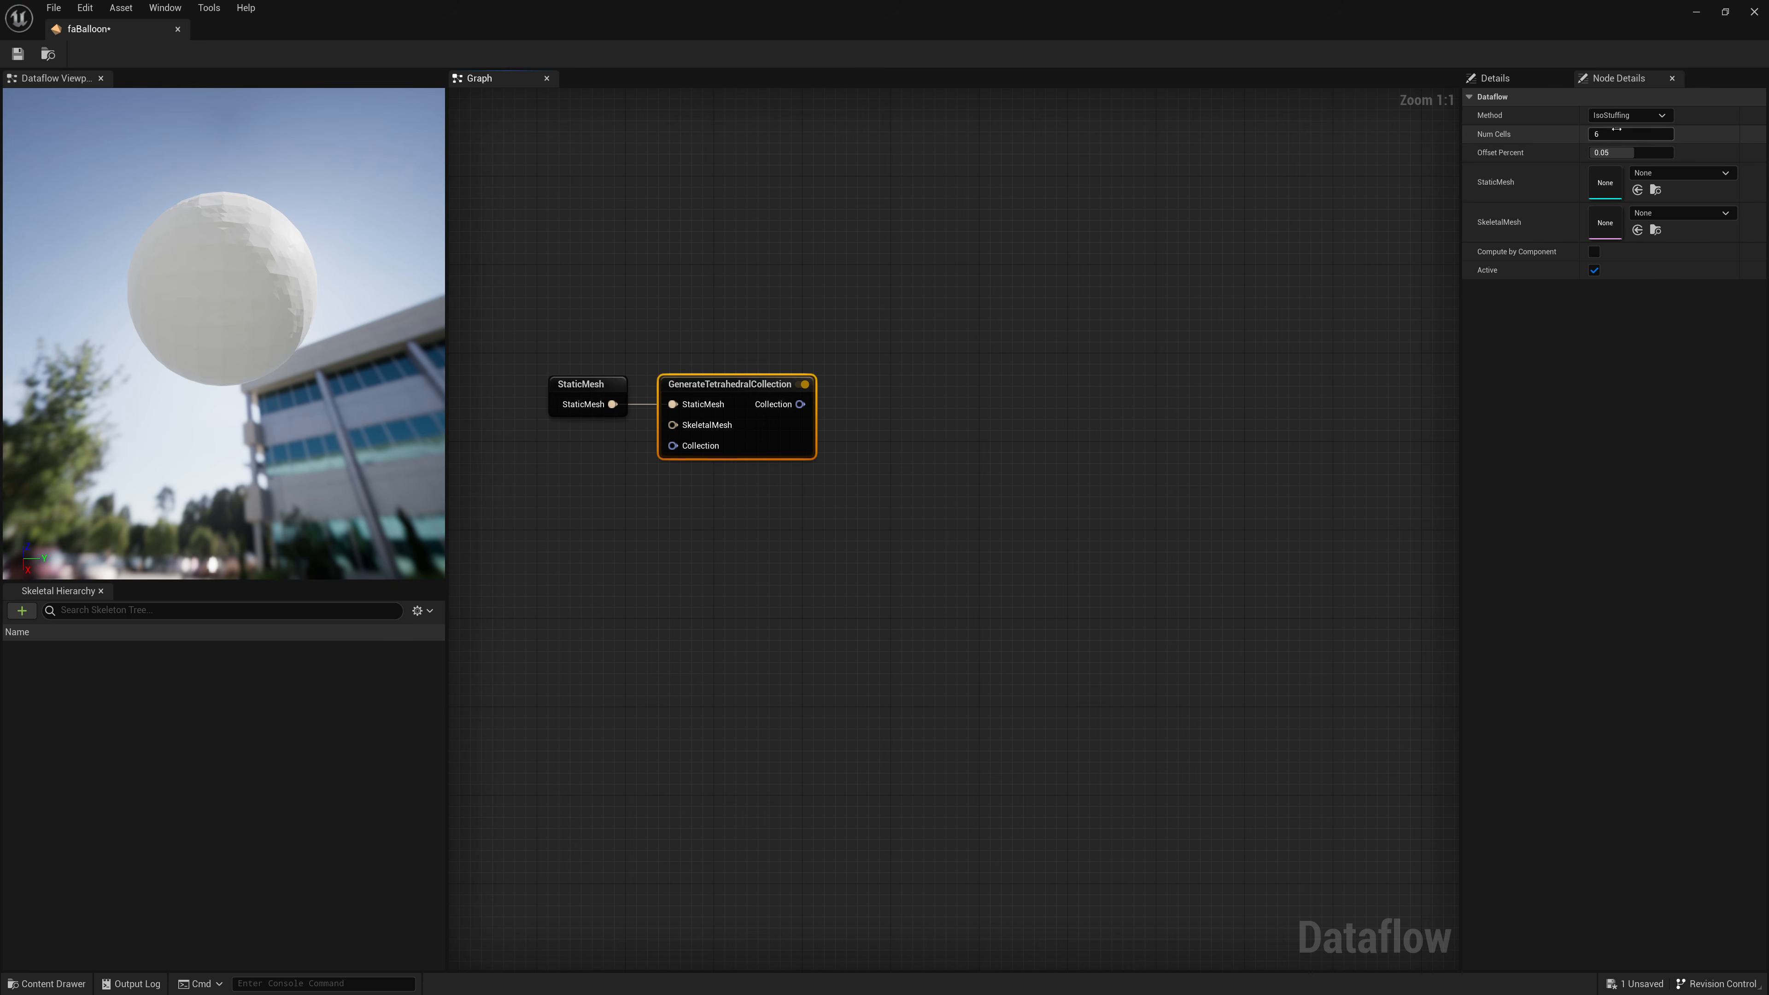
click(1626, 117)
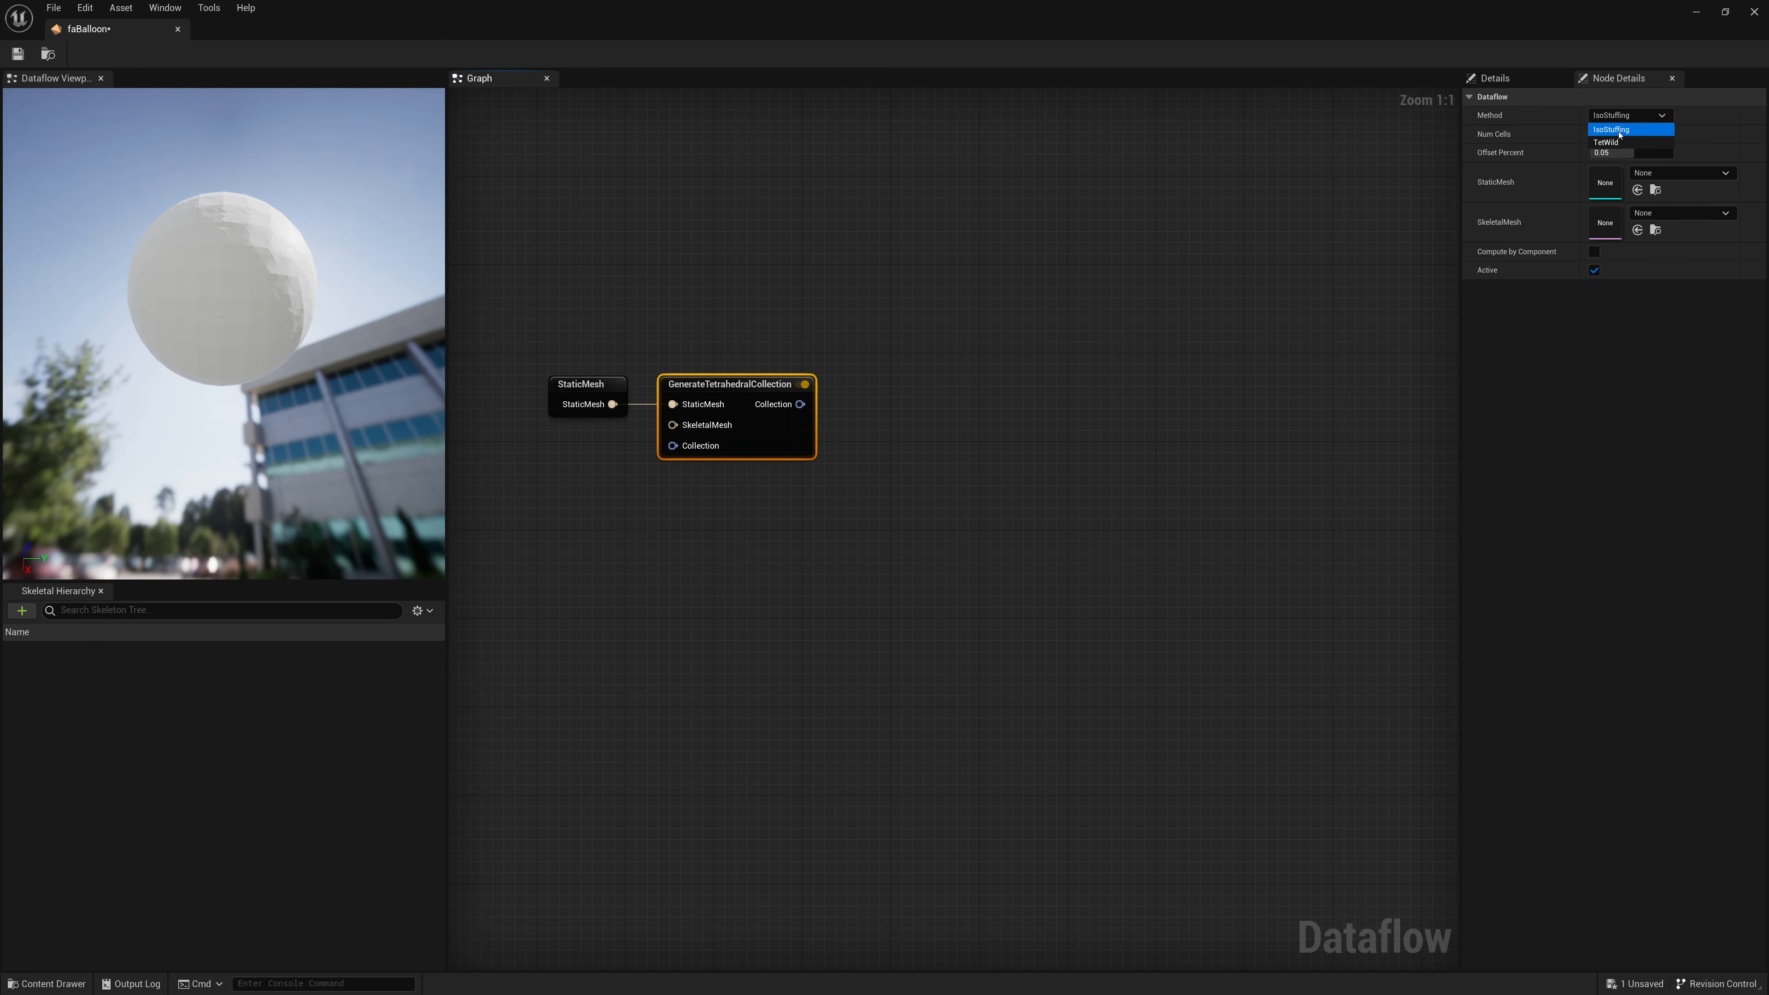
click(1617, 141)
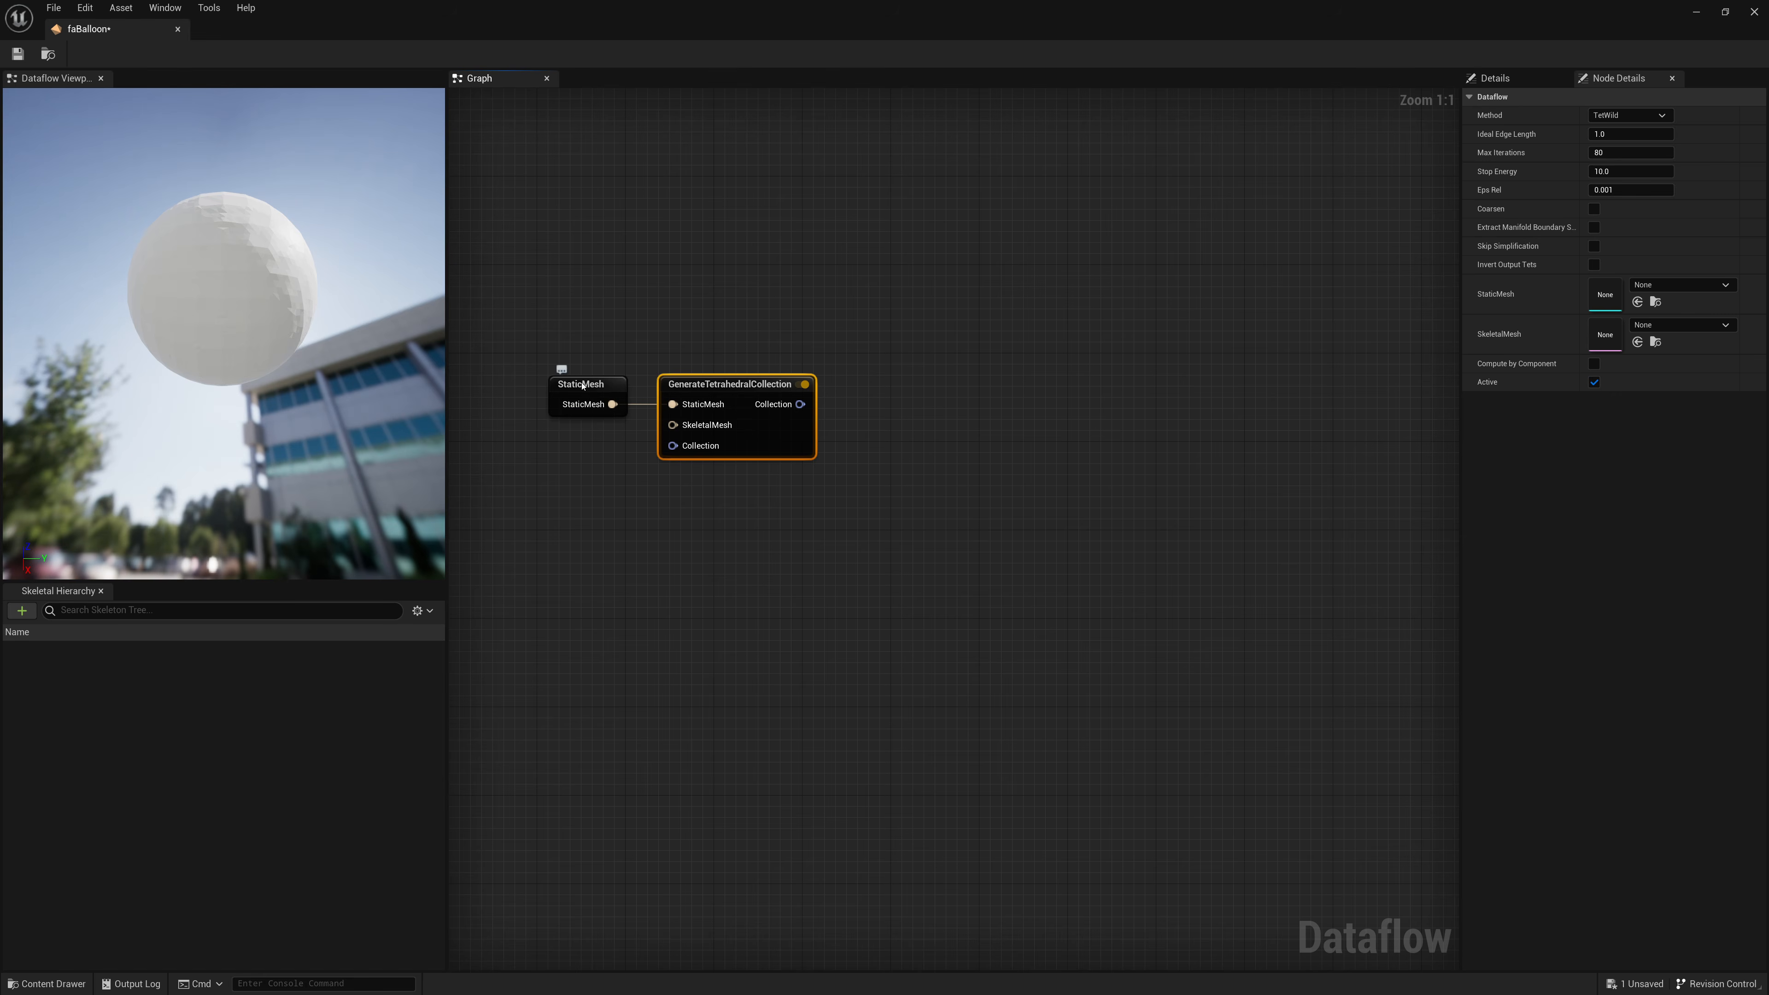
mouse_move(757, 388)
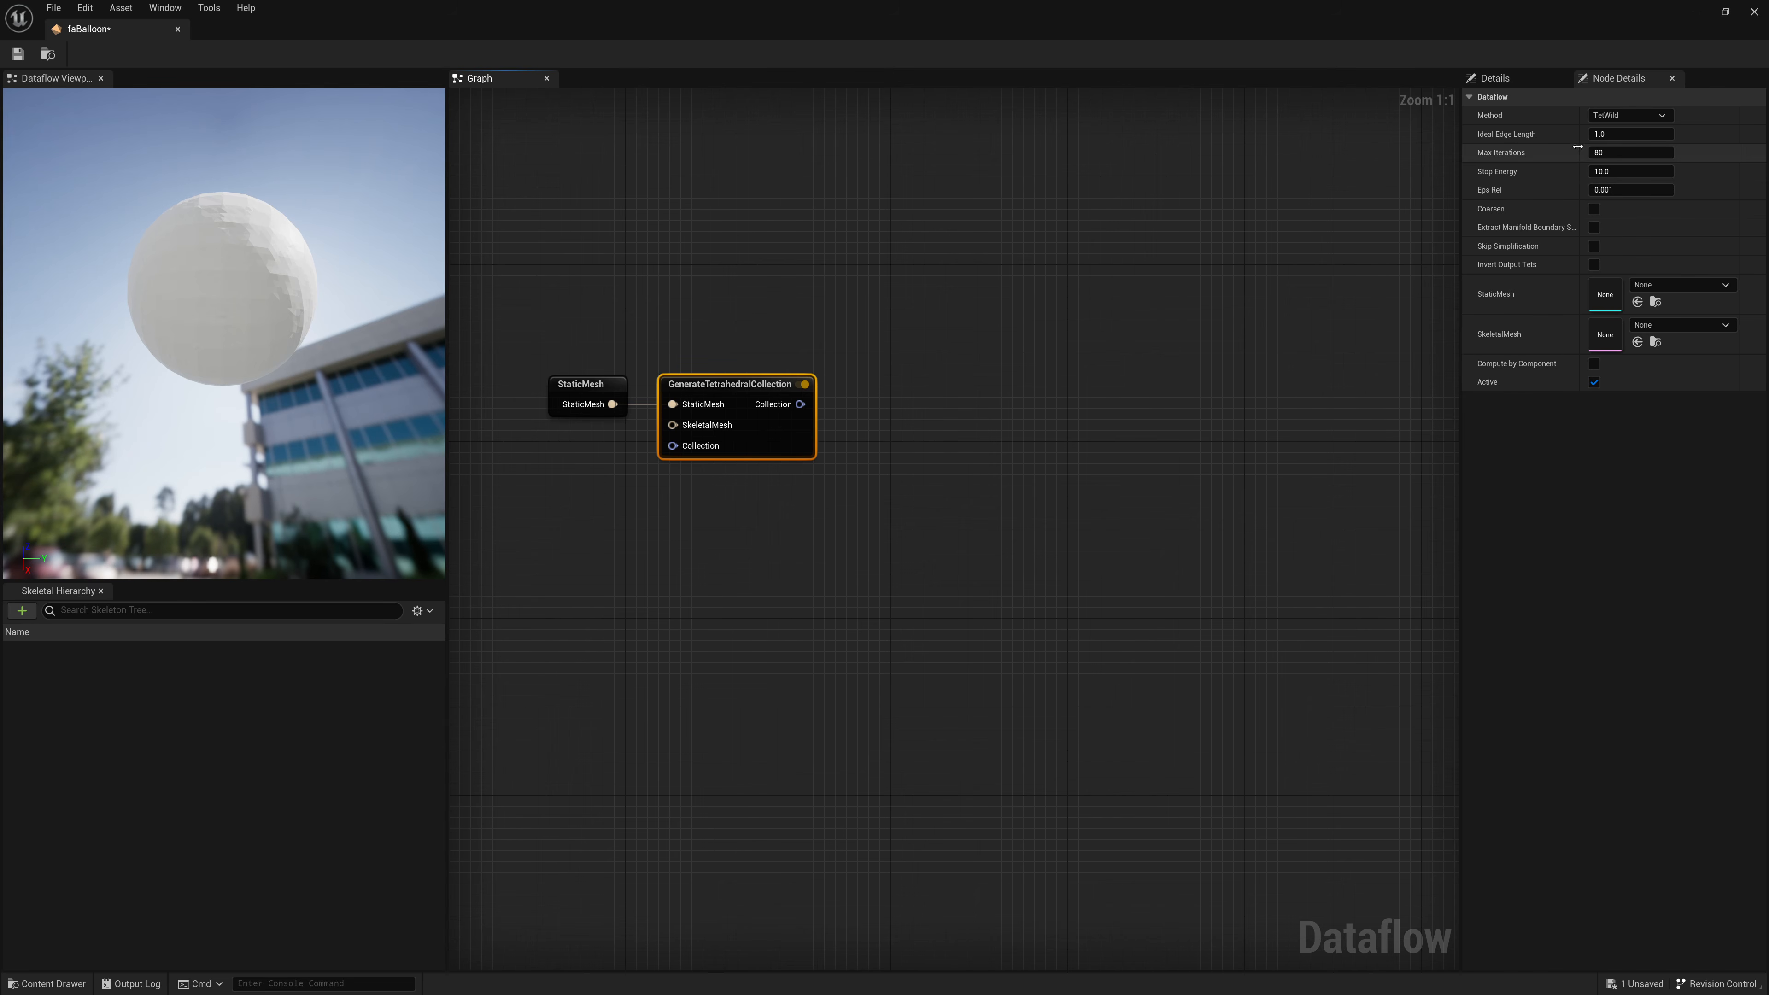
click(1628, 115)
click(1616, 131)
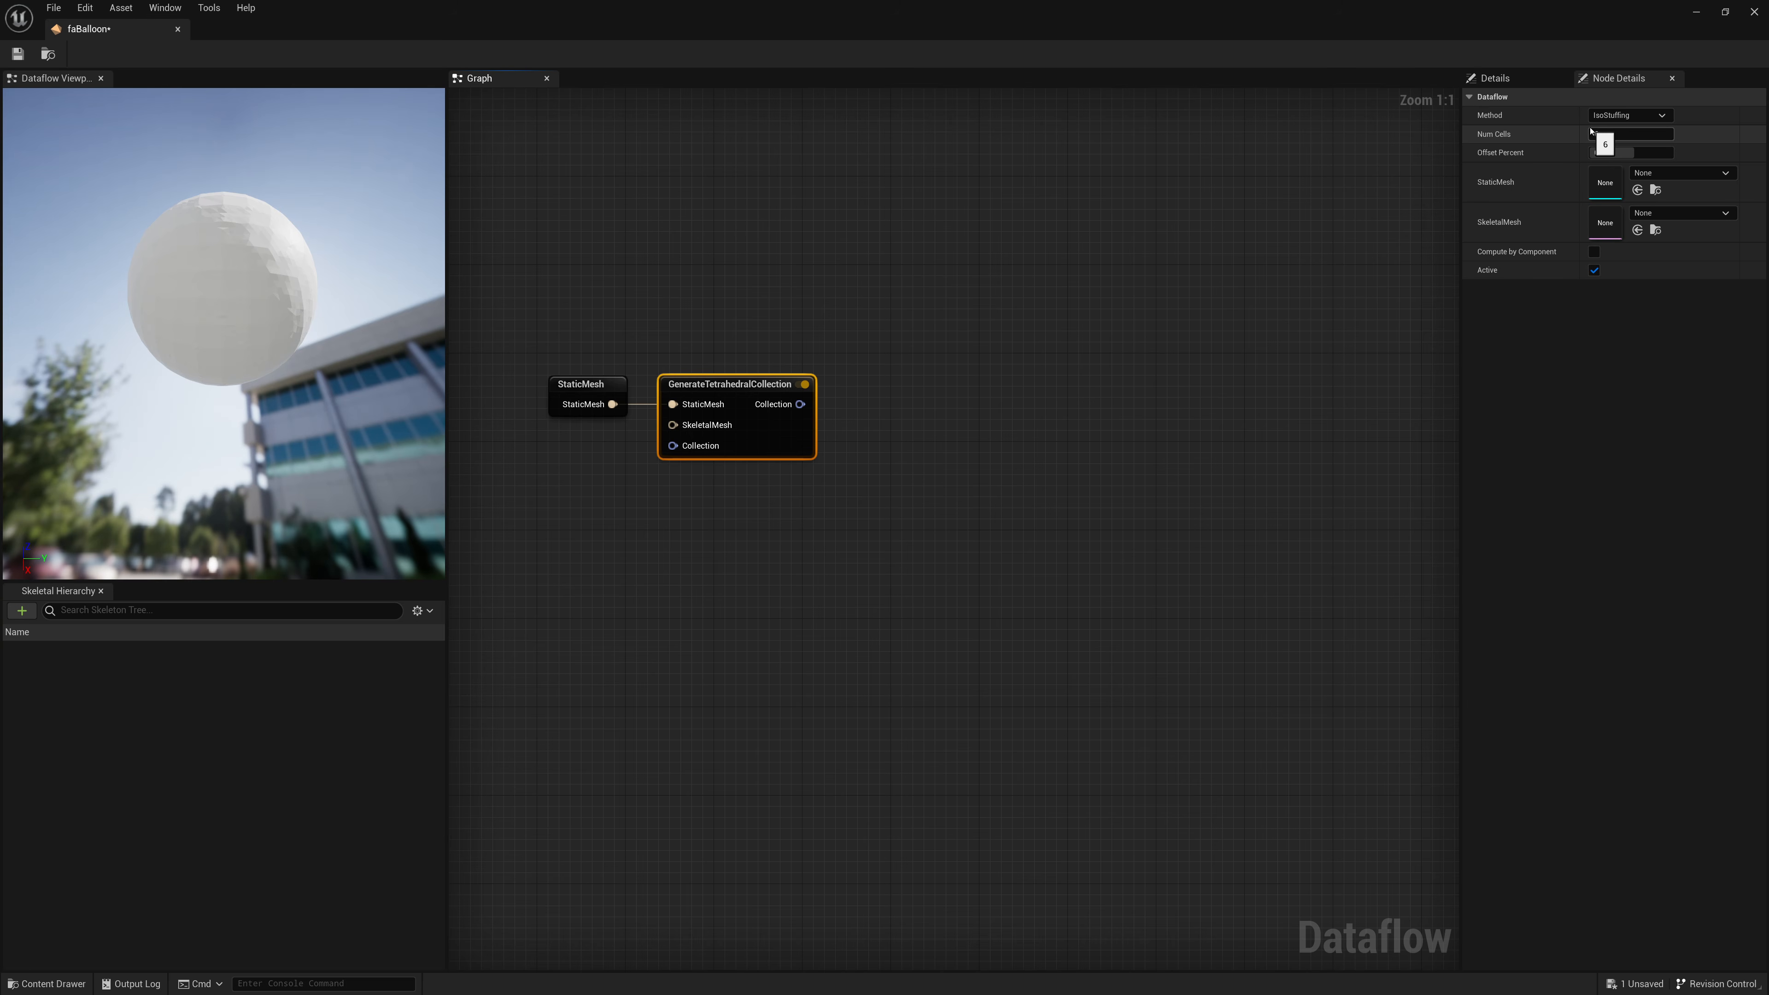
Step: Toggle rendering of the GenerateTetrahedralCollection node off and on to refresh its preview mesh
click(1631, 134)
click(970, 410)
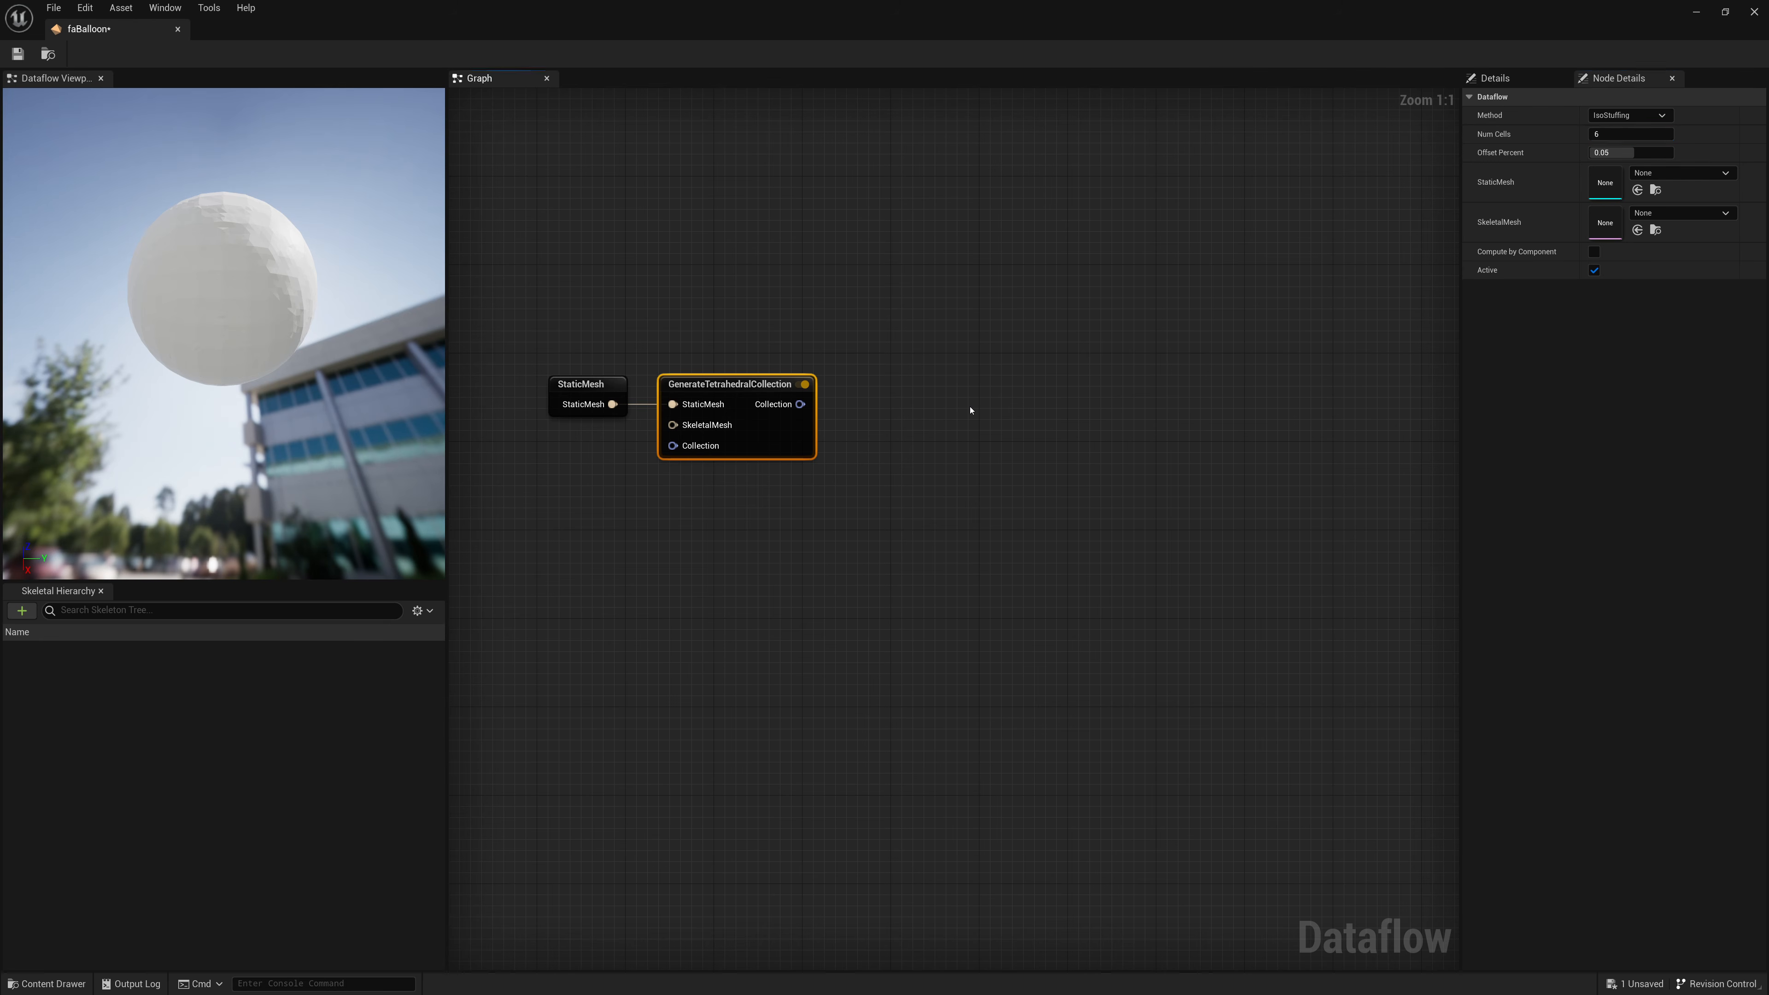
click(802, 387)
click(802, 388)
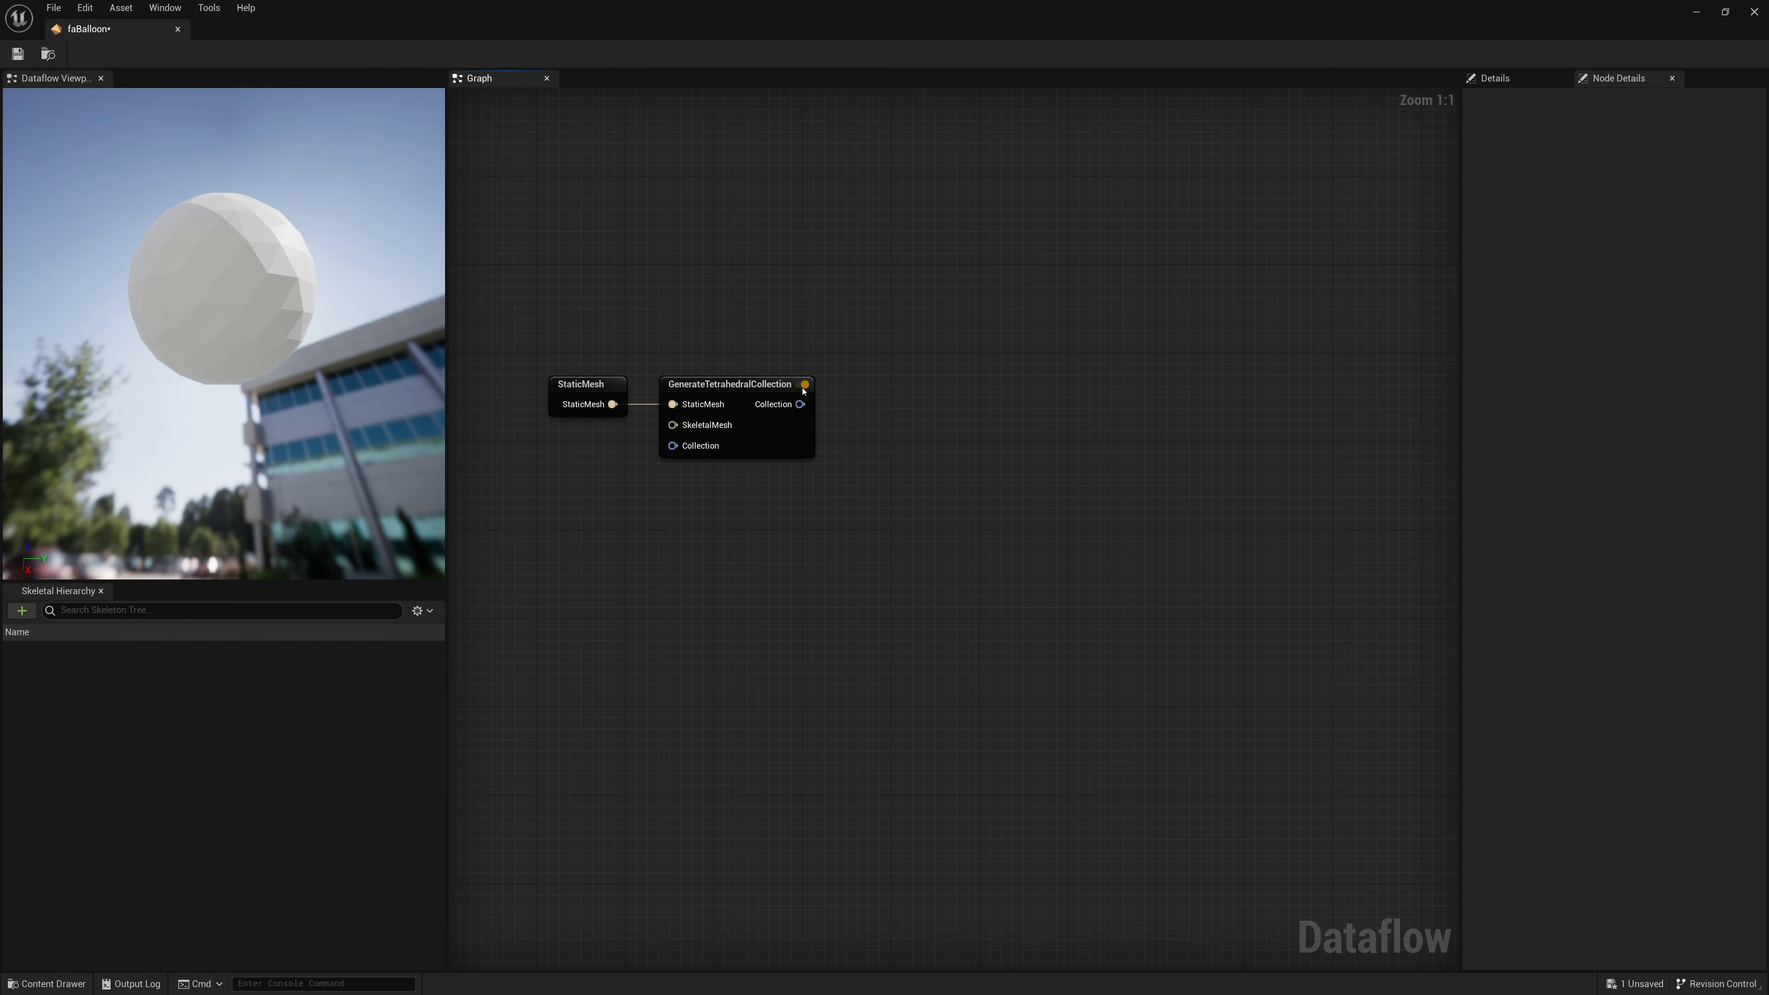
click(804, 387)
click(804, 387)
click(804, 387)
click(803, 387)
Step: Add a SetFleshDefaultProperties node, connect the tetrahedral Collection output to it, and align it with the other nodes
drag(800, 404, 902, 411)
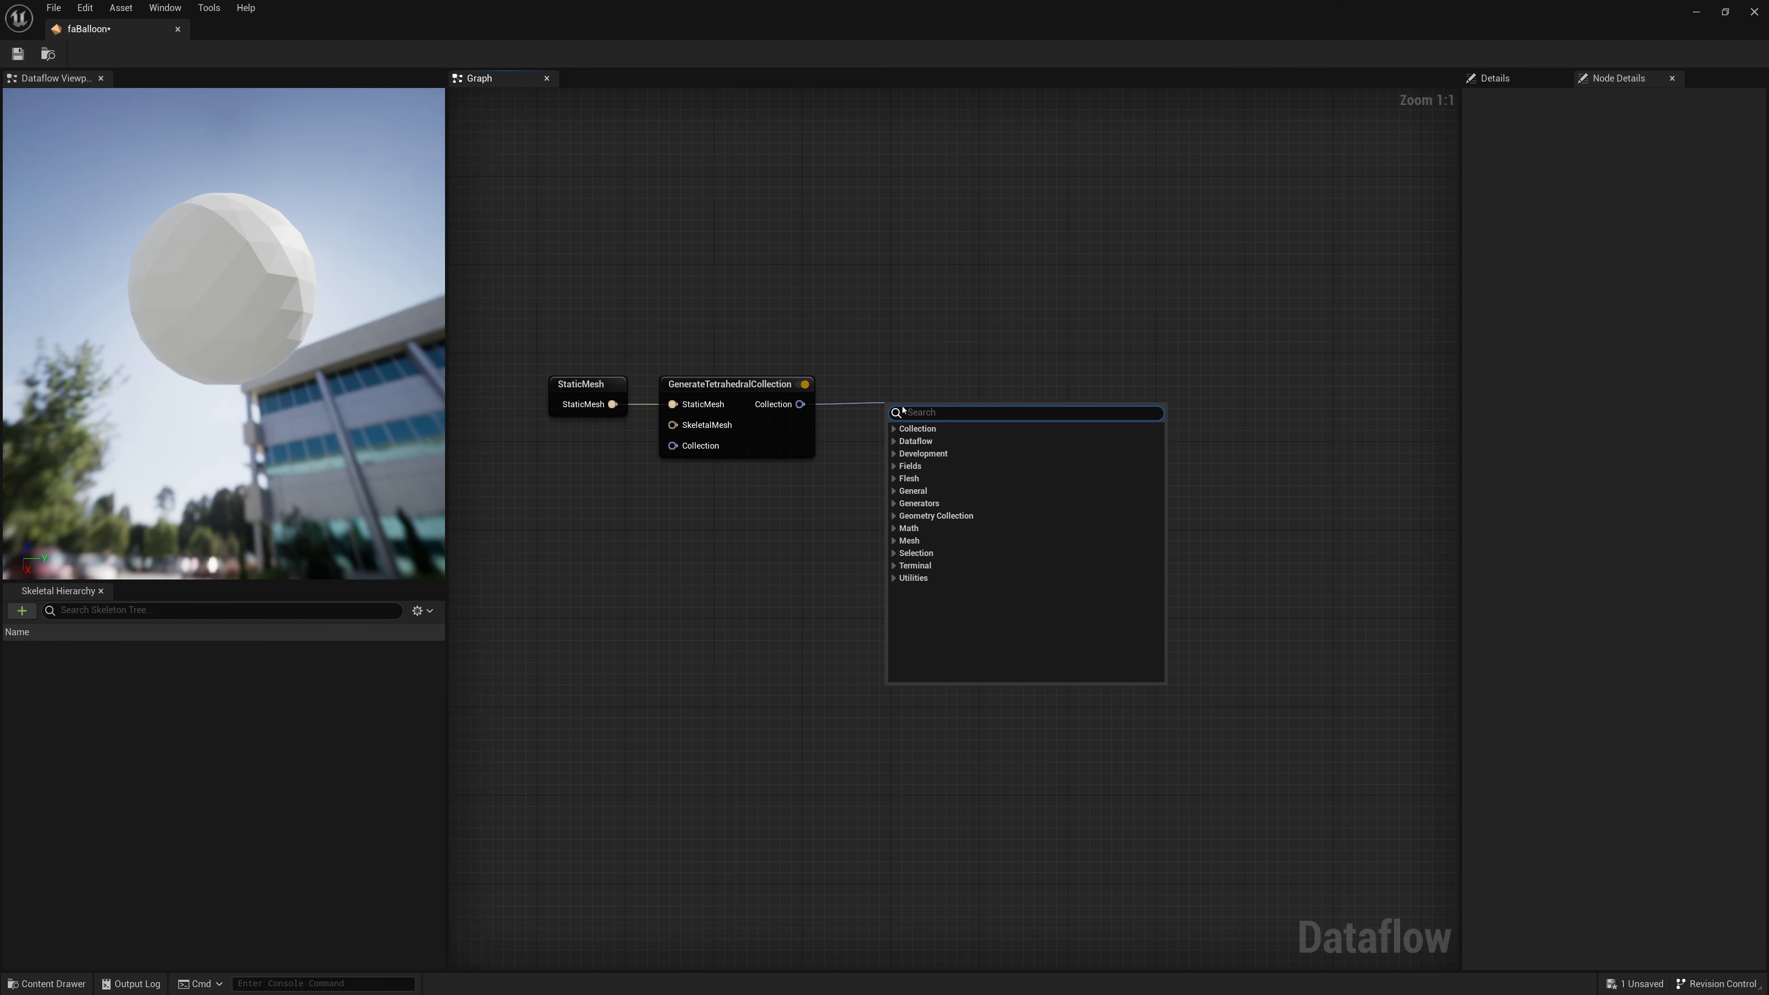
text(SetFleshDefa)
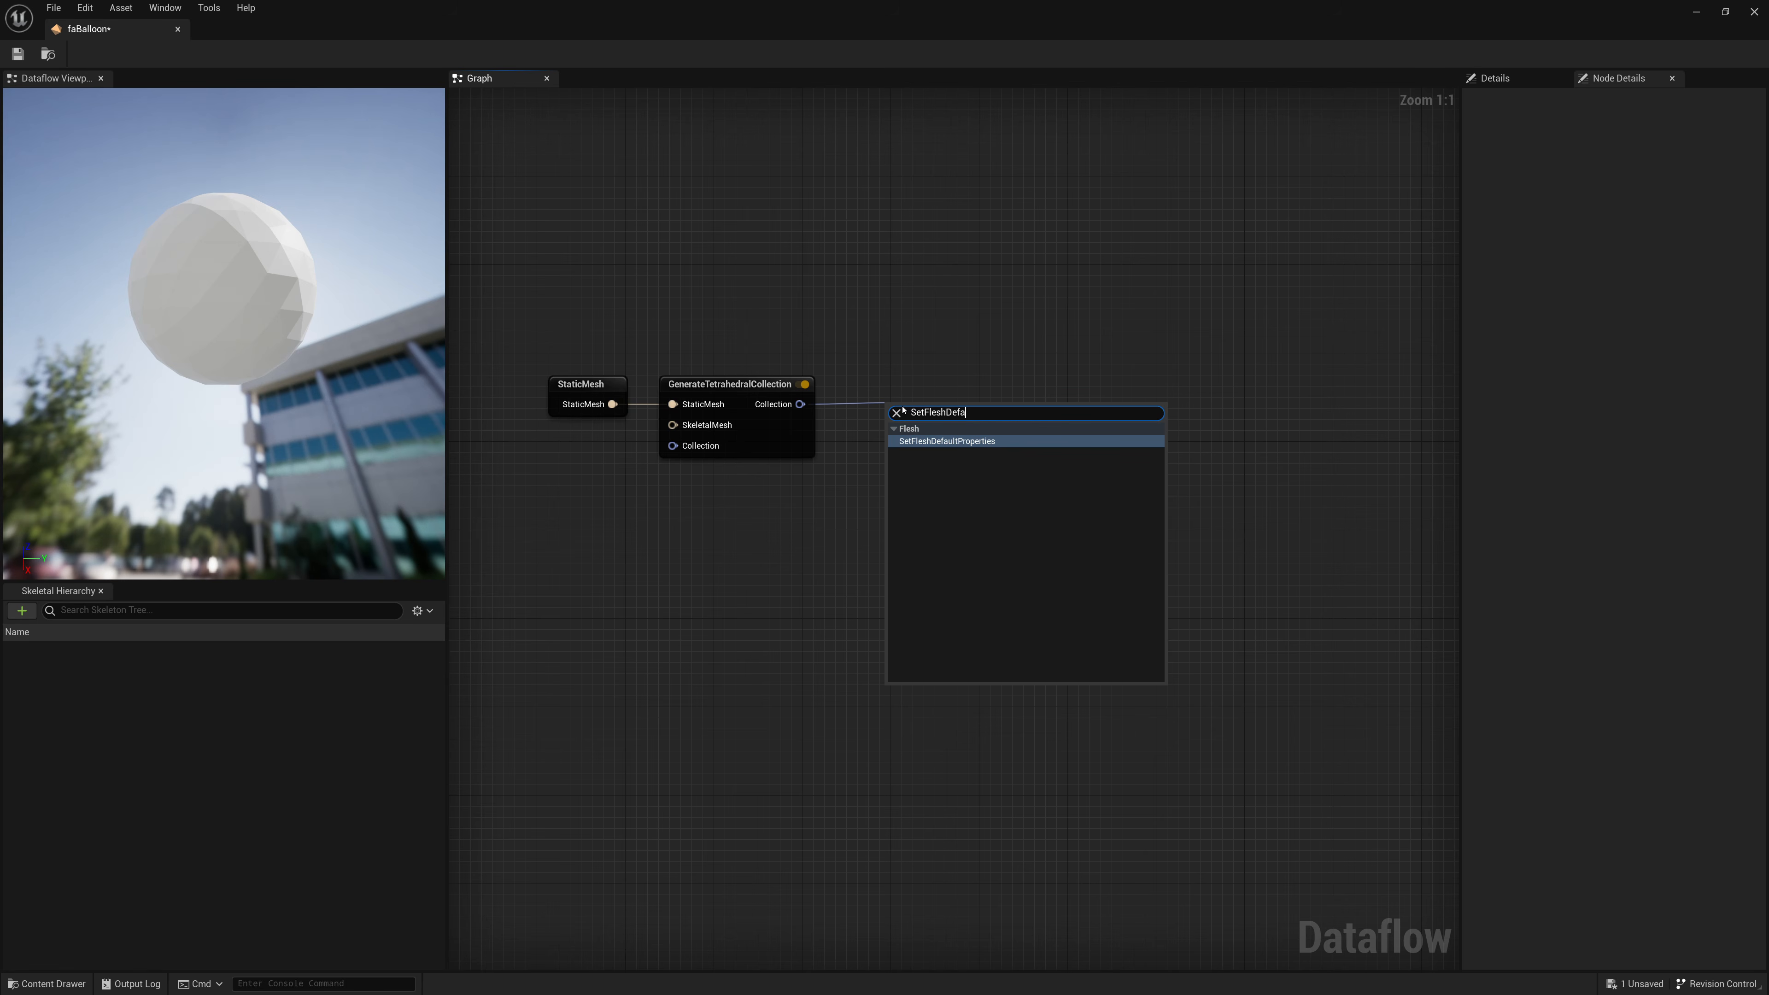
key(Return)
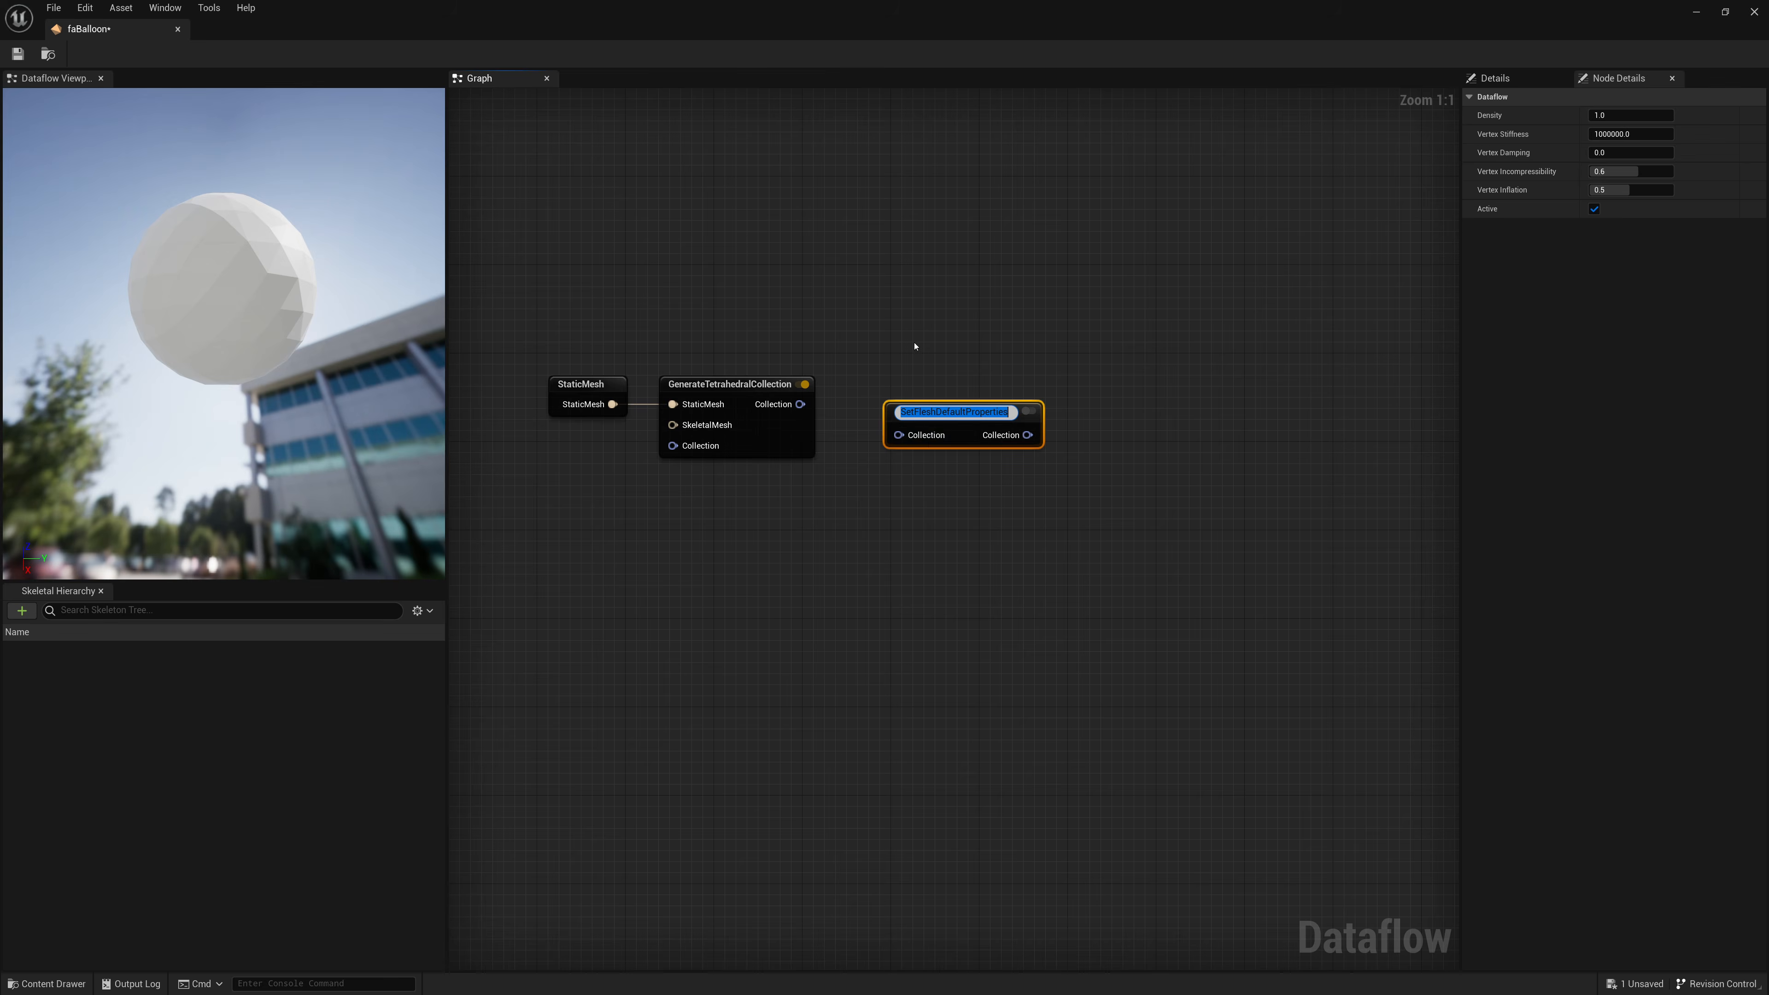
click(916, 348)
drag(804, 410, 802, 405)
drag(948, 411, 910, 384)
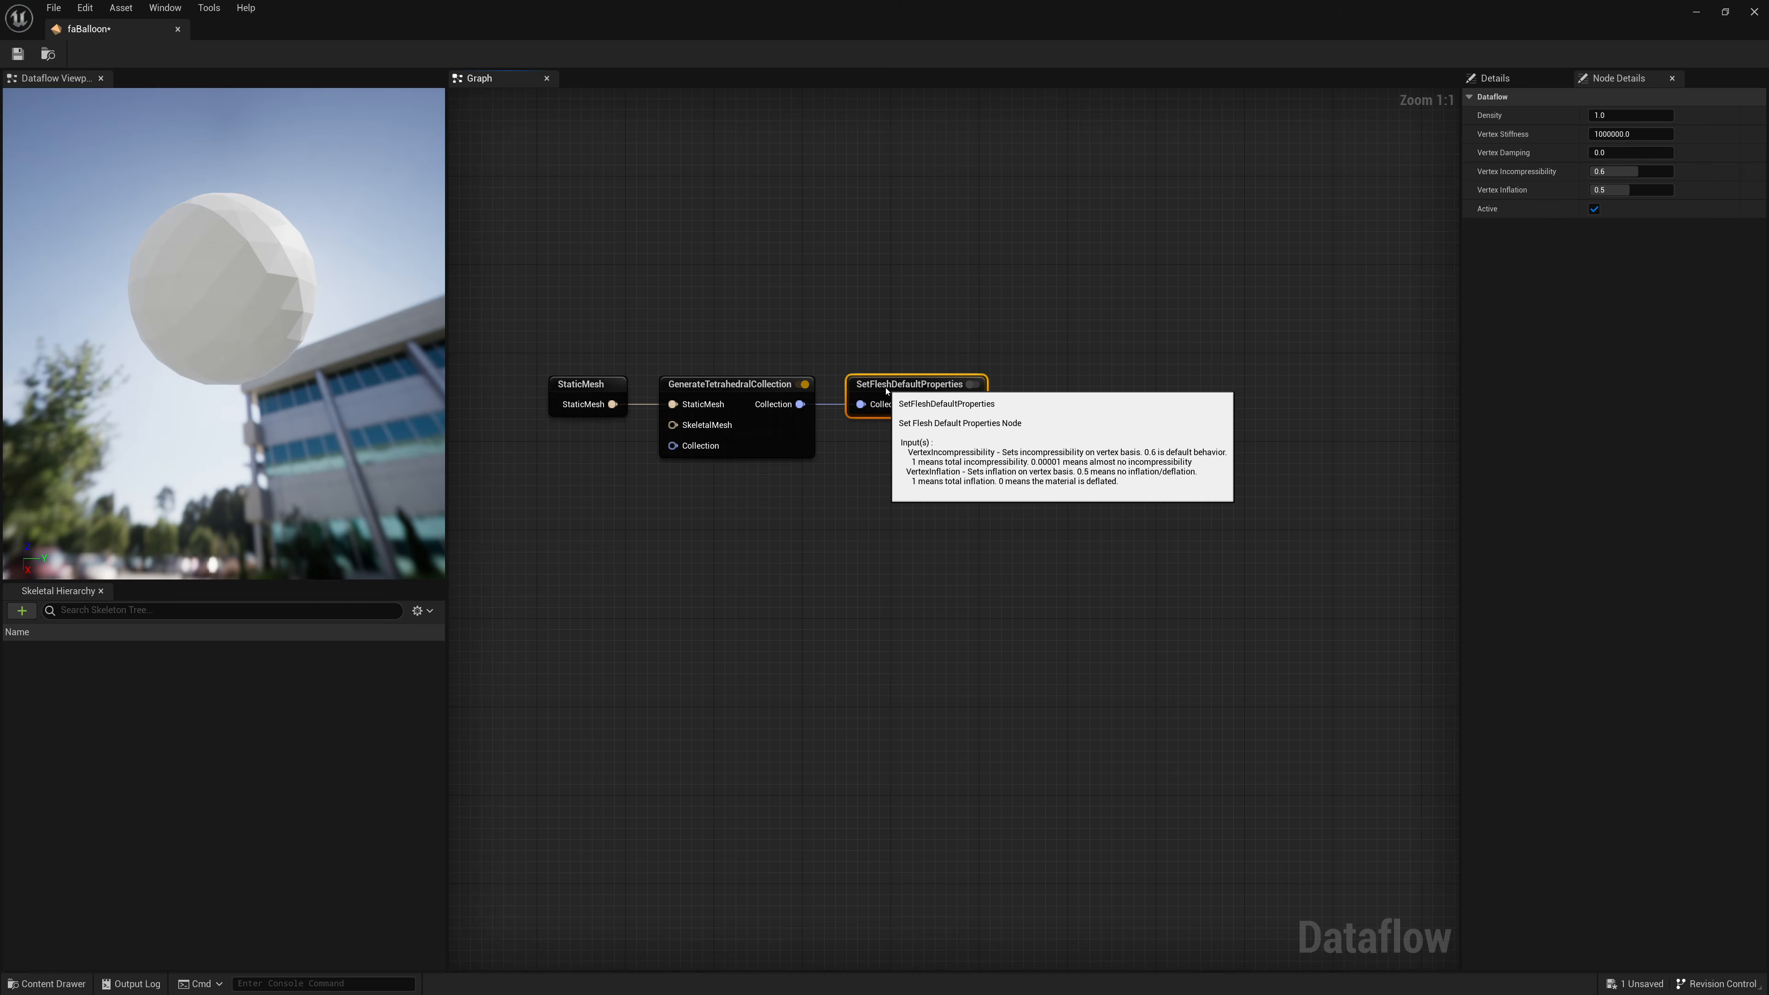
Step: Set the SetFleshDefaultProperties node's Density to 0.01 and Vertex Stiffness to 8000
right_drag(1140, 305, 1220, 360)
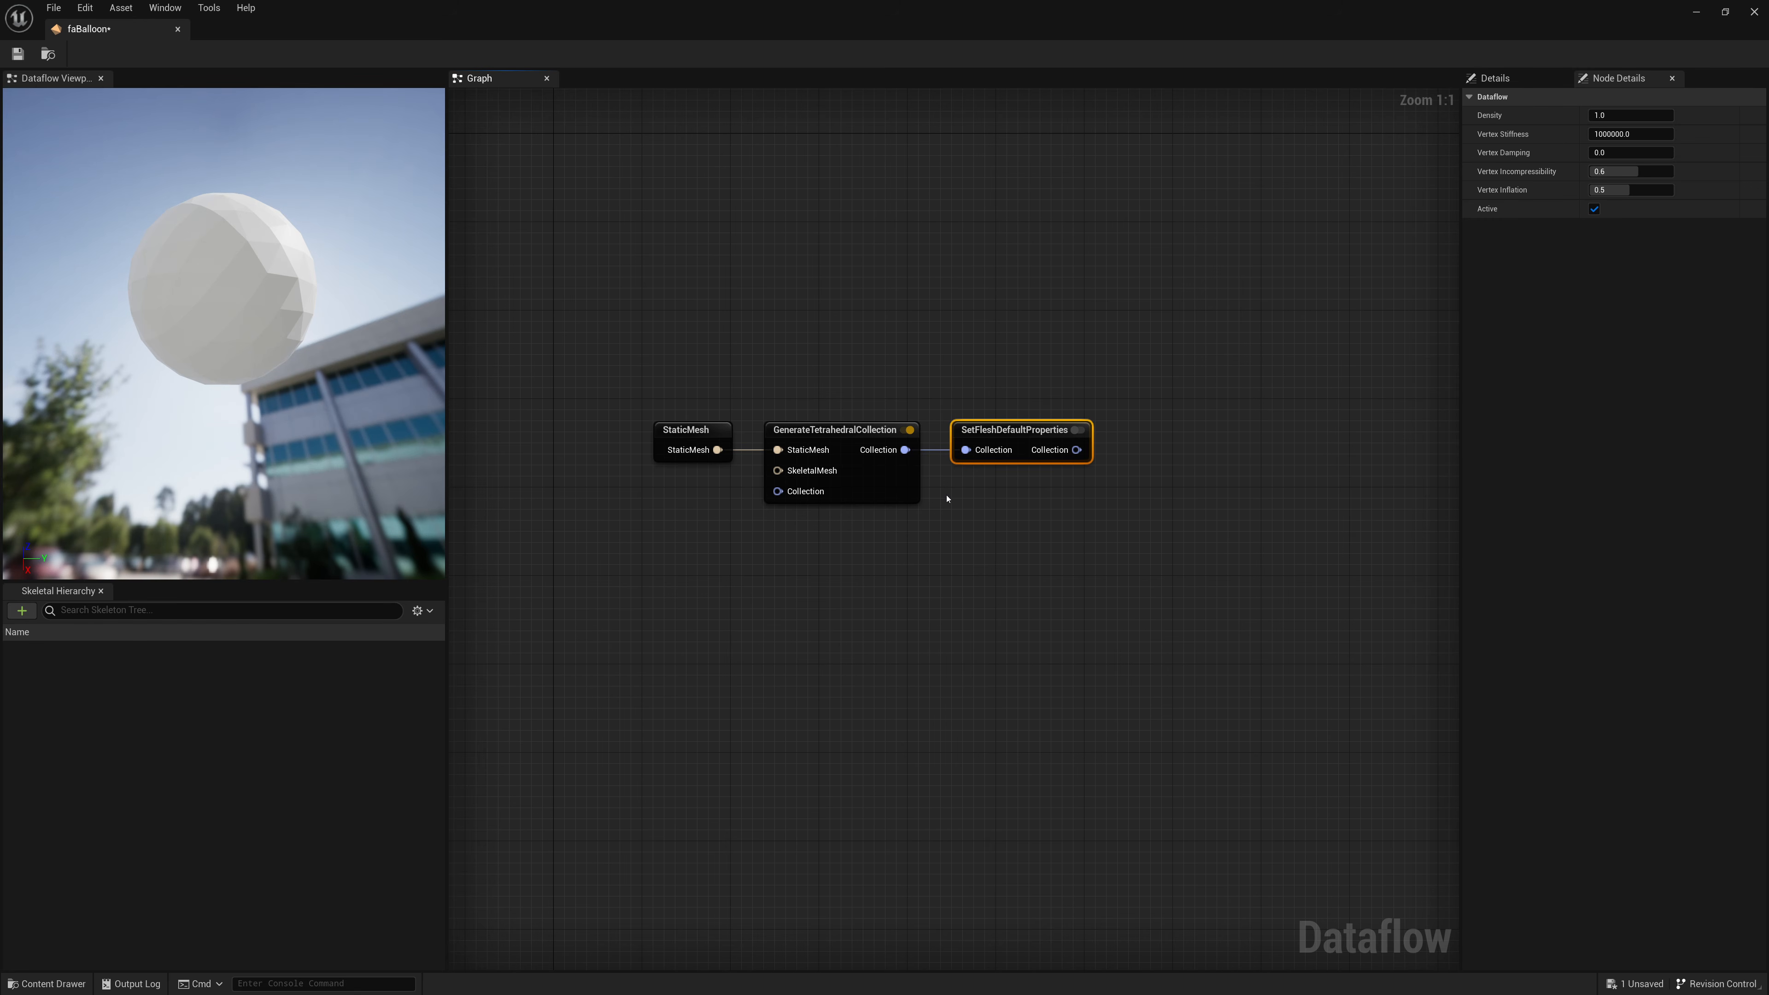
click(1623, 115)
text(0.01)
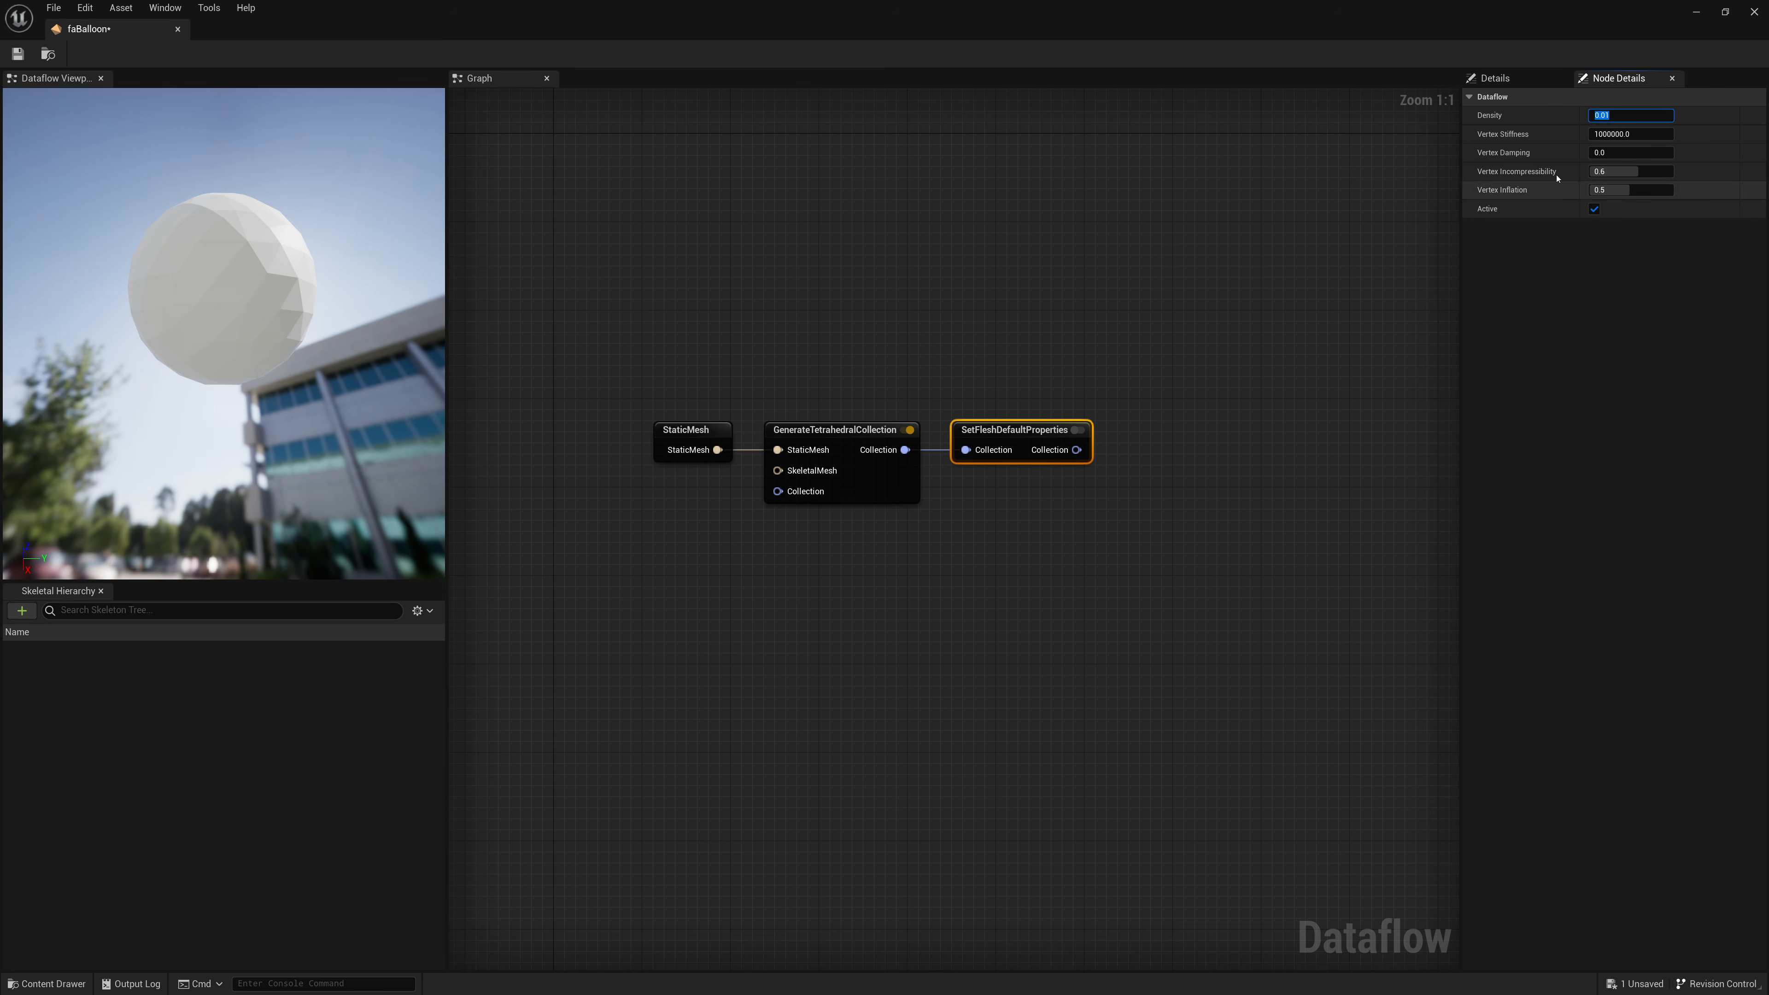
click(1627, 134)
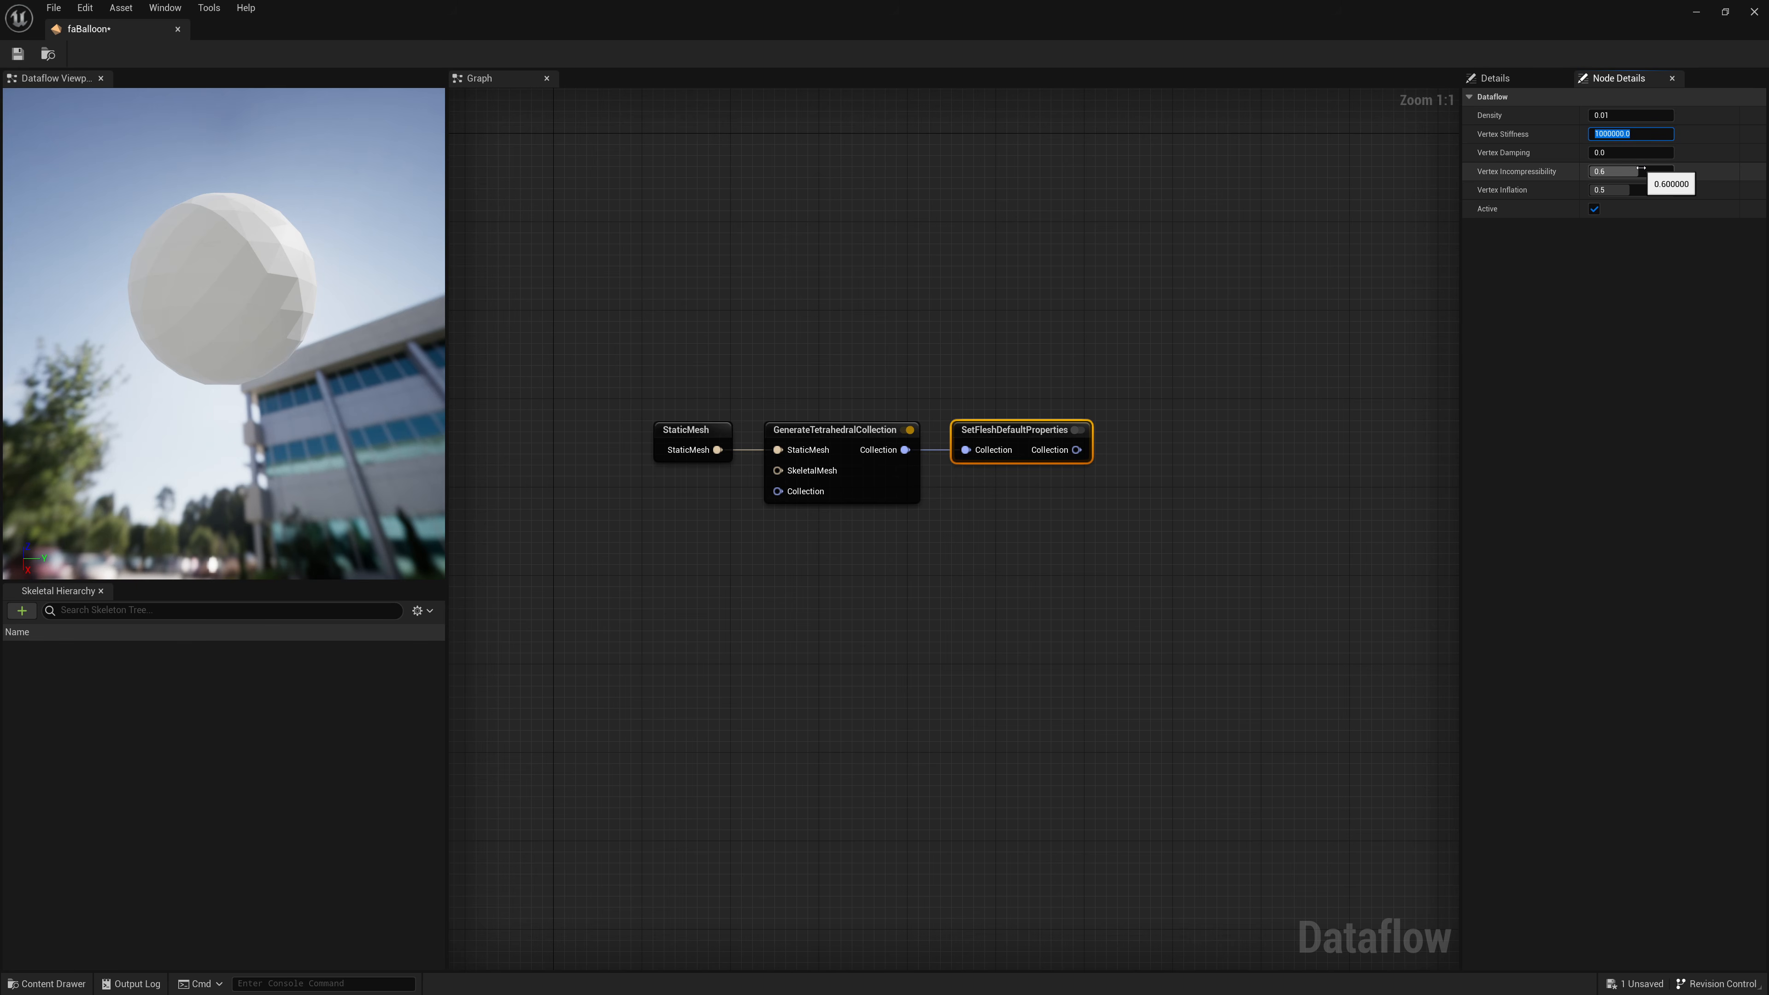
text(8000)
key(Return)
Step: Set the flesh properties' Vertex Damping to 0.1 and Vertex Incompressibility to 0.75
click(1627, 152)
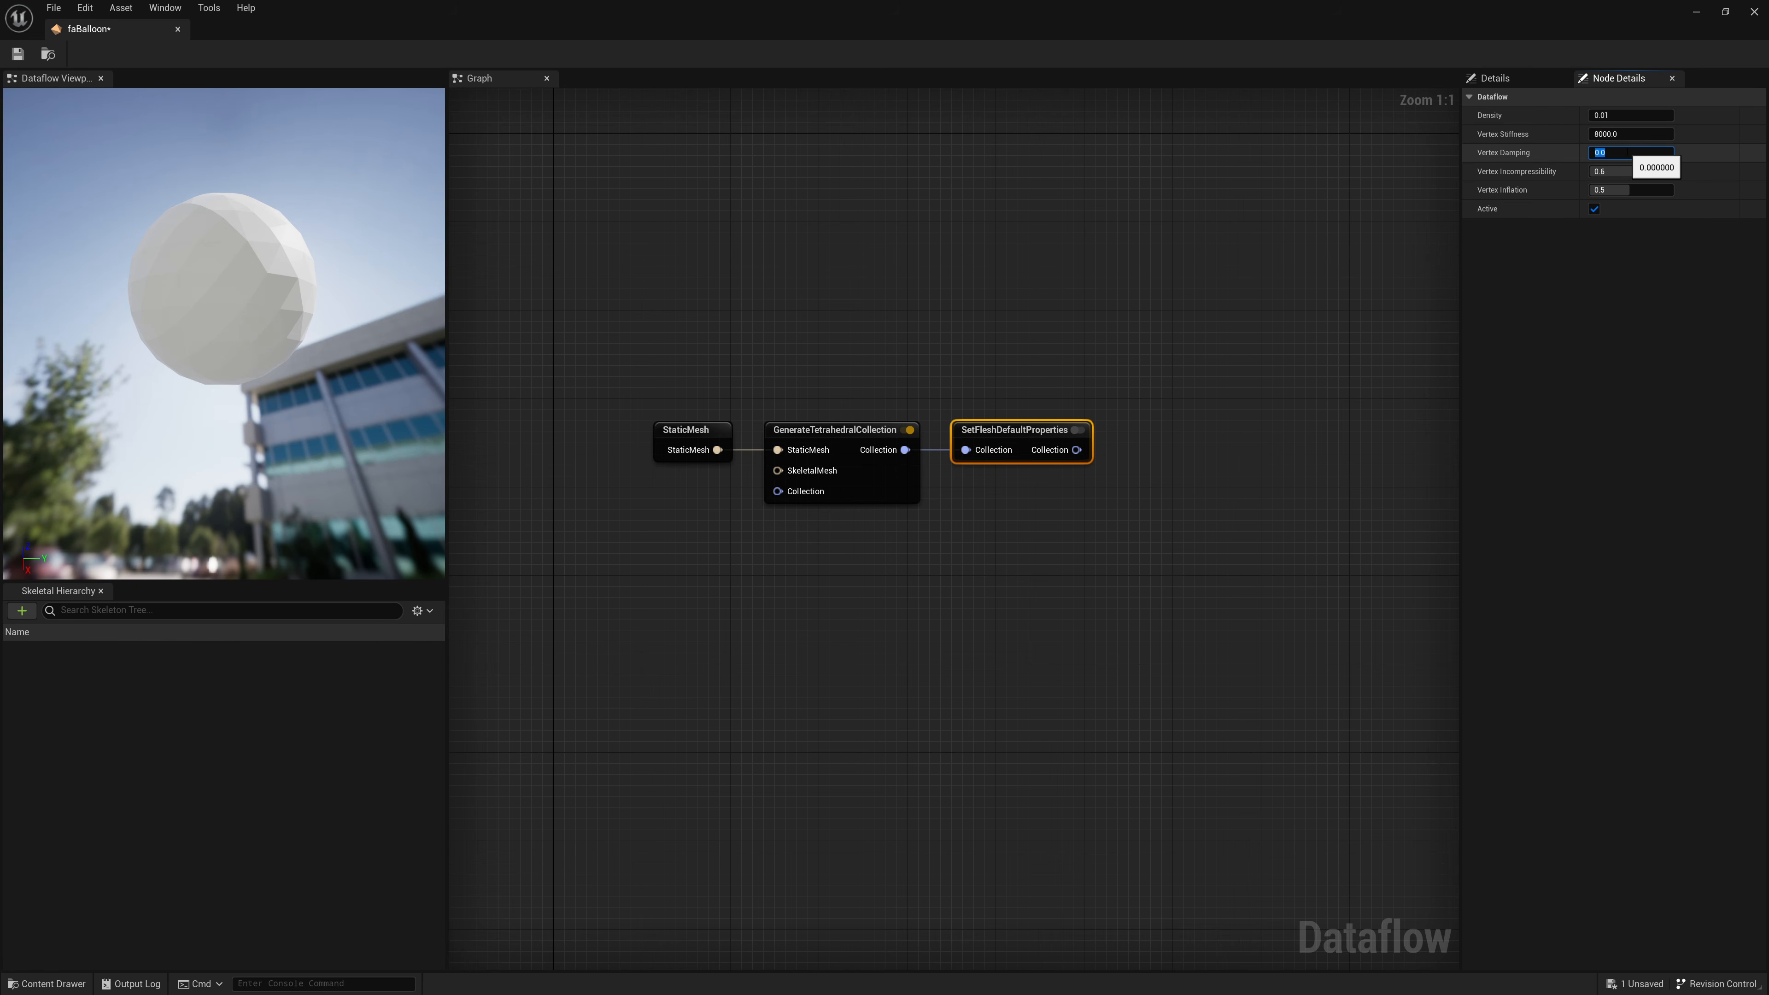
text(0.1)
click(1621, 168)
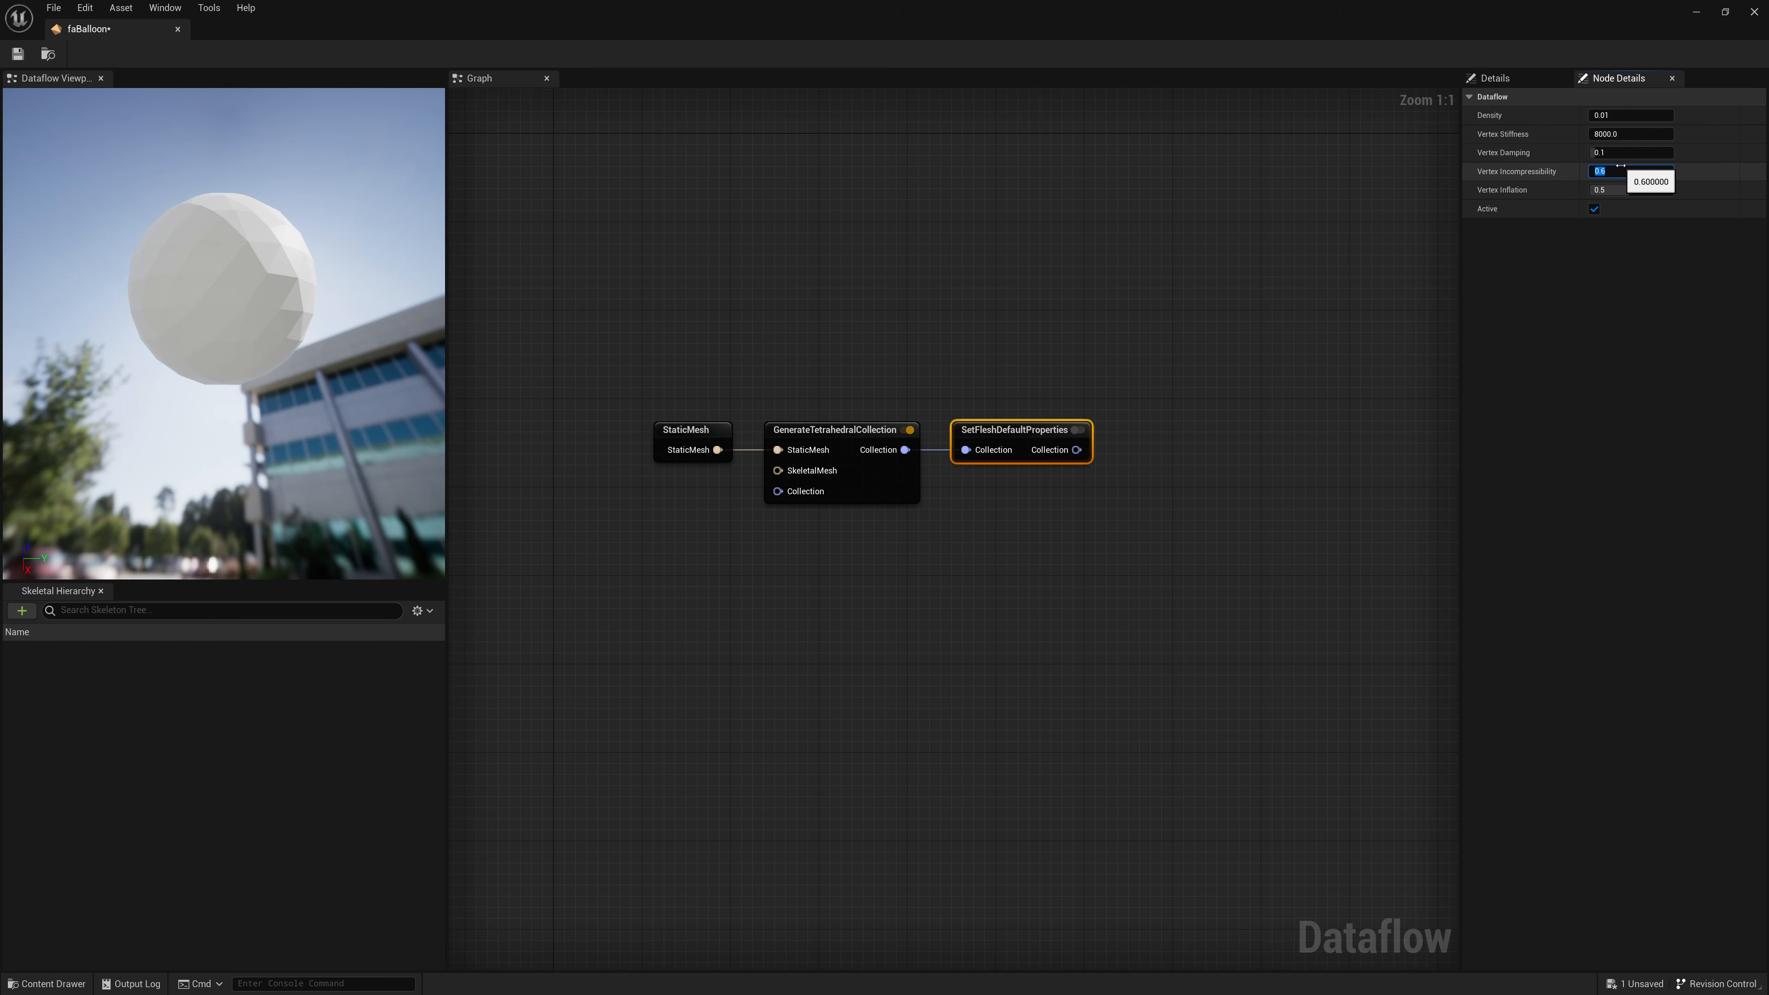
text(.75)
key(Return)
Step: Tidy the graph by moving the SetFleshDefaultProperties and StaticMesh nodes closer to the GenerateTetrahedralCollection node
click(829, 428)
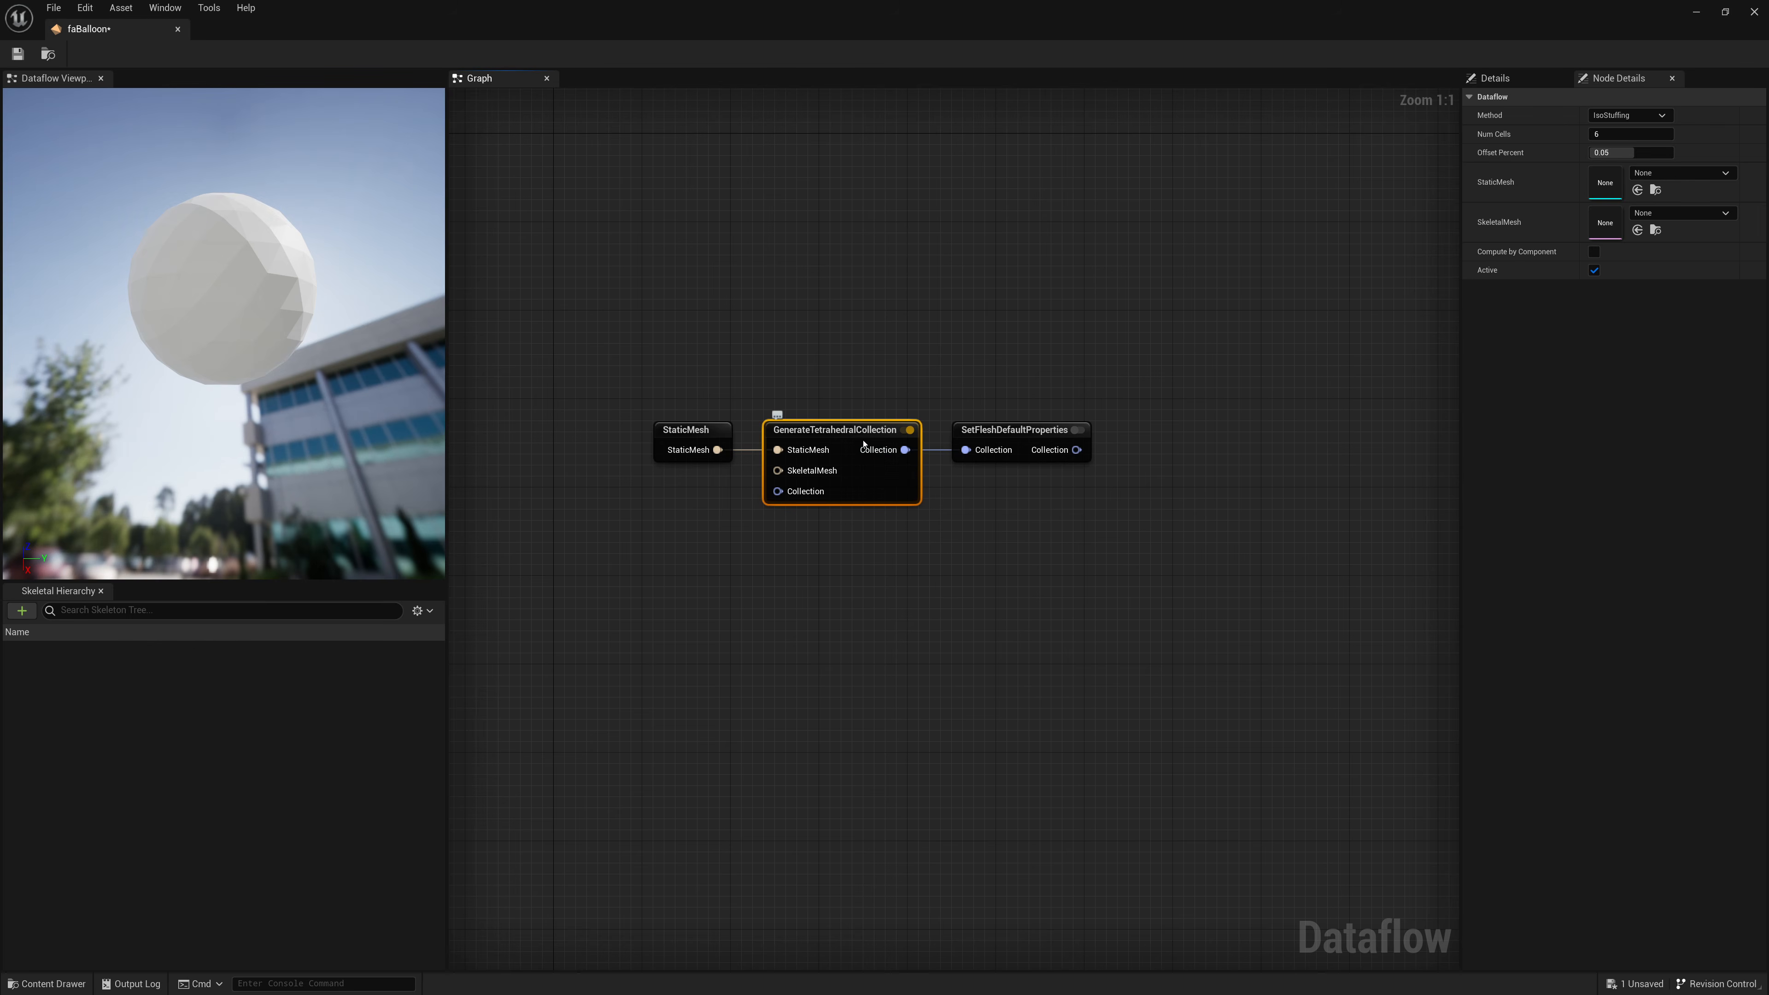
click(1007, 430)
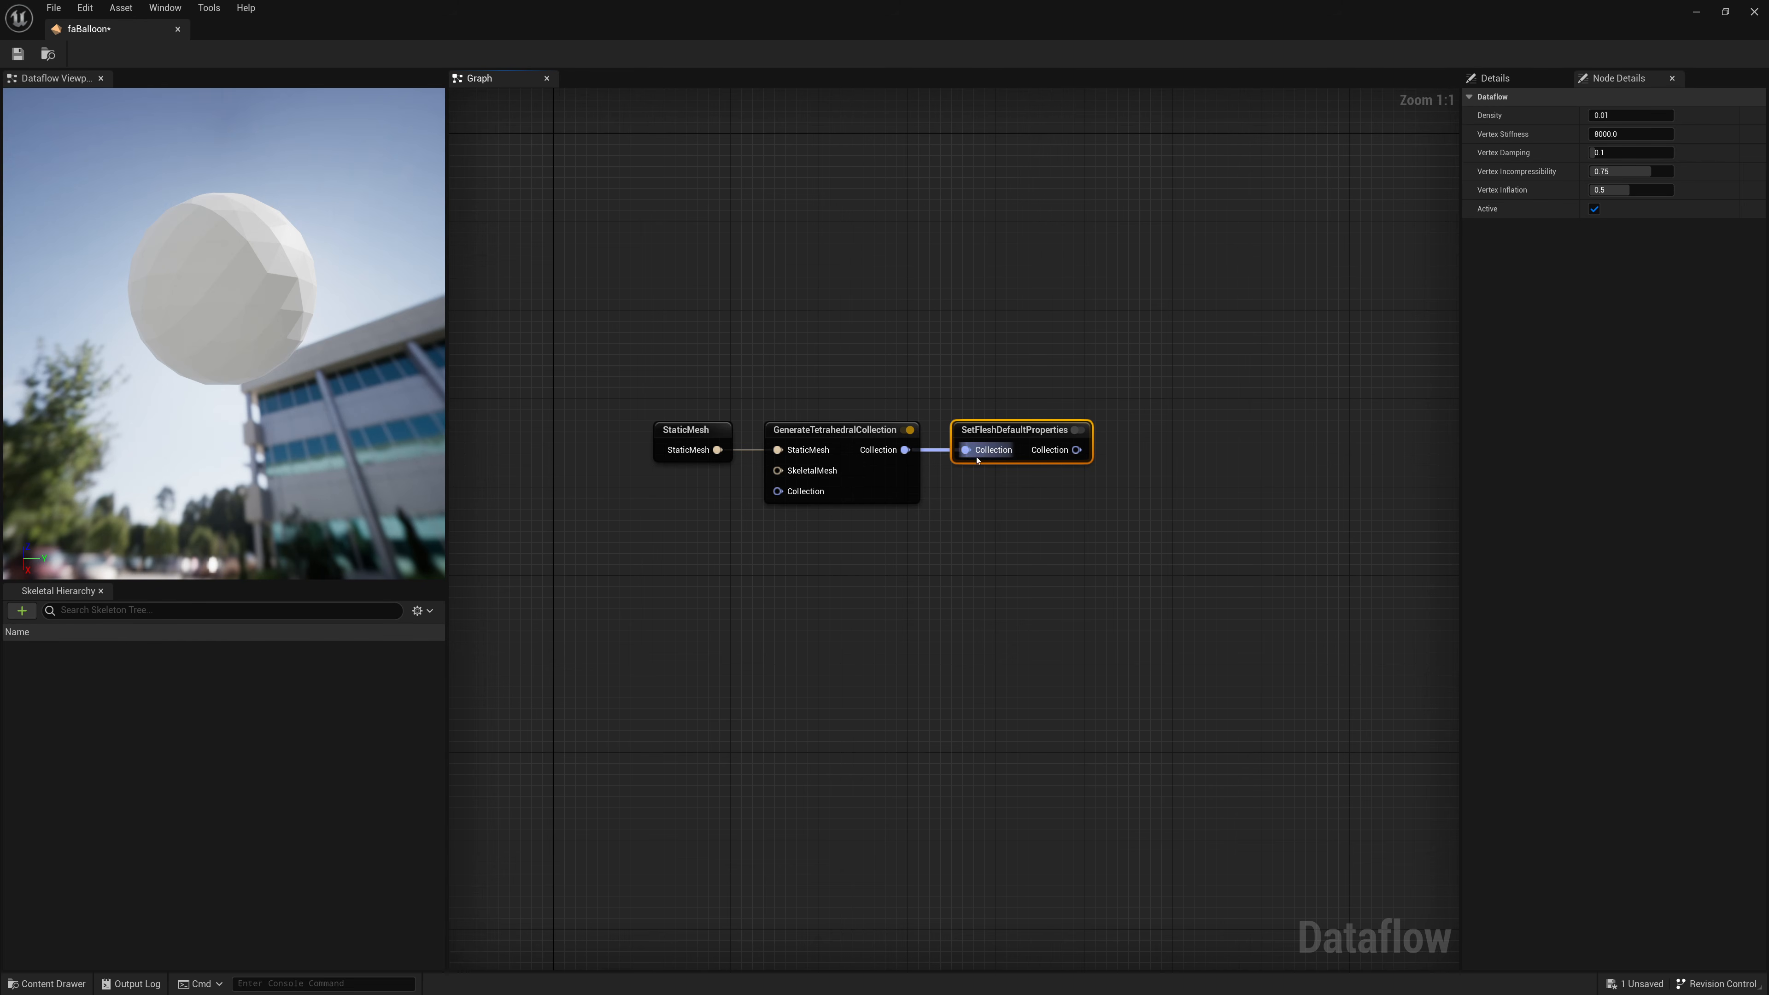
mouse_move(1021, 431)
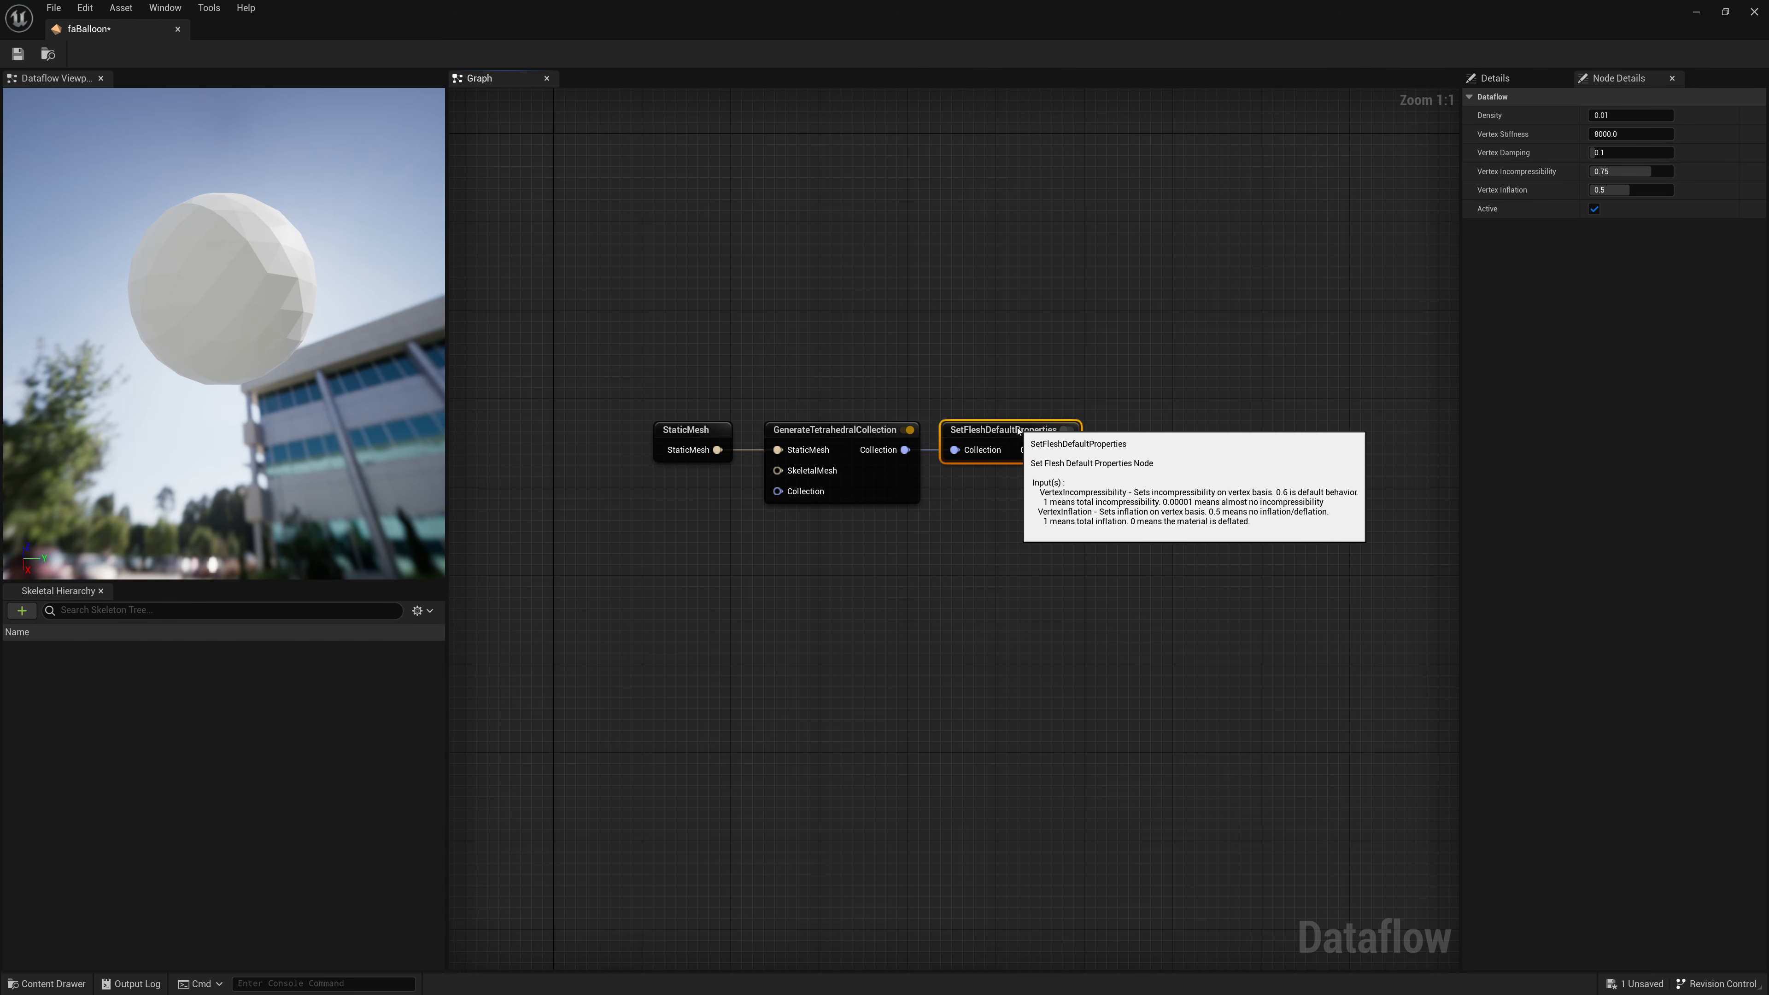
right_drag(1094, 406, 1038, 434)
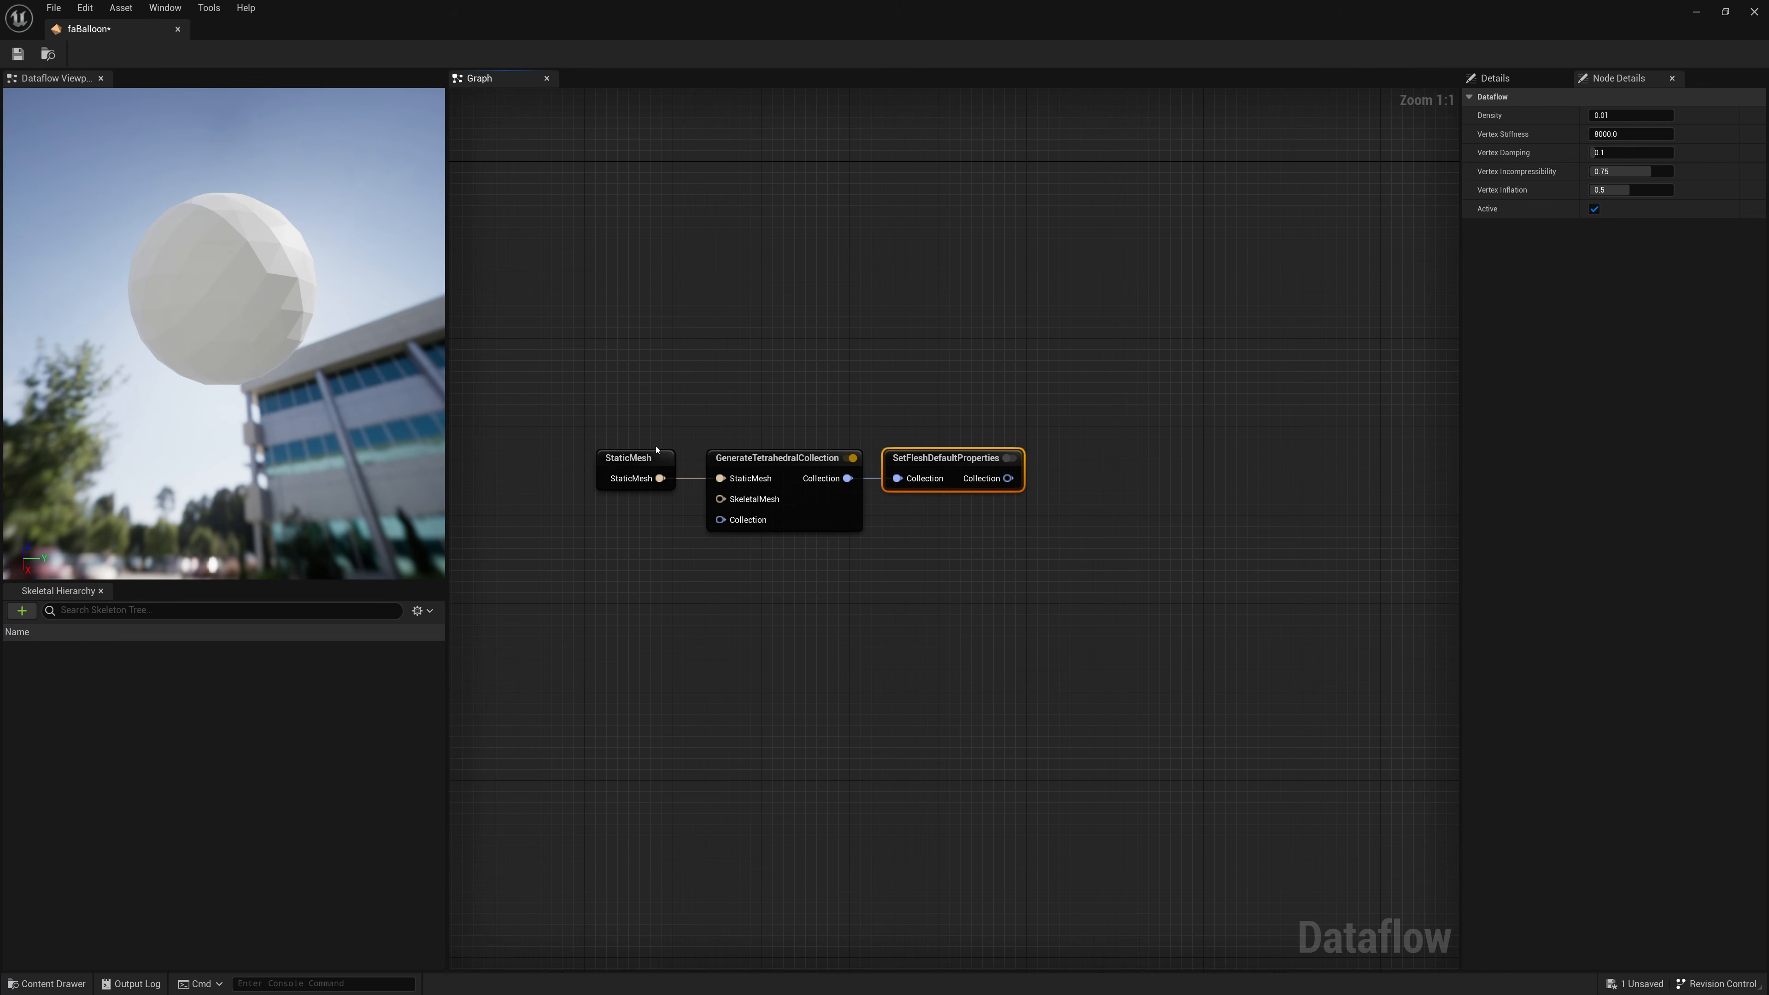
click(648, 458)
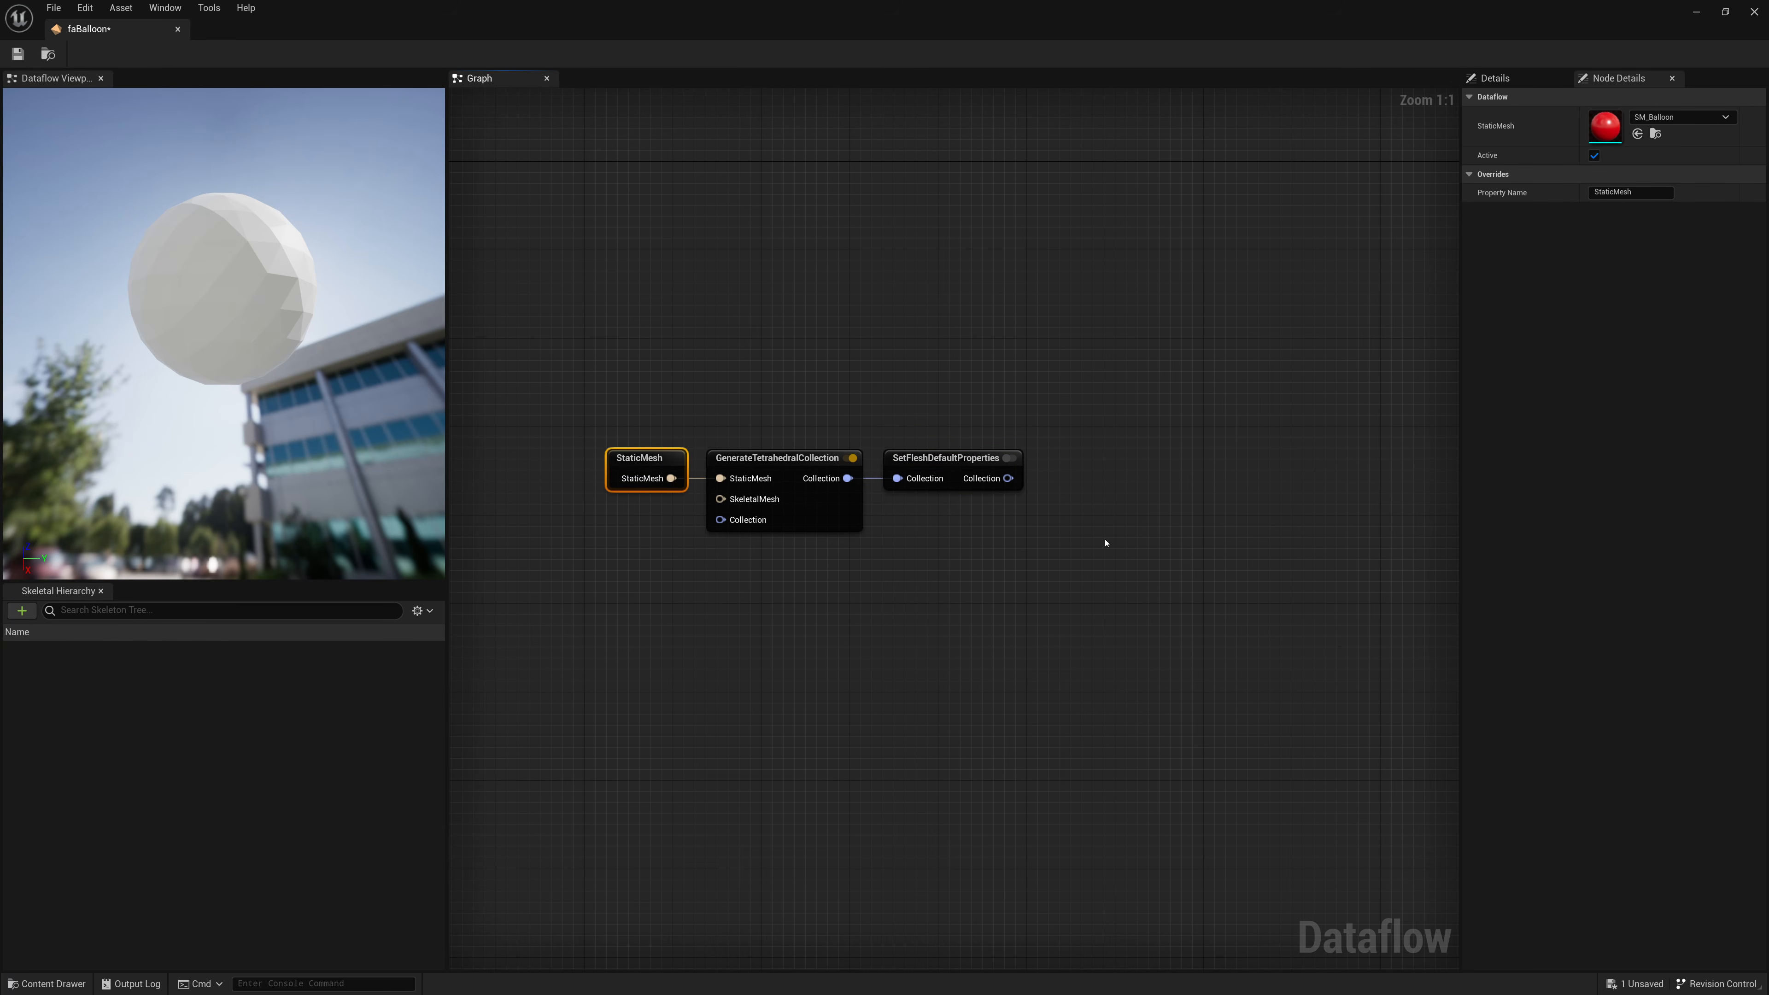
Step: Add a FleshAssetTerminal node fed by the SetFleshDefaultProperties Collection and render it instead of the GenerateTetrahedralCollection node
click(1087, 488)
right_click(1067, 475)
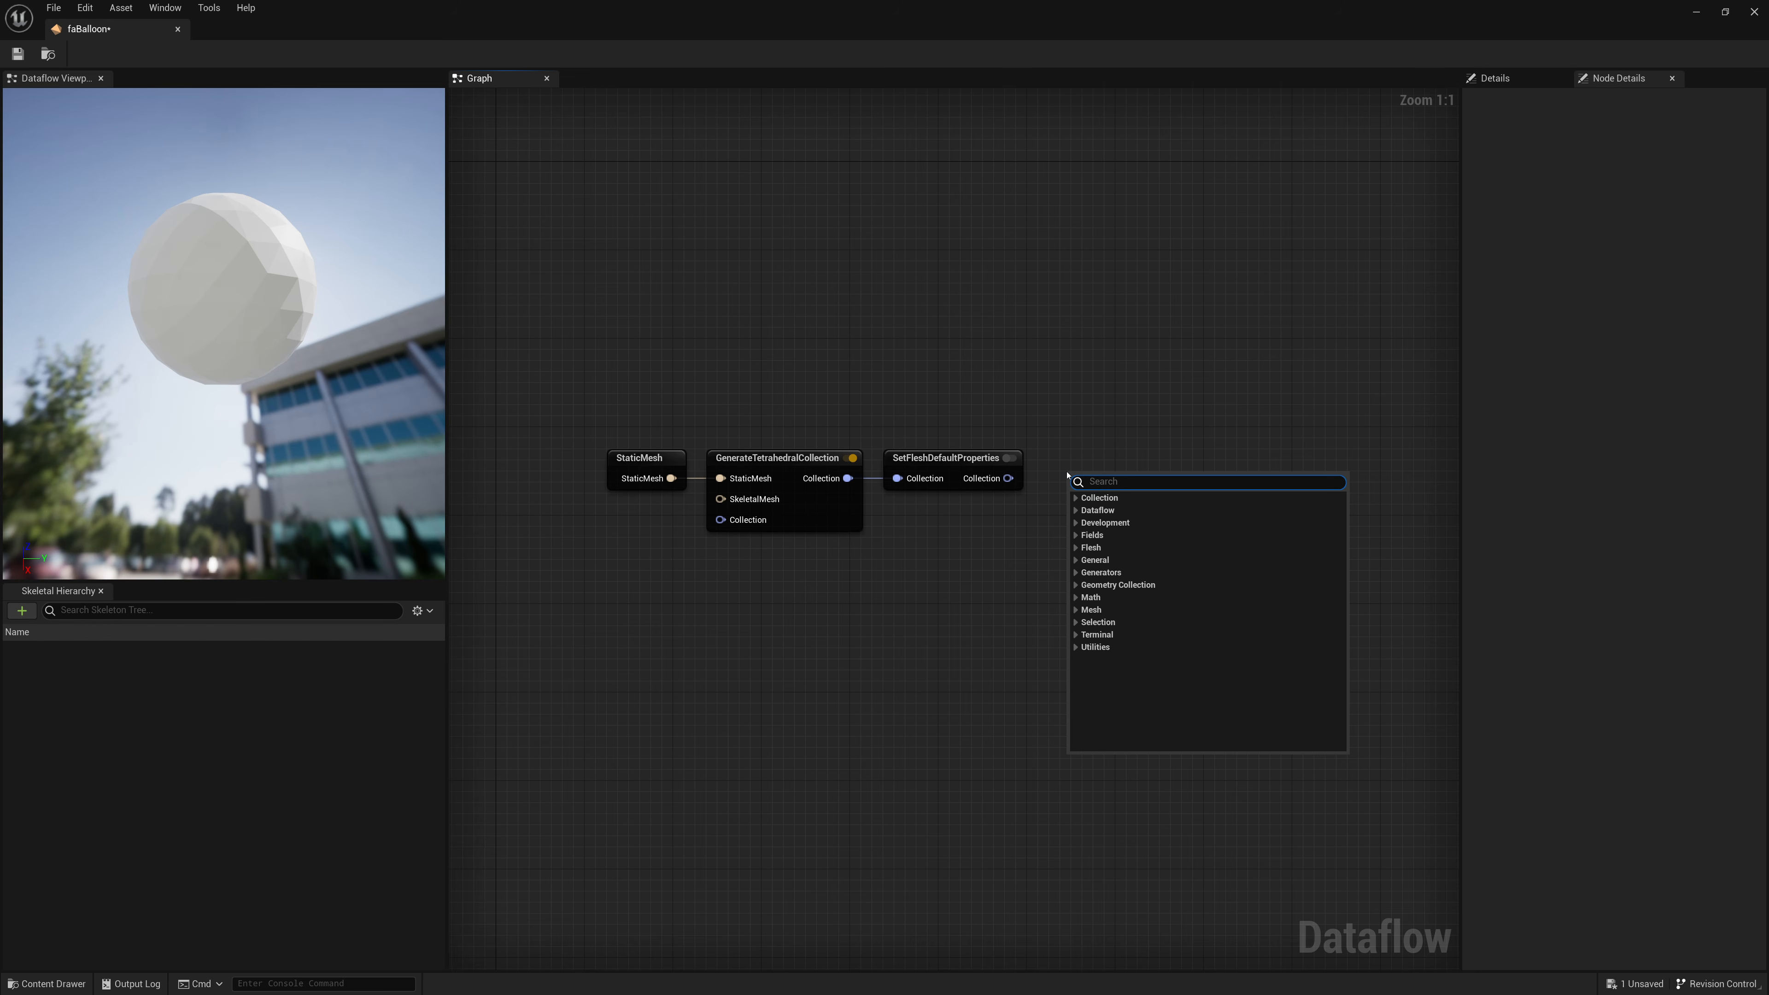
text(FleshAsset)
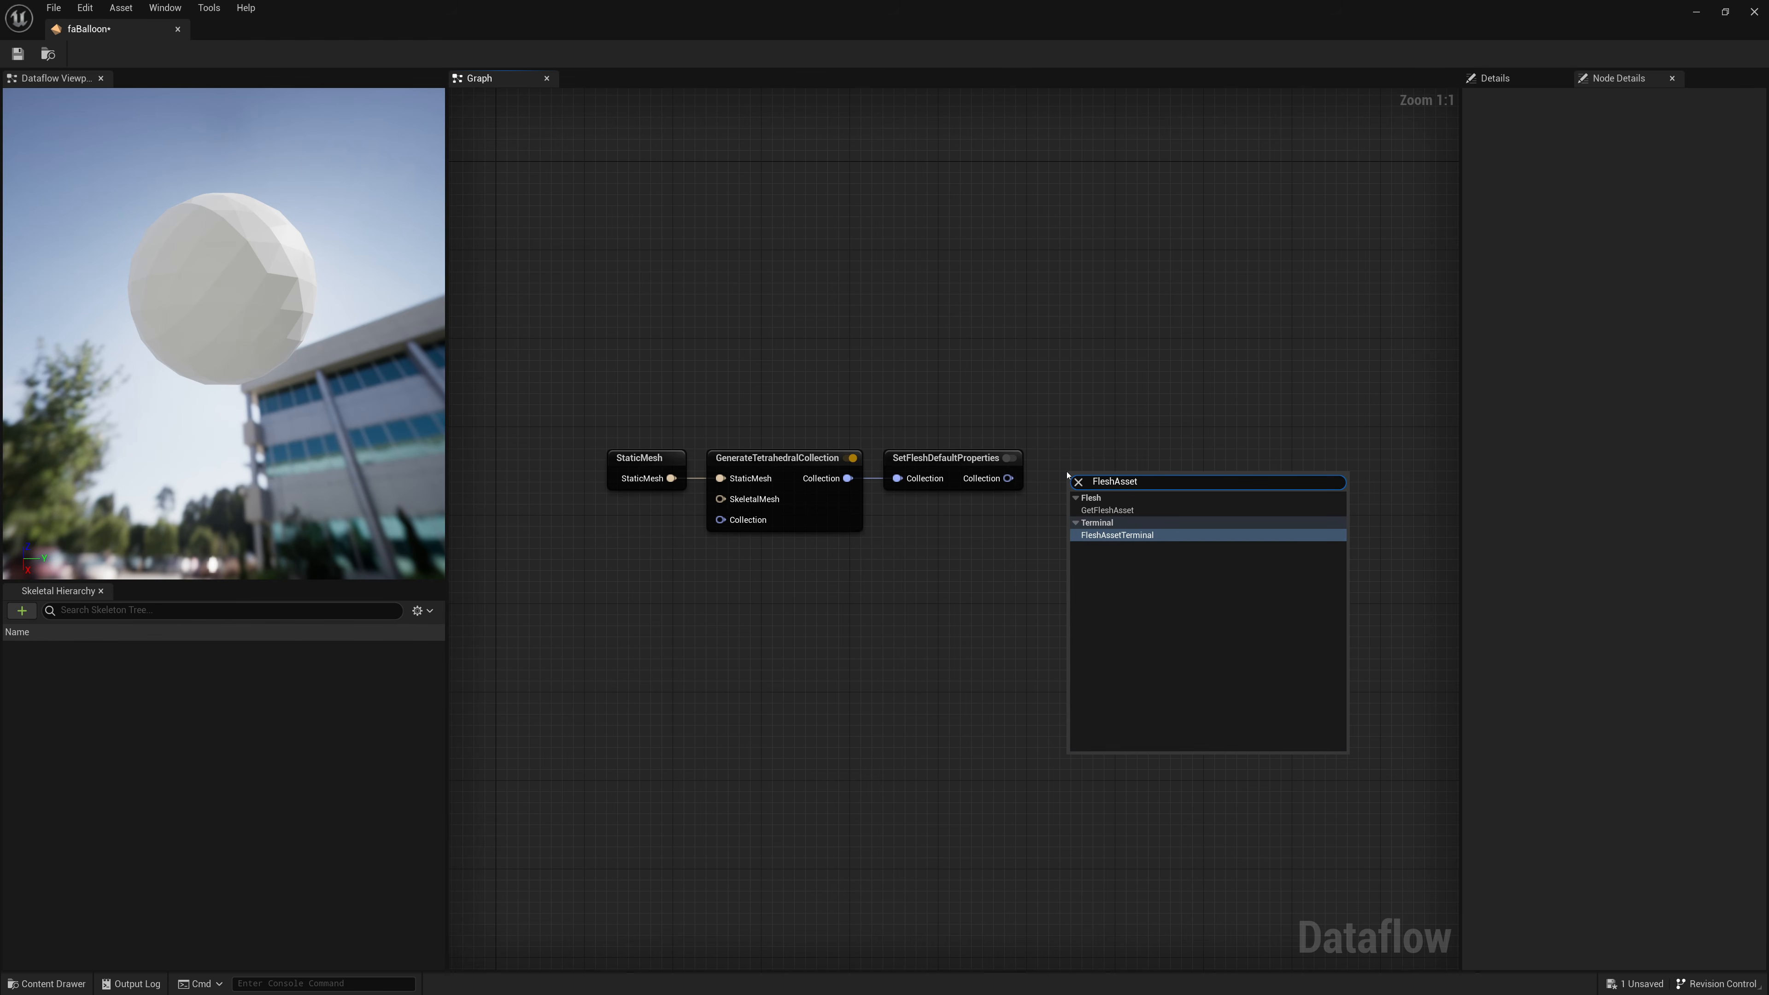
key(Return)
drag(1009, 479, 1096, 467)
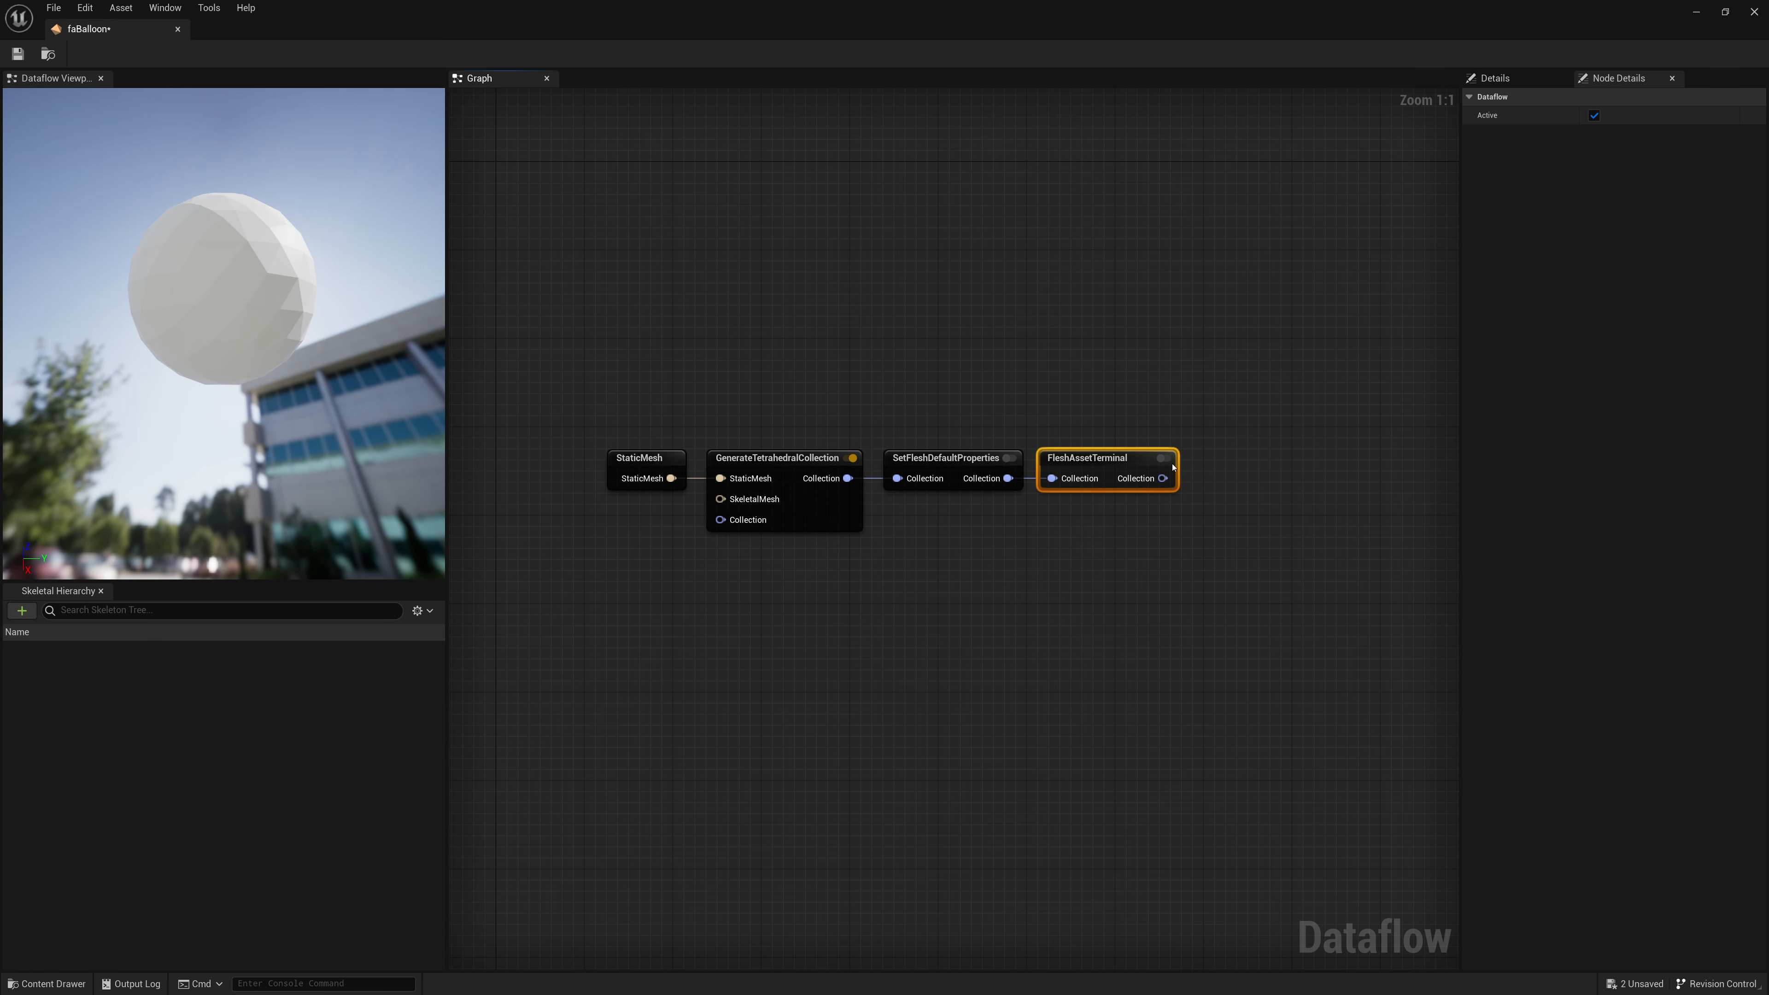
click(854, 458)
drag(1163, 467, 1186, 467)
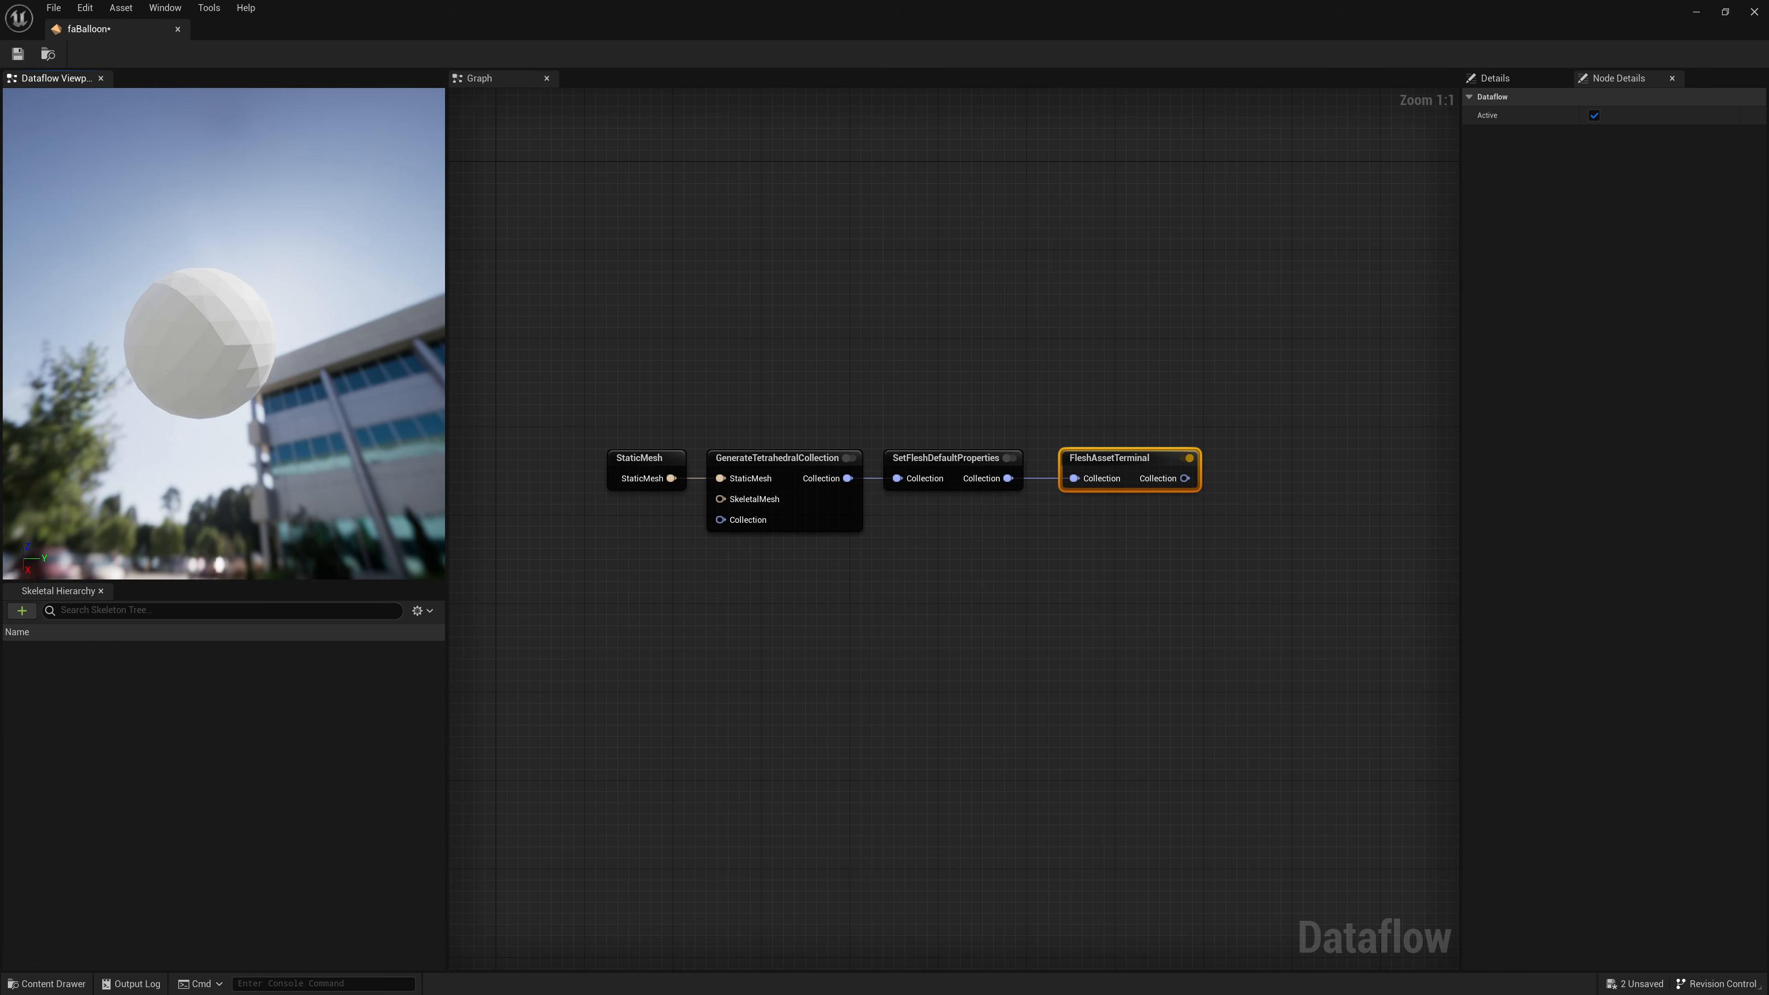
Step: Save and close the faBalloon flesh asset, and place it in the level with its location reset to 0, 0, 0
click(17, 53)
click(177, 29)
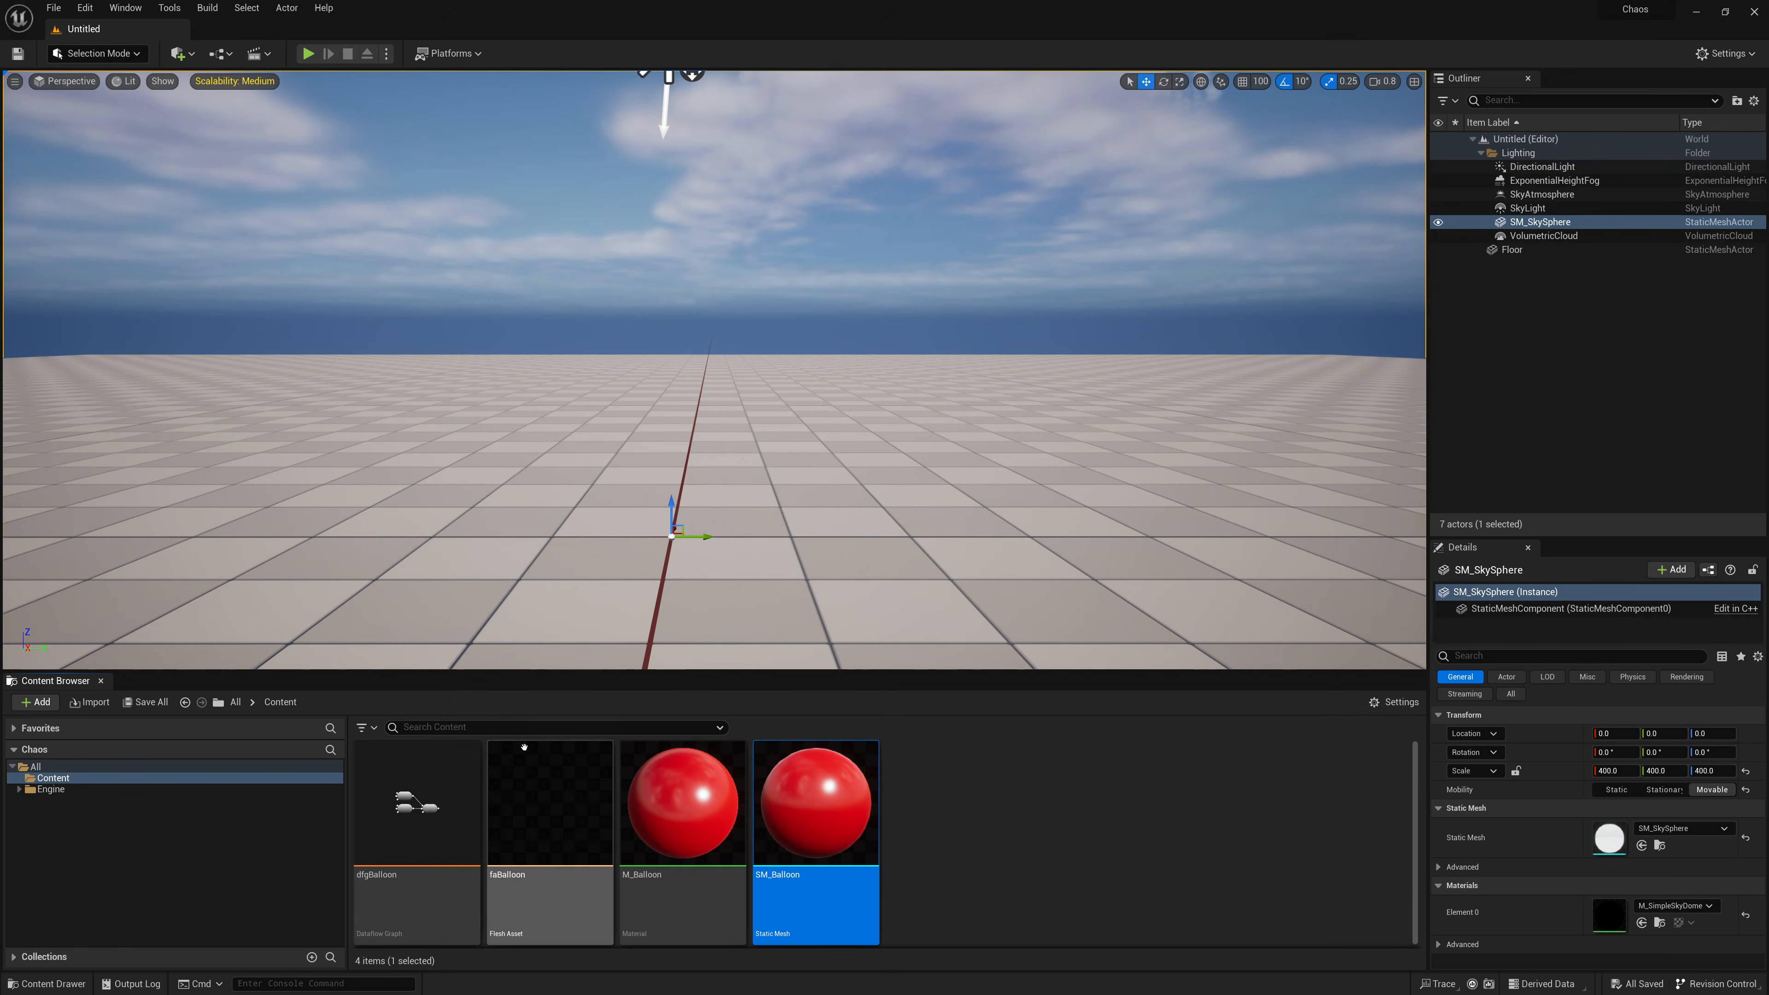
drag(542, 805, 645, 551)
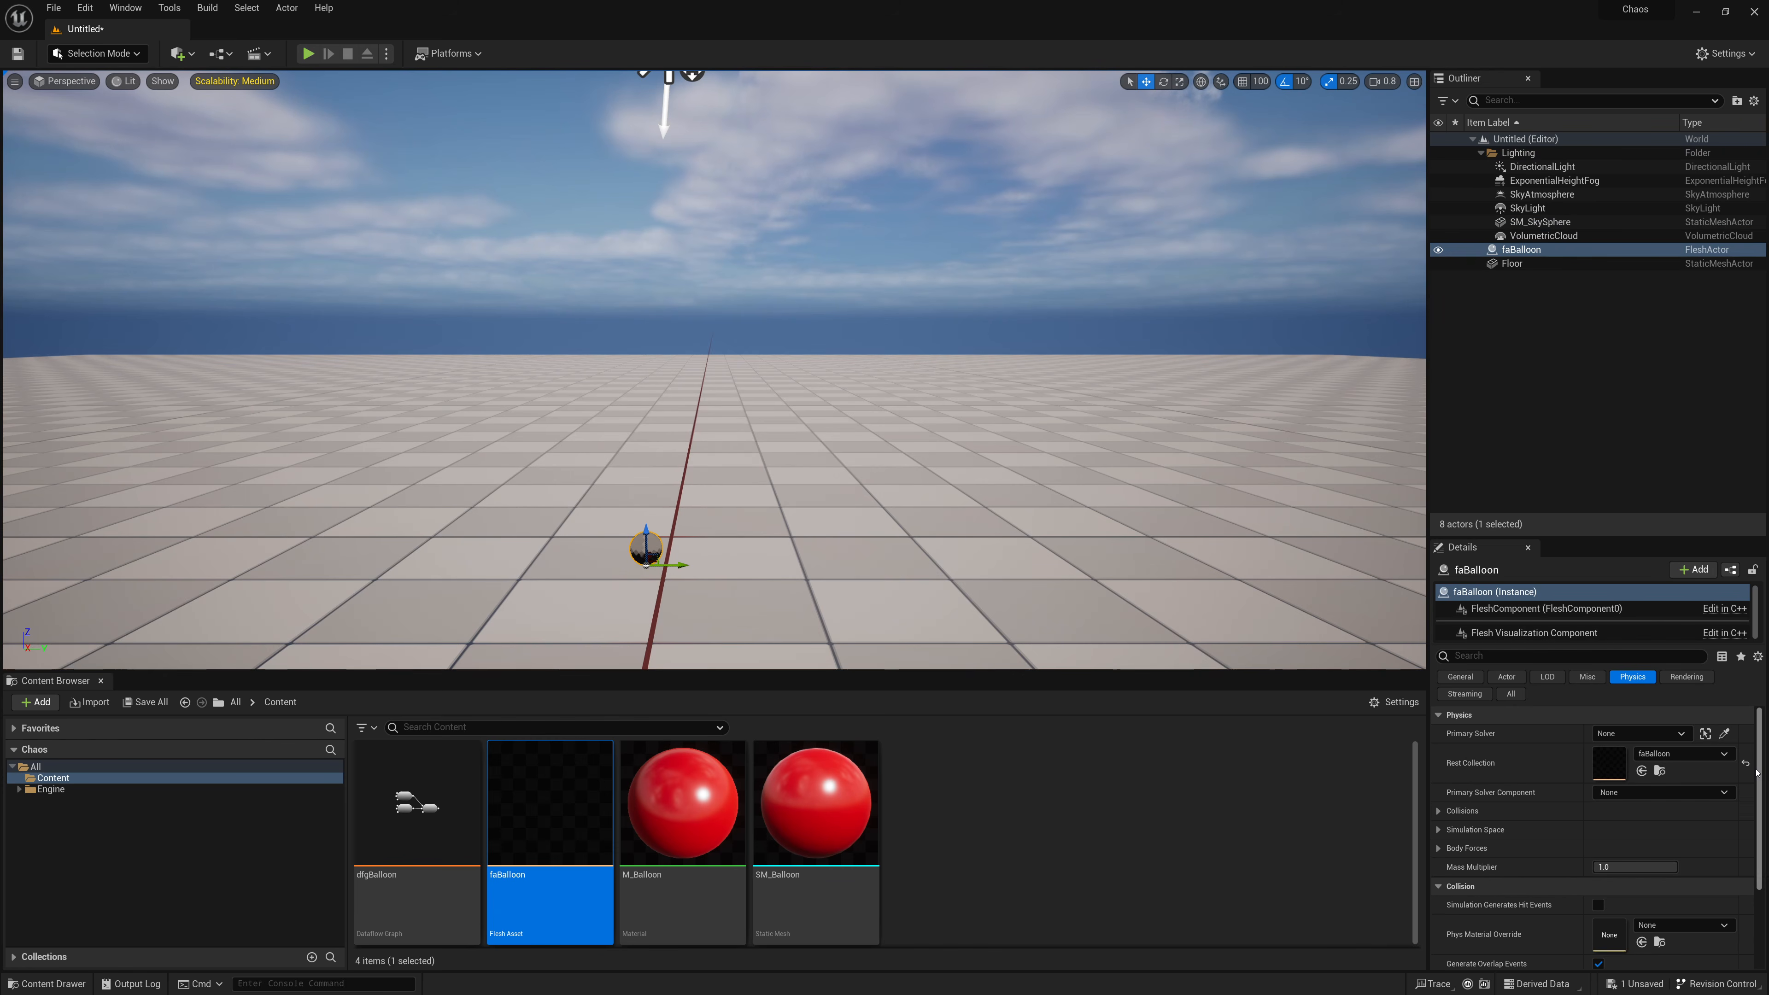
click(1460, 678)
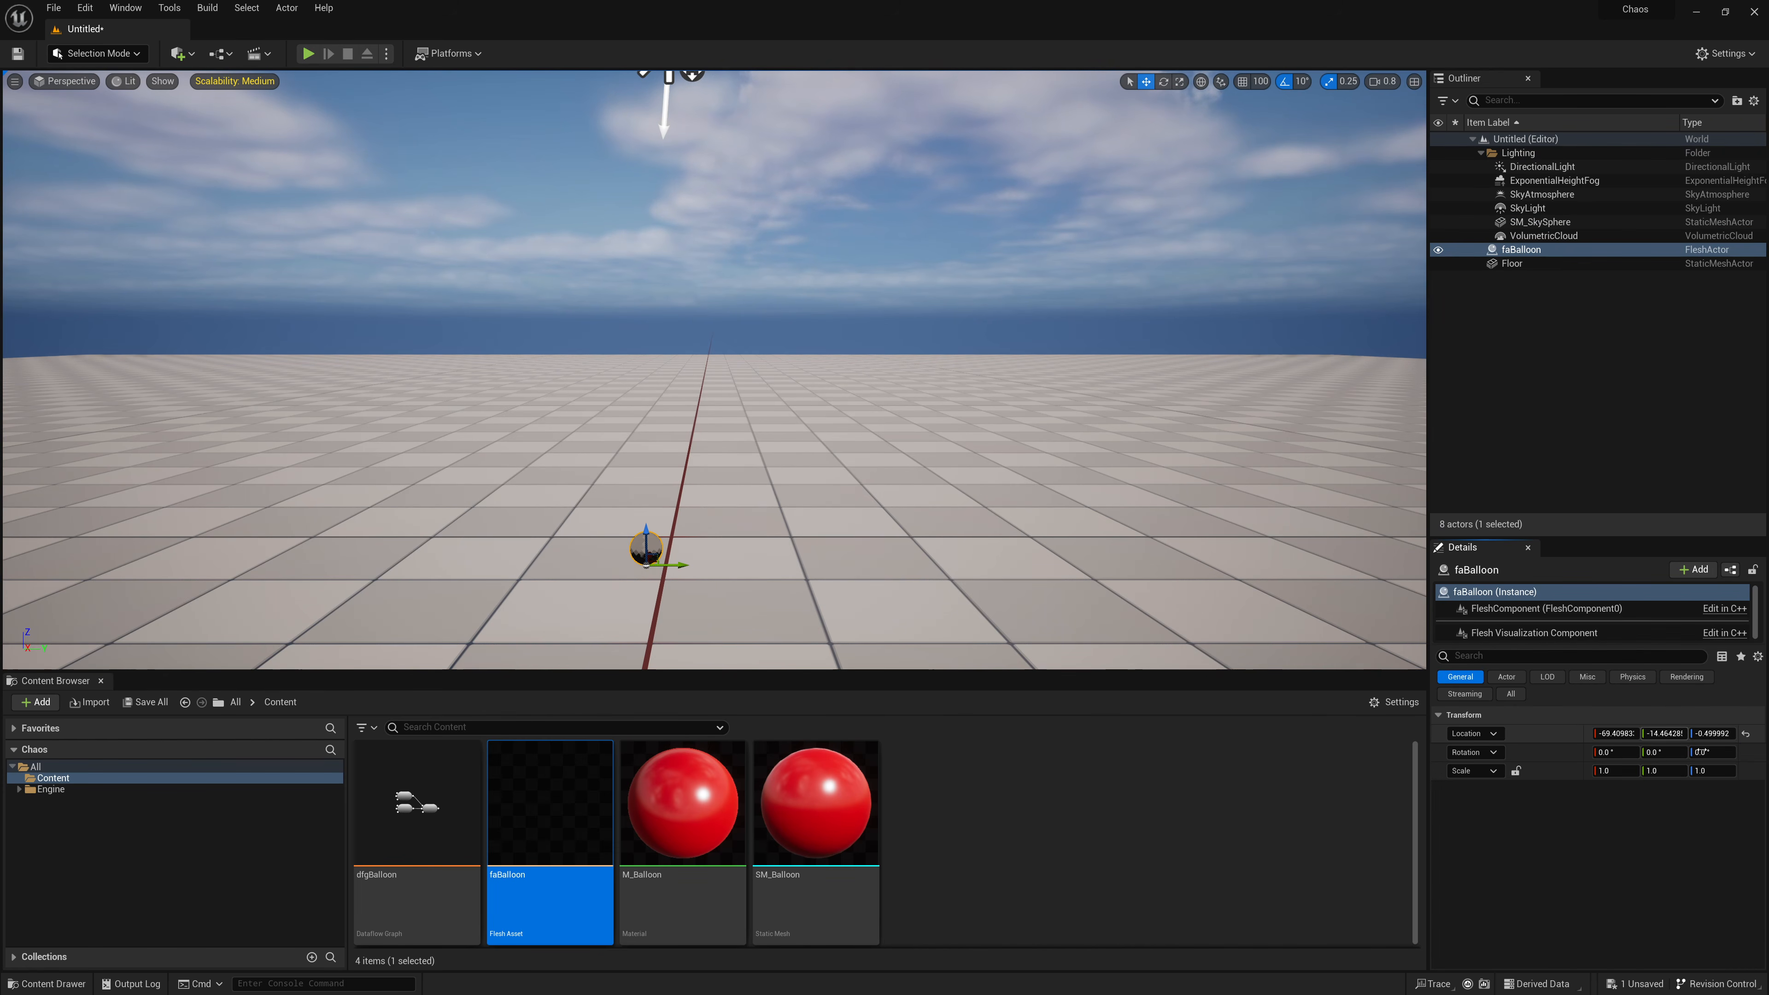
click(1745, 735)
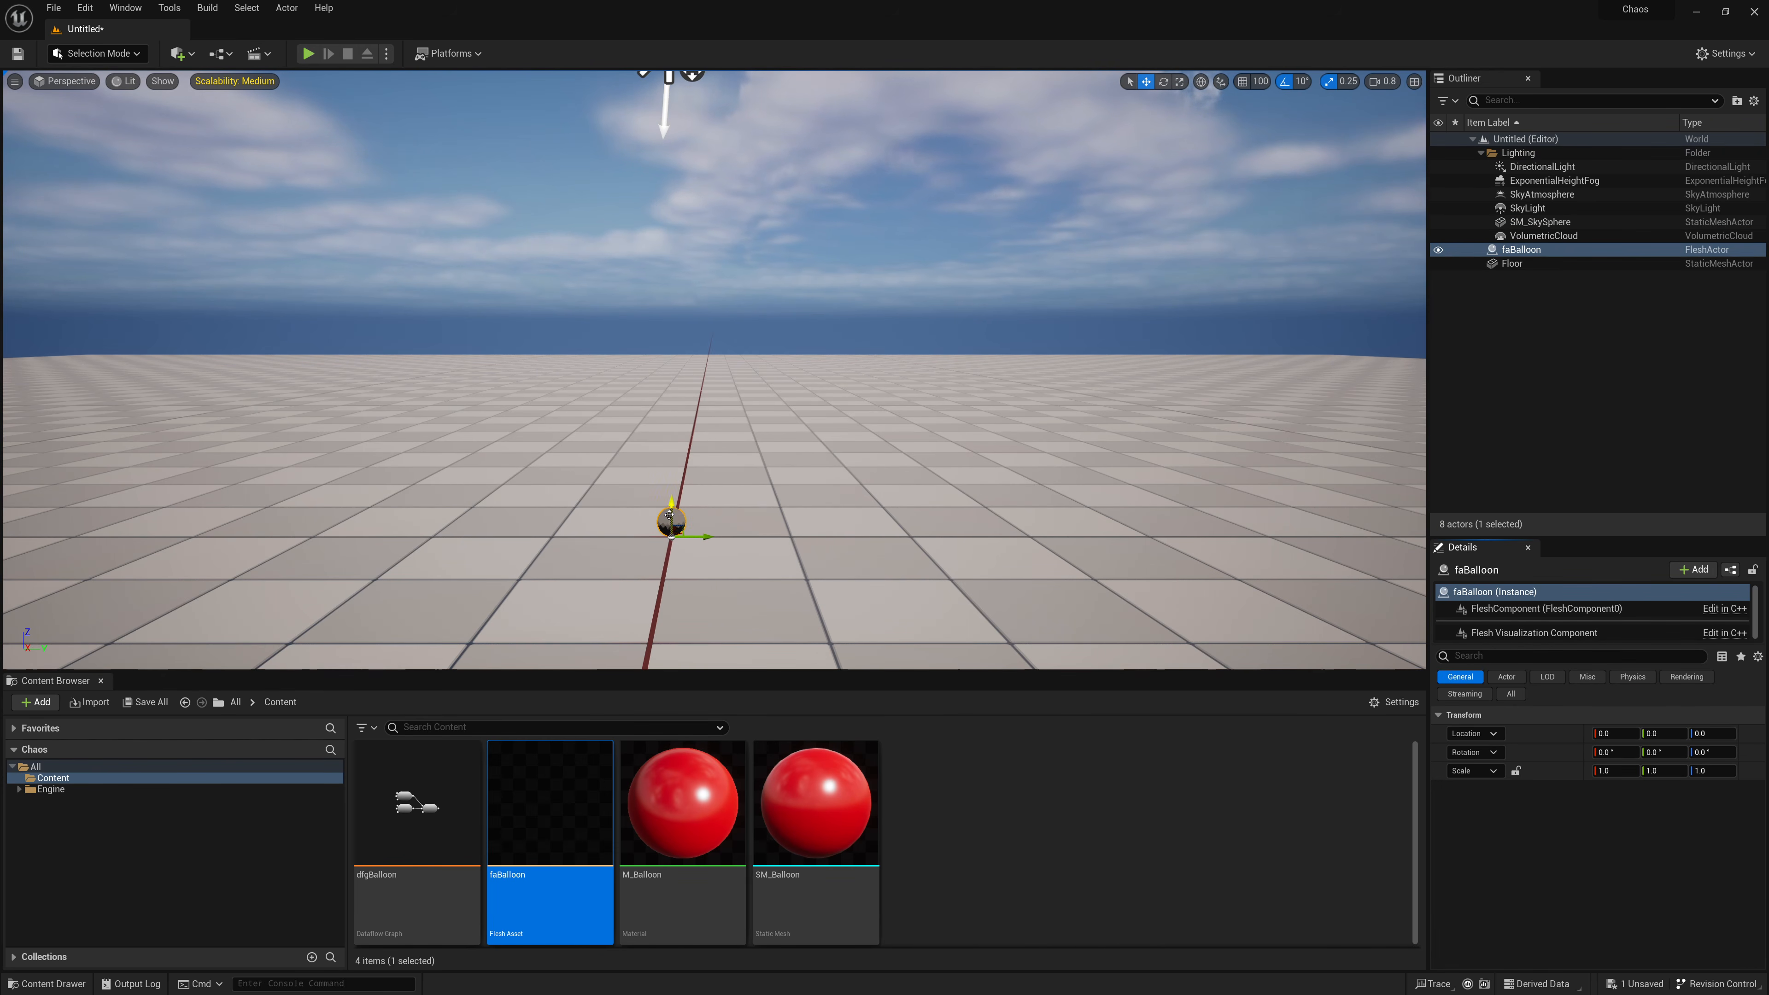
Step: Raise the faBalloon actor above the floor to a Z location of about 149
drag(666, 340, 667, 339)
key(w)
mouse_move(666, 339)
right_down()
mouse_move(667, 396)
mouse_move(669, 351)
right_up()
key(d)
key(a)
key(d)
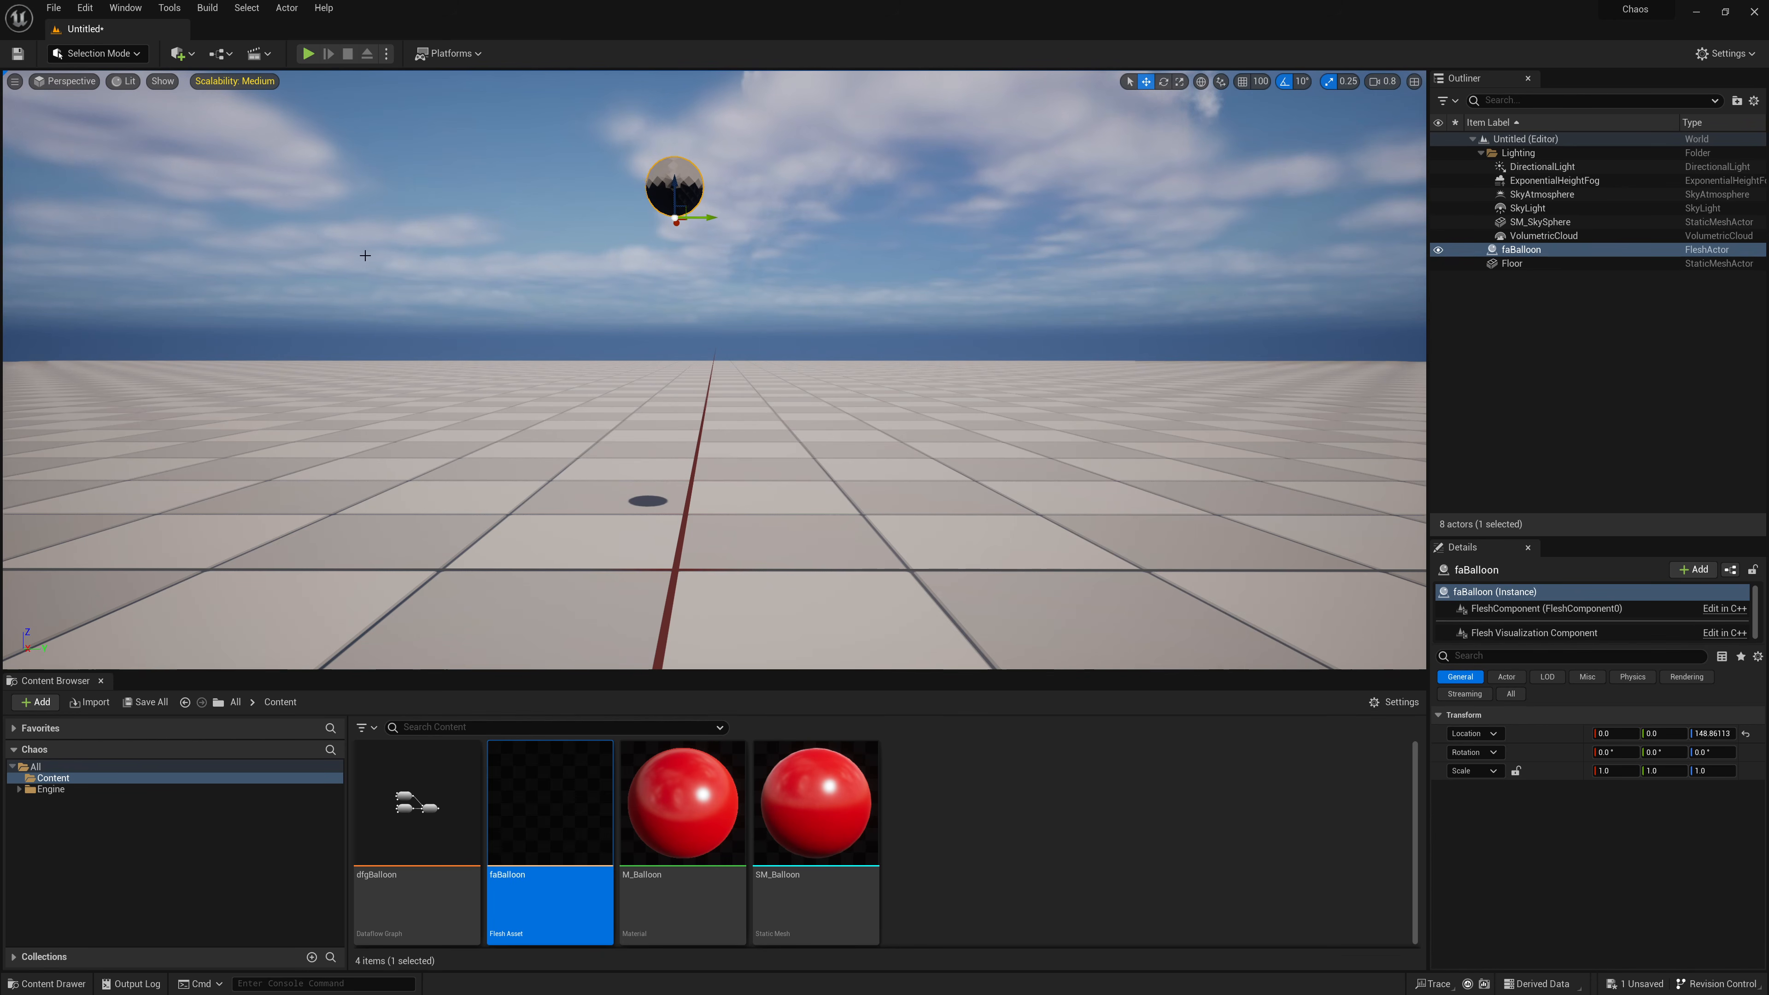
Step: Find the deformable actor classes and add a Deformable Solver Actor to the level
click(183, 55)
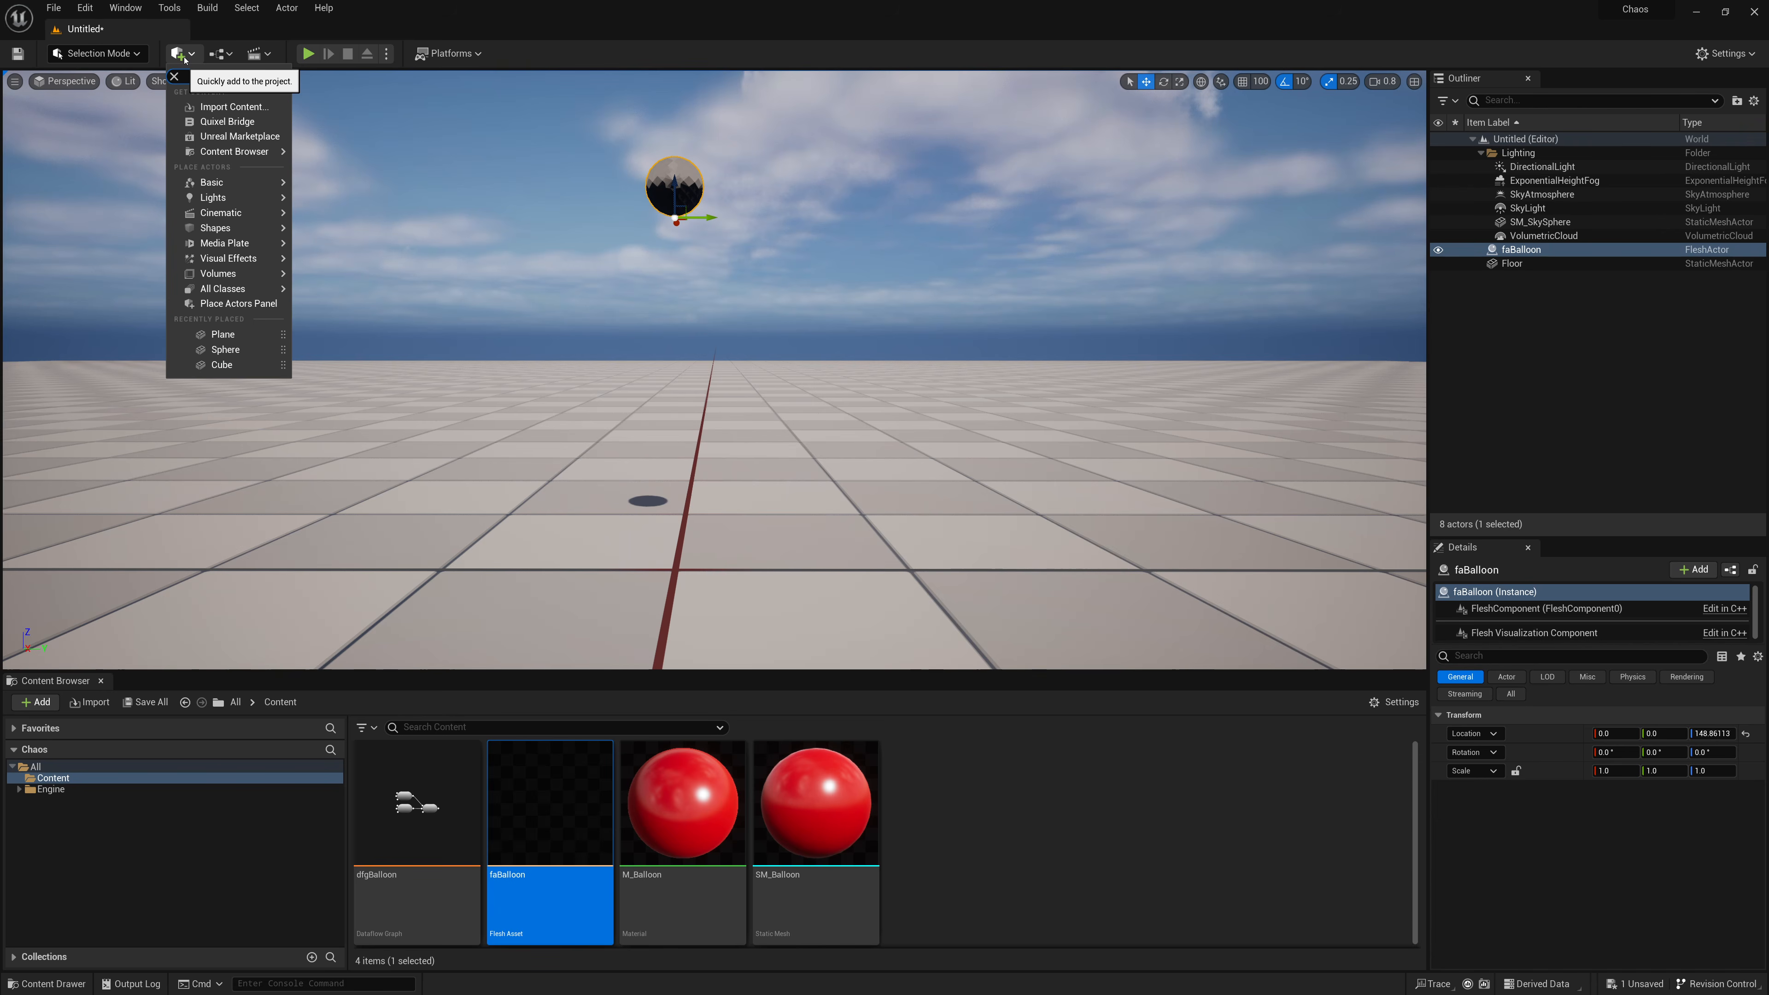
text(Deformer)
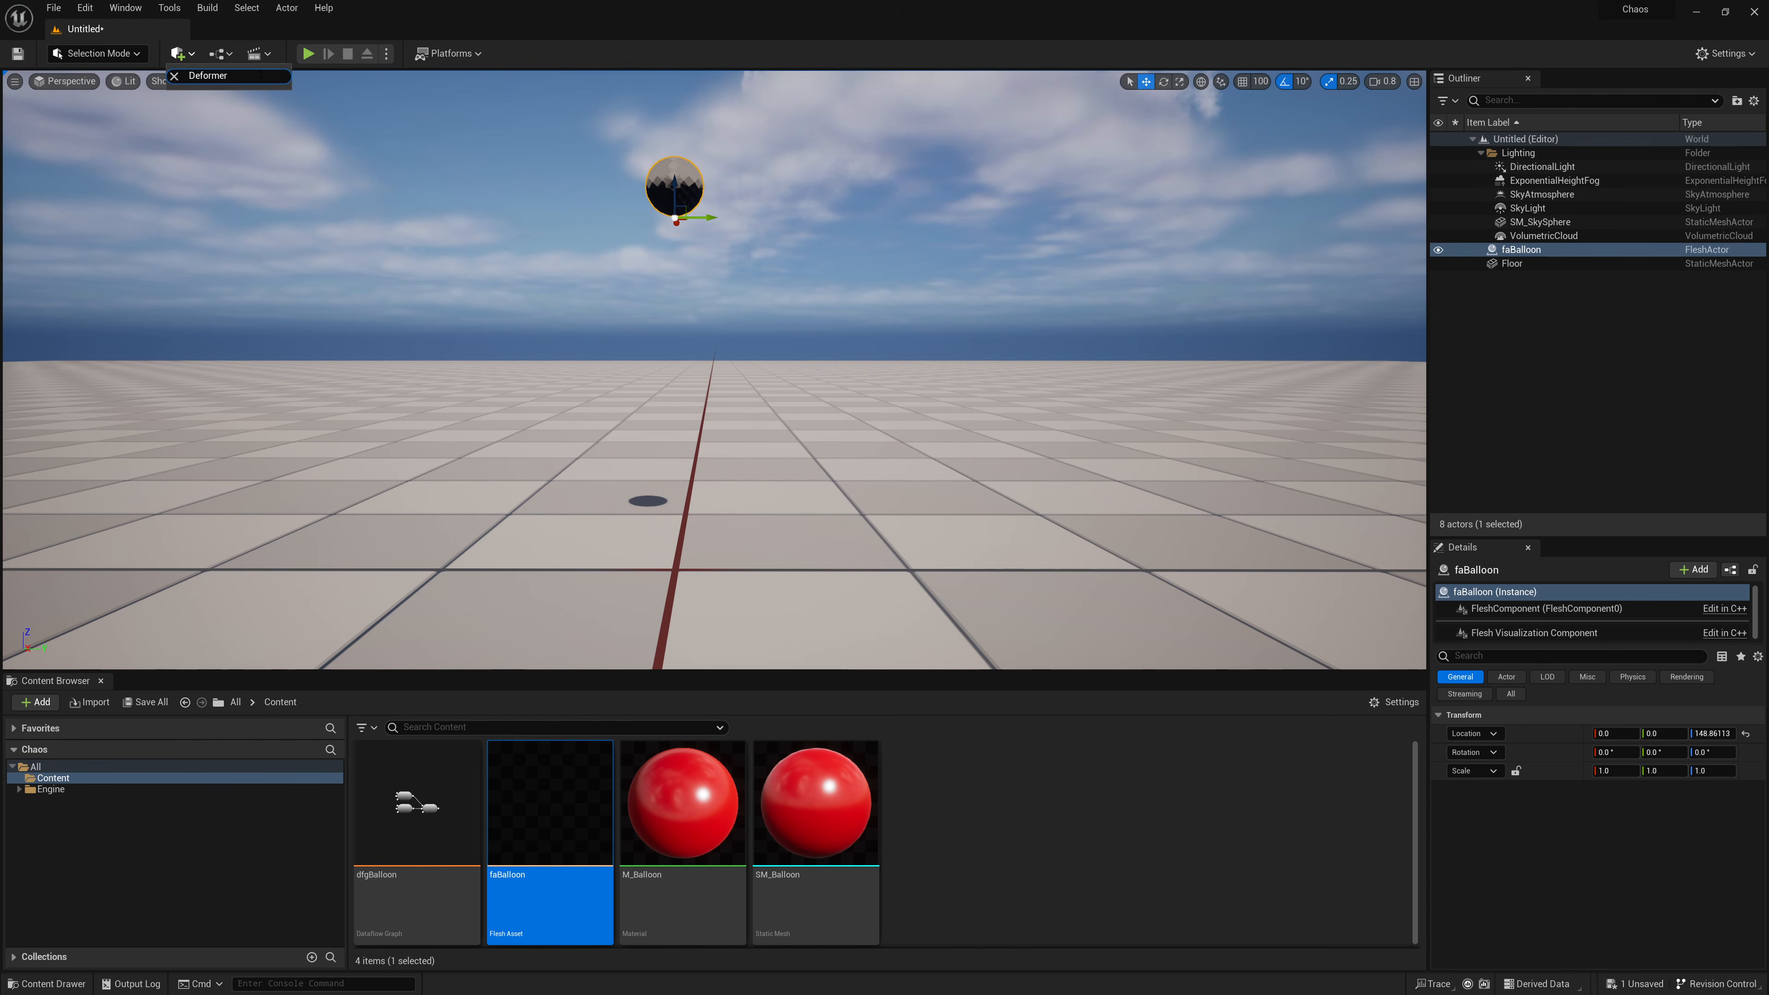
key(BackSpace)
key(BackSpace)
text(able)
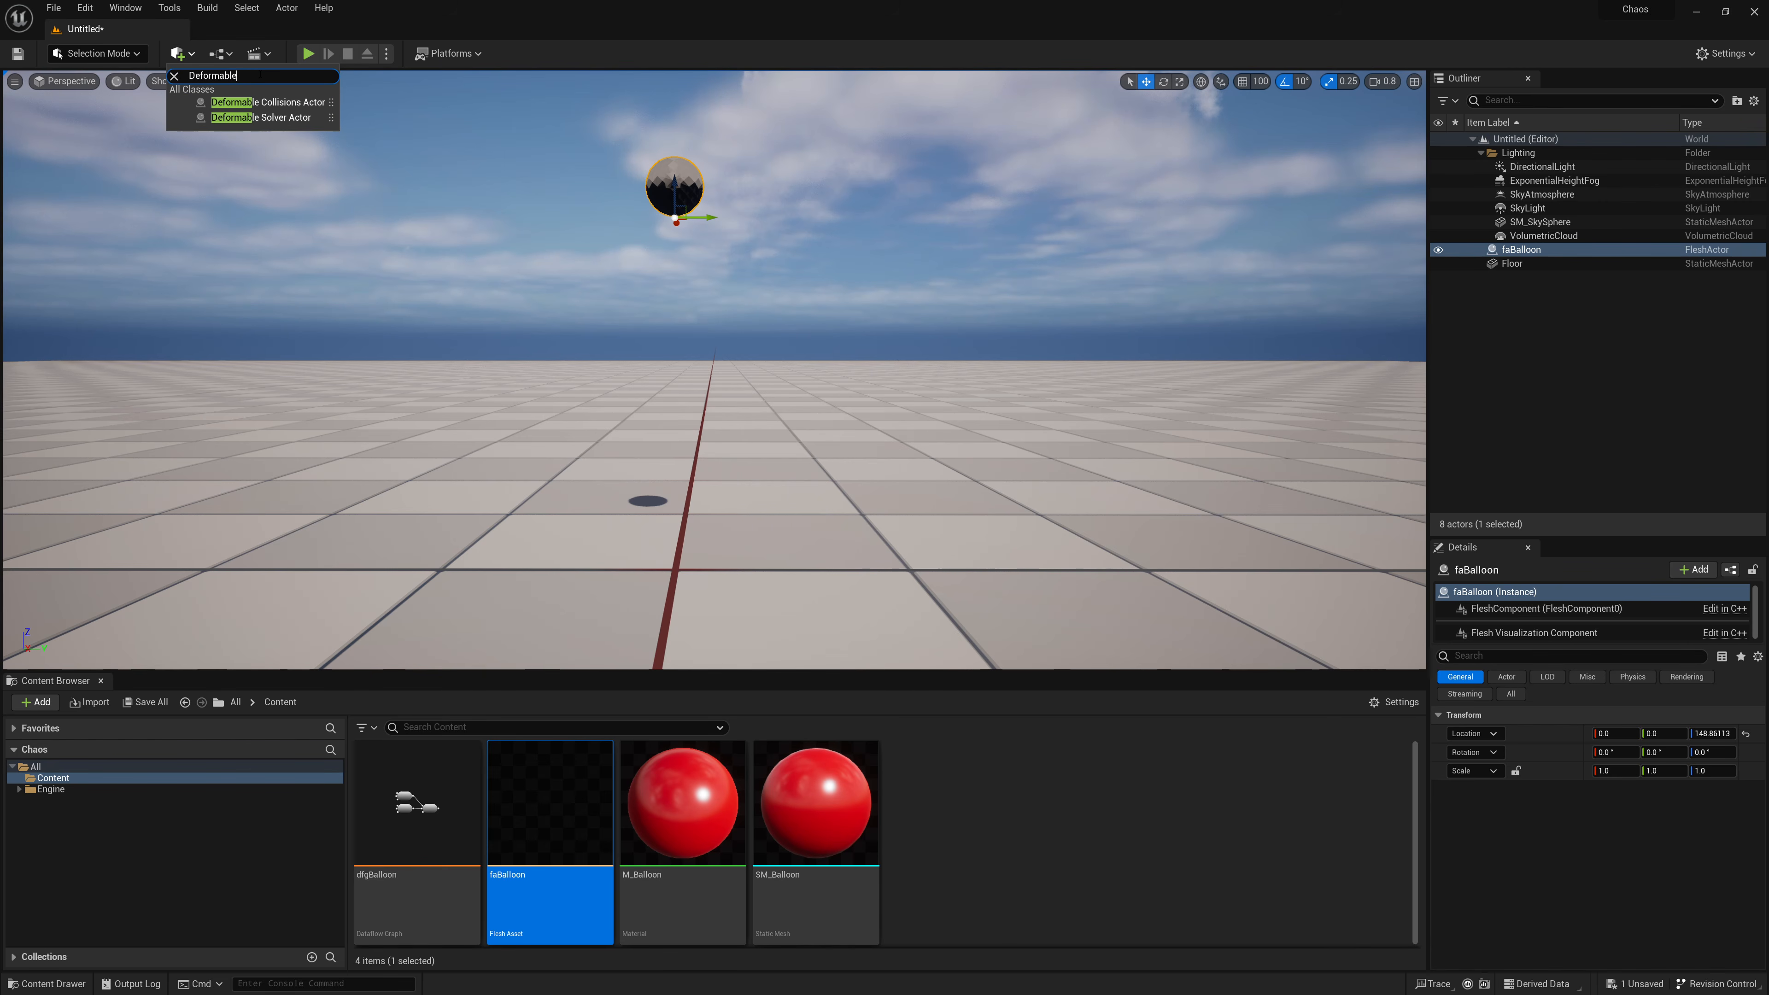
click(289, 118)
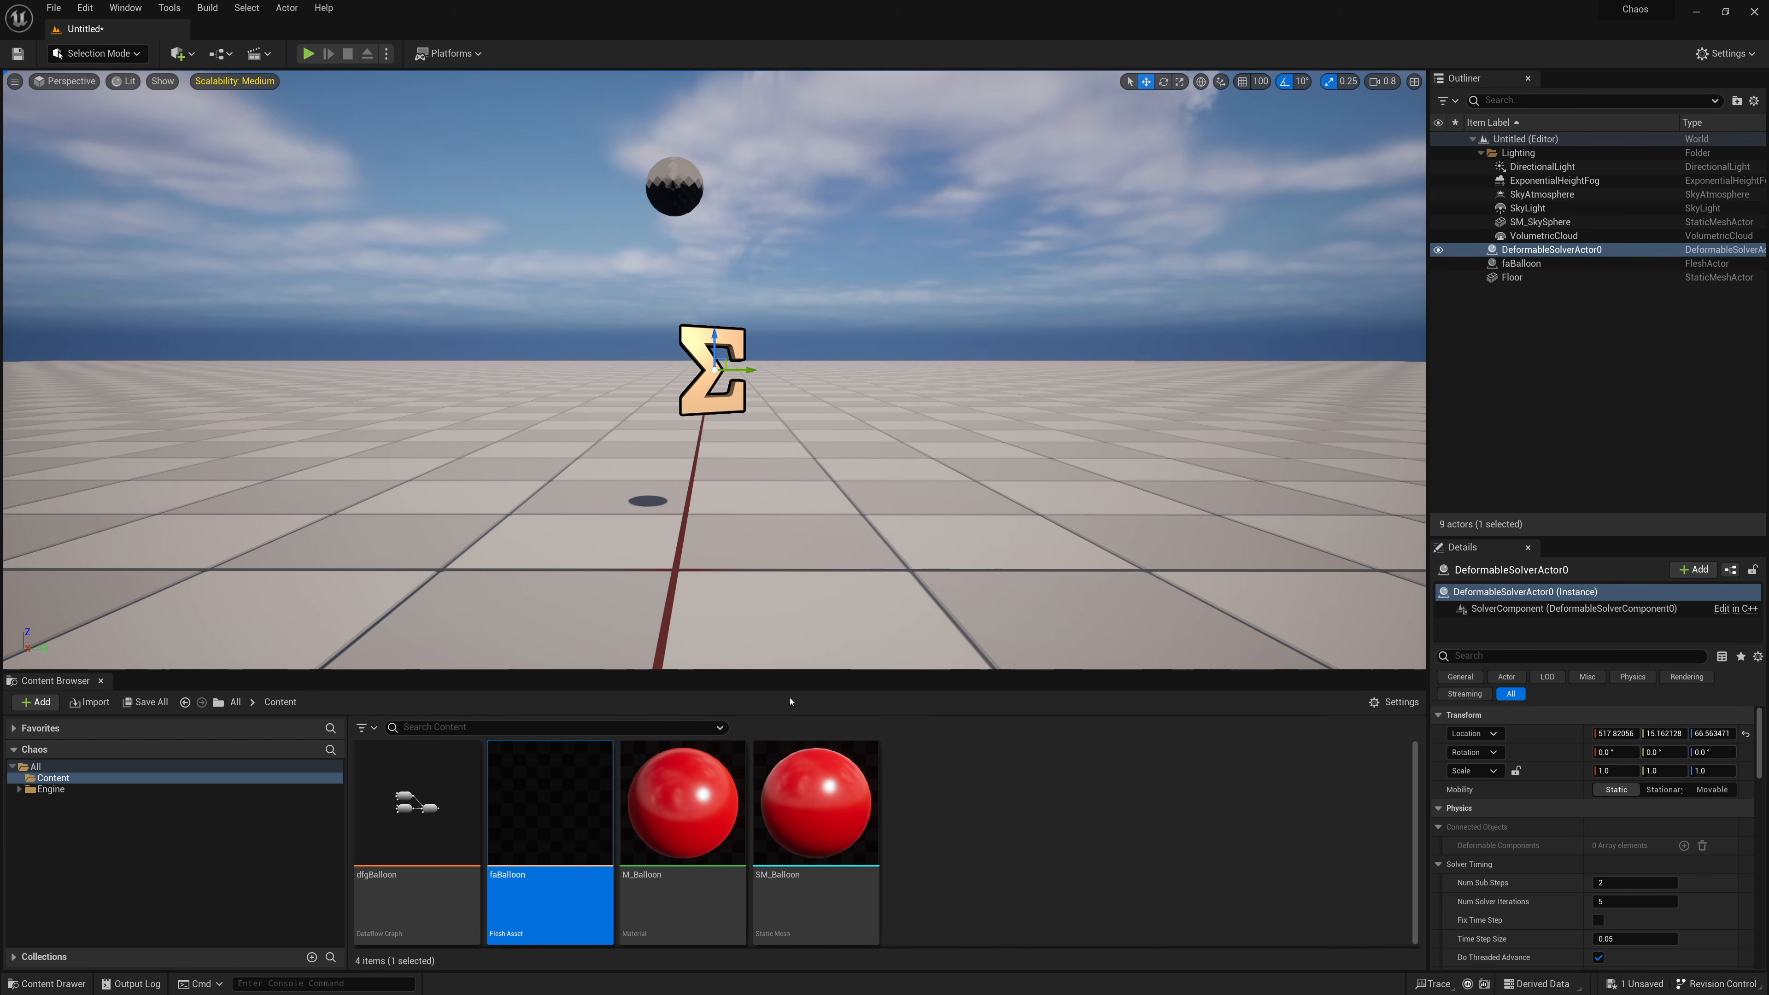
Step: Set faBalloon's Primary Solver to DeformableSolverActor0 and check the solver actor's connected deformable components
click(1516, 265)
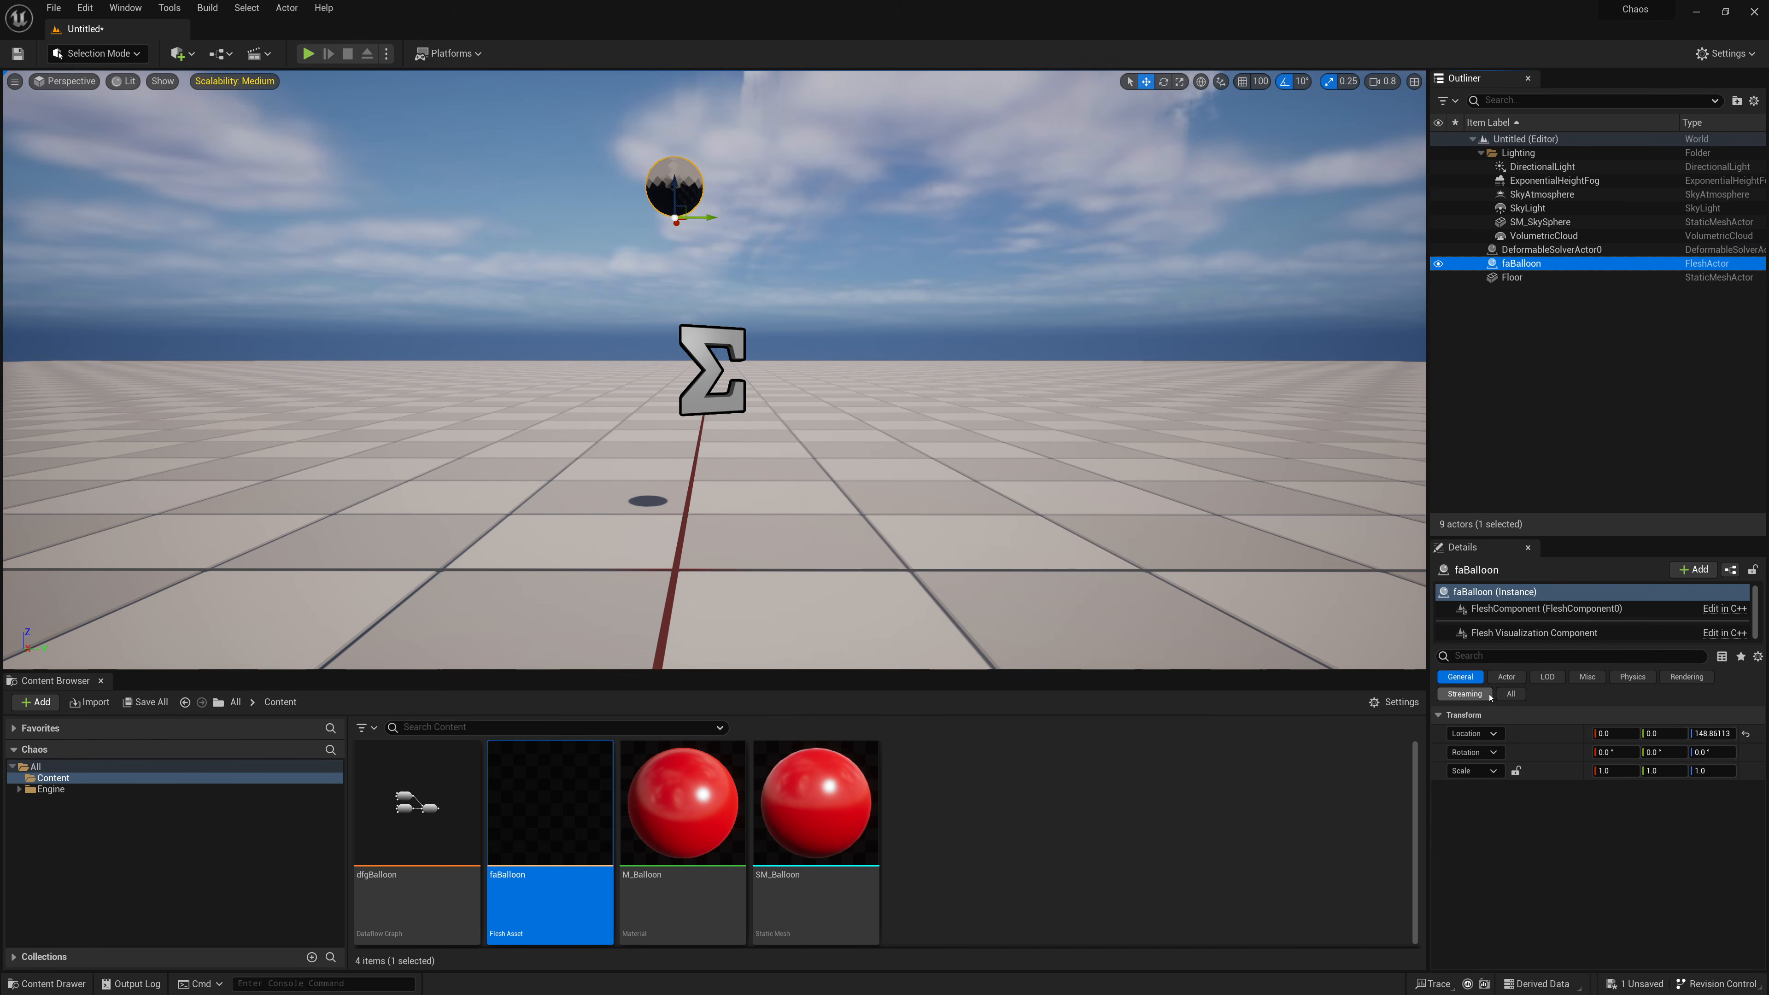
click(1621, 680)
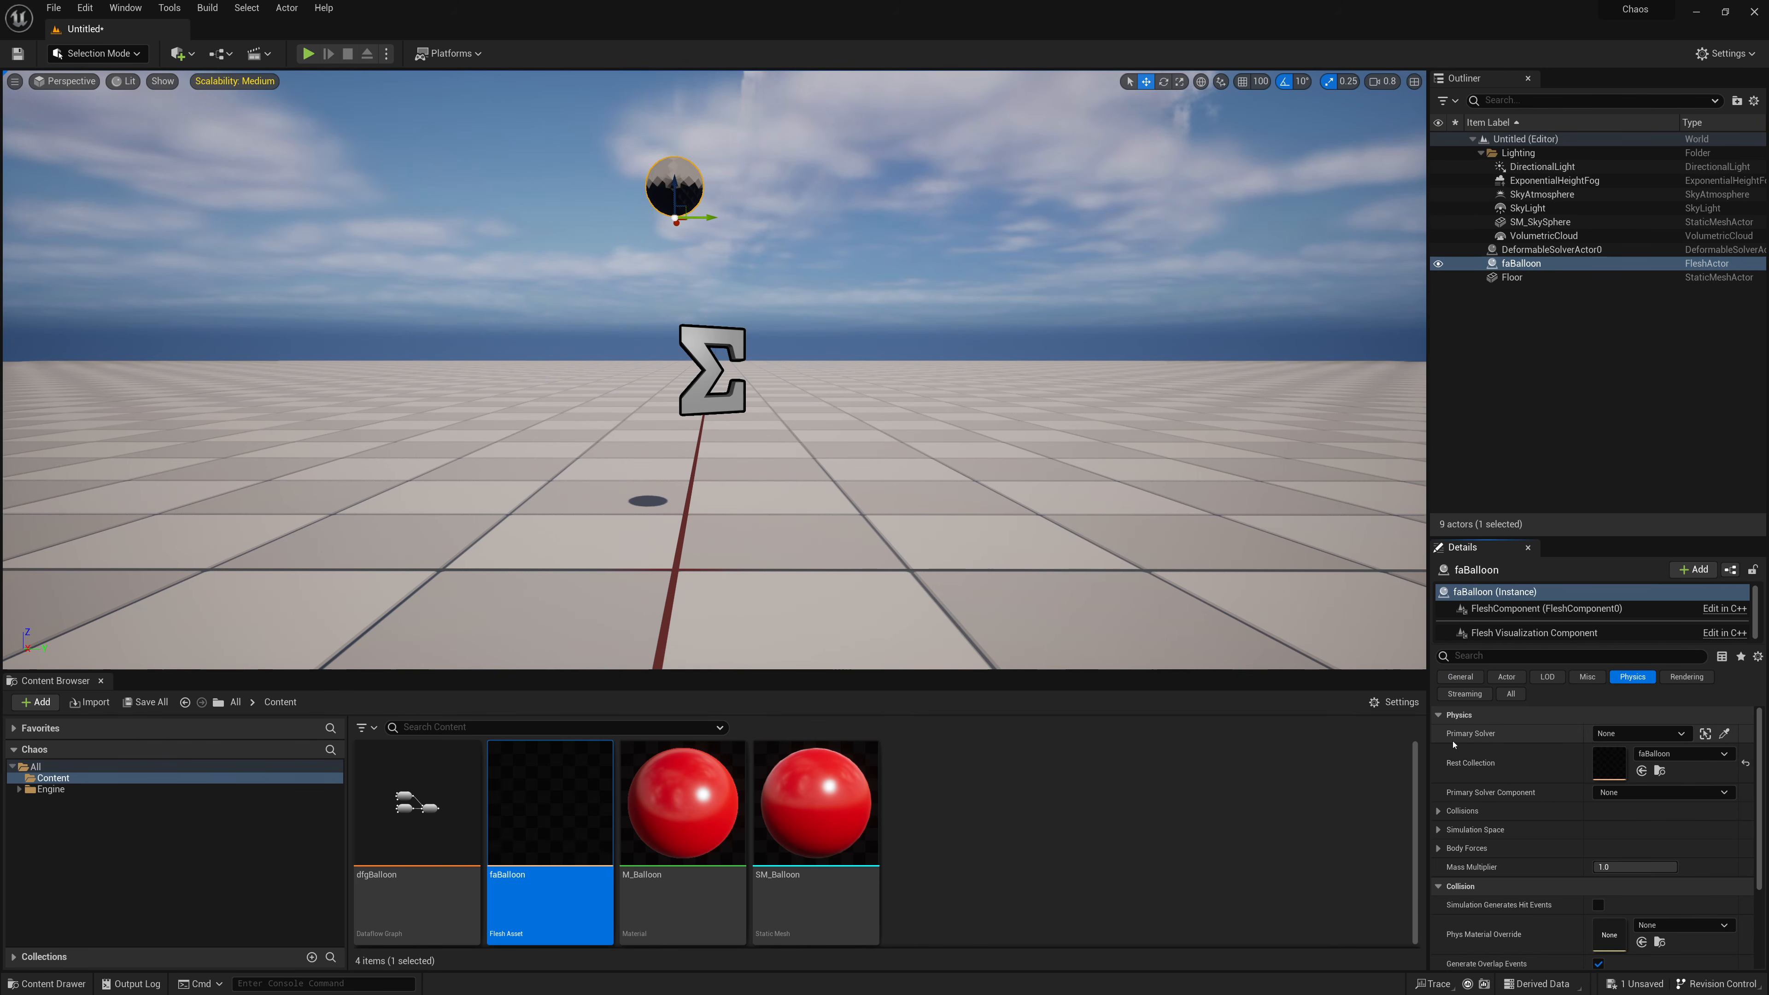
click(1680, 732)
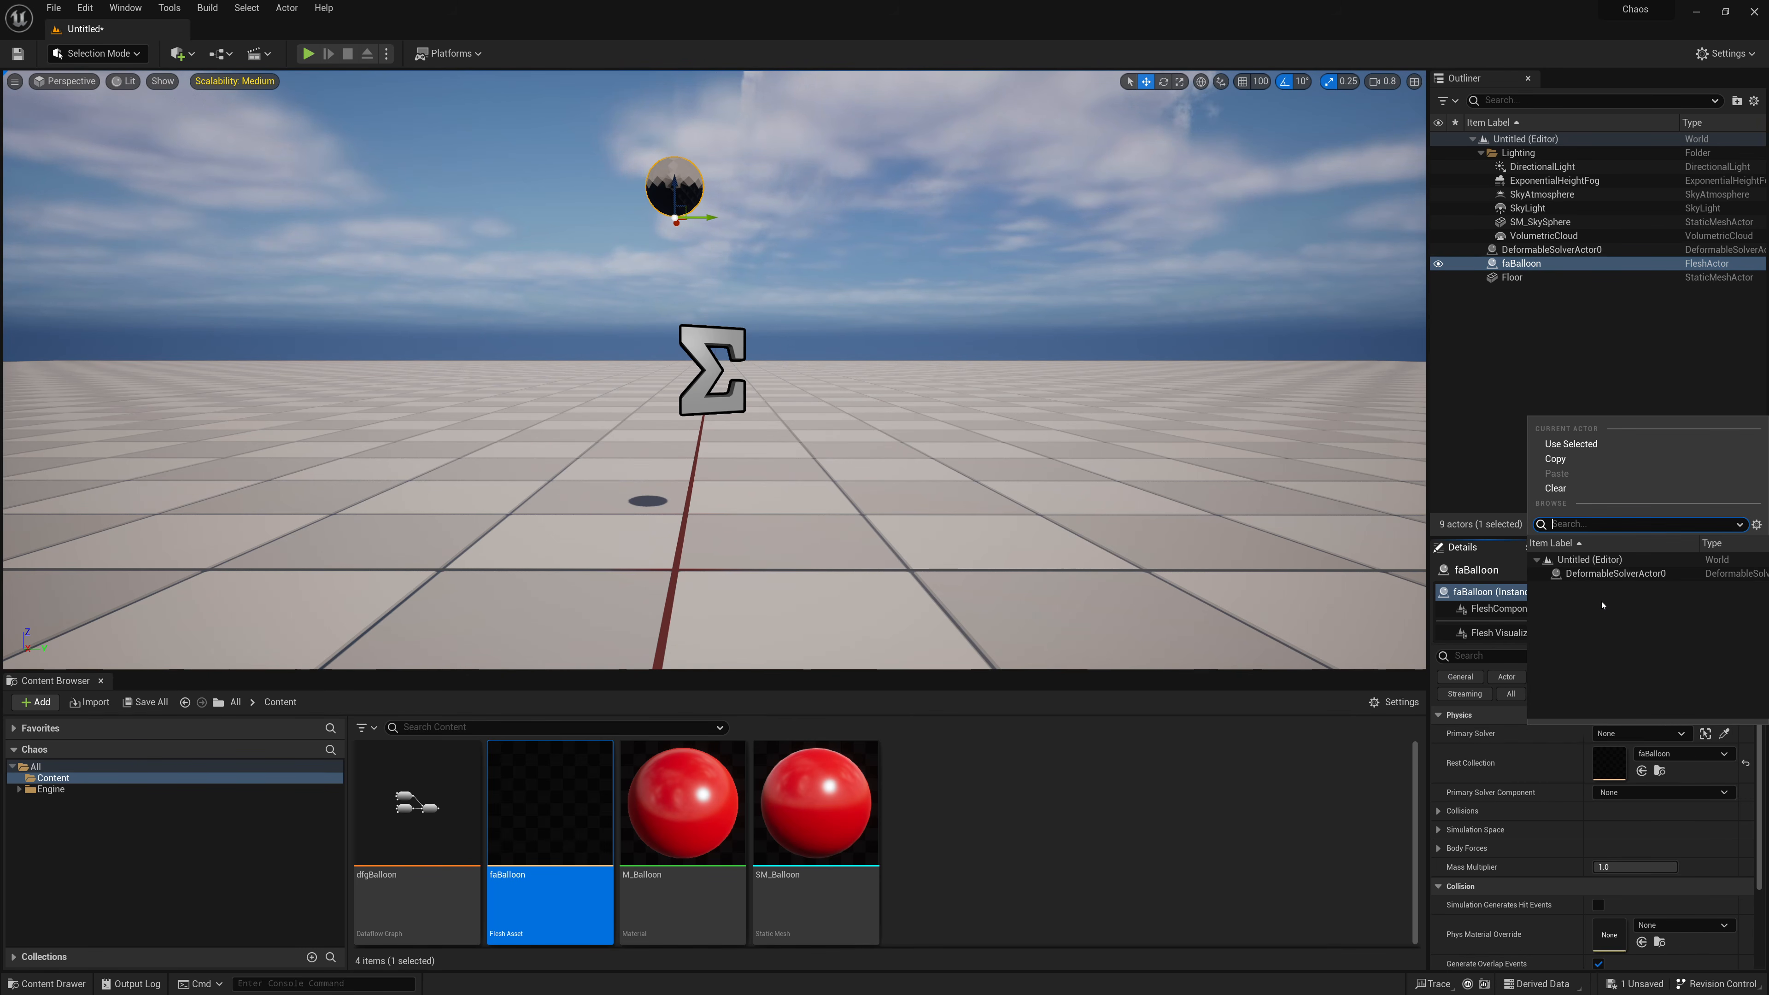
click(1612, 580)
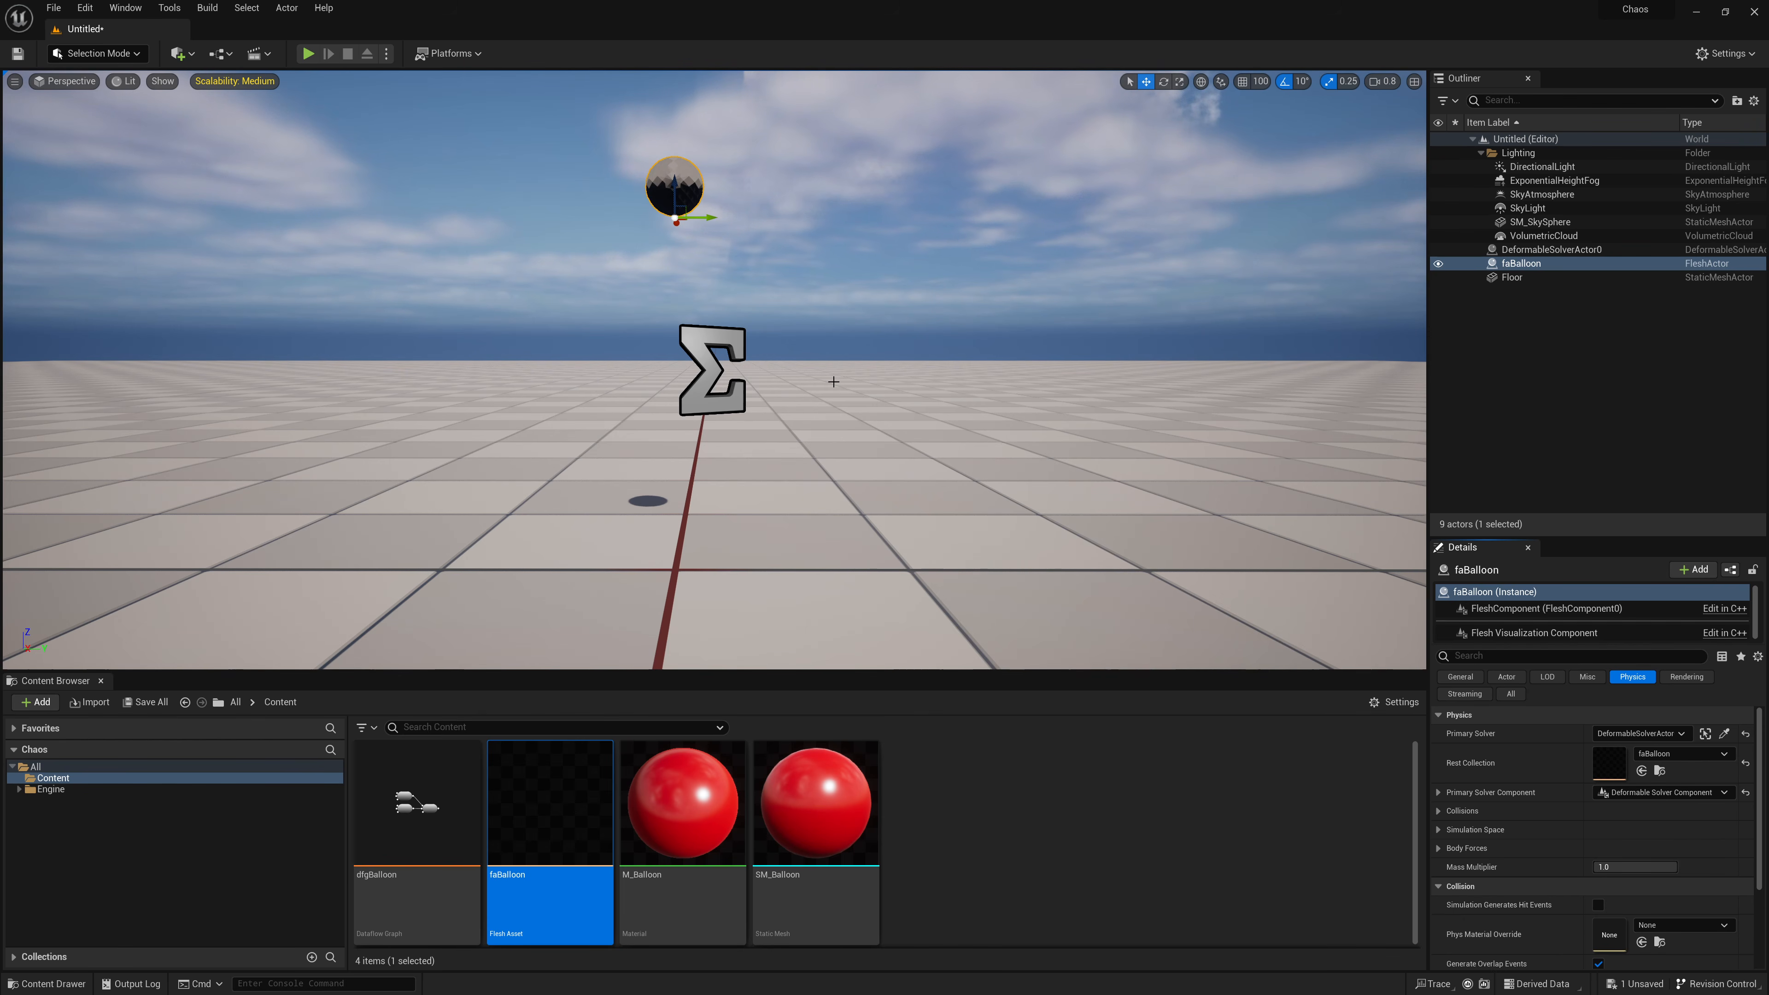
click(1577, 254)
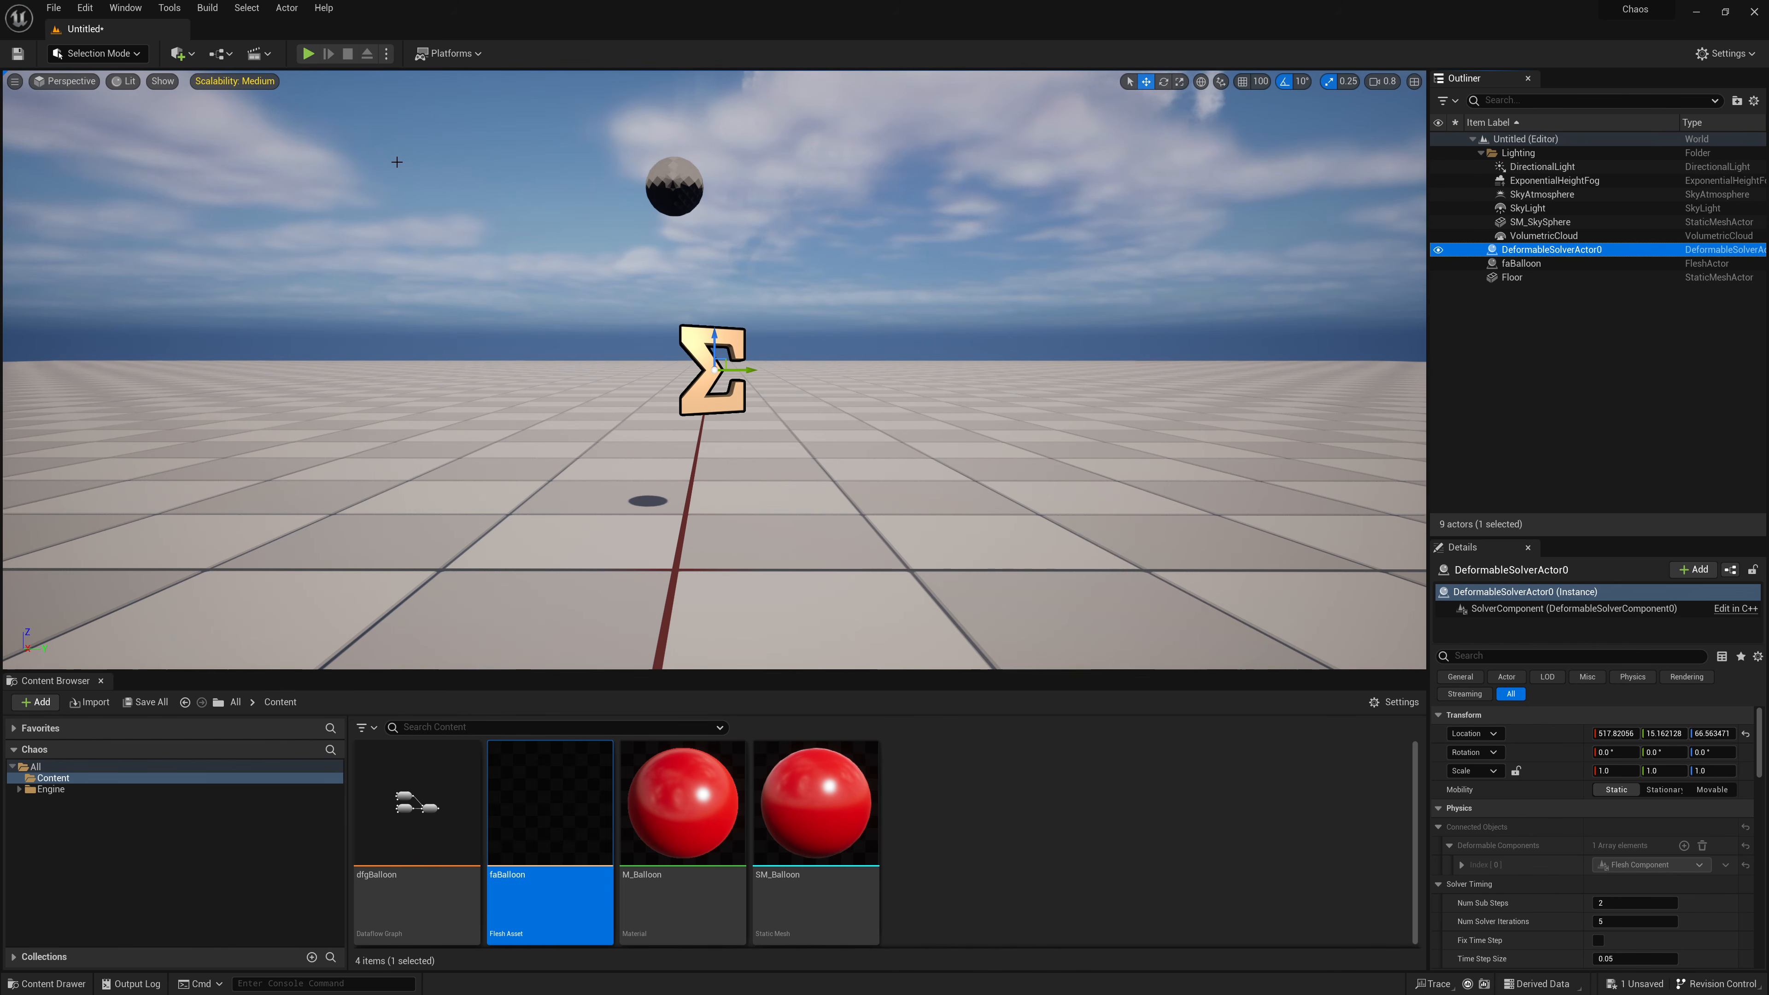
Step: Deselect the actors and run the level in Simulate mode several times to watch the balloon drop onto the floor
click(1517, 155)
click(1509, 155)
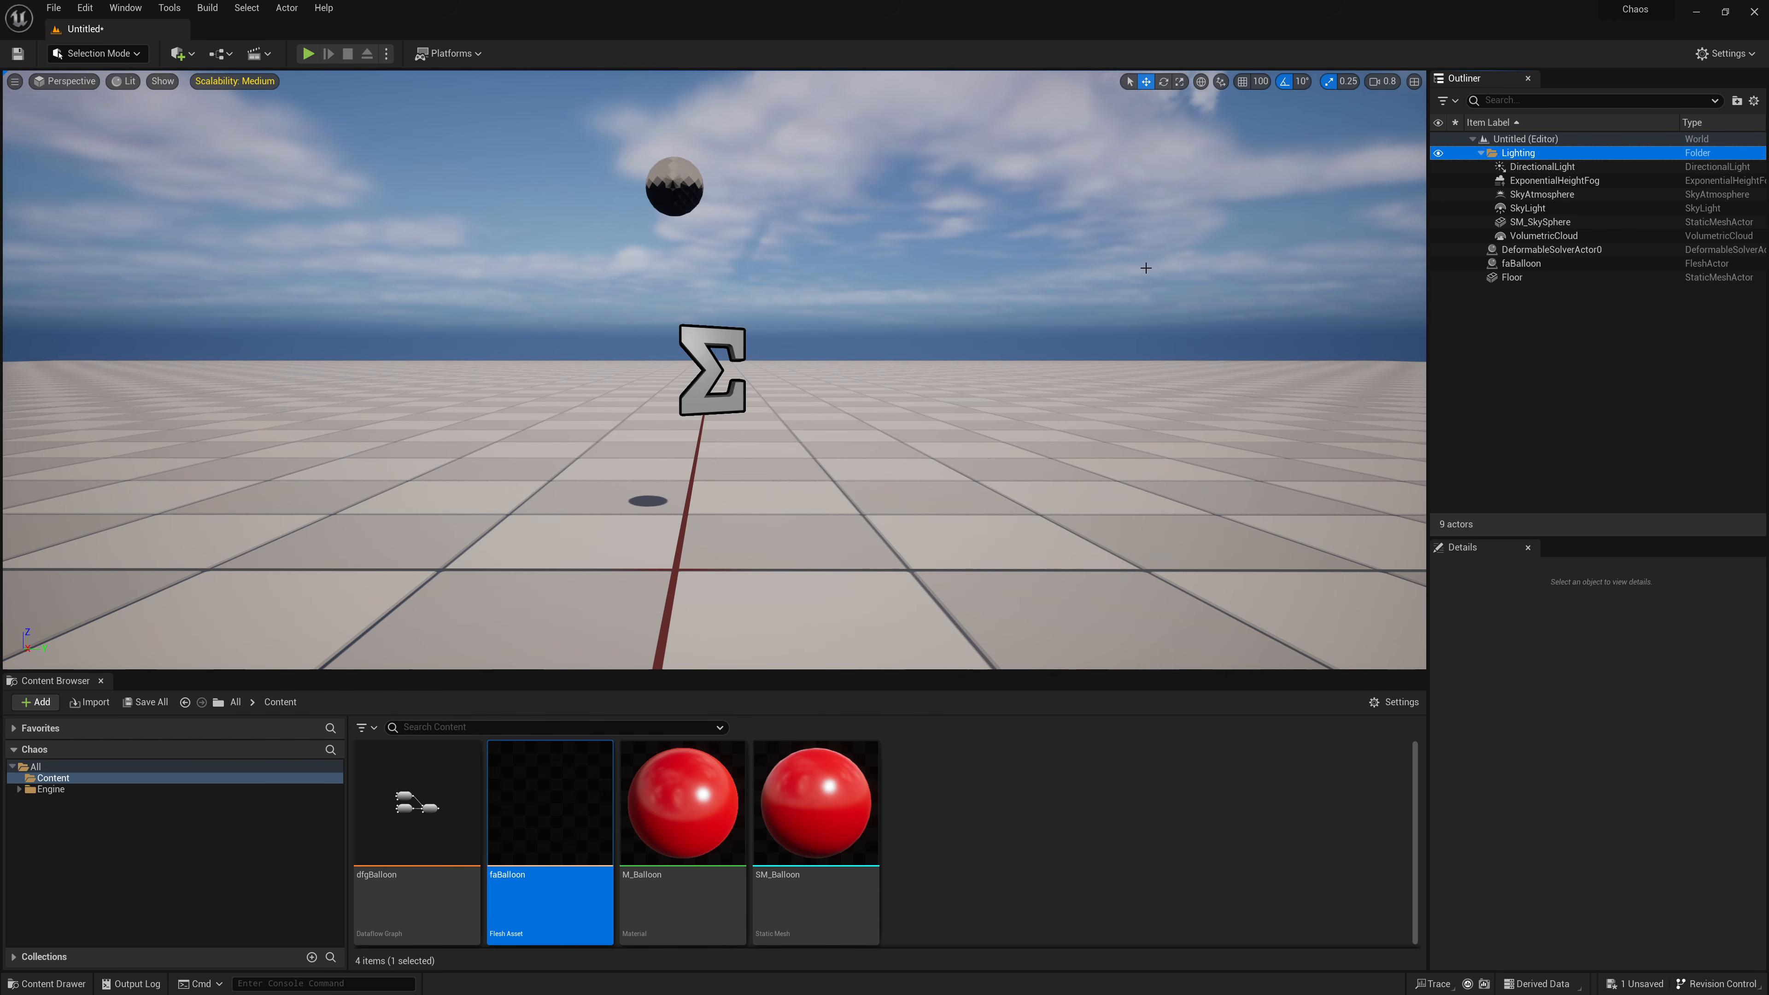
click(386, 53)
click(418, 168)
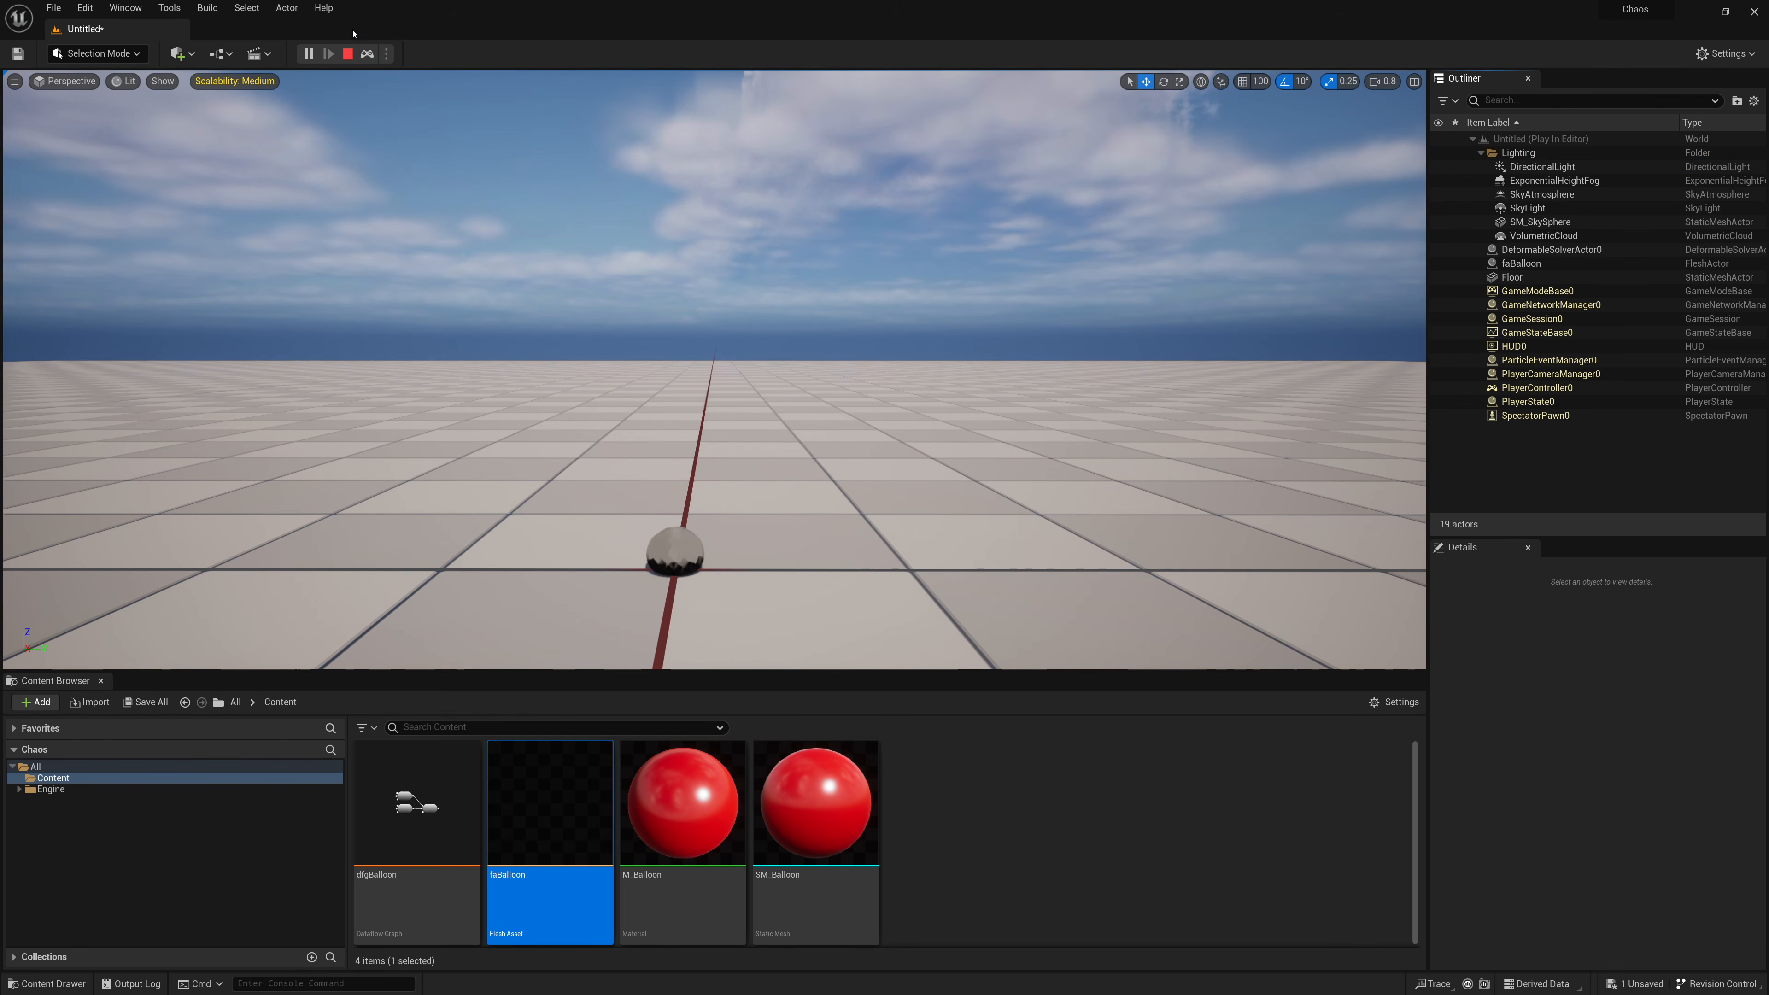
click(348, 54)
click(386, 53)
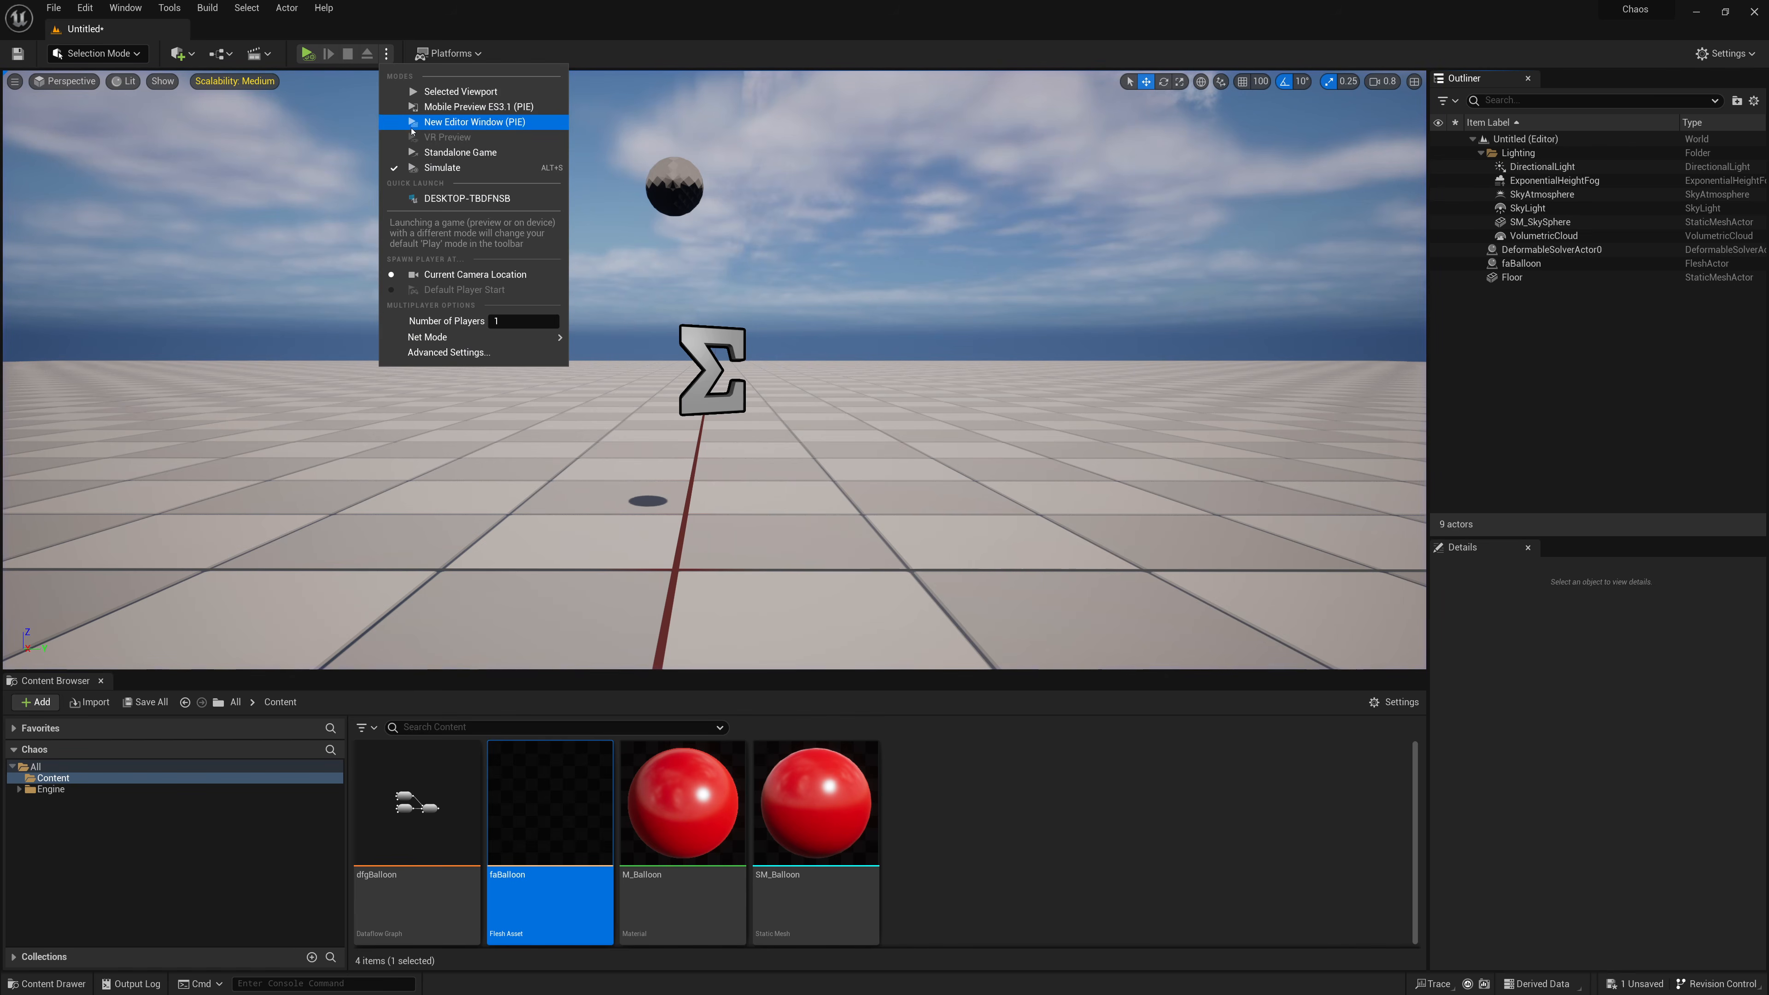
click(424, 166)
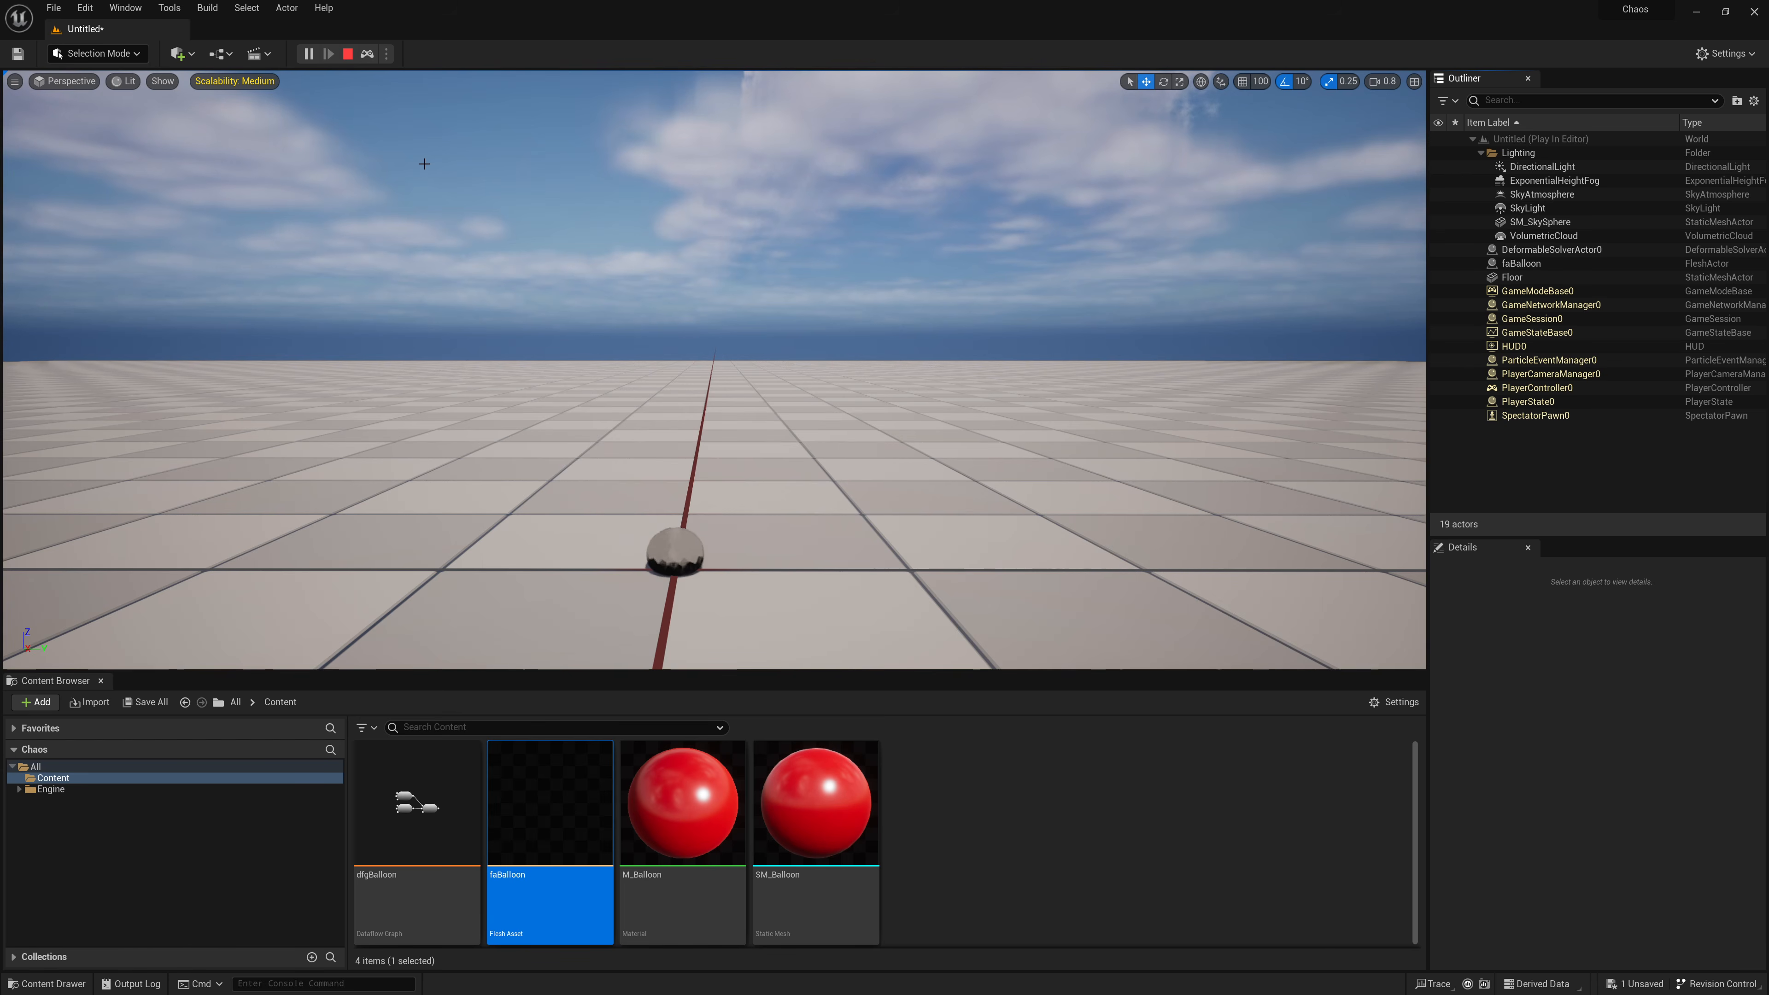
click(348, 54)
click(386, 53)
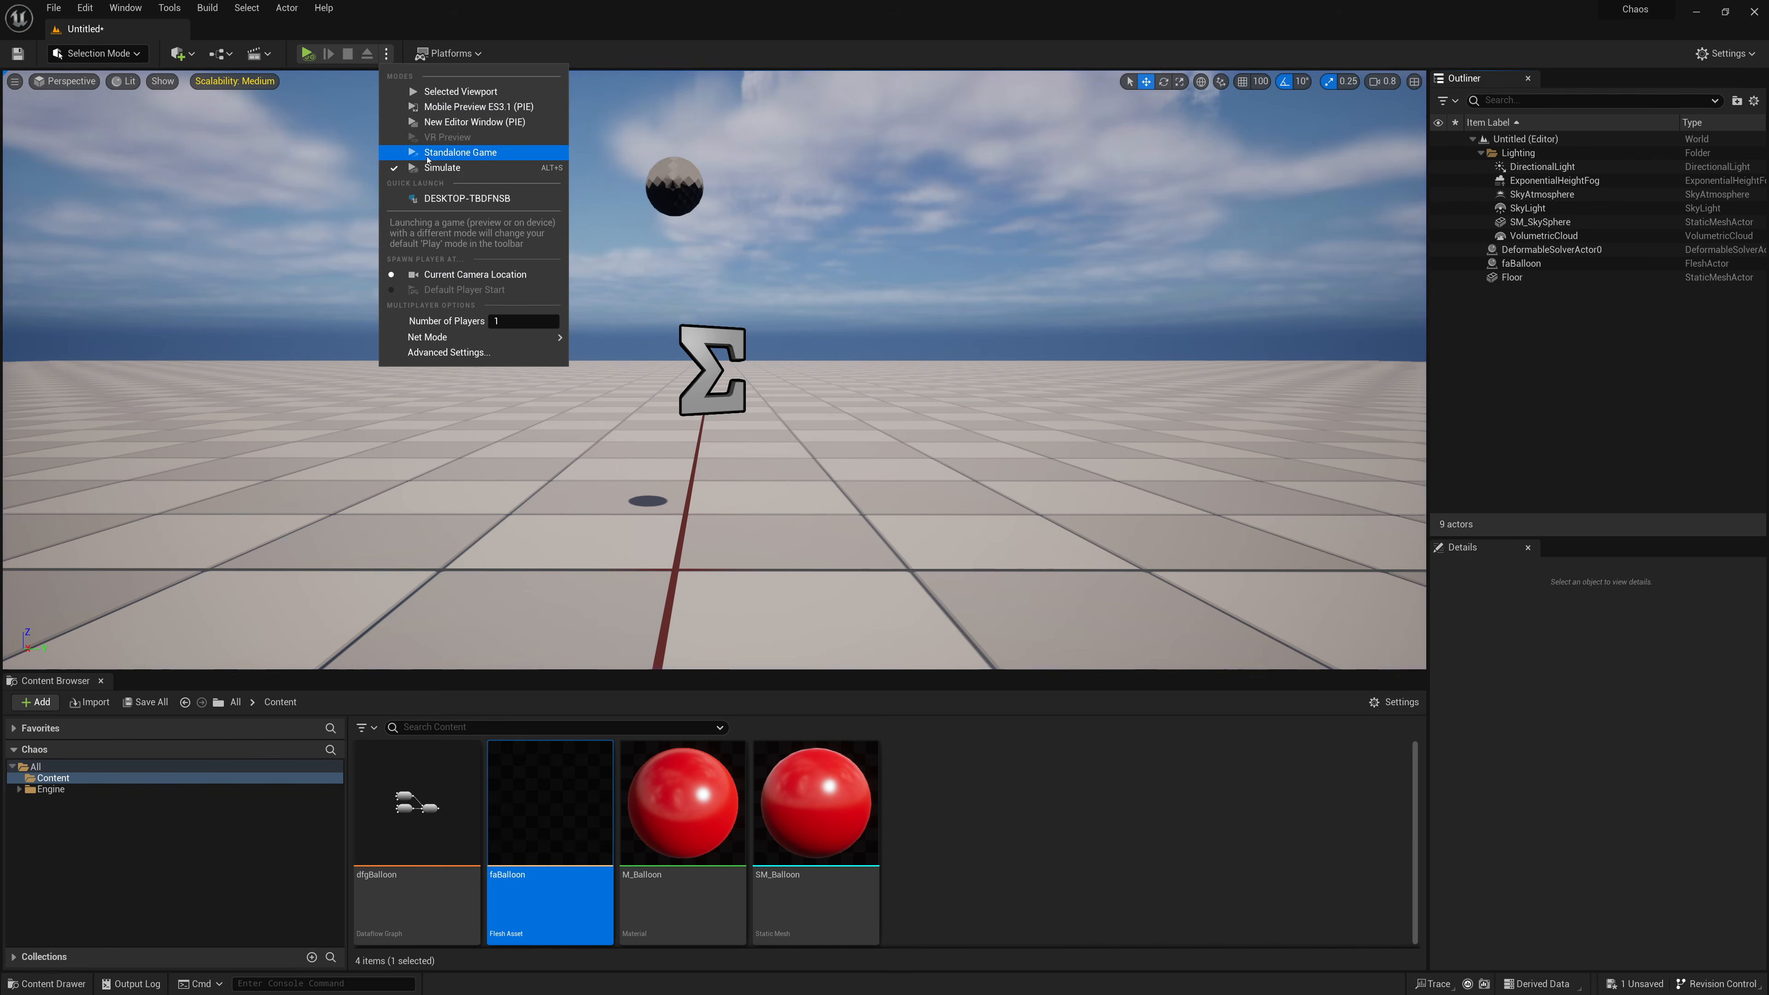
click(421, 173)
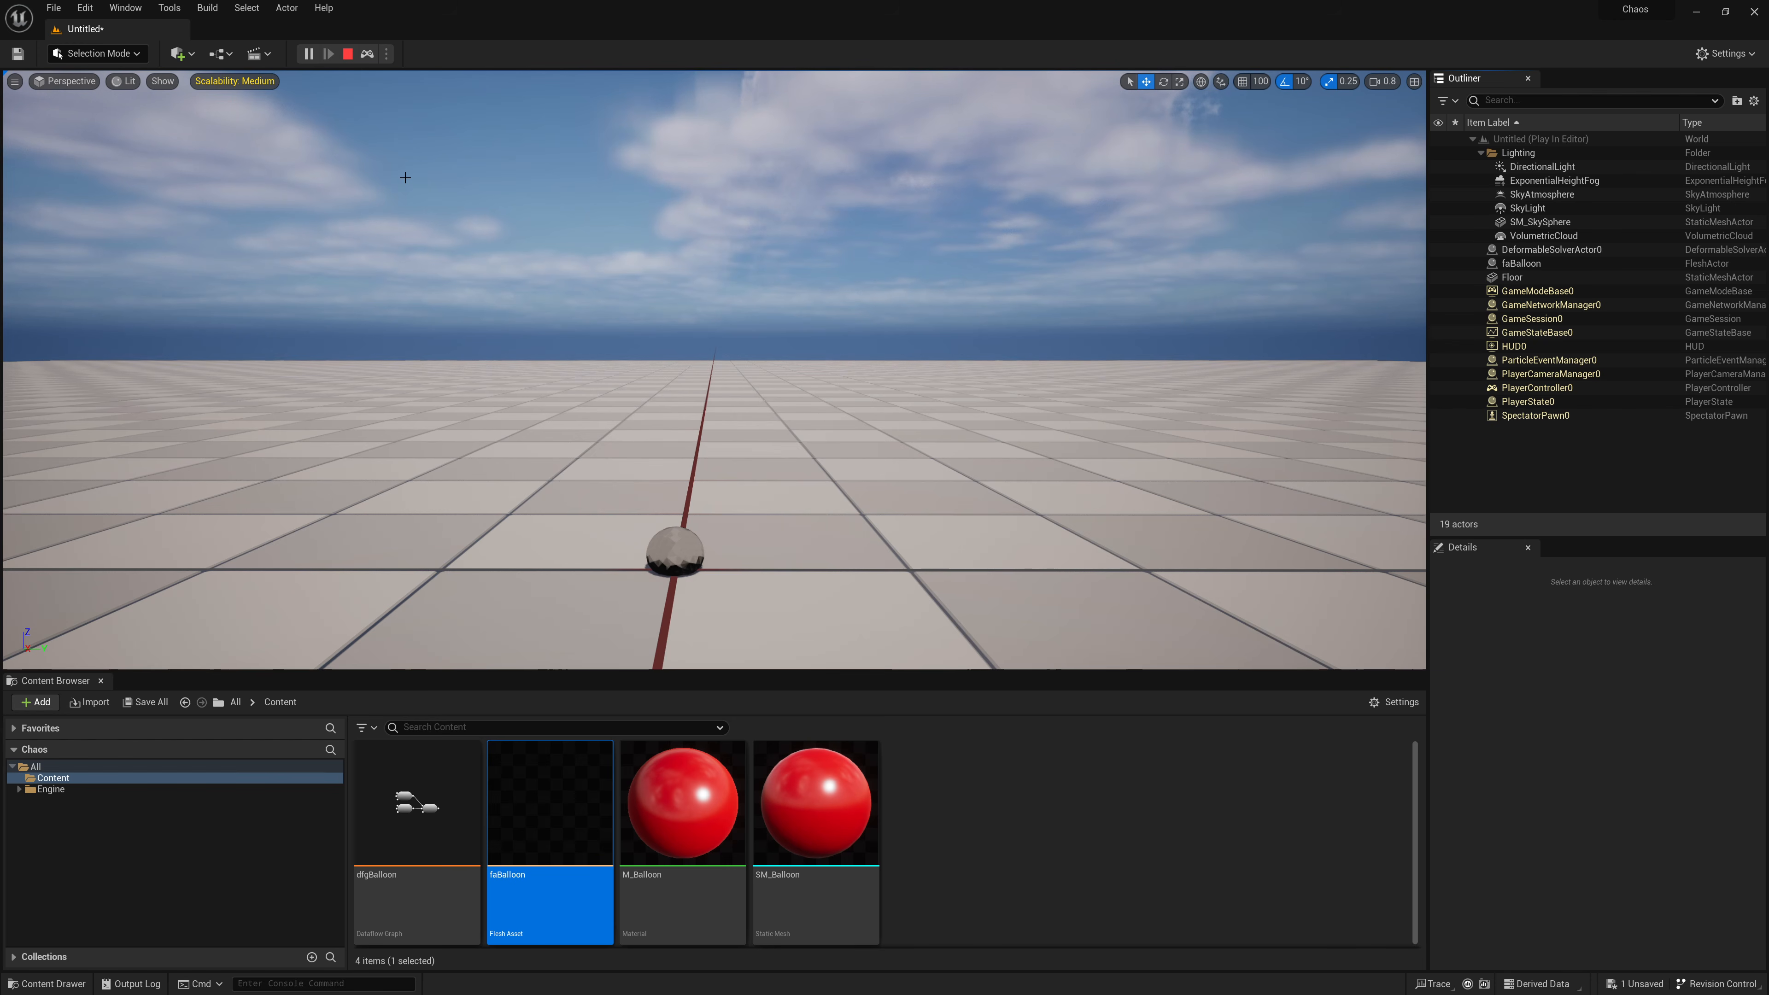
click(348, 53)
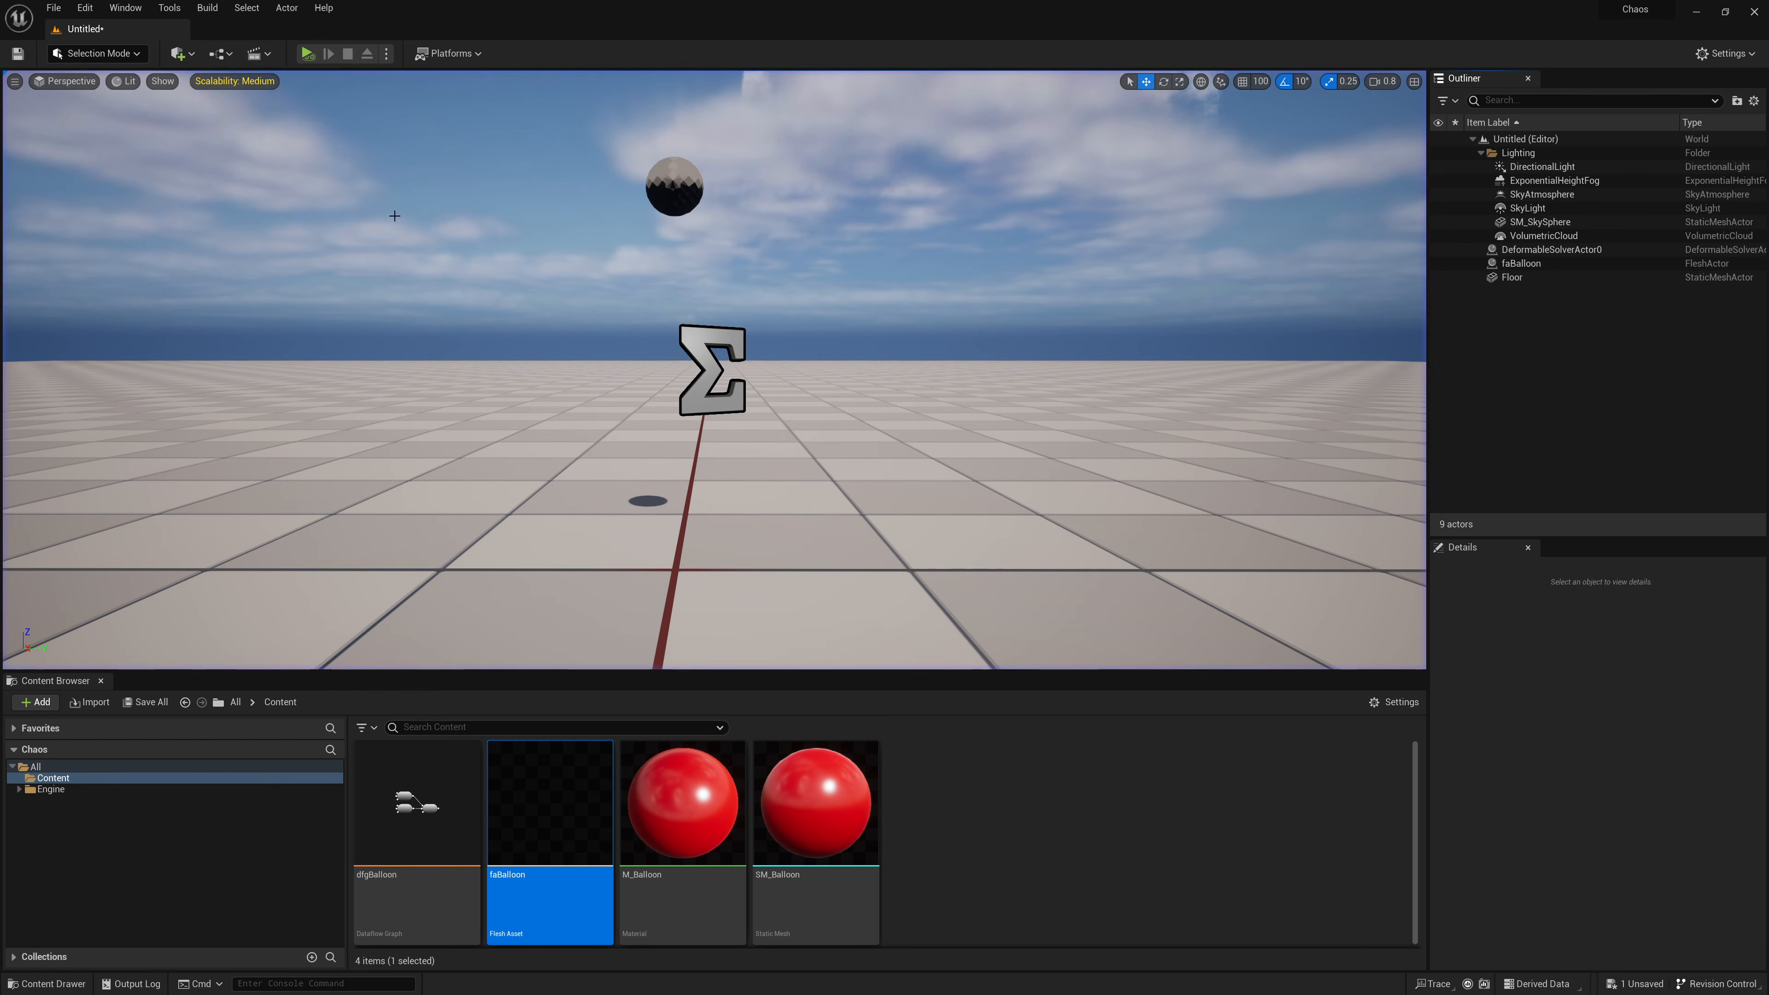
click(386, 53)
click(418, 168)
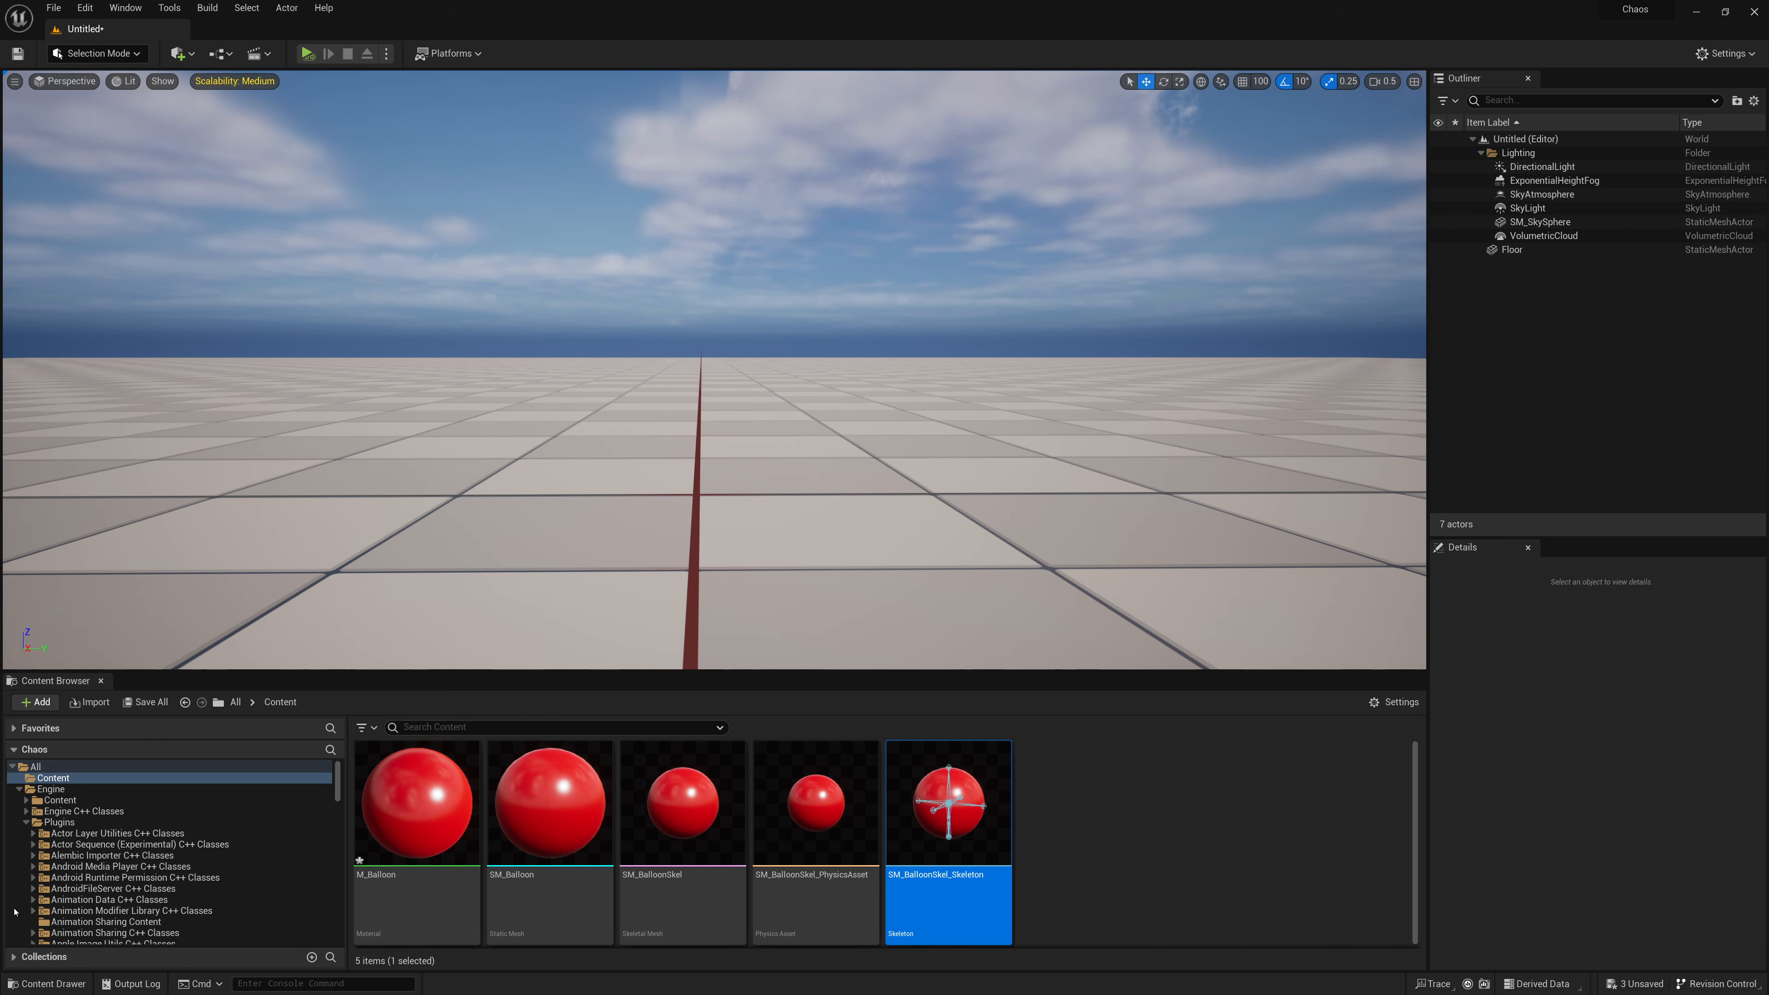
Step: Open the SM_BalloonSkel_Skeleton asset and inspect the root bone and its joints from an angled view
double_click(955, 862)
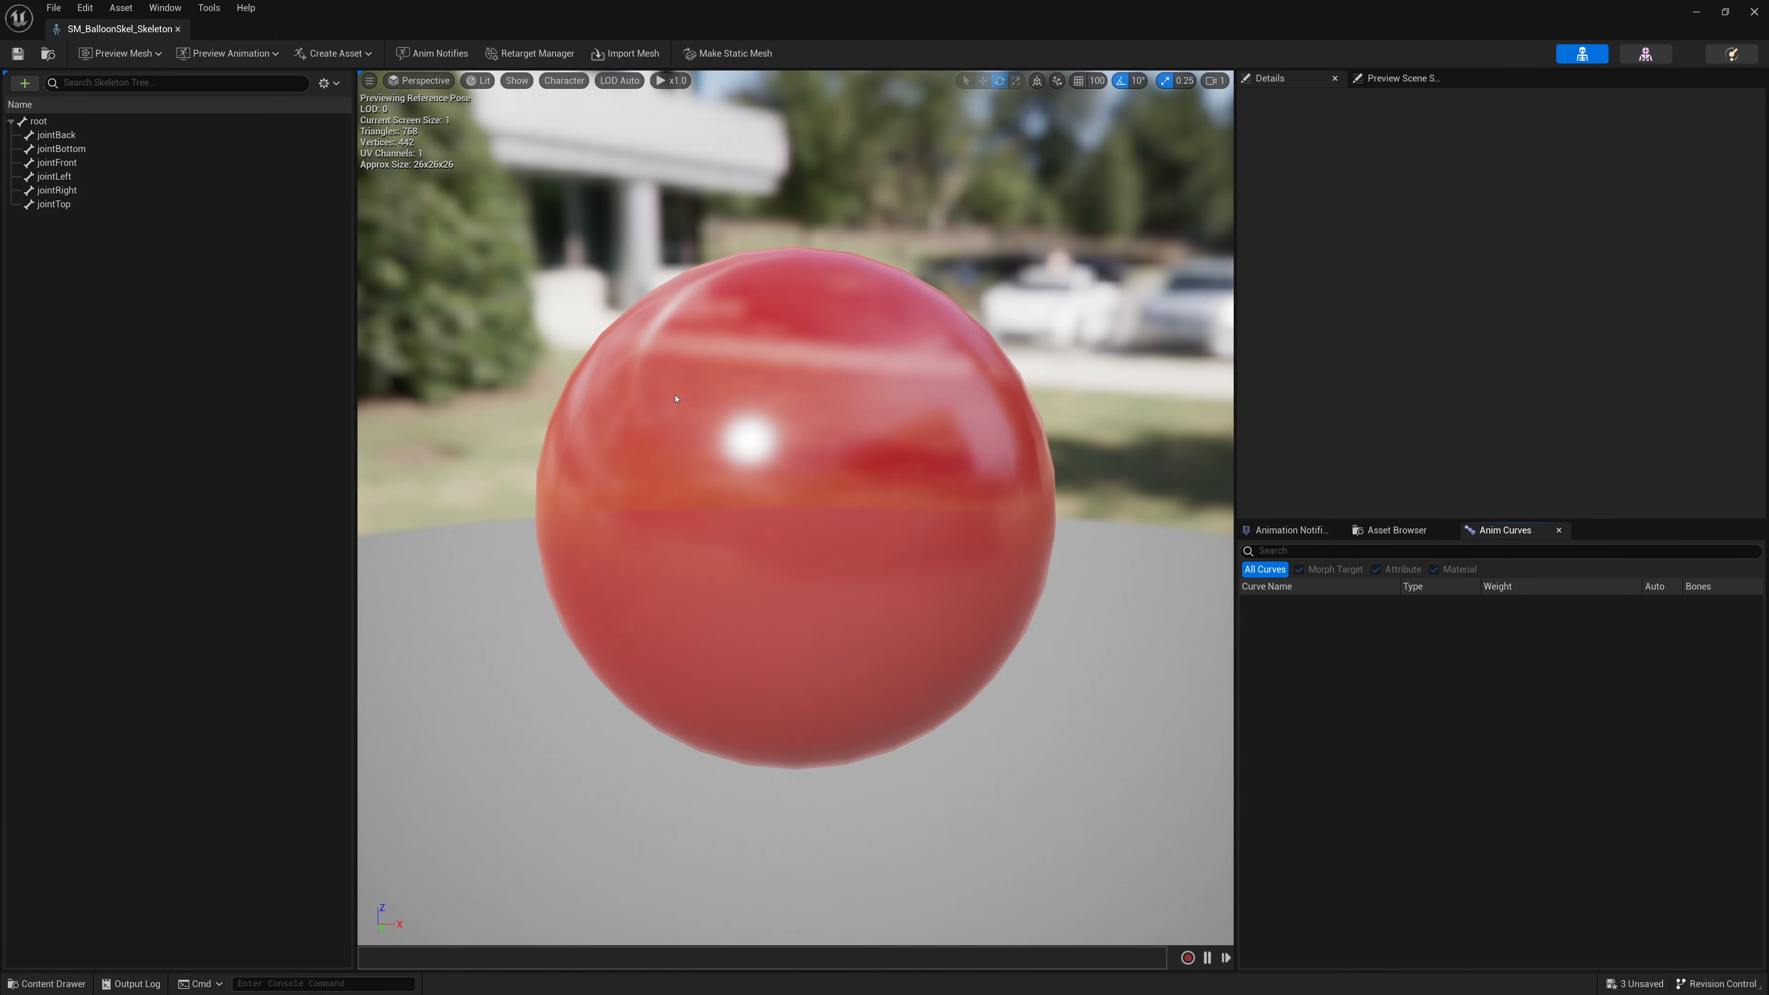
click(42, 121)
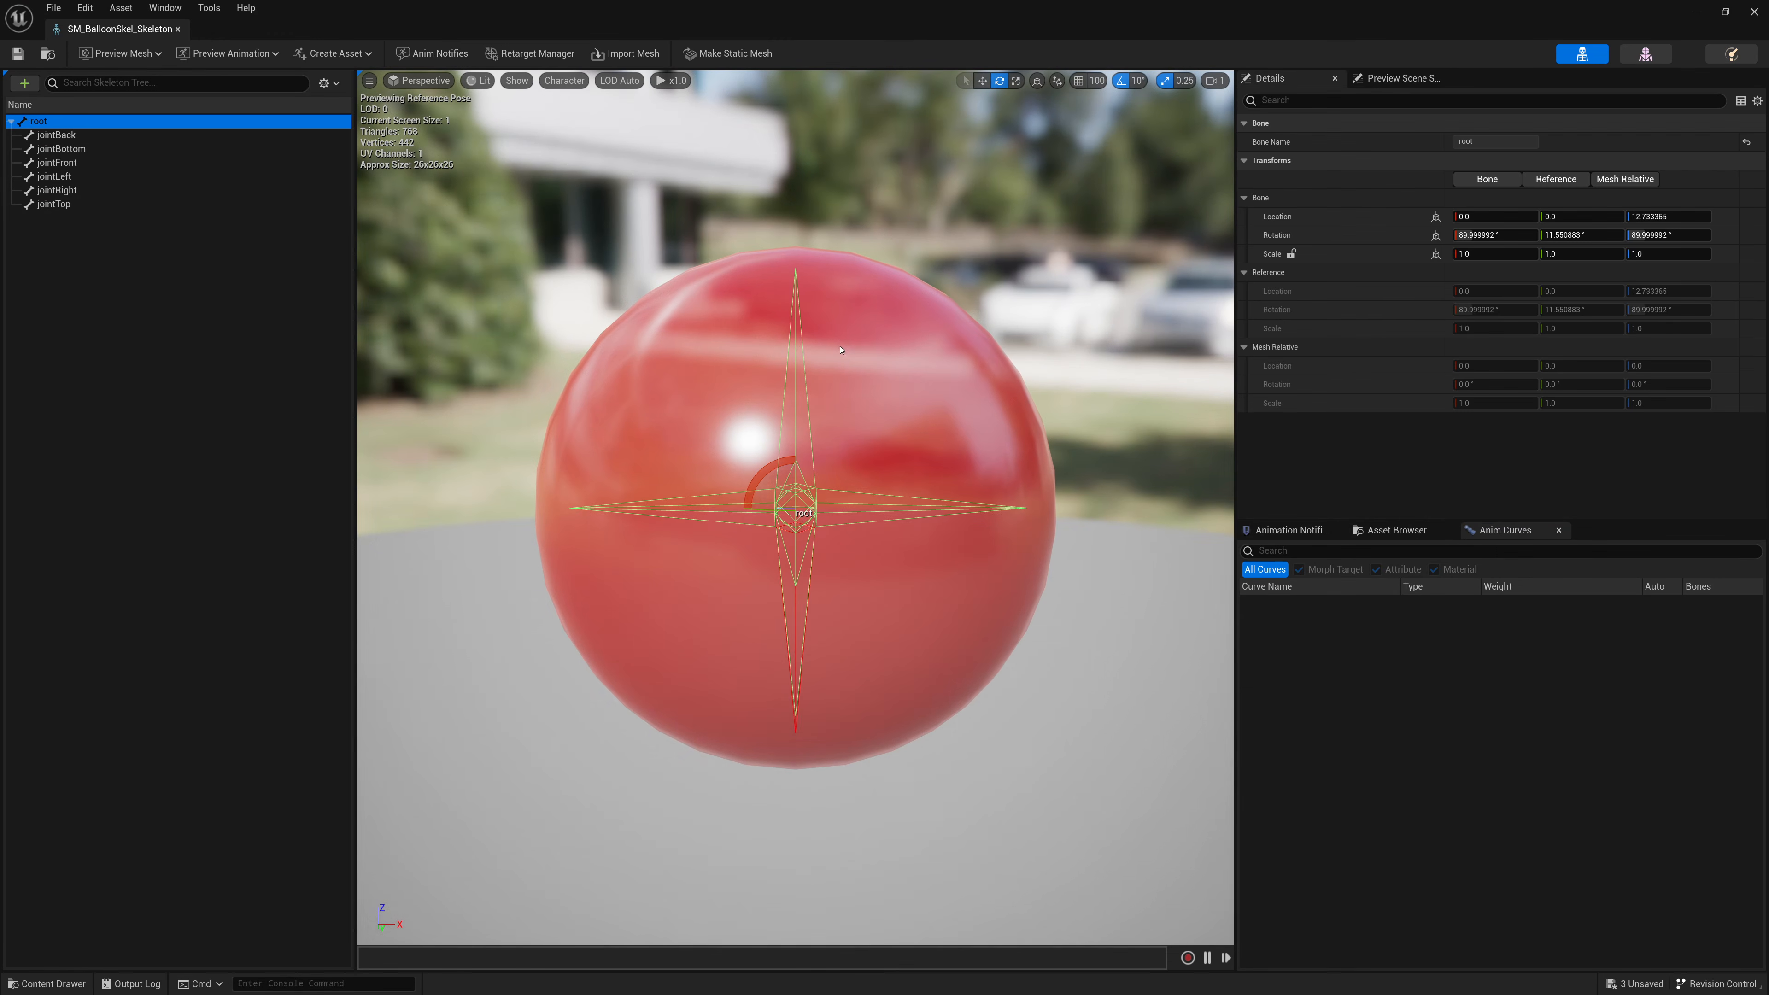
drag(840, 349, 869, 263)
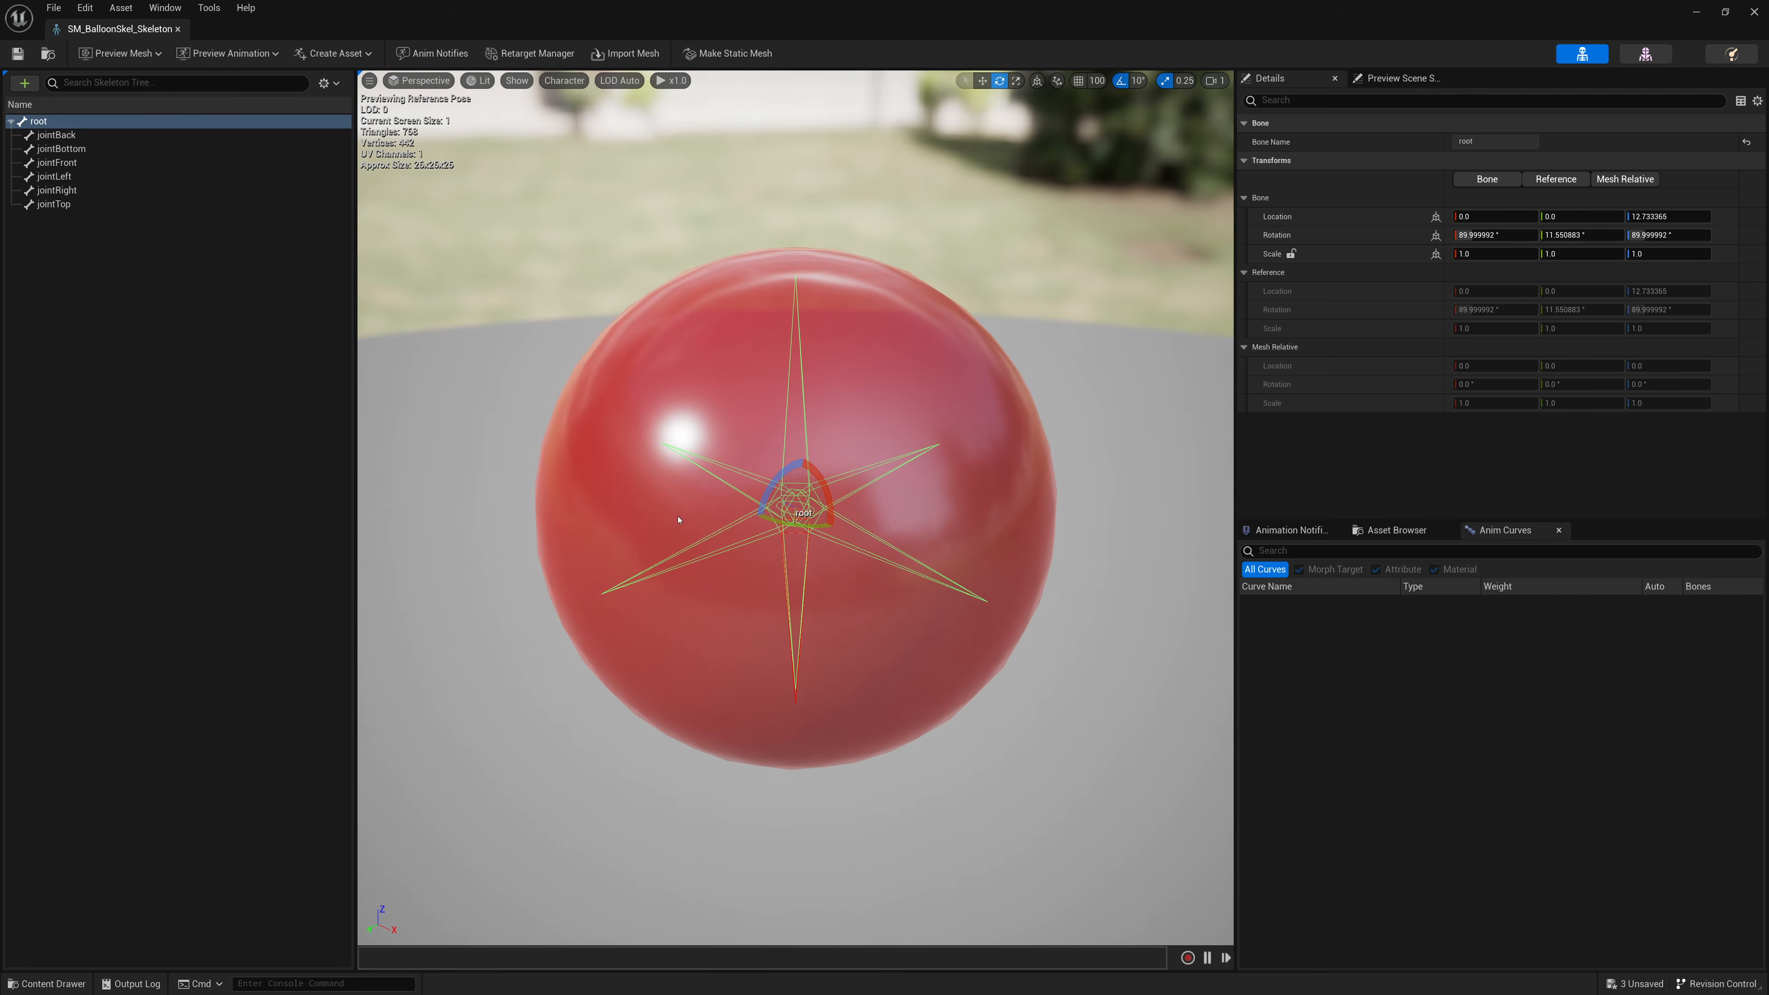
click(81, 149)
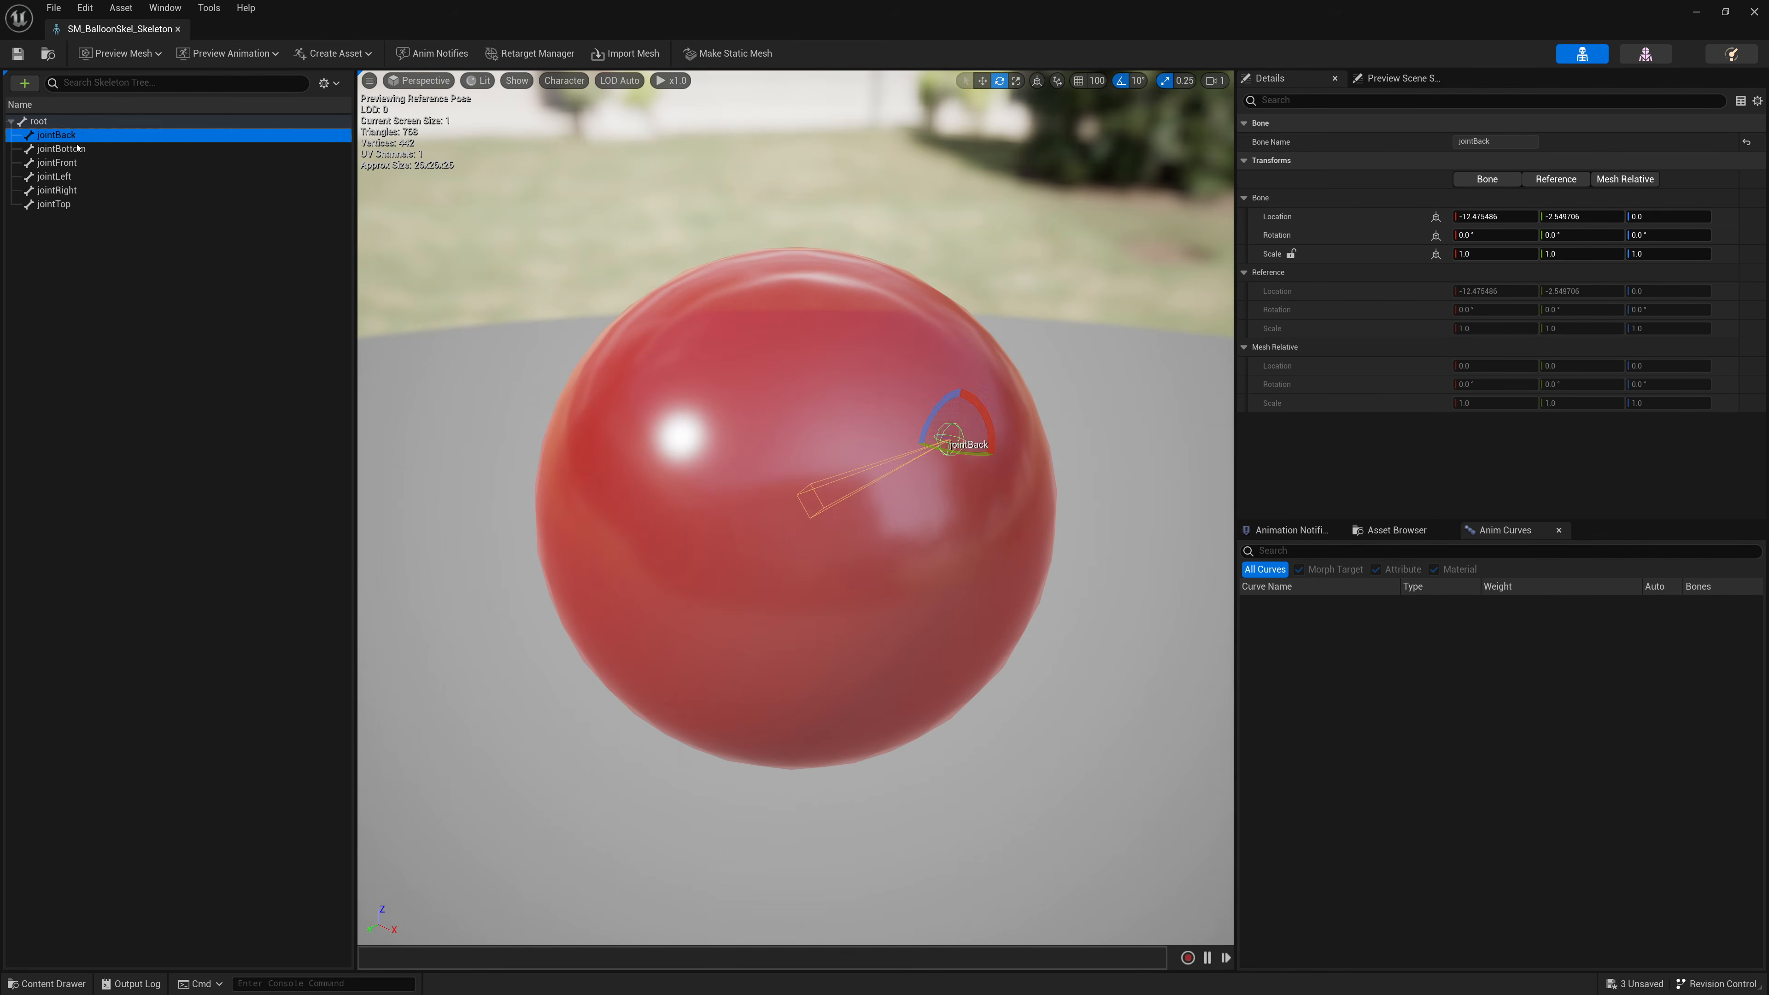
key(Down)
key(Down)
key(Down)
key(Down)
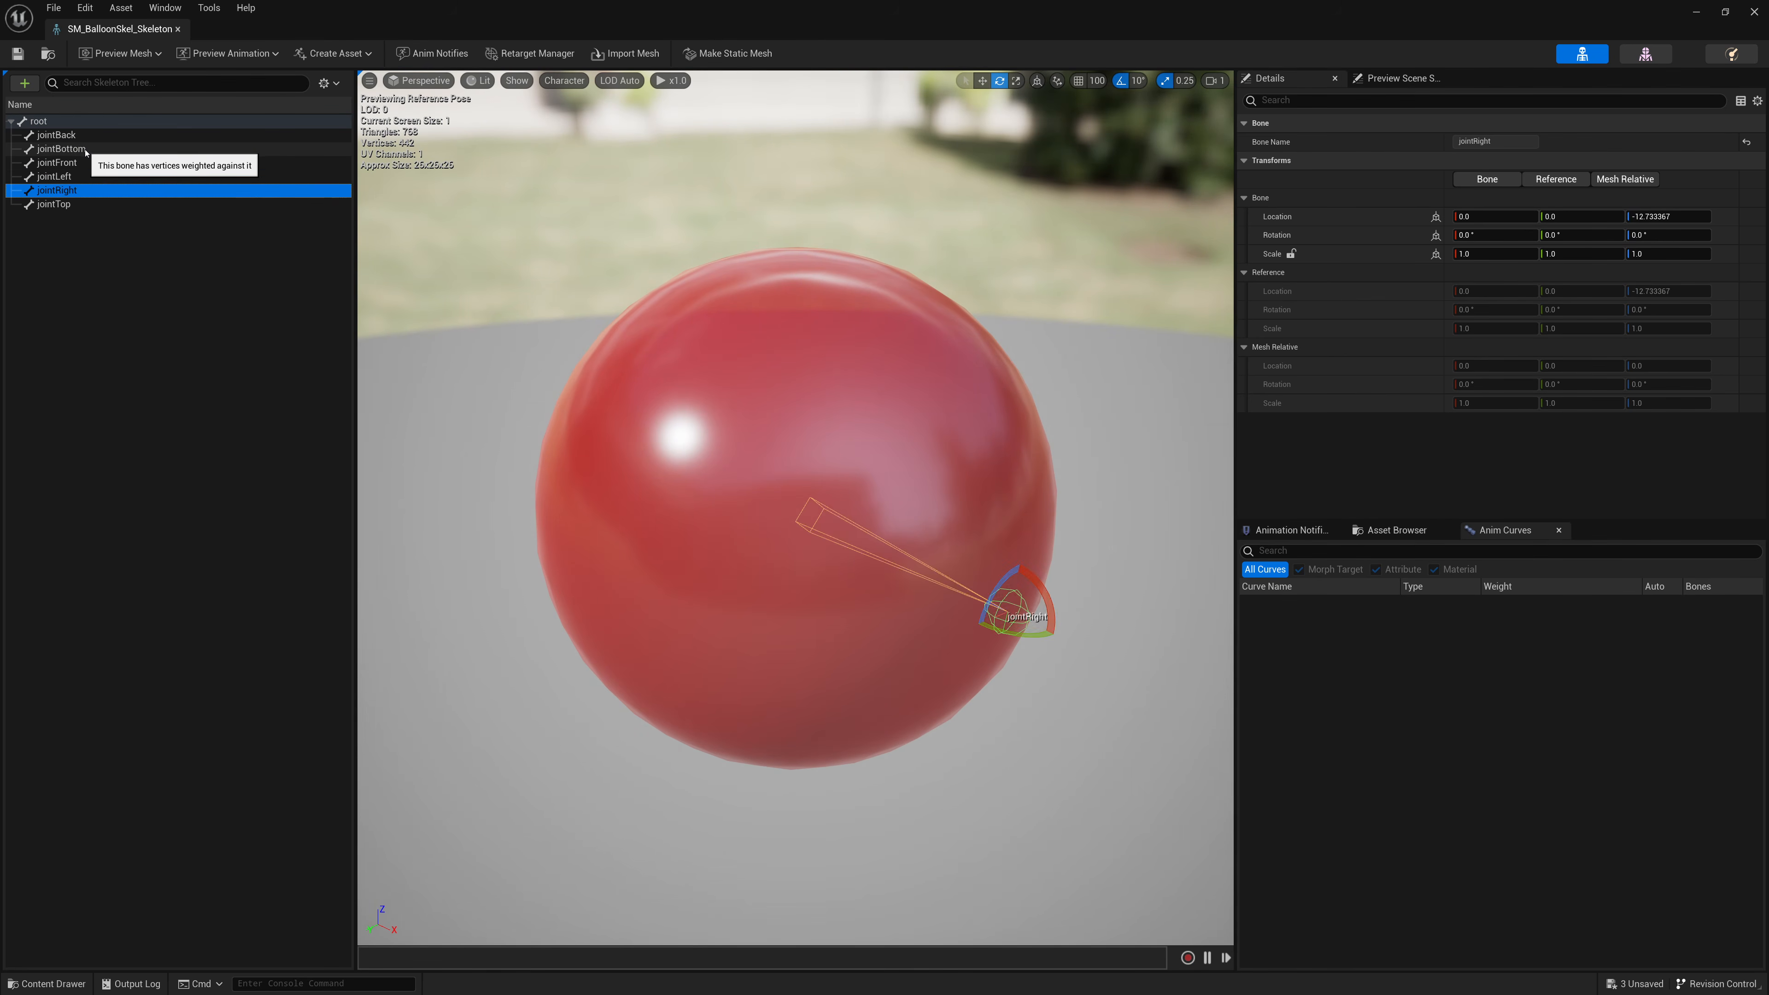
Step: Try moving the jointTop bone down into the sphere to test the skin deformation, and undo the move
key(w)
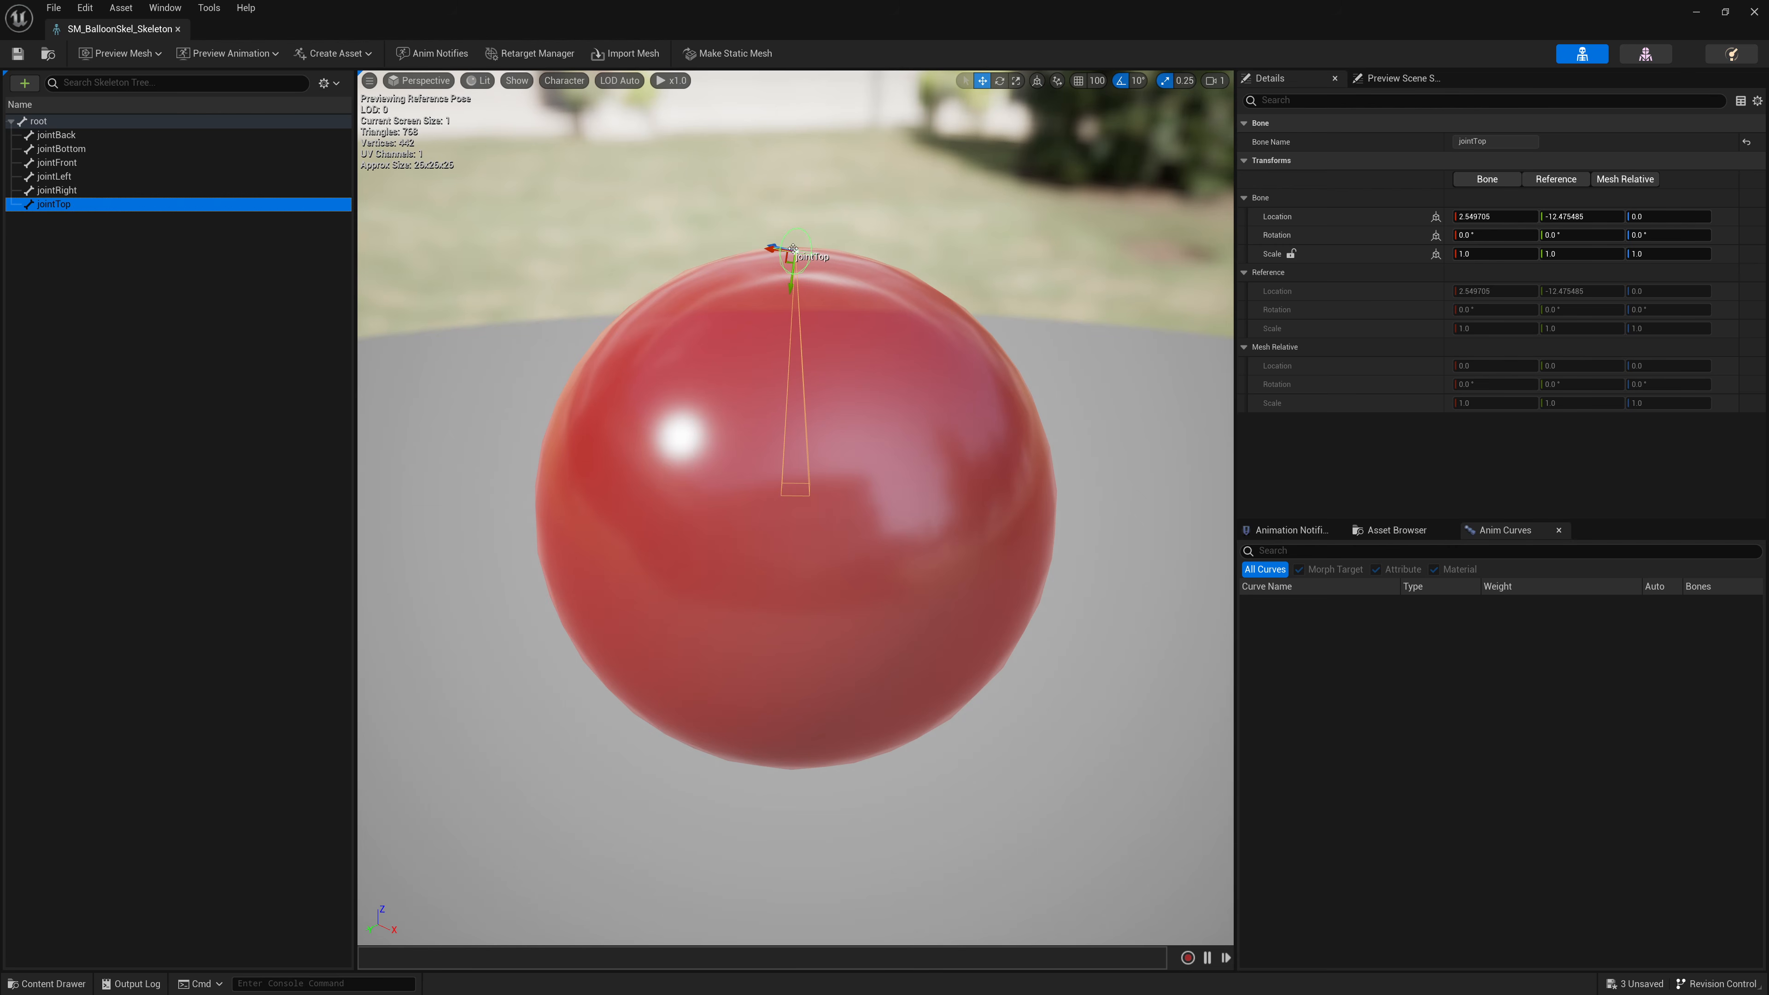
drag(794, 249, 794, 413)
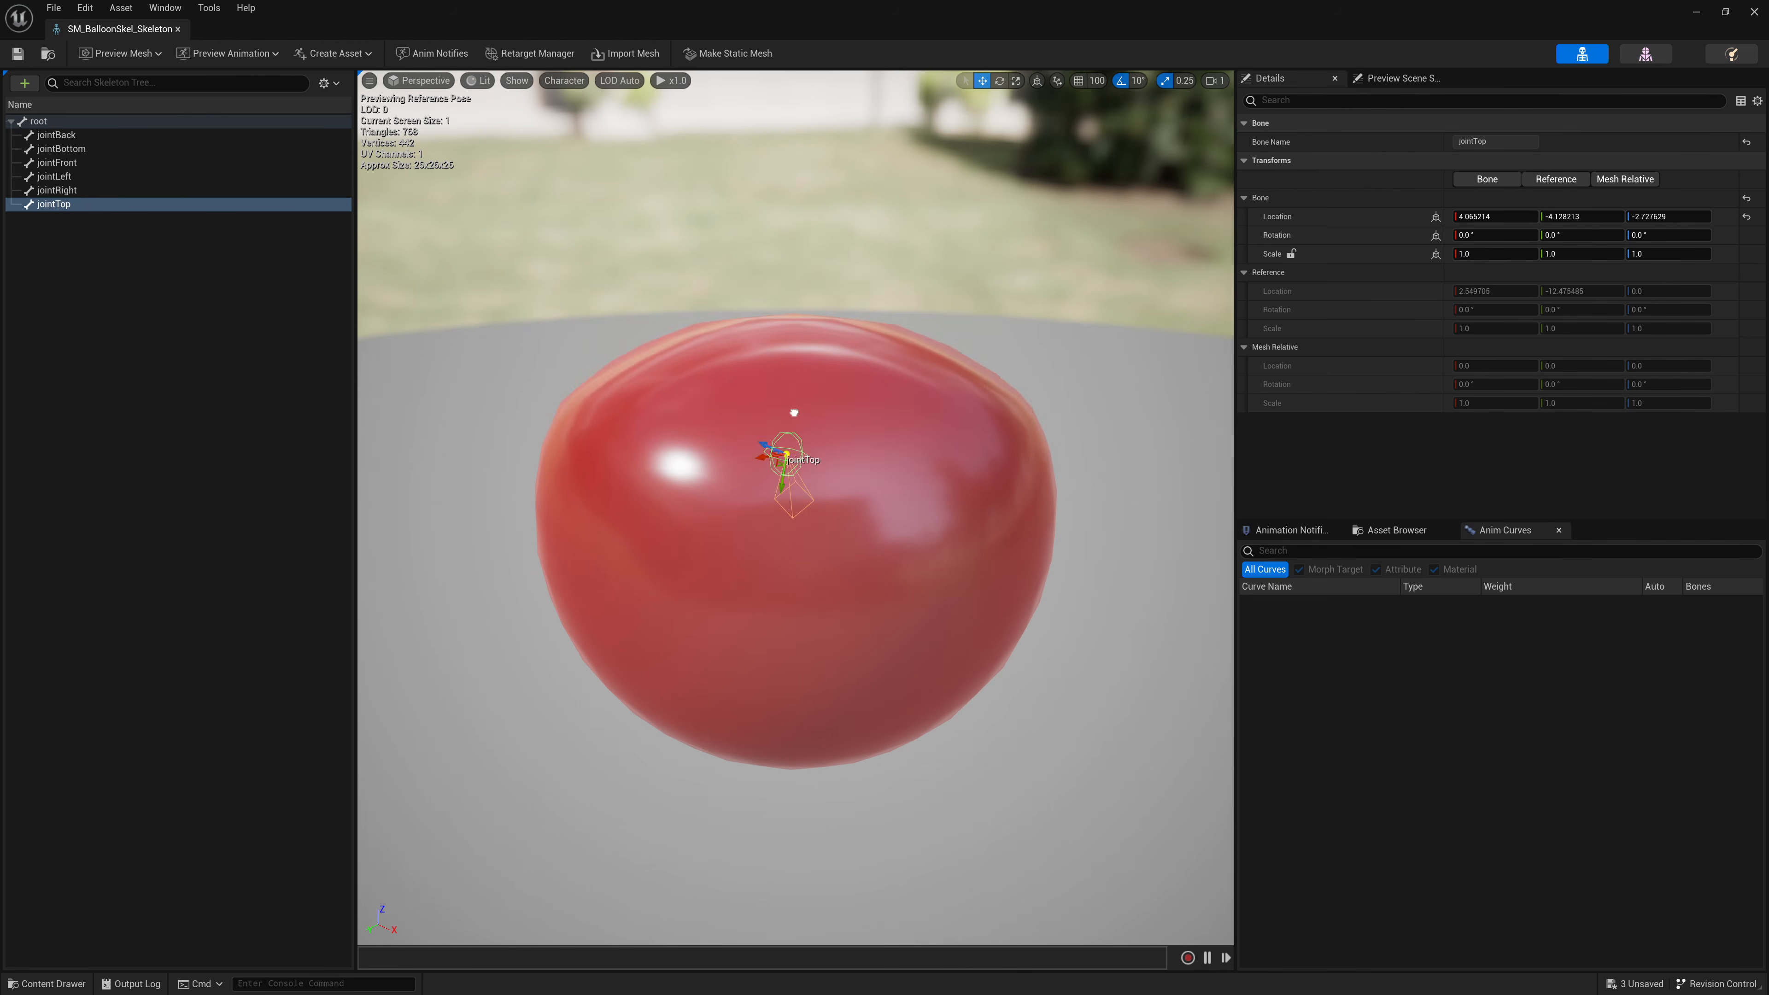
key(ctrl+z)
Step: Try pulling the jointBack bone inward toward the root bone, and undo the move
click(38, 120)
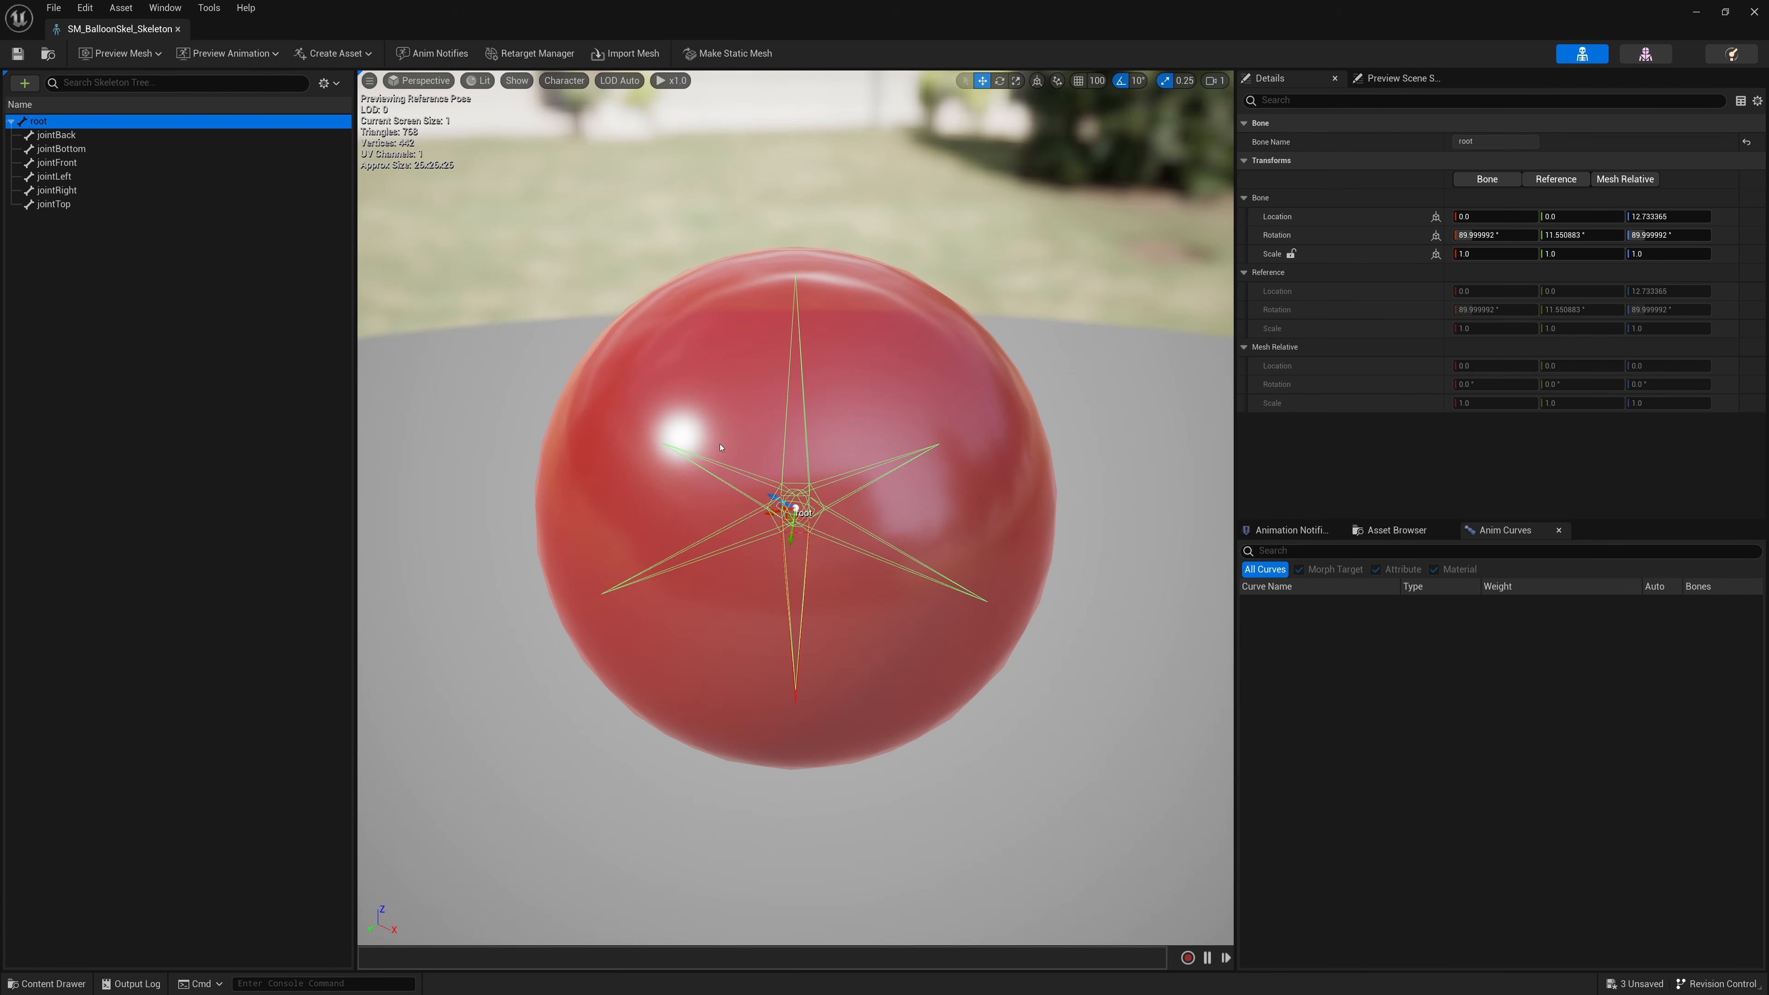
click(62, 135)
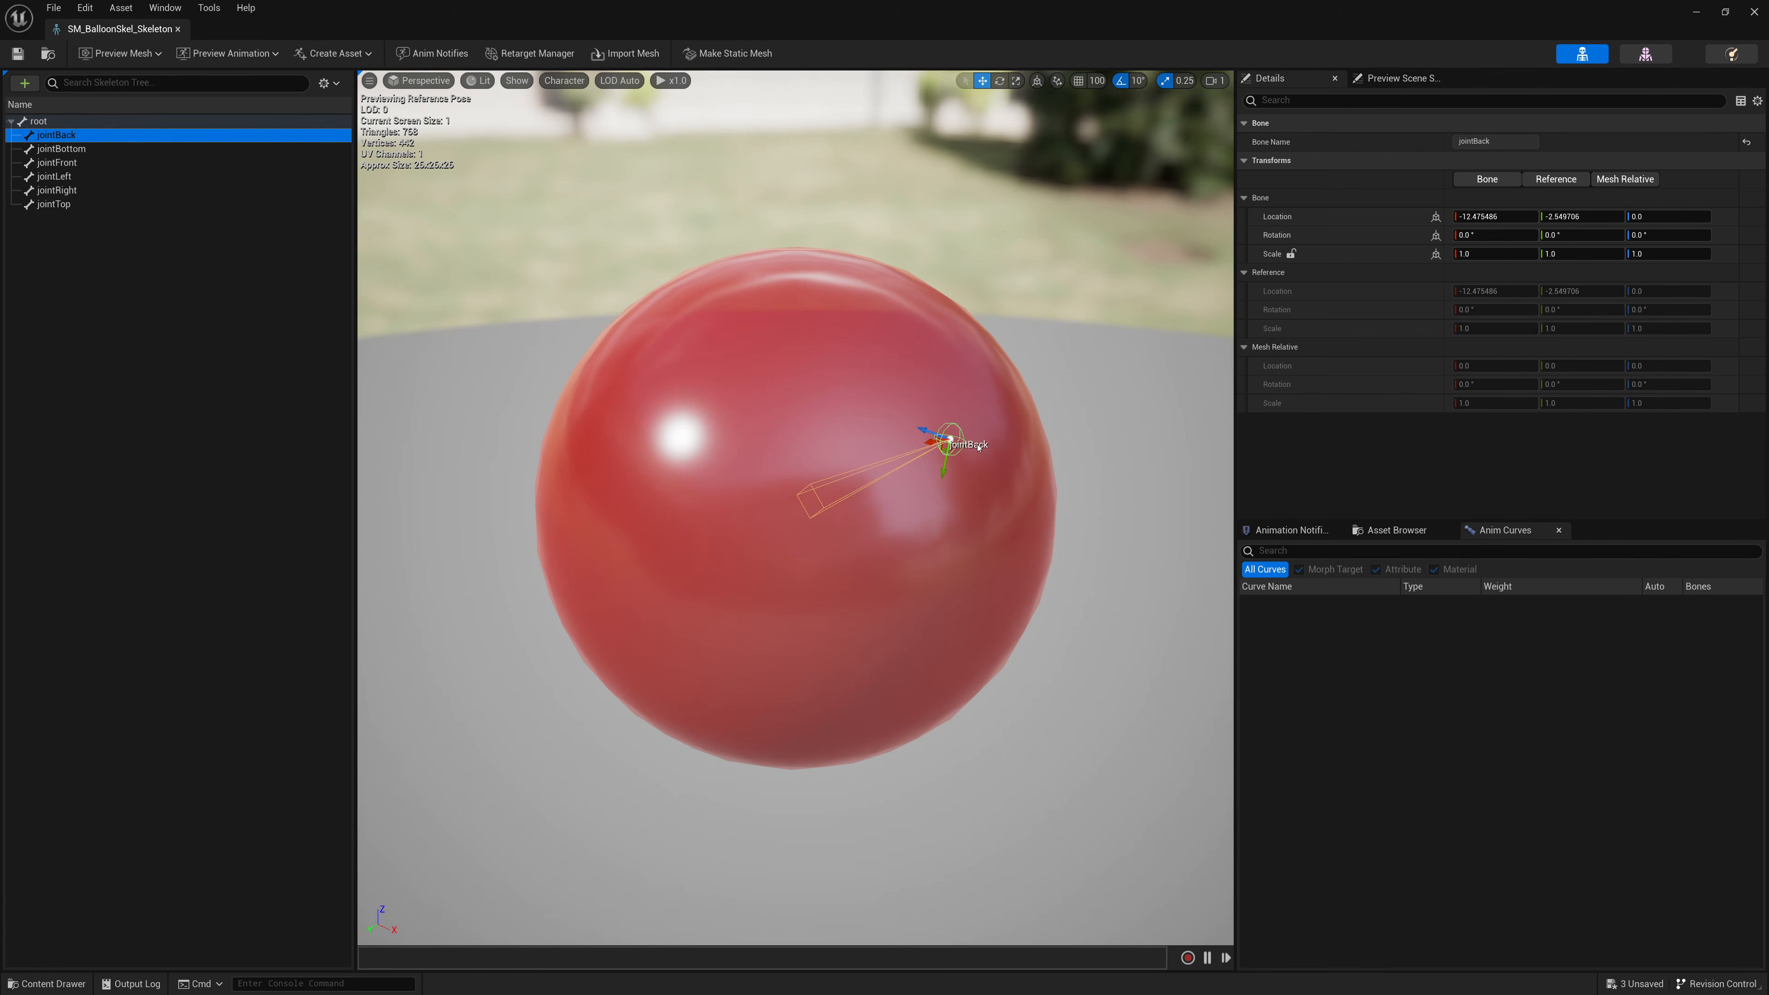
drag(933, 442, 850, 456)
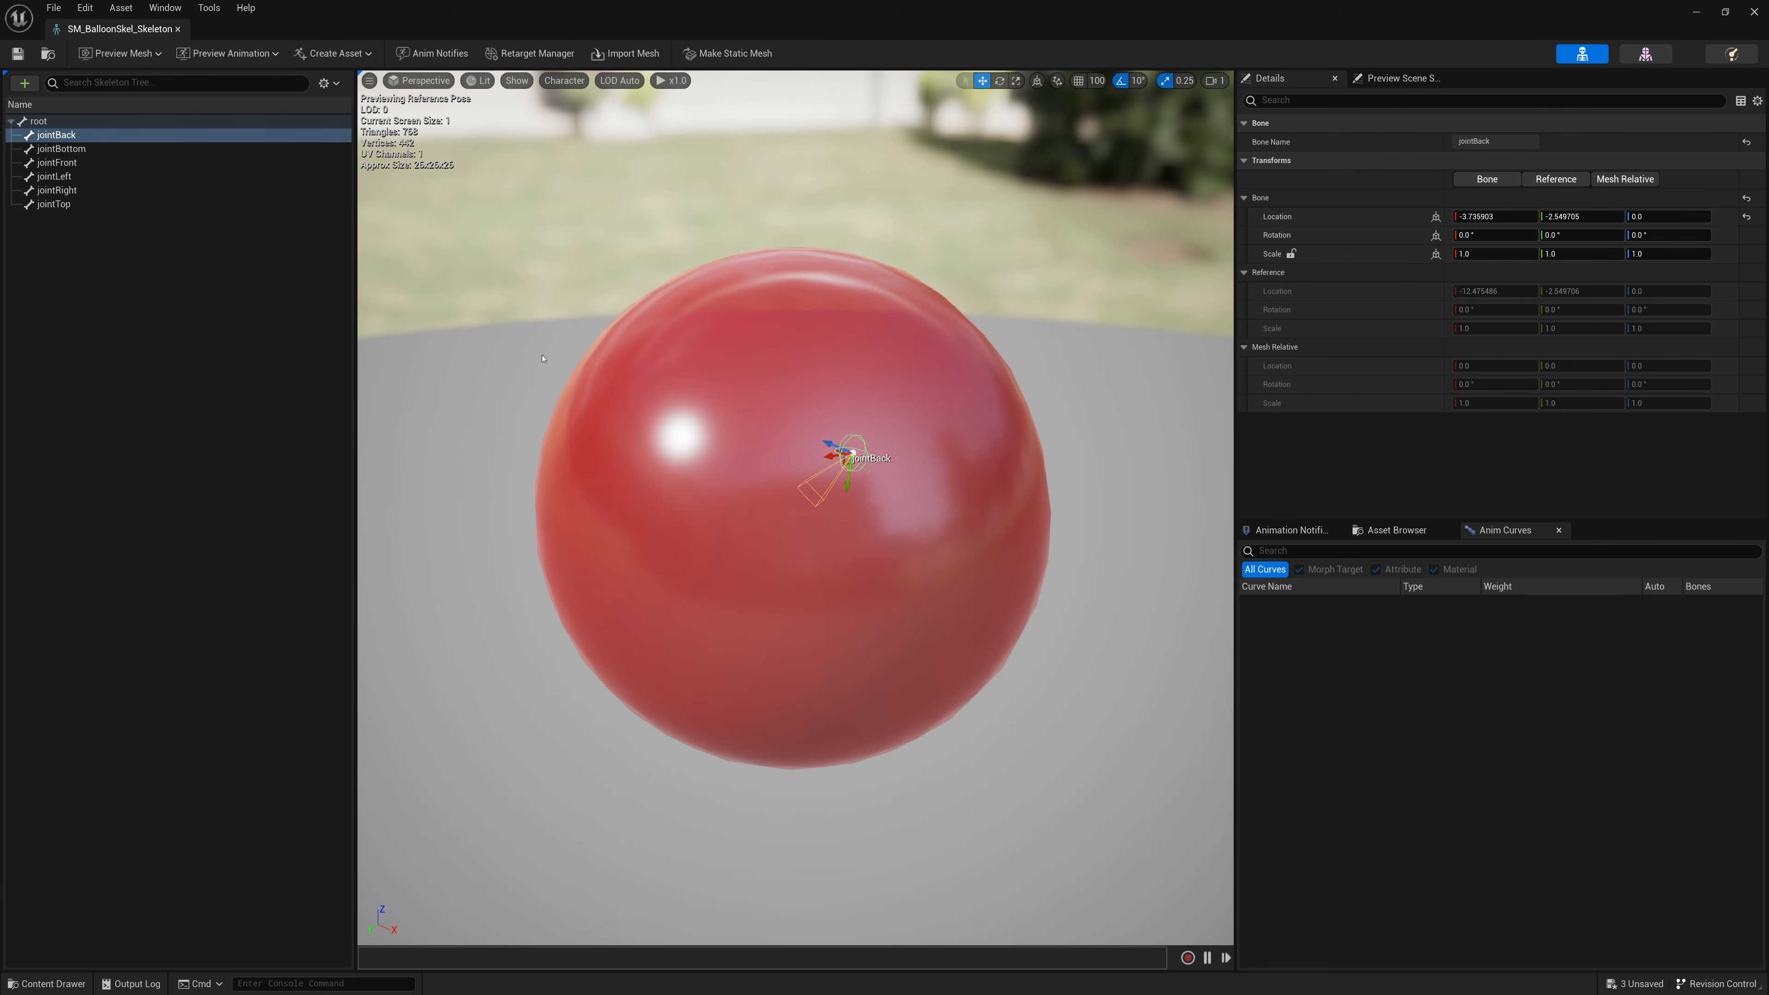
key(ctrl+z)
Step: Nudge the jointTop bone along its axis, undo that translation, and reselect the root bone
click(54, 204)
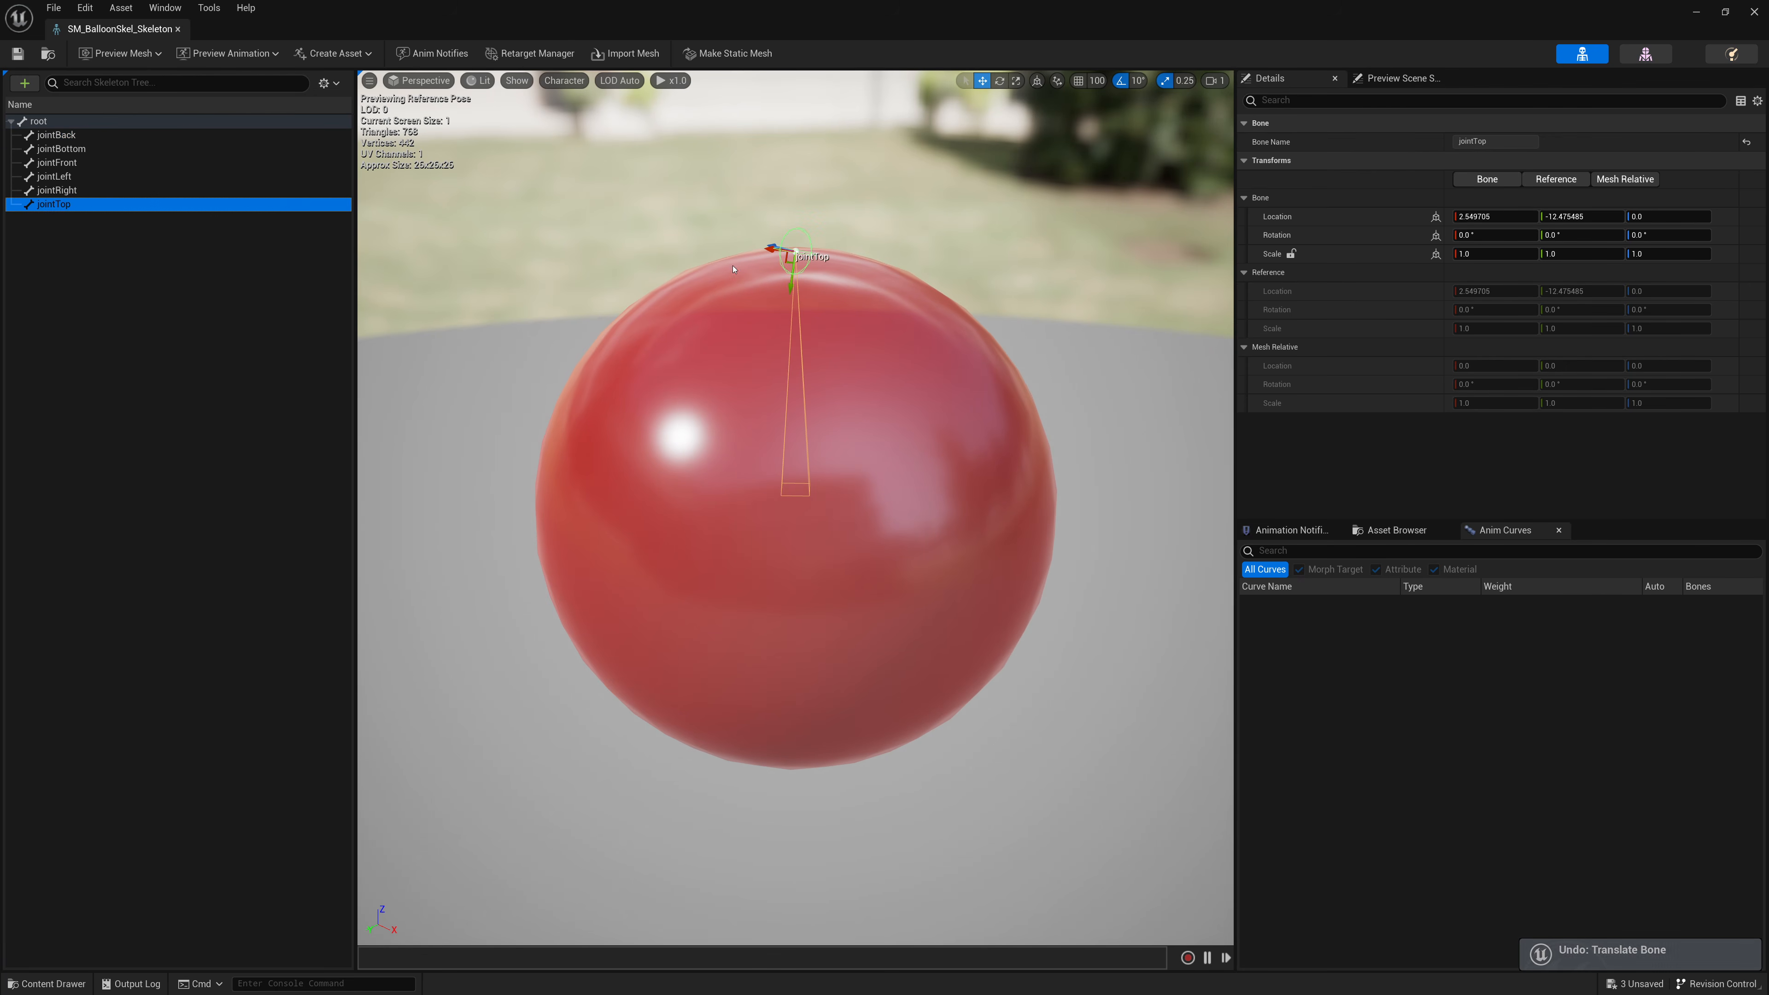
mouse_move(792, 279)
mouse_down()
mouse_move(789, 439)
mouse_move(792, 265)
mouse_up()
key(ctrl+z)
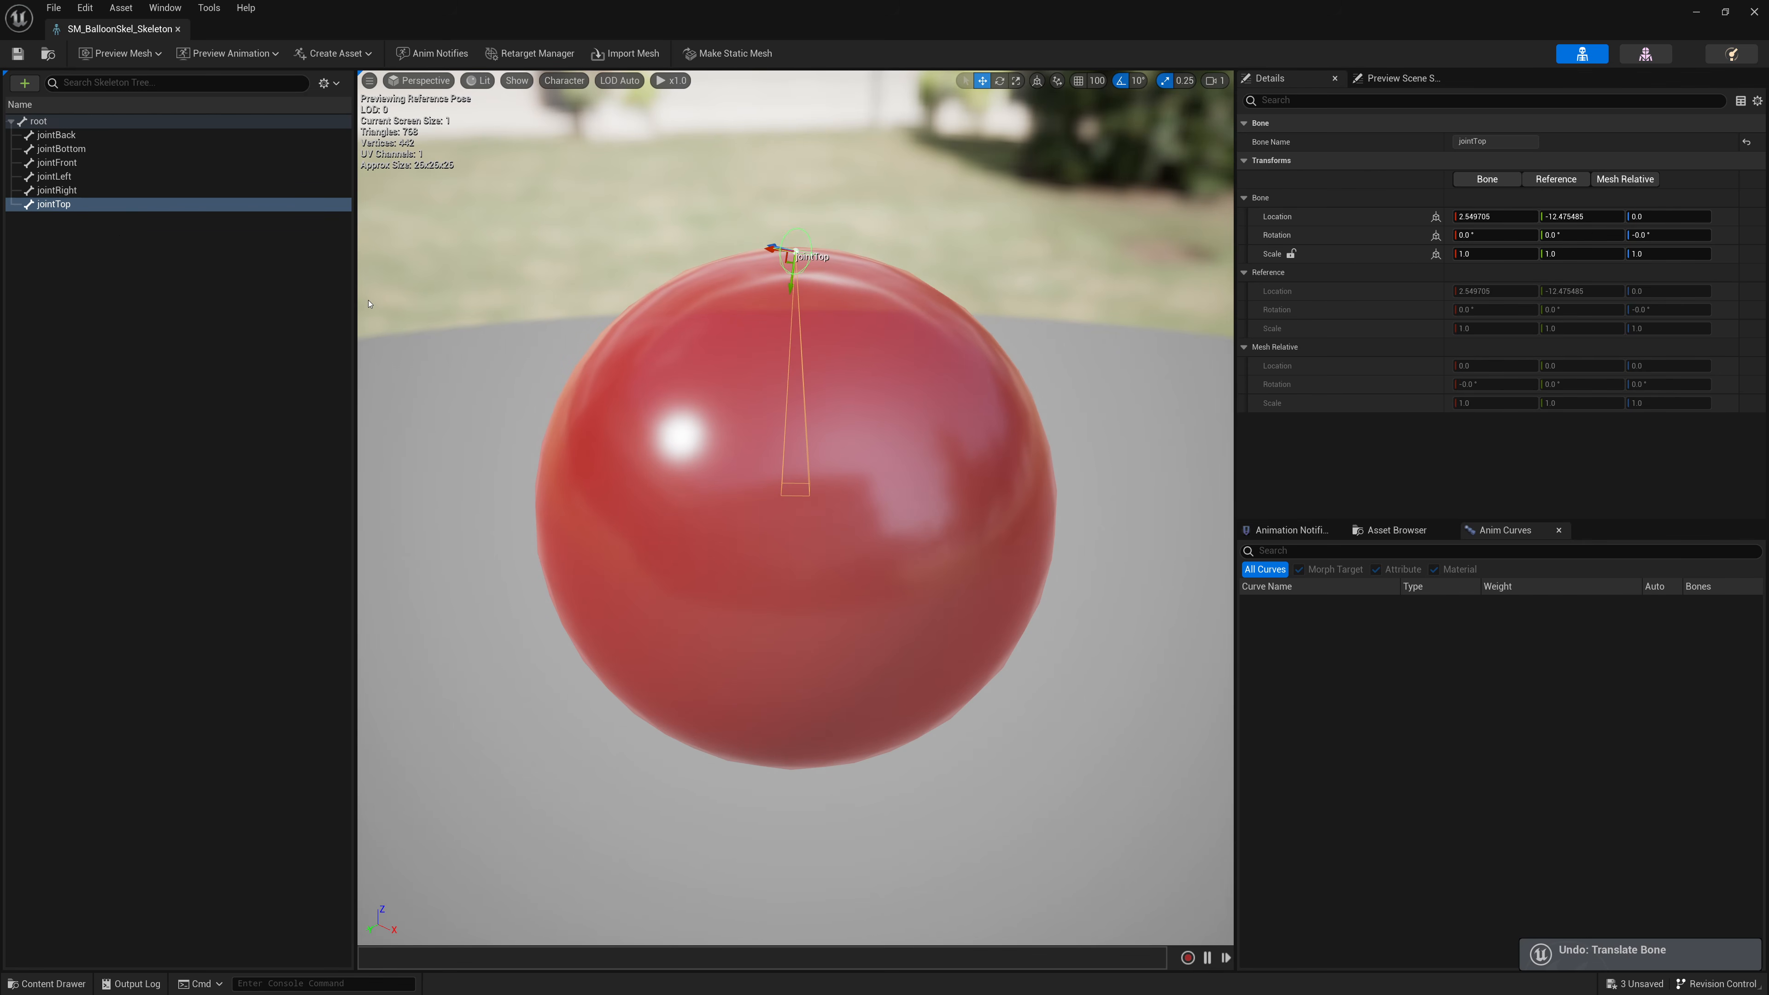
click(114, 122)
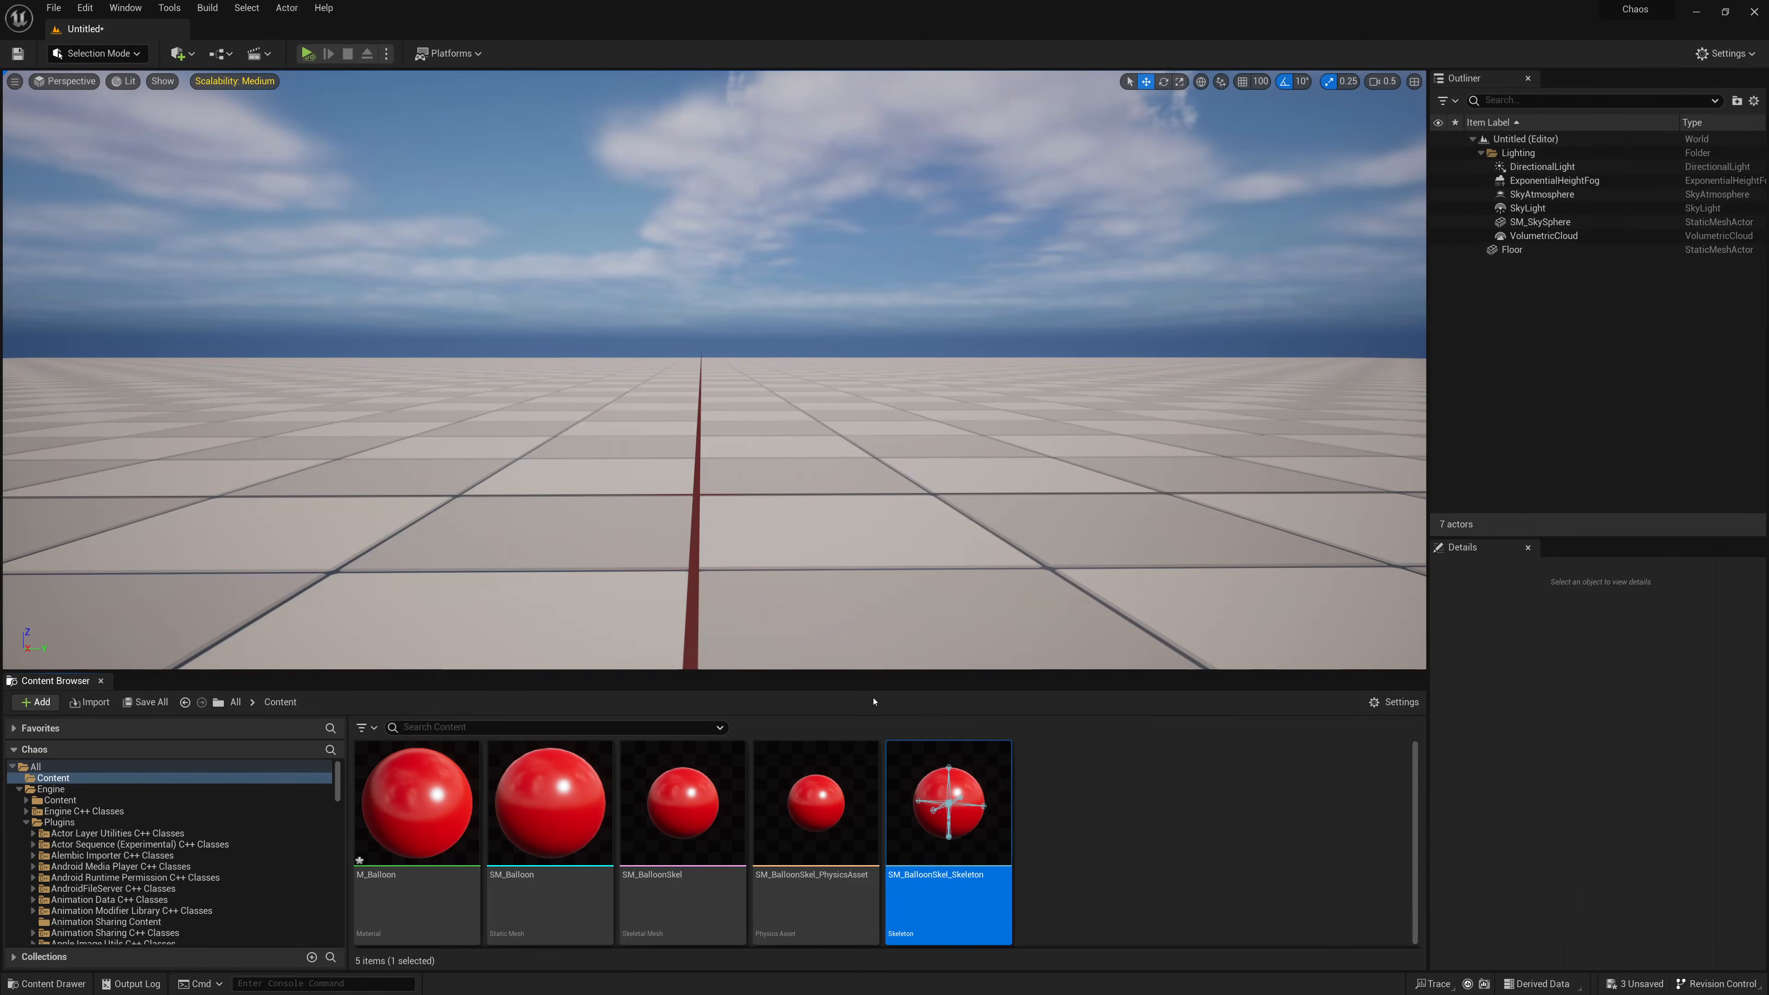
Step: Place SM_BalloonSkel_Skeleton in the level, clear the details filter, and reset the actor's location to the world origin
drag(949, 808, 685, 575)
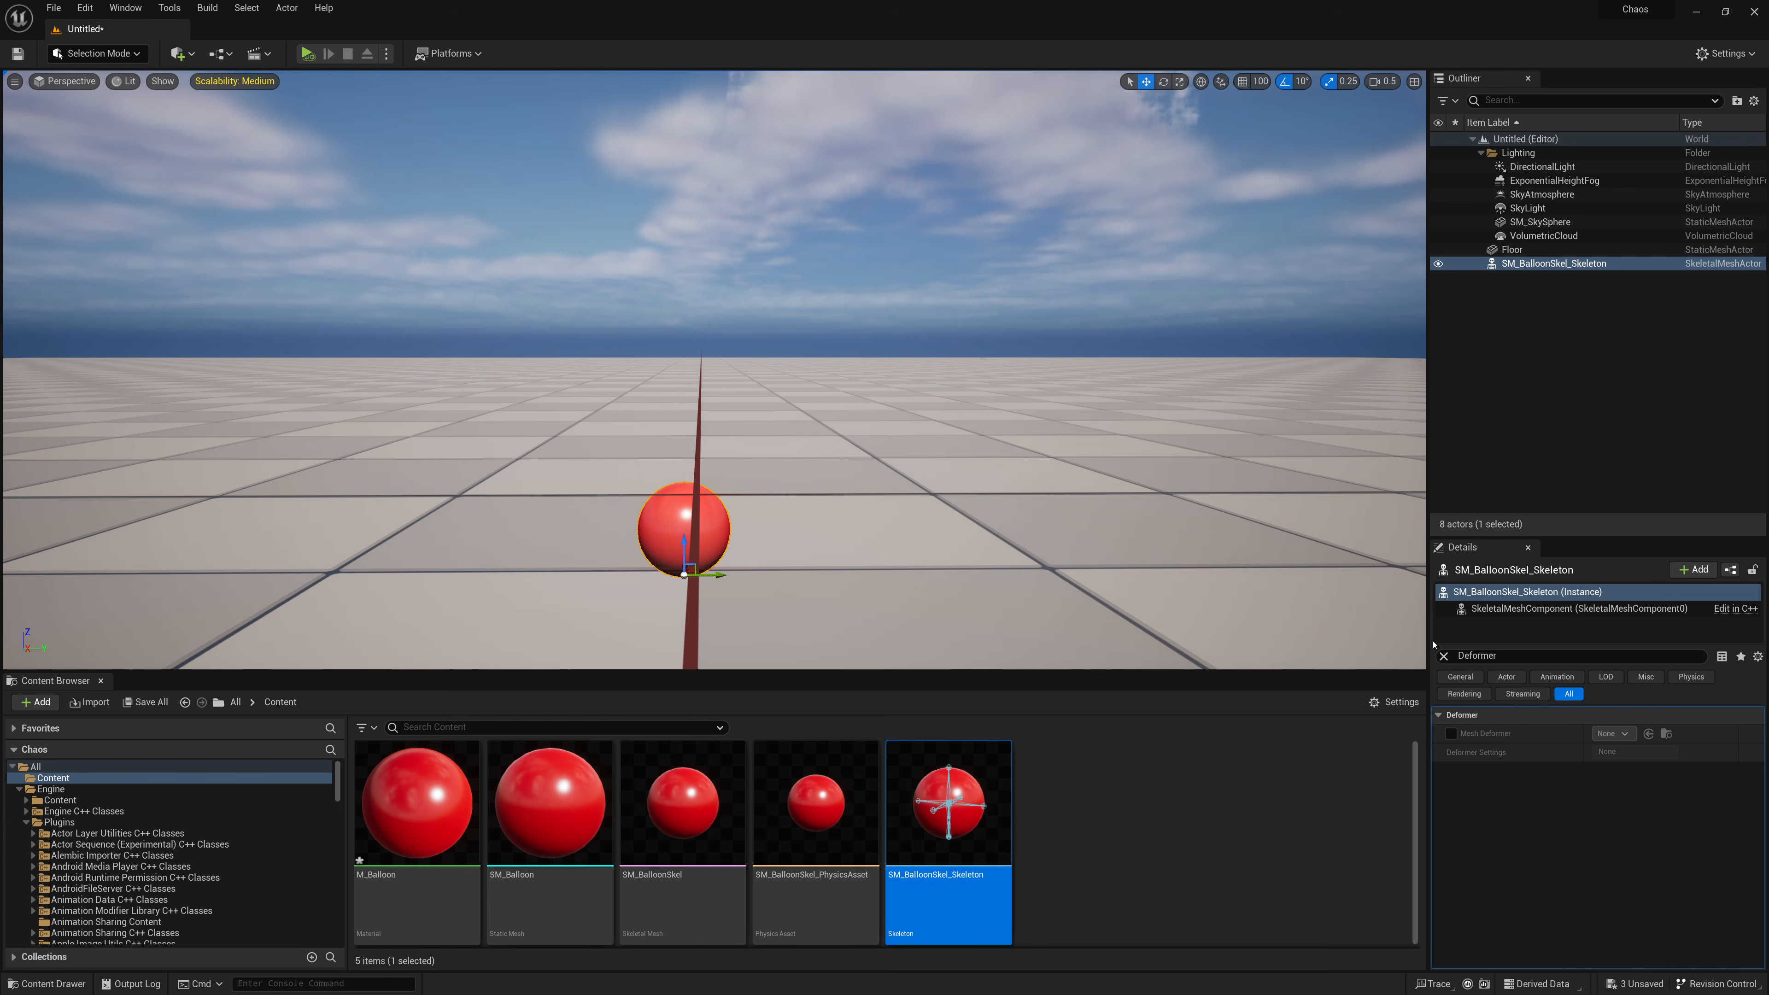
click(1444, 656)
click(1745, 733)
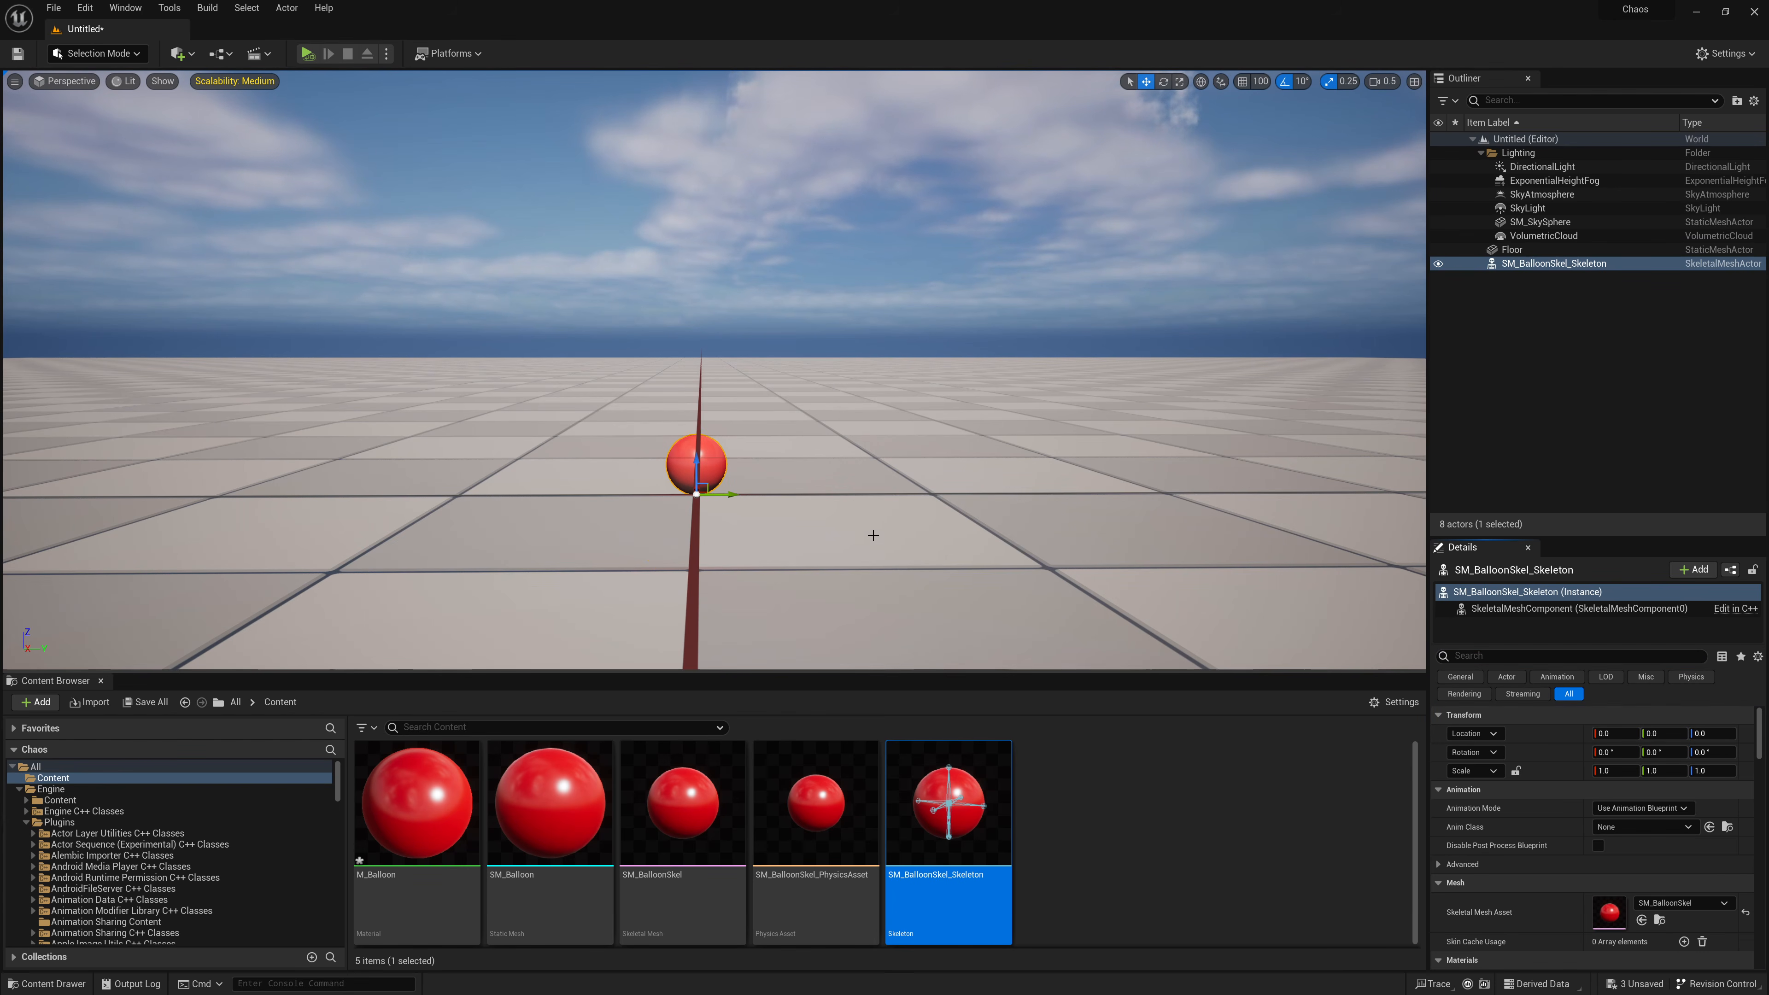
key(f)
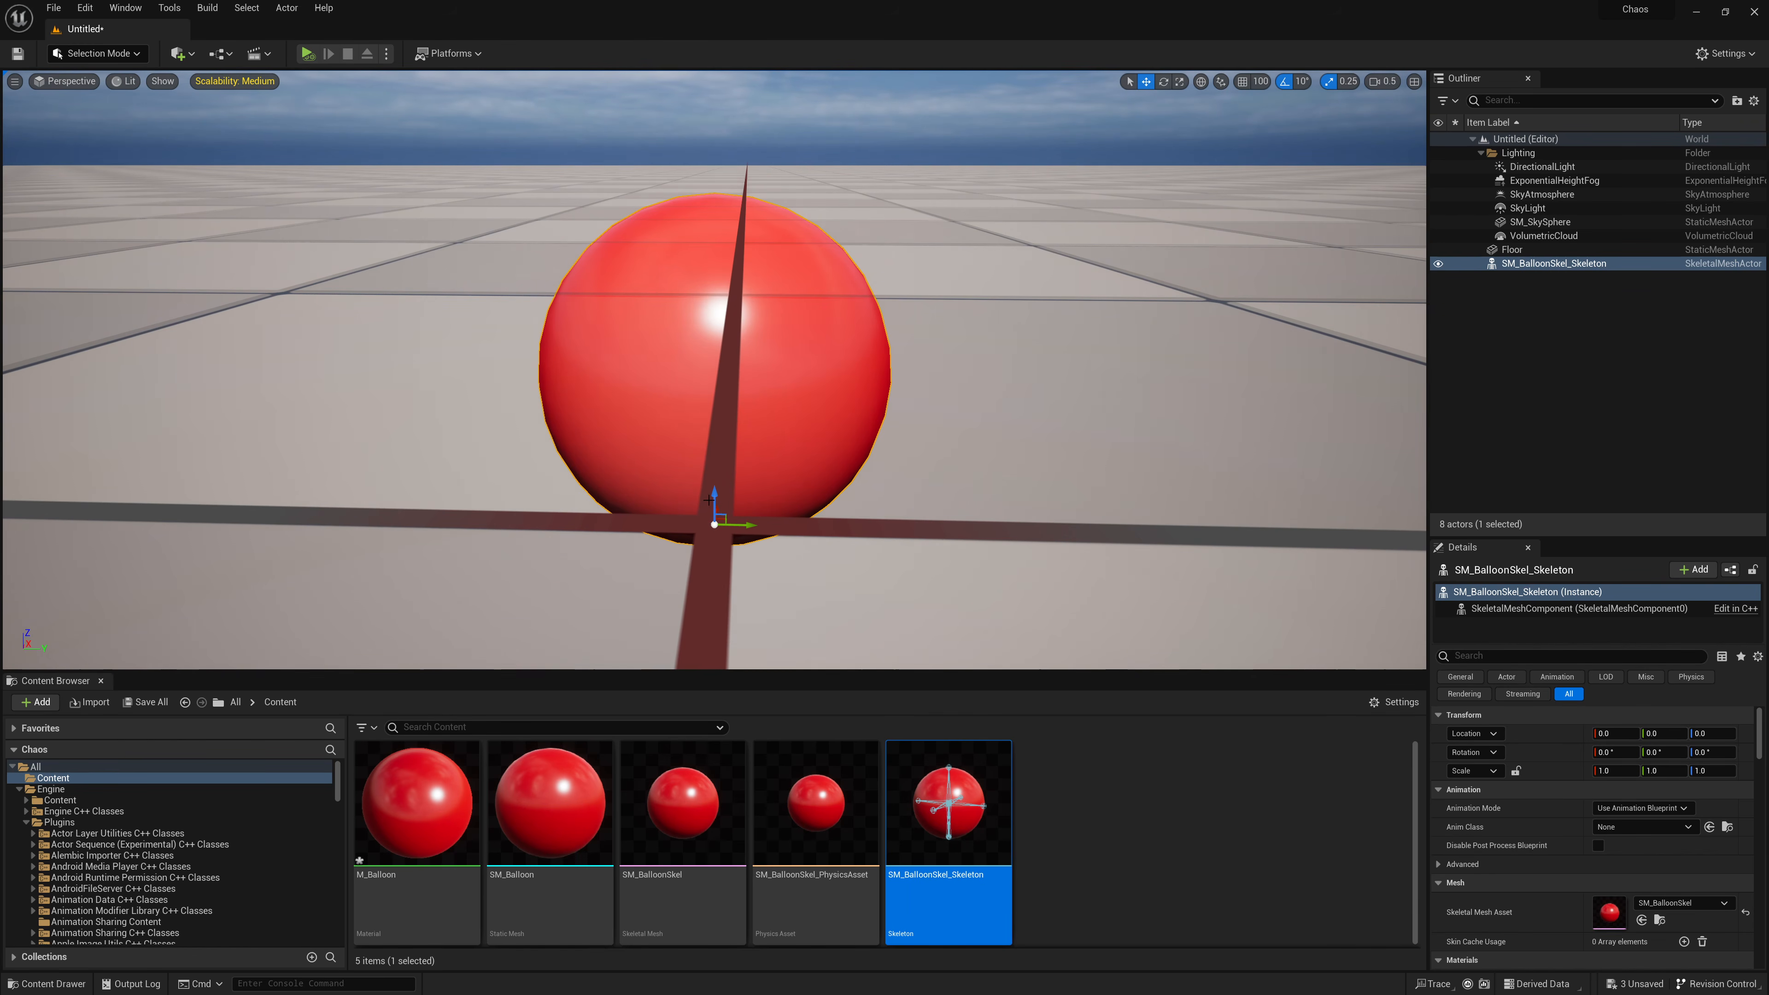
Step: Try raising the skeletal balloon slightly above the floor, and undo the move
drag(712, 496, 715, 458)
alt+drag(714, 459, 631, 475)
alt+right_drag(630, 475, 529, 460)
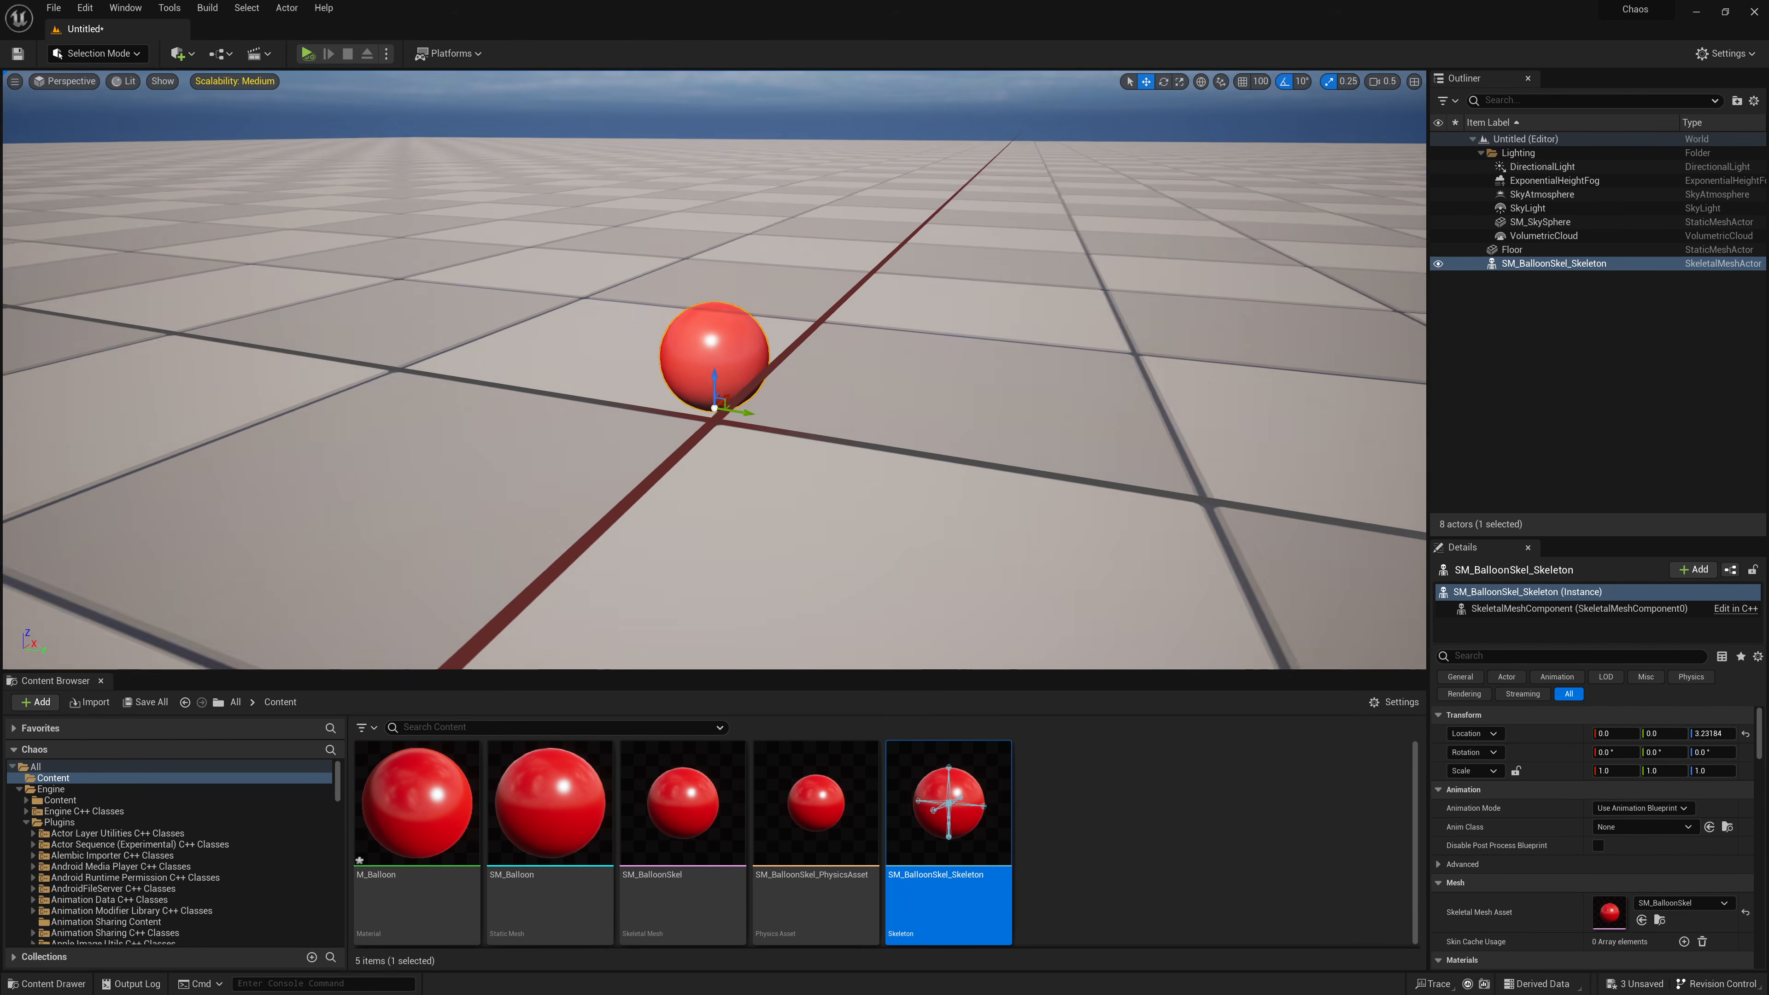
key(ctrl+z)
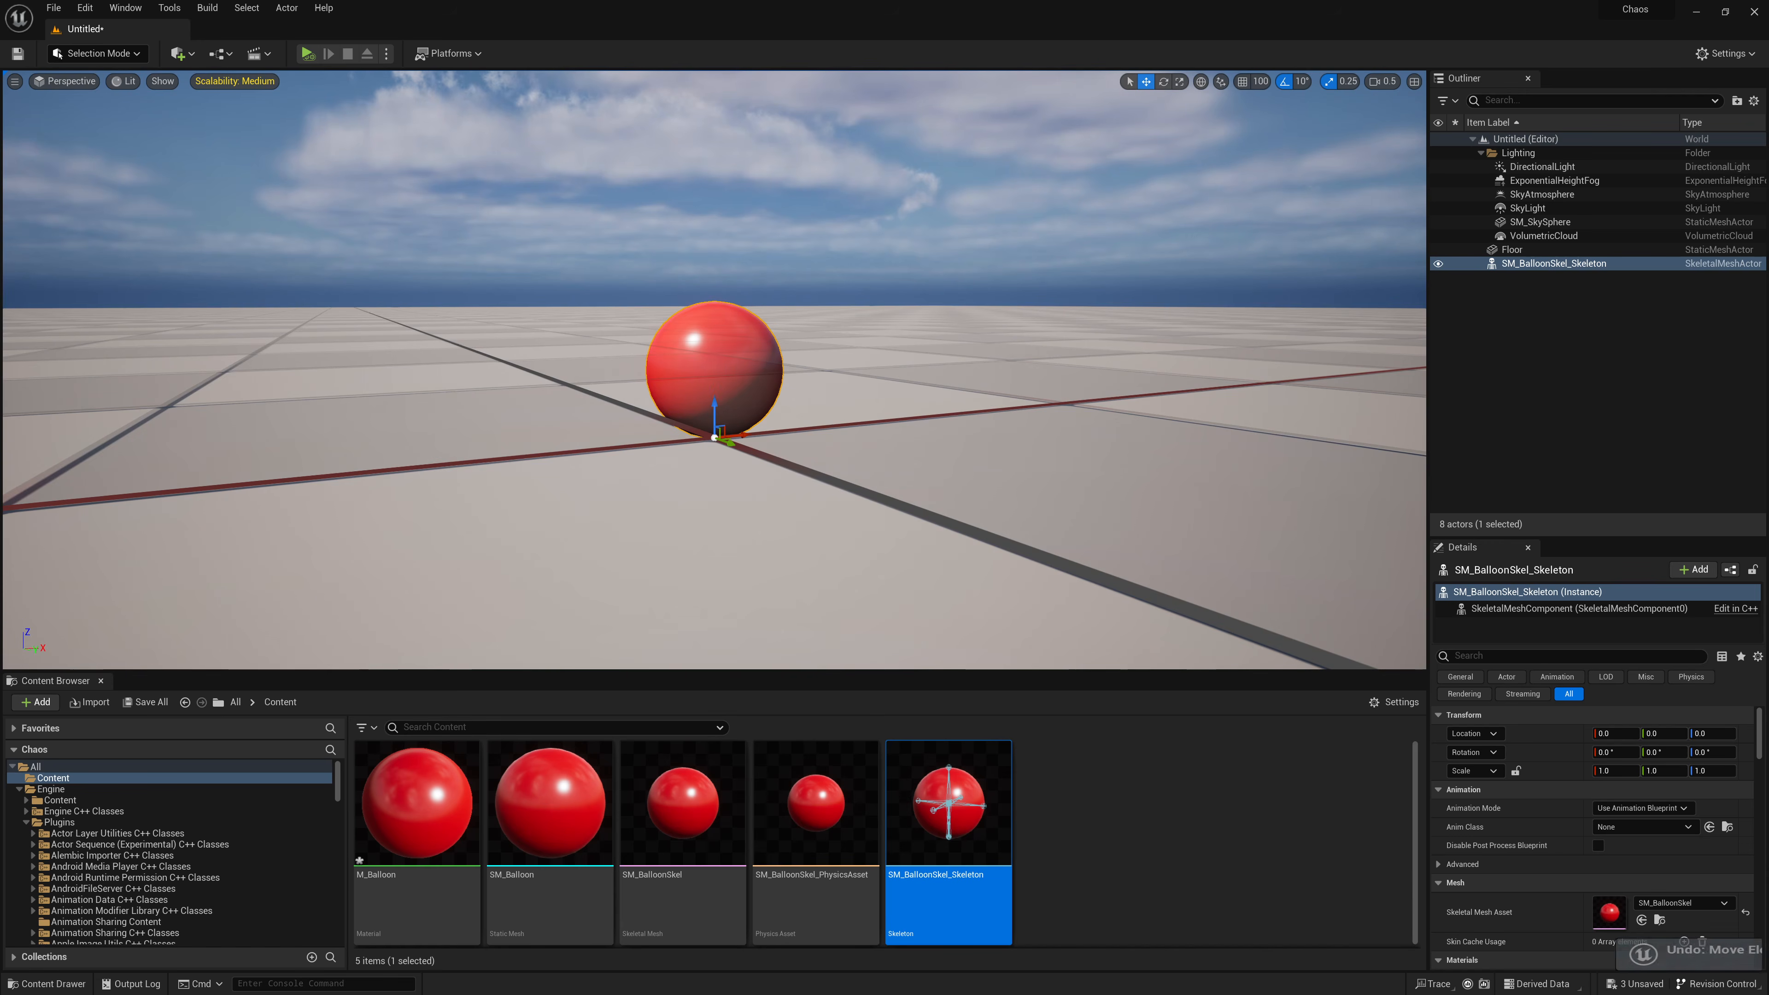
alt+drag(1093, 473, 1128, 478)
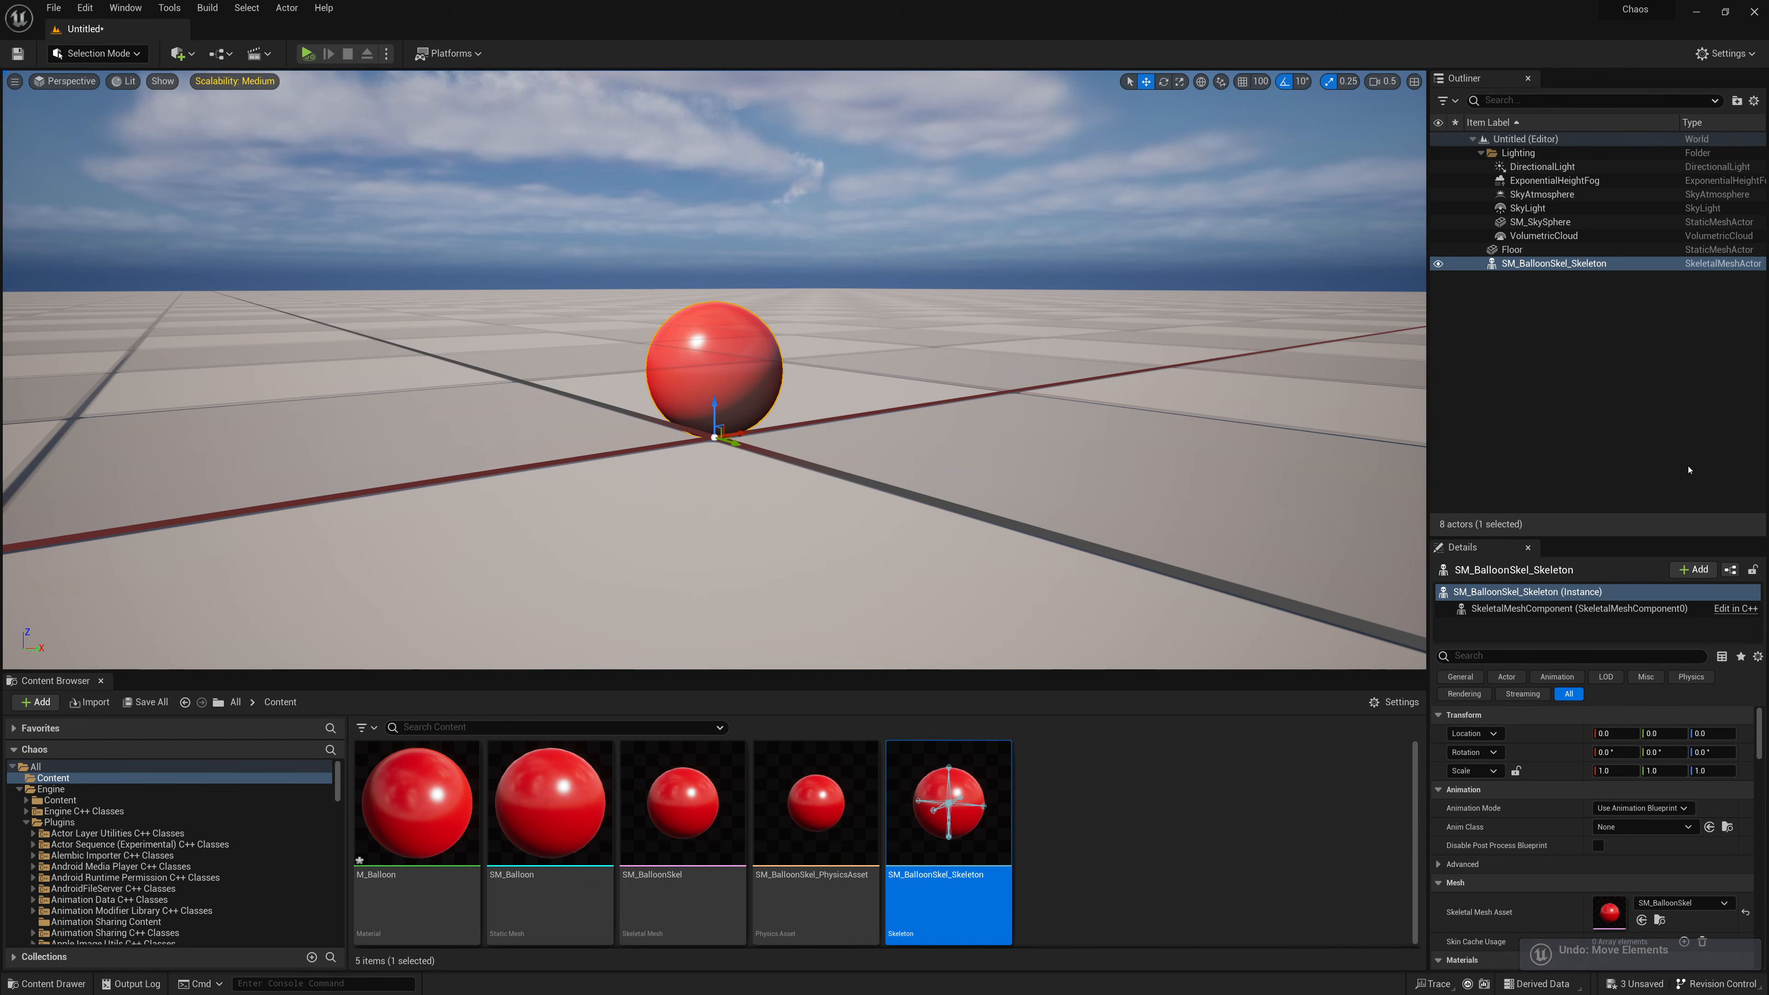
Step: Create a New Subclass blueprint with SkeletalMeshActor as parent from the selected balloon, and widen its component list
click(1729, 570)
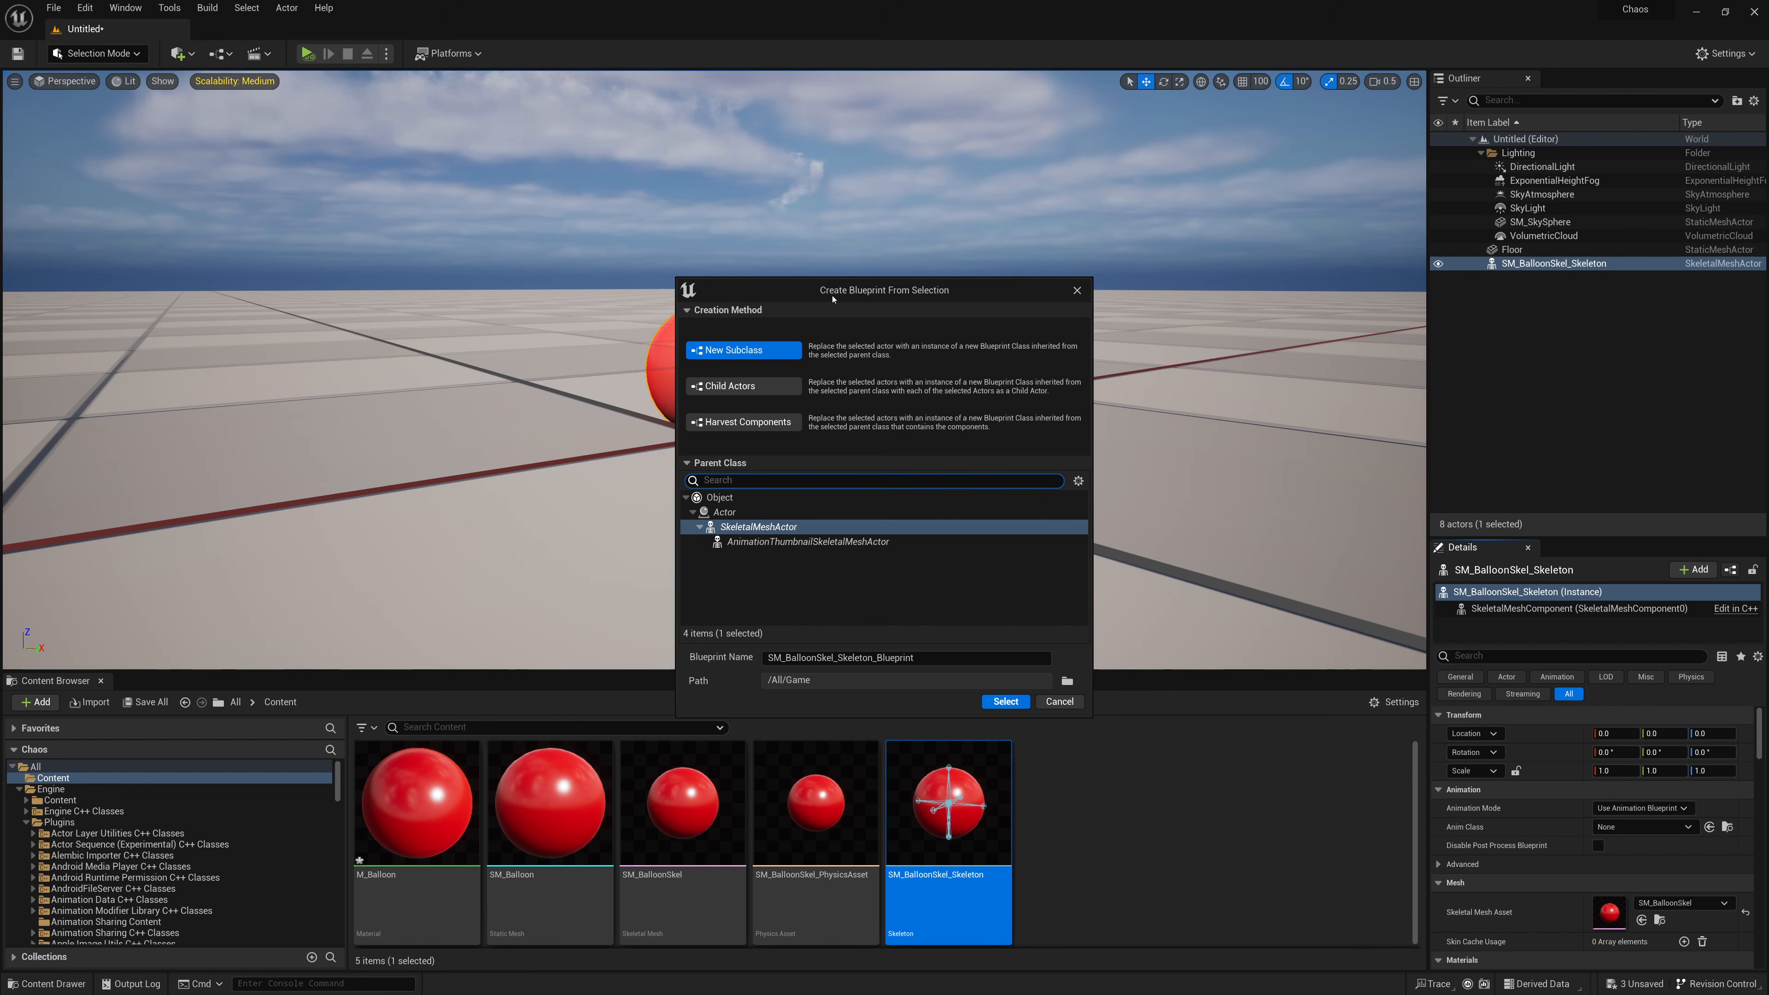
drag(832, 299, 868, 219)
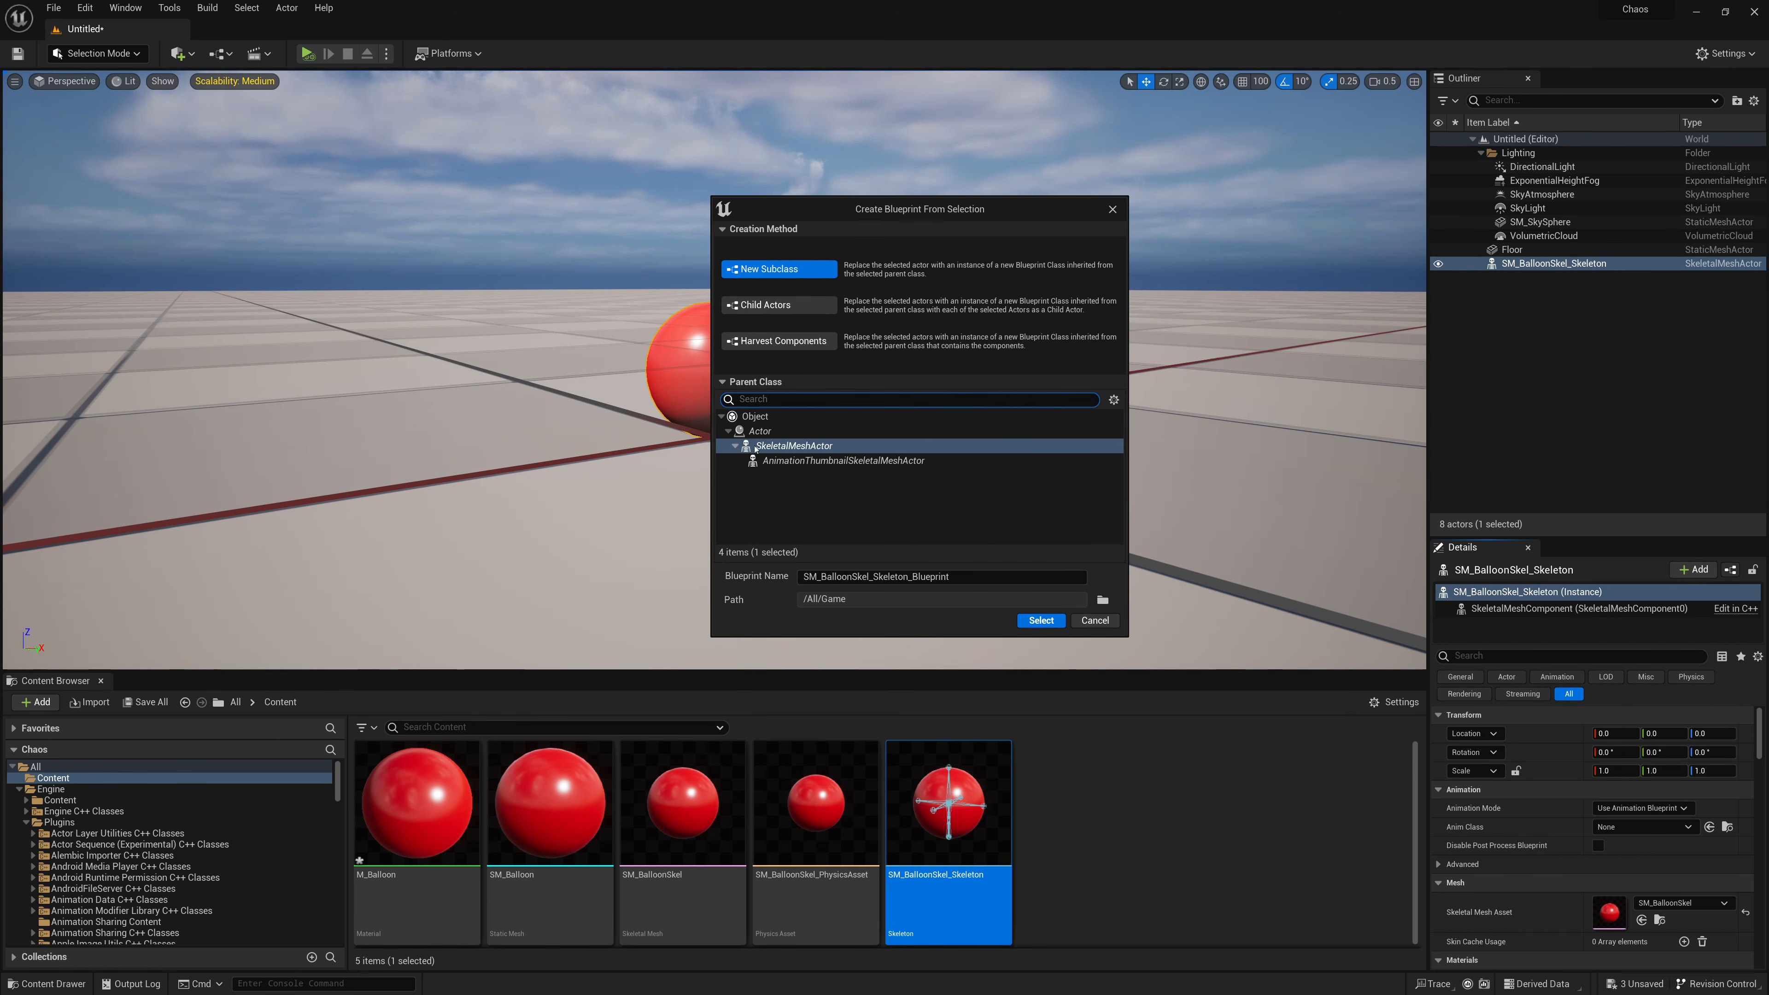
click(1041, 620)
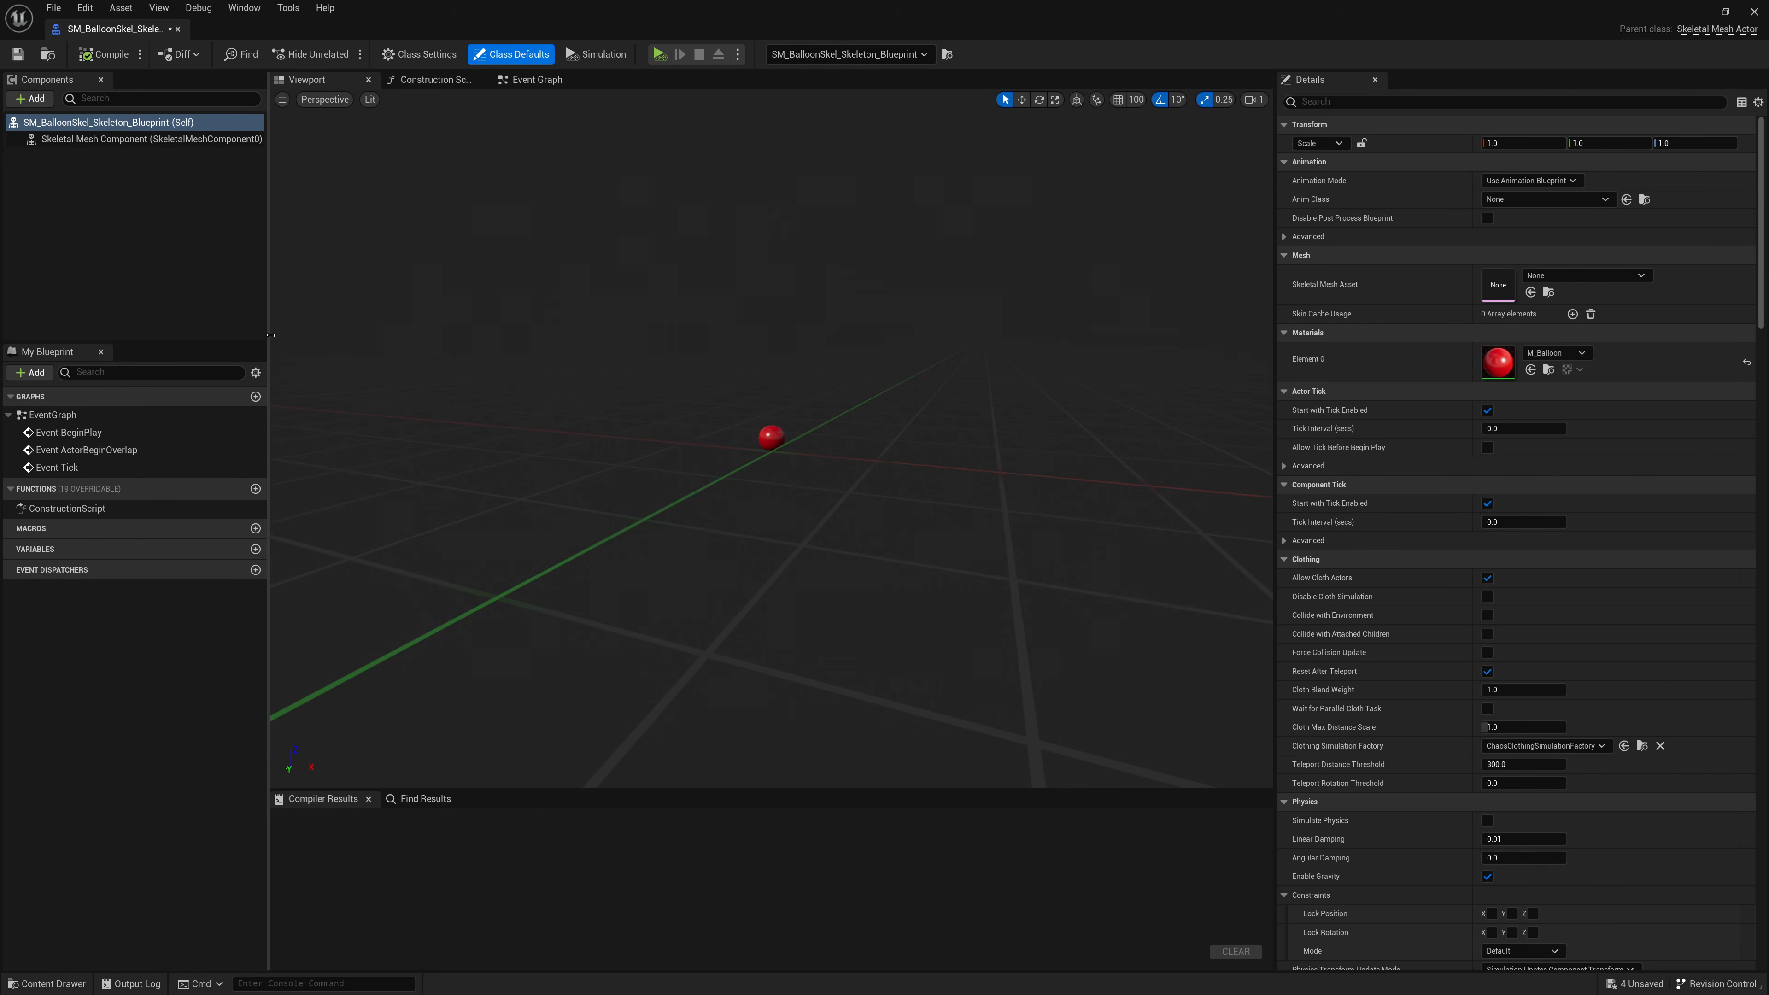
drag(269, 340, 372, 340)
scroll(837, 450, up, 6)
scroll(837, 450, down, 4)
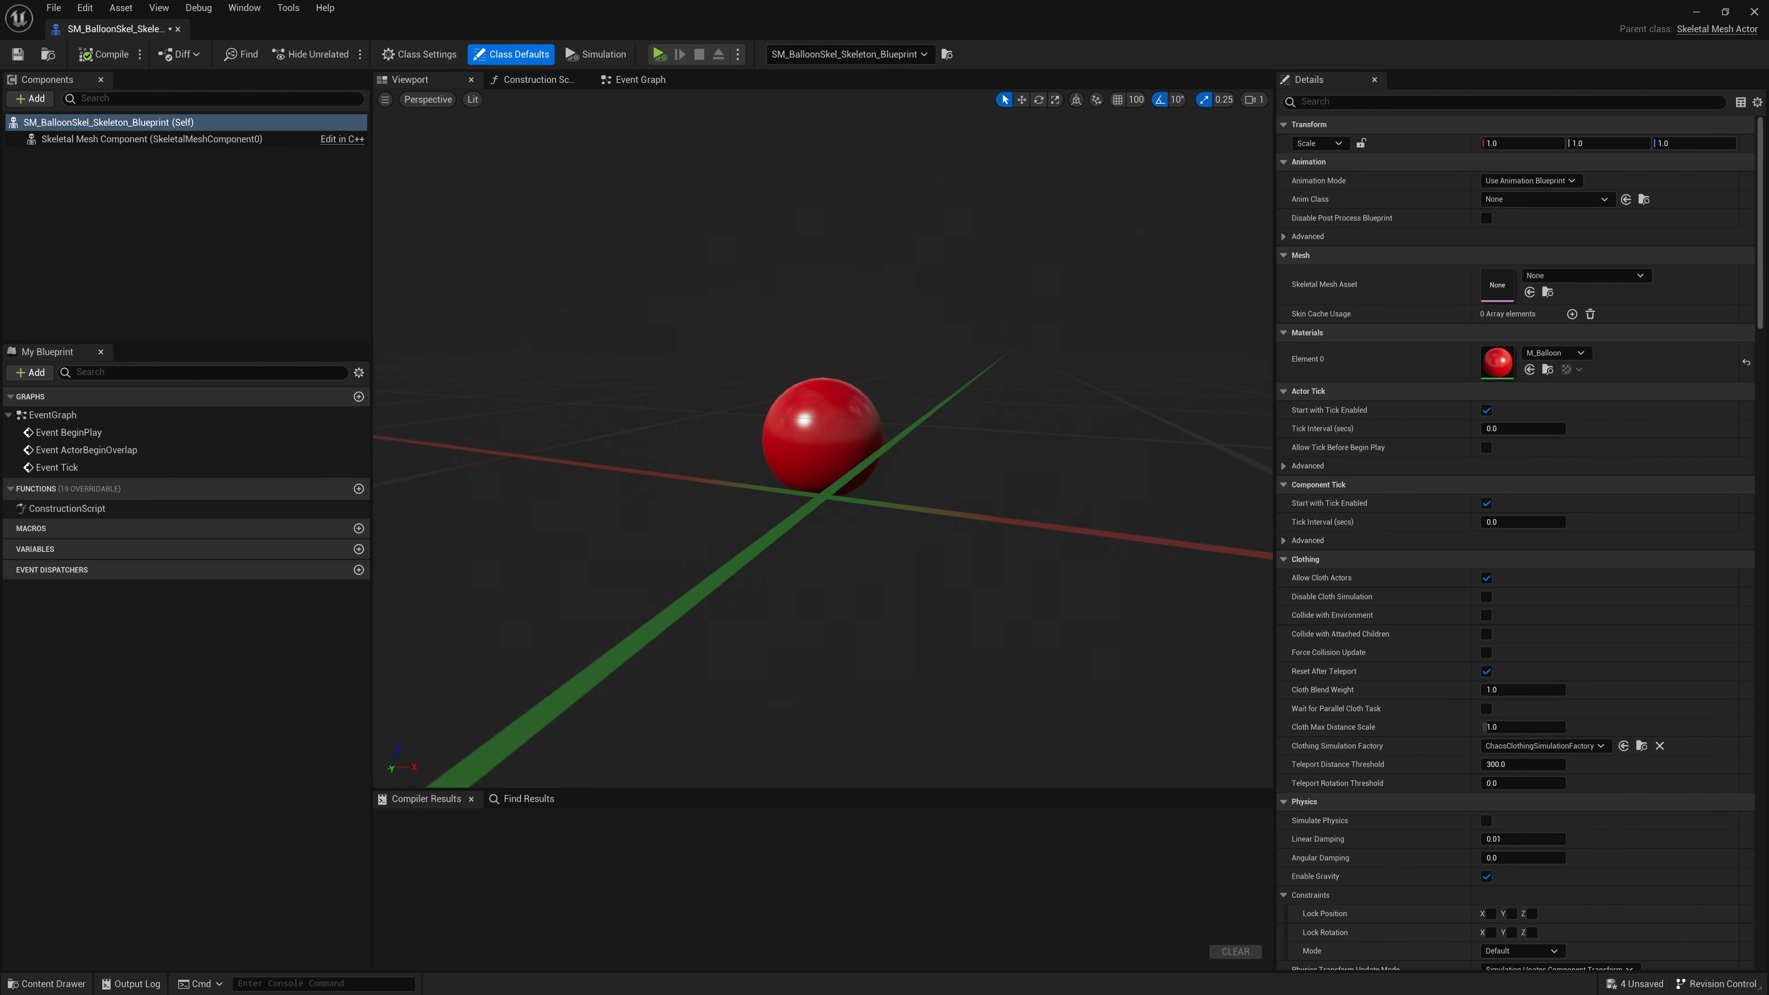
Step: Add a Flesh component under the Skeletal Mesh Component, keep the name Flesh, and review its physics properties
click(40, 101)
text(flesh)
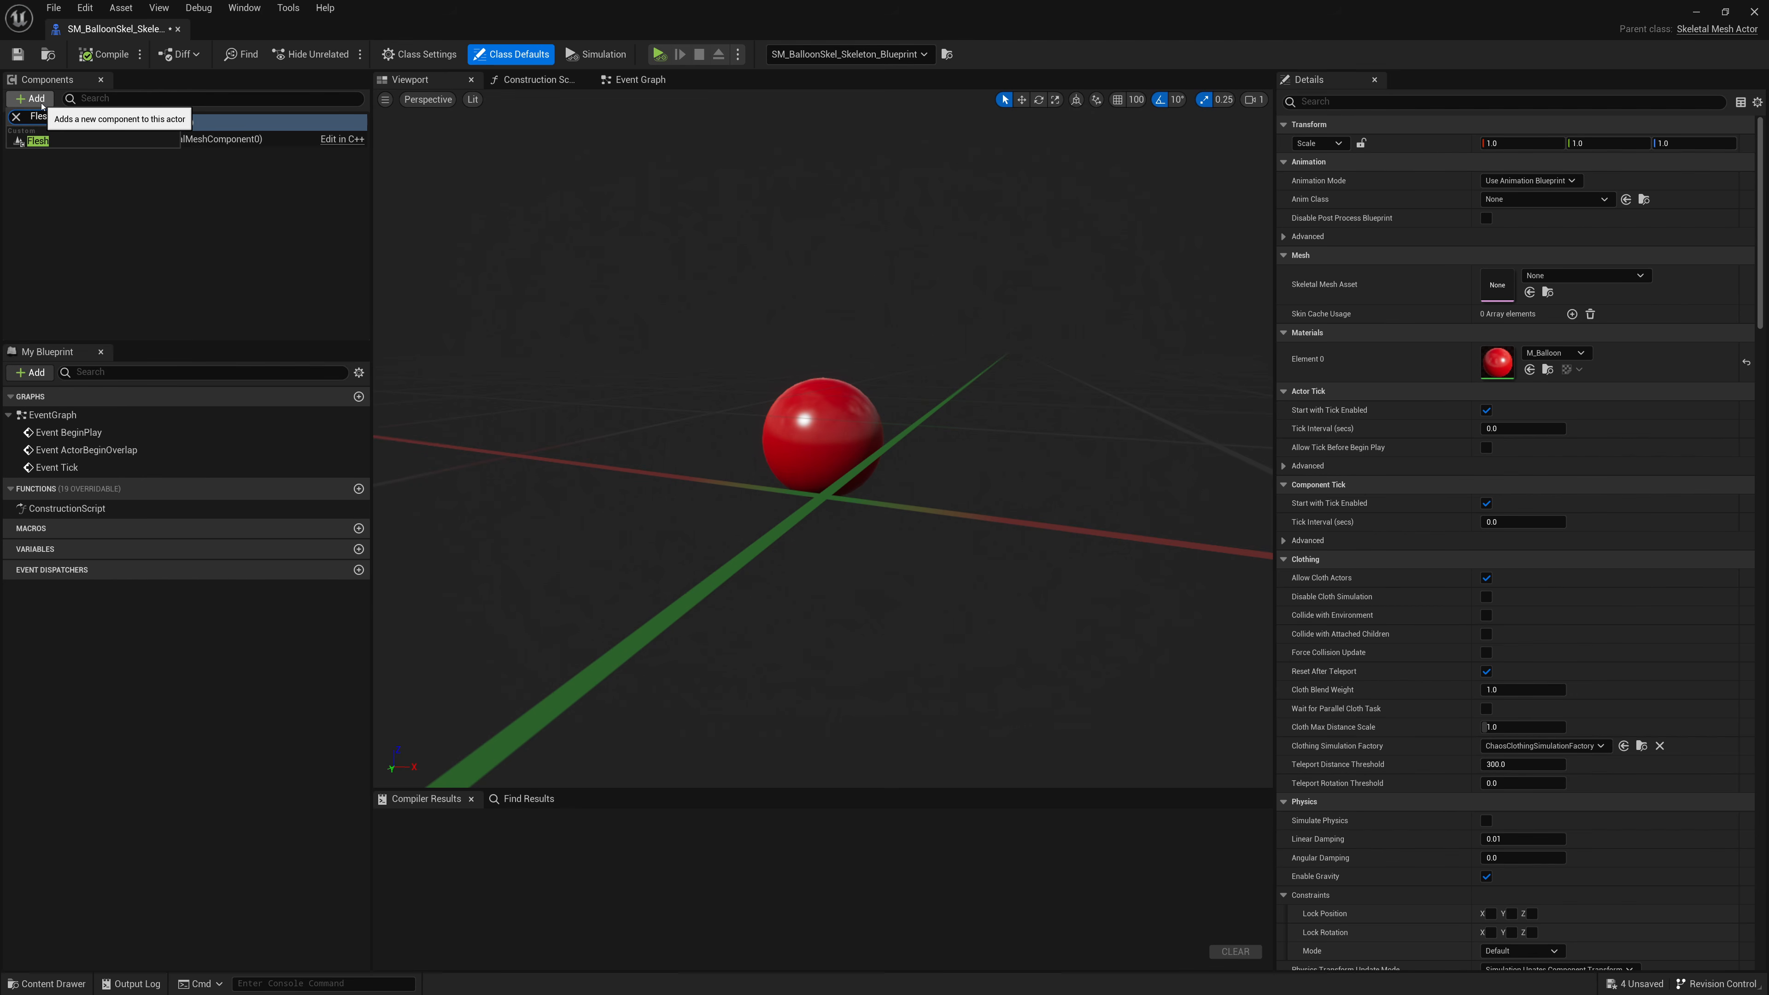
click(74, 142)
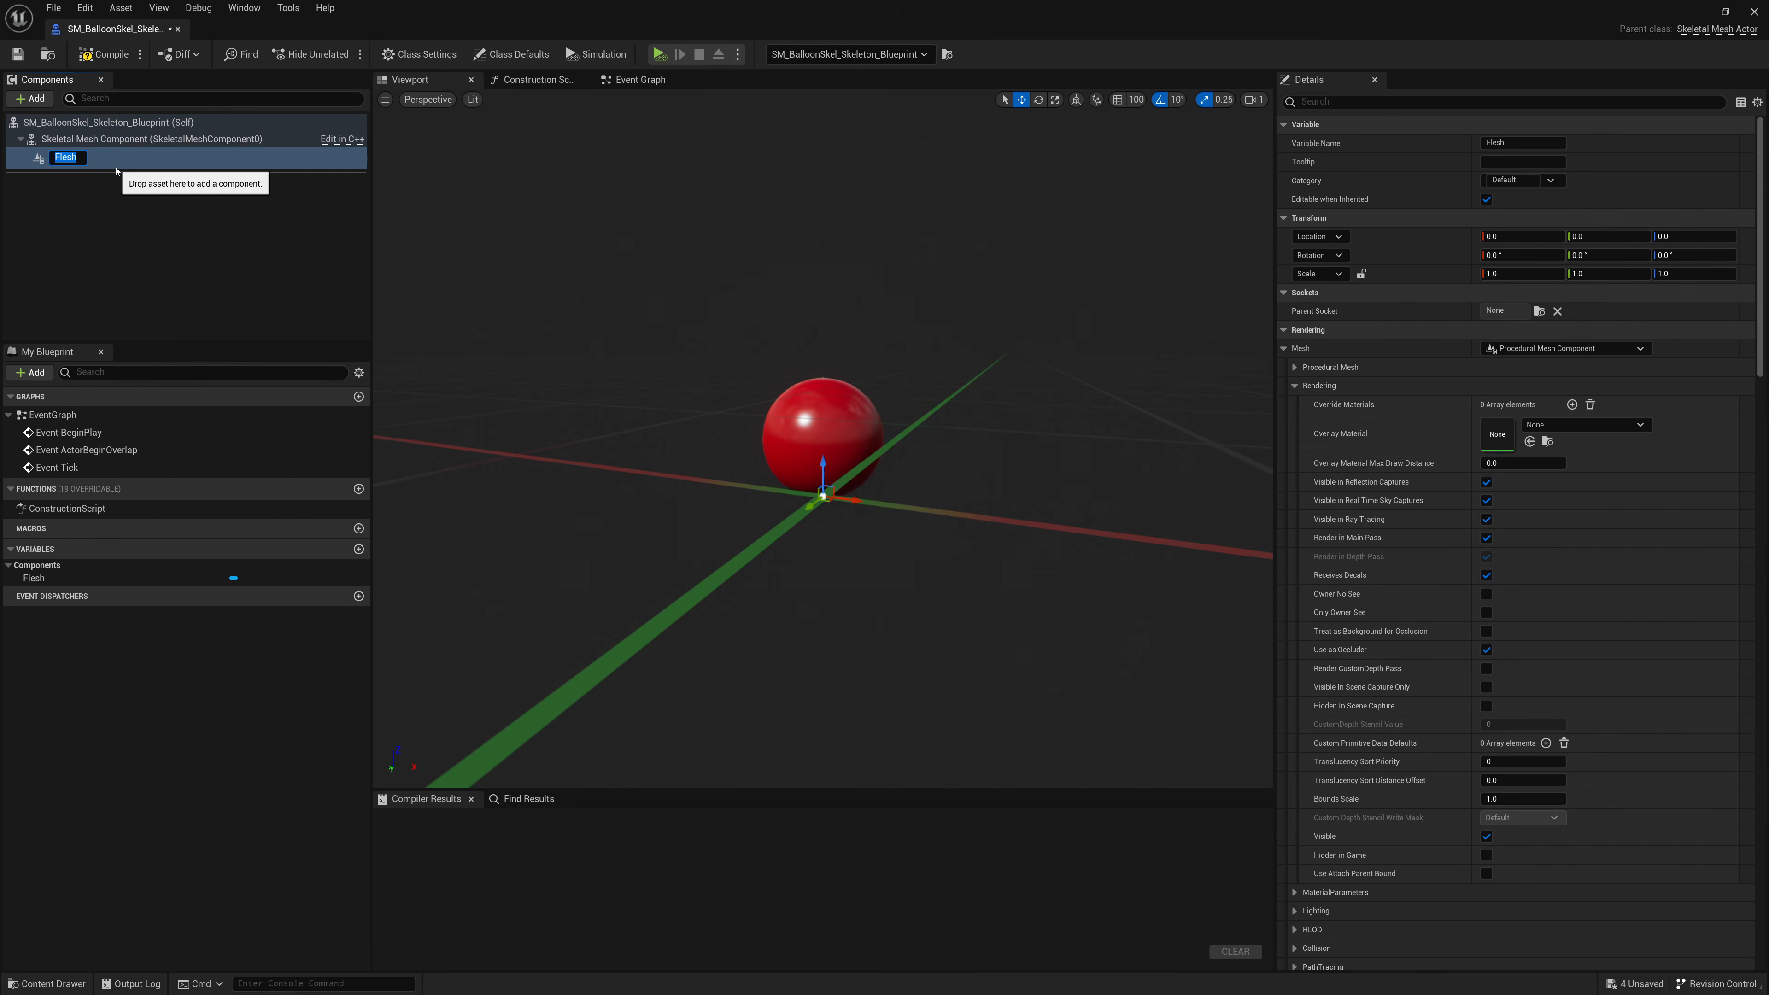
key(Return)
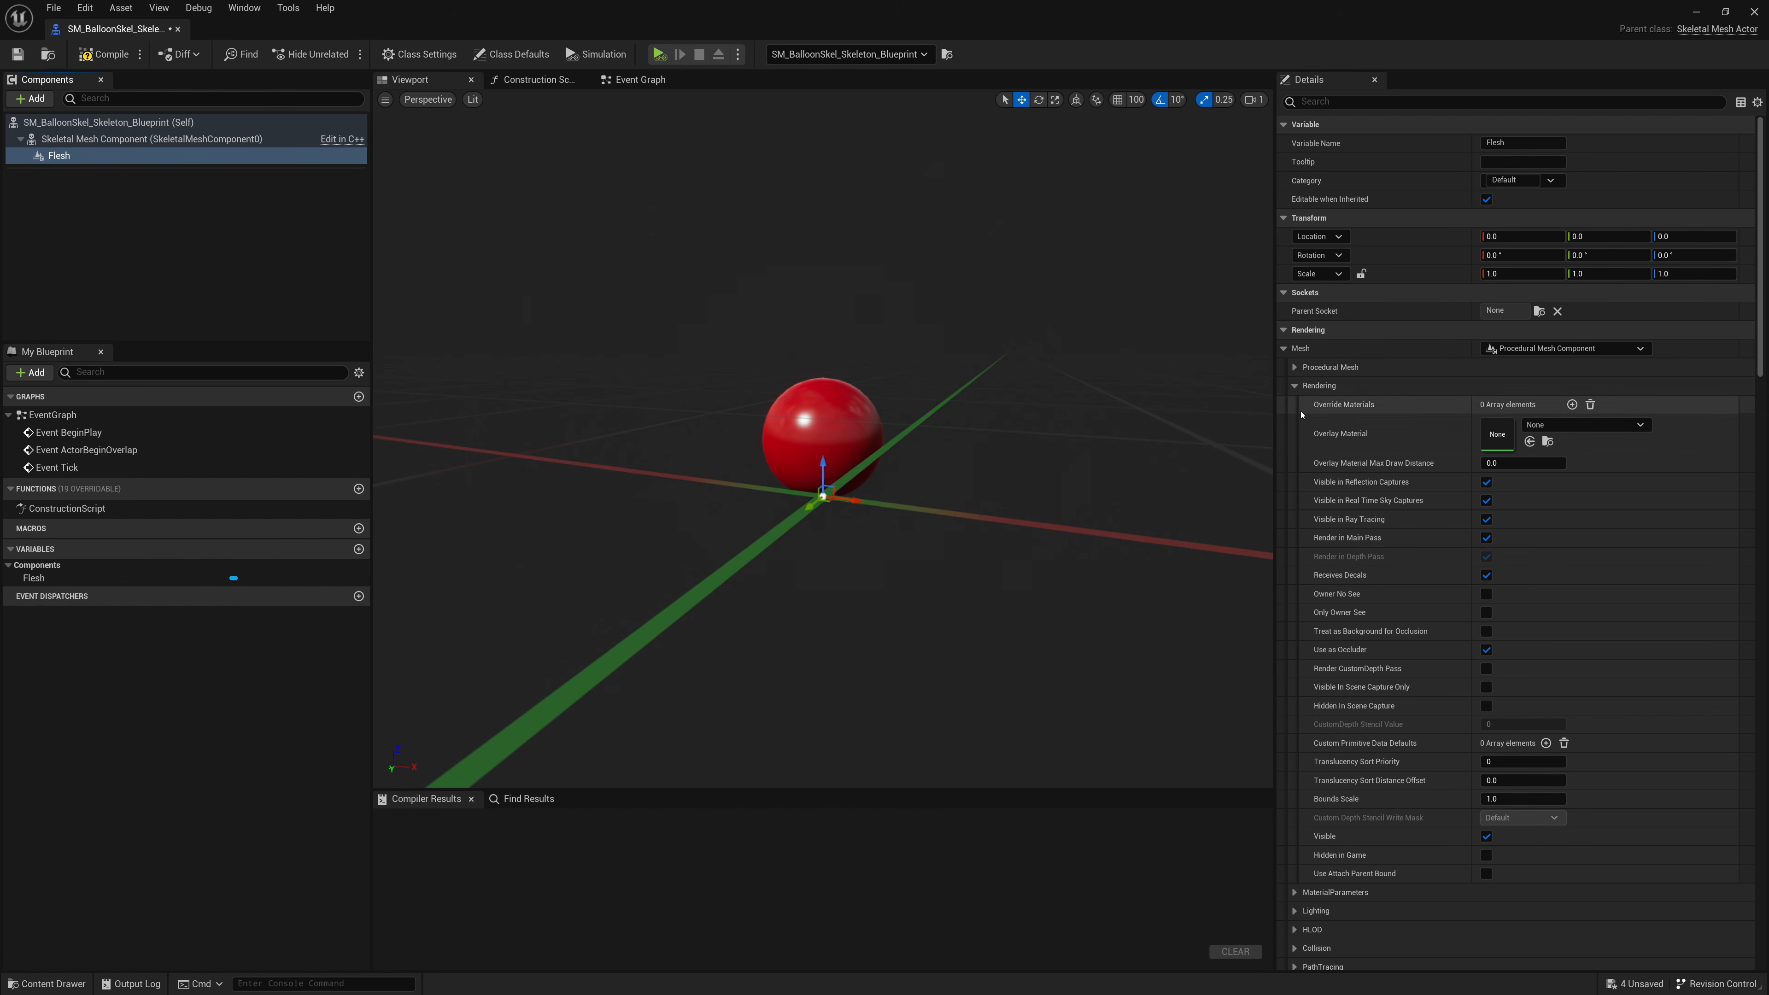
scroll(1308, 427, down, 5)
scroll(1308, 427, down, 6)
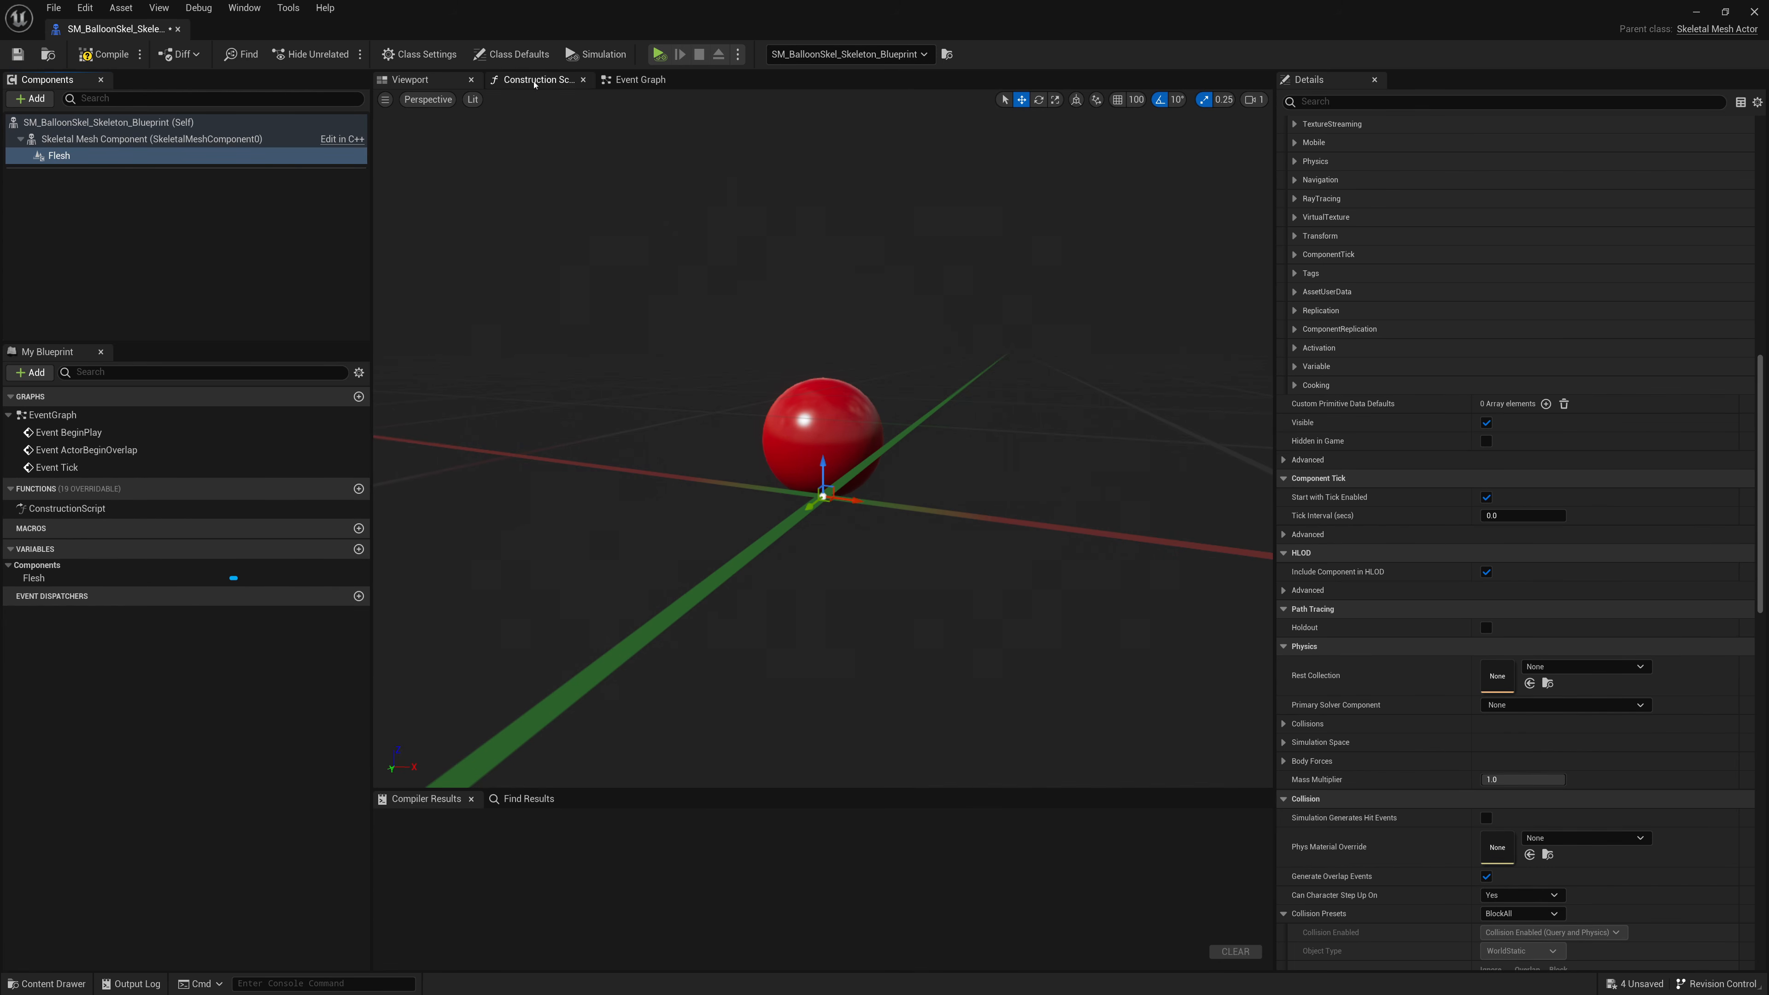
Step: Open the blueprint's Construction Script and place a Get node for the Flesh component below the entry node
click(540, 80)
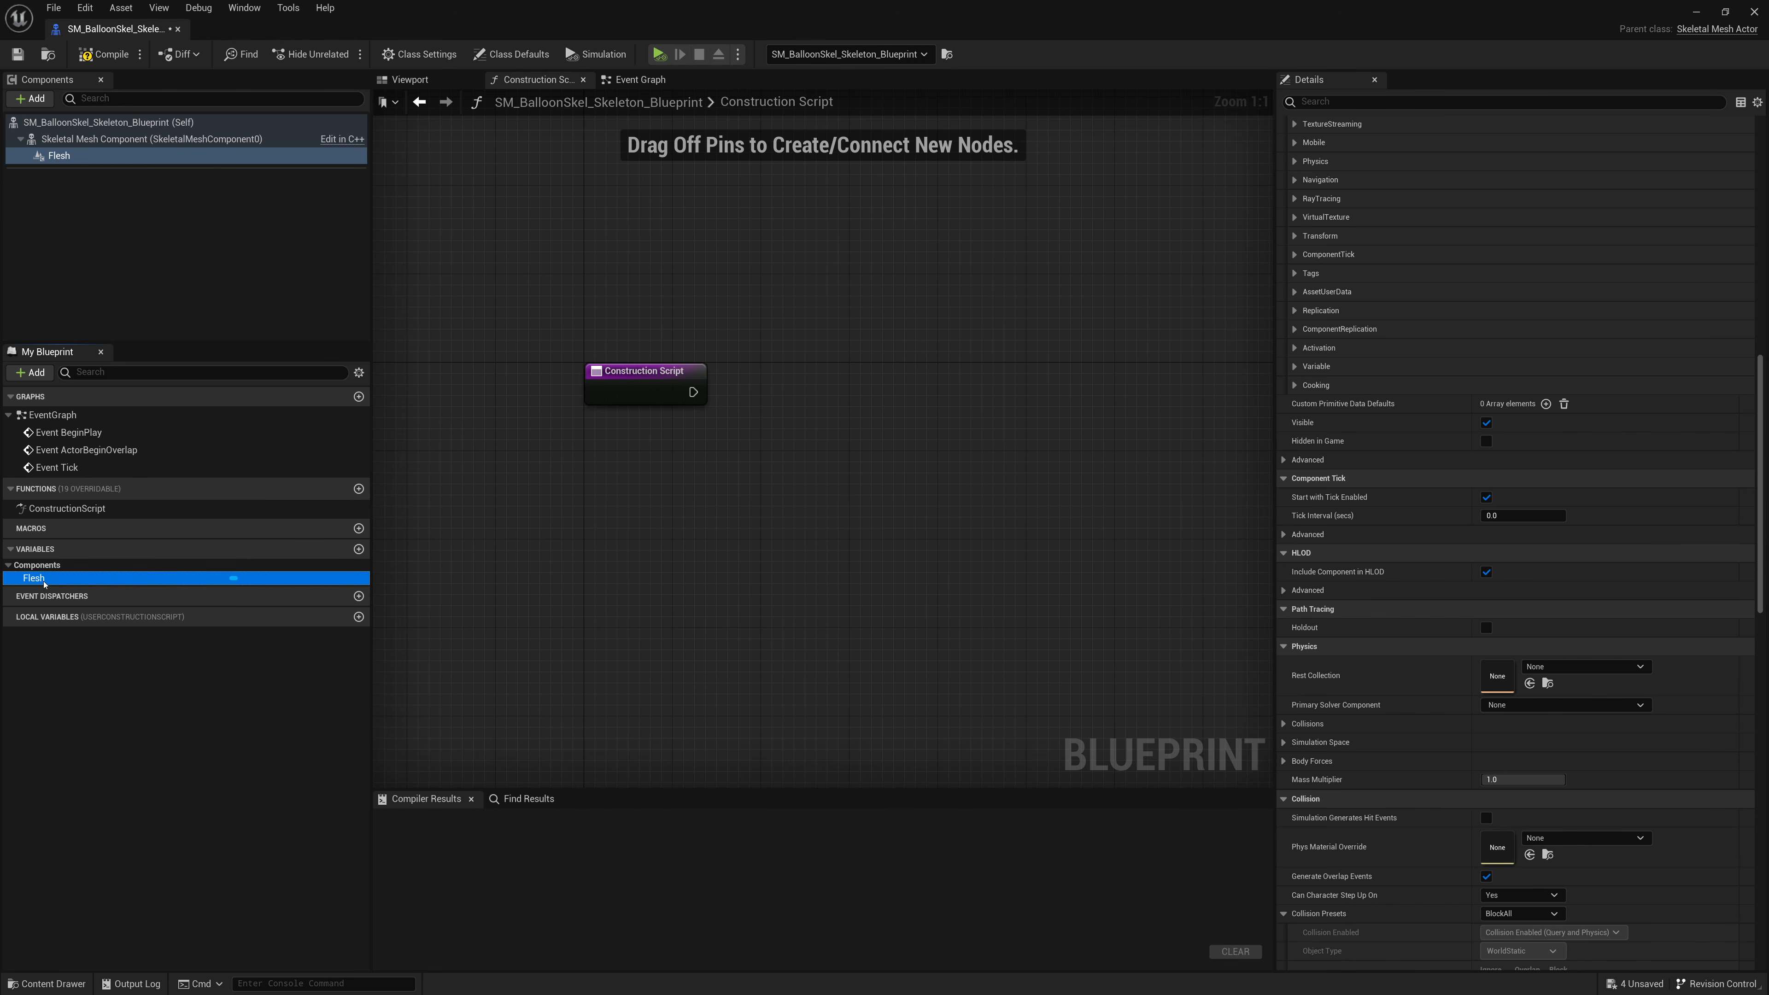
drag(34, 578, 585, 458)
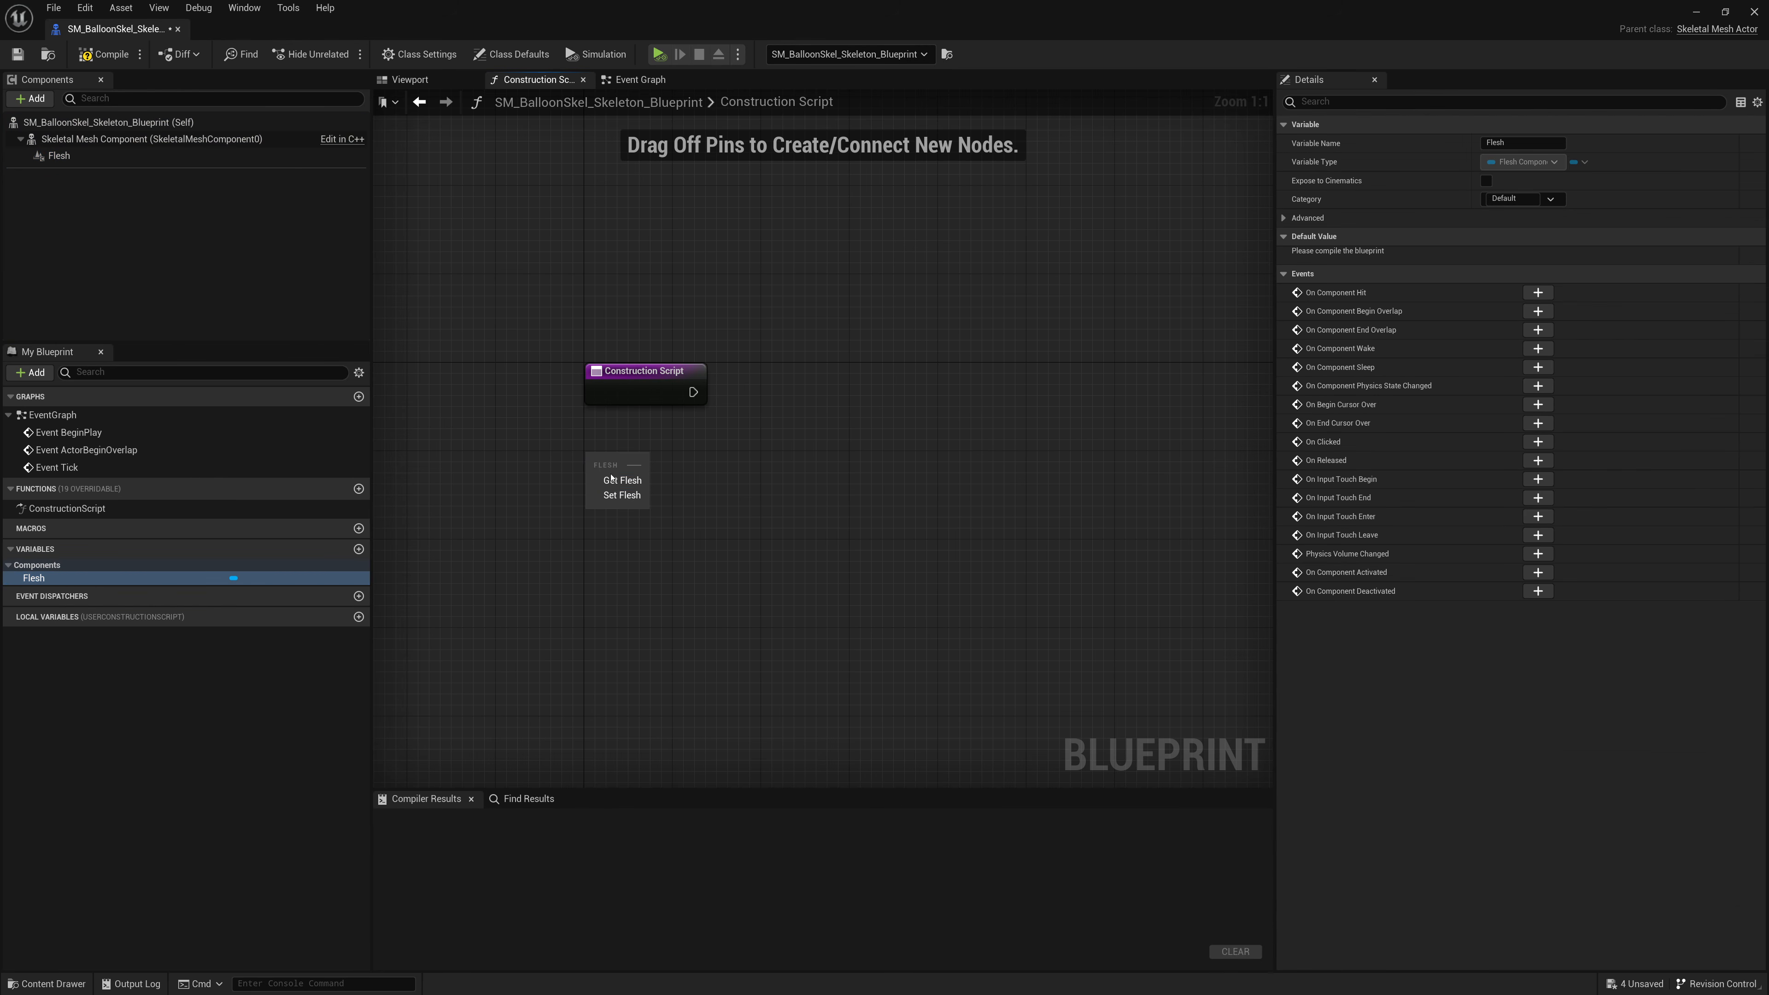
click(617, 479)
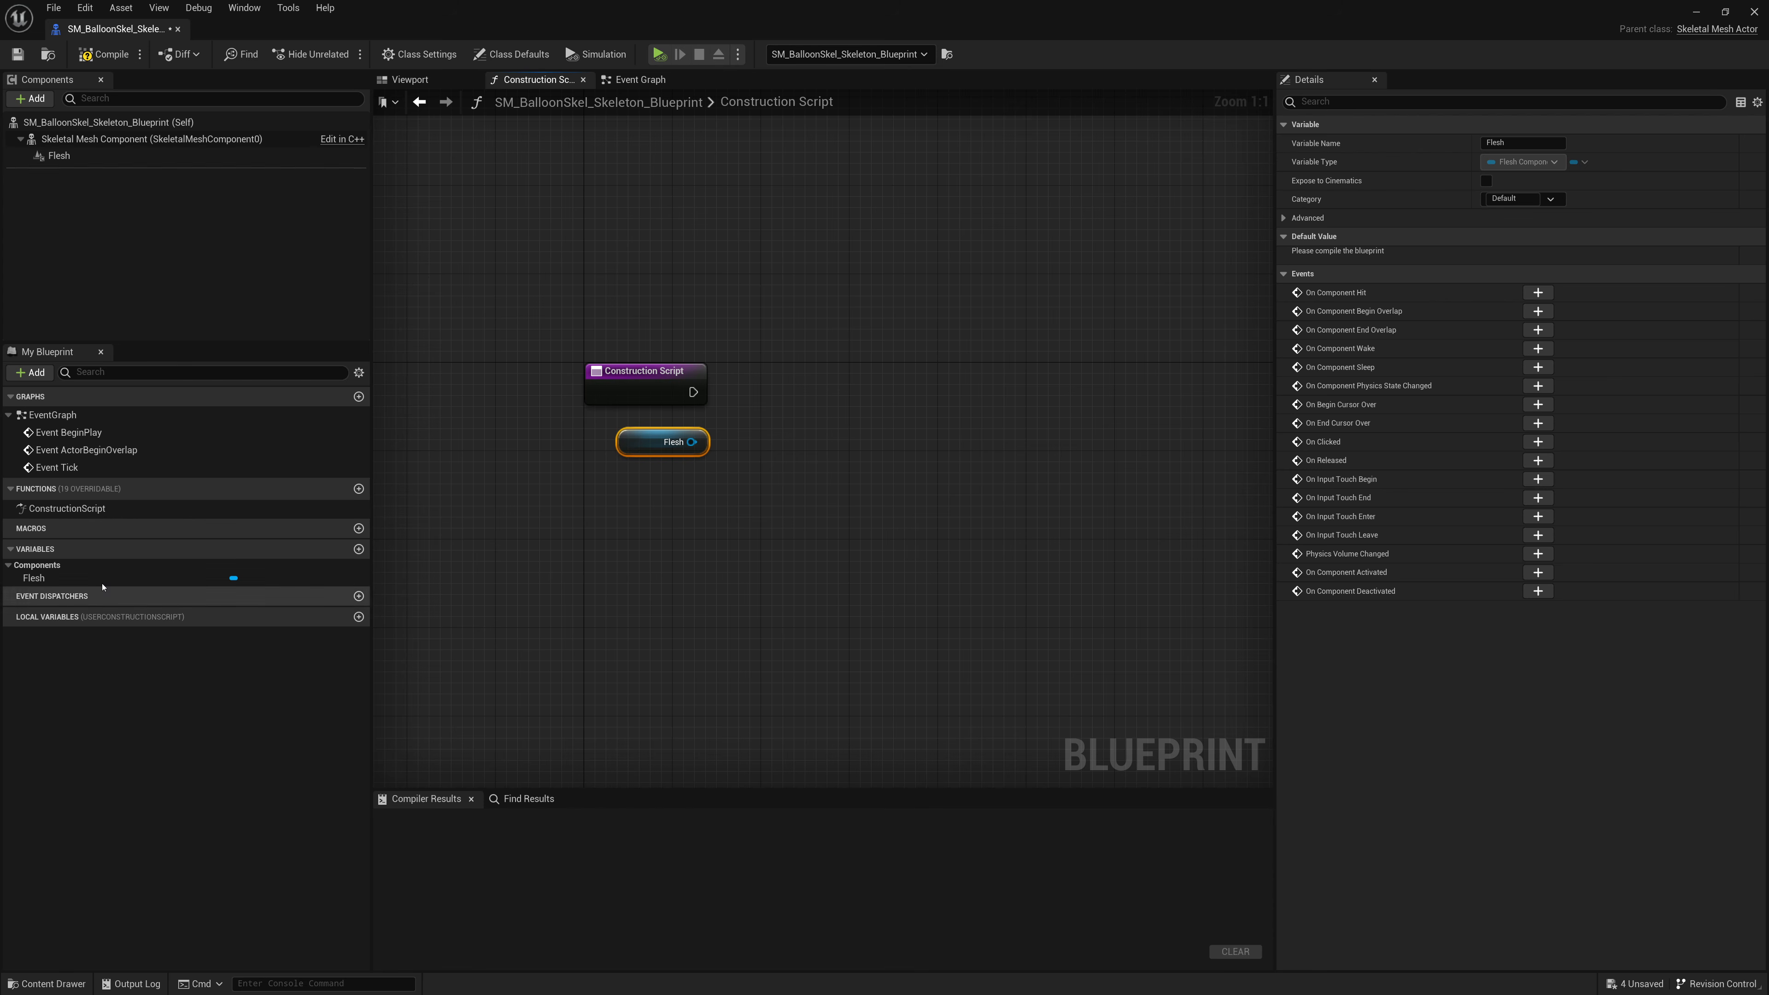
Step: Create an instance-editable variable named Solver with the type Deformable Solver Actor object reference
click(359, 549)
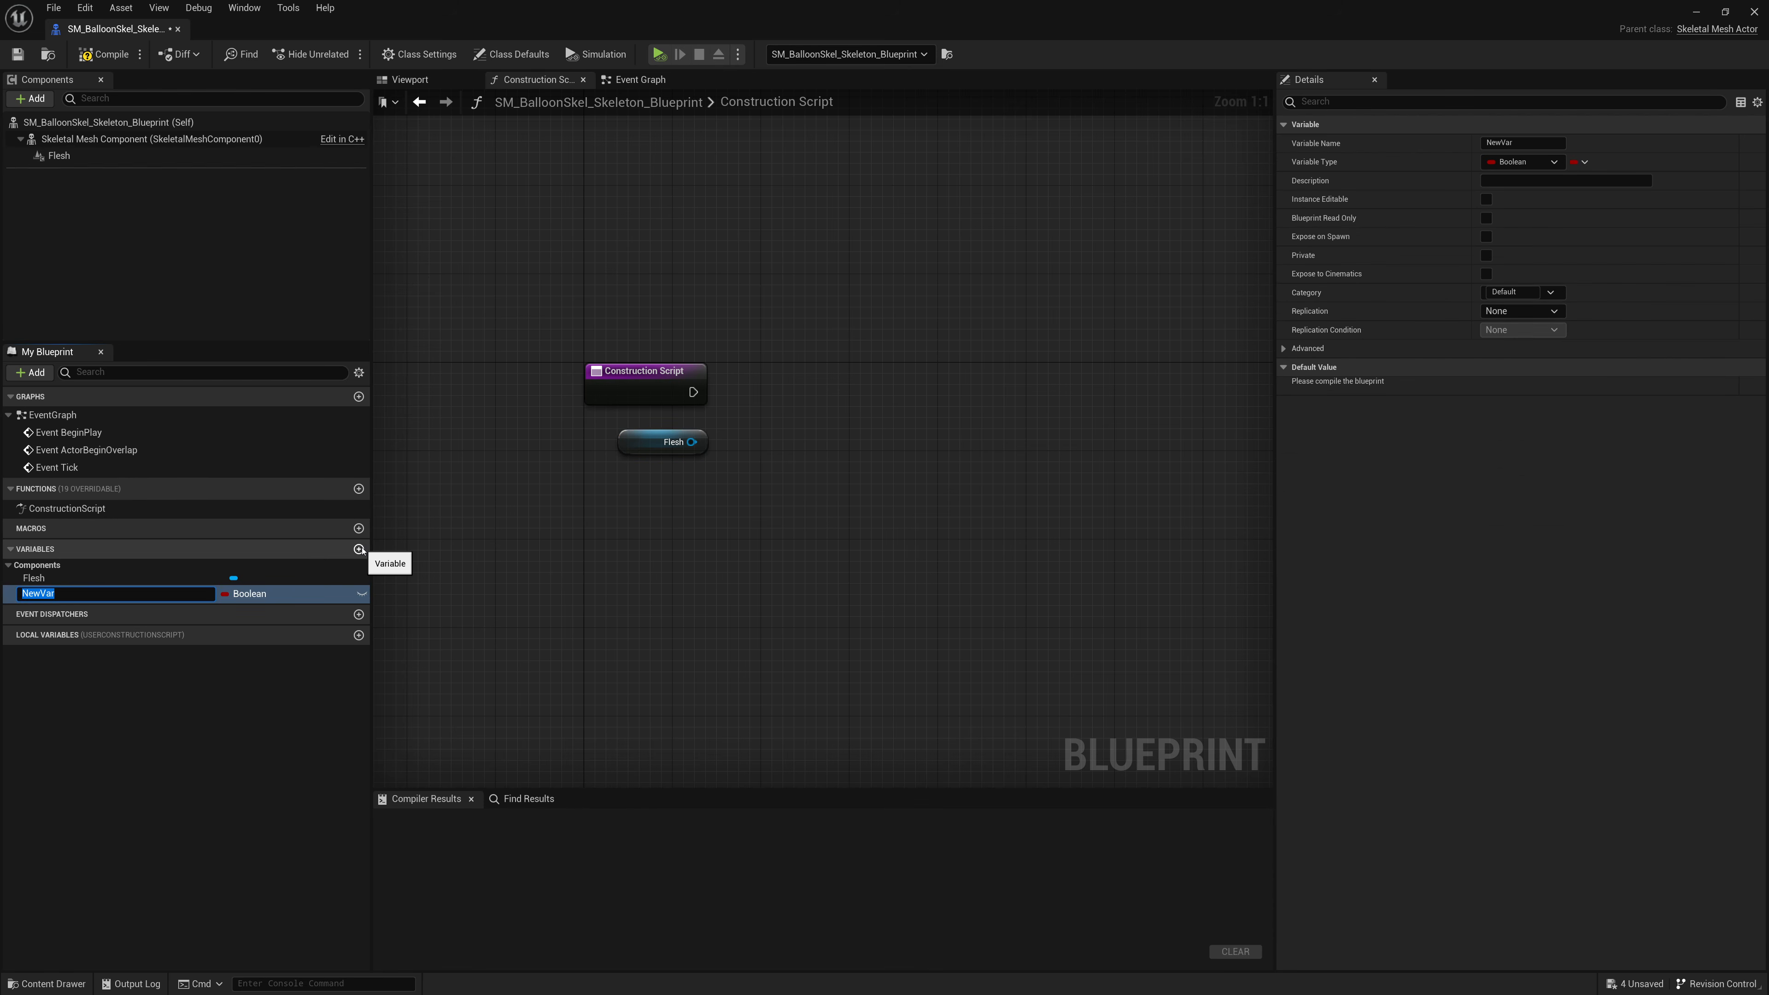
text(Solver)
key(Return)
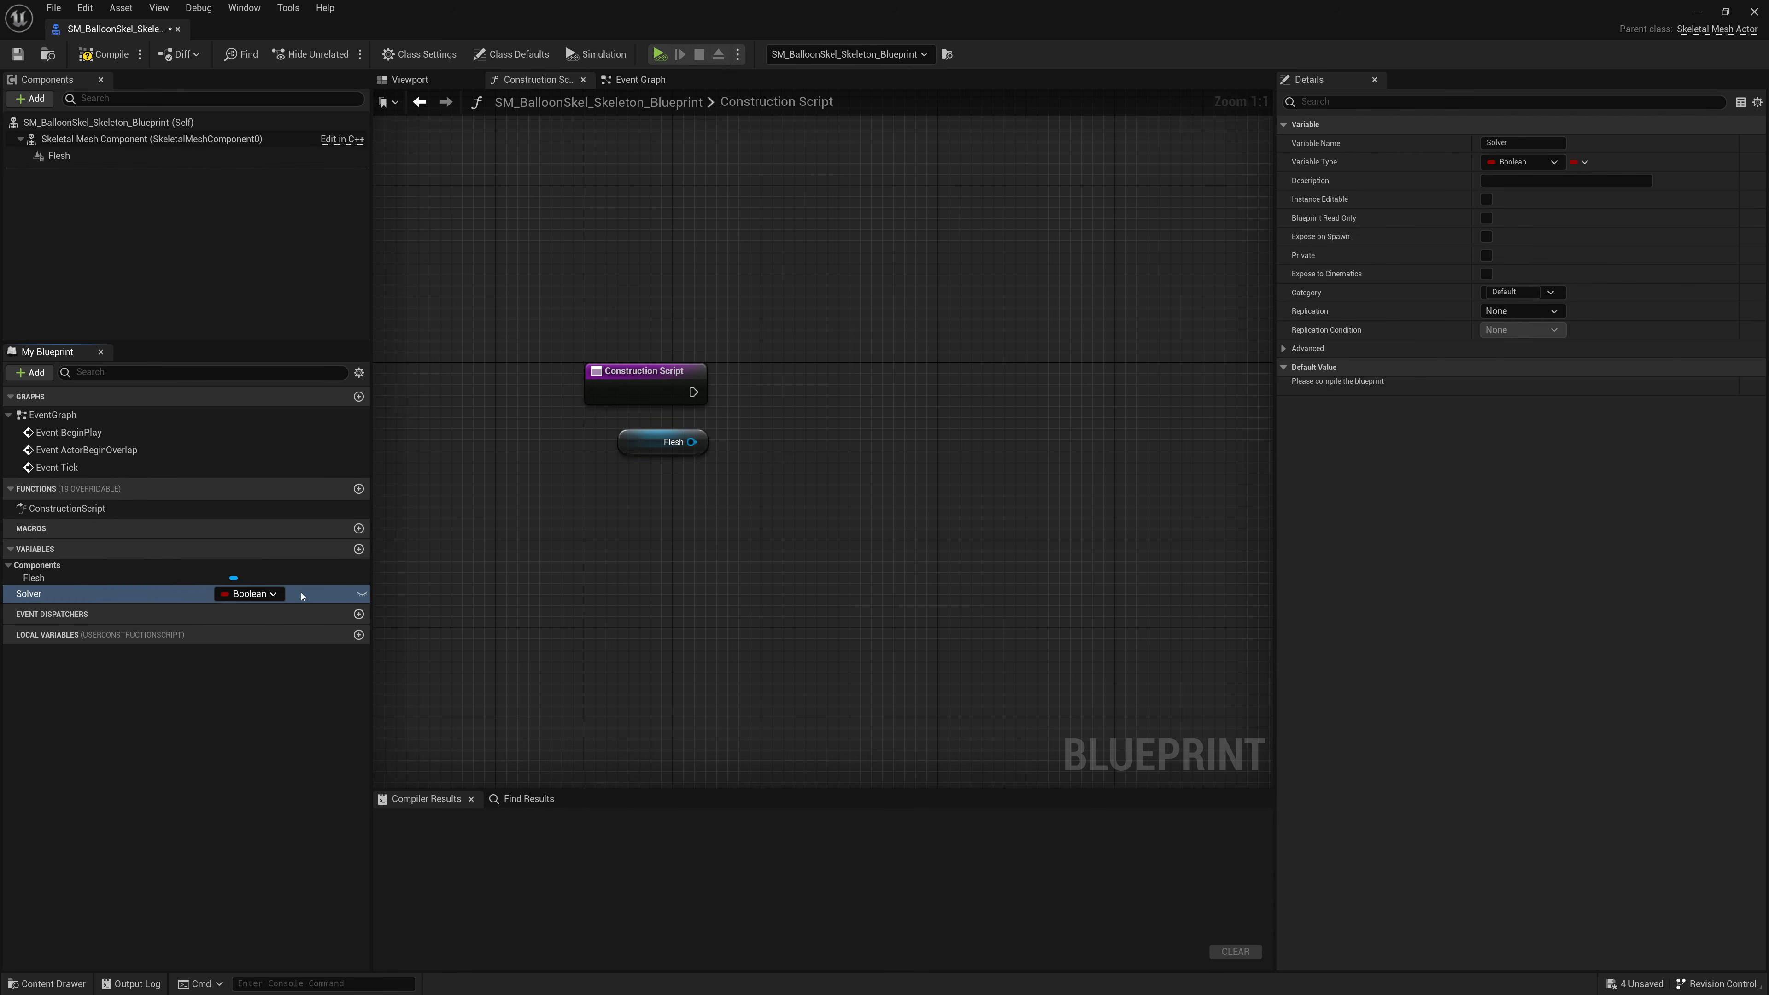
click(275, 594)
text(Deformable)
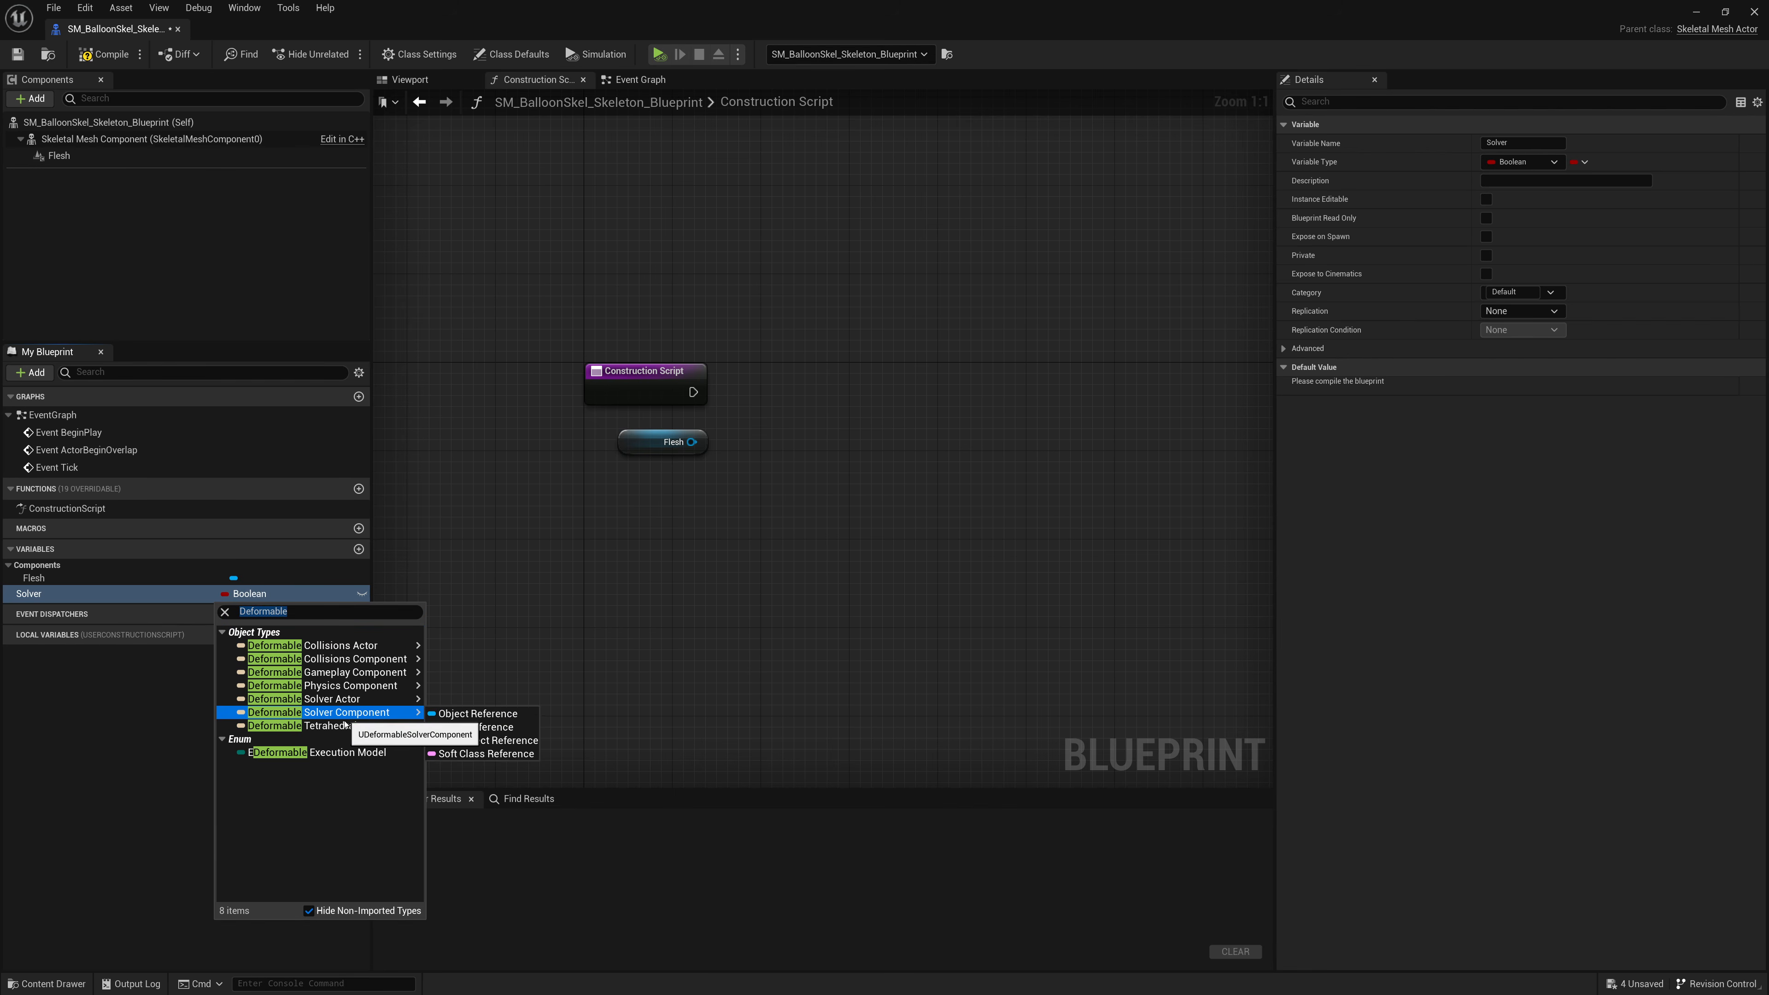
mouse_move(337, 705)
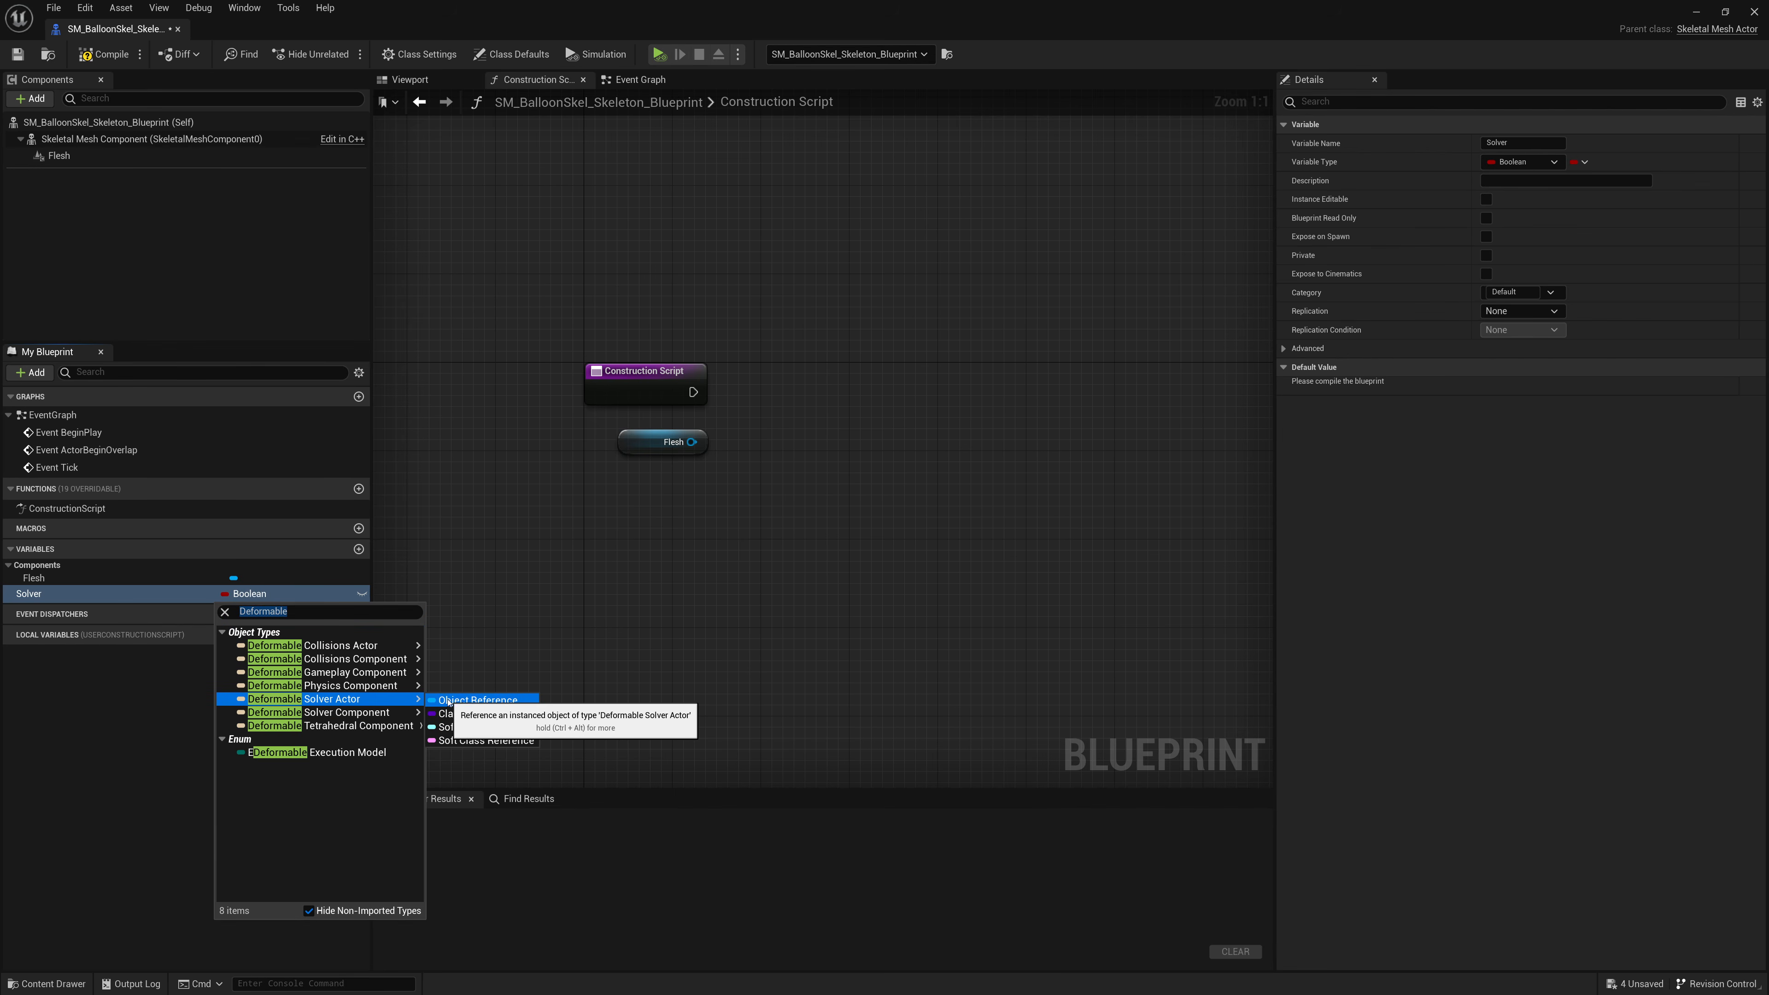
click(488, 701)
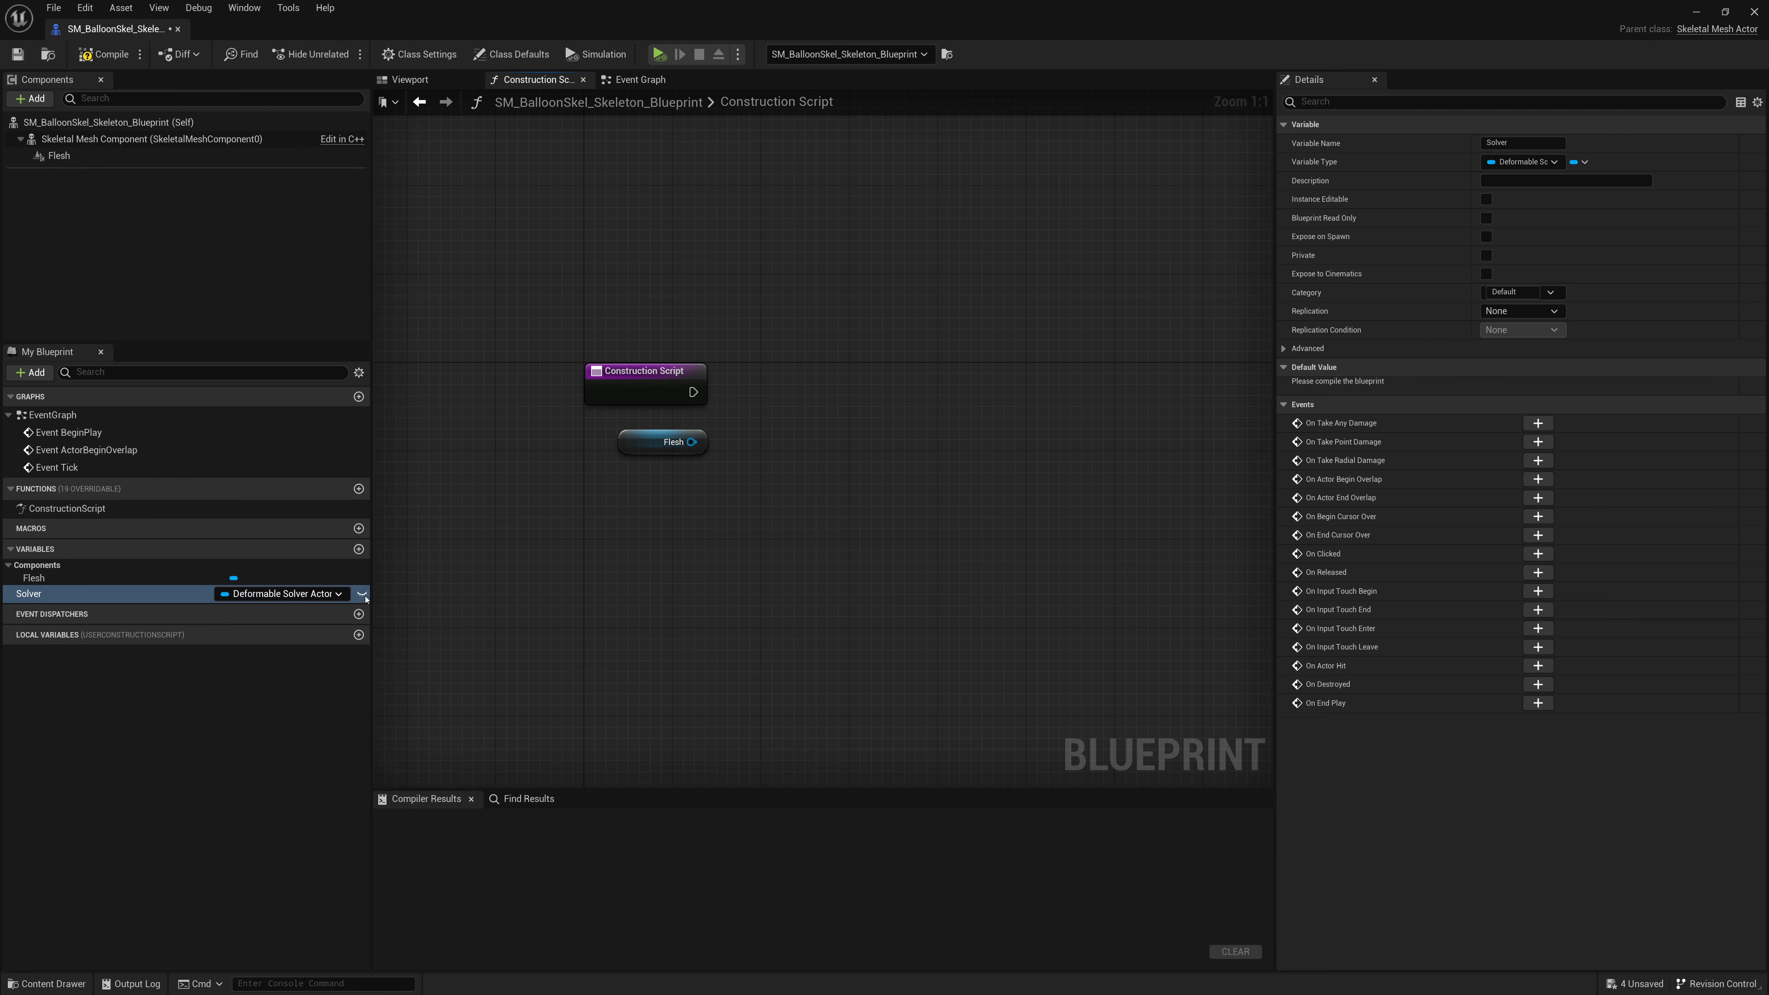
click(361, 594)
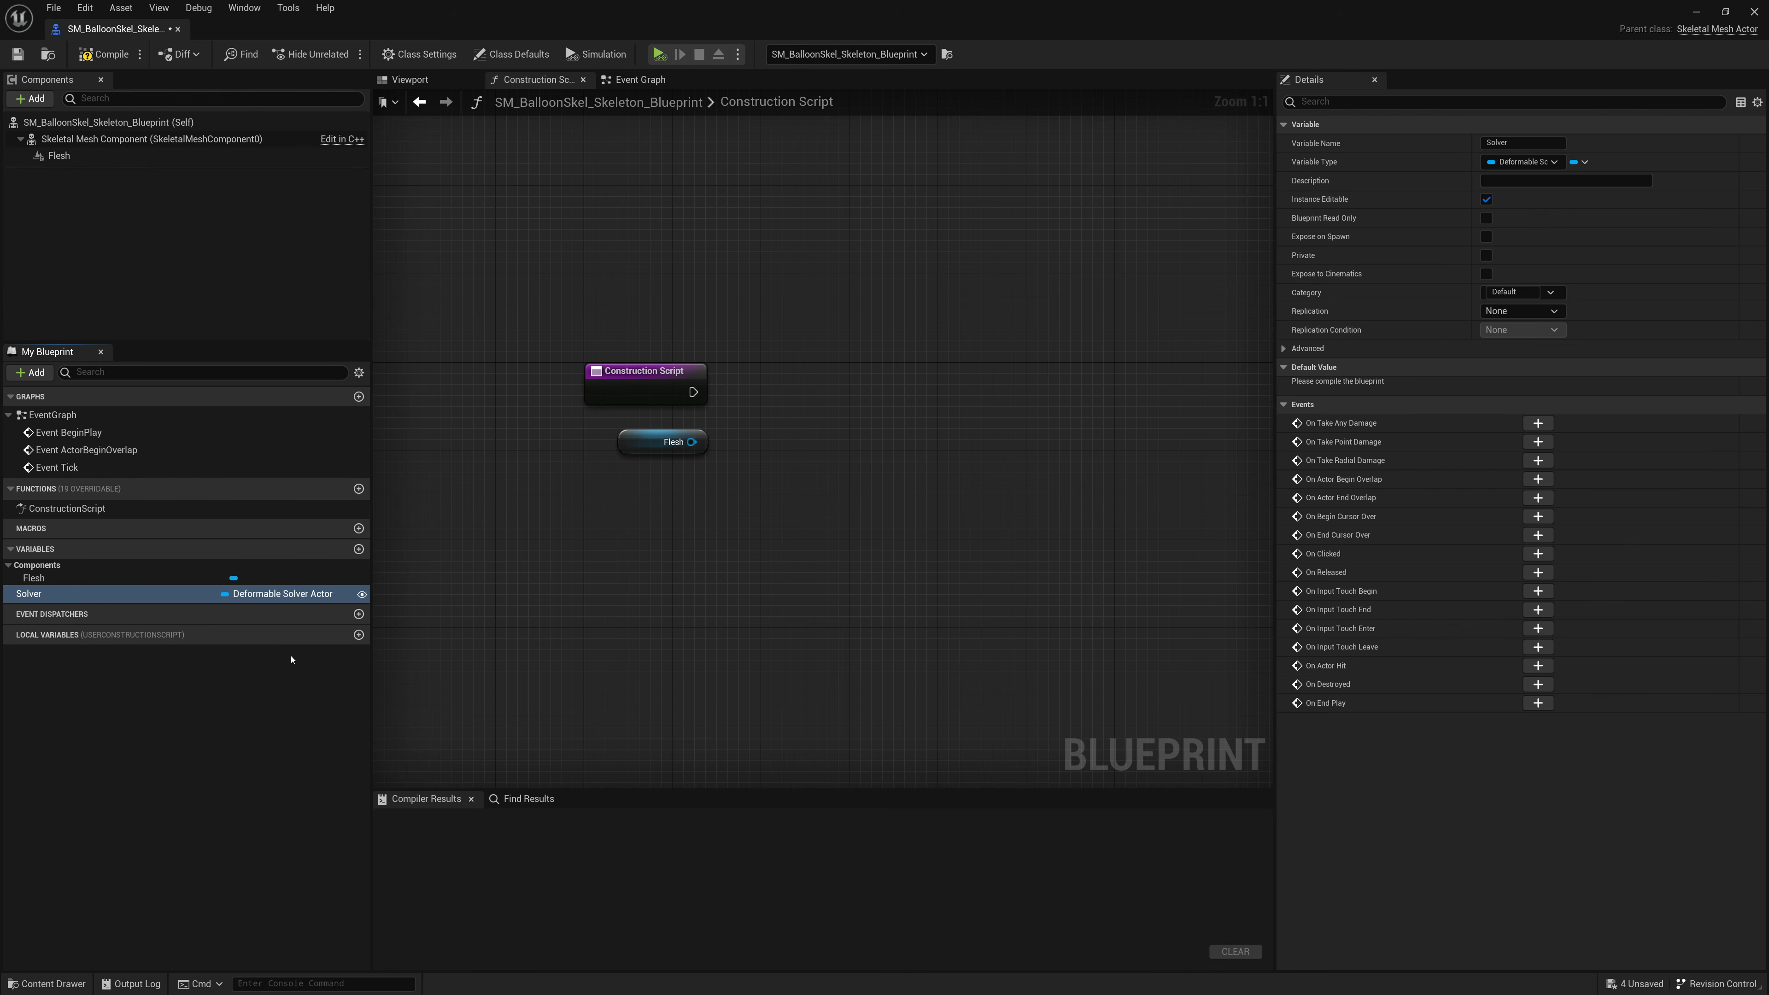
Step: Place a Get node for Solver and add an Enable Simulation from Actor (Flesh) node executed from the Construction Script
drag(160, 594, 645, 495)
click(644, 524)
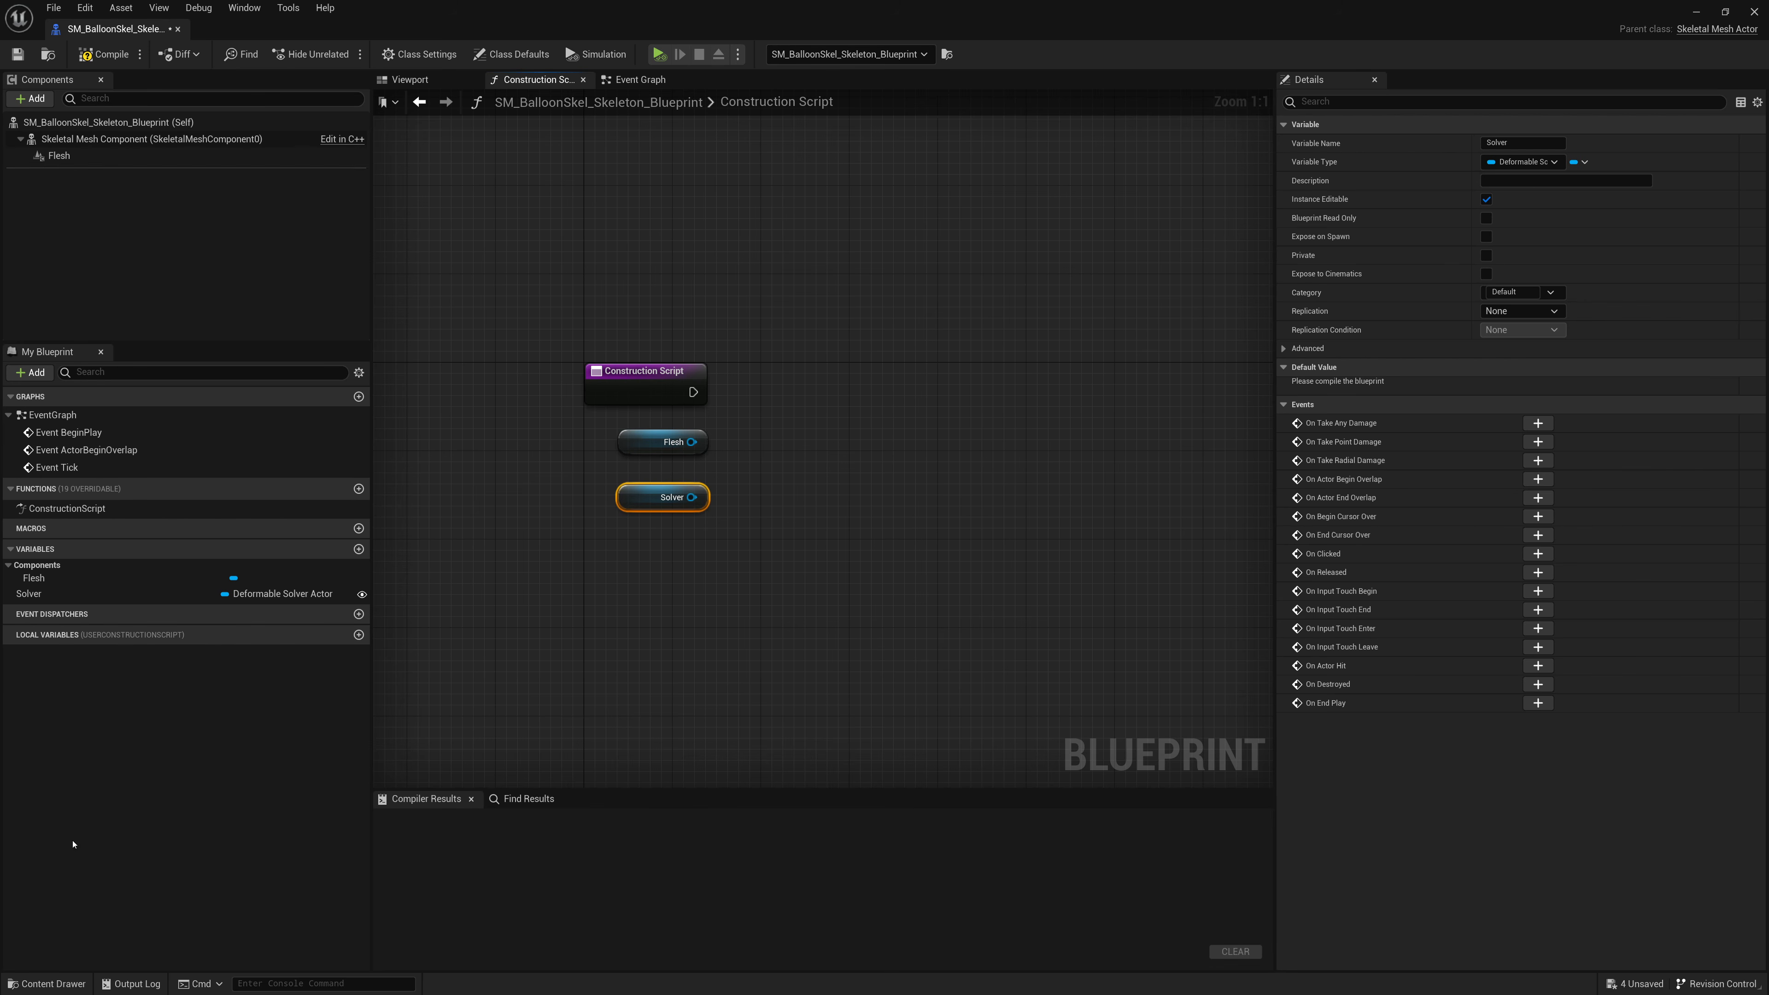
drag(693, 392, 796, 371)
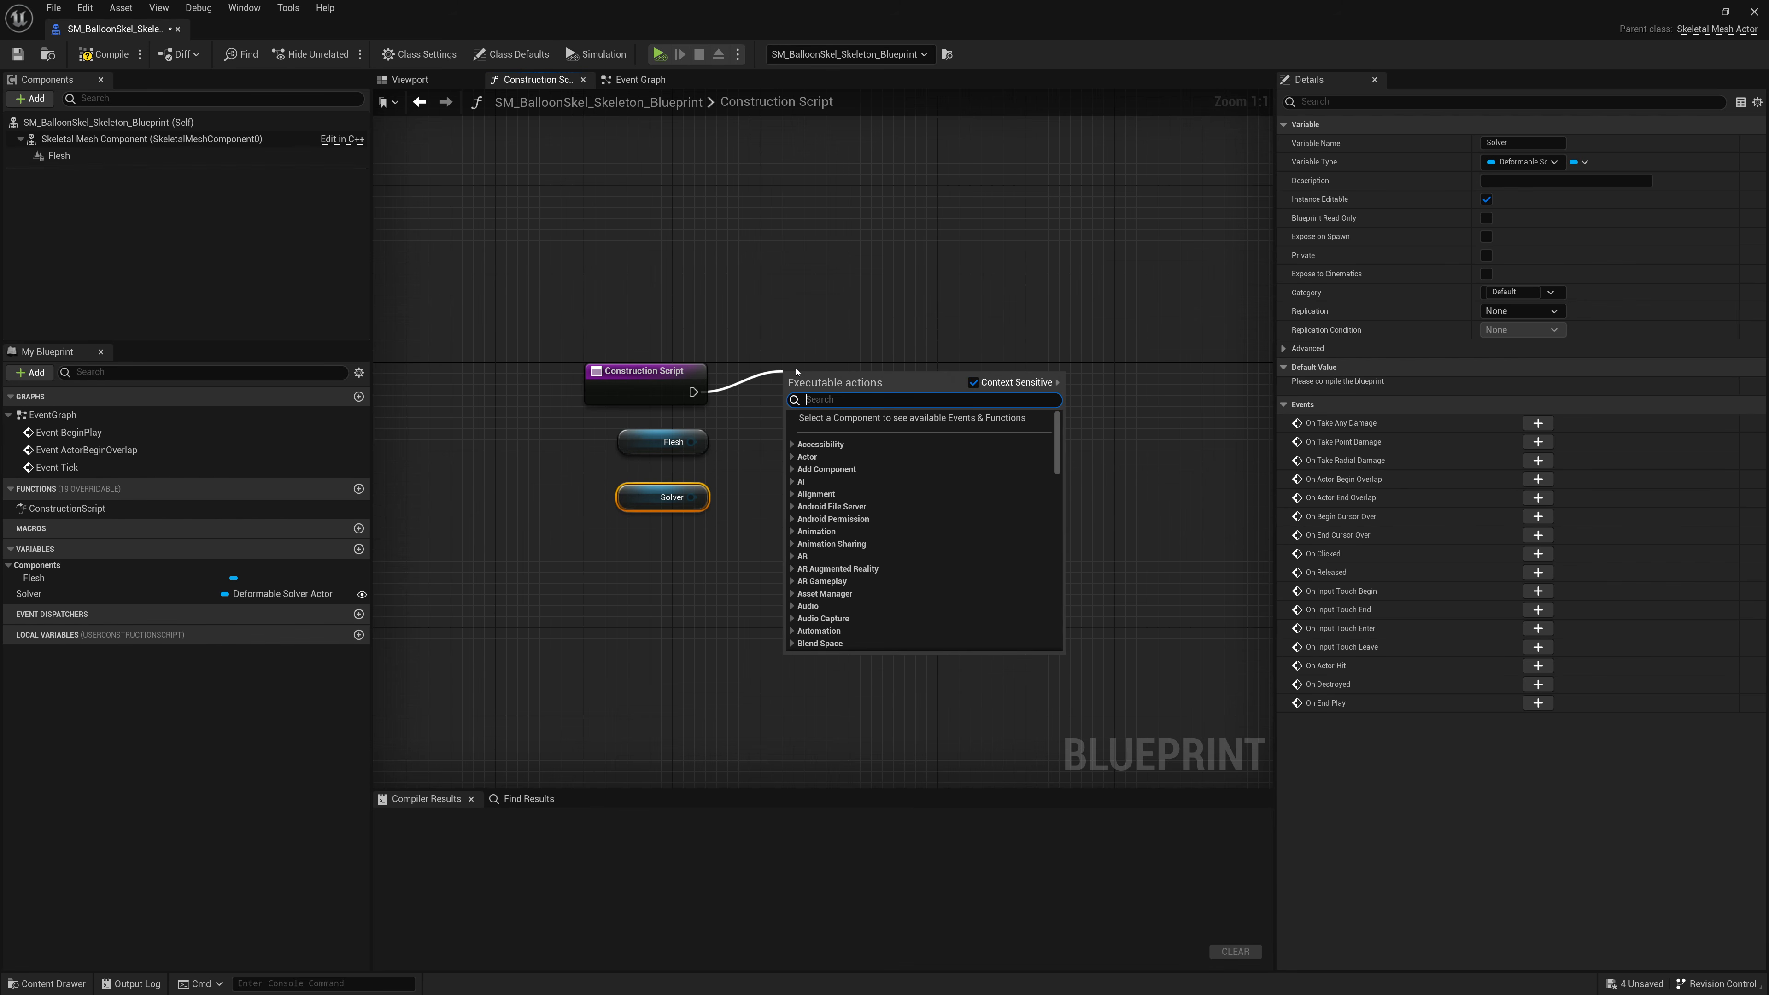
text(Enable Simula)
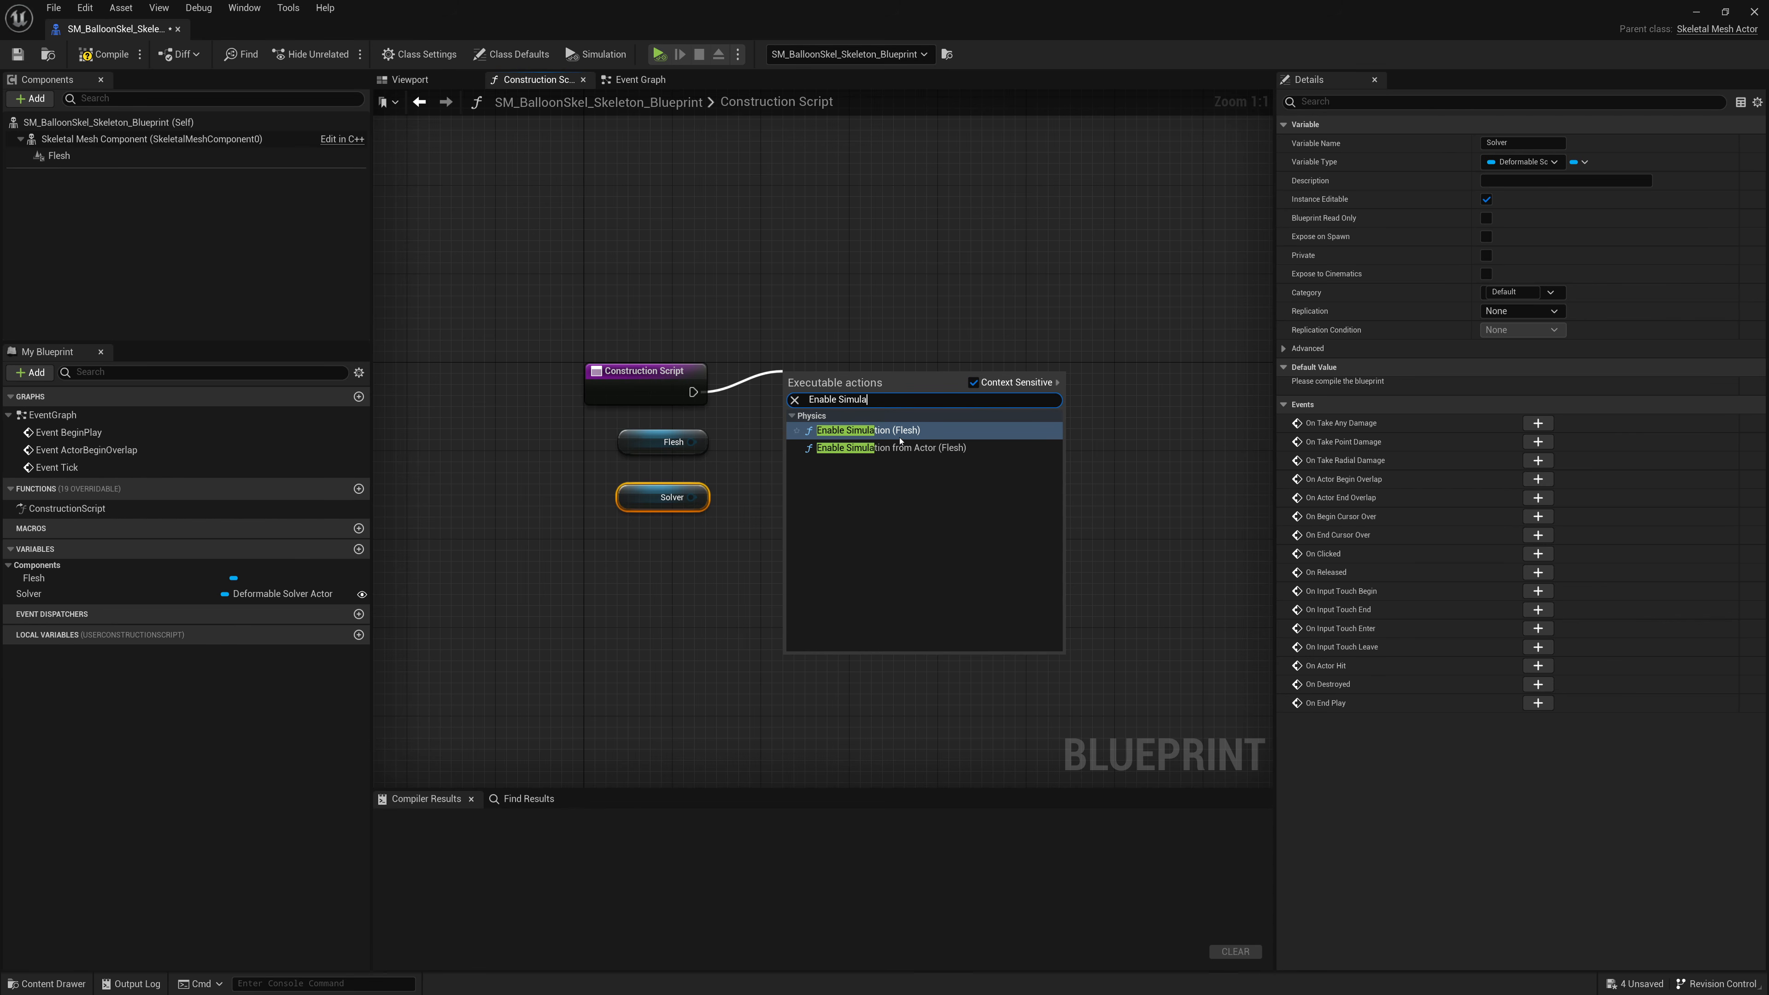
click(956, 449)
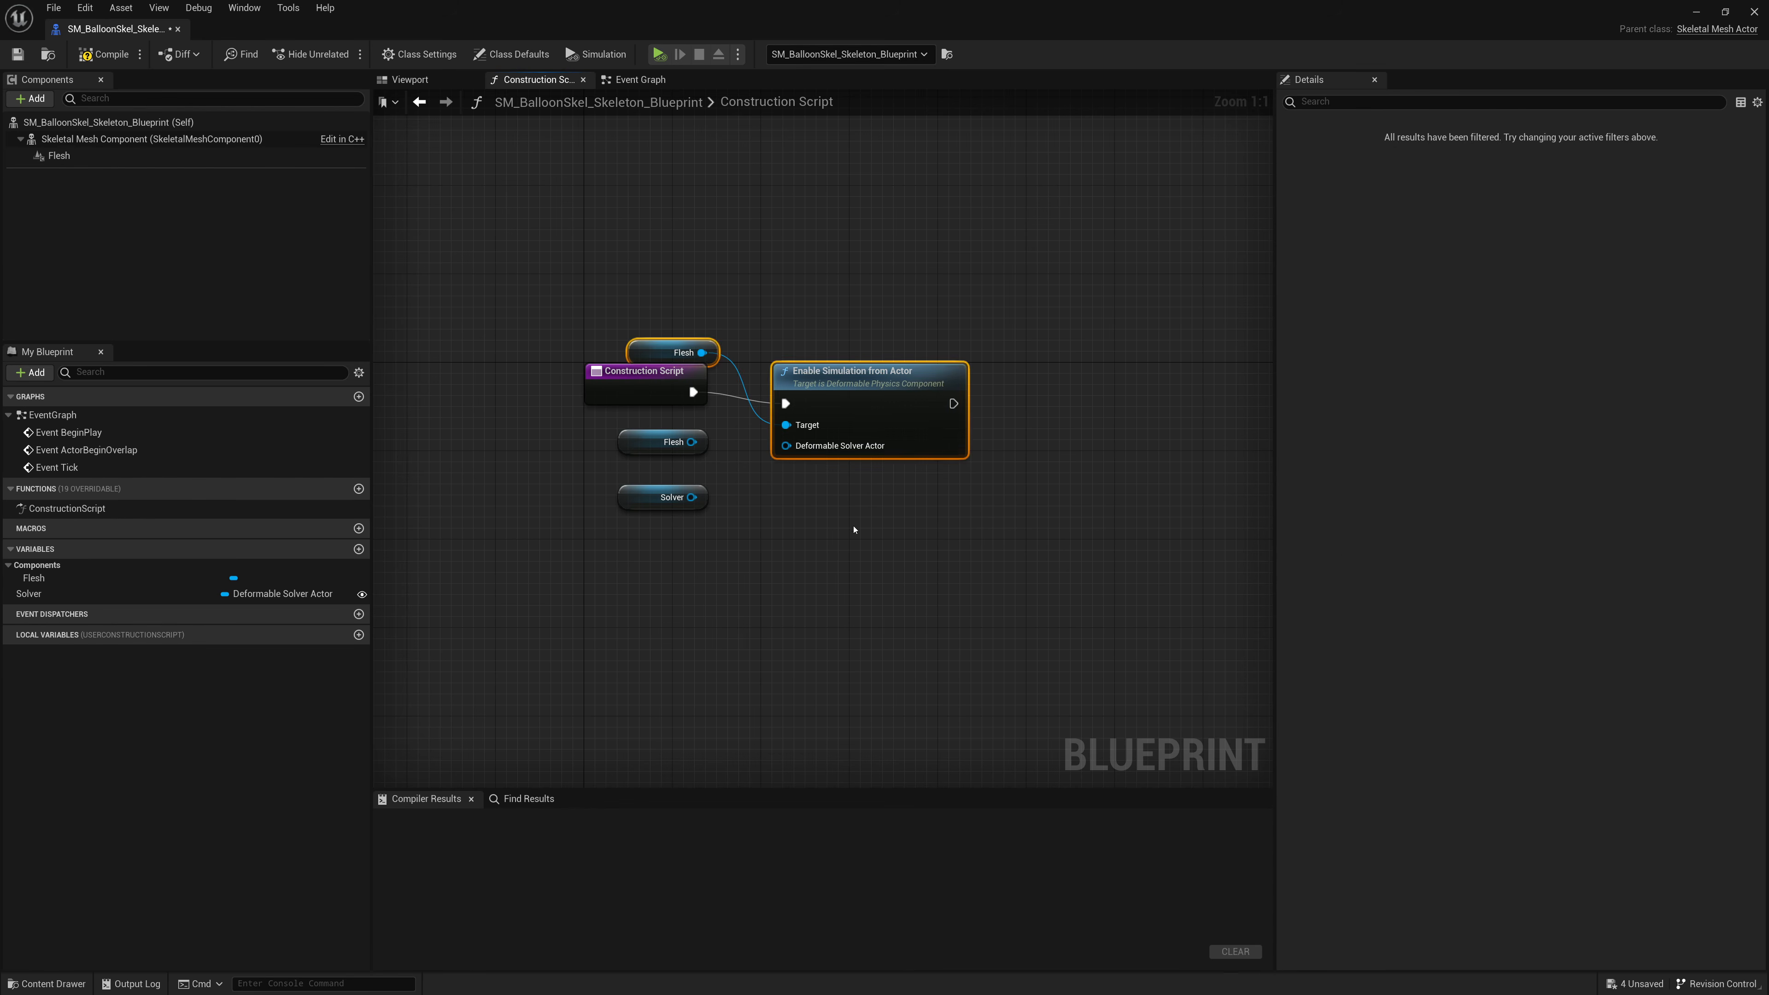
Step: Keep a single Flesh node feeding Target, delete the duplicate, connect Solver to Deformable Solver Actor, and align the simulation node
click(855, 533)
drag(703, 353, 662, 453)
click(636, 455)
key(Delete)
drag(881, 455, 691, 497)
drag(812, 402, 801, 391)
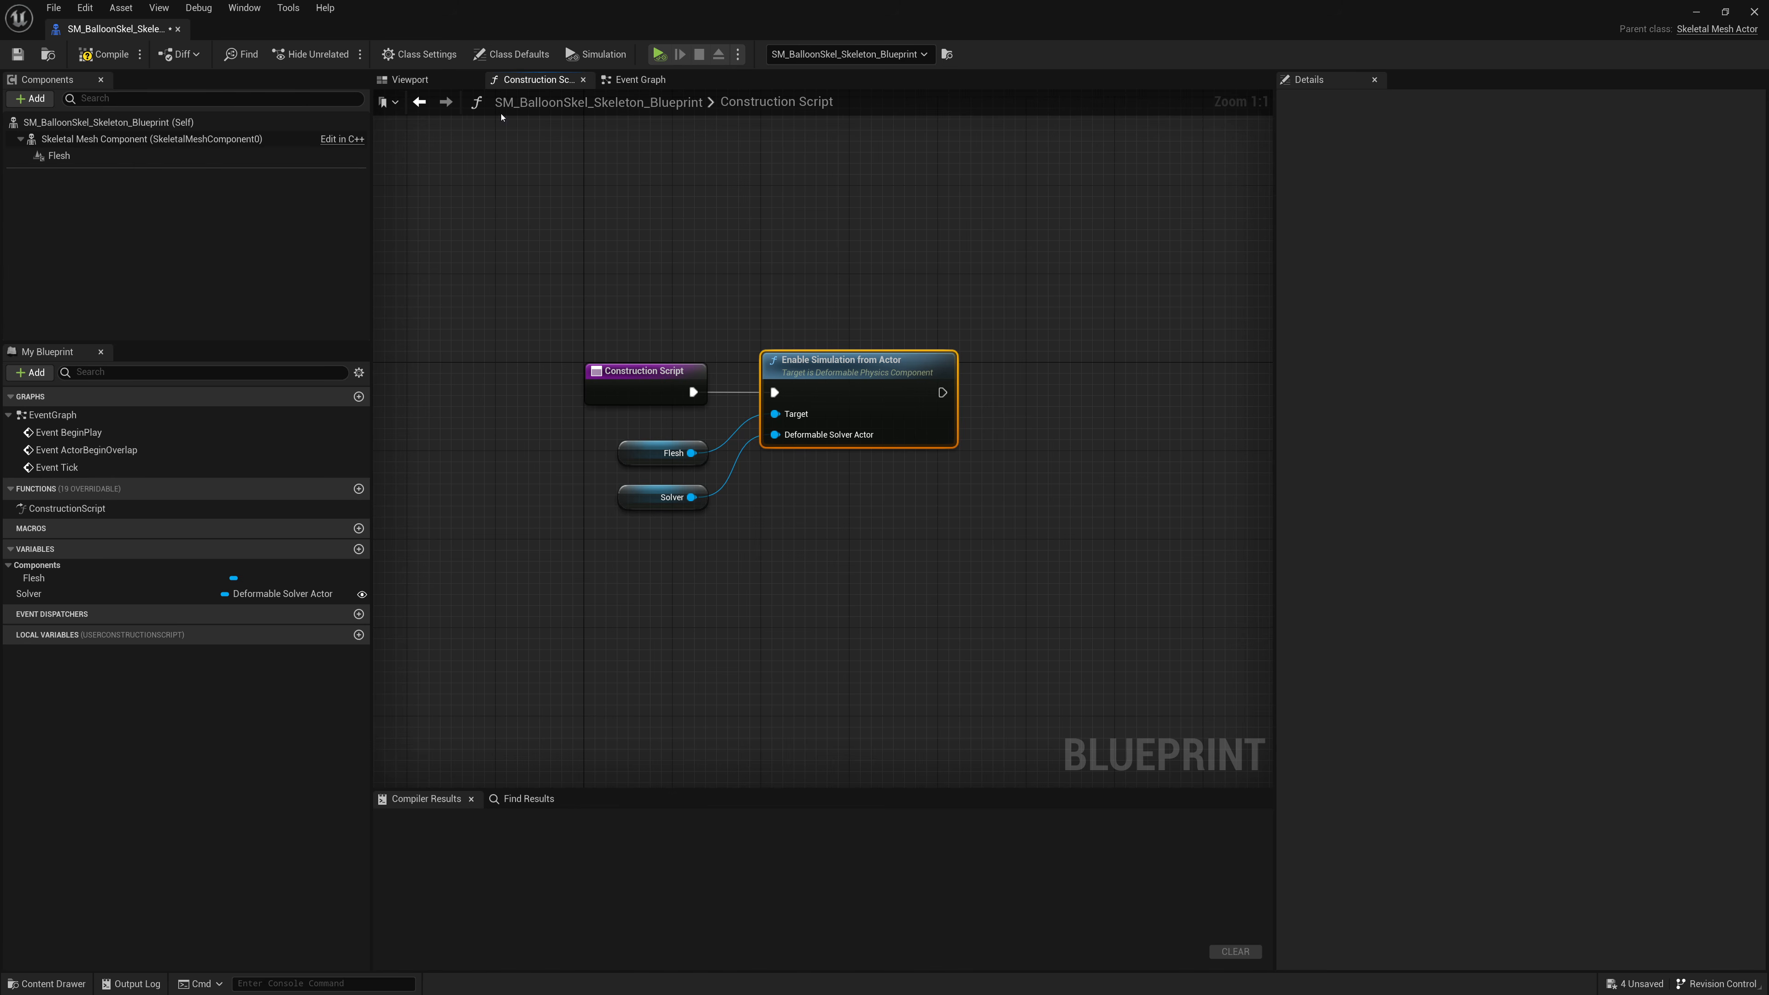
Step: In the Event Graph, add a Cast To OptimusDeformerInstance node executed from Event Tick, leaving space between the two nodes
click(642, 80)
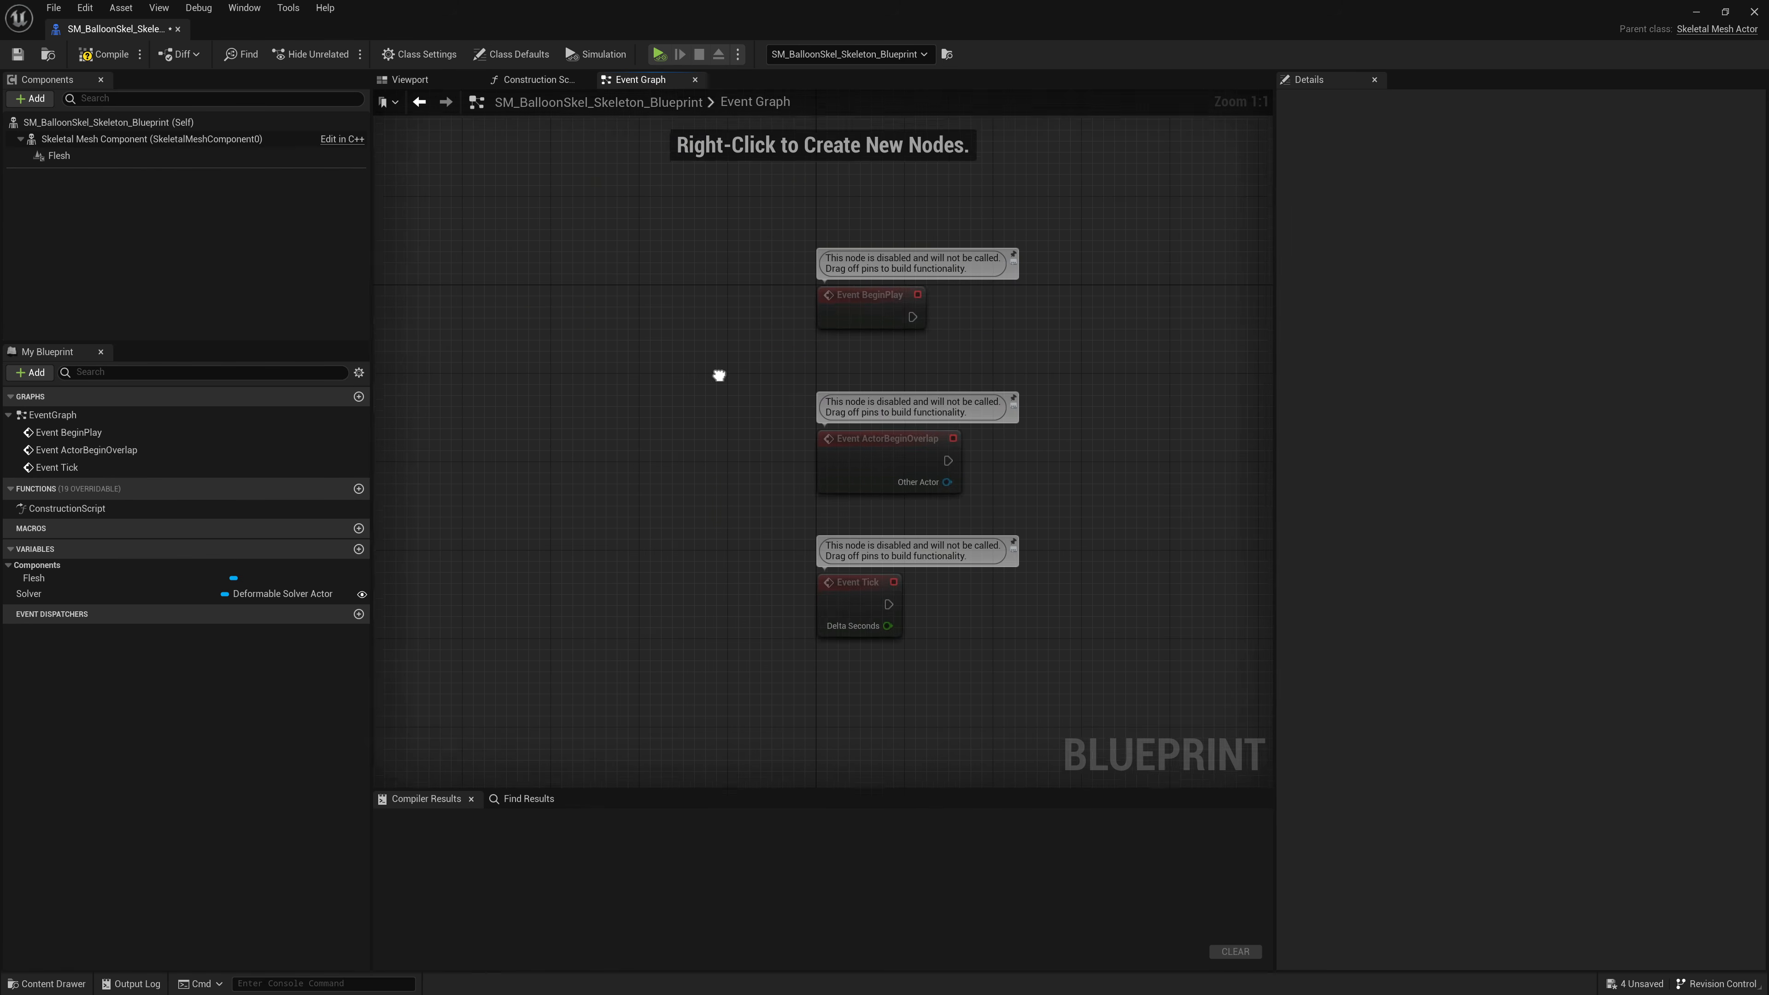
drag(625, 427, 622, 438)
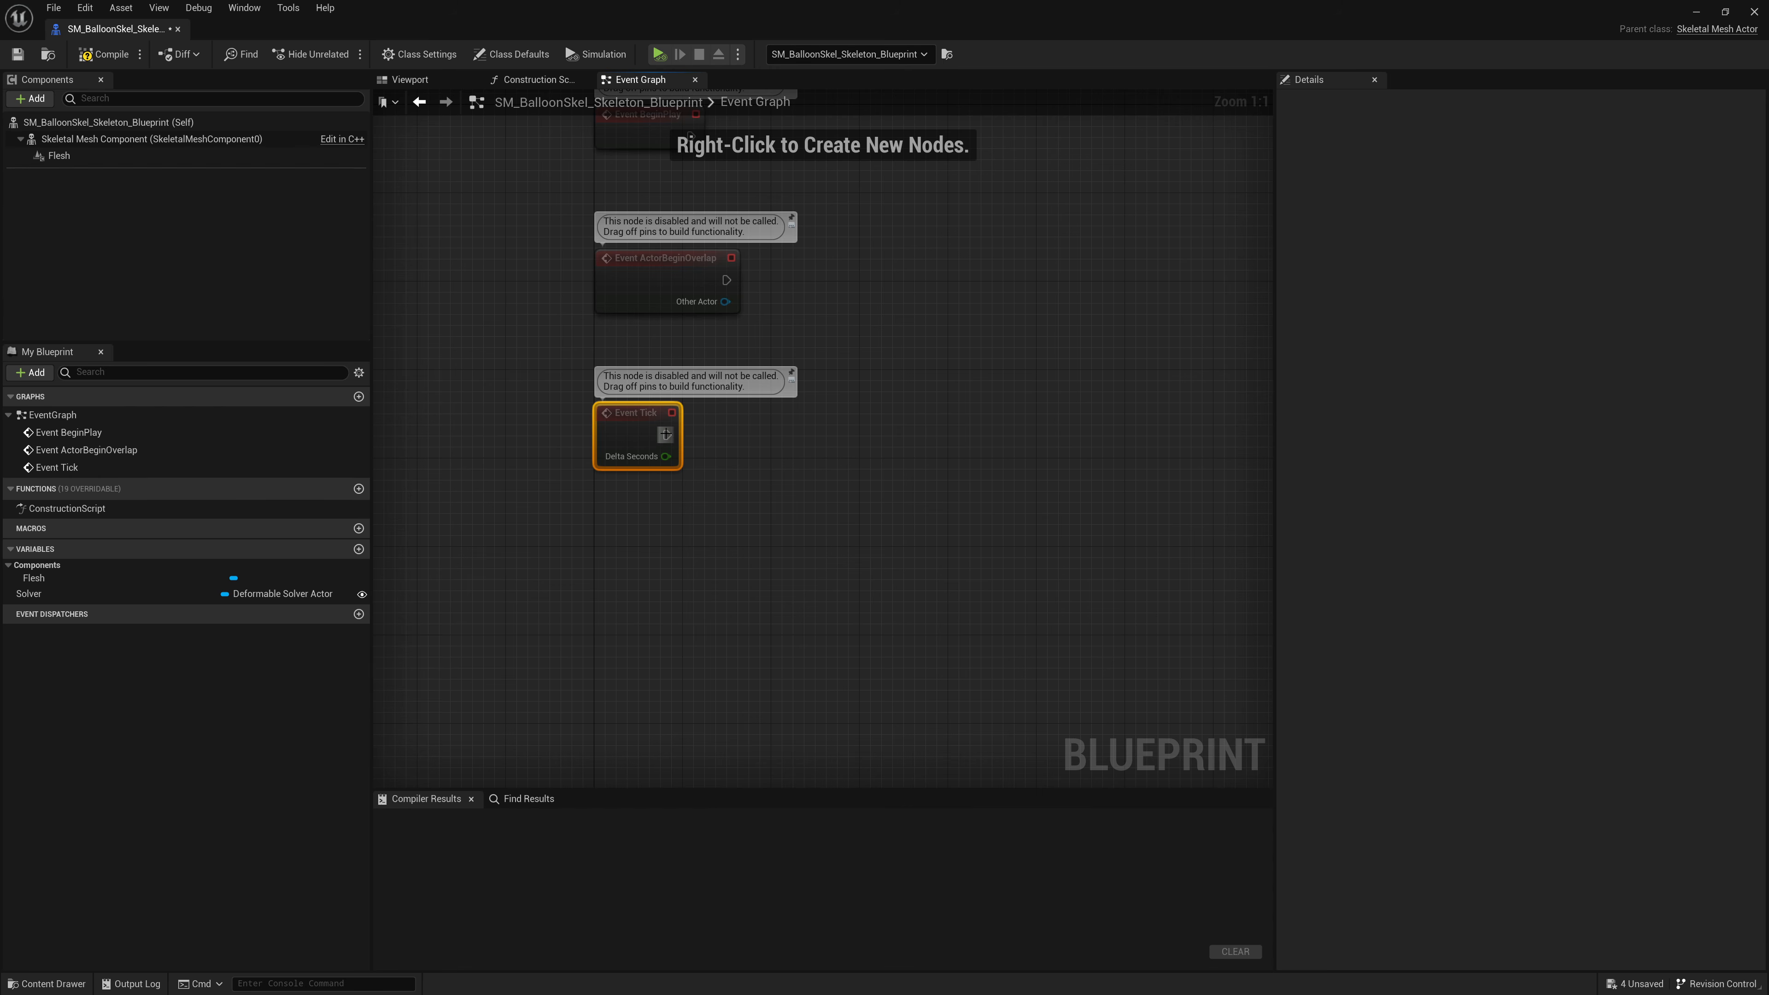
drag(667, 435, 812, 449)
text(Cast)
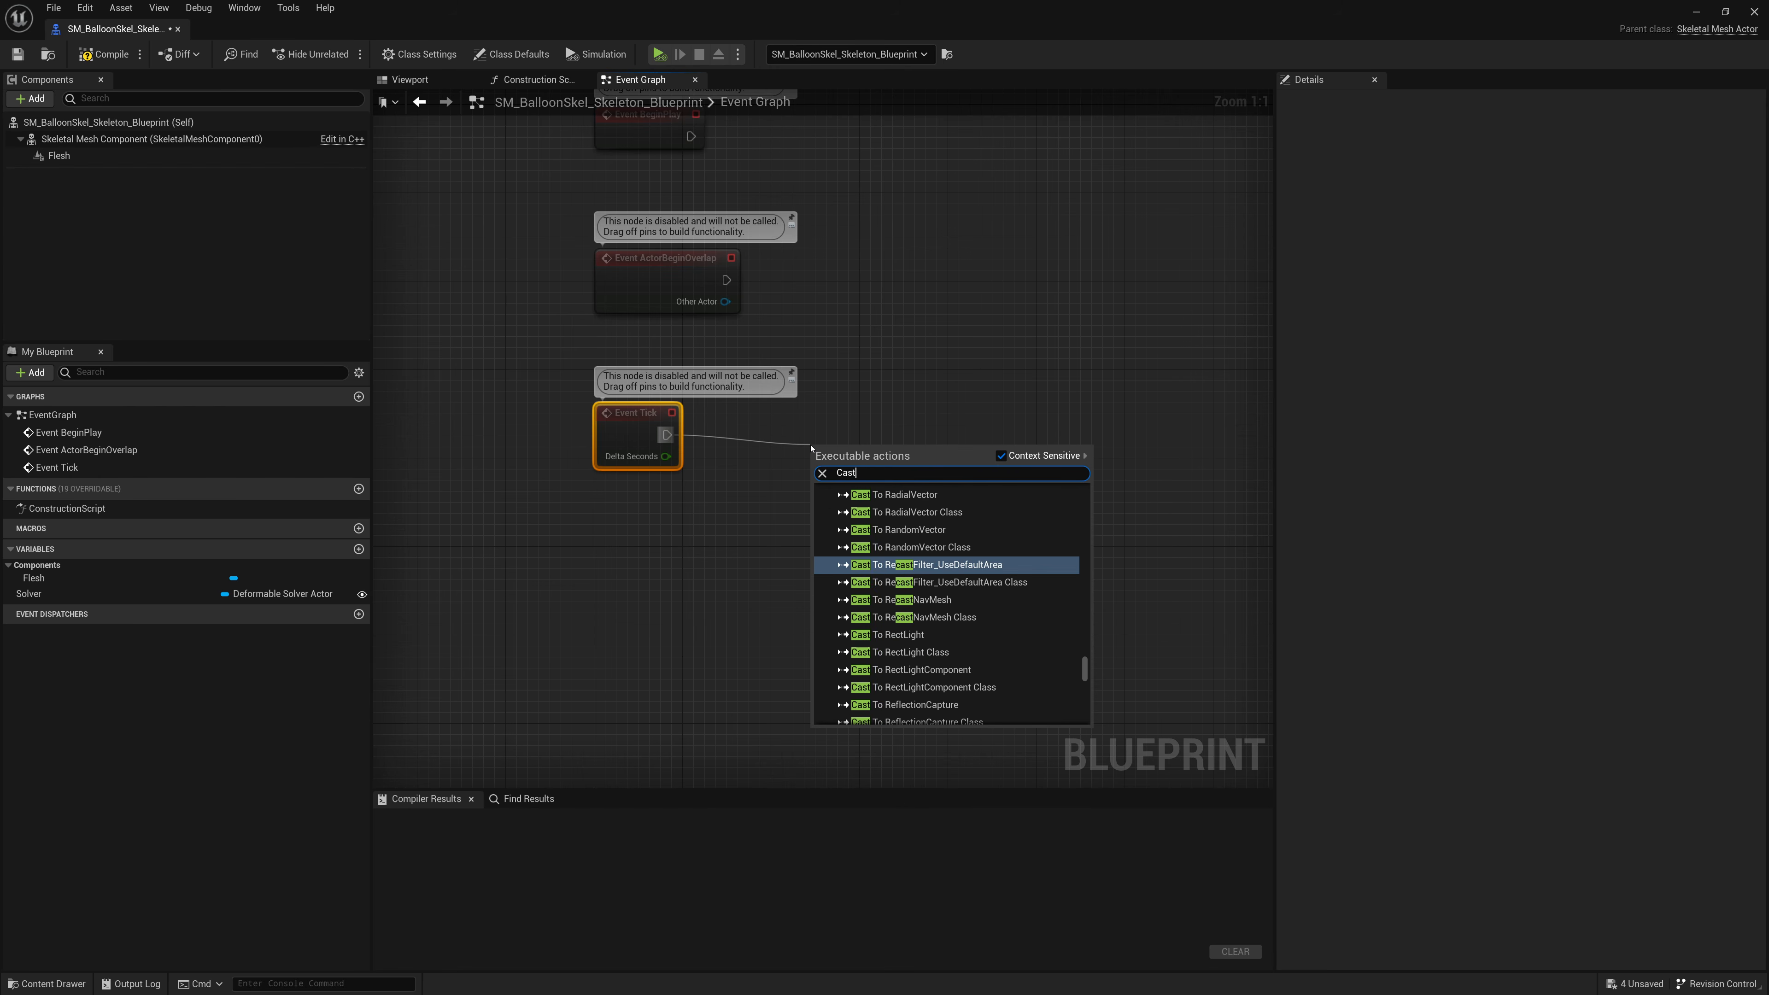
text( To OptimusDefor)
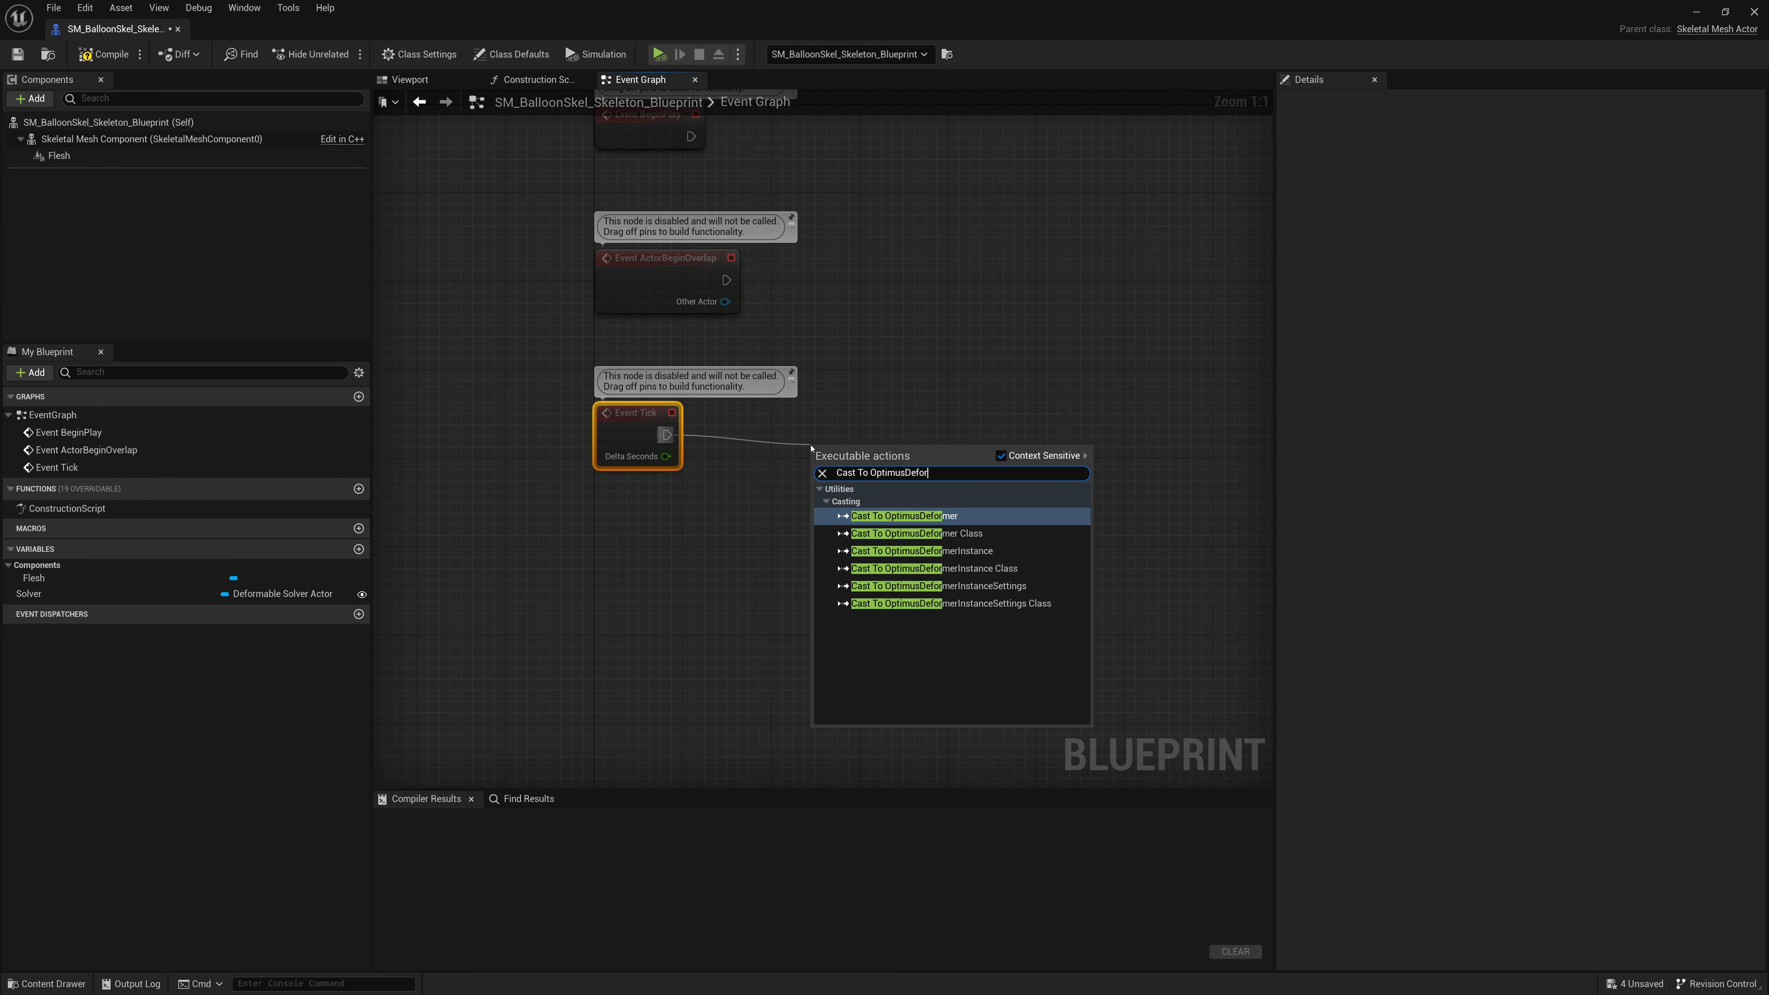
key(Down)
key(Down)
key(Return)
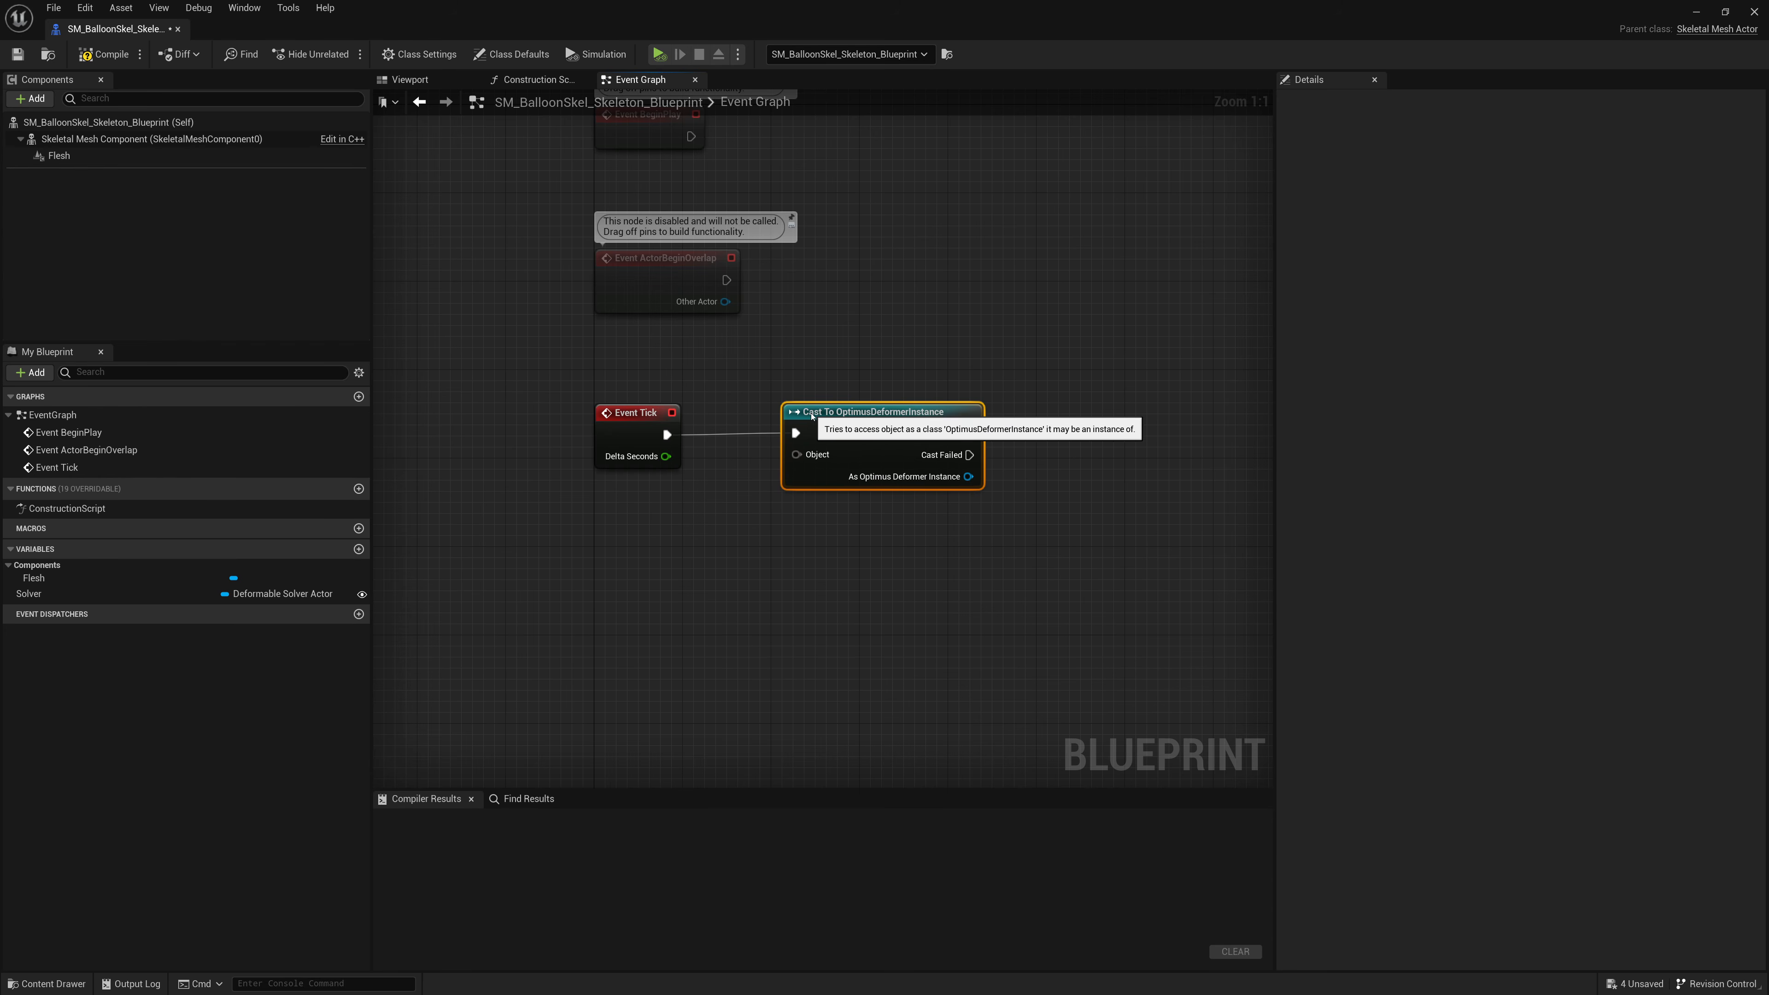
drag(822, 413, 800, 426)
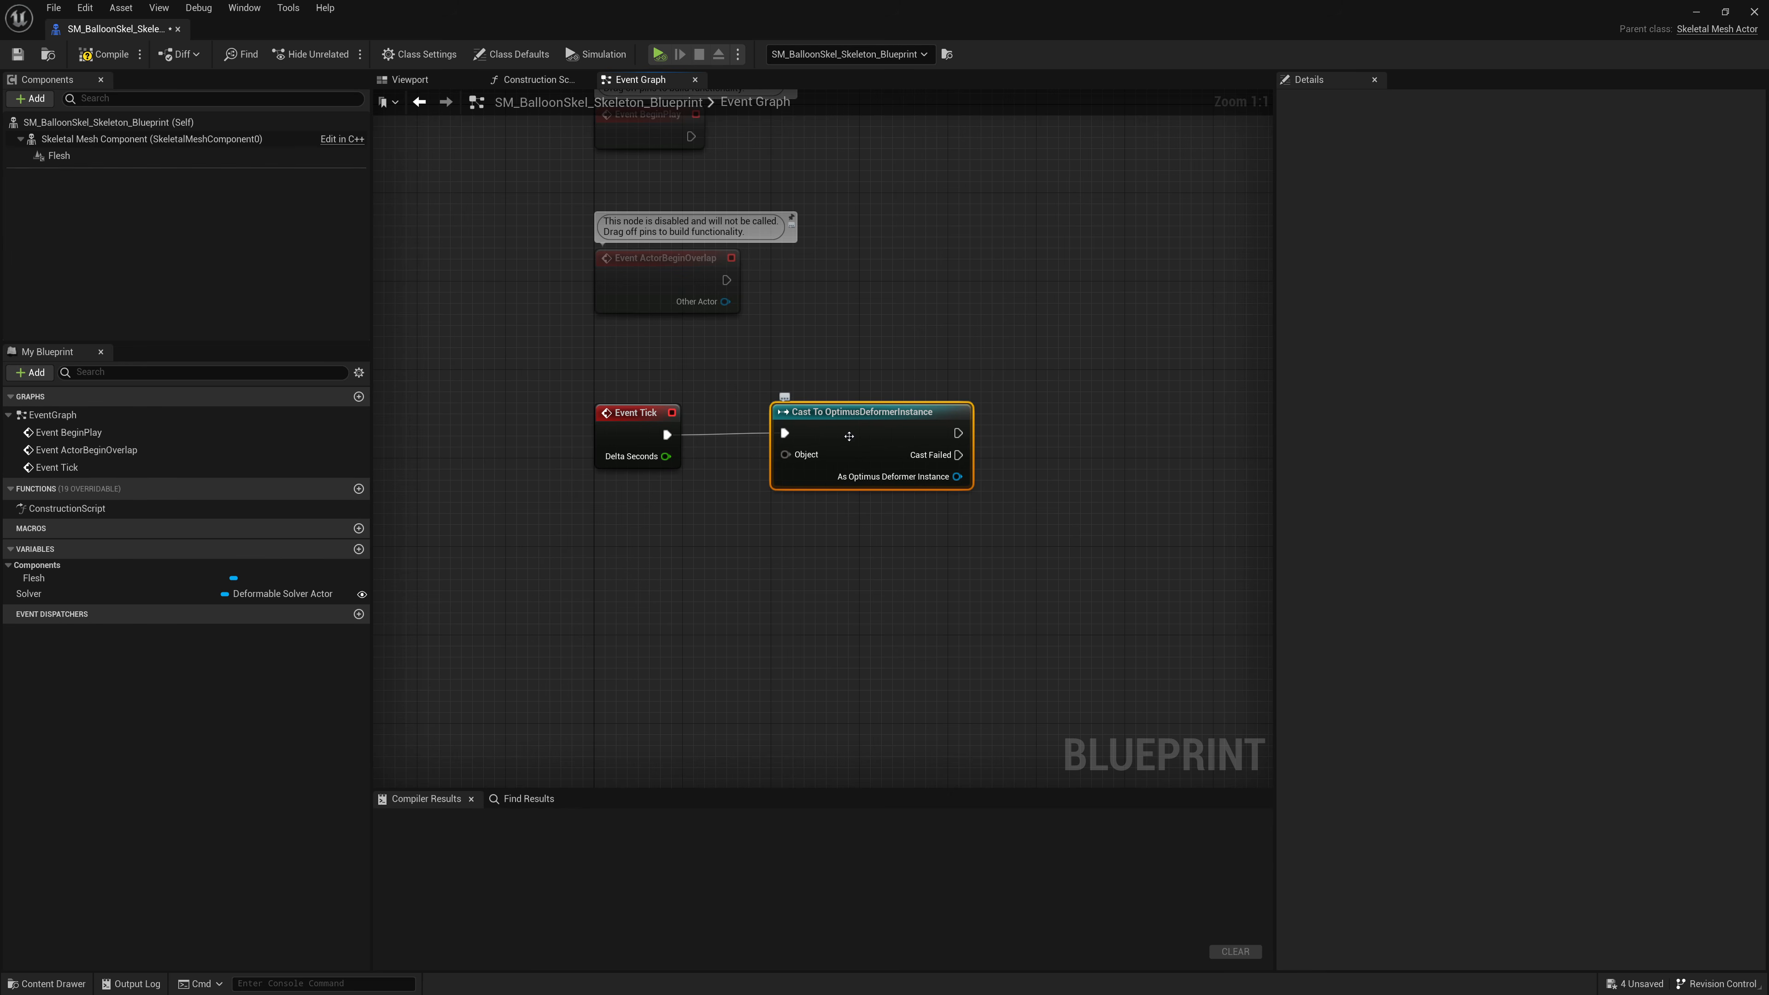
drag(863, 425, 939, 424)
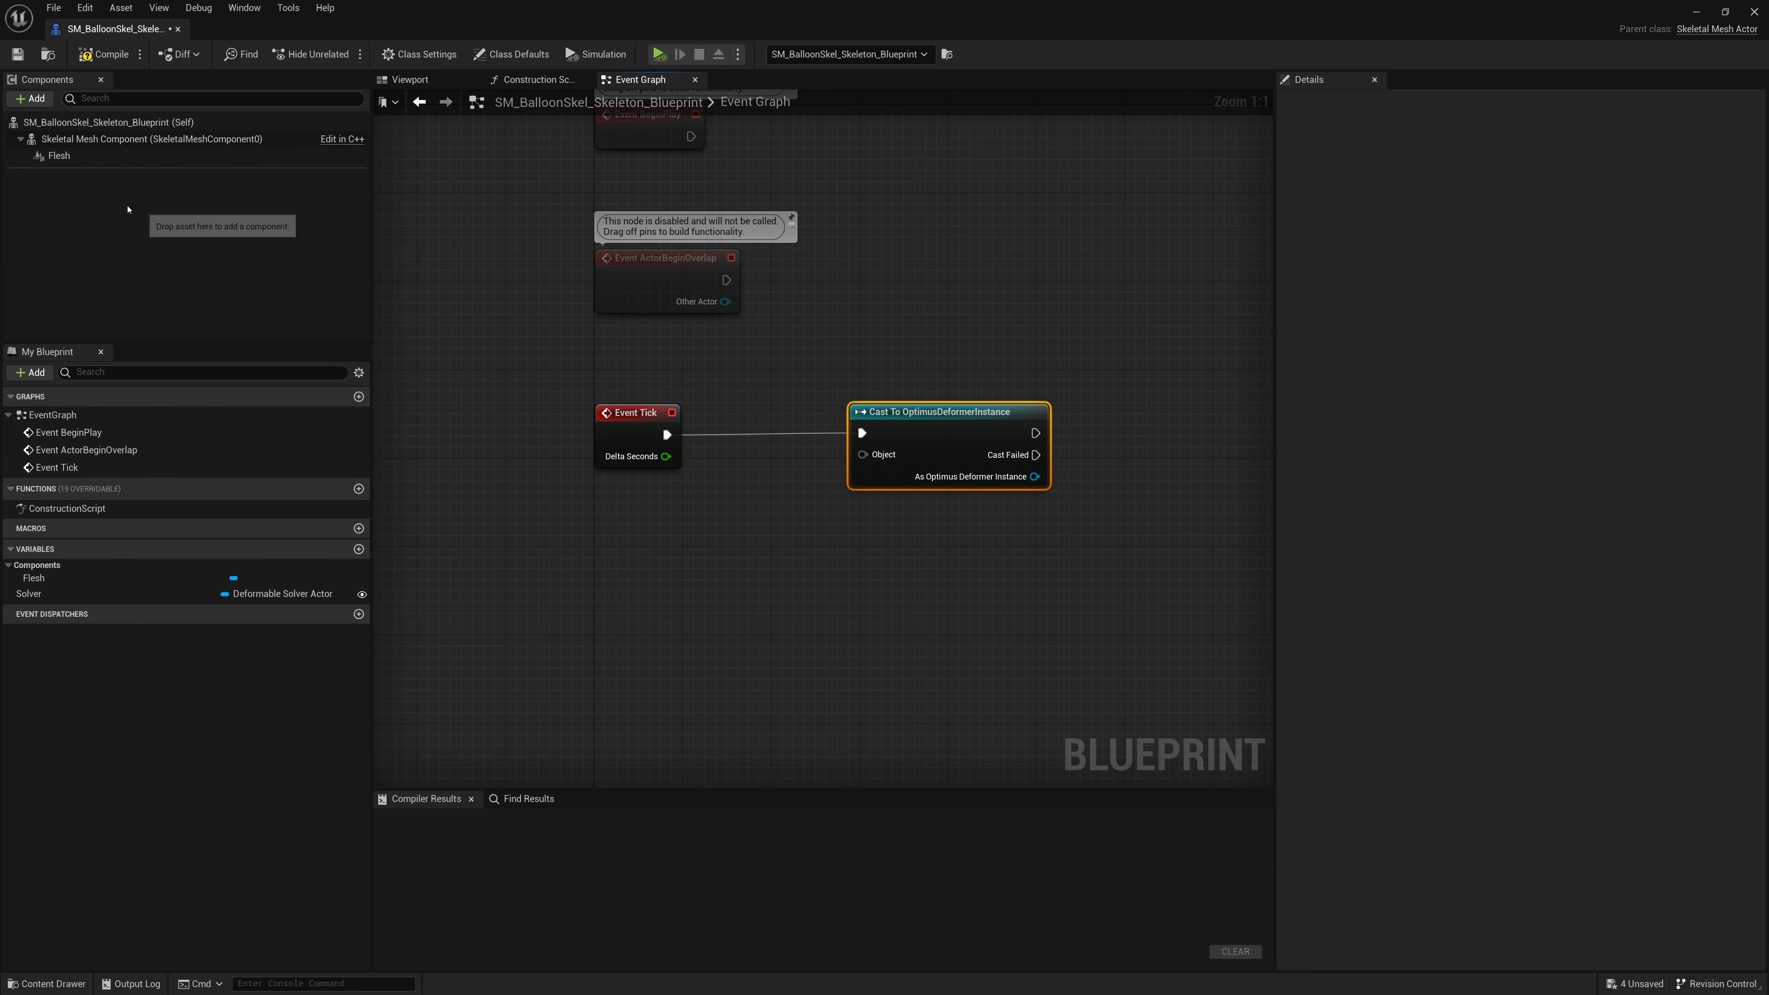
Step: Feed the cast's Object input with the Skeletal Mesh Component's Mesh Deformer Instance and tidy the node spacing
drag(64, 139, 678, 558)
click(580, 522)
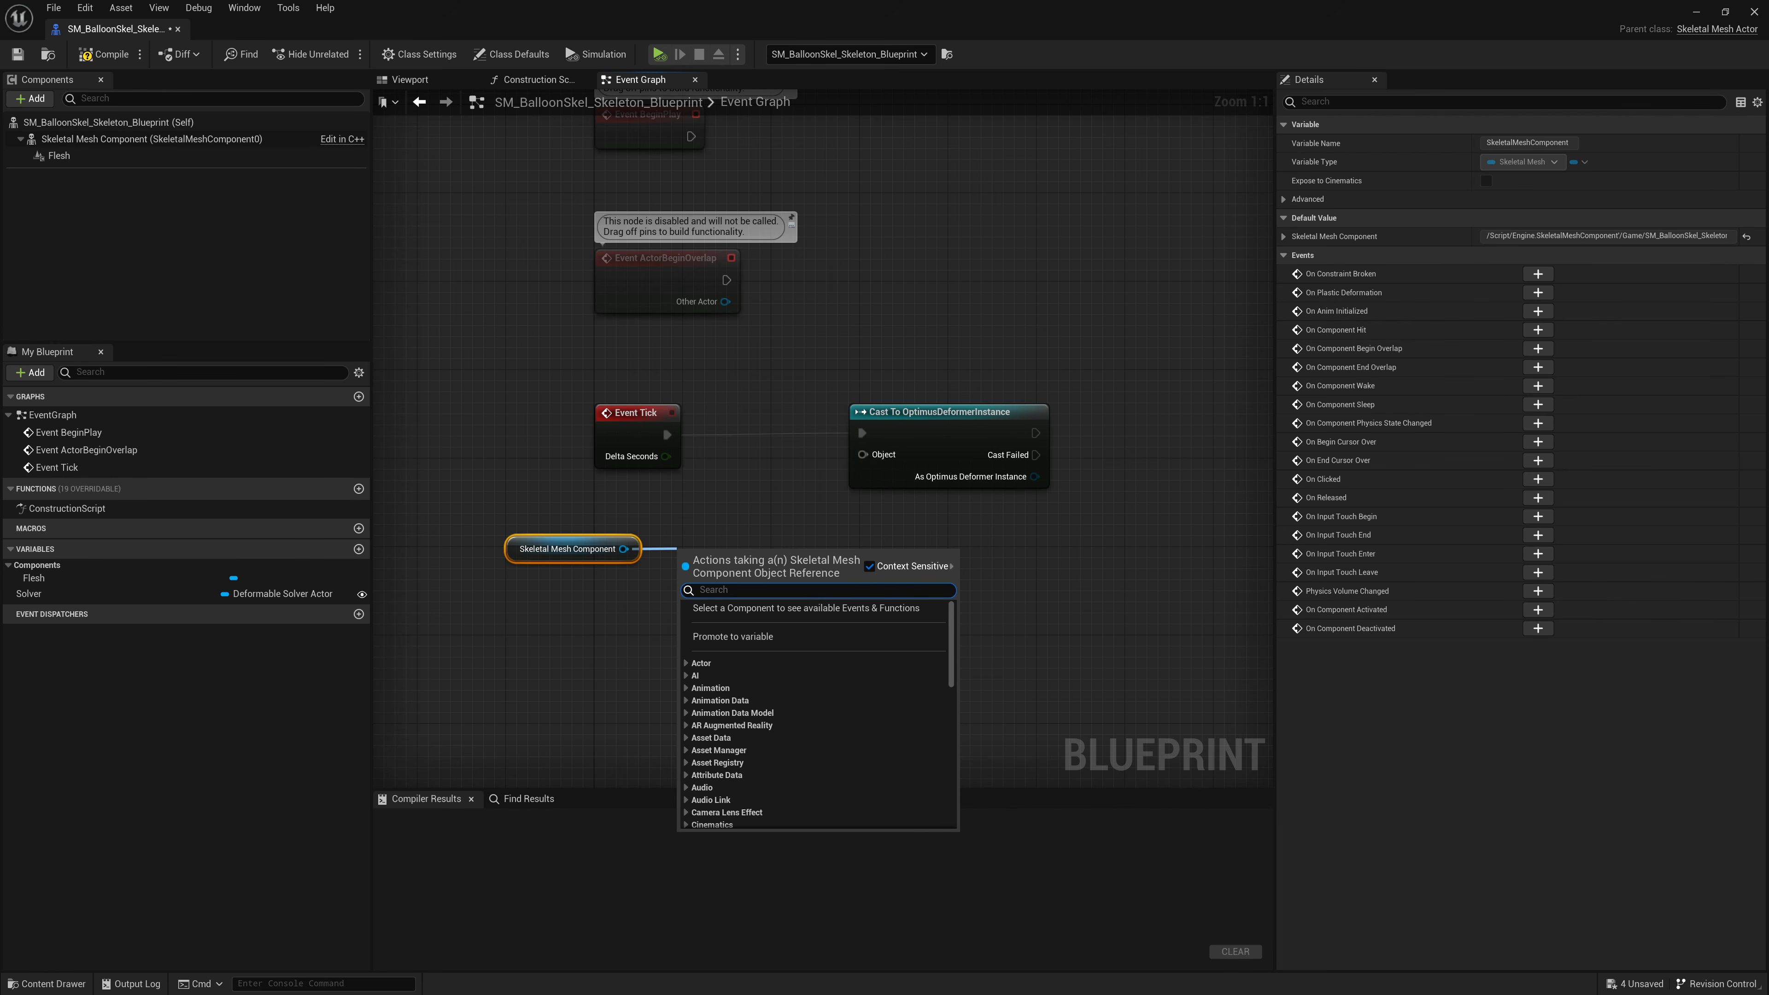
text(Get Mesh Defor)
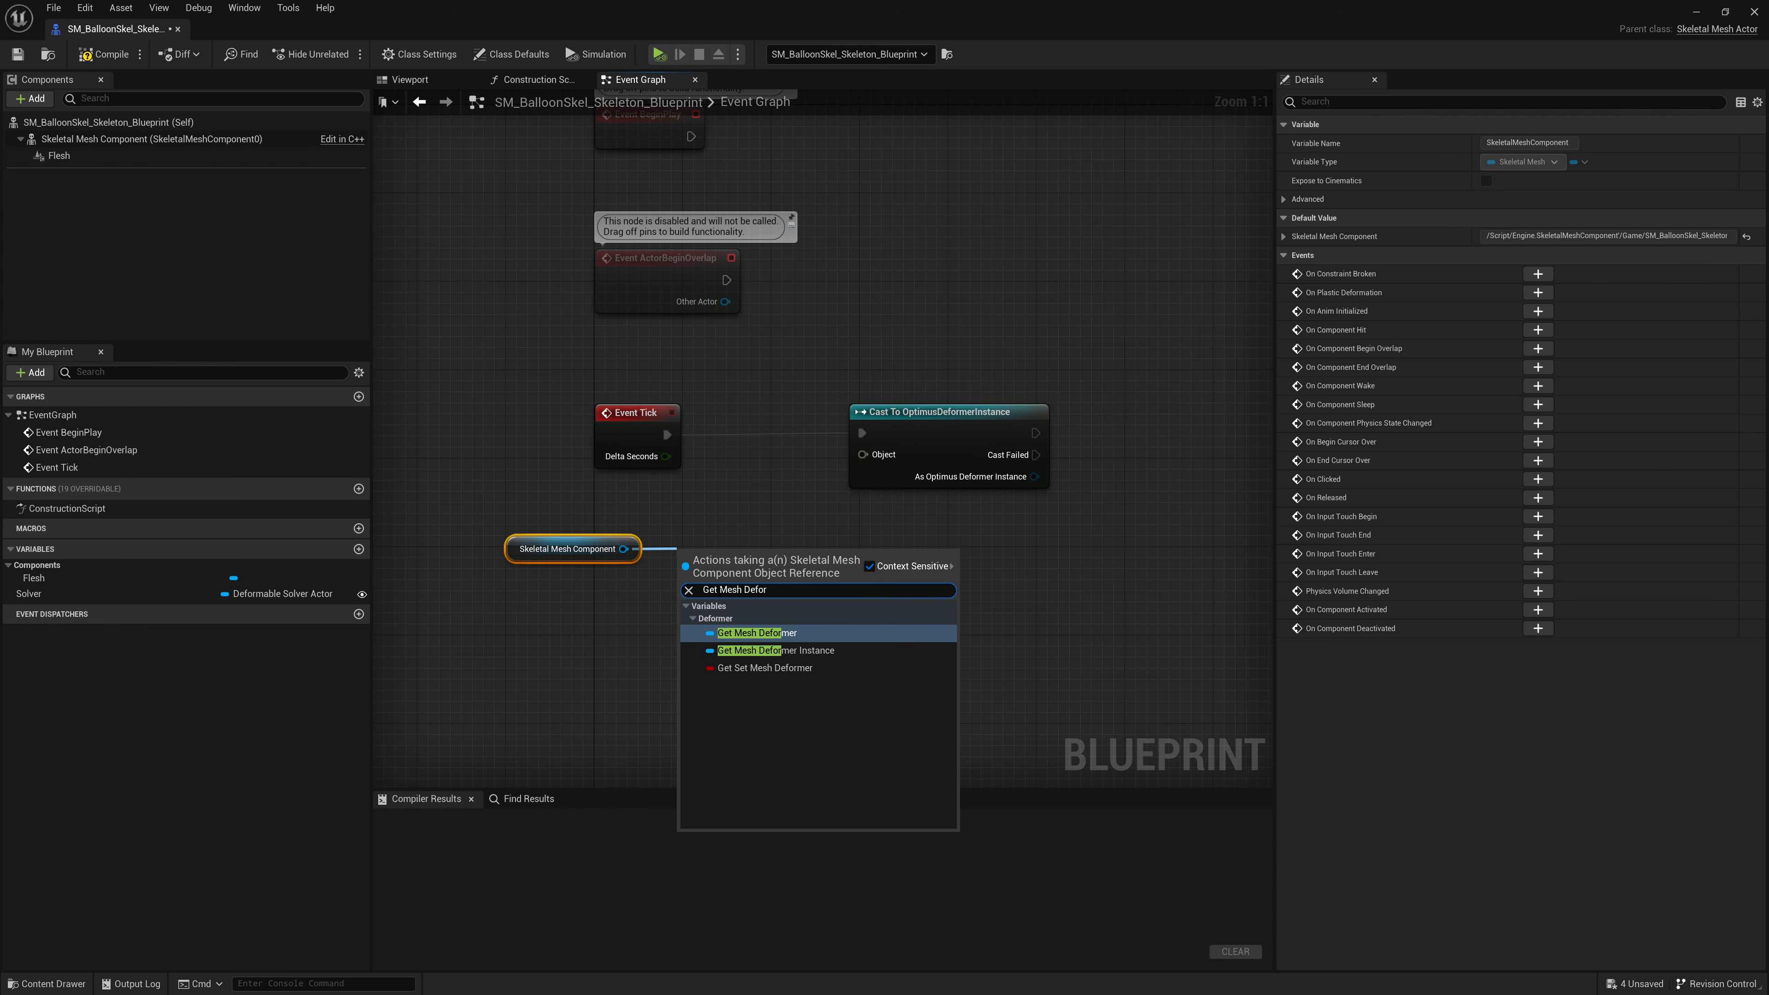
click(804, 651)
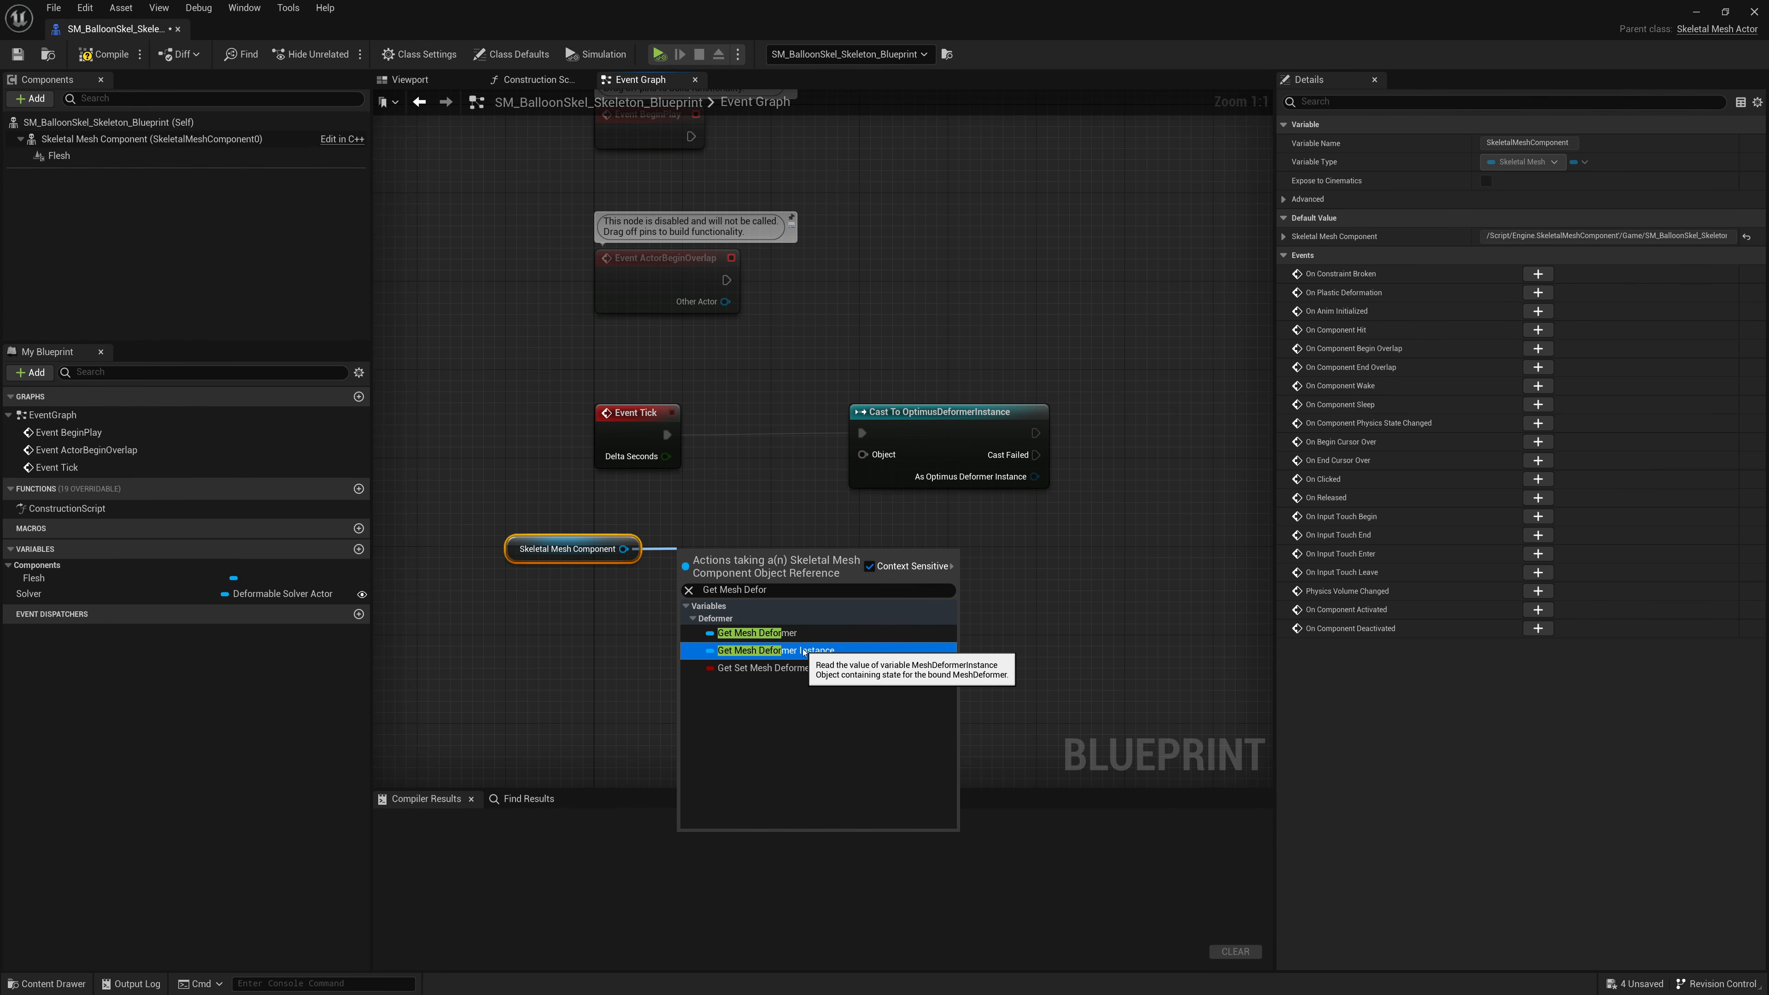
click(804, 651)
drag(843, 560, 862, 454)
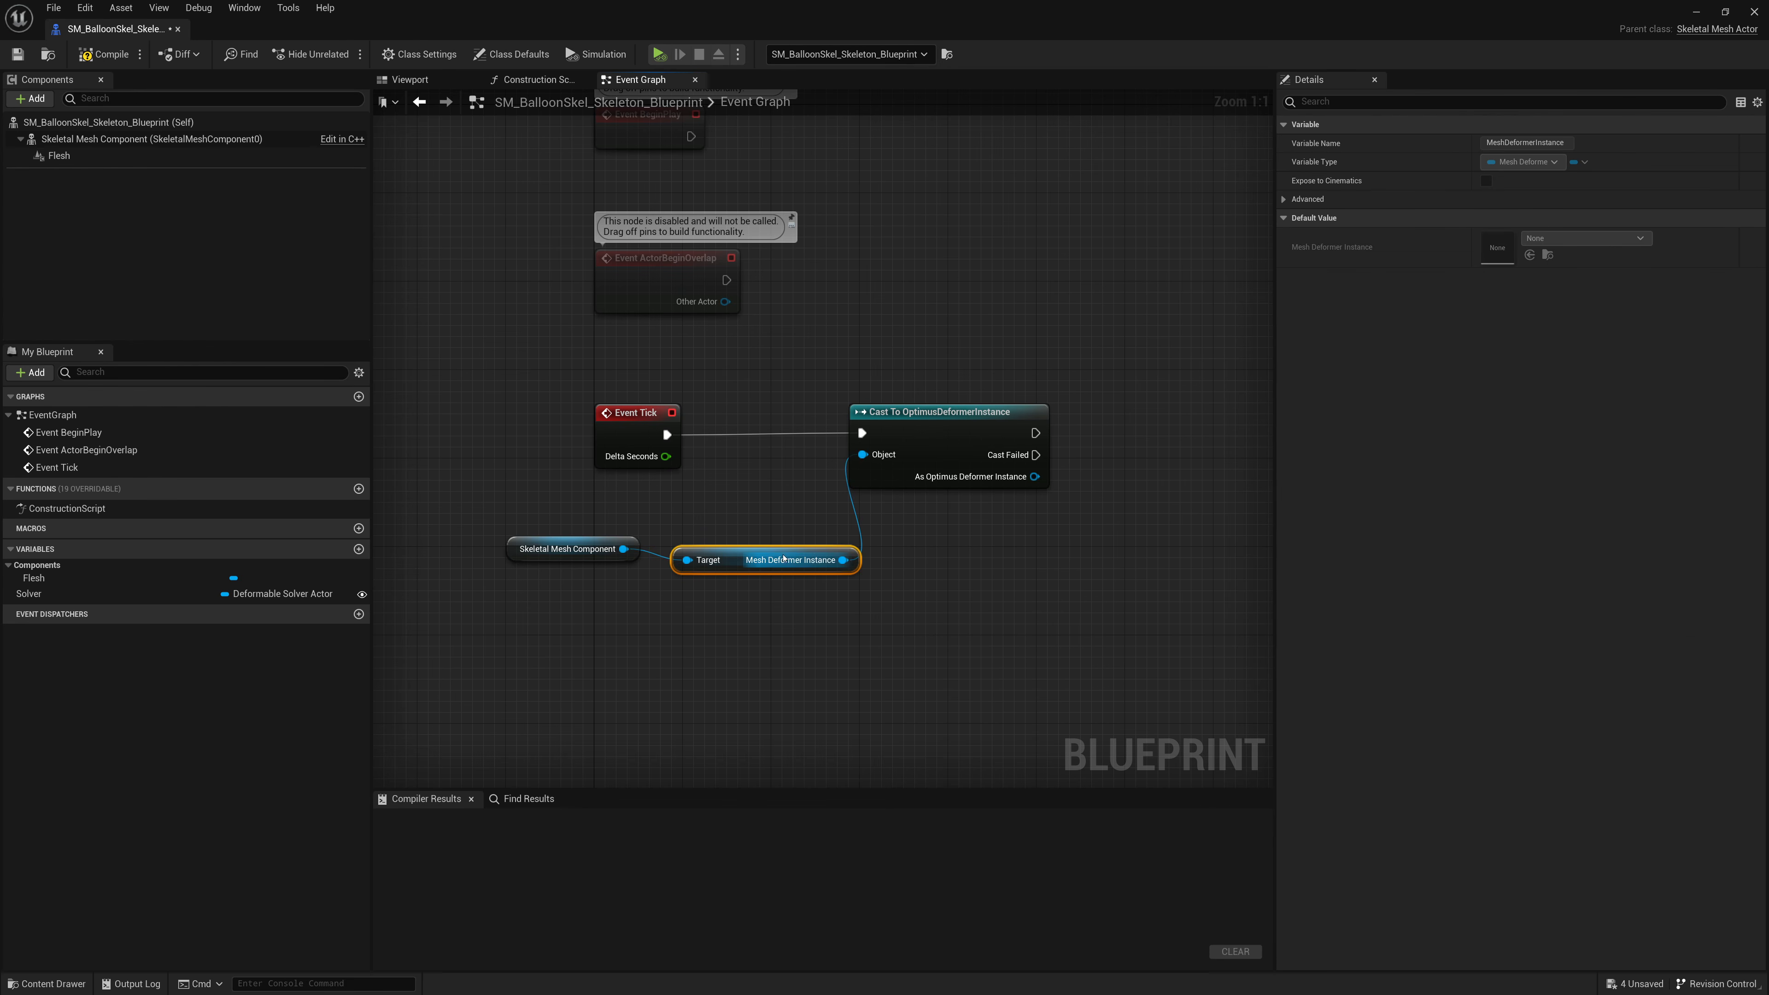
drag(784, 557, 773, 547)
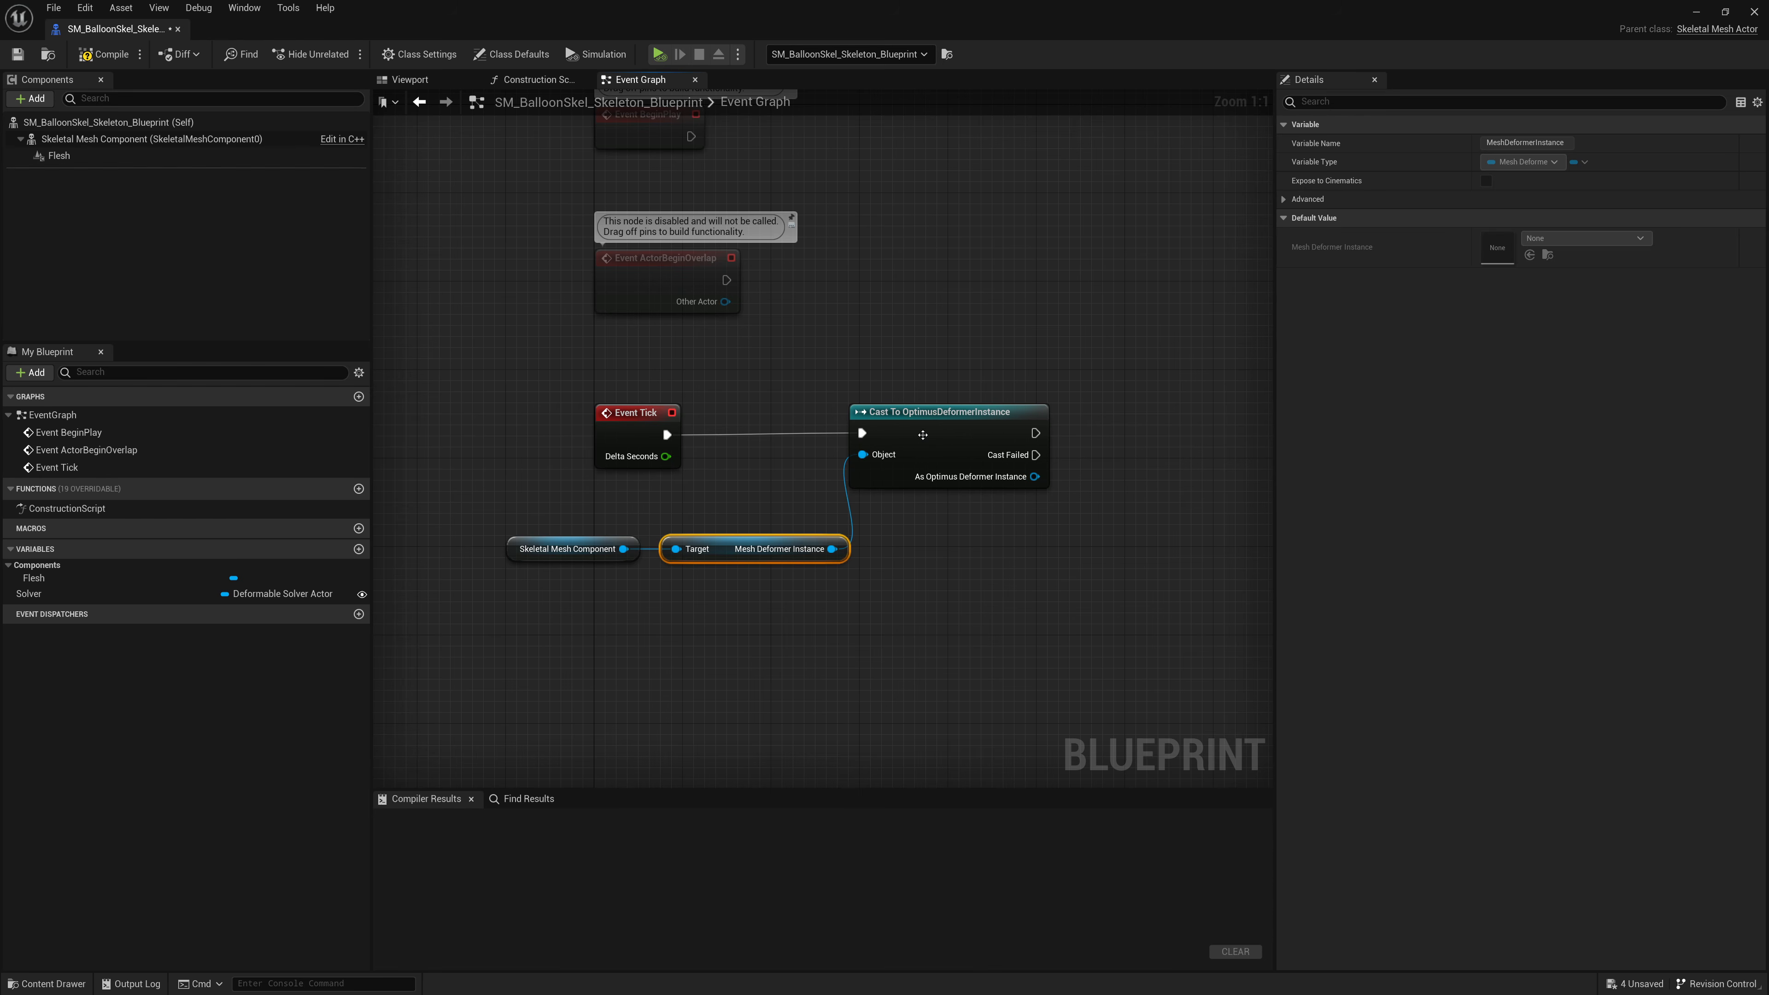
drag(923, 434, 957, 435)
right_drag(970, 512, 849, 510)
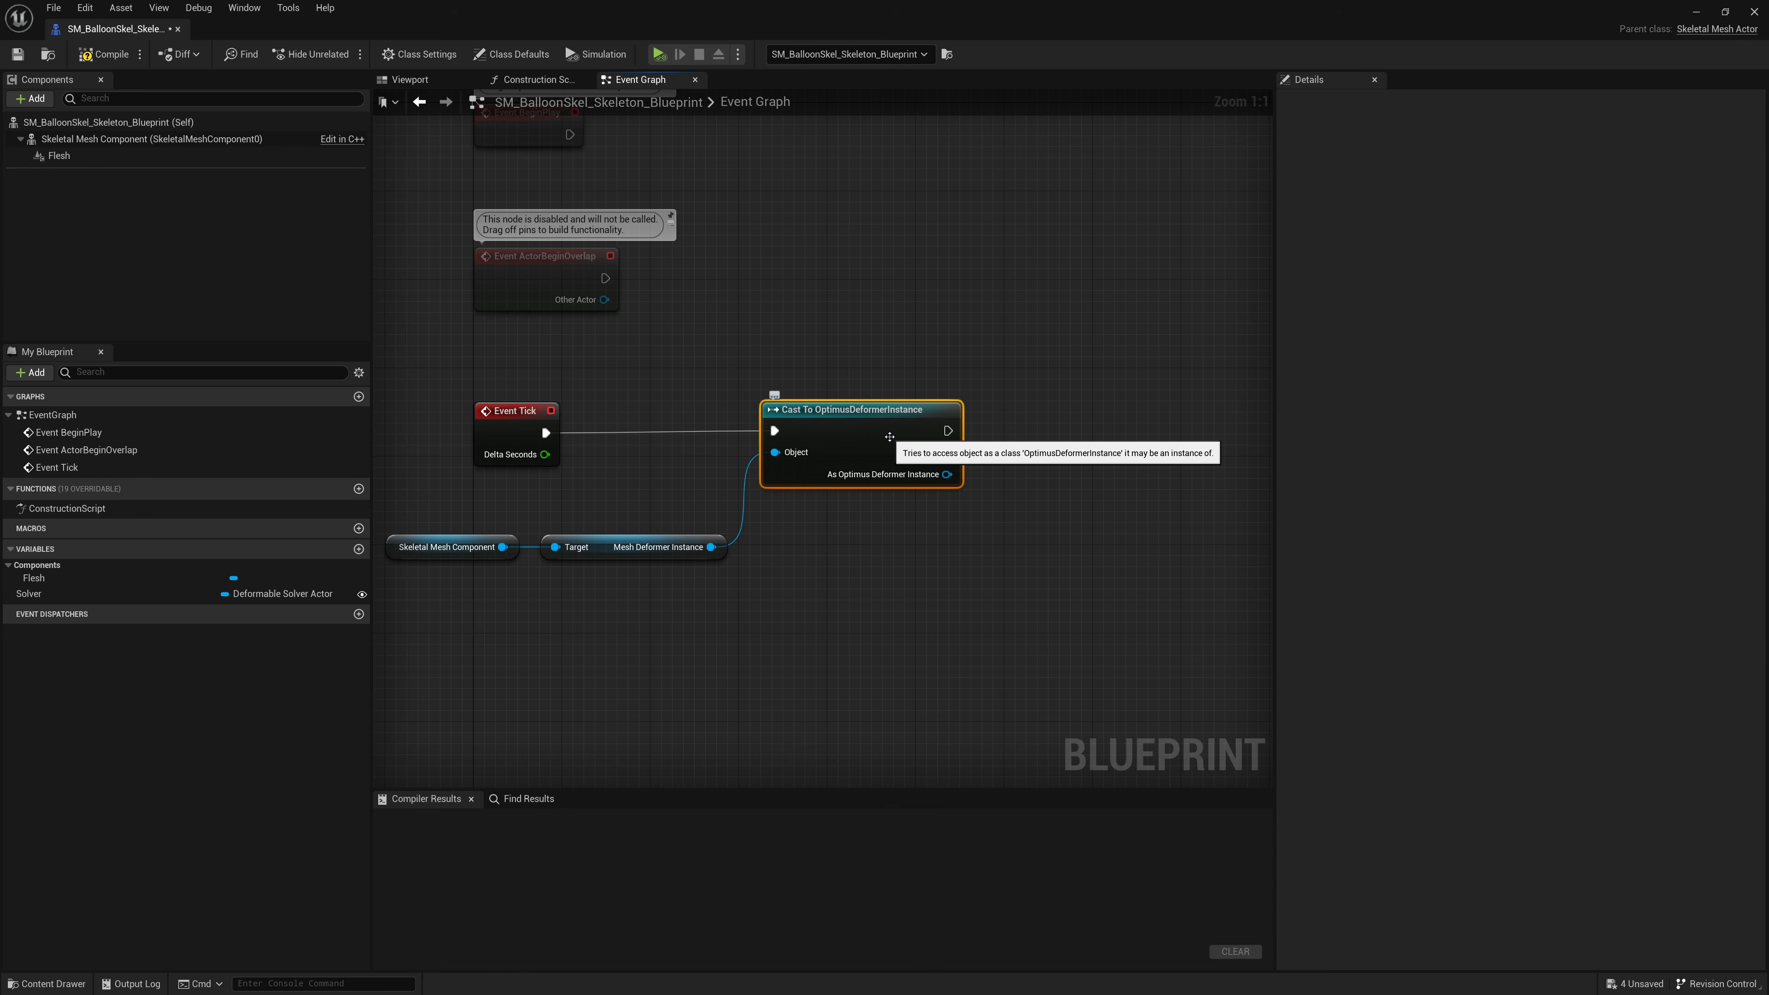
Step: Create an instance-editable variable named SimToRender with the type Transform
click(359, 549)
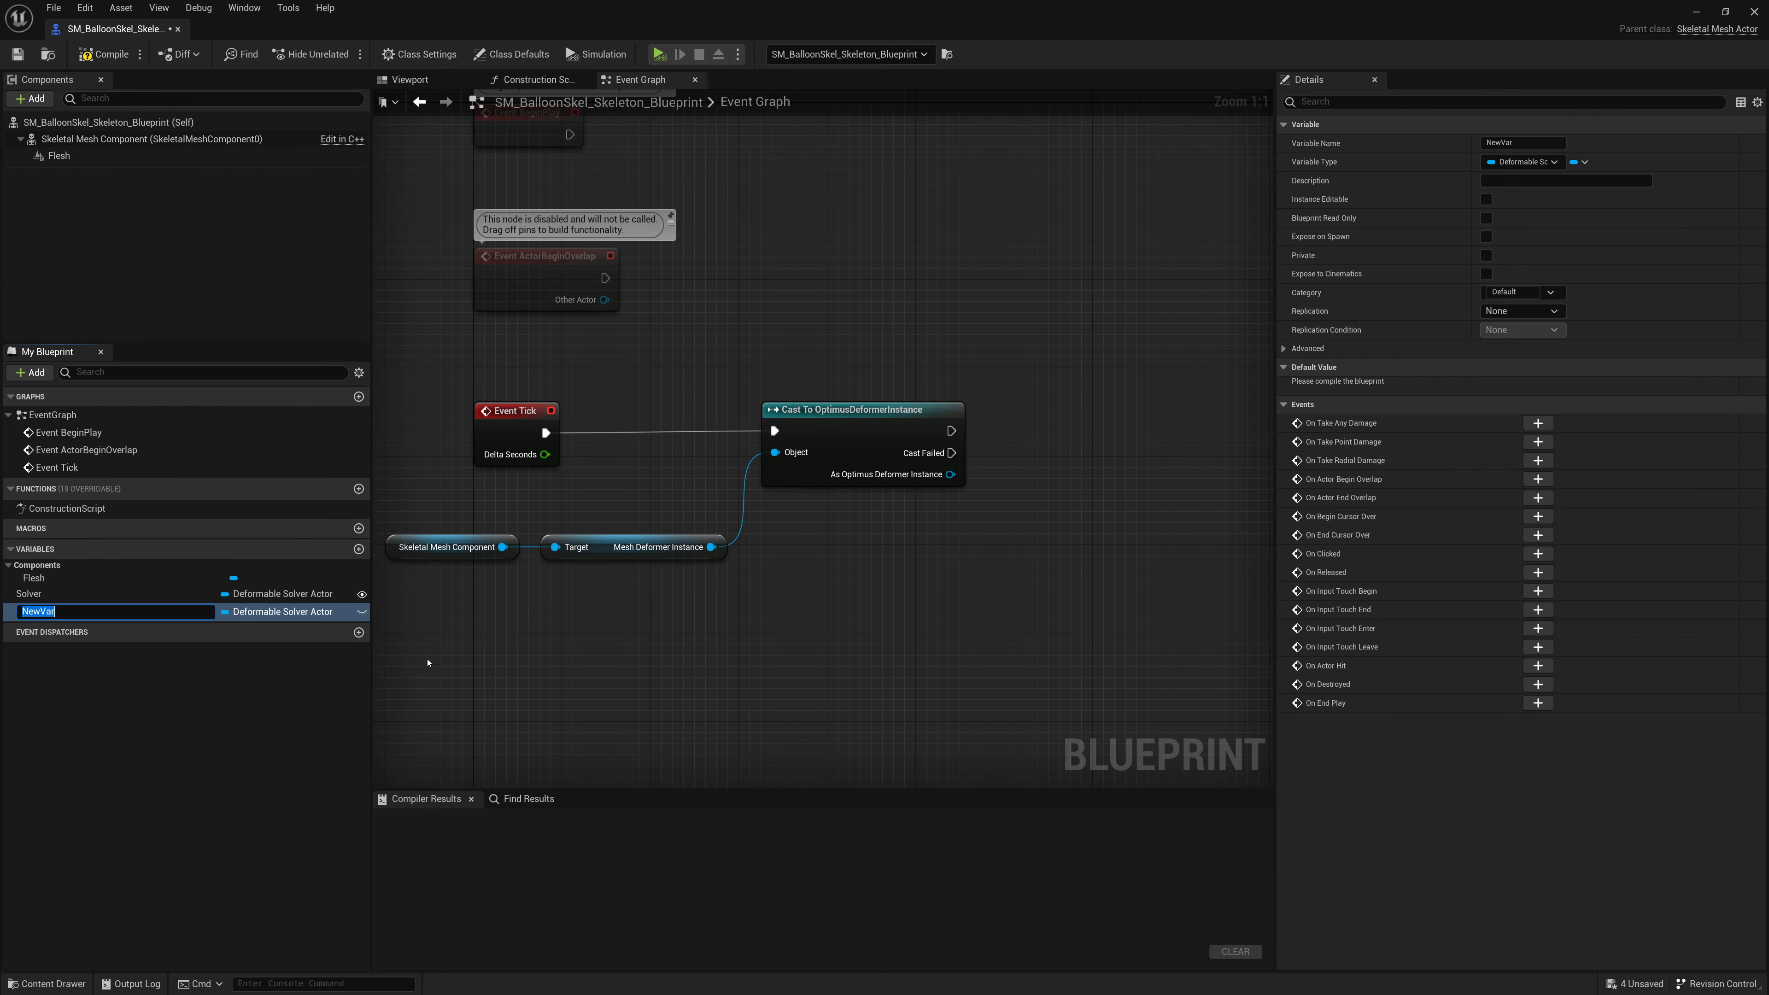
text(SimToRender)
key(Return)
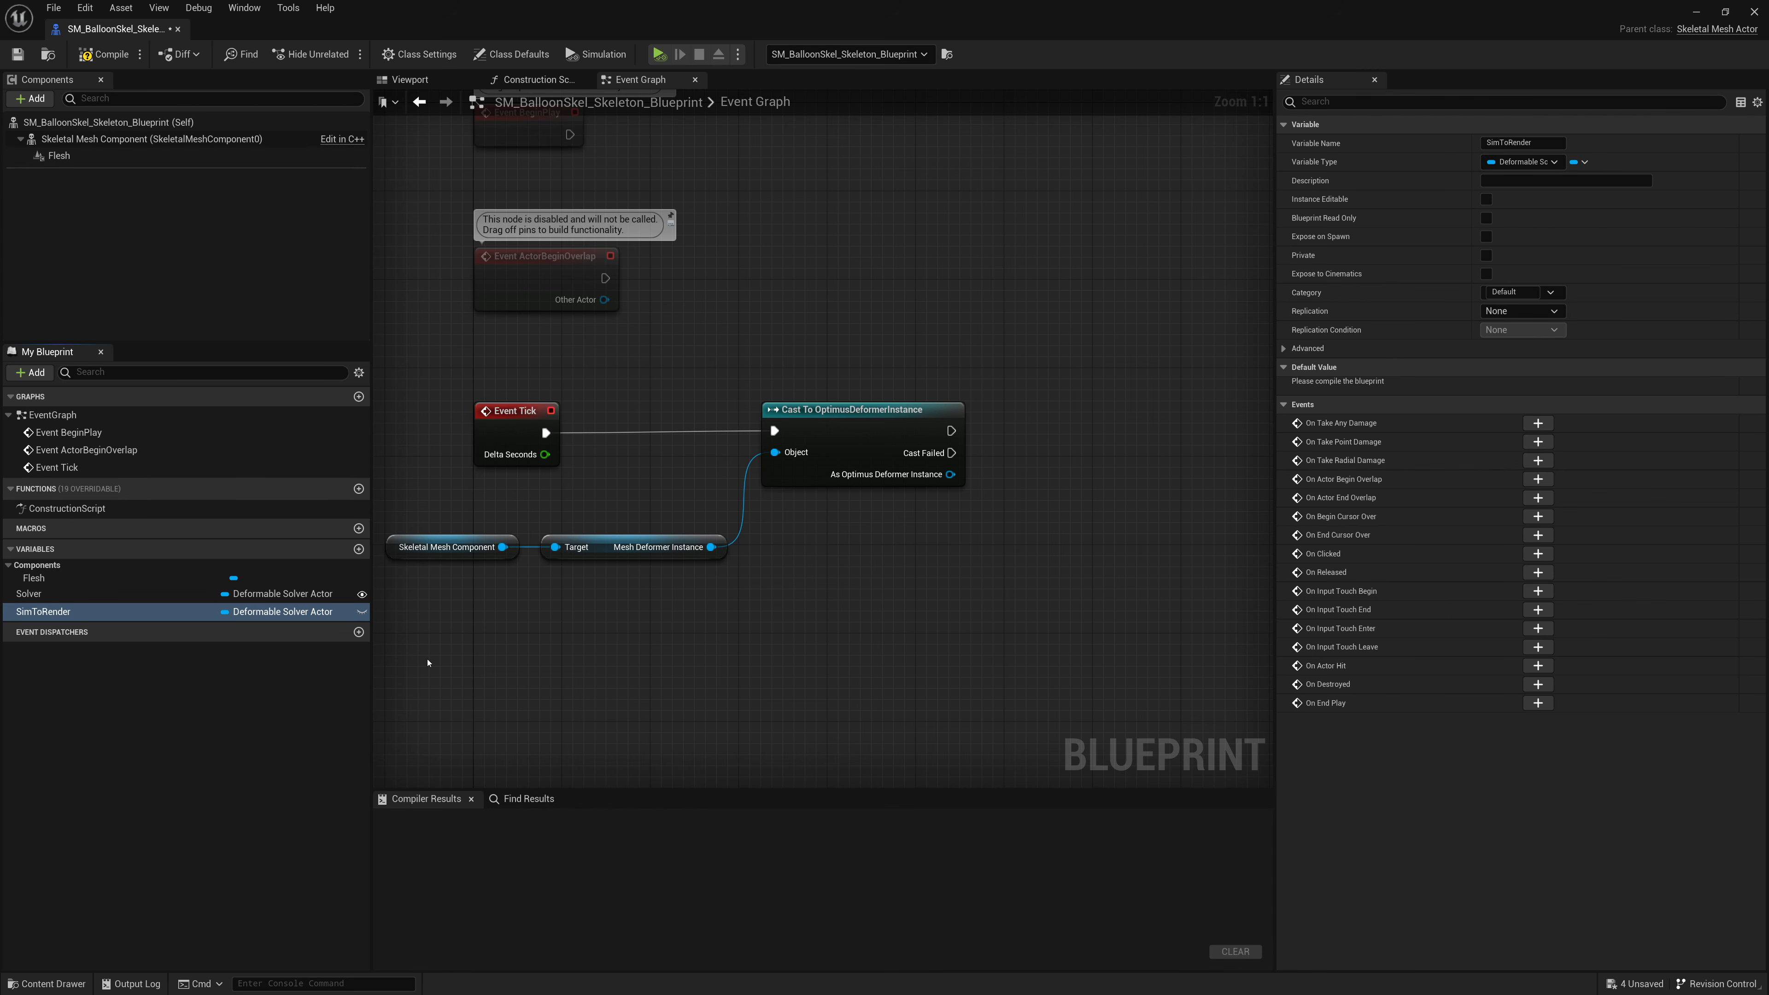
click(340, 612)
text(T)
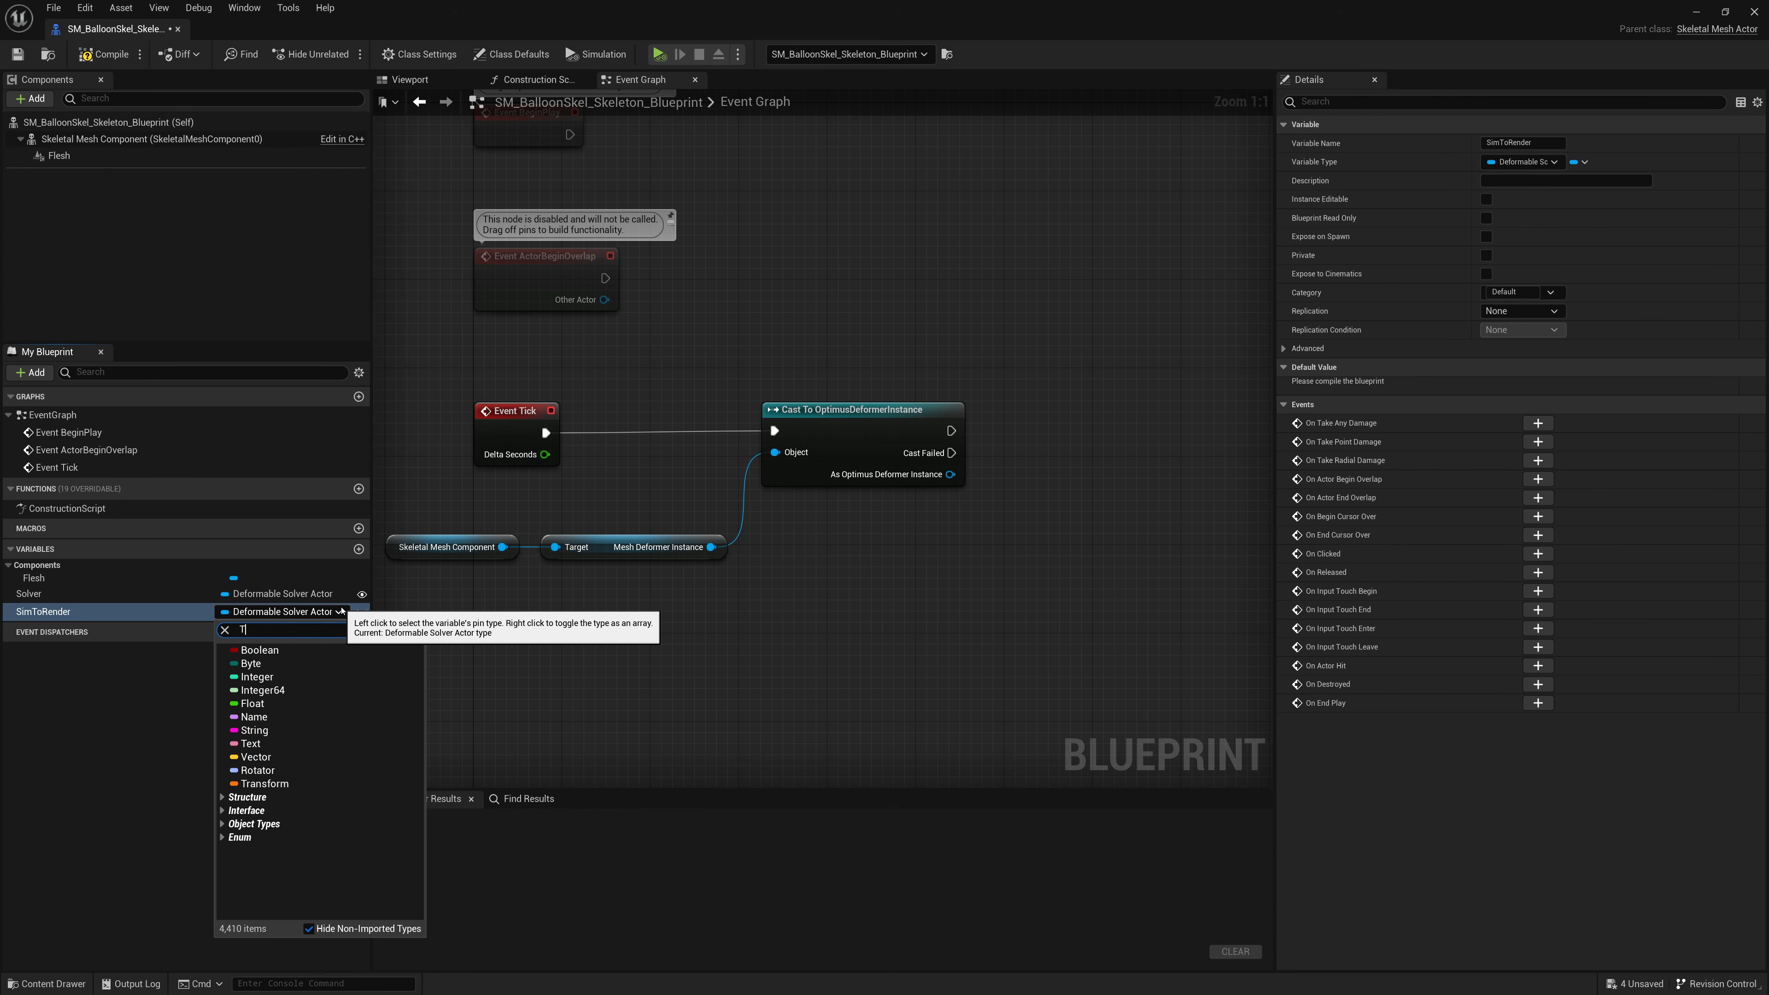
text(ransform)
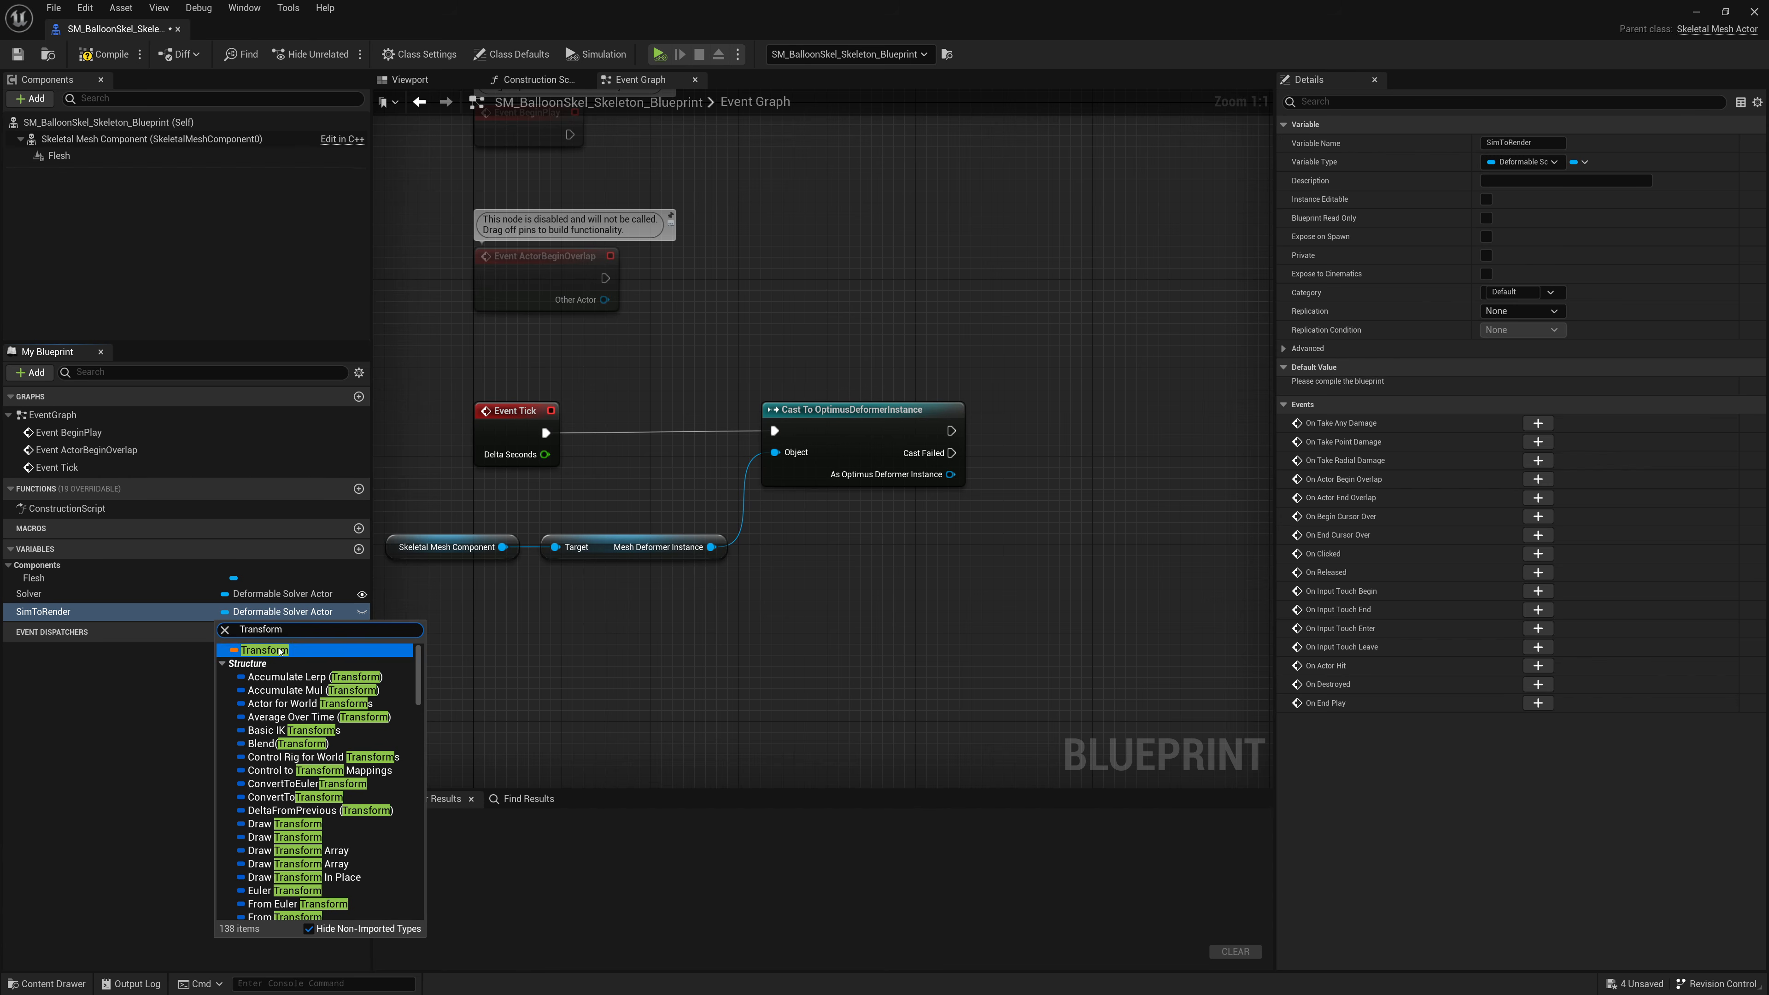
click(326, 648)
click(361, 612)
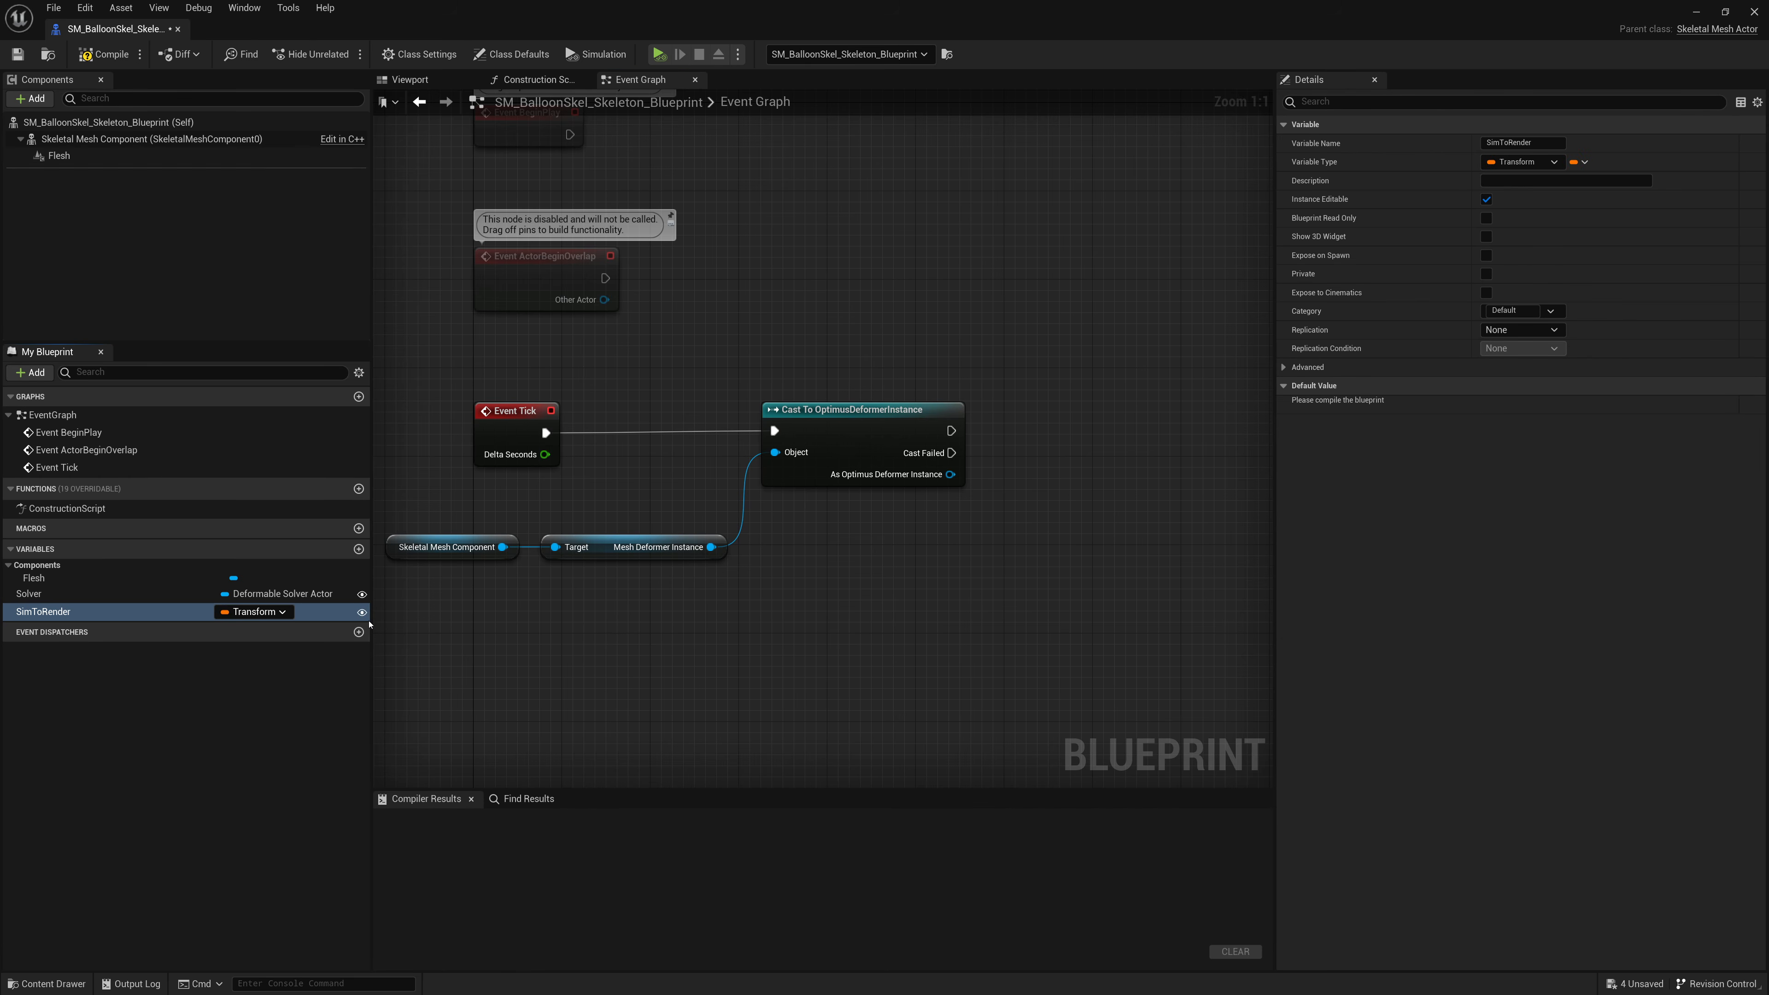
Step: Place a Get node for SimToRender in the Event Graph, below the Cast To OptimusDeformerInstance node
drag(99, 613, 845, 534)
click(751, 618)
click(868, 596)
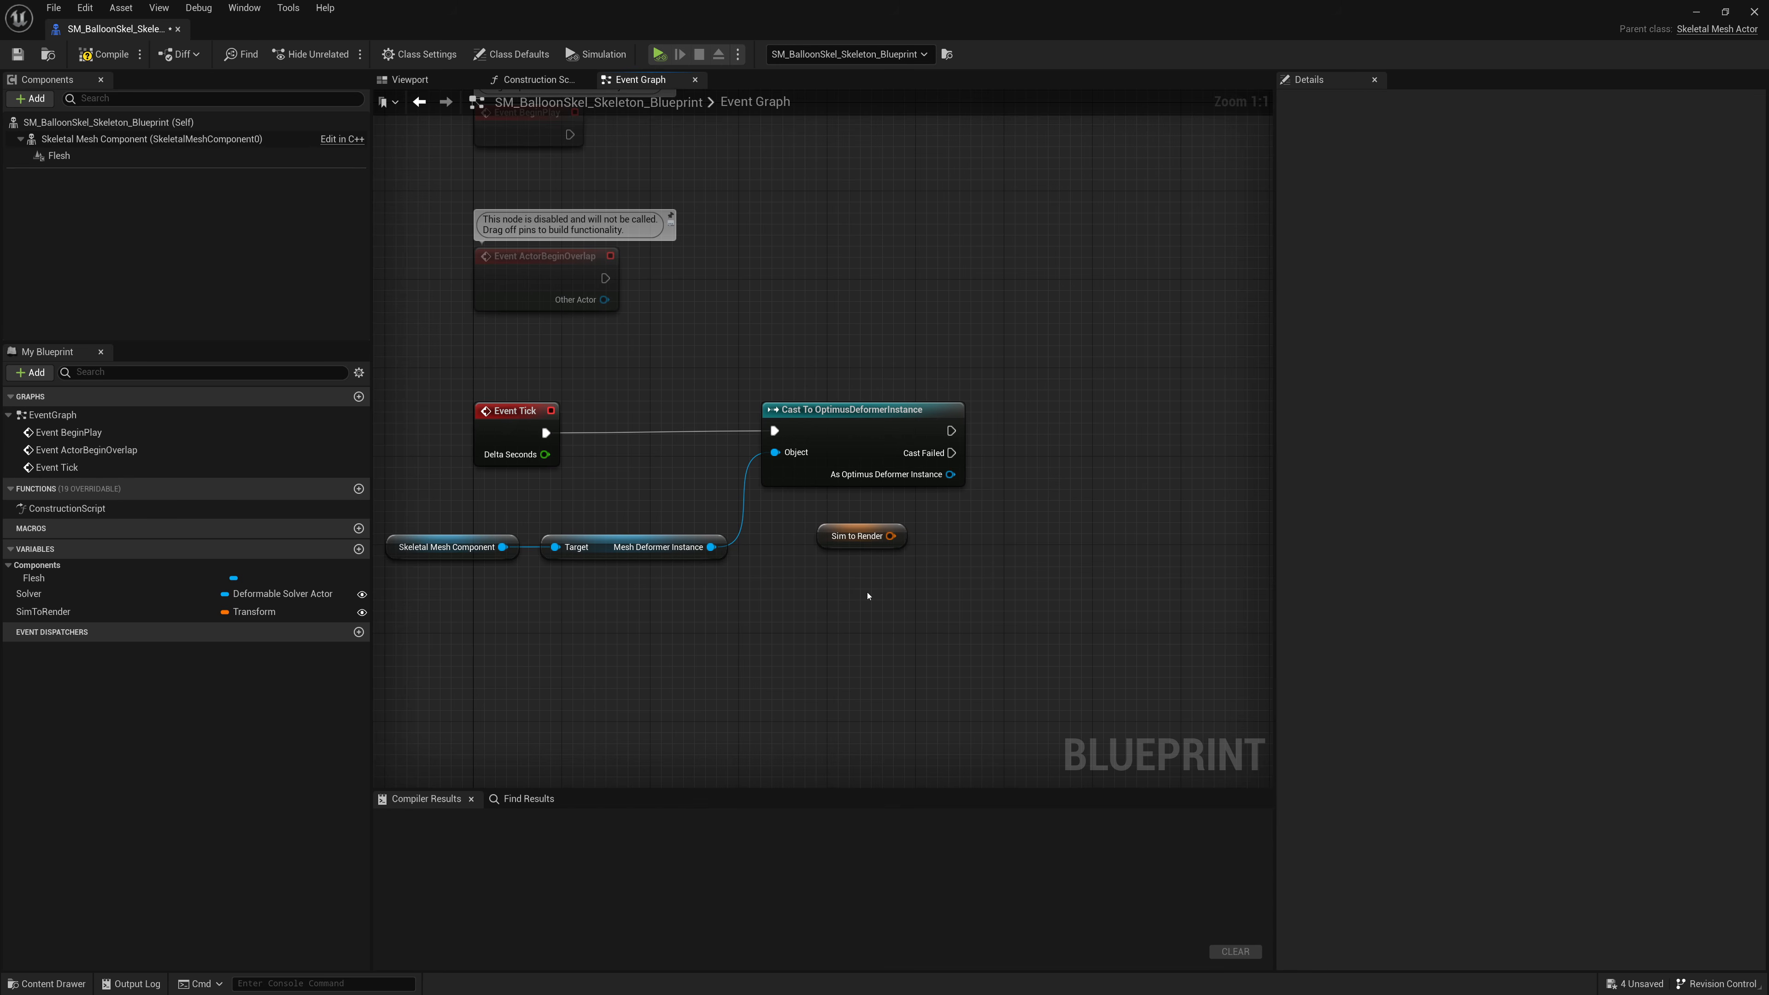
Step: Add a Set Variable (Transform) node executed from the cast, connect Sim to Render to In Value, and align the node
right_drag(970, 560, 966, 514)
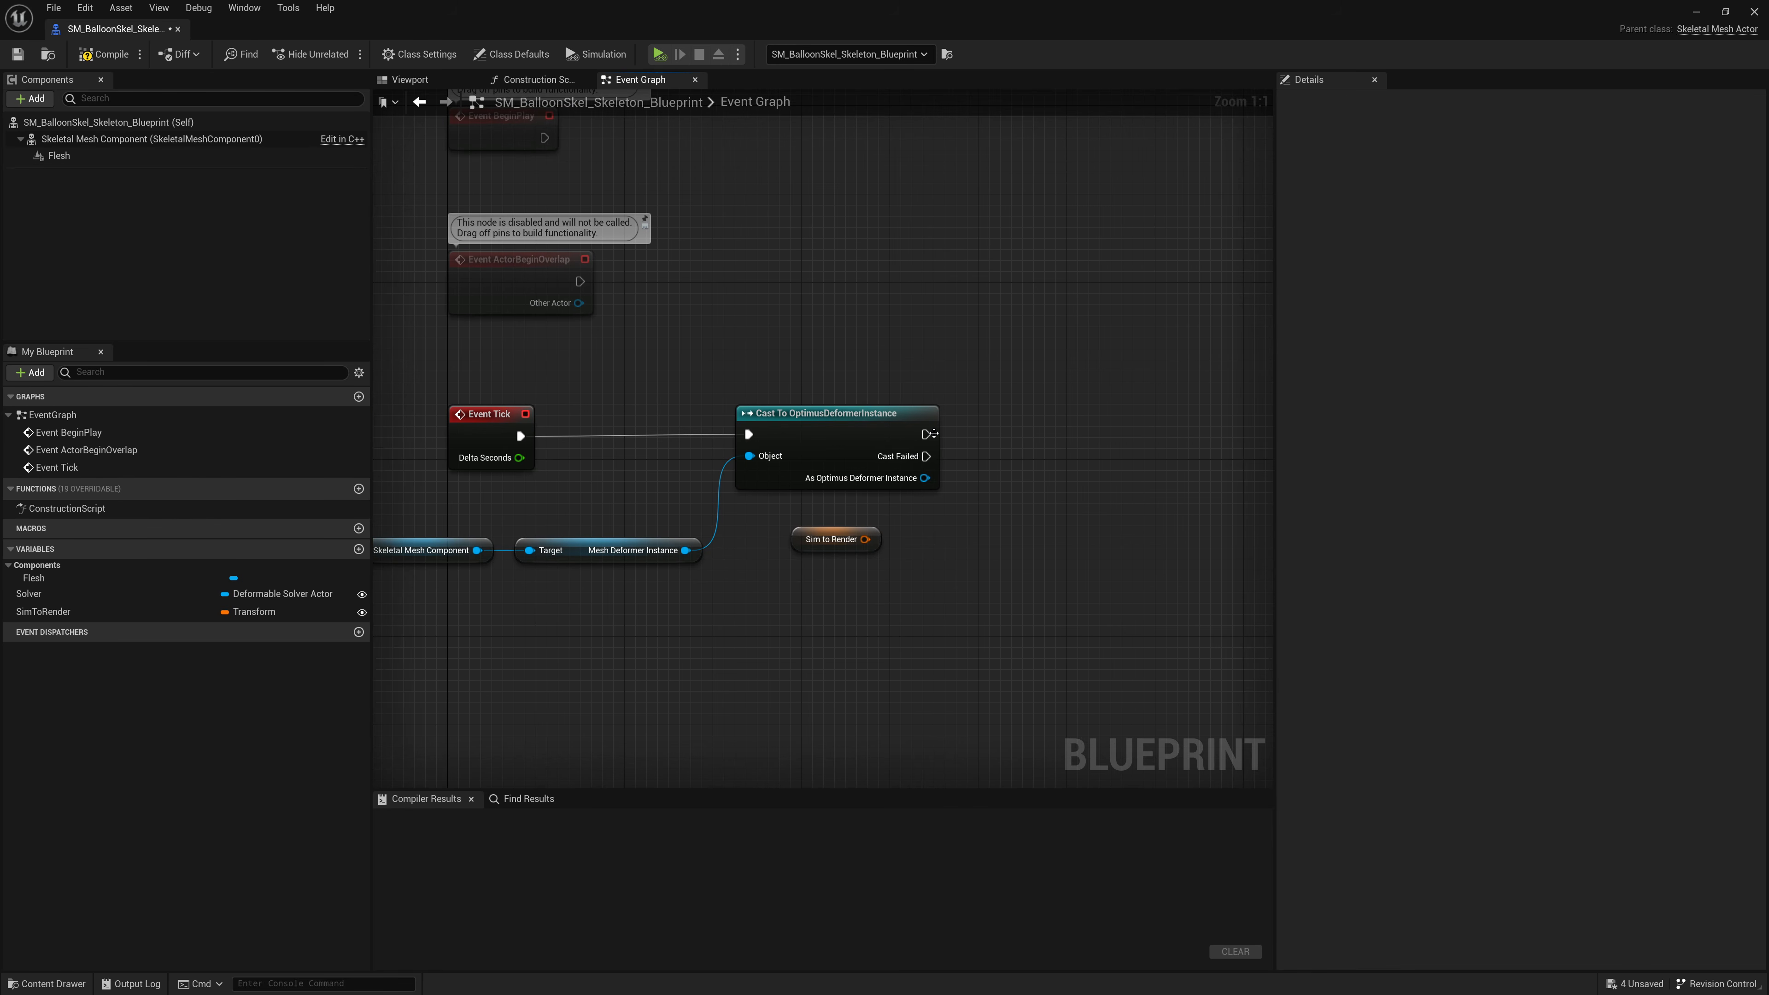
drag(930, 434, 995, 437)
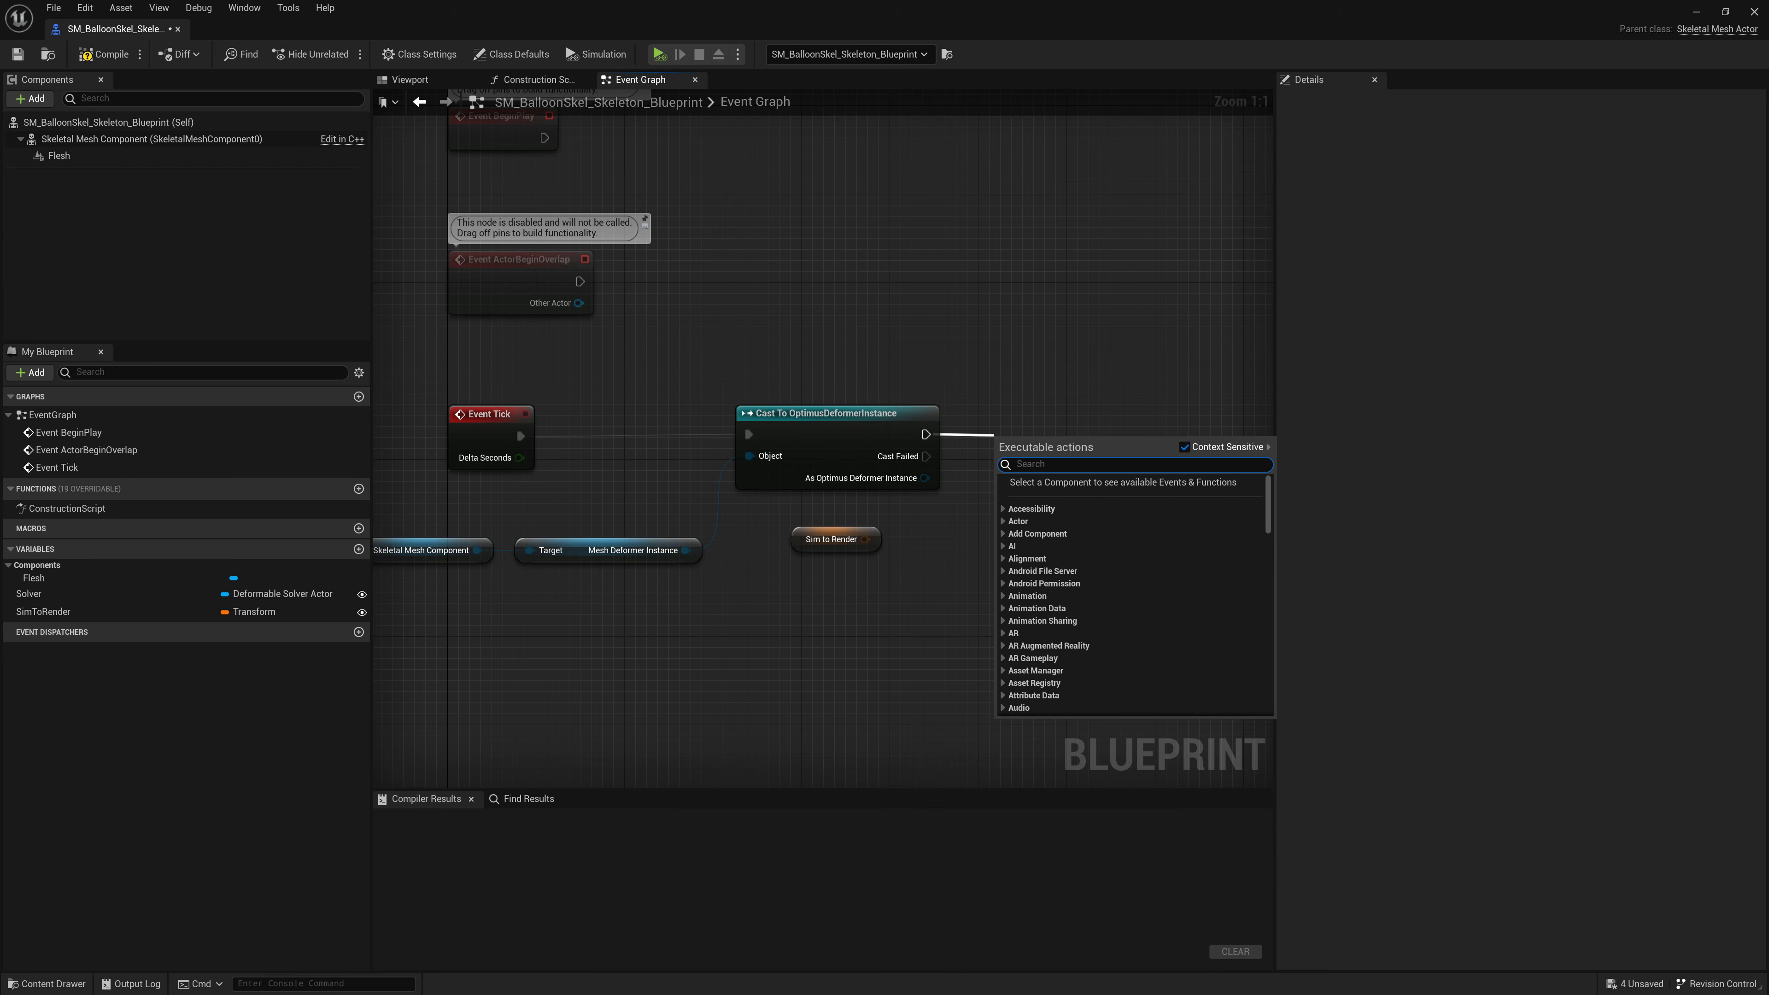
text(Set Variable)
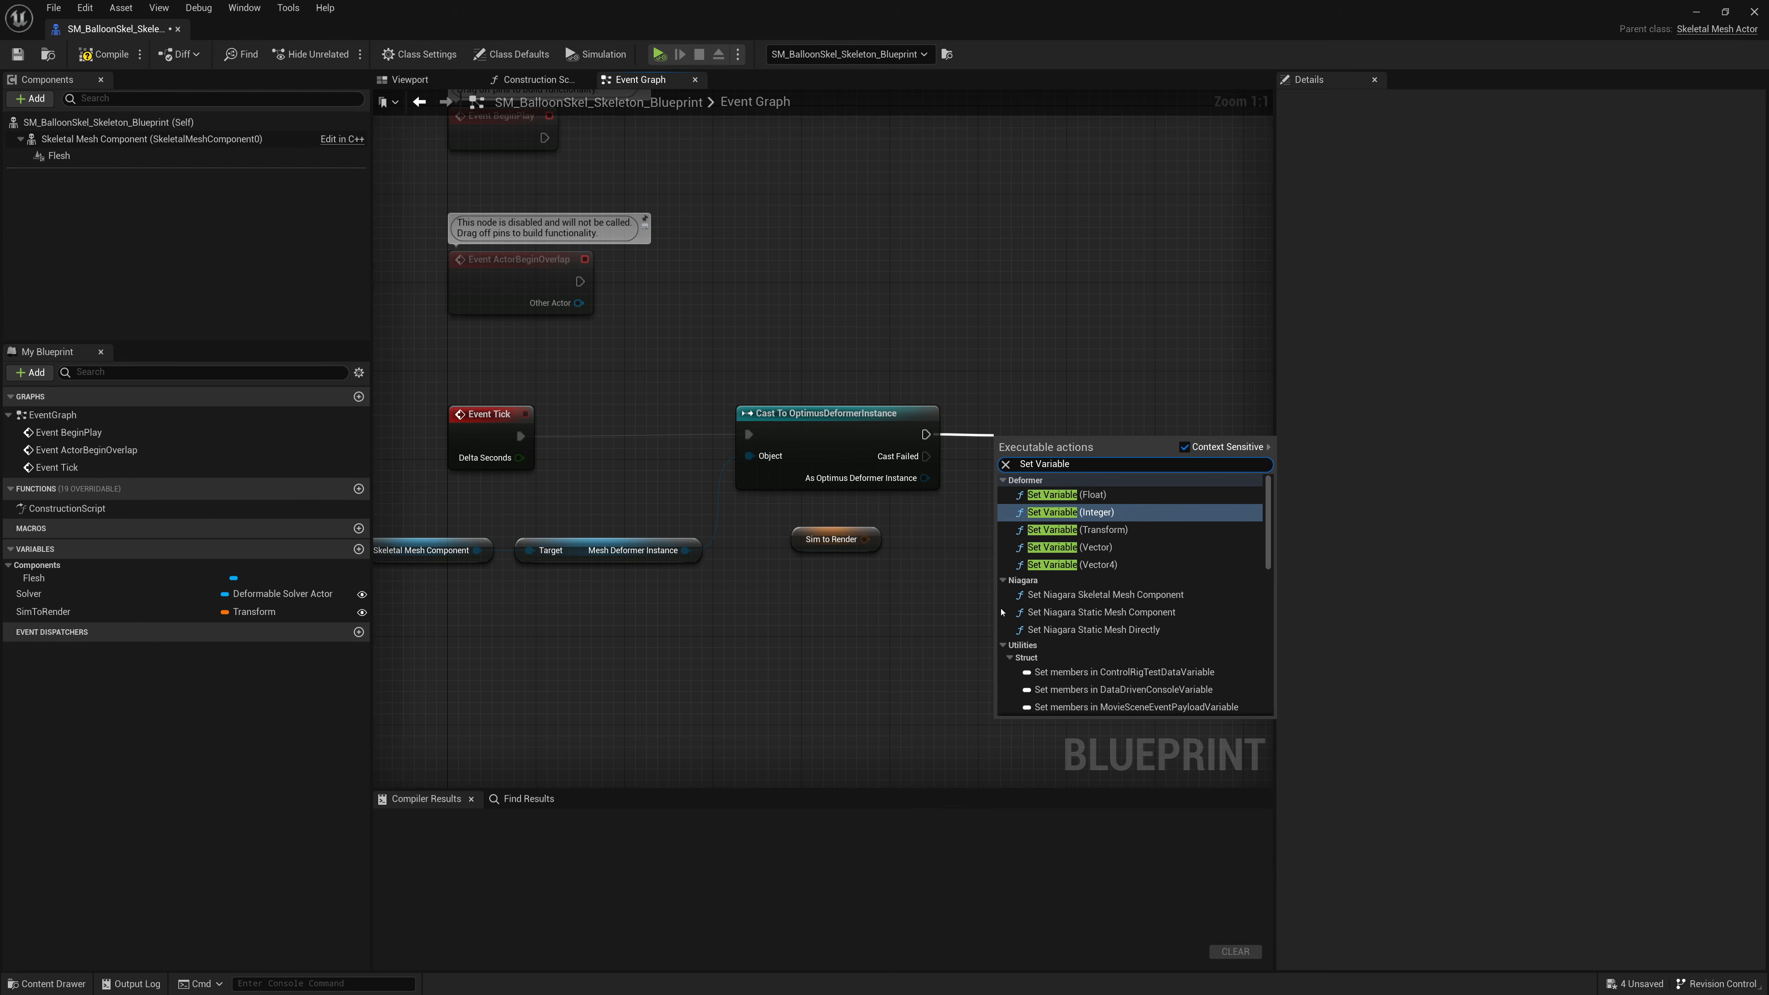
click(1023, 529)
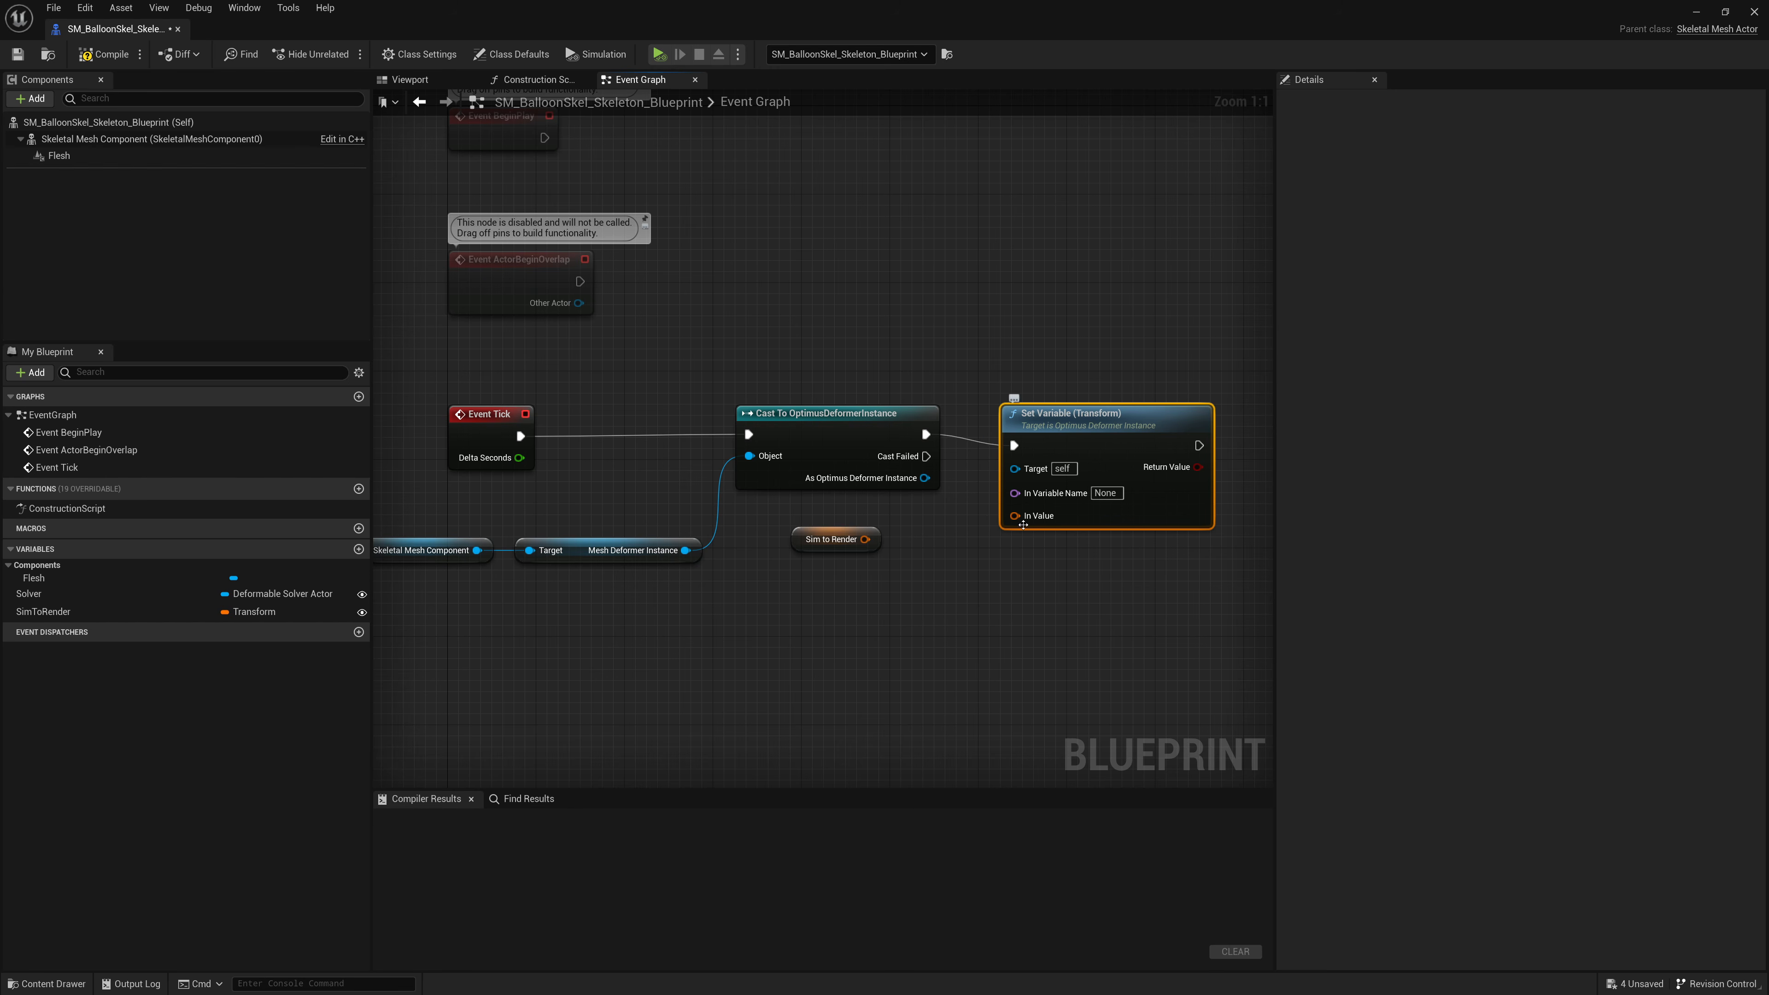
drag(1015, 515, 854, 562)
click(1115, 417)
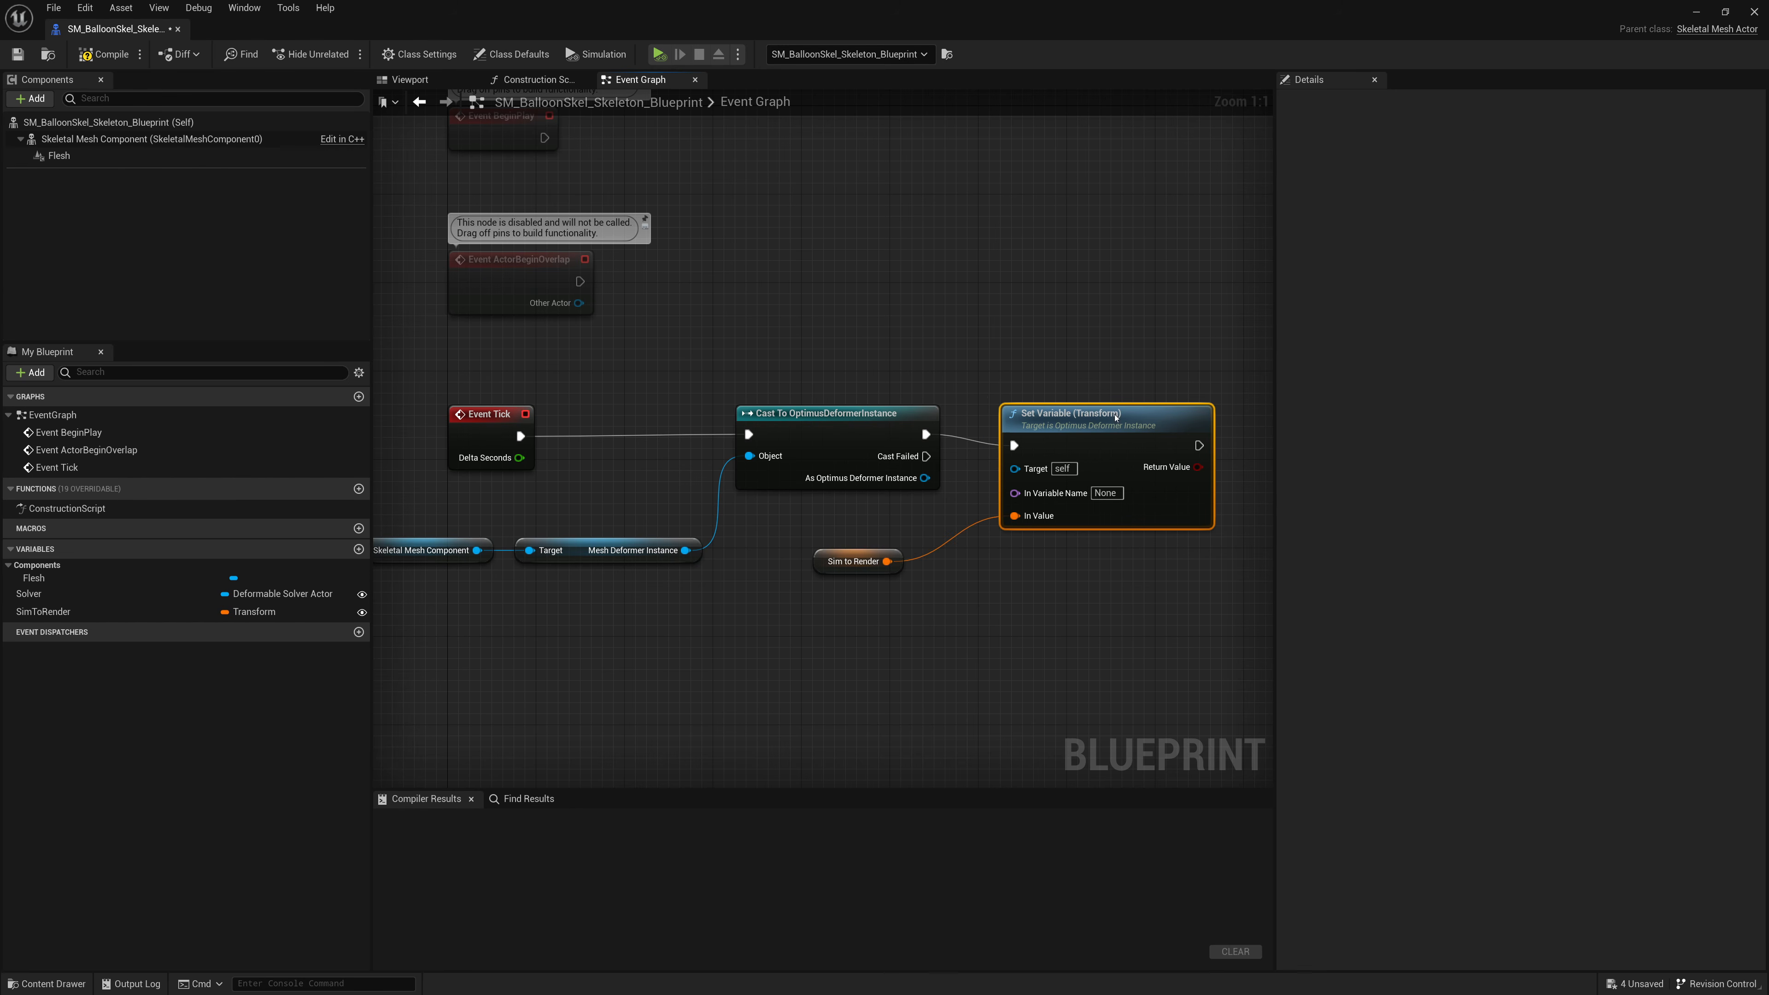
drag(1115, 417, 1104, 405)
Step: Set In Variable Name to SimToRender on the Set Variable (Transform) node and connect its Target to As Optimus Deformer Instance
click(1088, 481)
text(S)
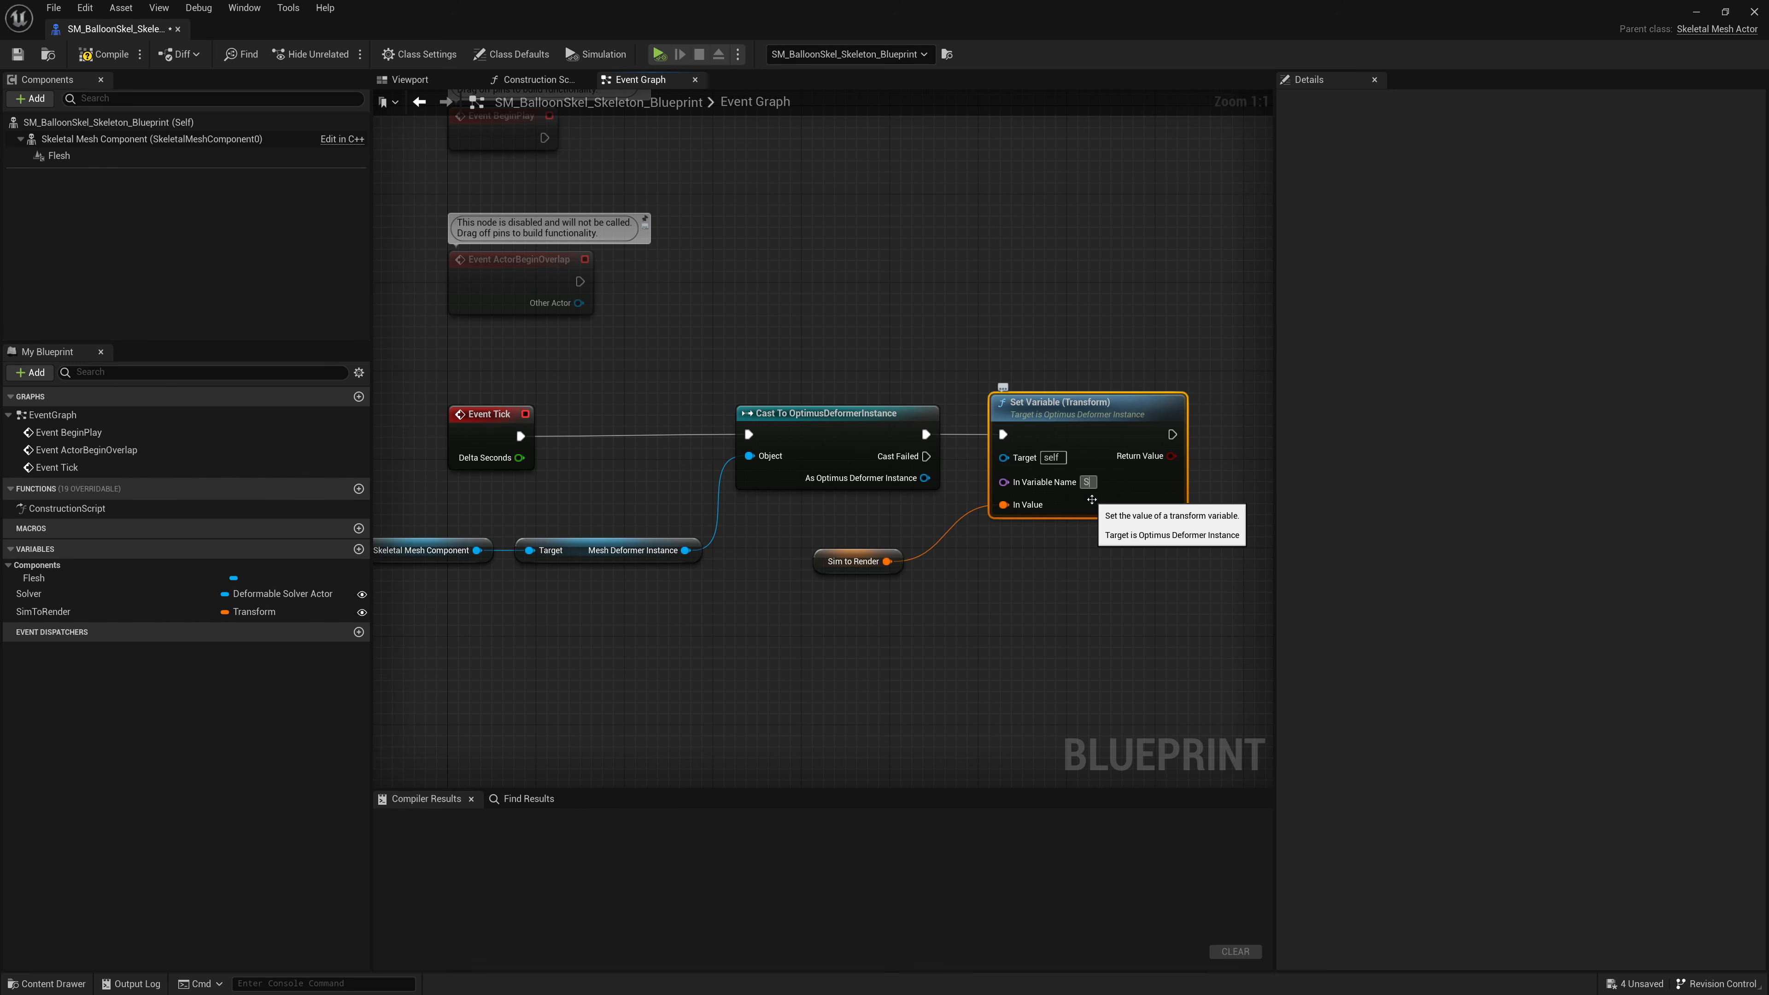
text(imToRender)
key(Return)
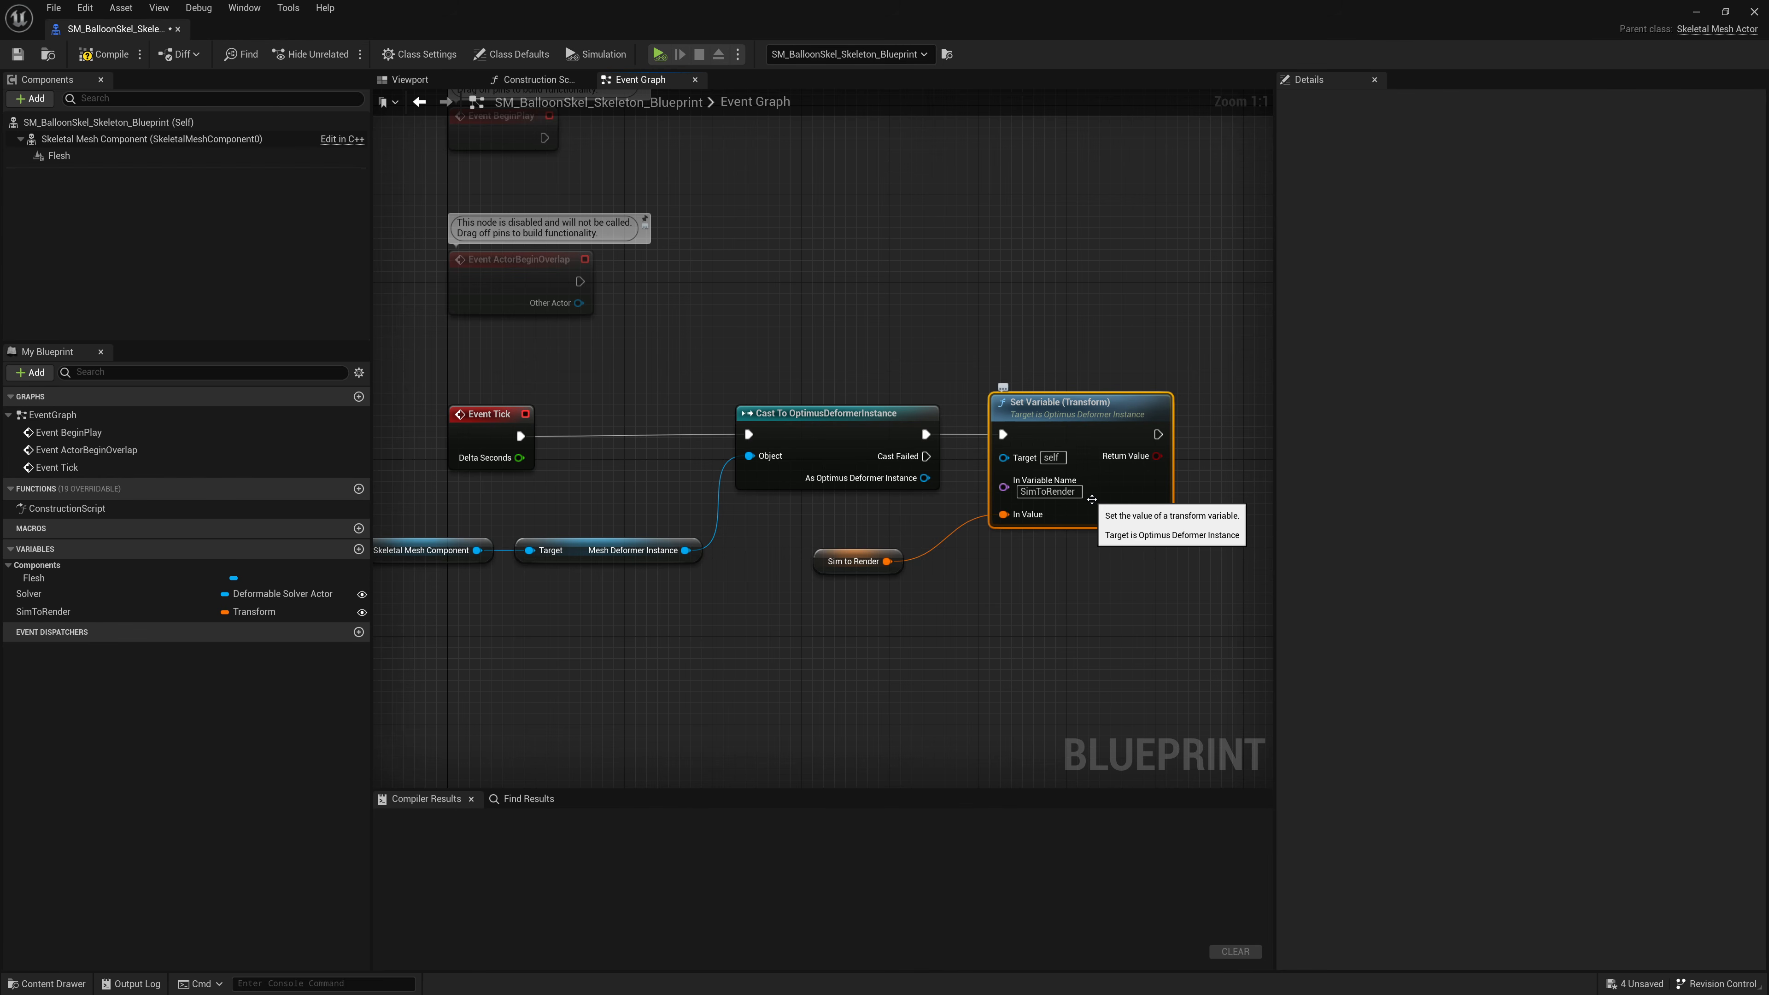
drag(1002, 458, 924, 478)
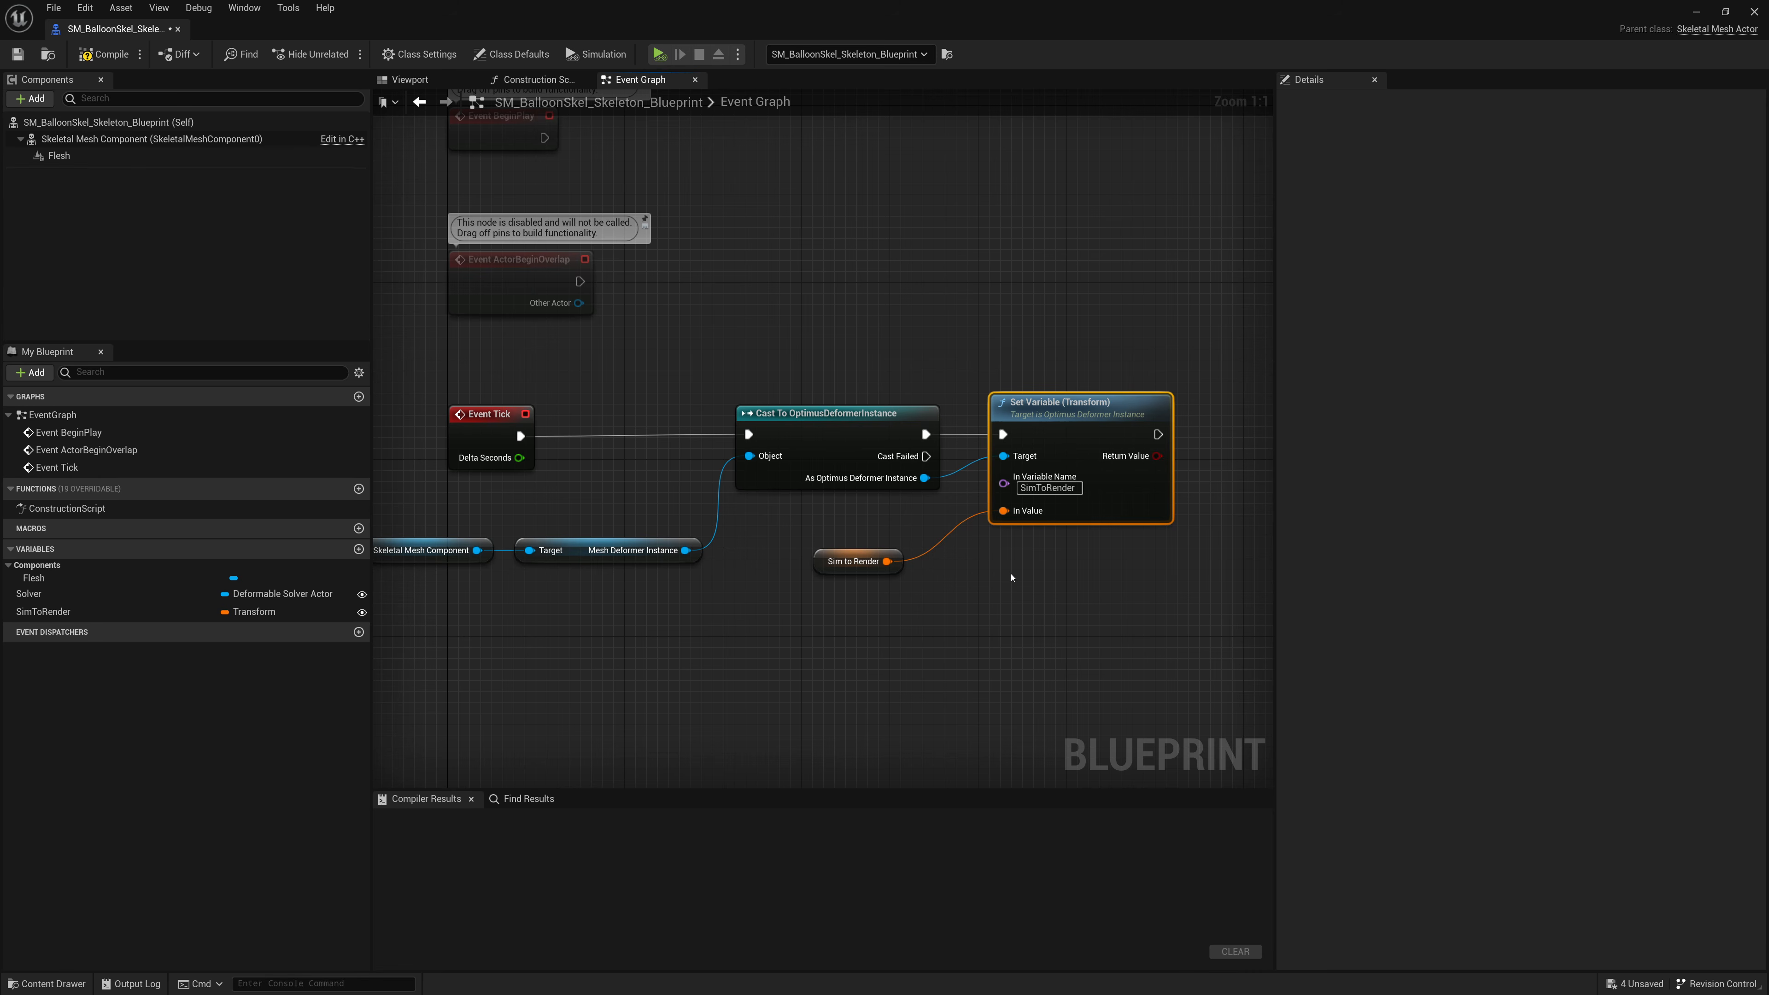
Step: Add a Set Variable (Float) node executed from the Set Variable (Transform) node
right_drag(1023, 584, 808, 585)
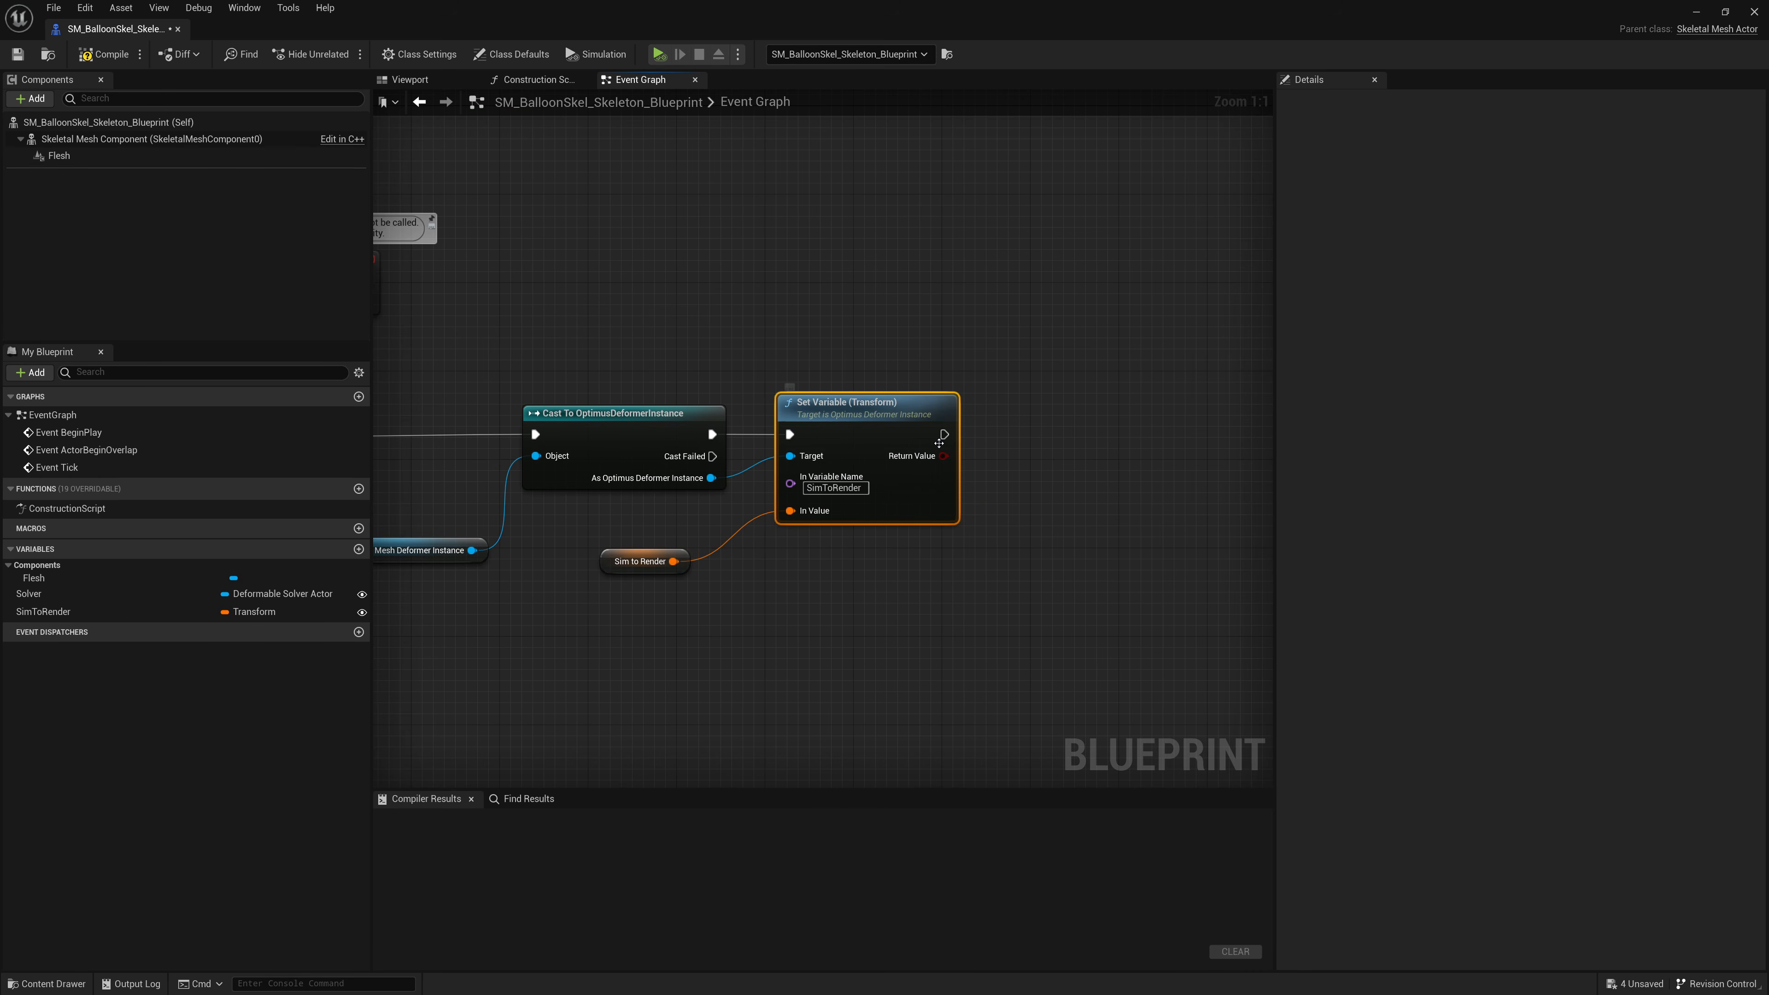
drag(945, 434, 1024, 434)
text(Set Variable)
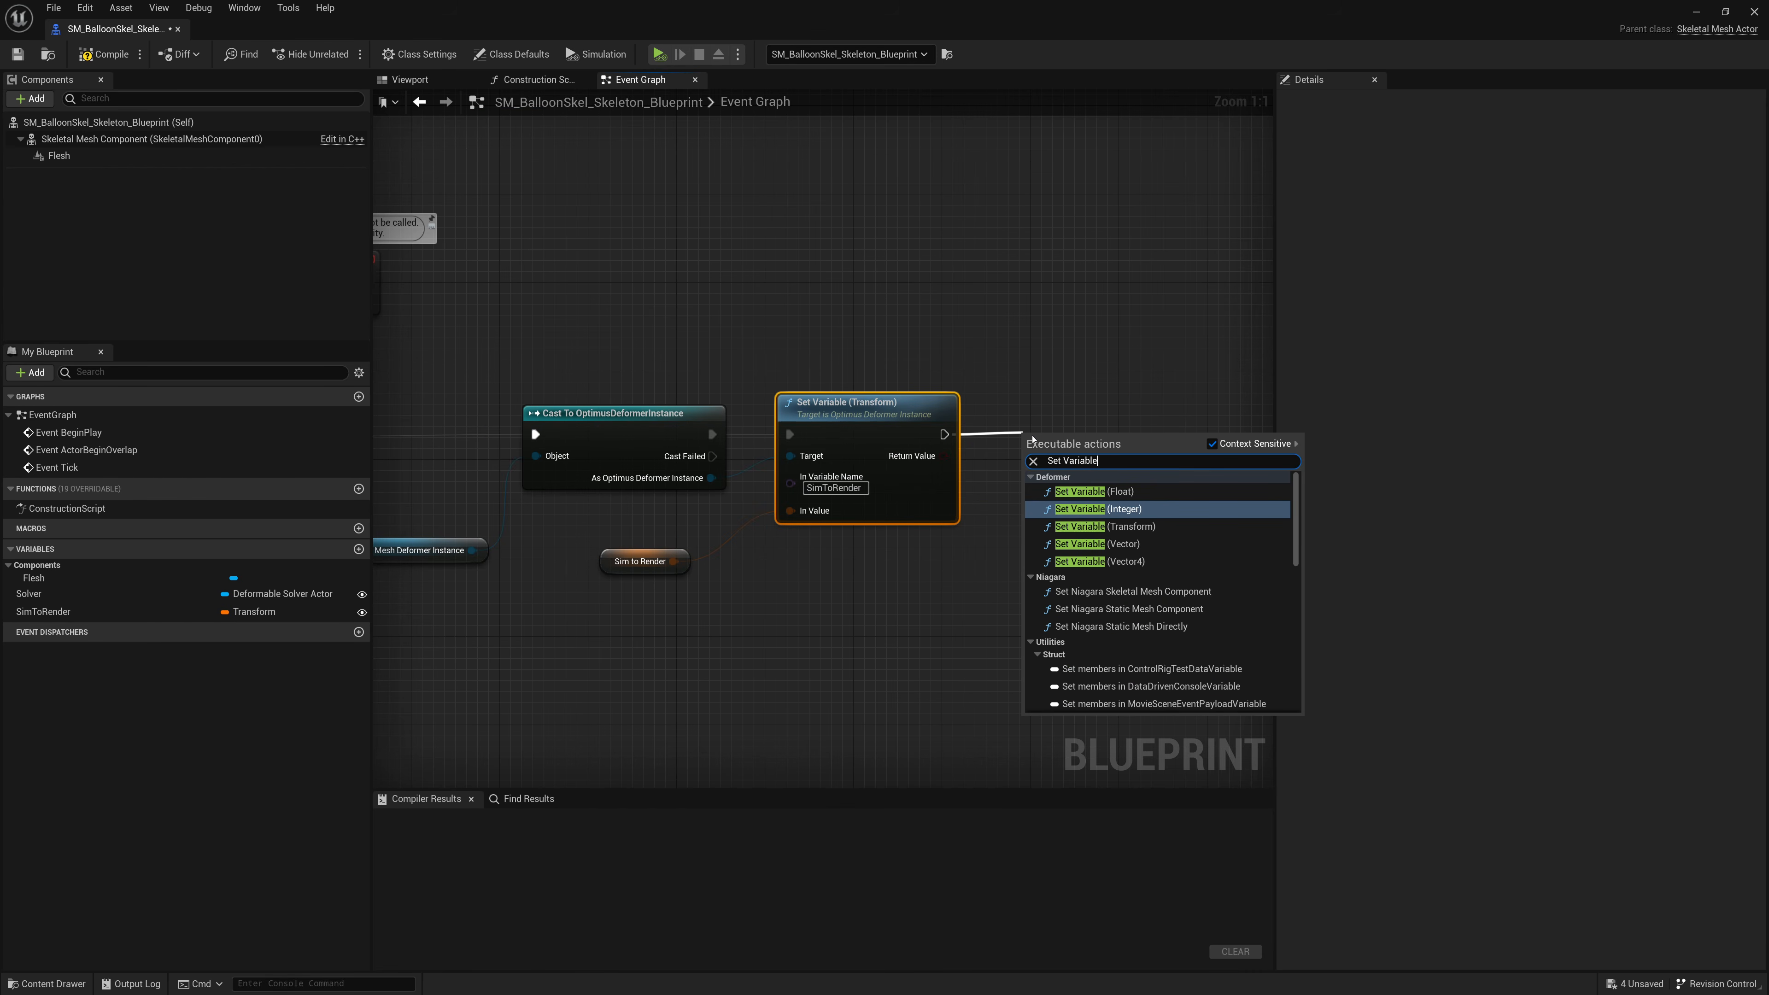
click(1093, 491)
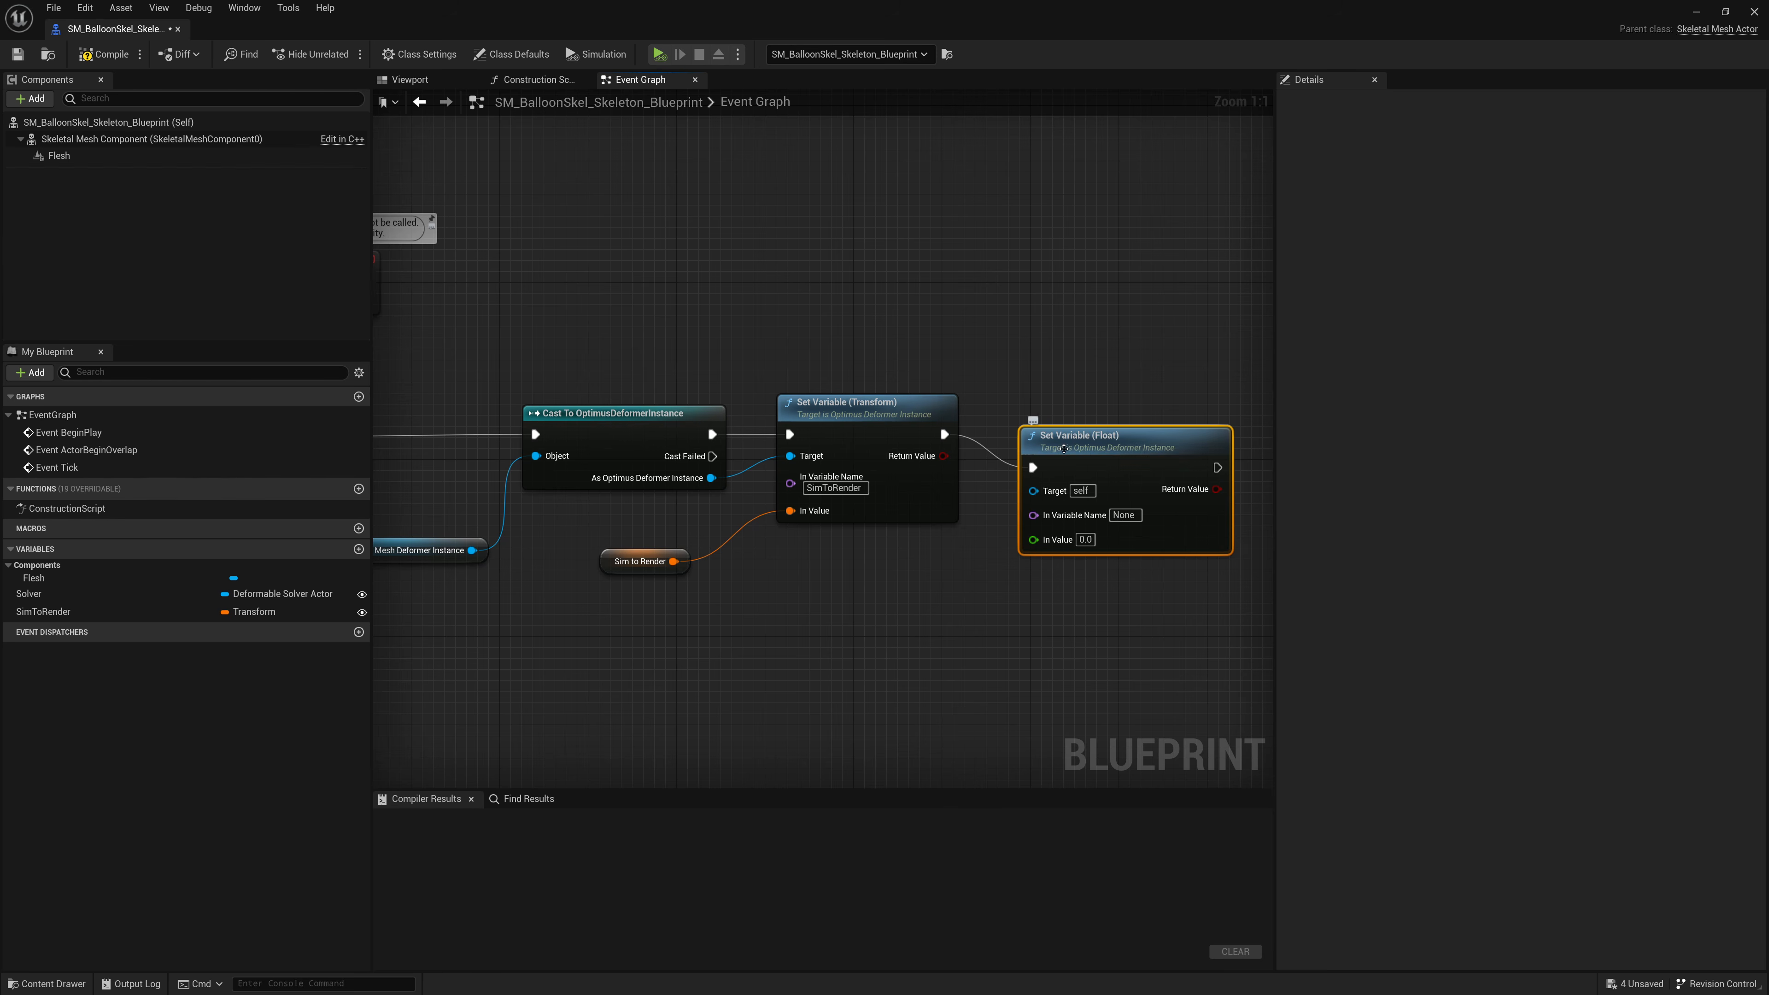
Step: Create an instance-editable variable named Amount with the type Float
click(359, 549)
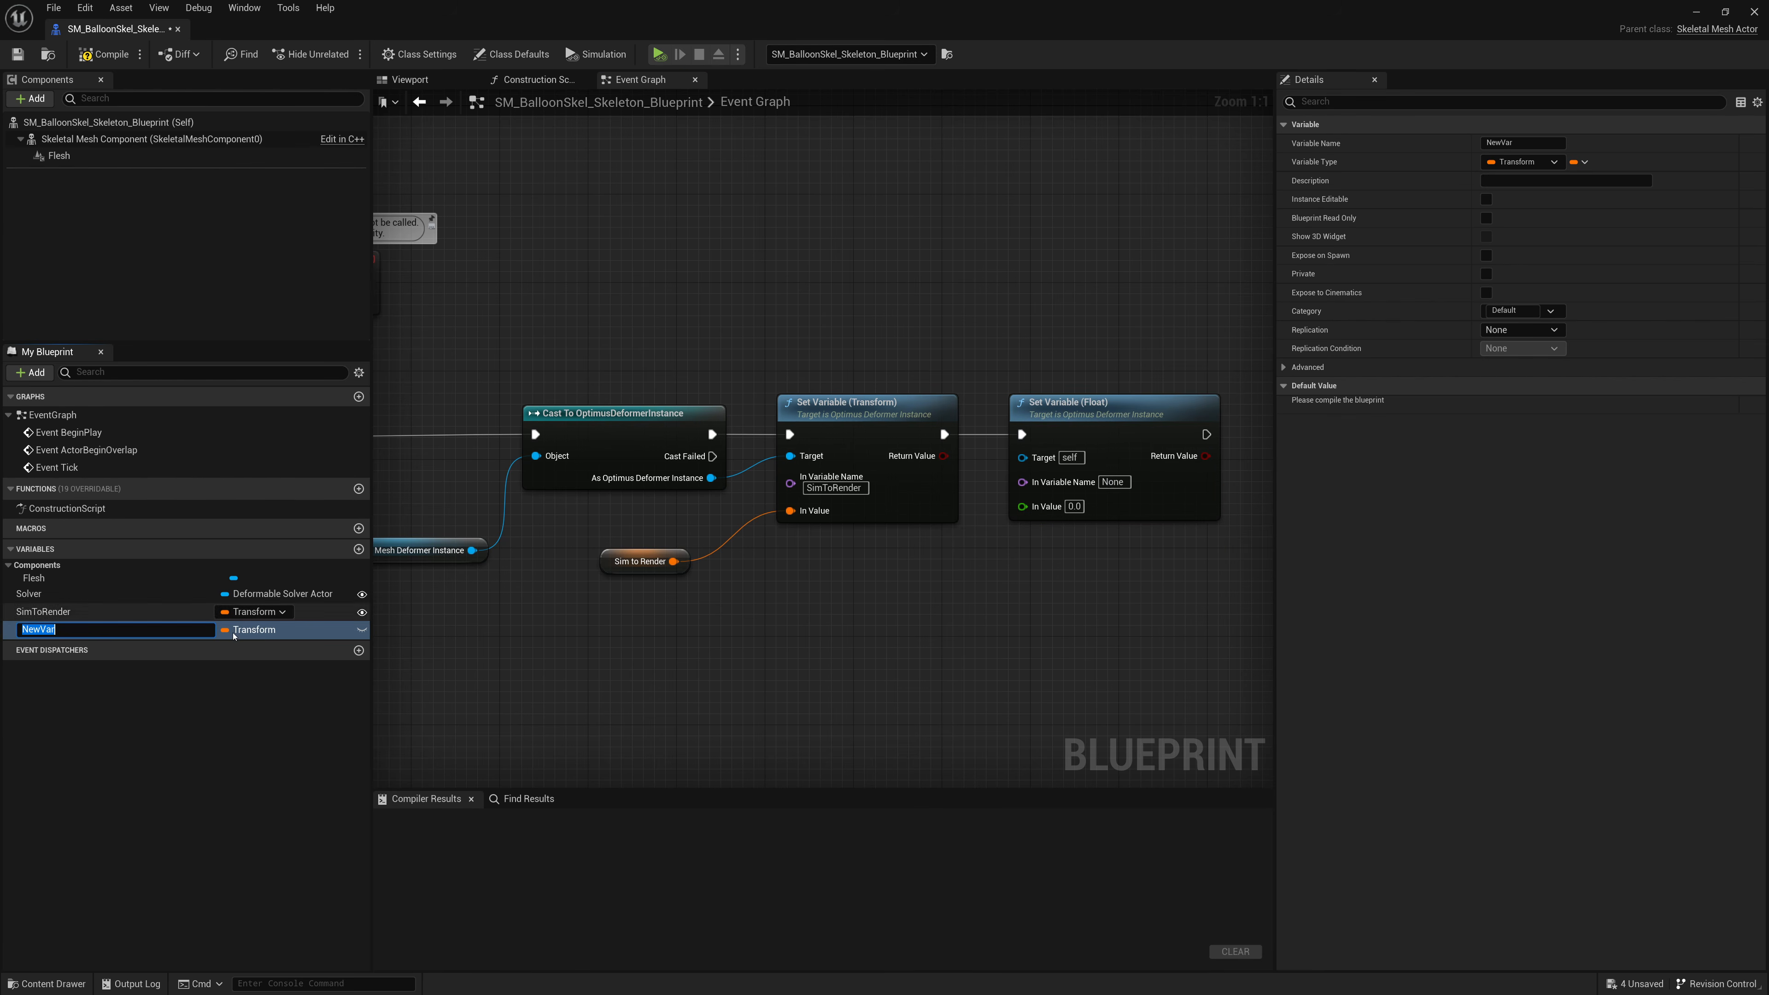
text(Amount)
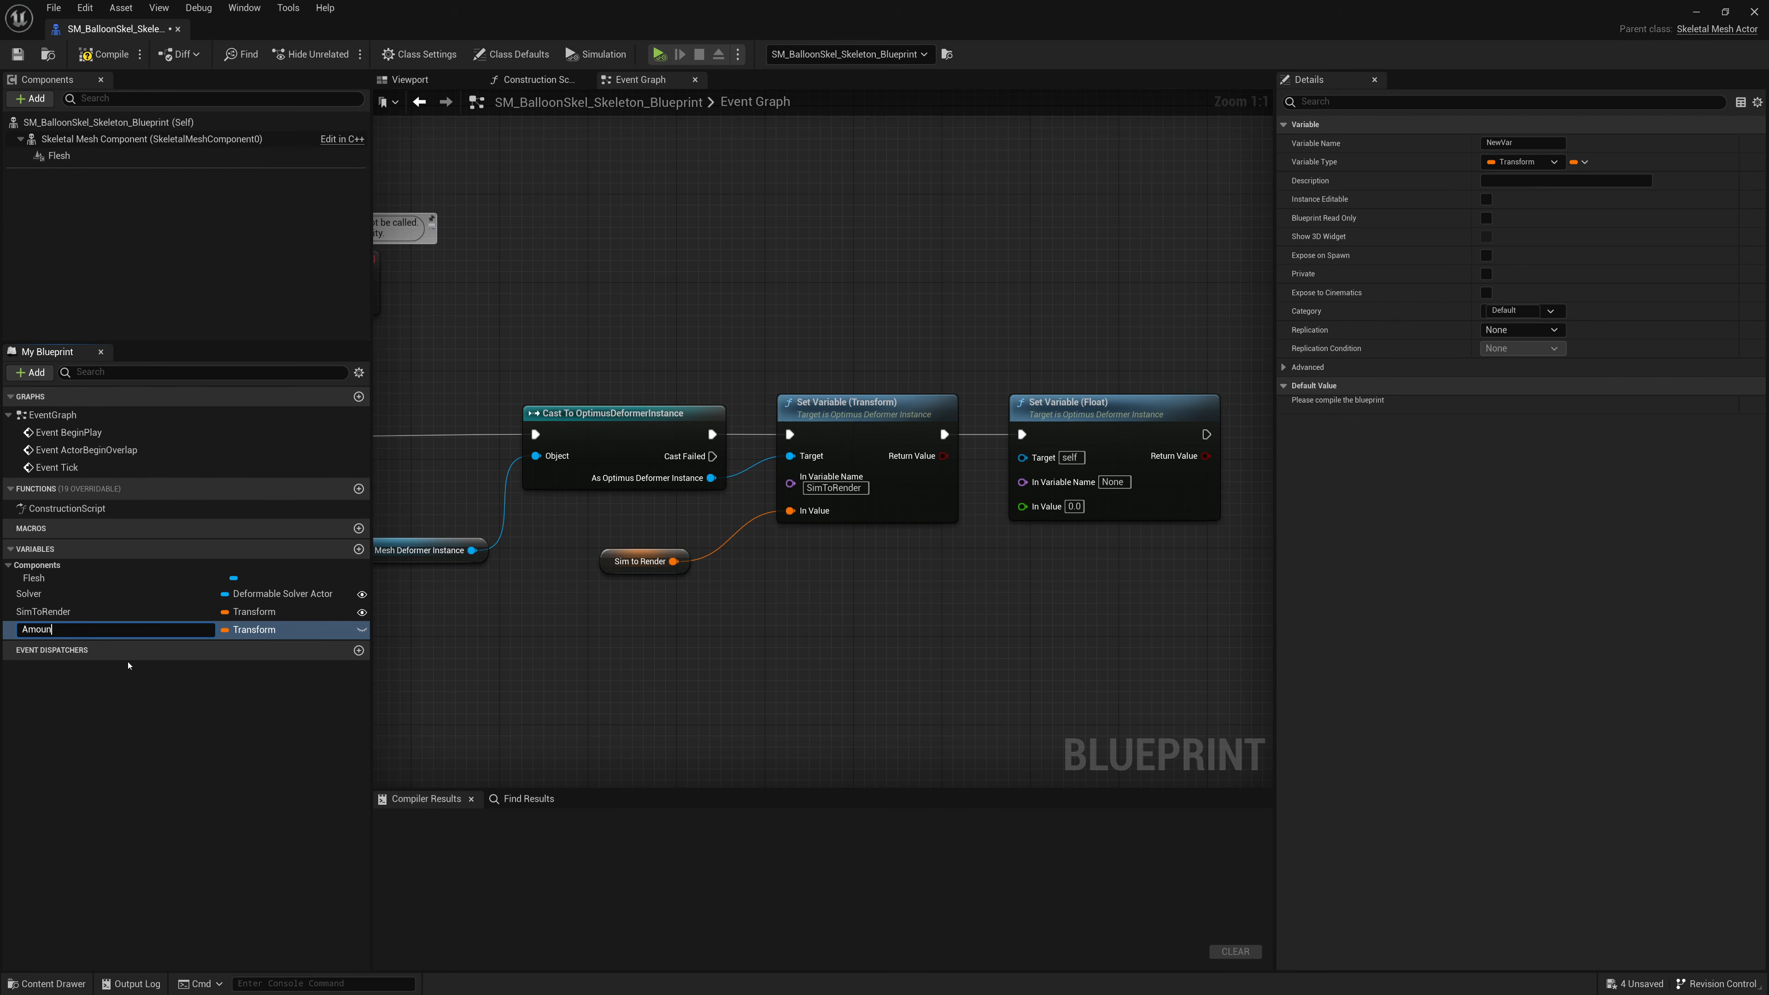
key(Return)
click(282, 632)
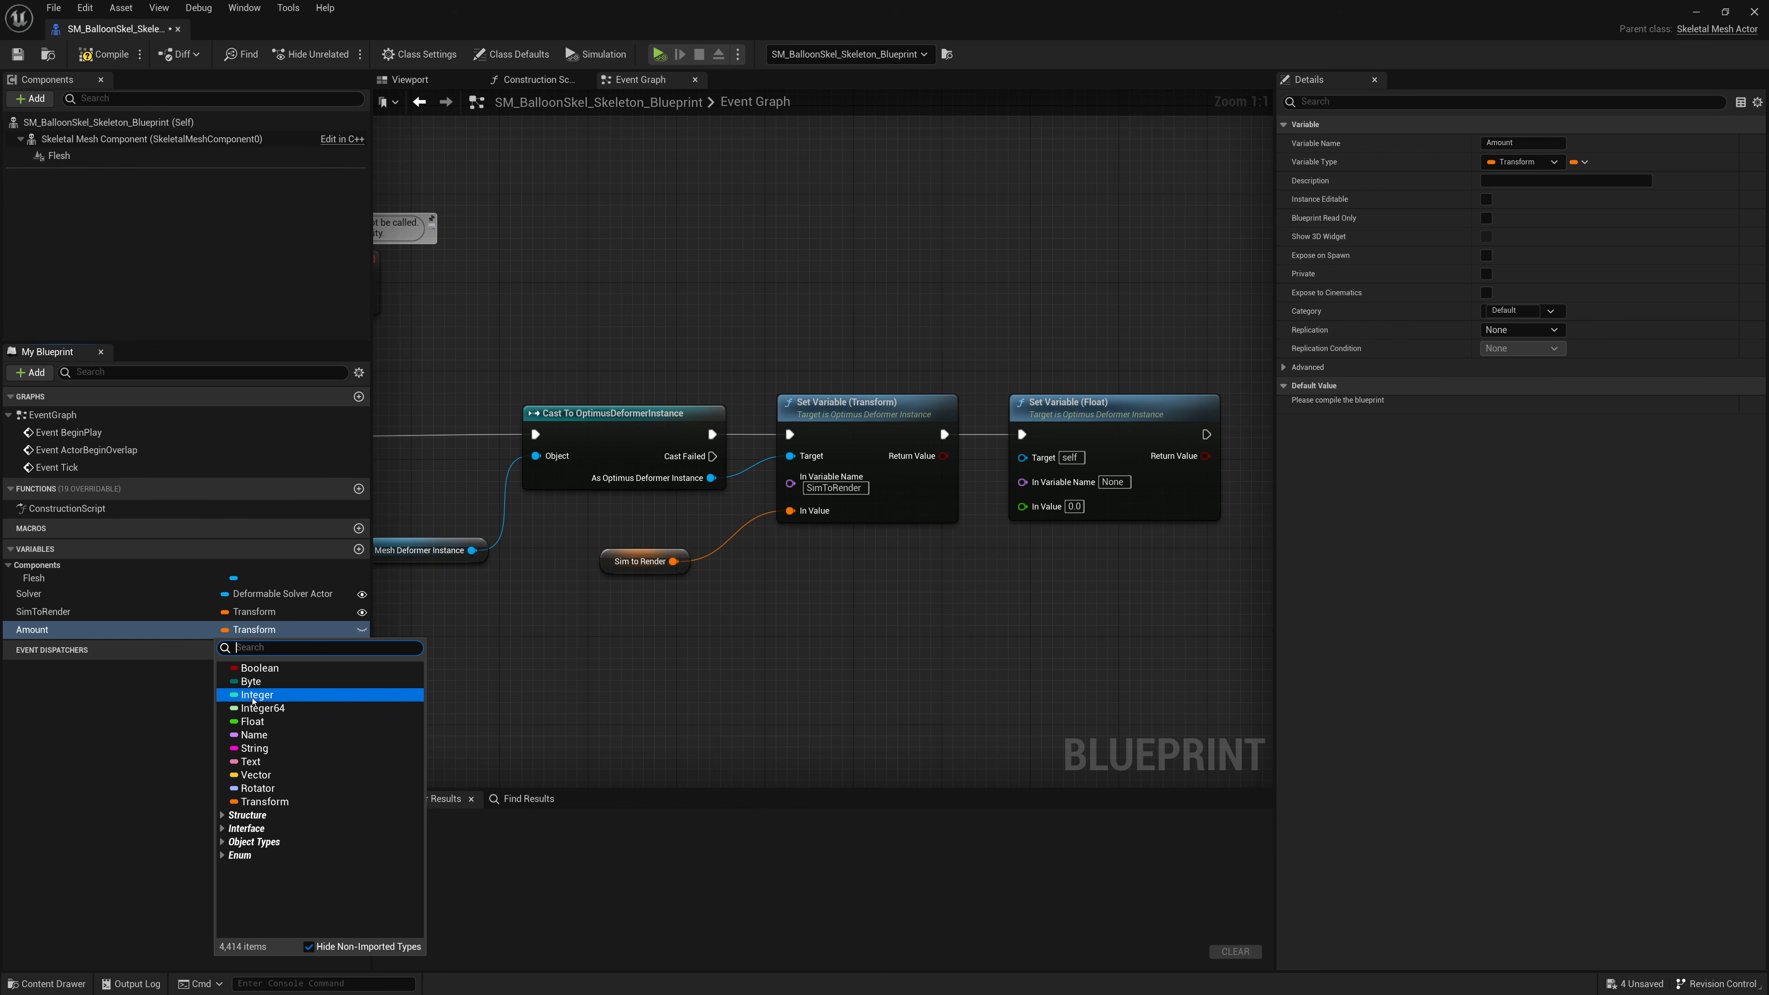
click(259, 722)
click(209, 741)
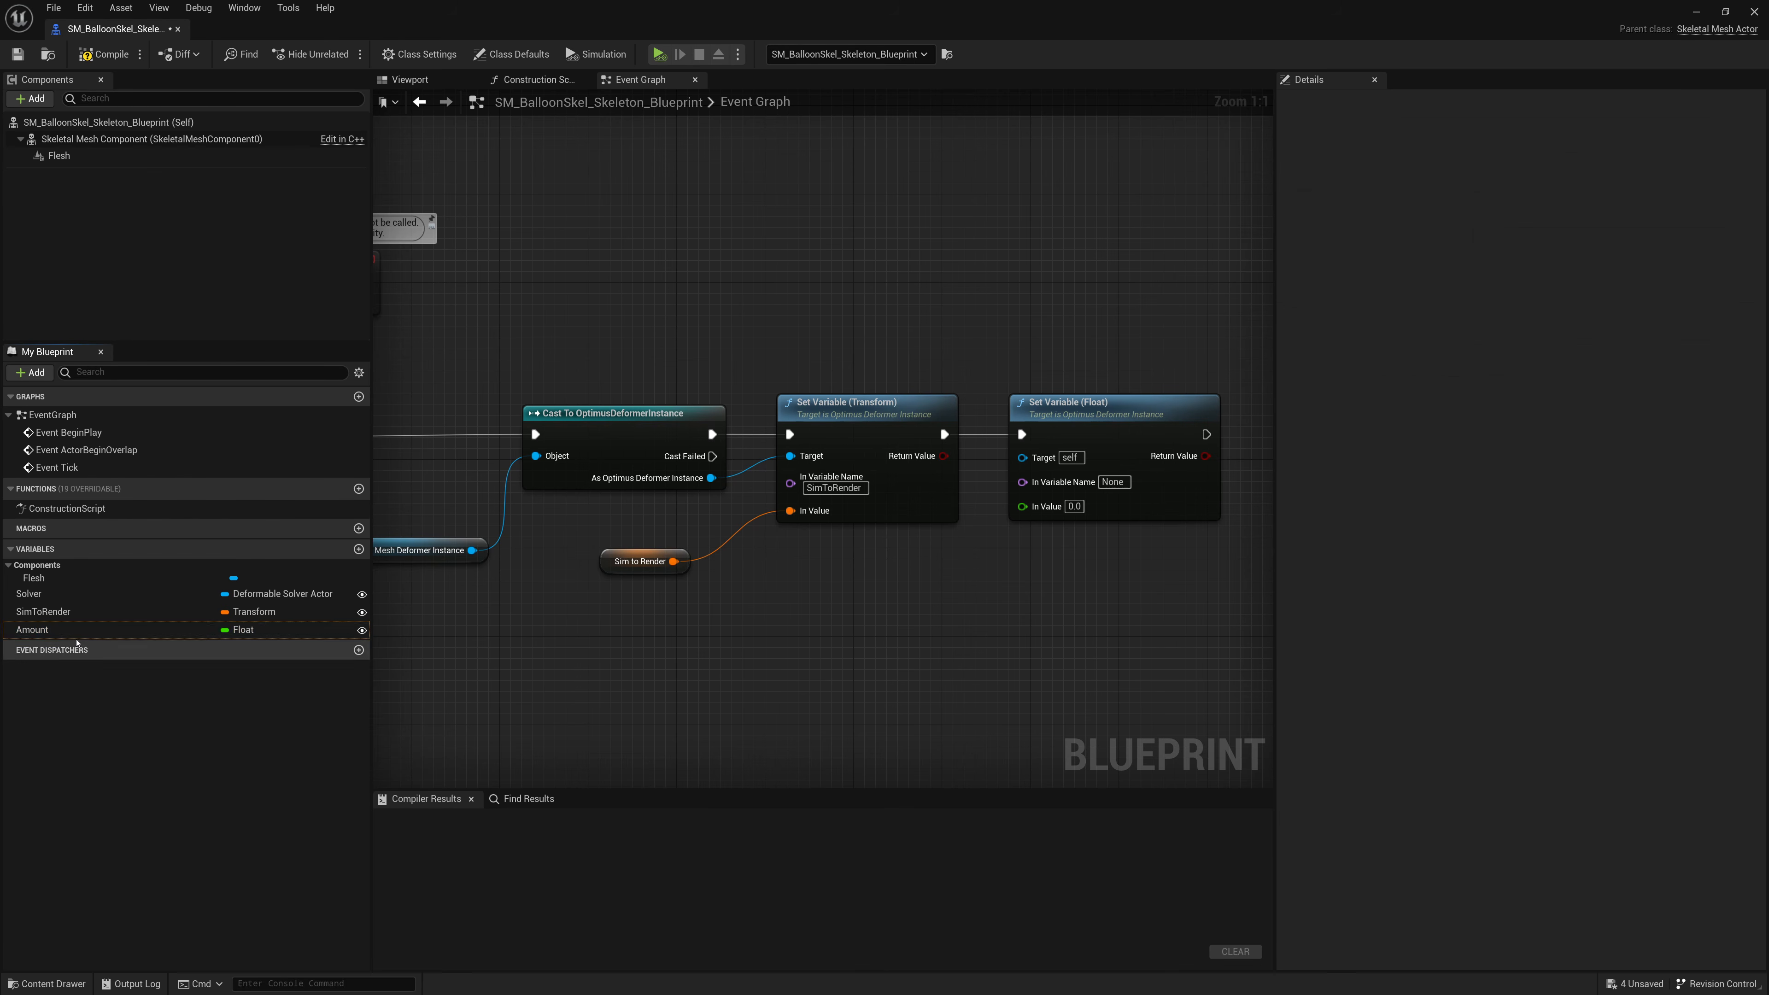
Step: Place a Get node for Amount in the Event Graph, below and before the Set Variable (Float) node
drag(75, 631, 887, 593)
click(843, 609)
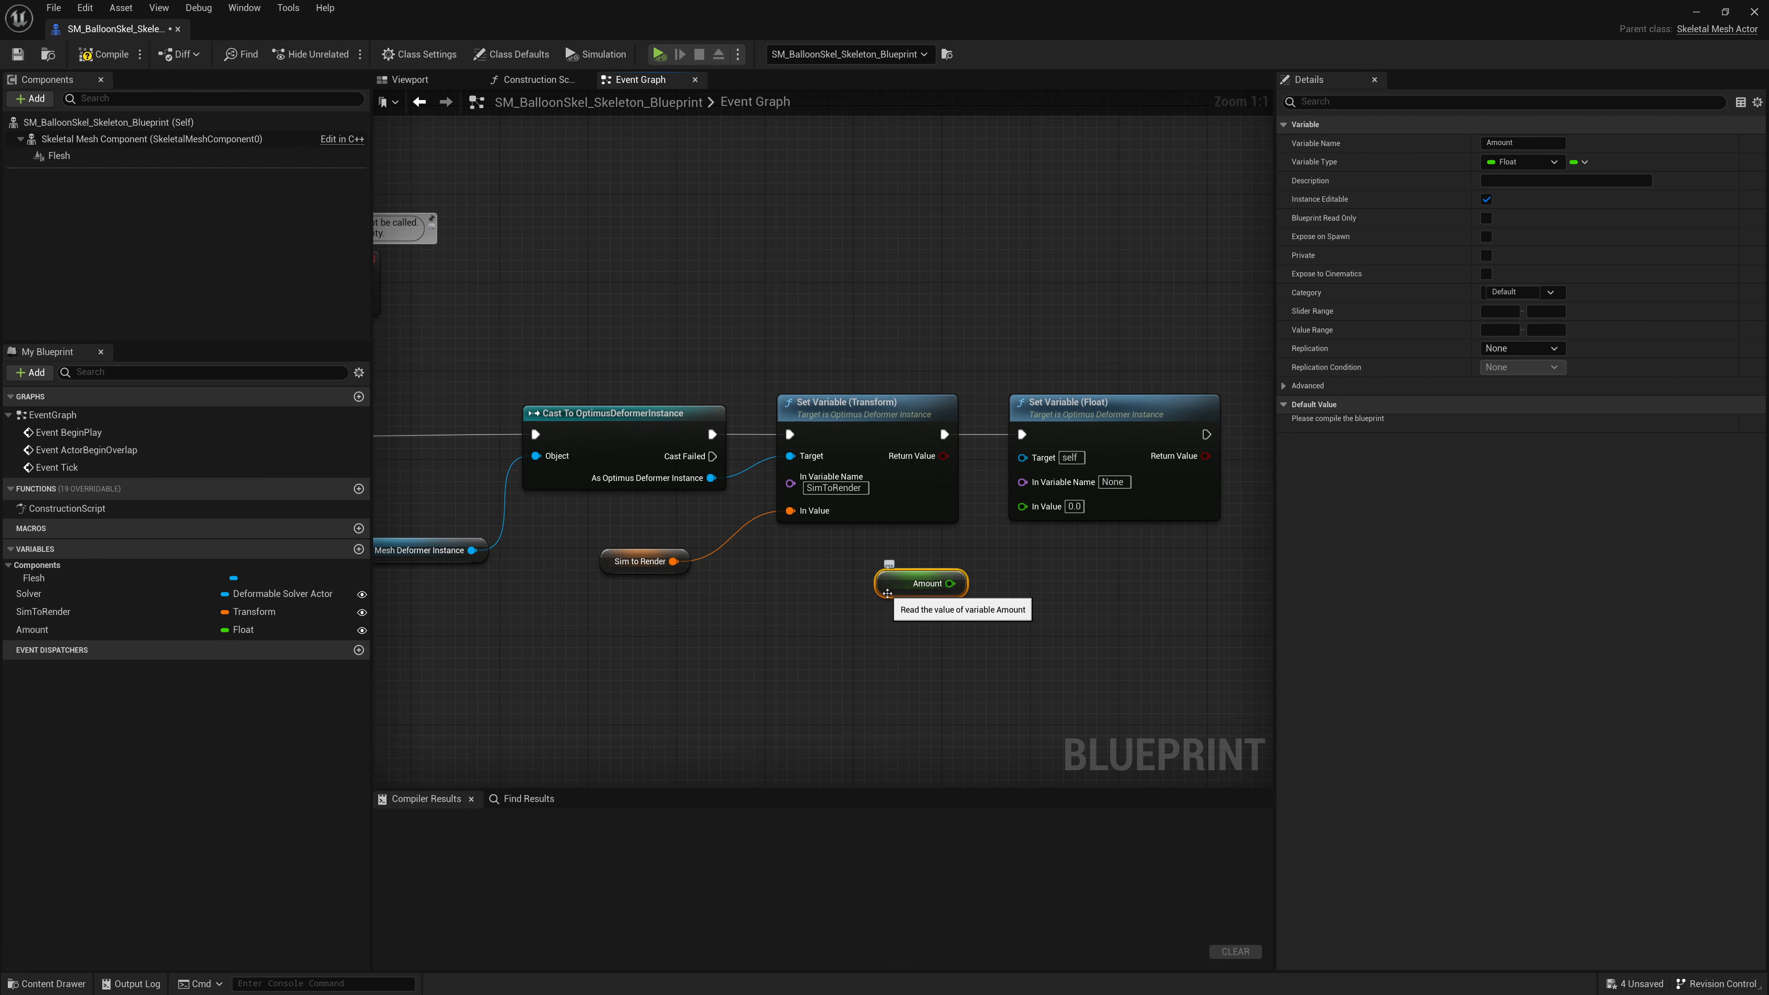
mouse_move(887, 593)
mouse_down()
mouse_move(864, 592)
mouse_move(868, 576)
mouse_up()
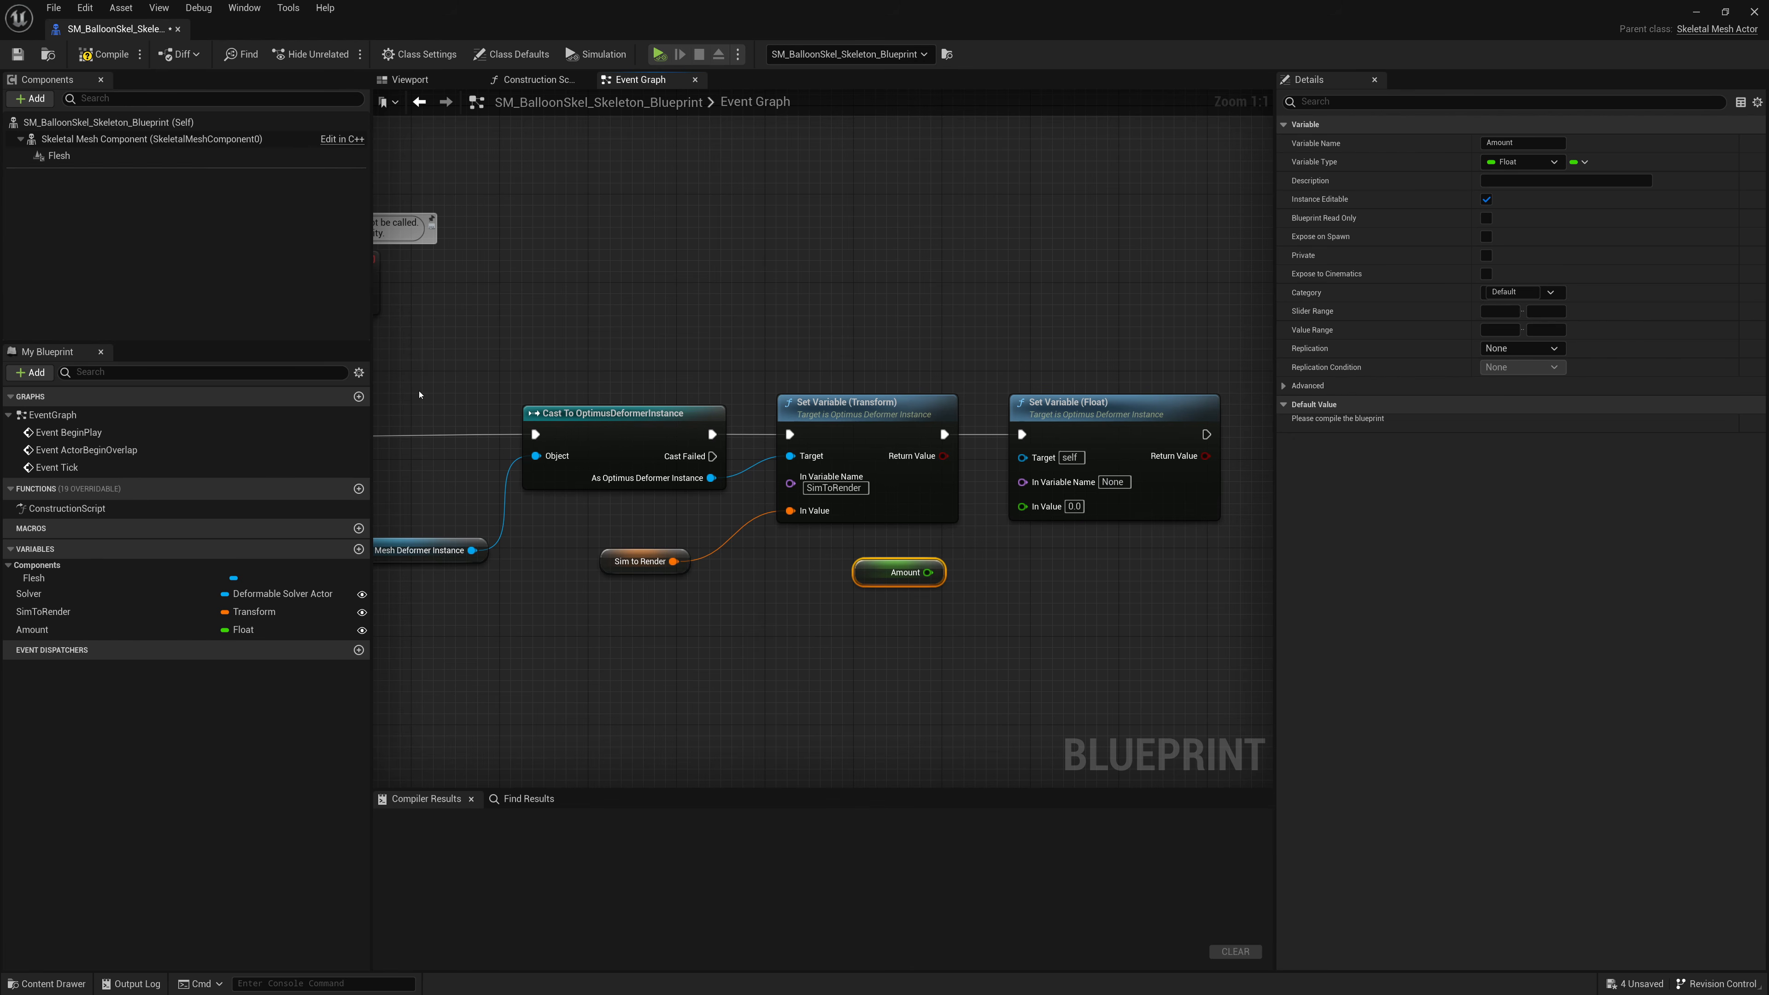
Step: Compile the blueprint and set the Amount variable's default value to 1
click(103, 54)
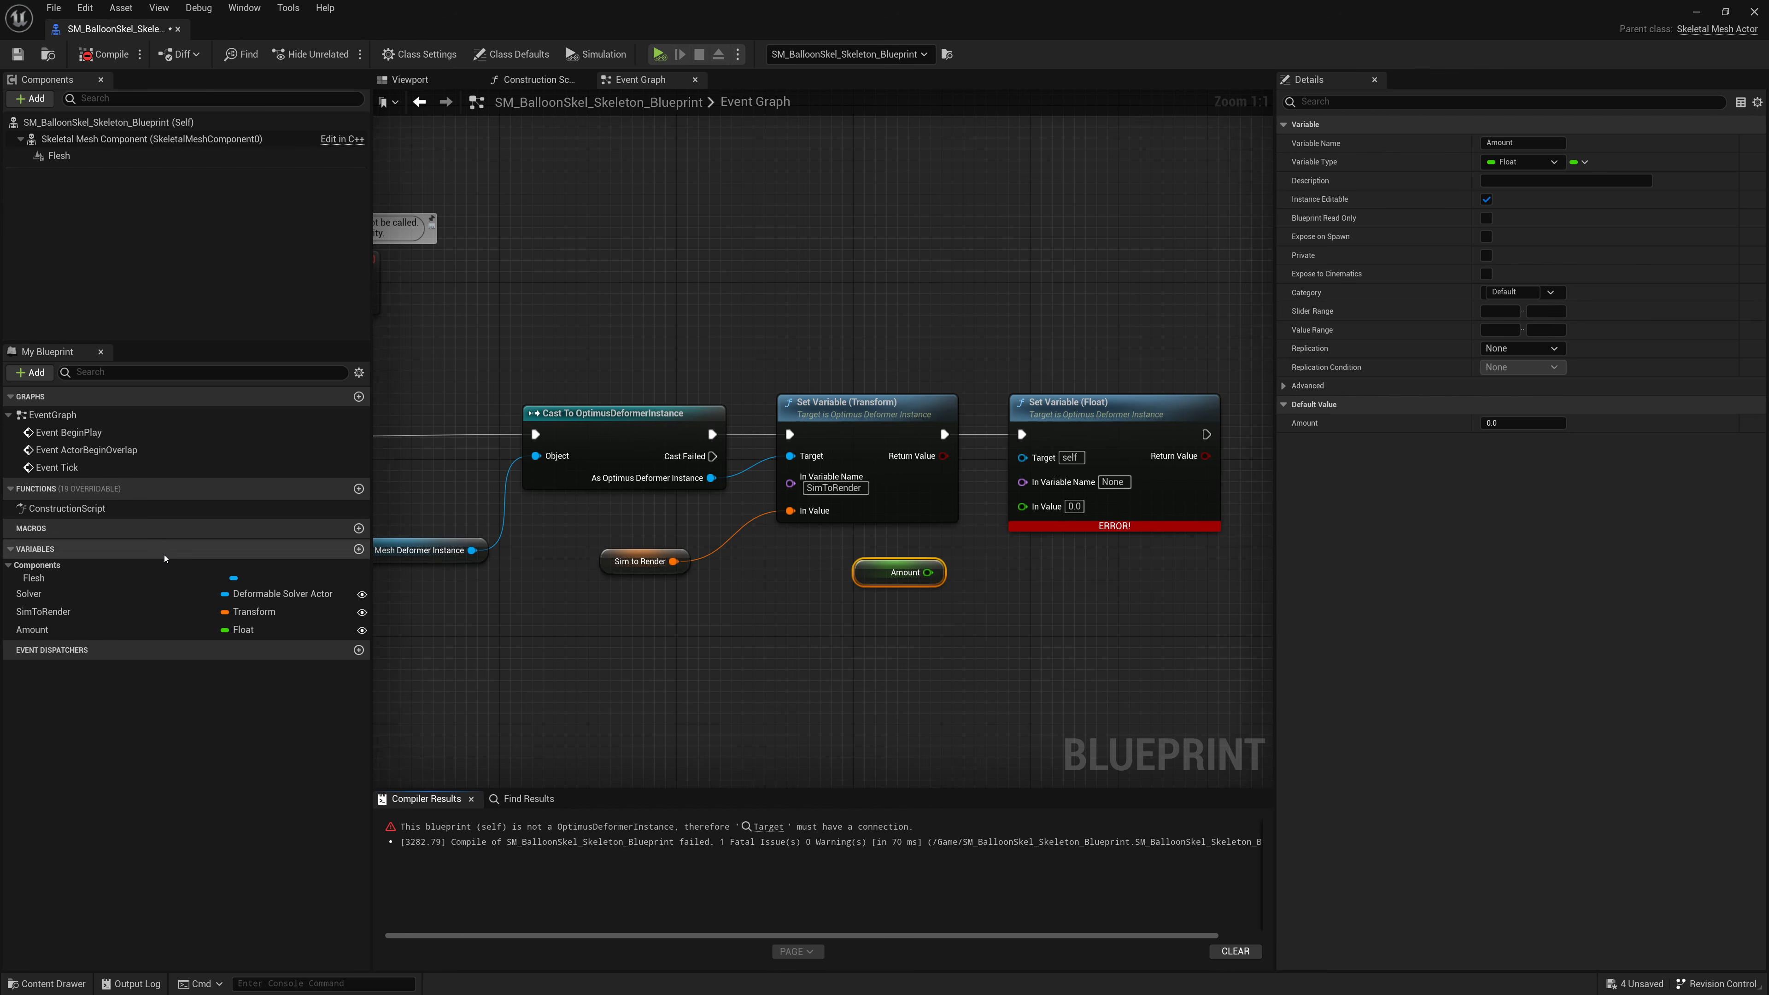
click(105, 629)
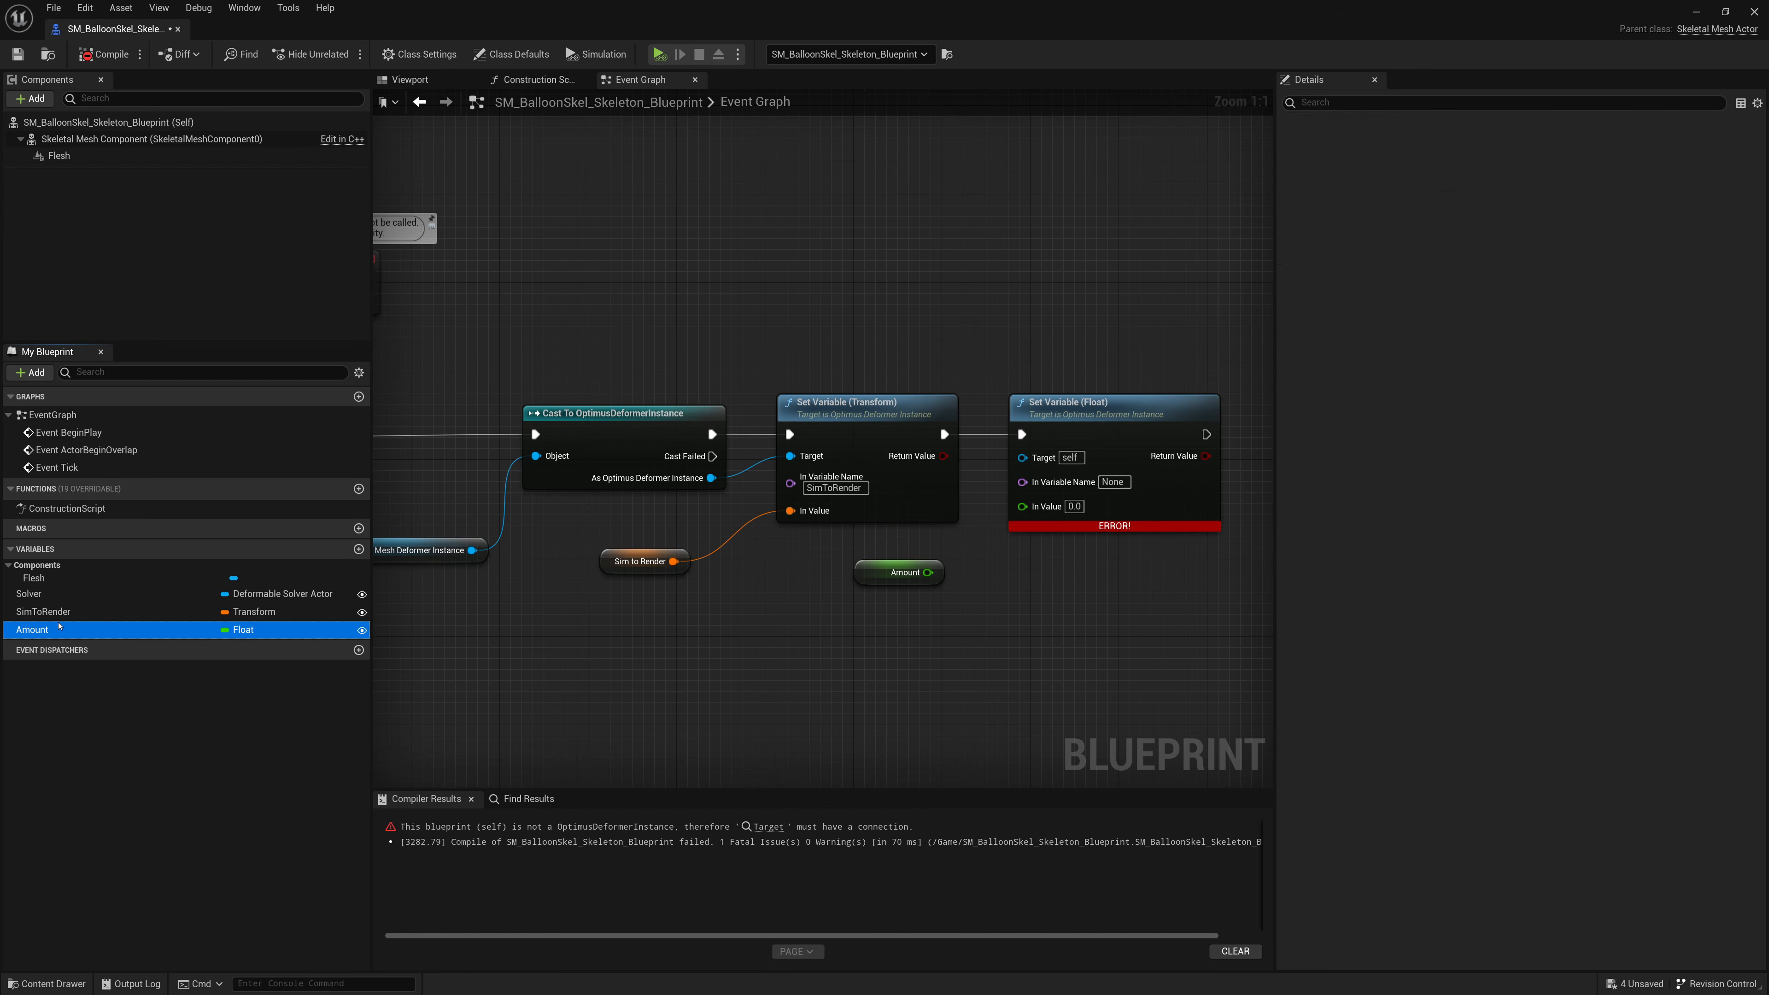
click(1522, 421)
text(1)
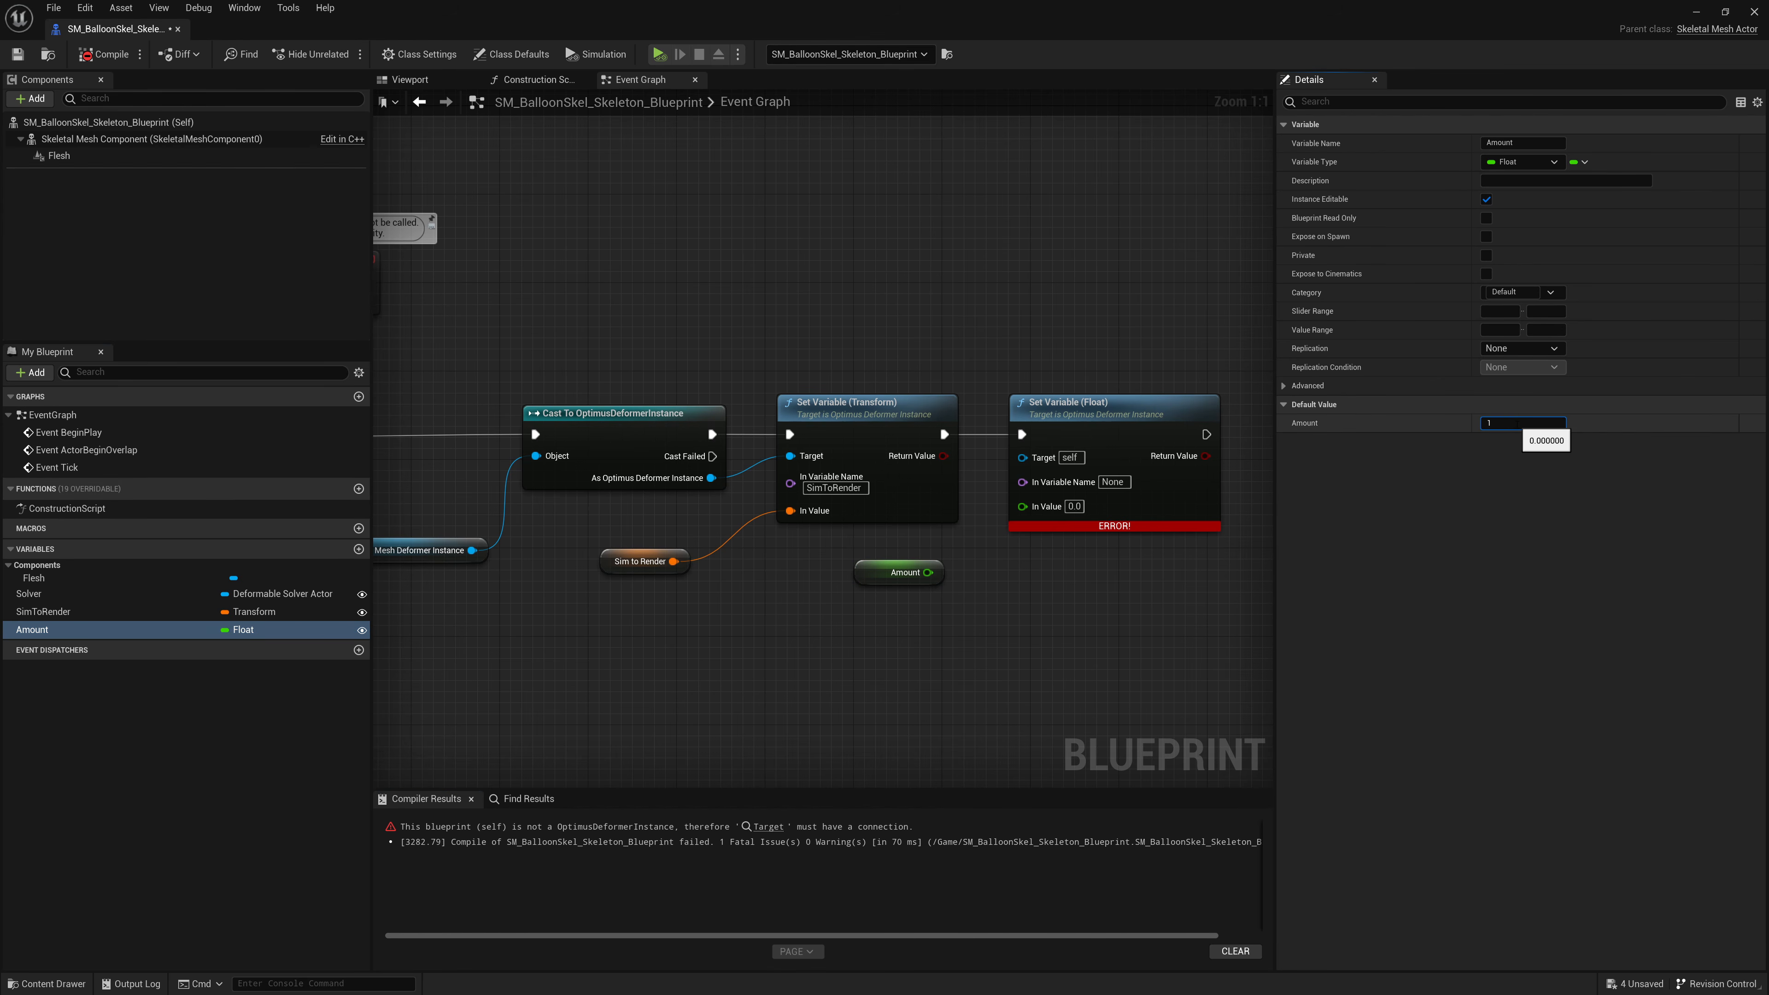
Step: On Set Variable (Float), connect Amount to In Value, set In Variable Name to Amount, and connect Target to As Optimus Deformer Instance
drag(928, 572, 1023, 505)
click(1113, 481)
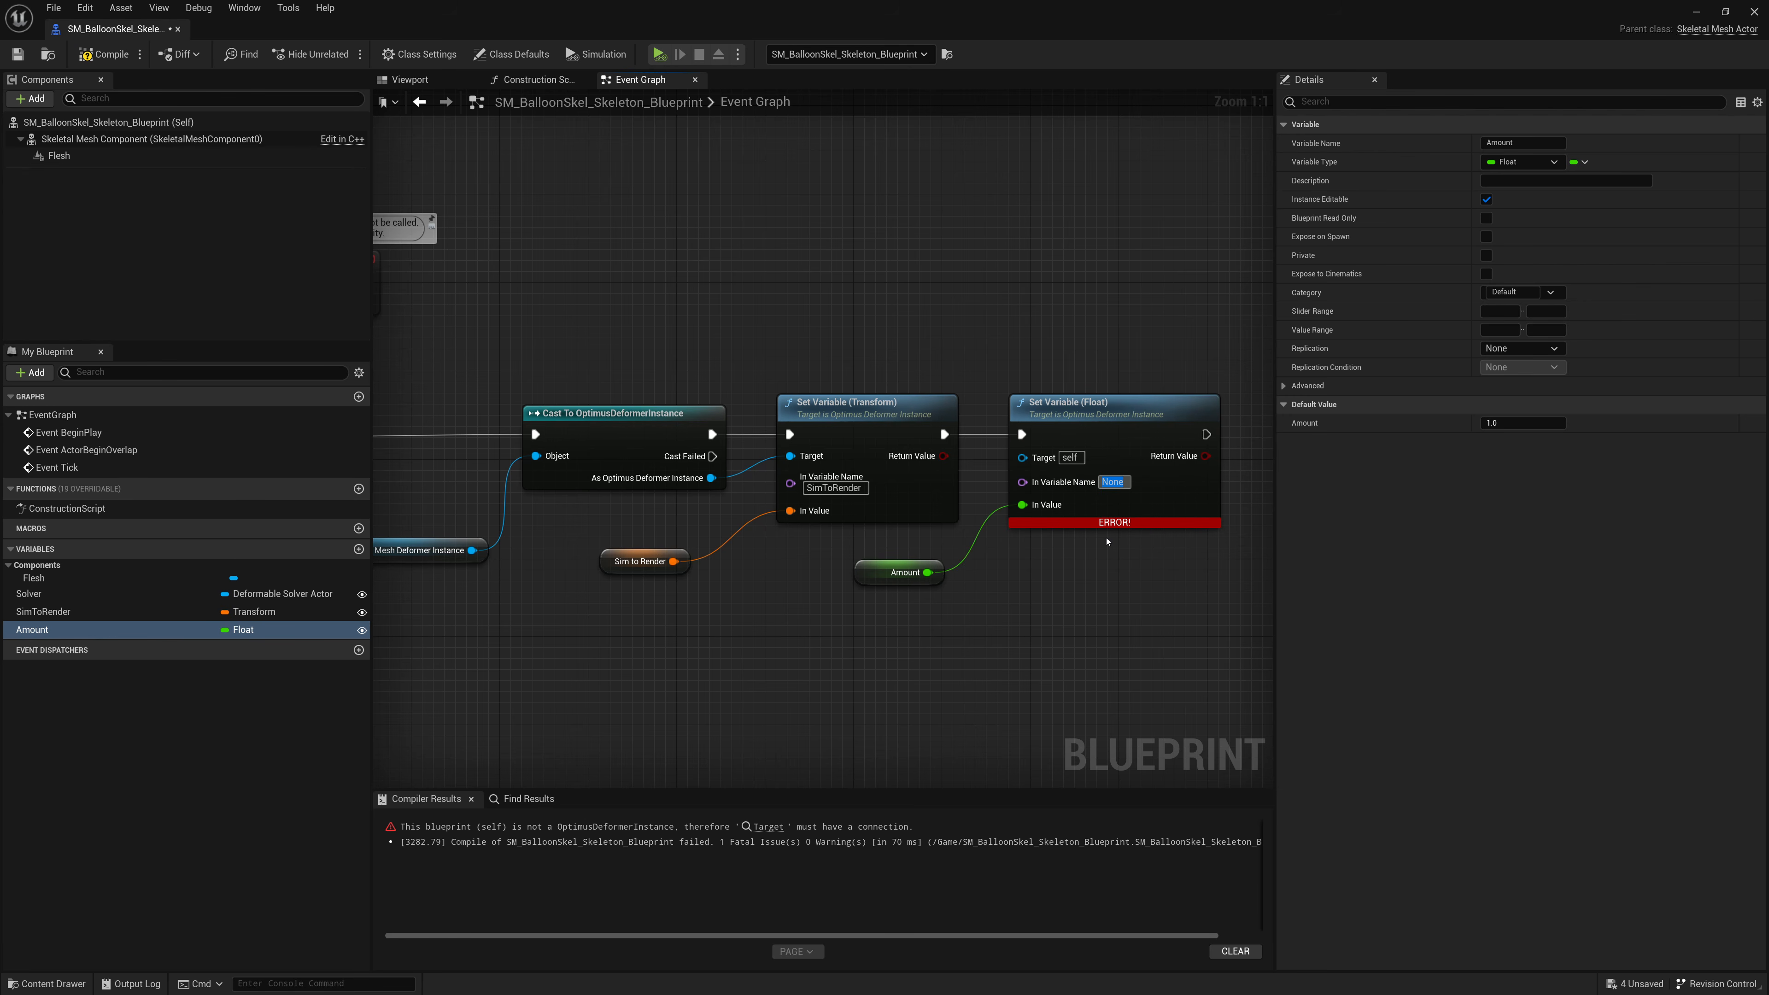
text(Amount)
key(Return)
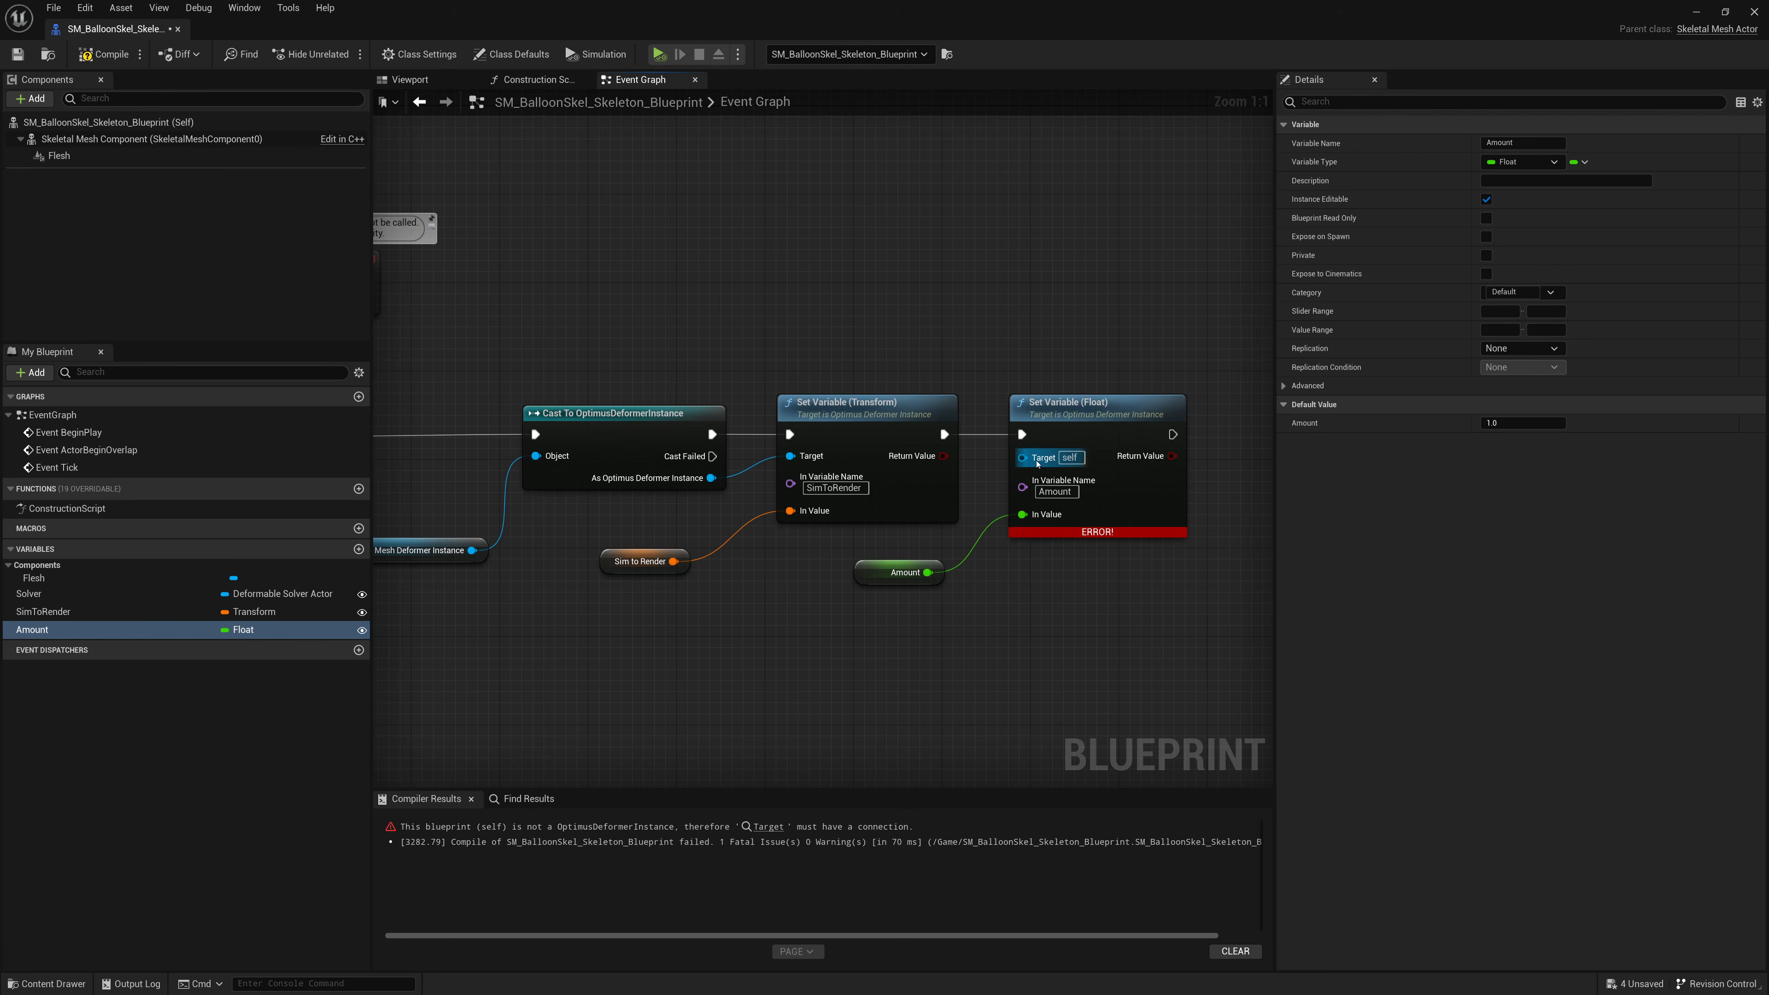
drag(1023, 457, 709, 481)
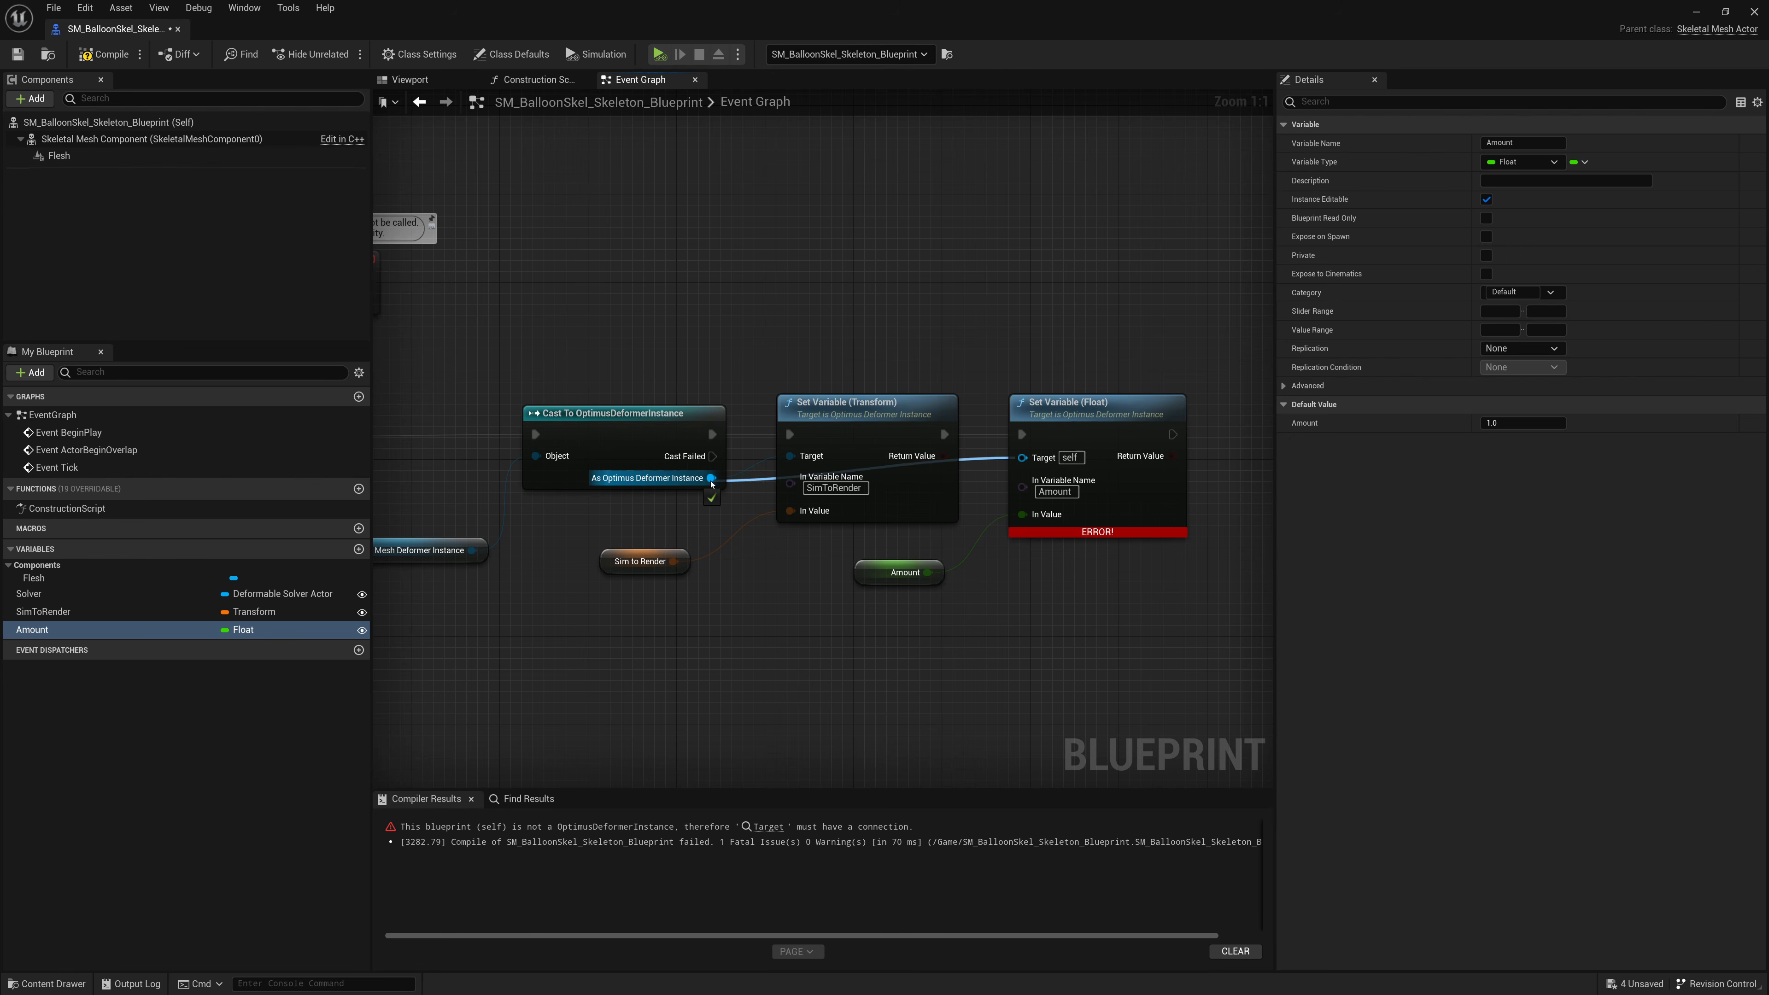
Step: Compile and save the SM_BalloonSkel_Skeleton_Blueprint with its completed Event Tick node chain
click(1024, 401)
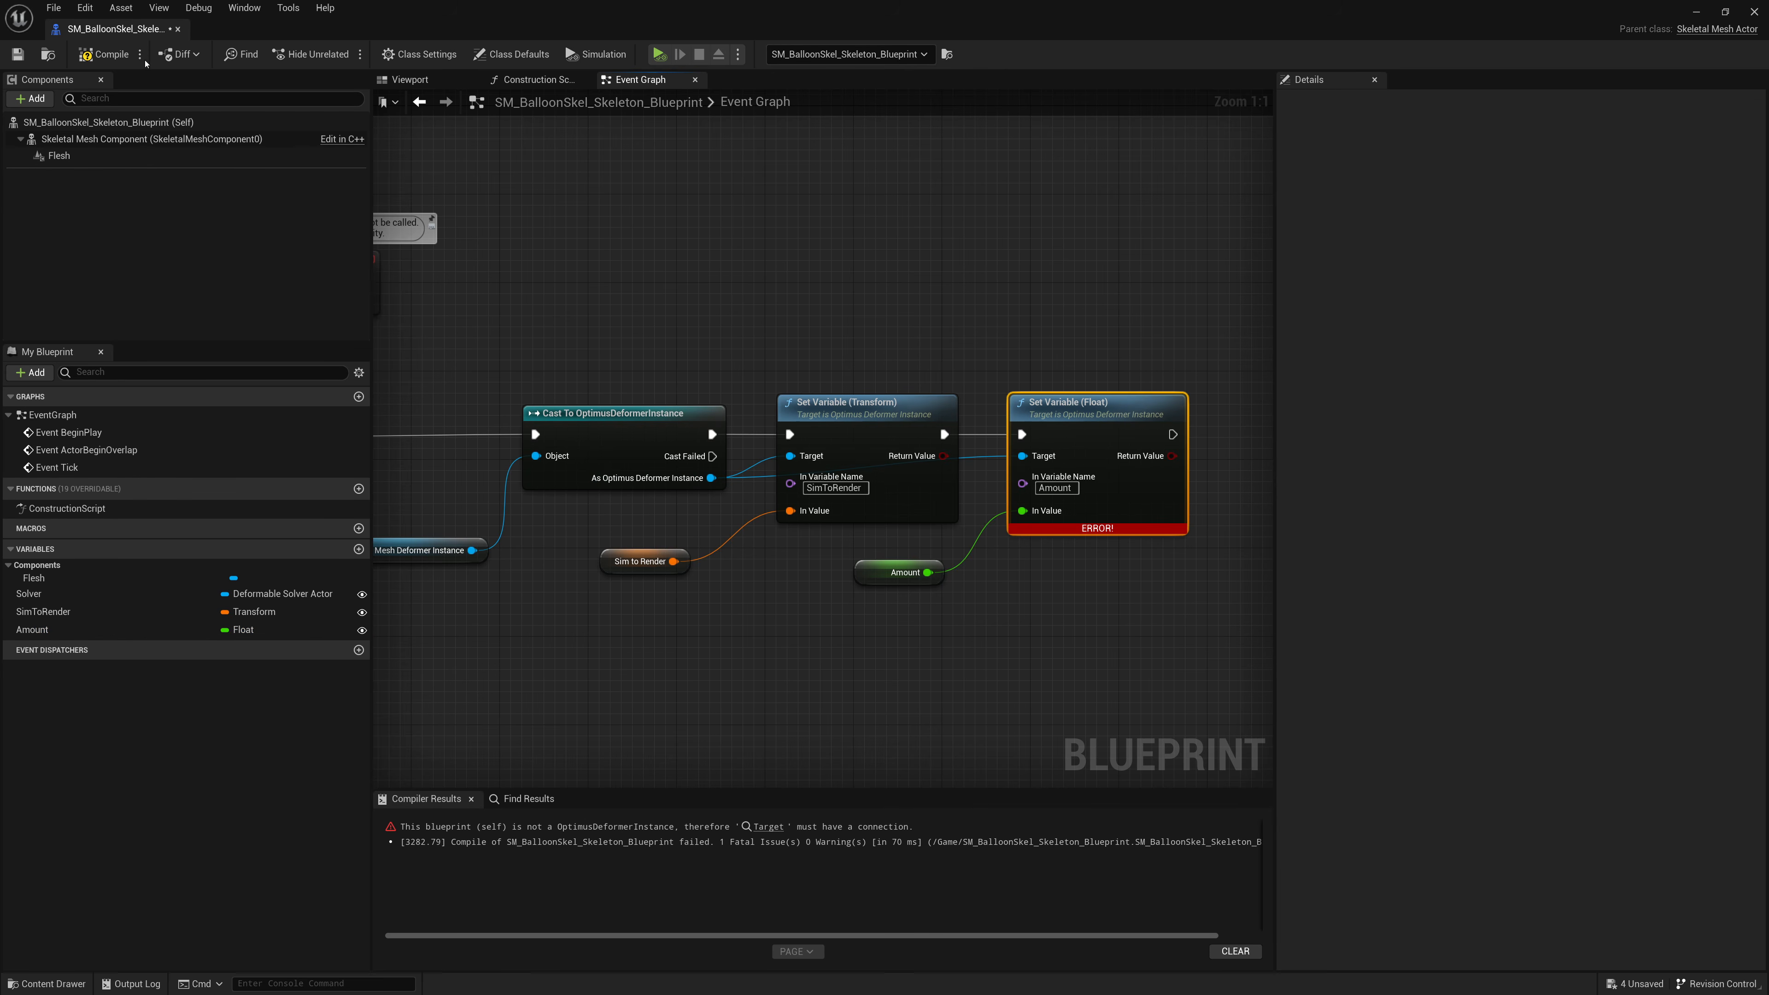
key(F7)
scroll(779, 631, down, 2)
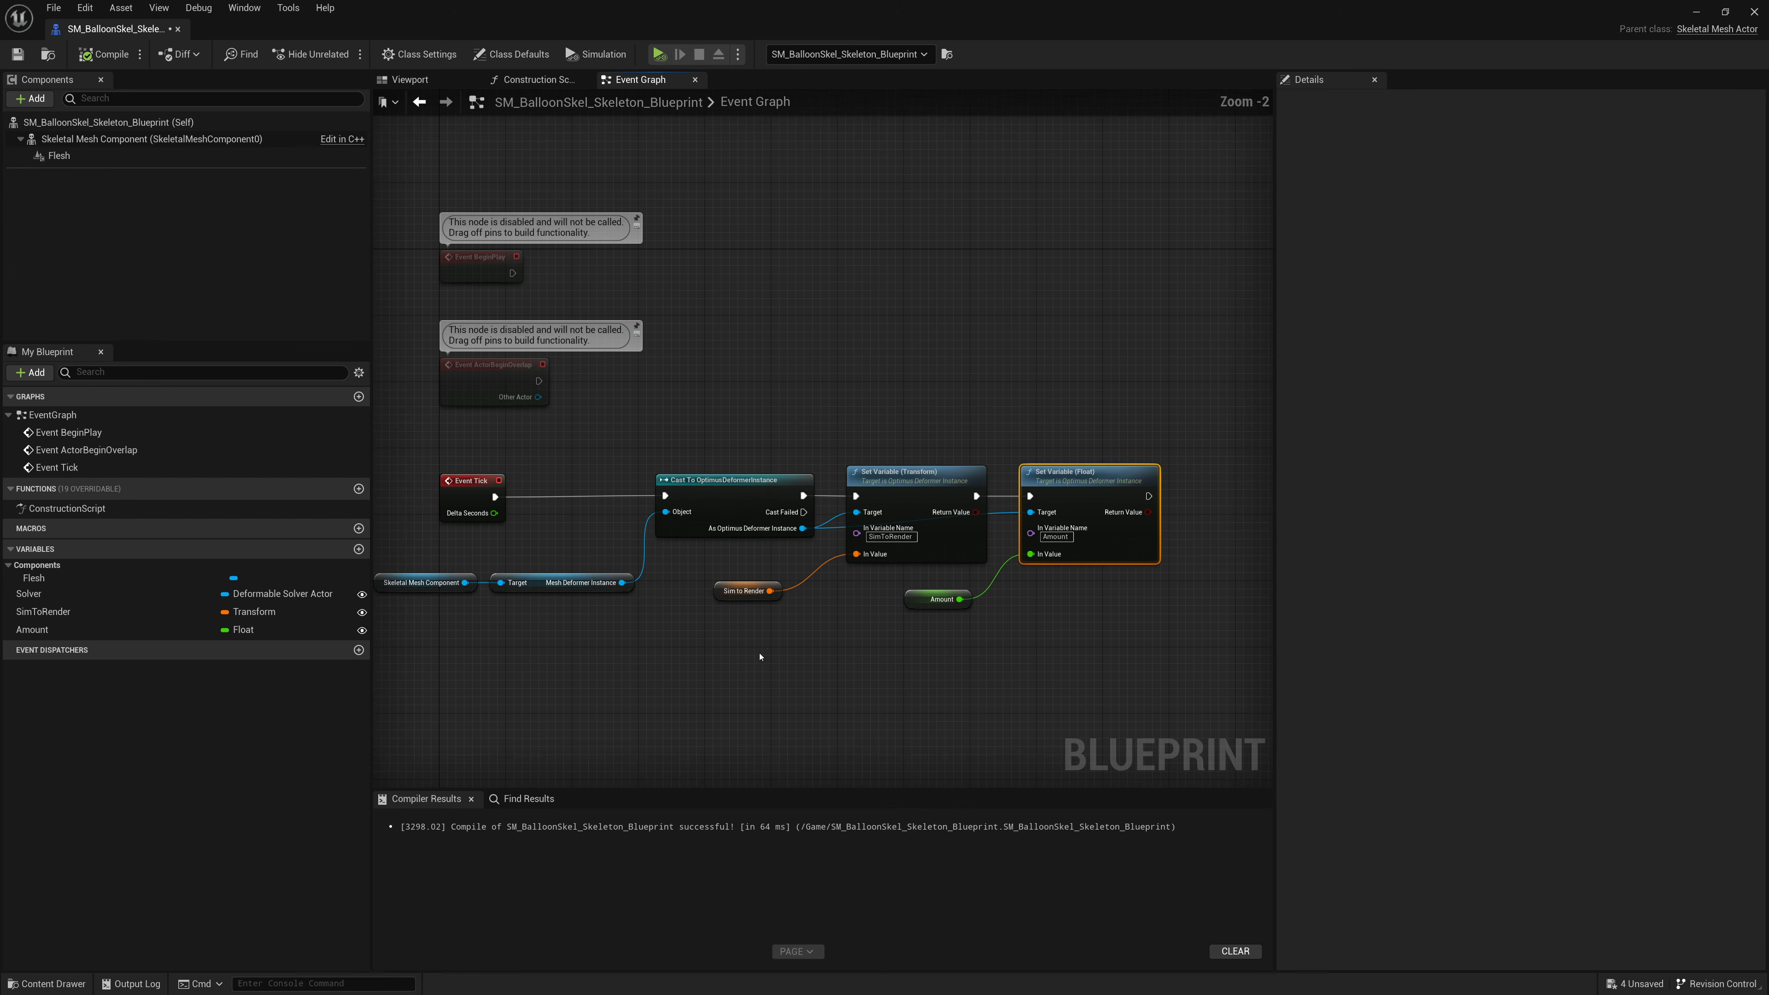
drag(1281, 680, 1555, 680)
right_drag(961, 693, 1046, 671)
scroll(1014, 667, up, 1)
scroll(1014, 667, up, 1)
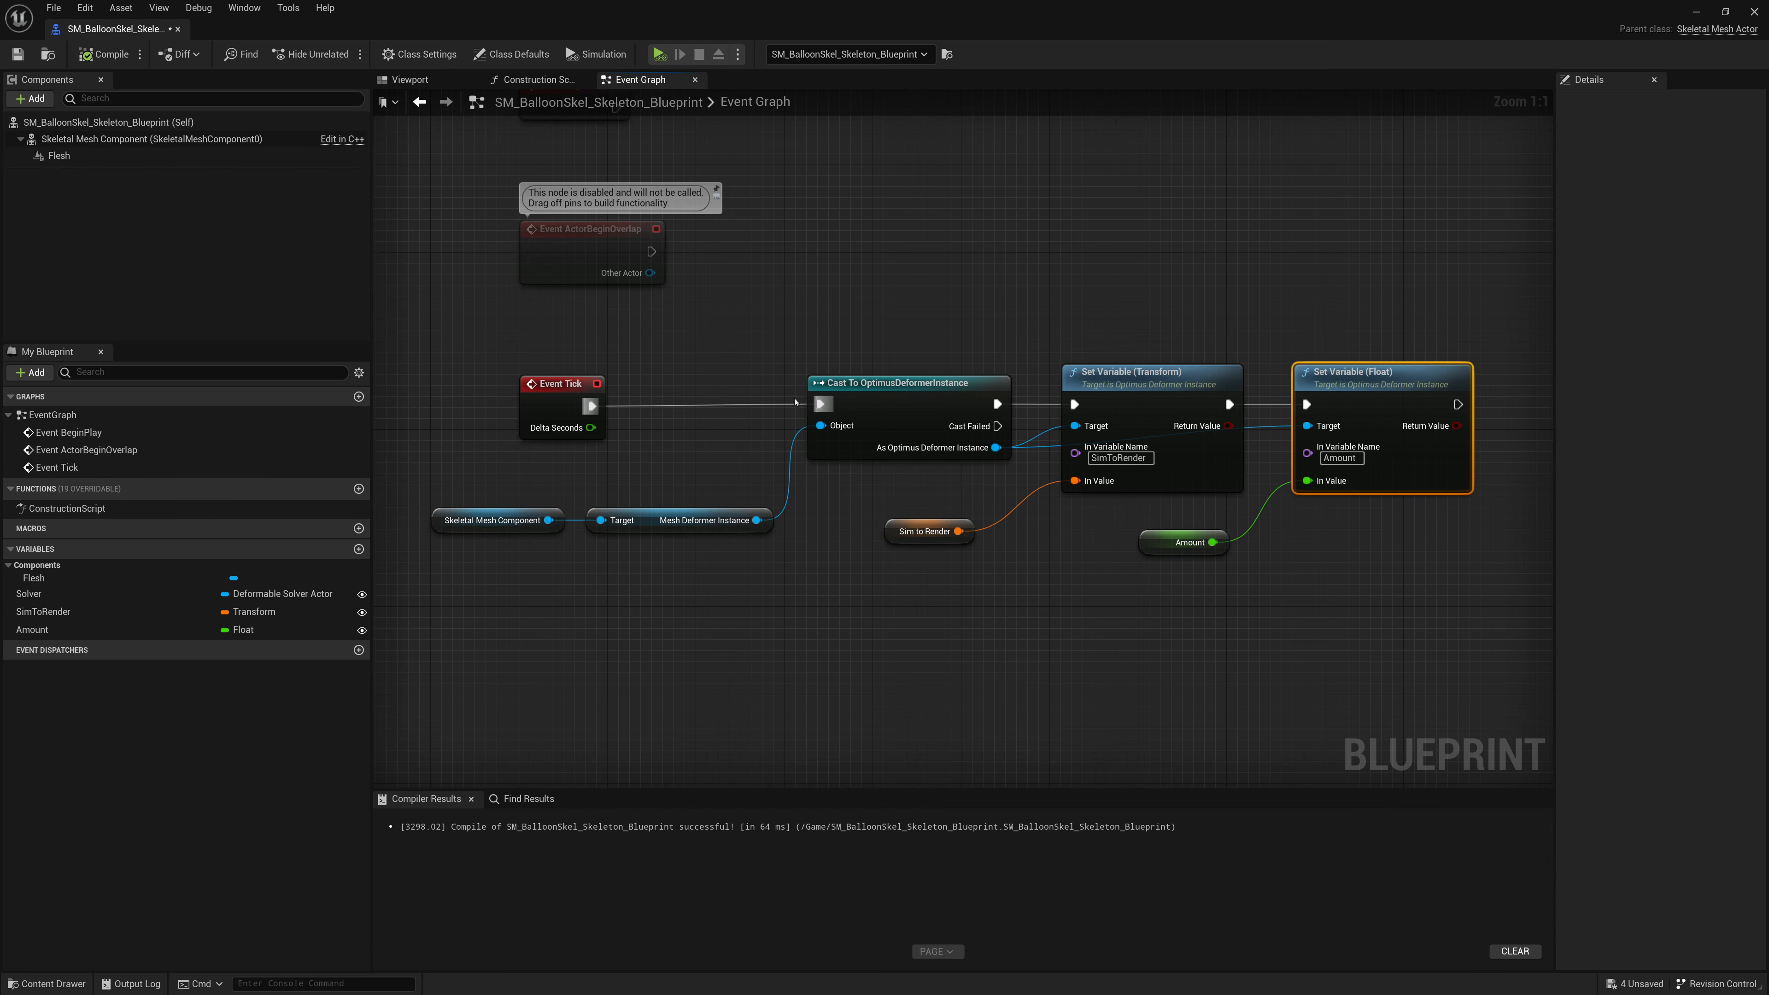
click(17, 54)
Step: Inspect the Flesh component's rendering and physics properties with the blueprint's 3D preview open, and close the blueprint editor
click(410, 79)
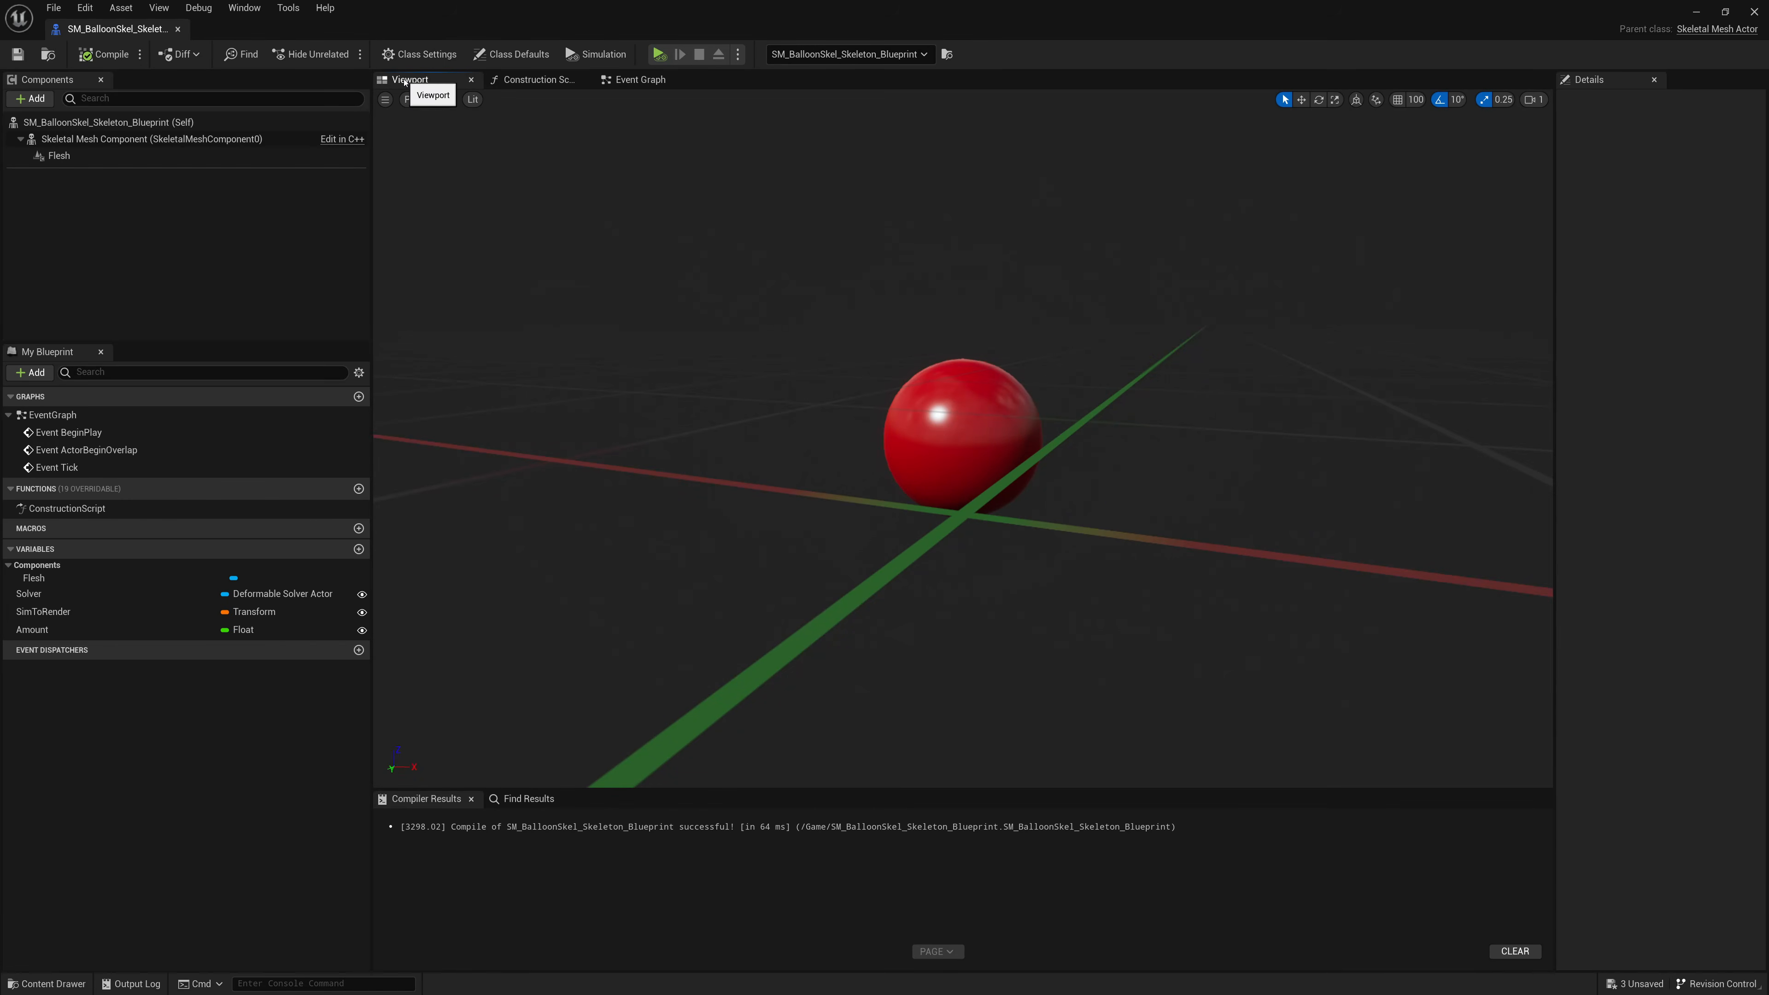
click(59, 155)
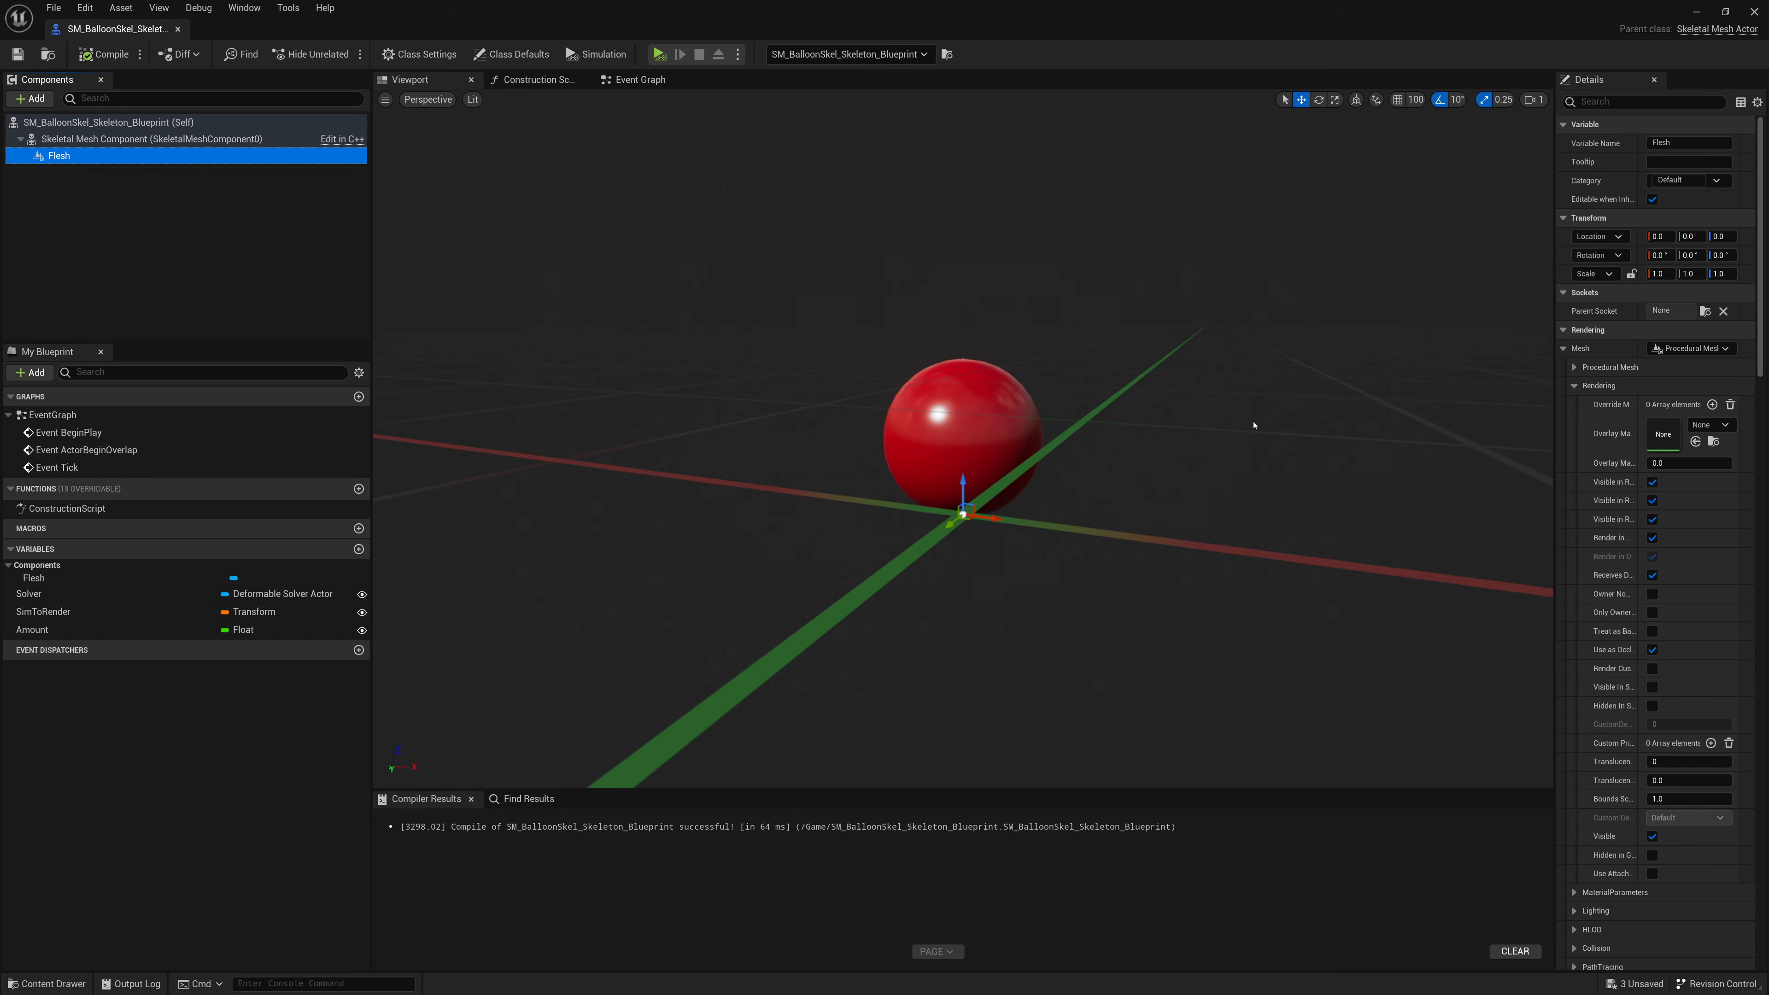
drag(1553, 483, 1244, 483)
scroll(1354, 507, down, 4)
scroll(1354, 507, up, 4)
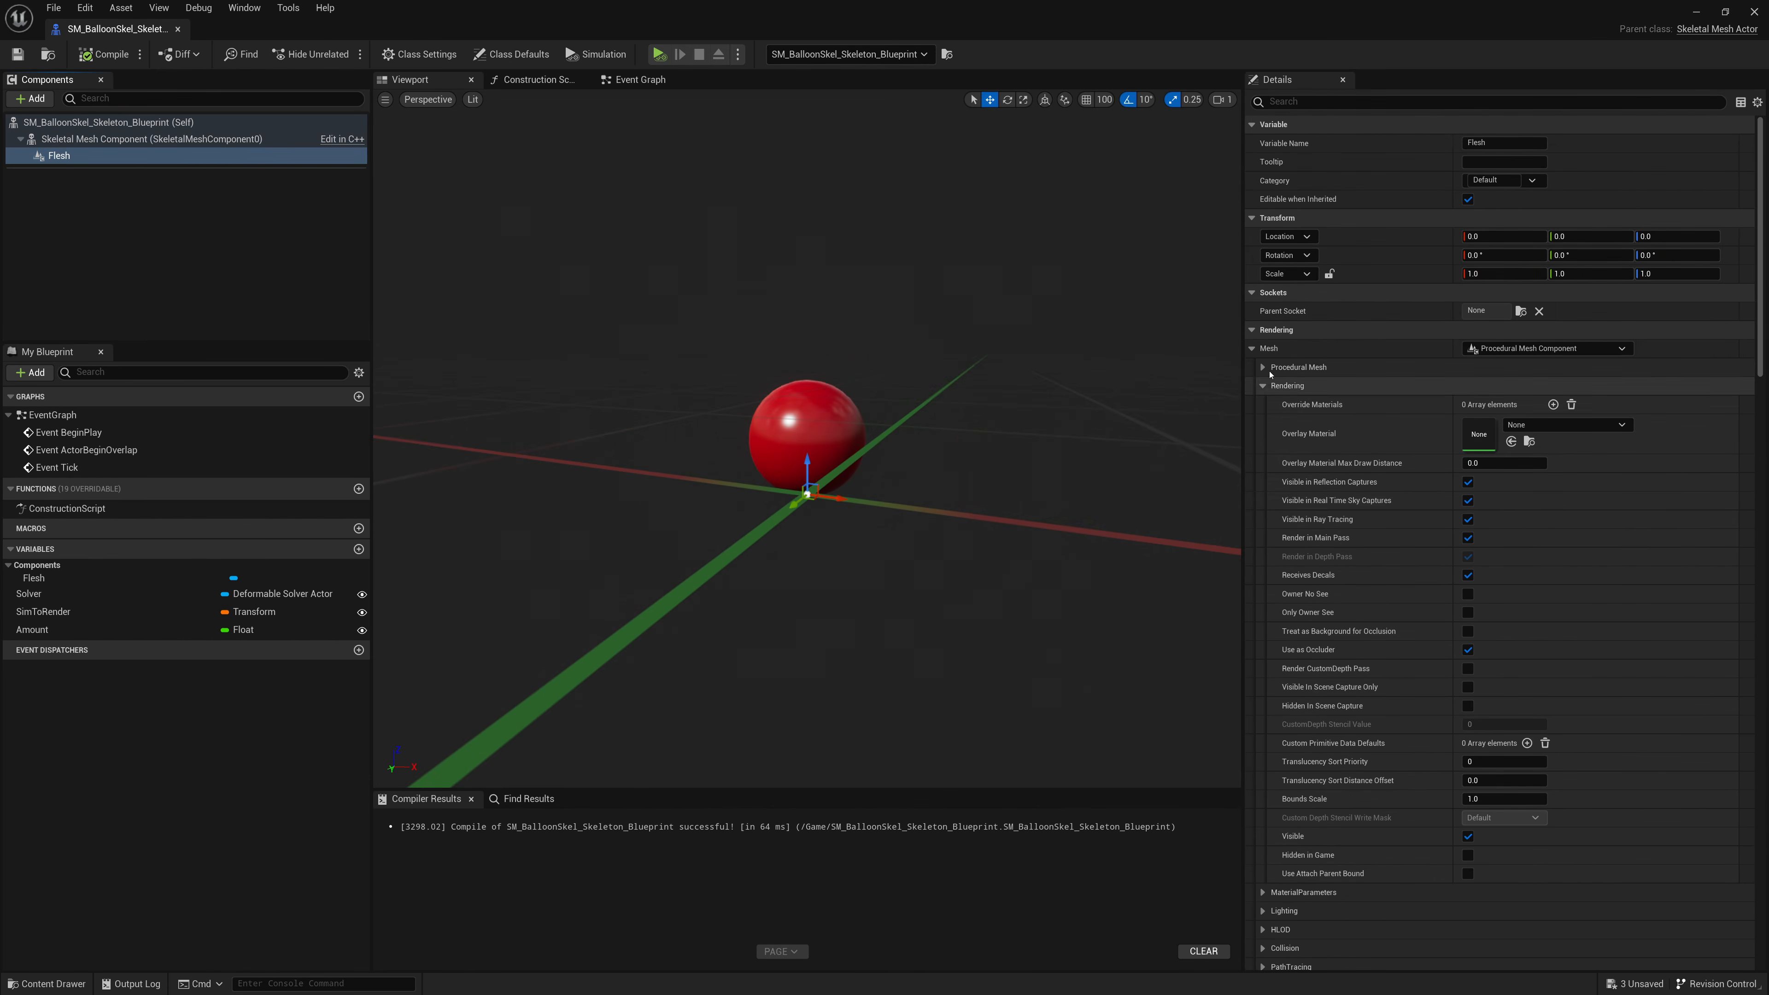
click(1252, 349)
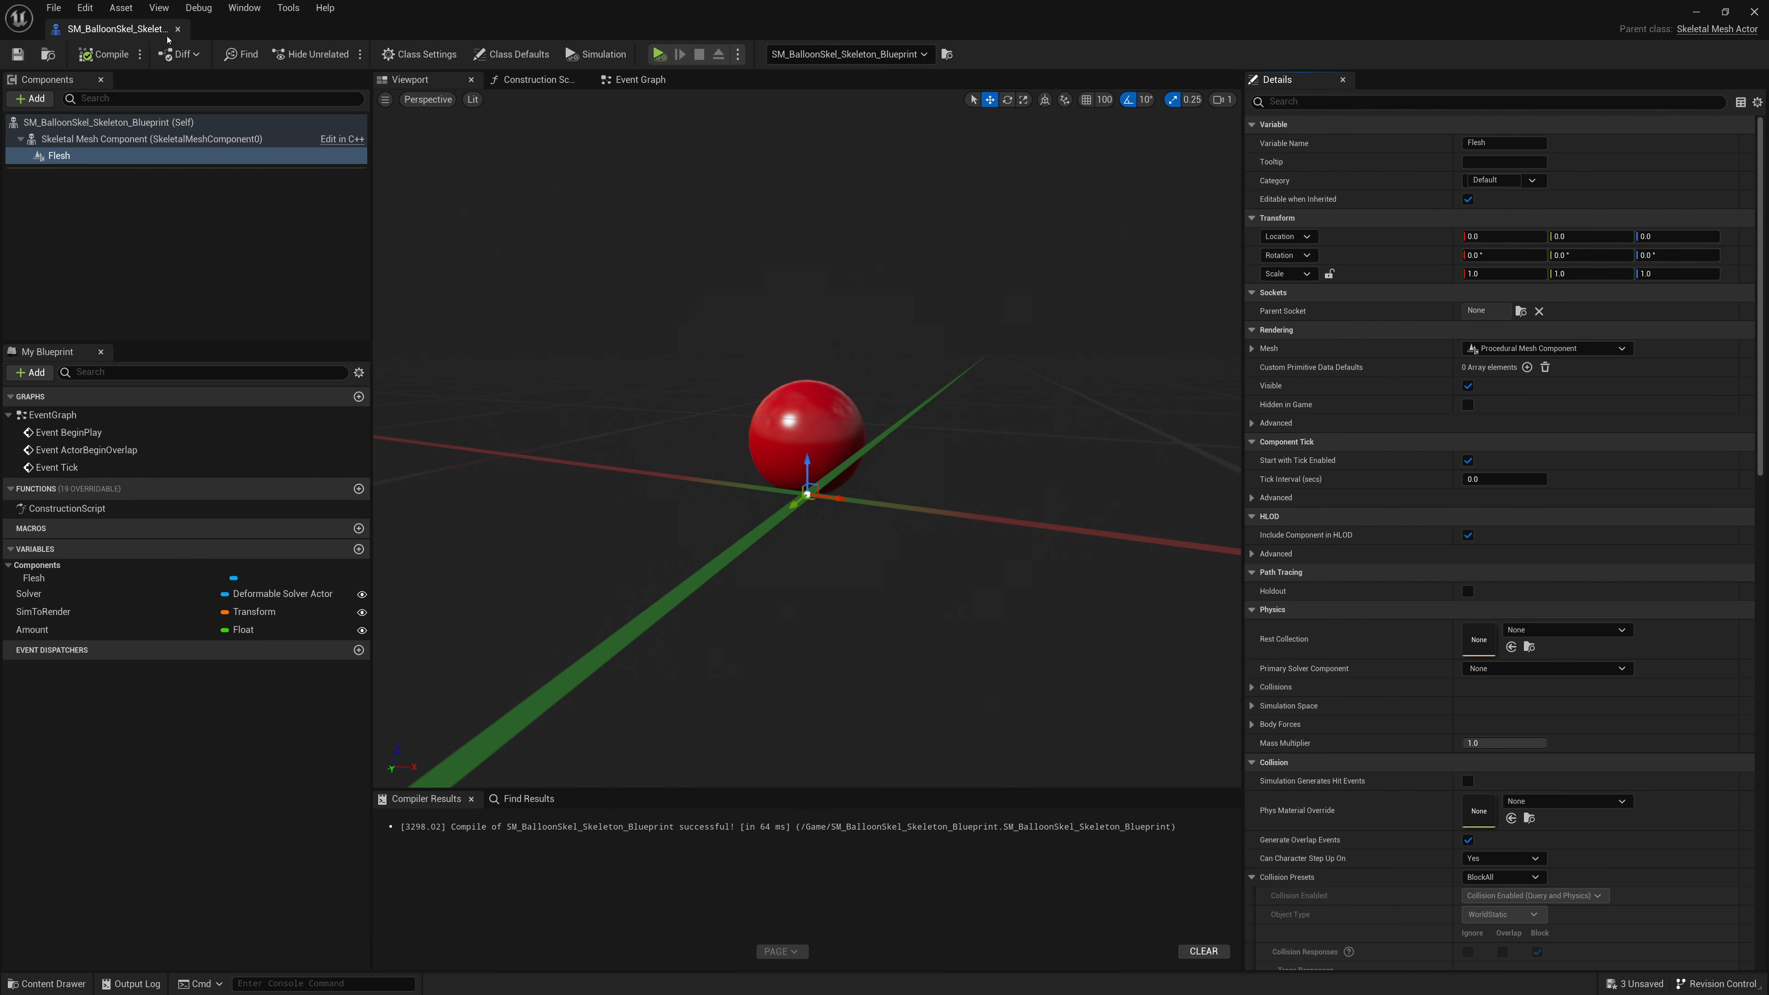
click(178, 30)
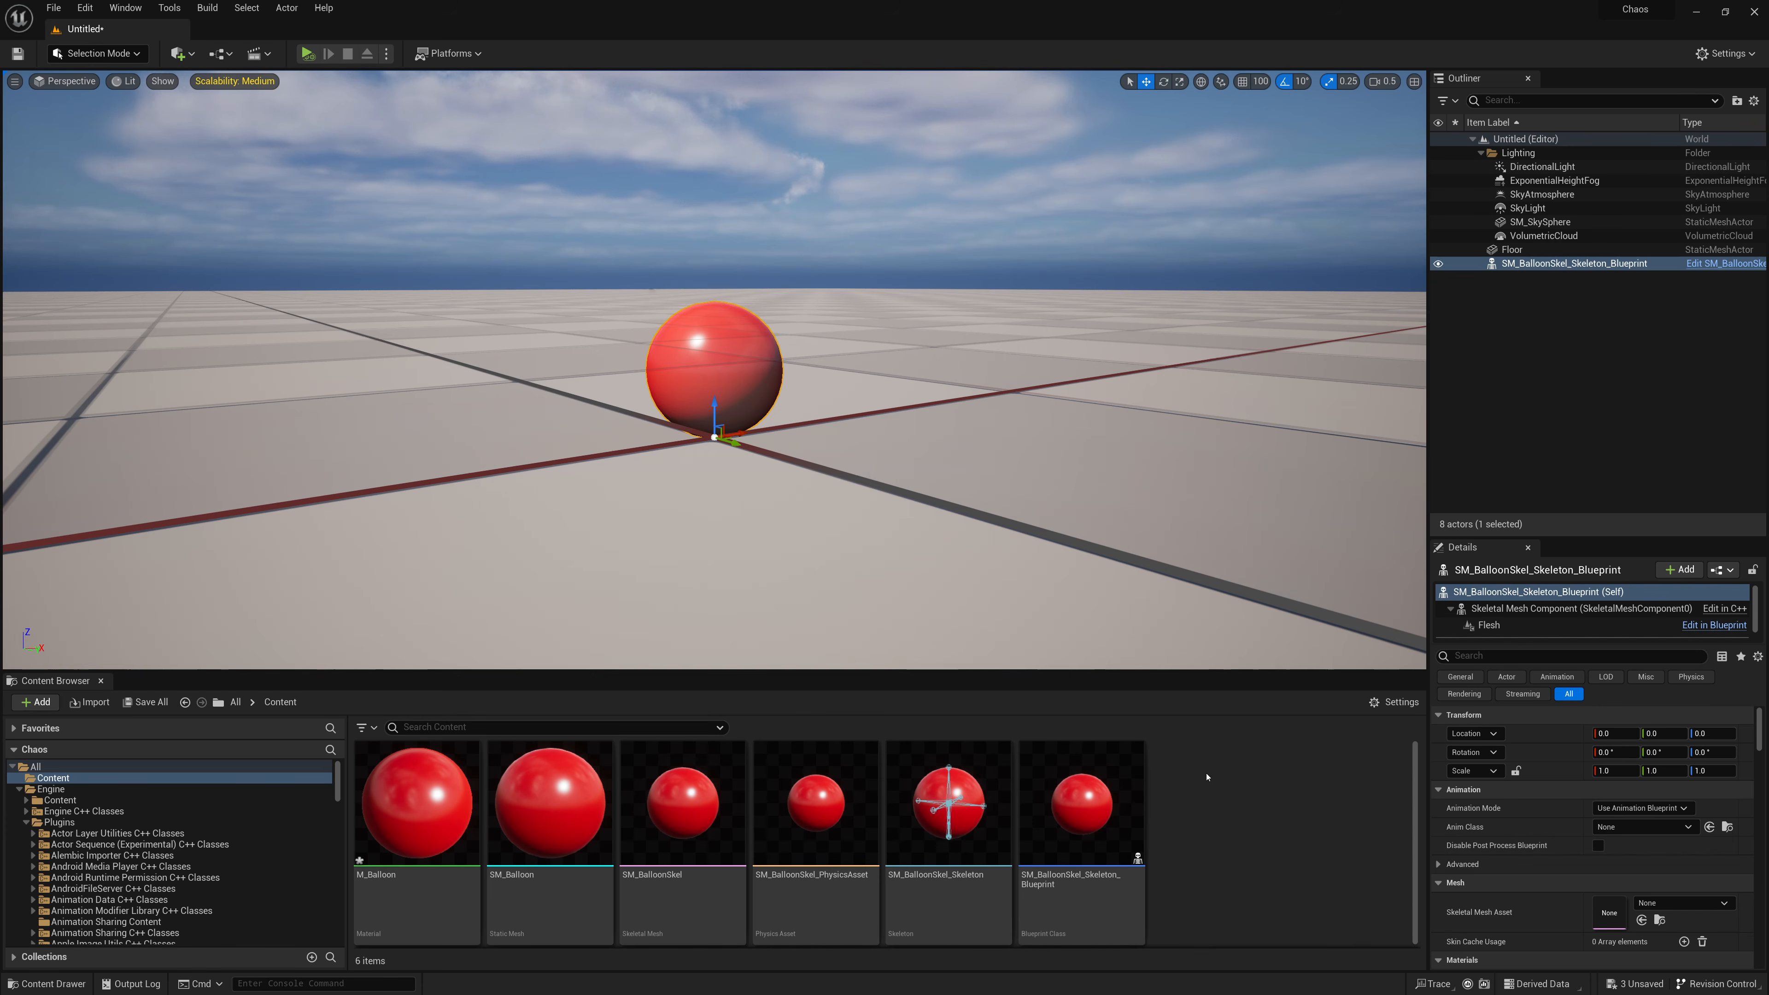
Step: Create a Flesh Asset named faBalloon in the Content folder
right_click(1153, 772)
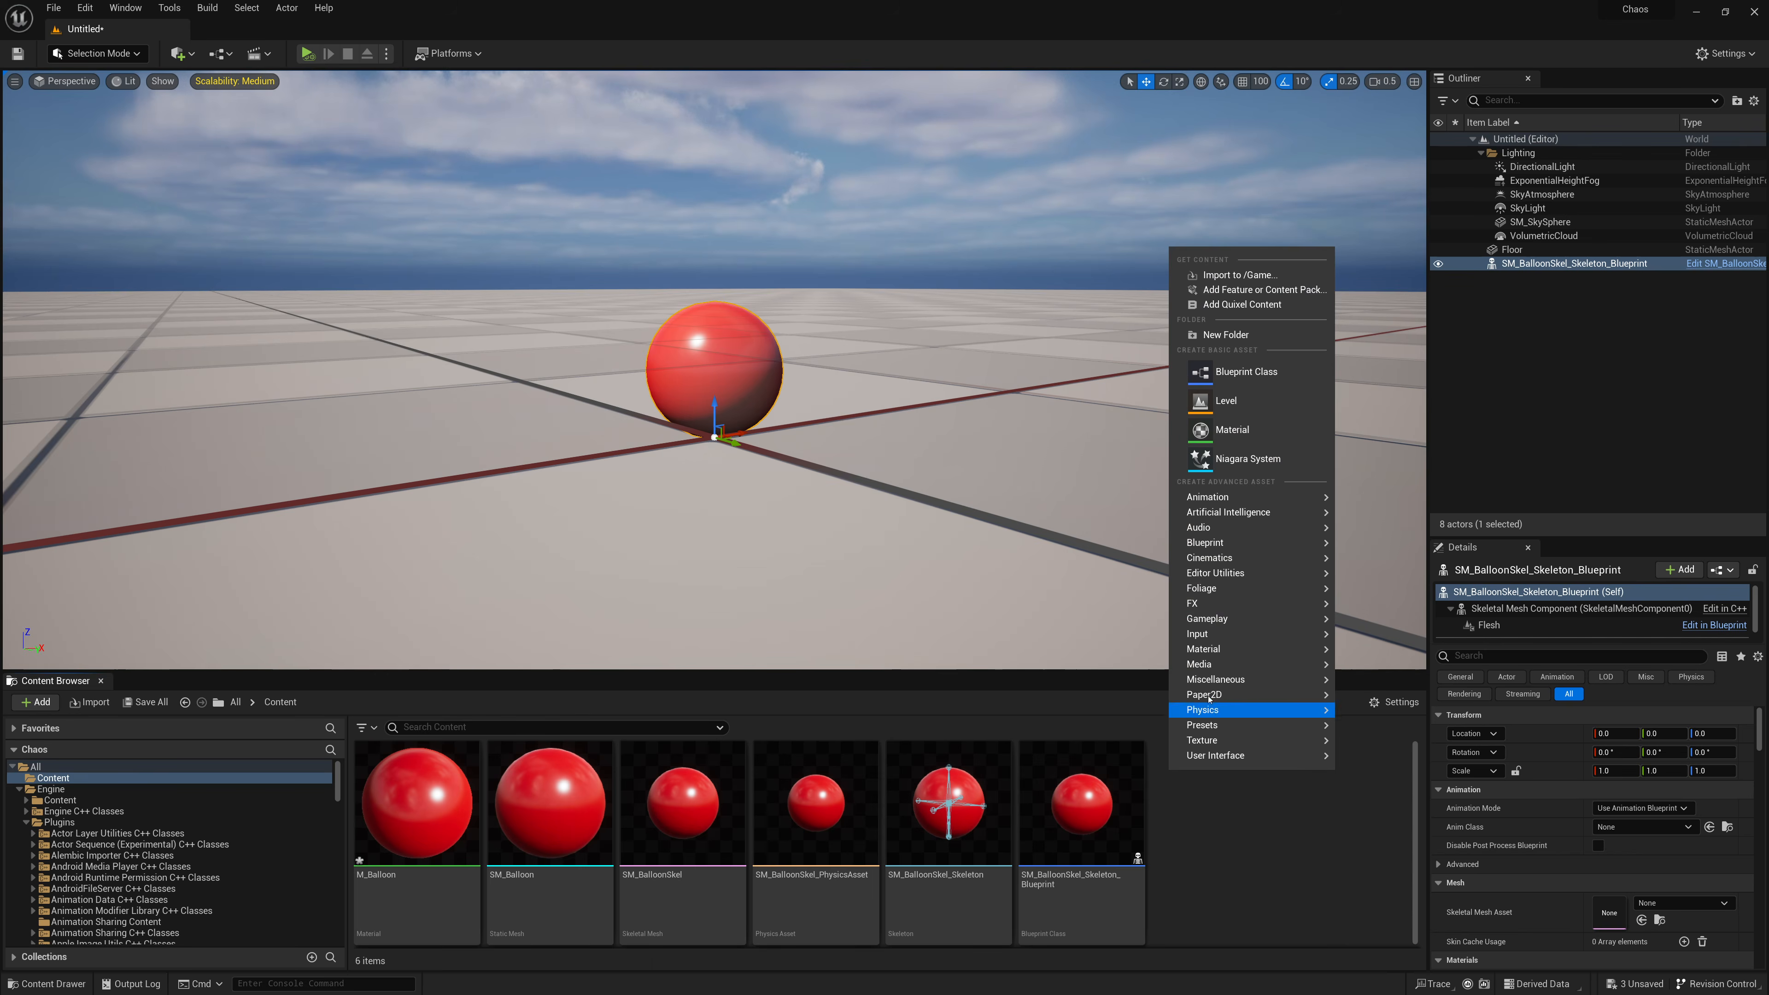
mouse_move(1214, 709)
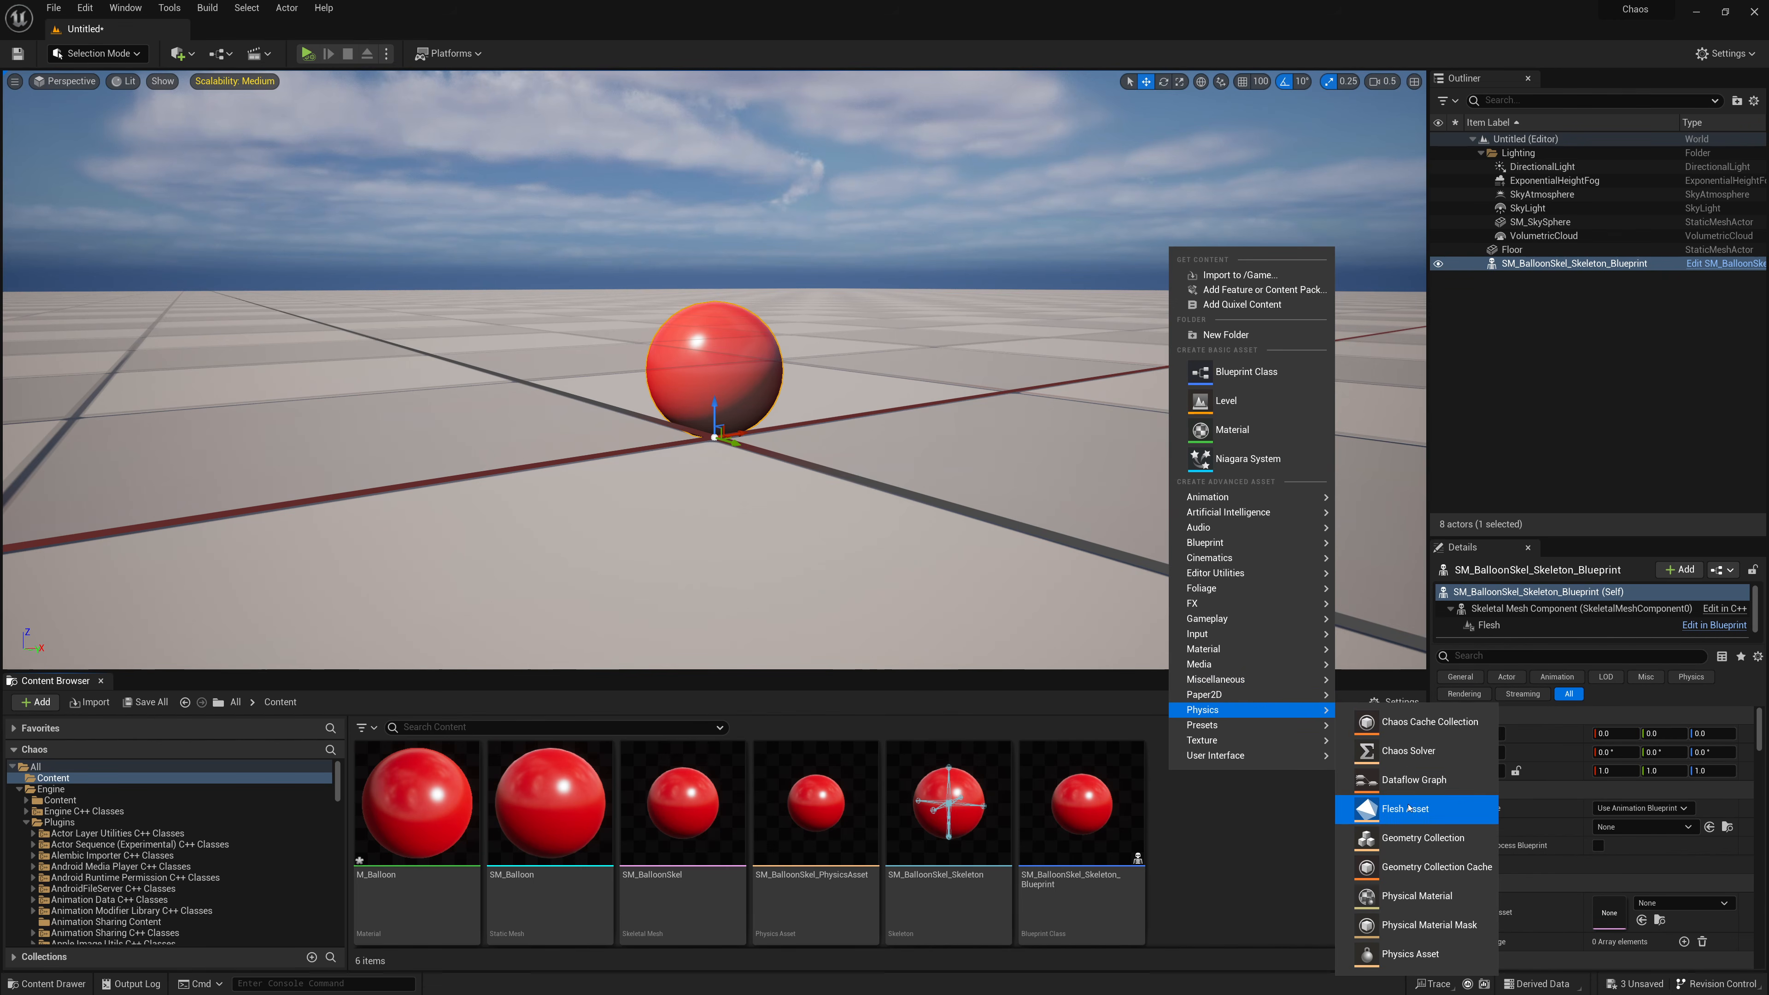
click(1386, 810)
text(f)
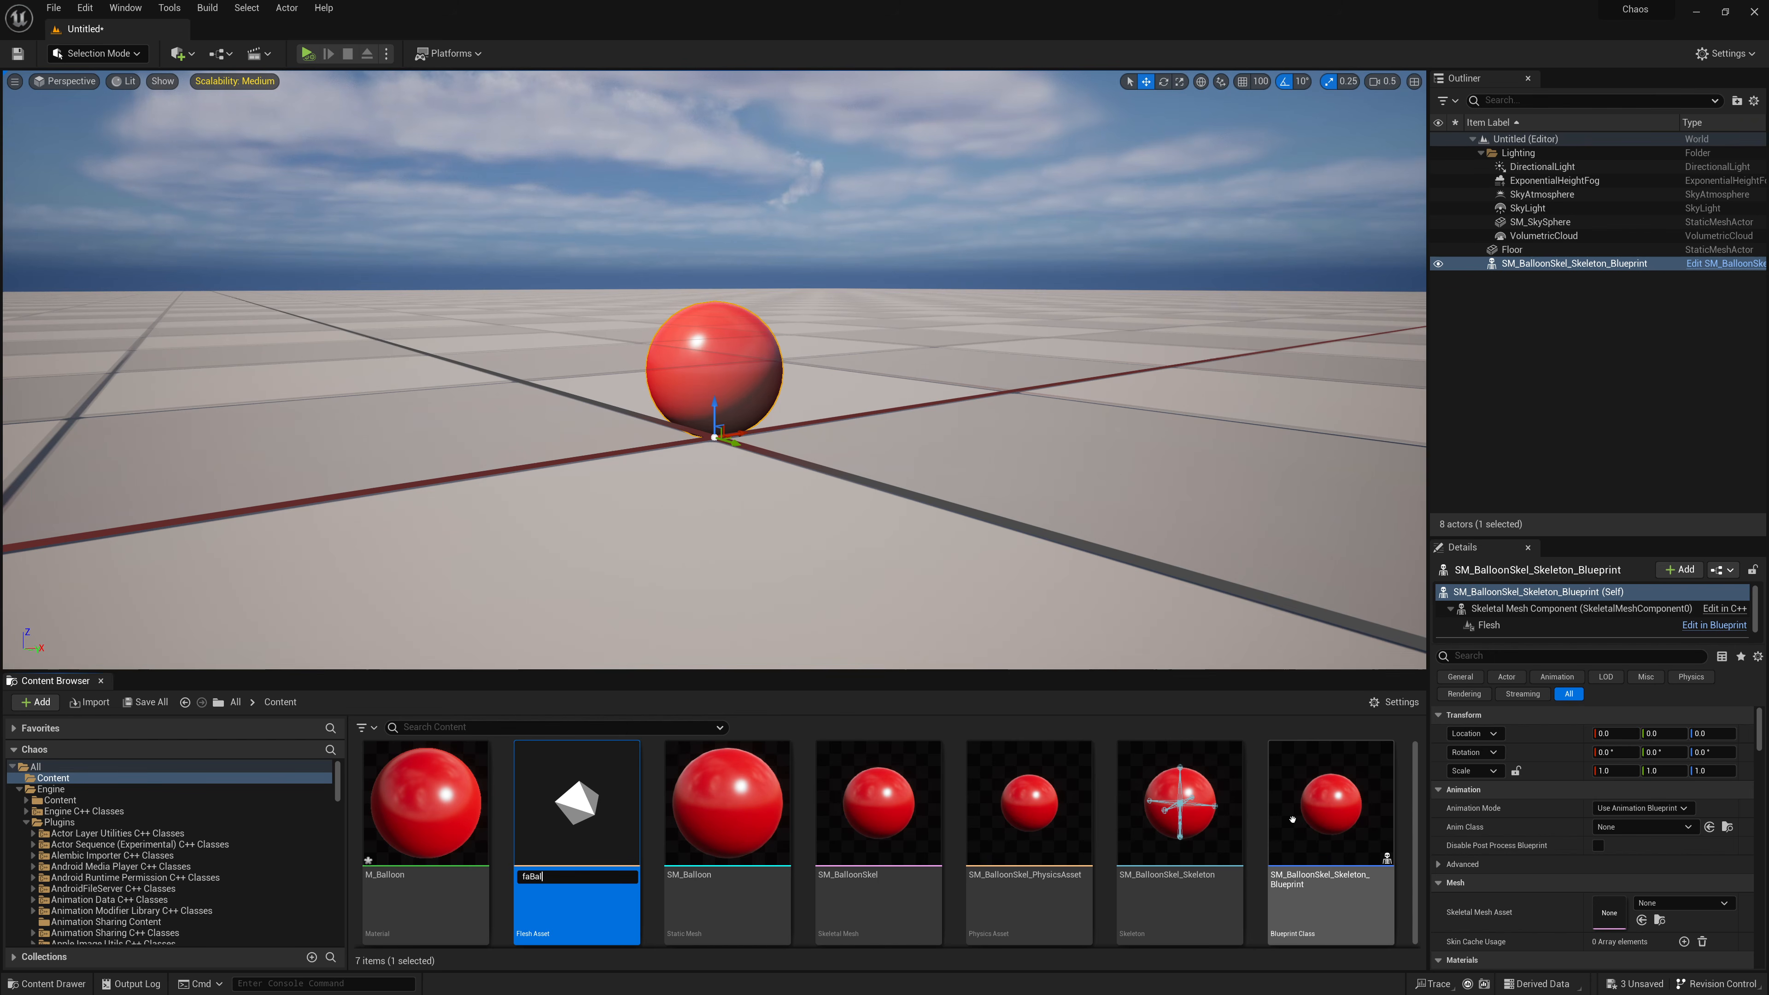
text(aBalloon)
key(Return)
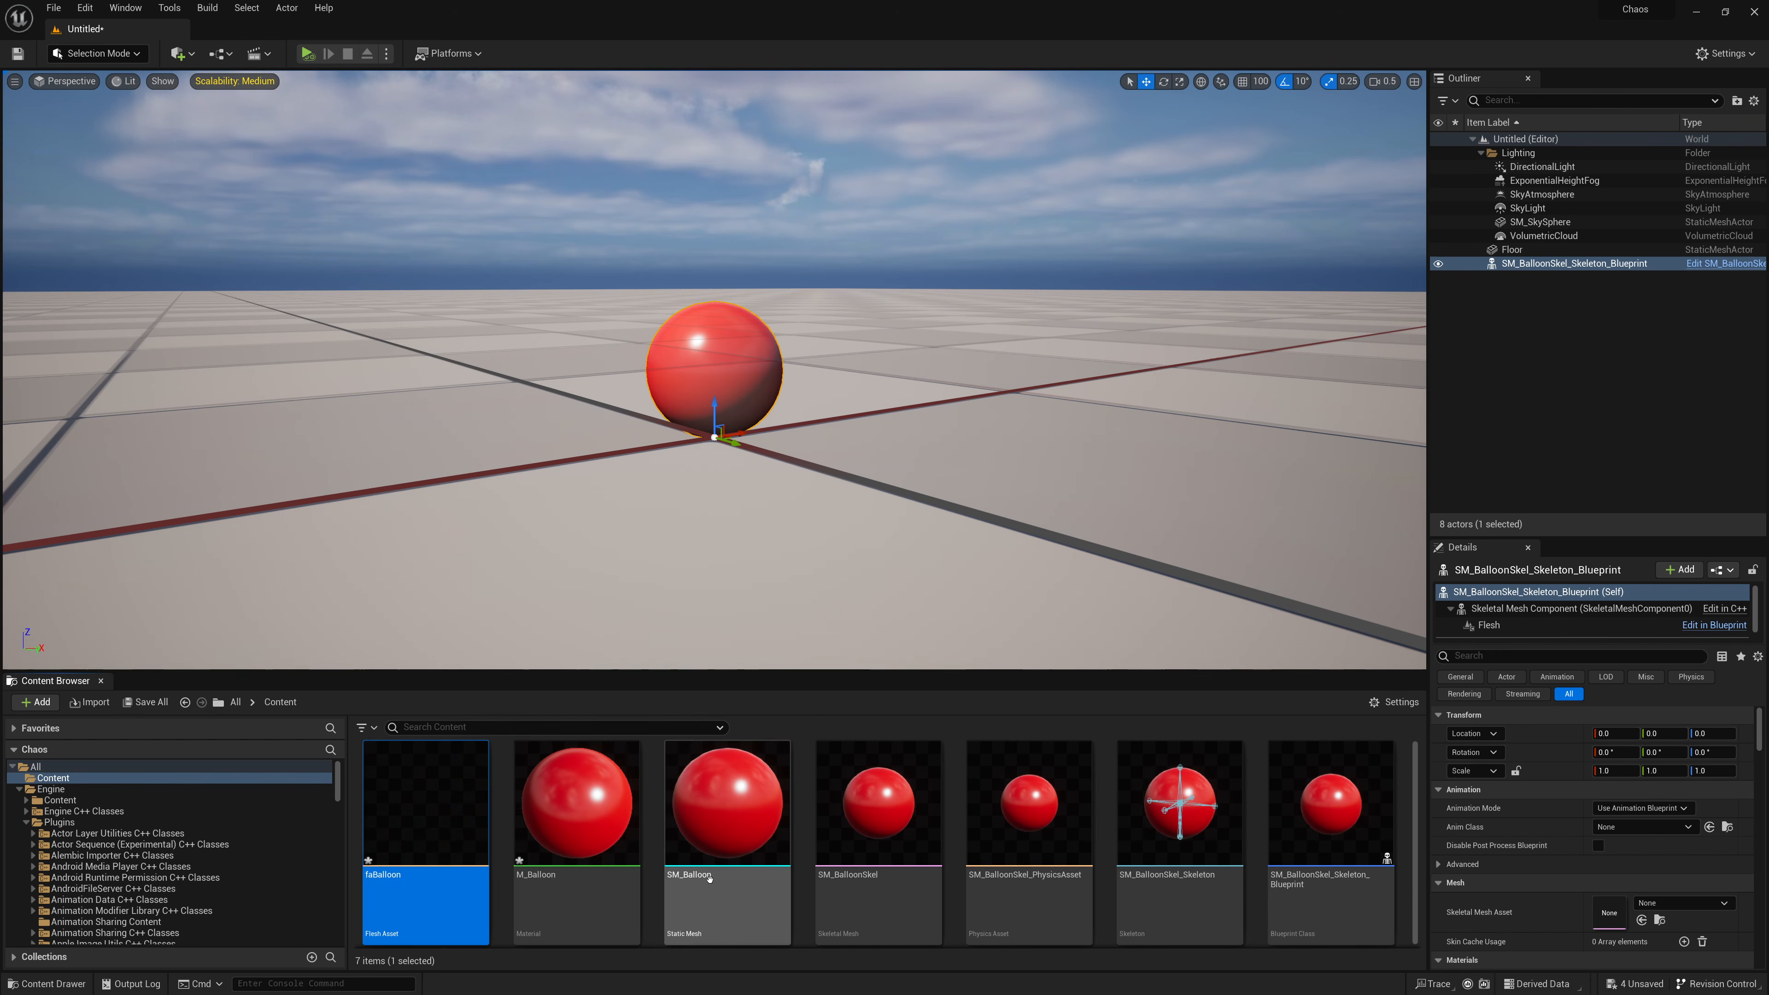
Step: Create a Dataflow Graph asset named dfgBalloon in the Content folder
right_click(500, 834)
mouse_move(540, 778)
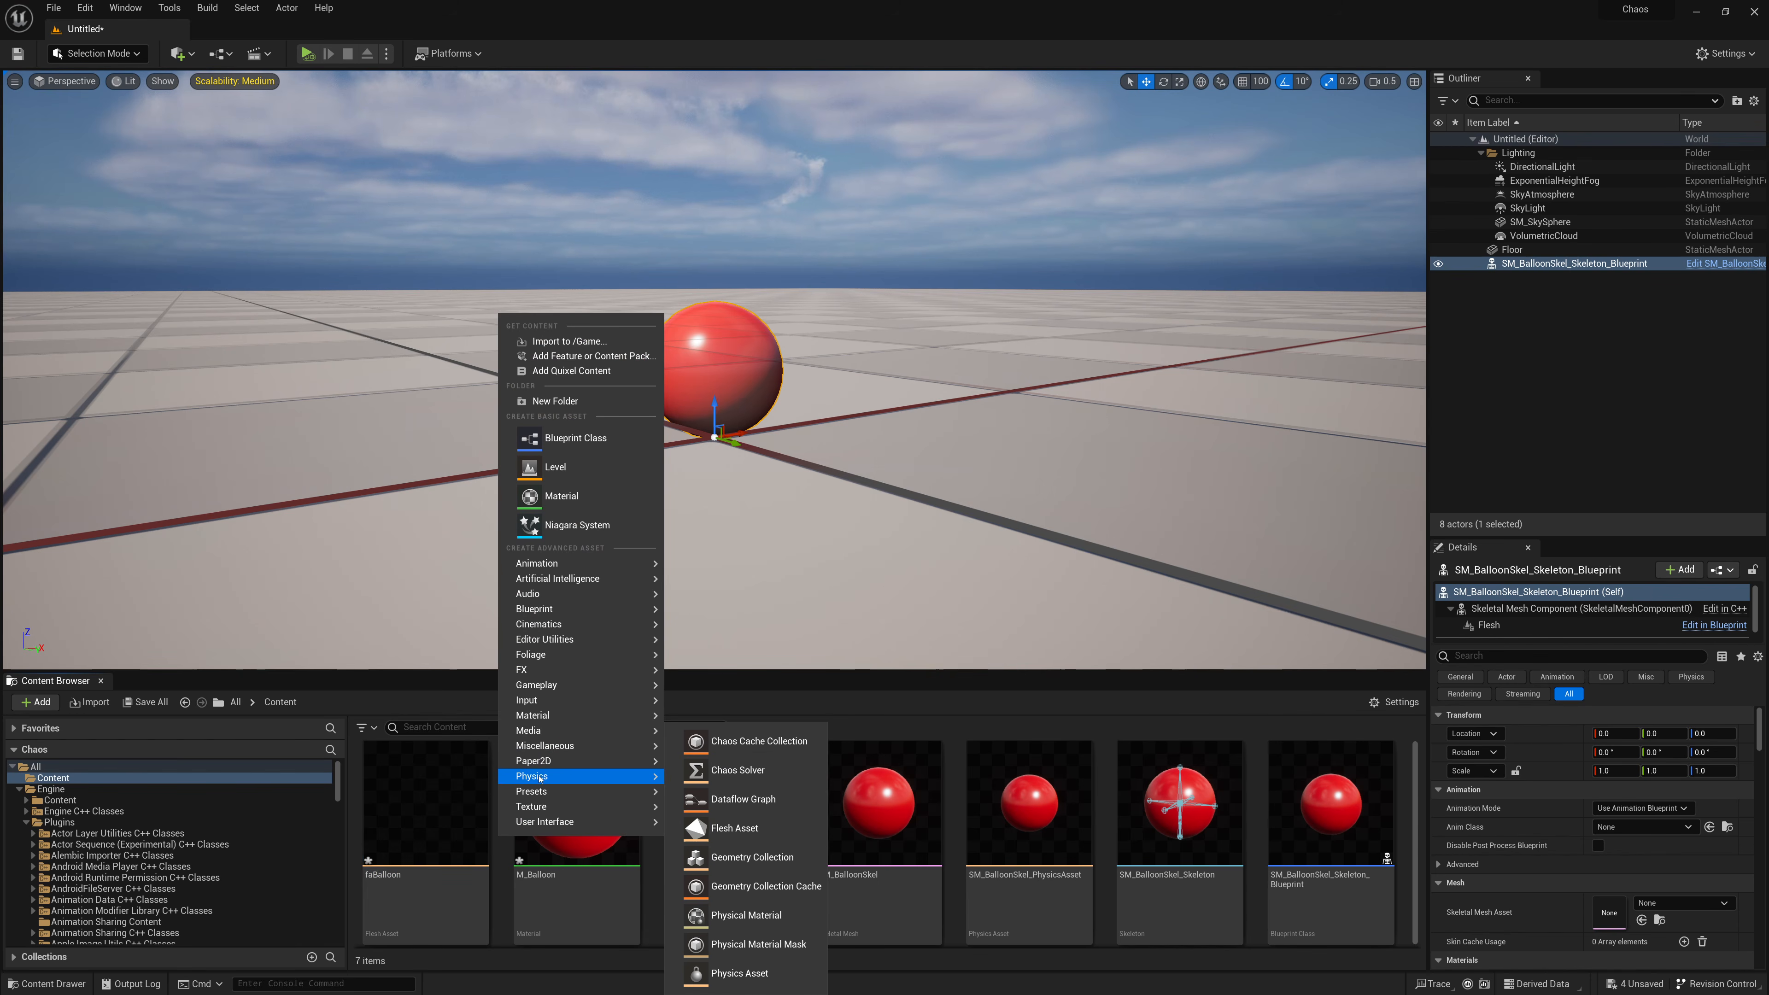
click(710, 799)
text(dfgB)
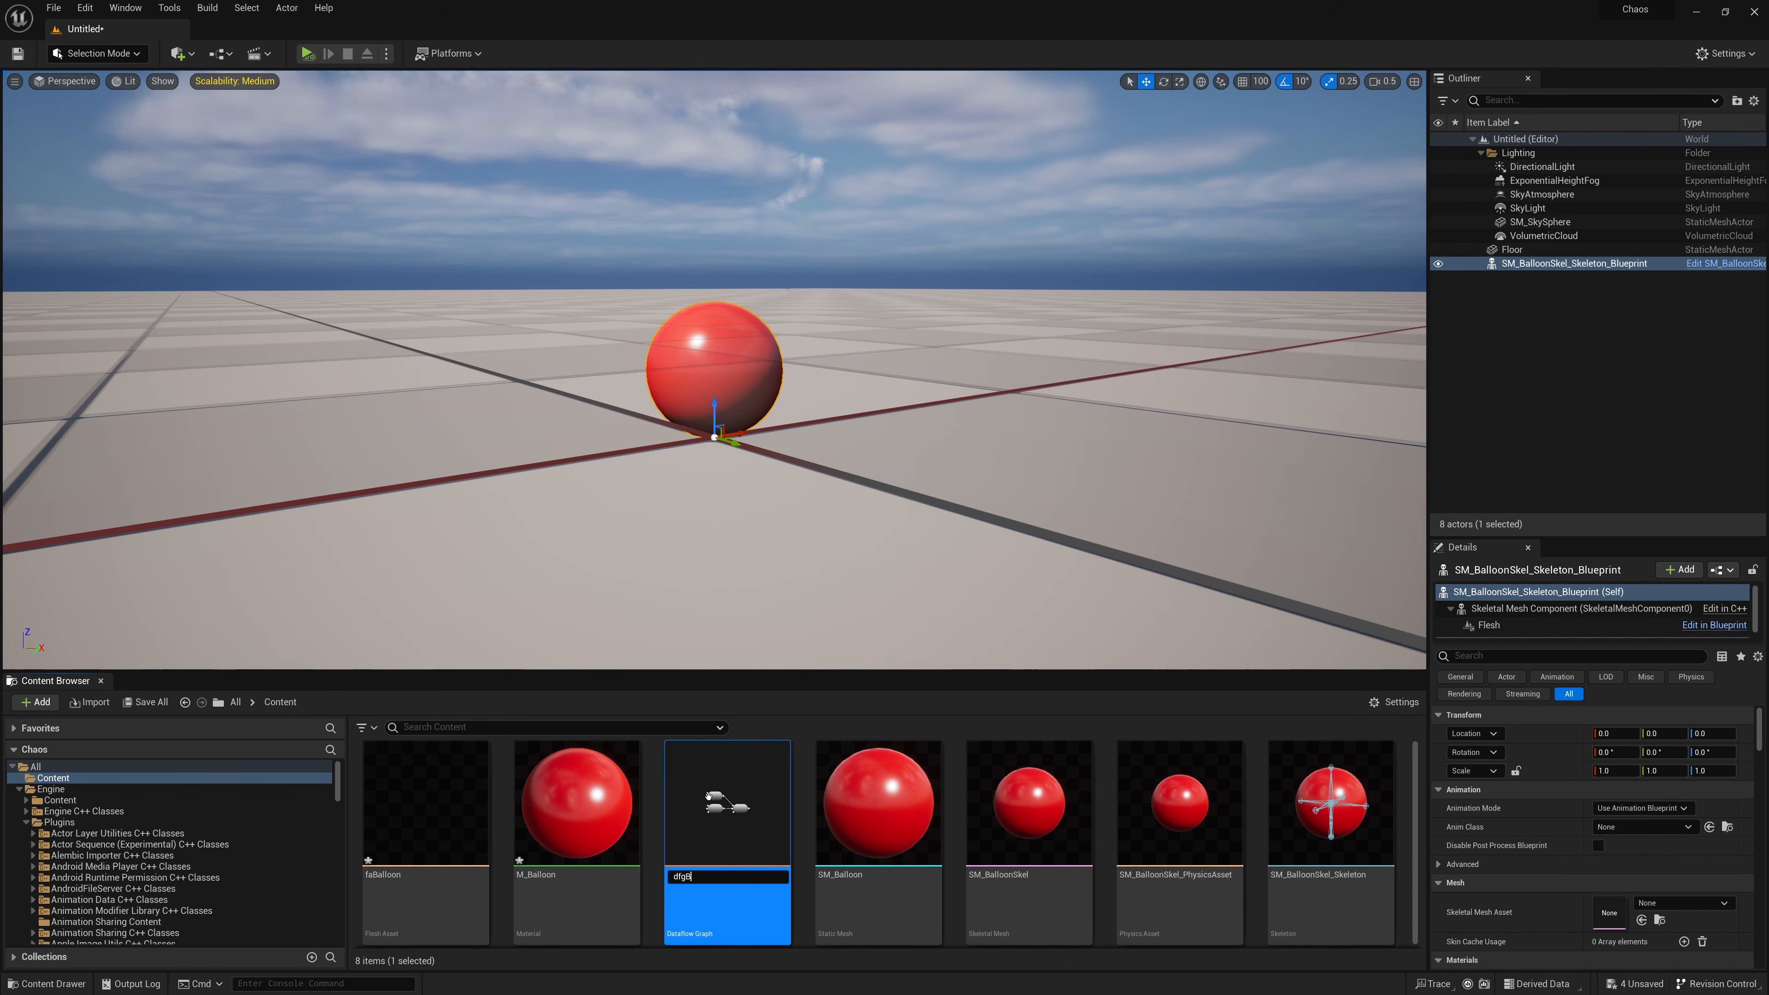
text(alloon)
key(Return)
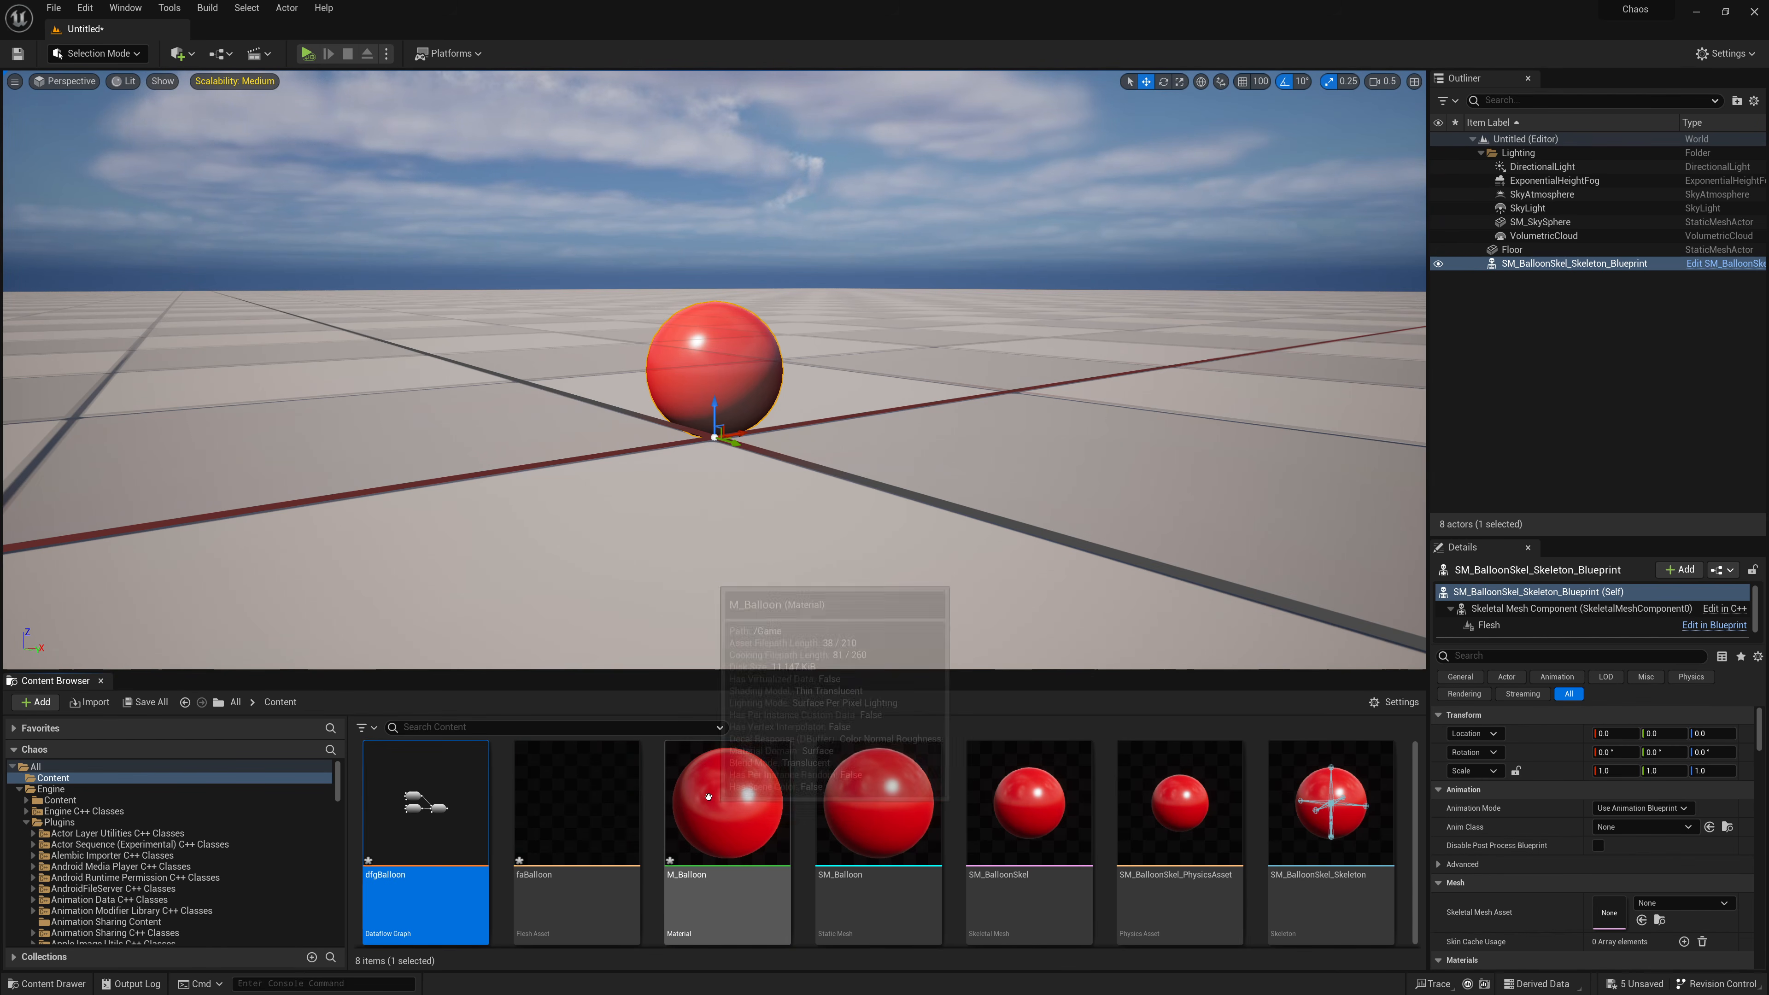
Step: In faBalloon, assign SM_BalloonSkel_Skeleton as Skeleton, SM_Balloon as Static Mesh, and SM_BalloonSkel as both Skeletal Mesh and Target Deformation Skeleton
click(589, 814)
double_click(590, 814)
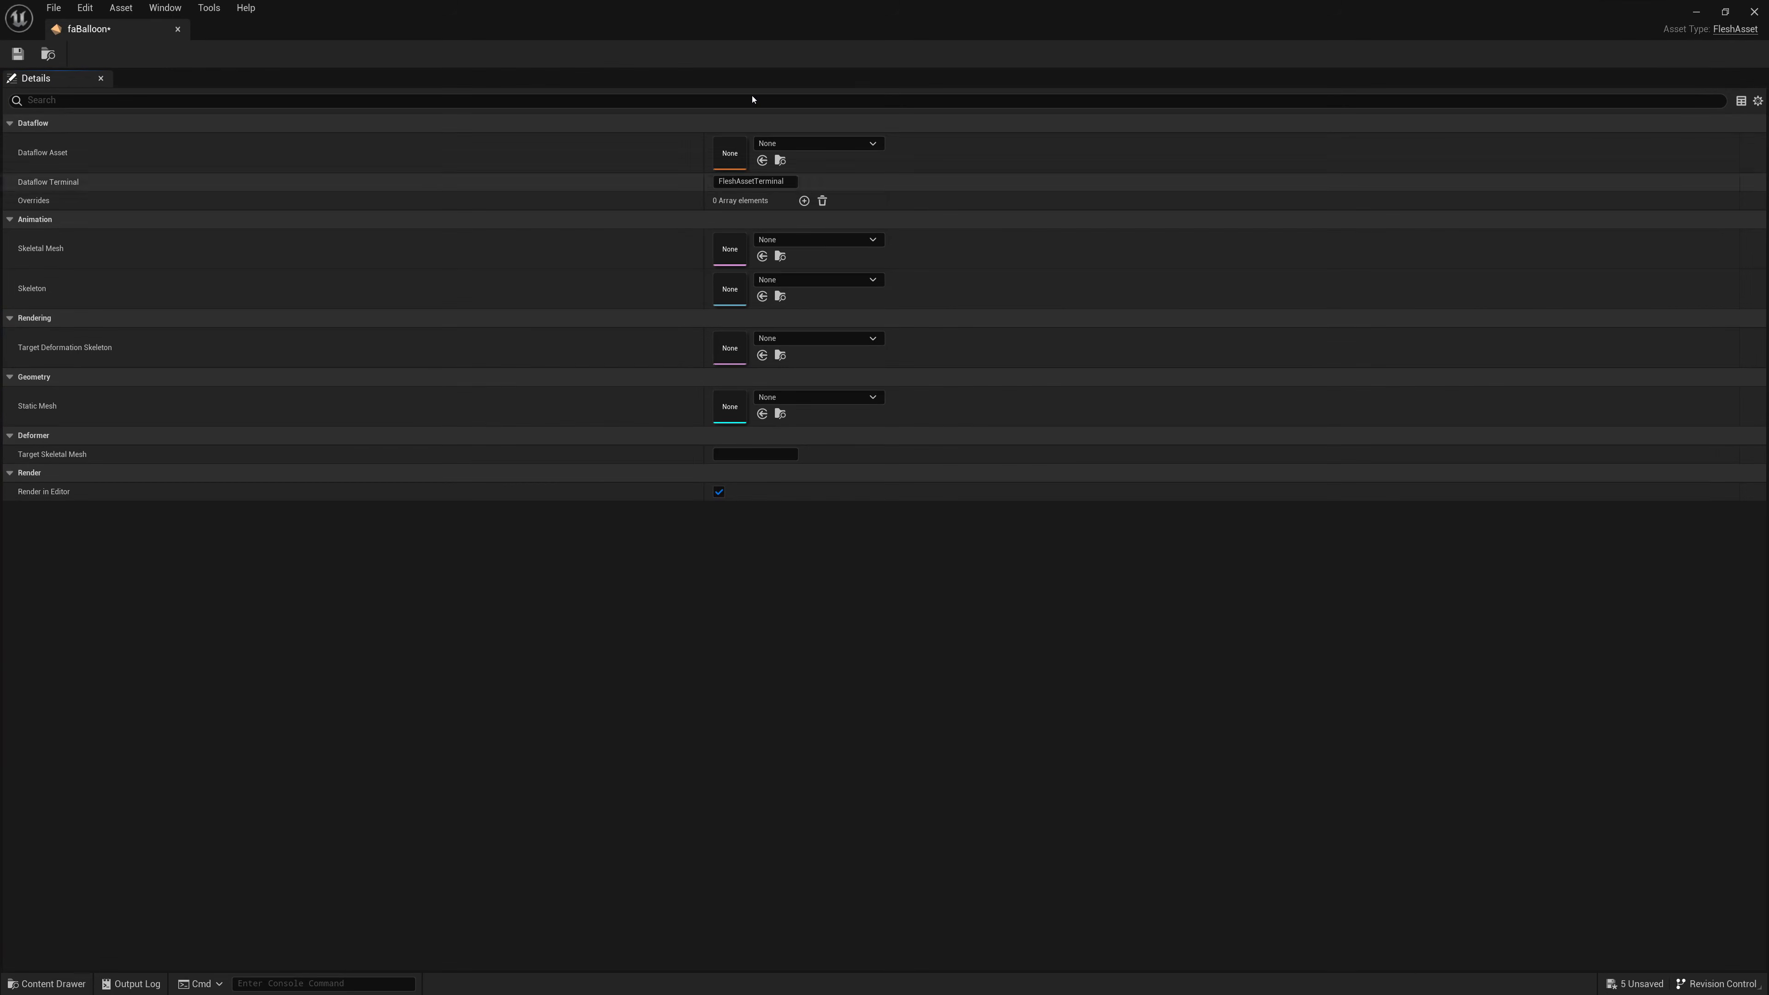
drag(833, 21, 795, 89)
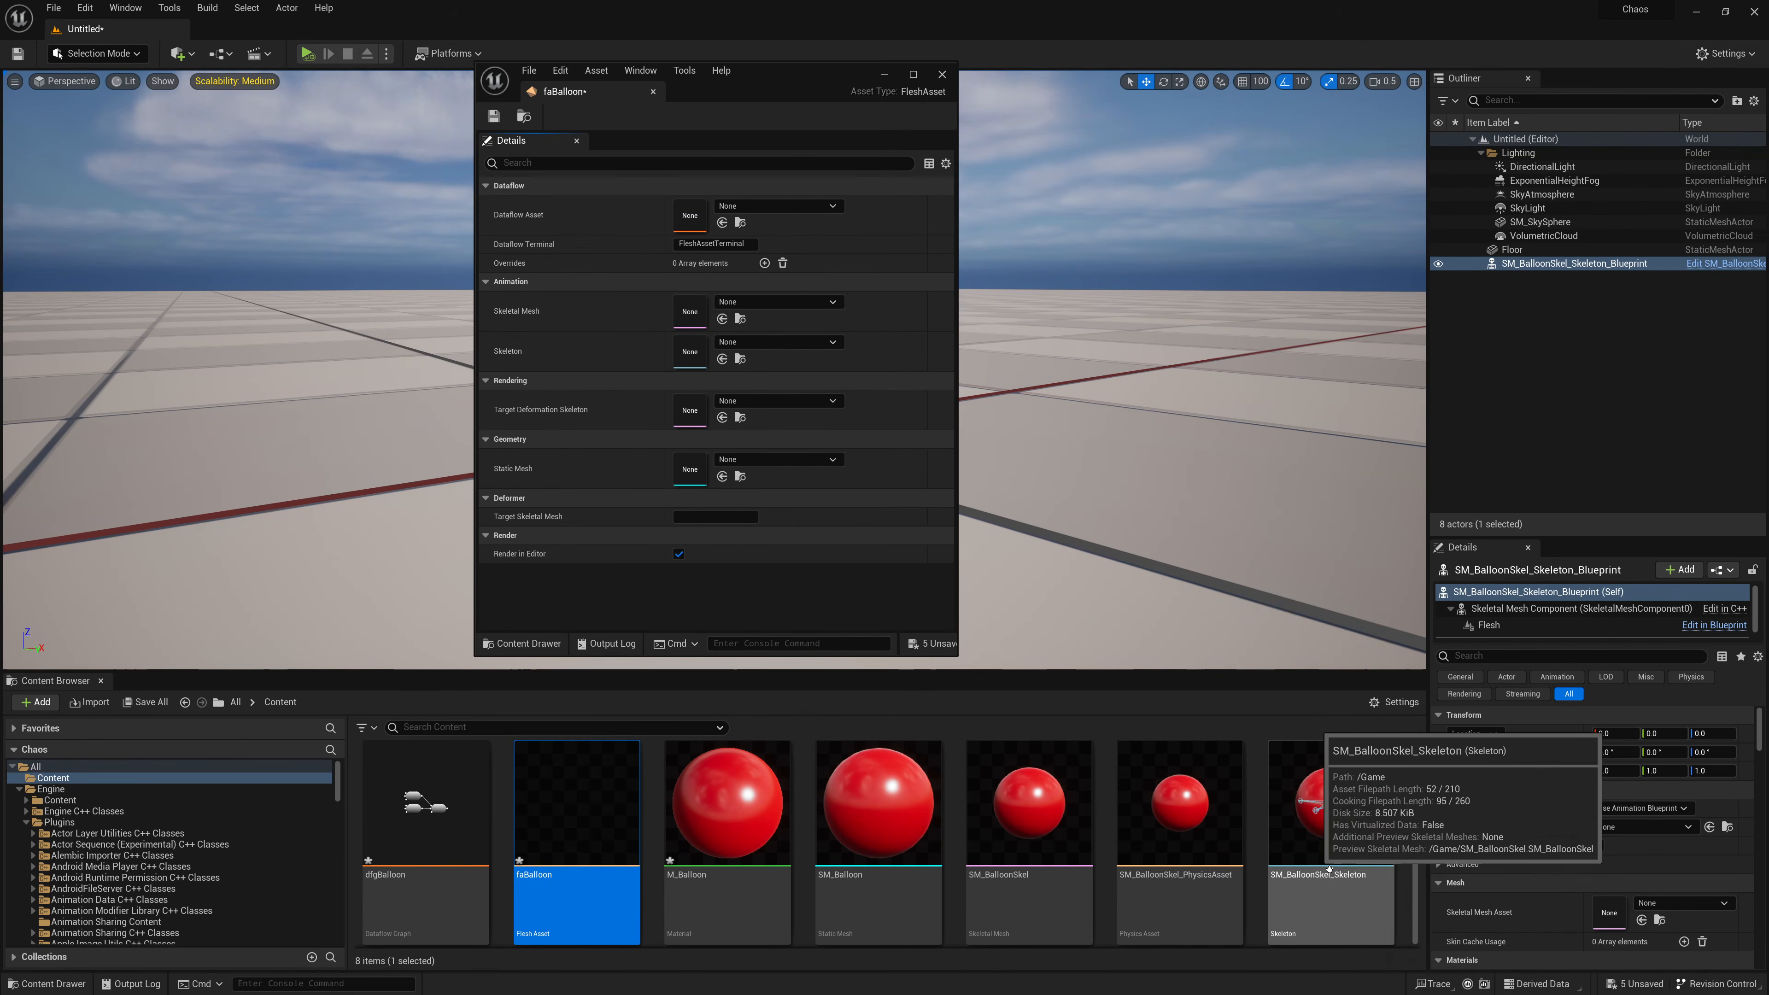
drag(1330, 801, 769, 380)
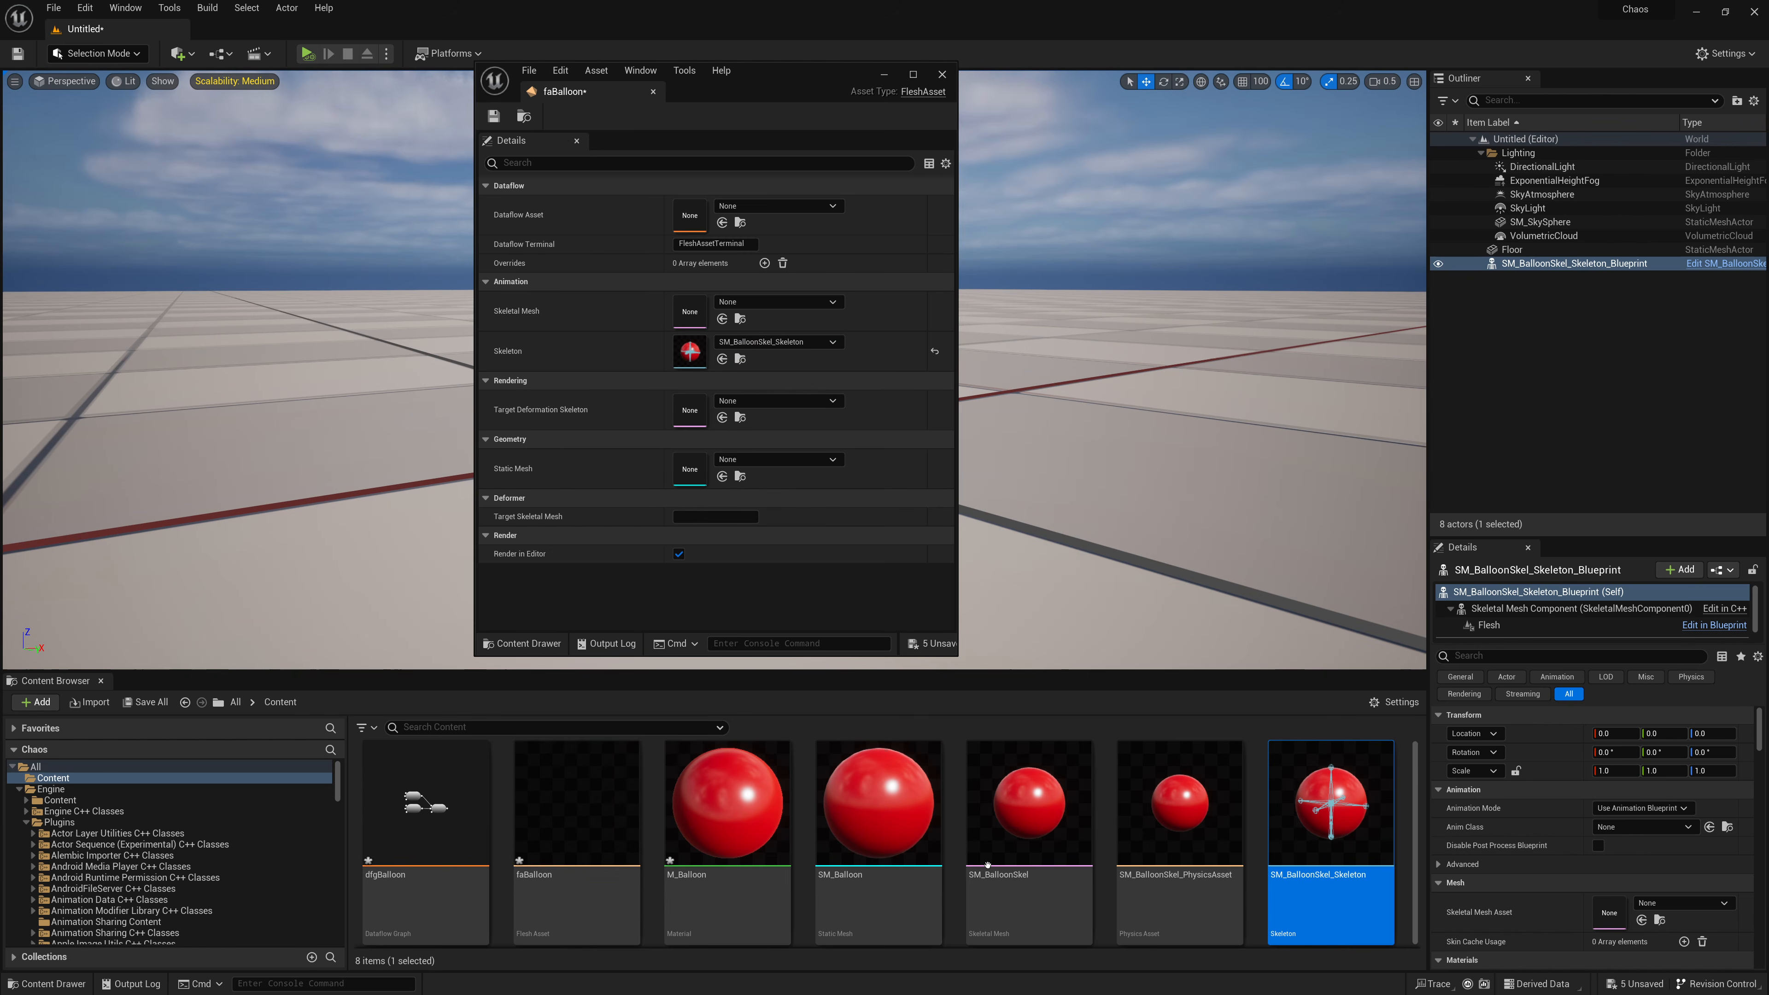
scroll(967, 841, down, 1)
drag(879, 808, 697, 468)
scroll(1124, 799, up, 1)
drag(1020, 809, 773, 312)
drag(1001, 849, 696, 411)
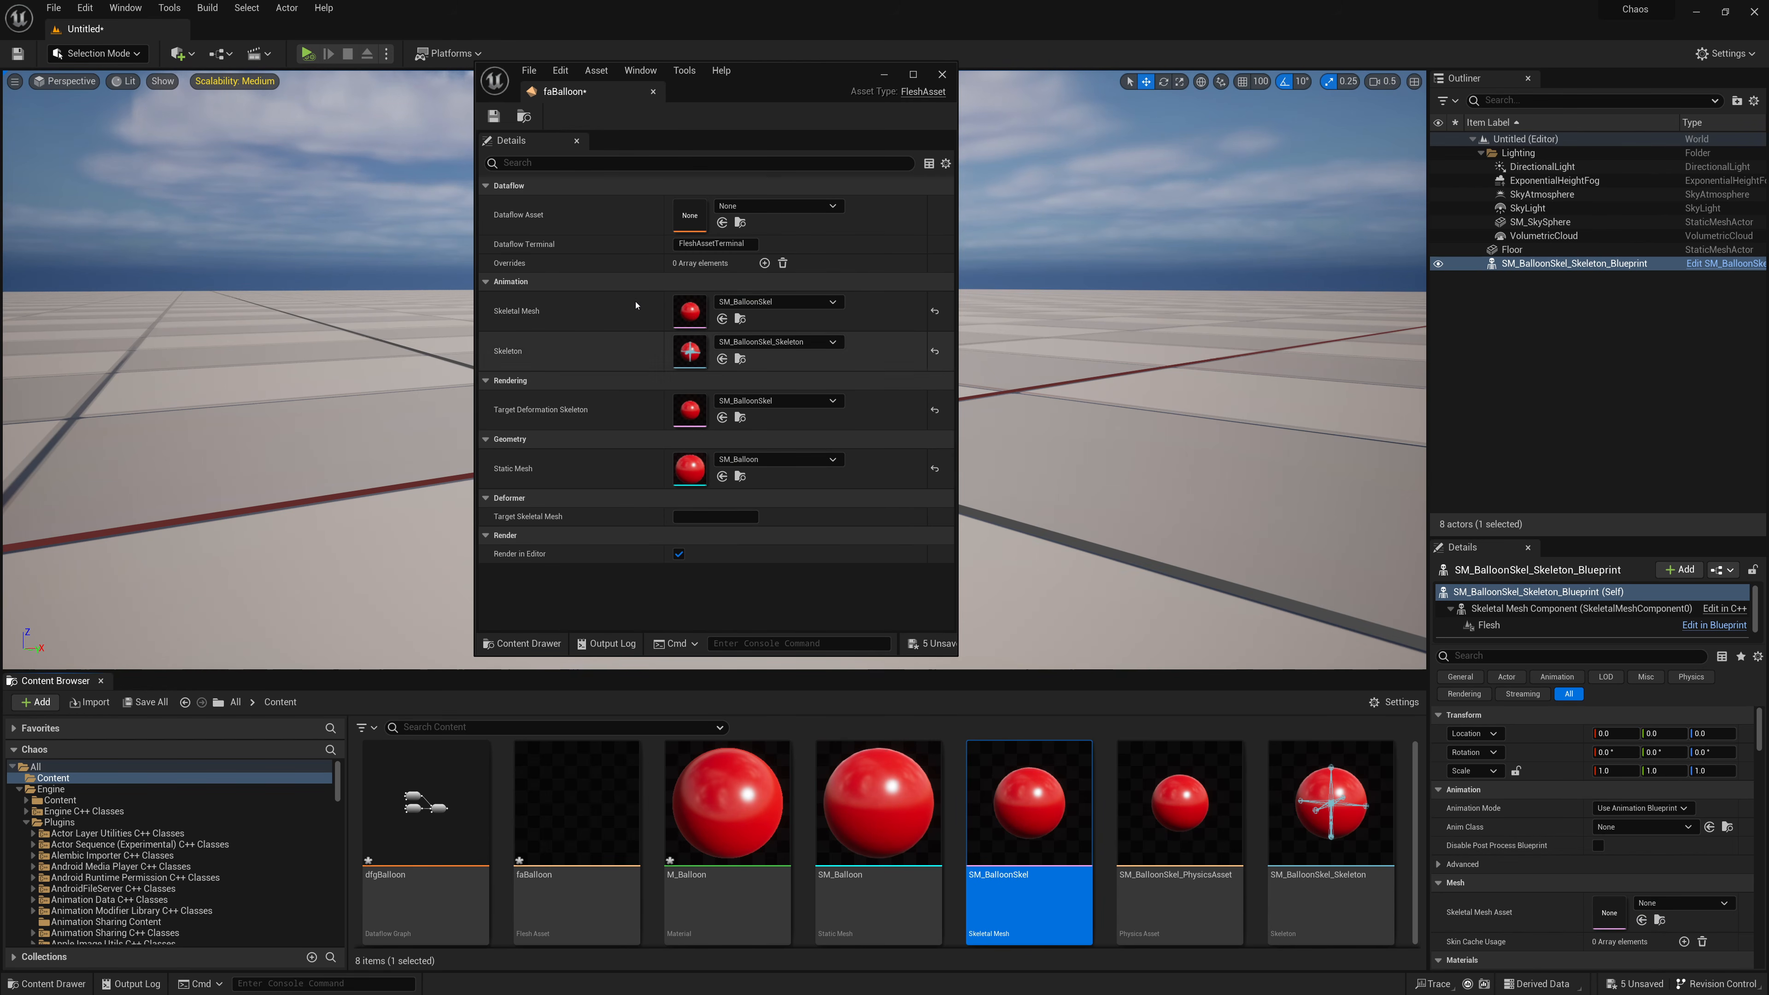
Step: Assign dfgBalloon as faBalloon's Dataflow Asset, and save and close the flesh asset
drag(425, 816, 692, 216)
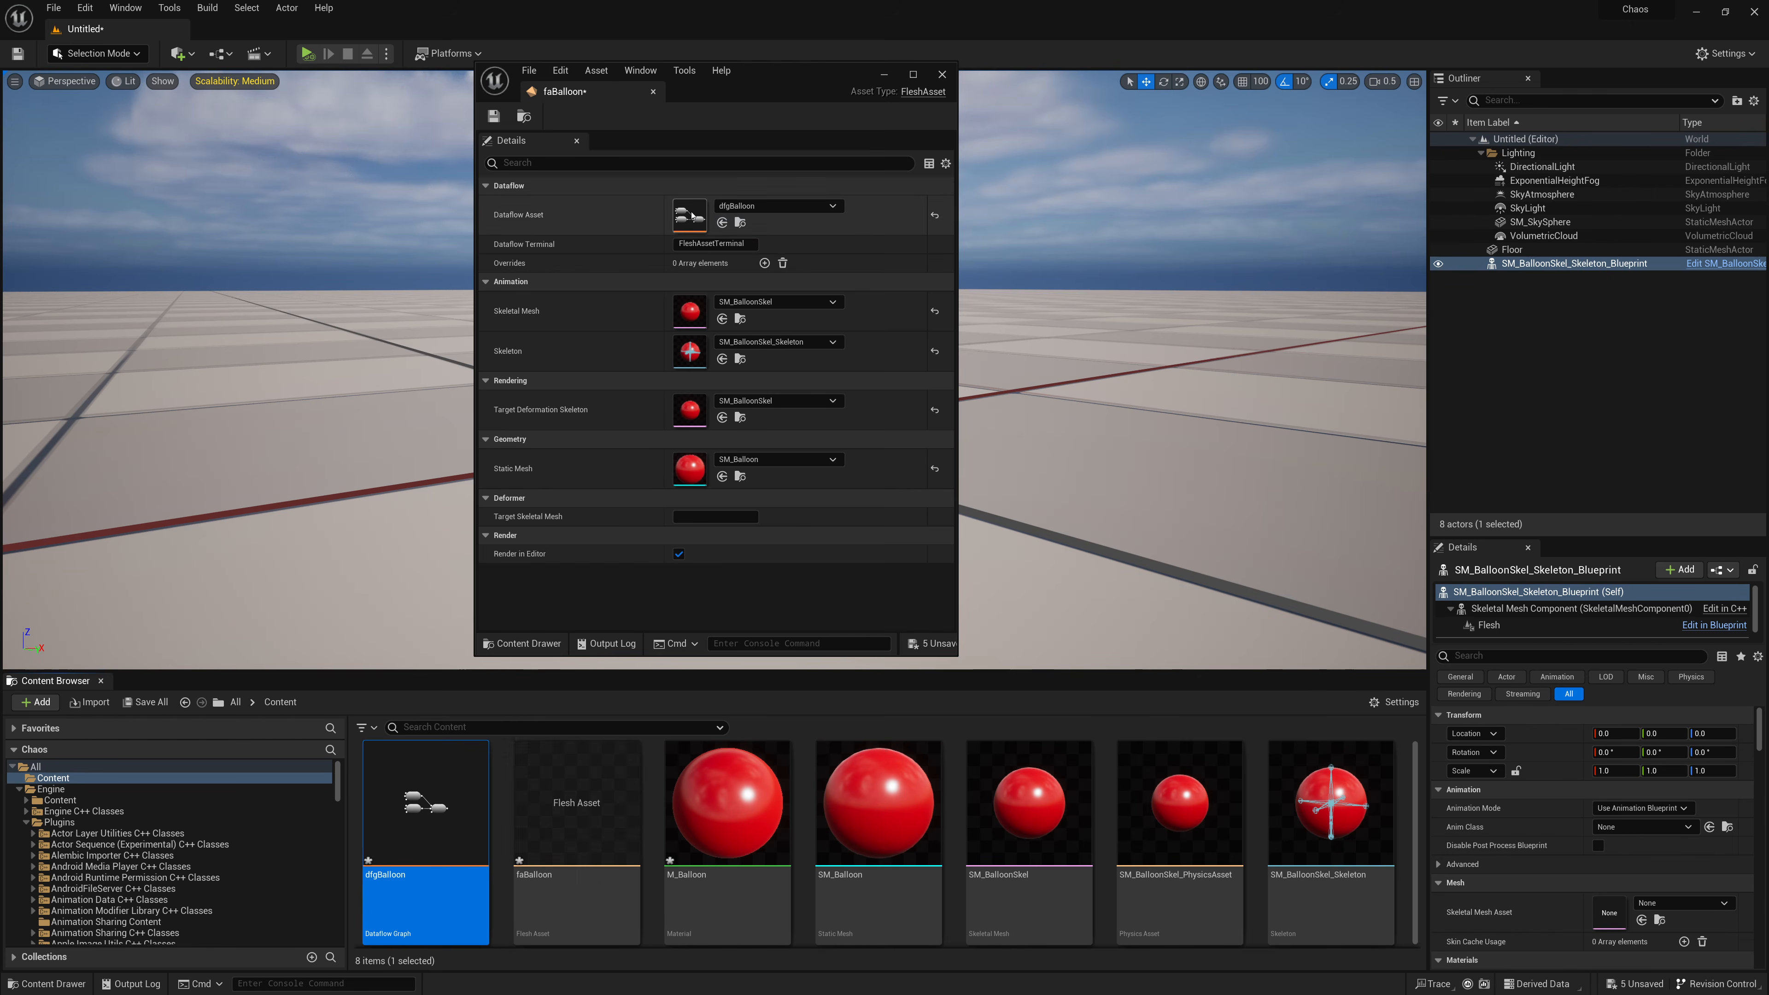
click(494, 117)
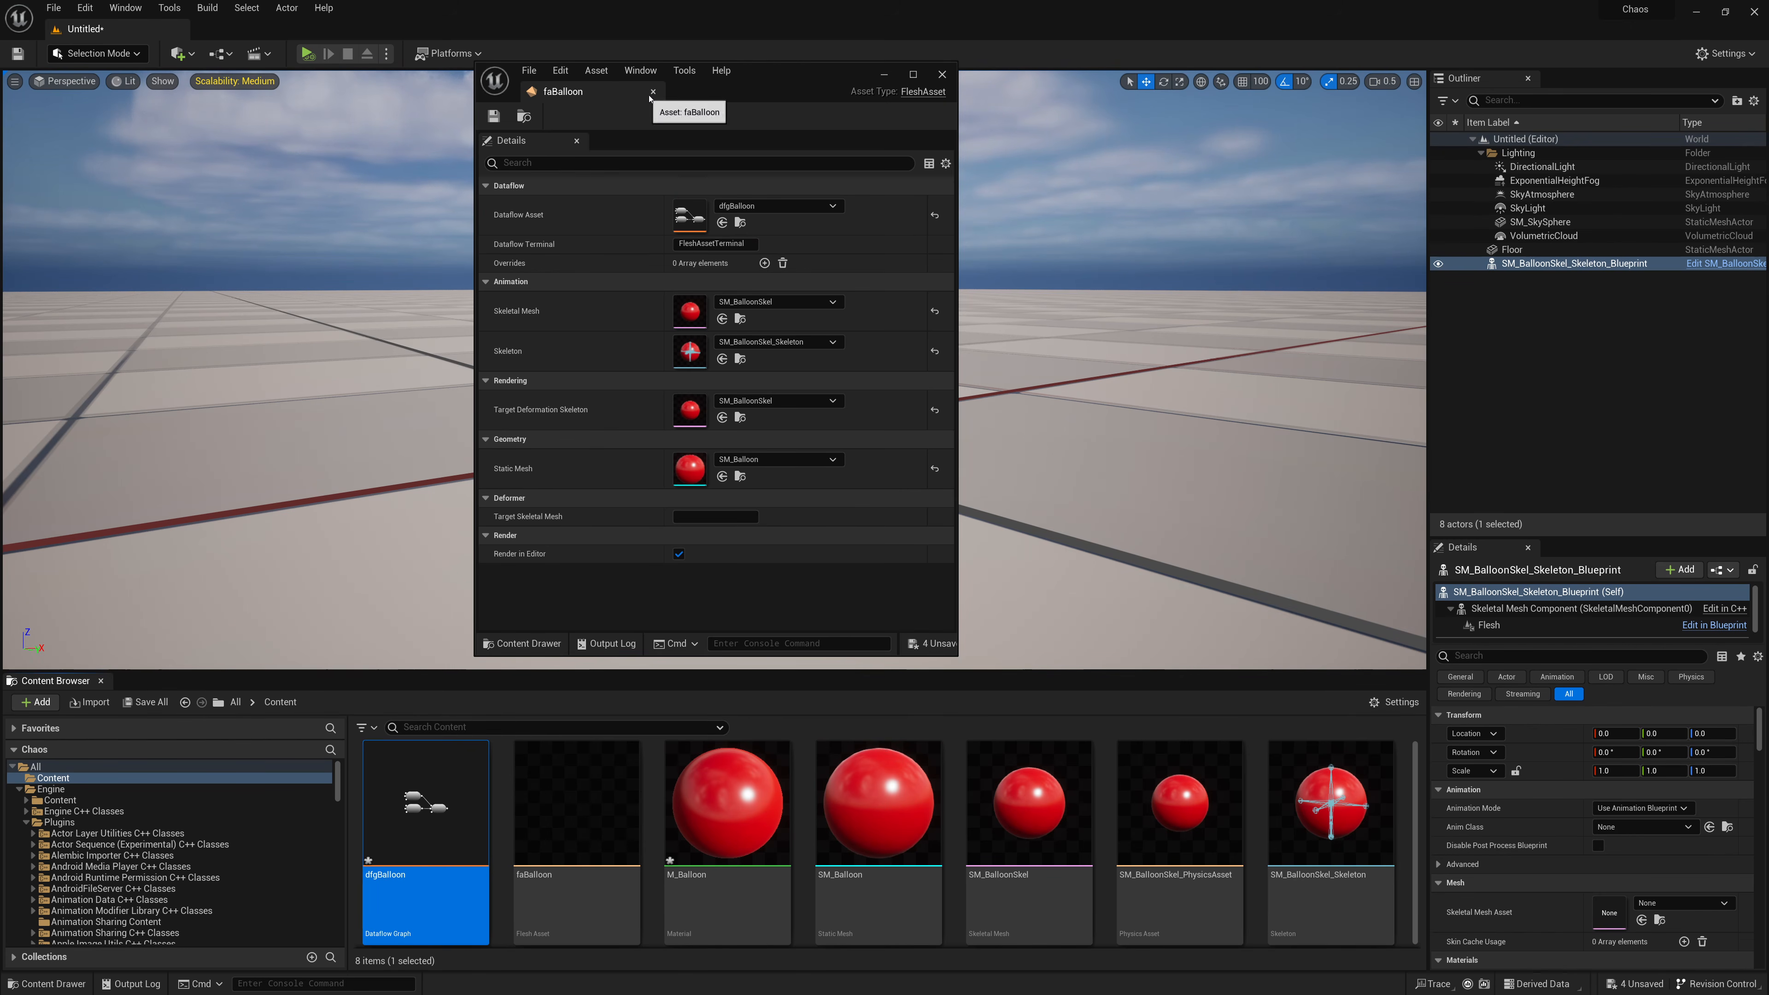
click(653, 92)
Step: Reopen faBalloon in a maximized Dataflow editor window and widen its preview viewport
double_click(579, 874)
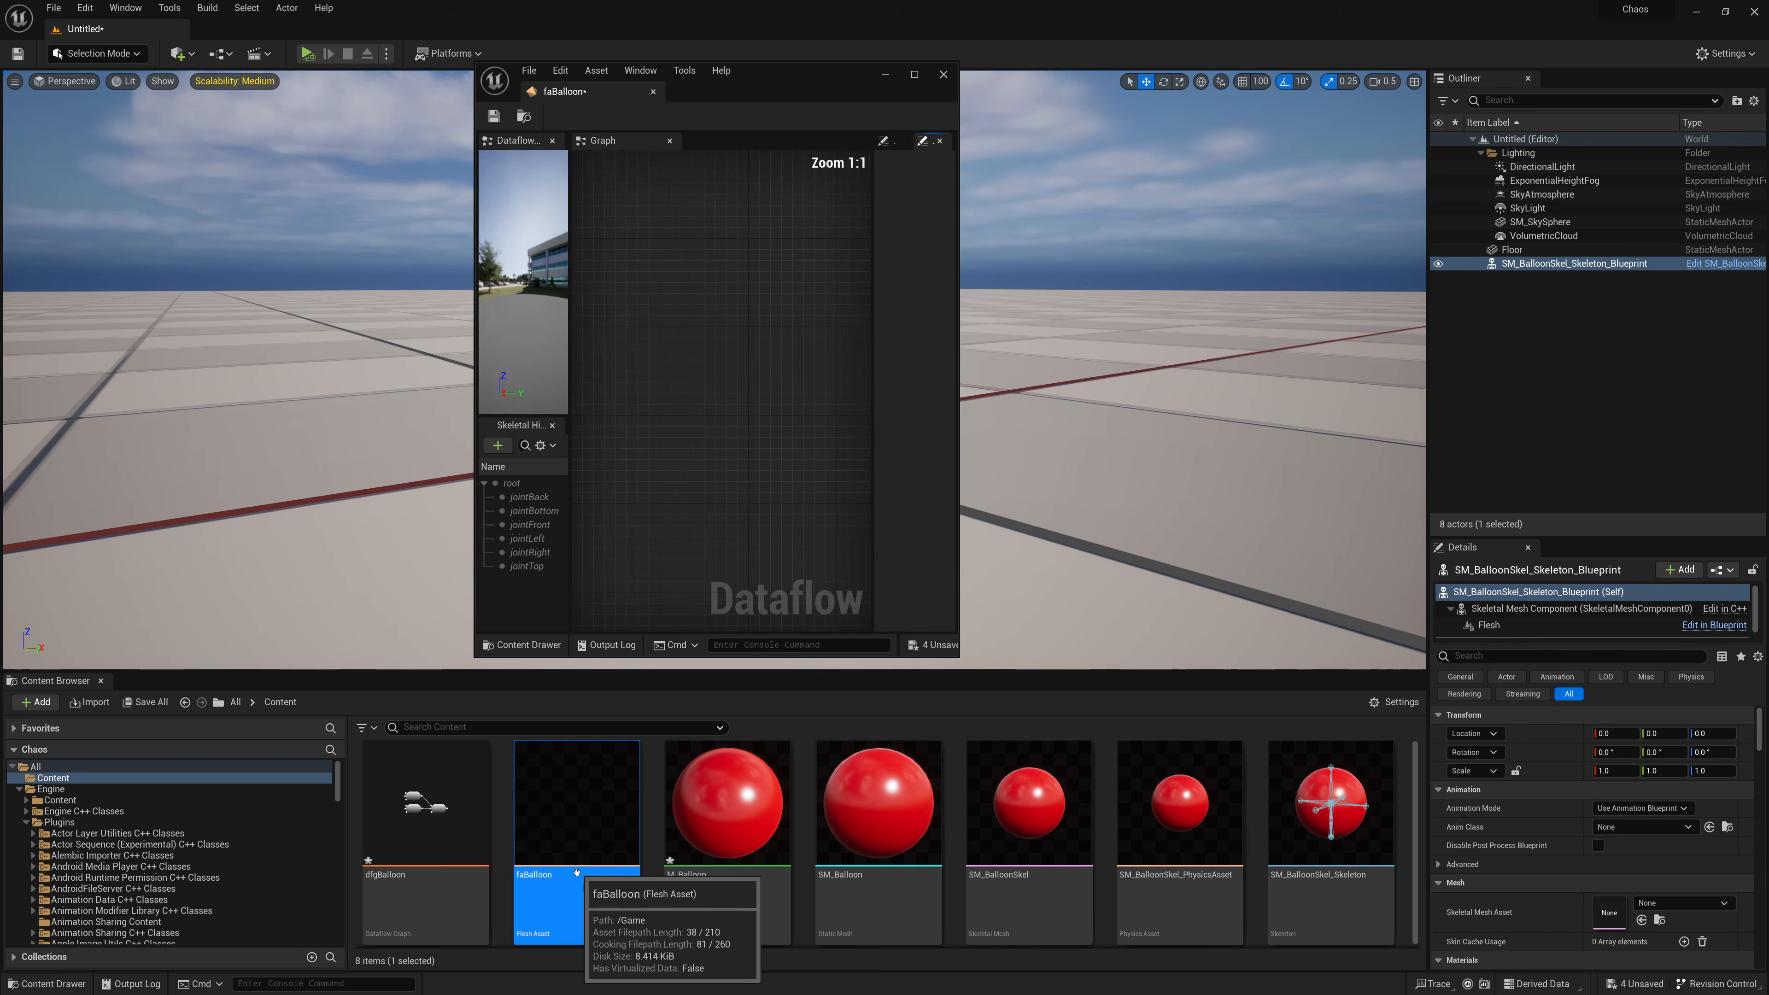
click(918, 76)
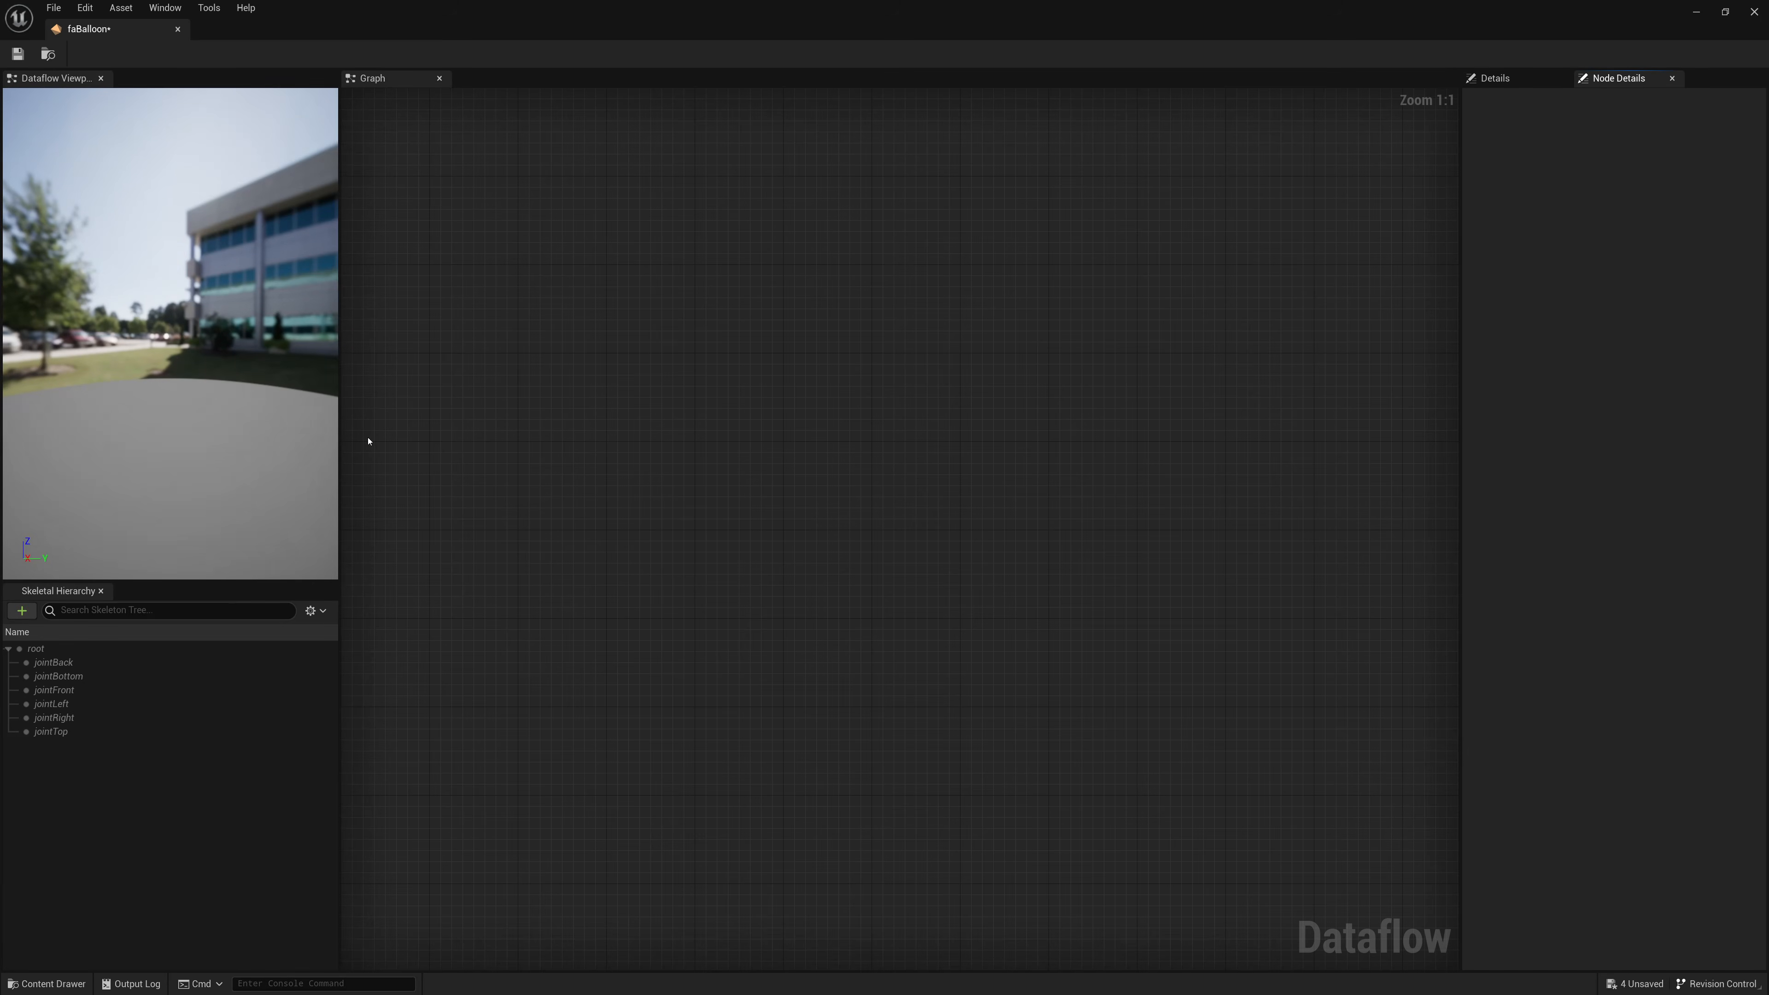
drag(343, 447, 416, 446)
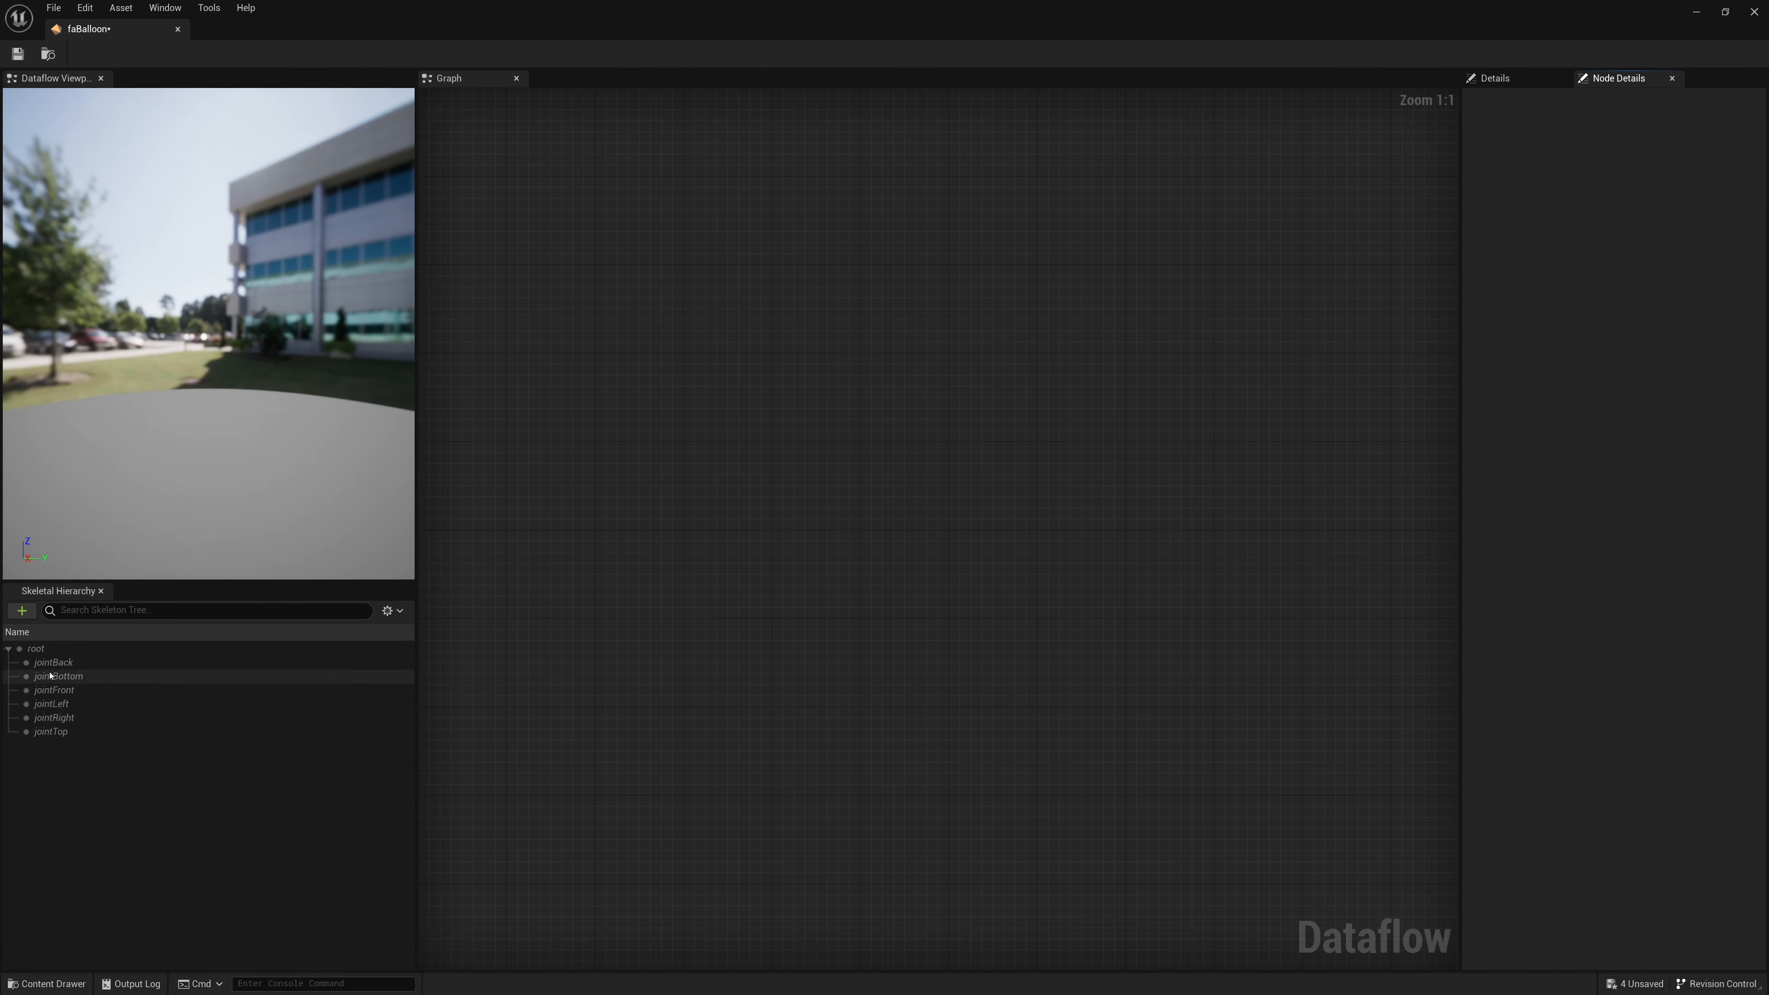
Step: Examine the root and its child joints in faBalloon's skeletal hierarchy
click(36, 649)
click(43, 663)
click(45, 677)
click(48, 690)
click(49, 704)
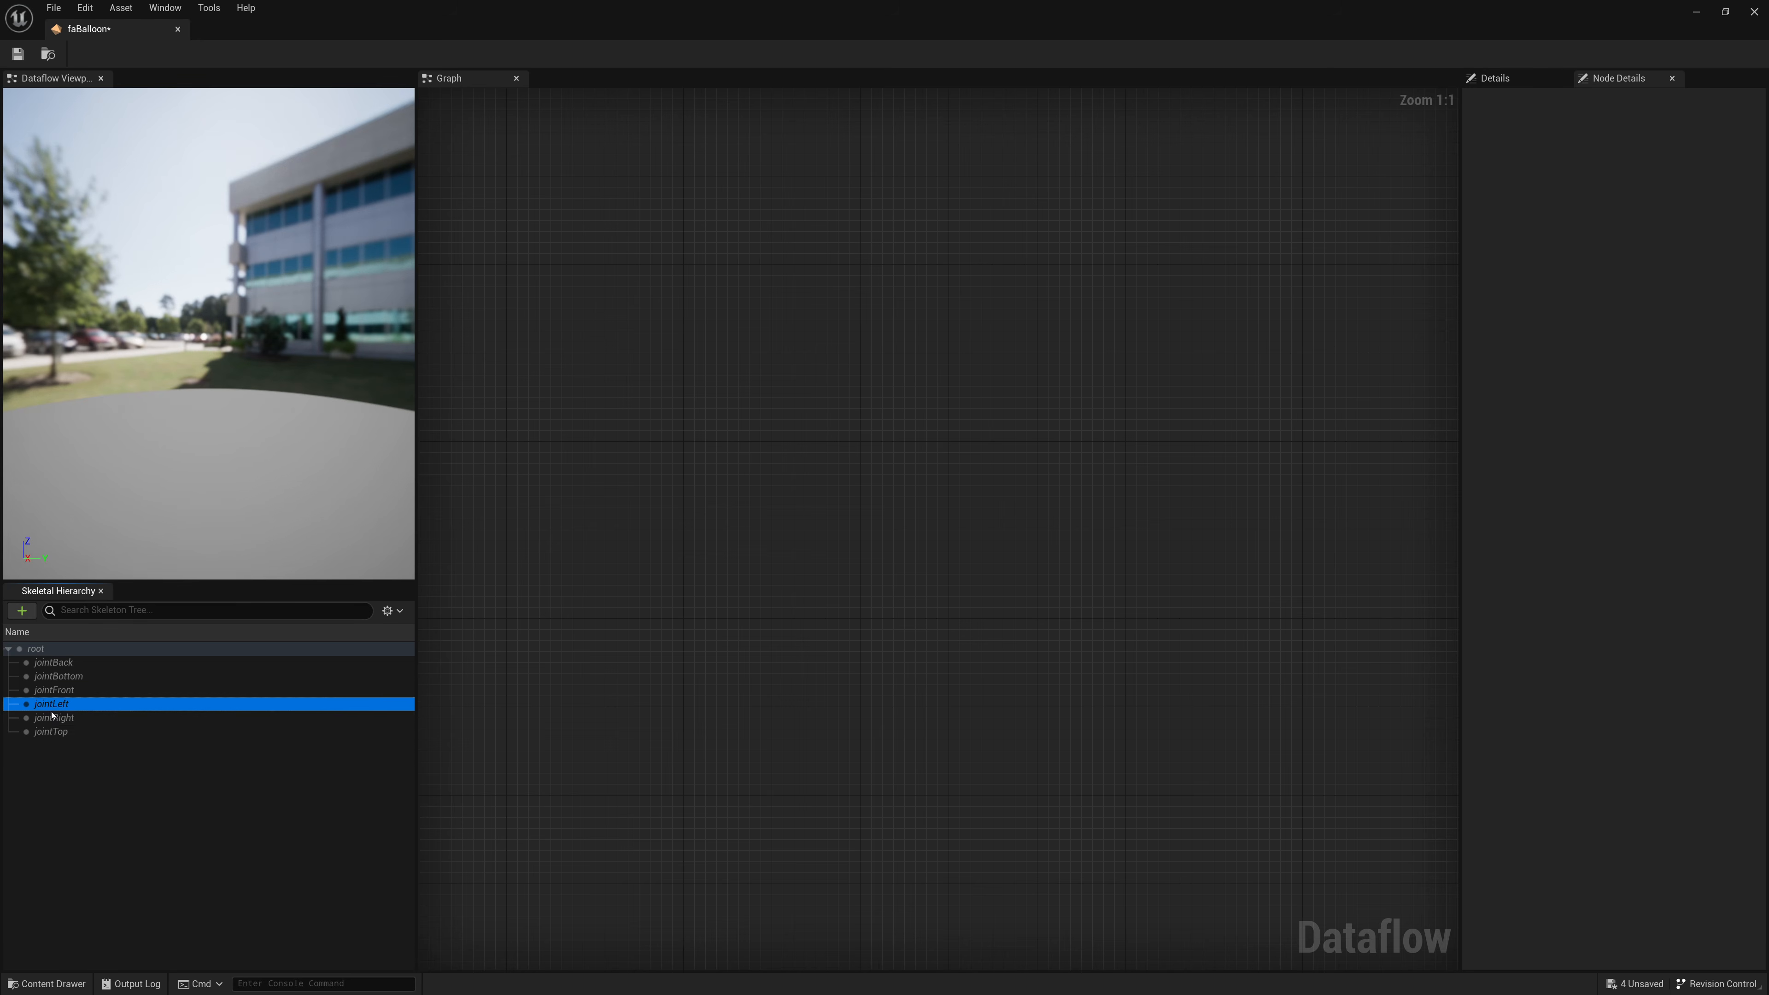
click(51, 718)
click(49, 731)
click(45, 675)
click(42, 650)
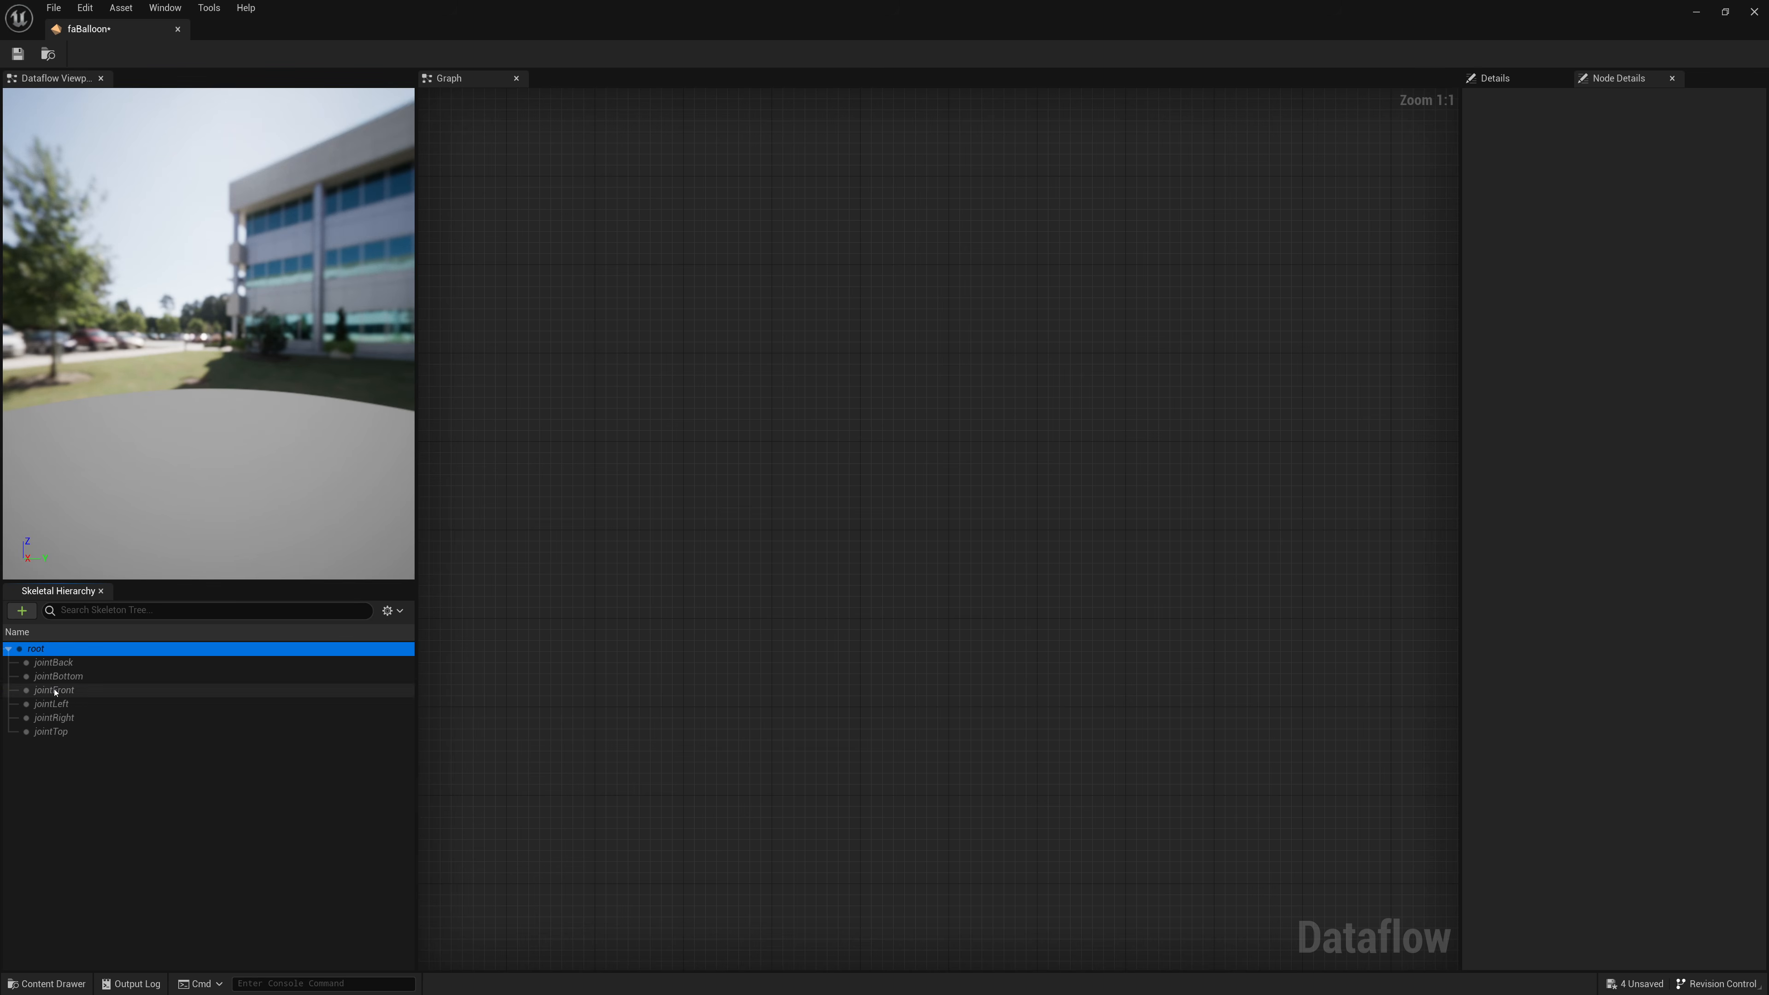
click(54, 692)
click(52, 718)
click(50, 732)
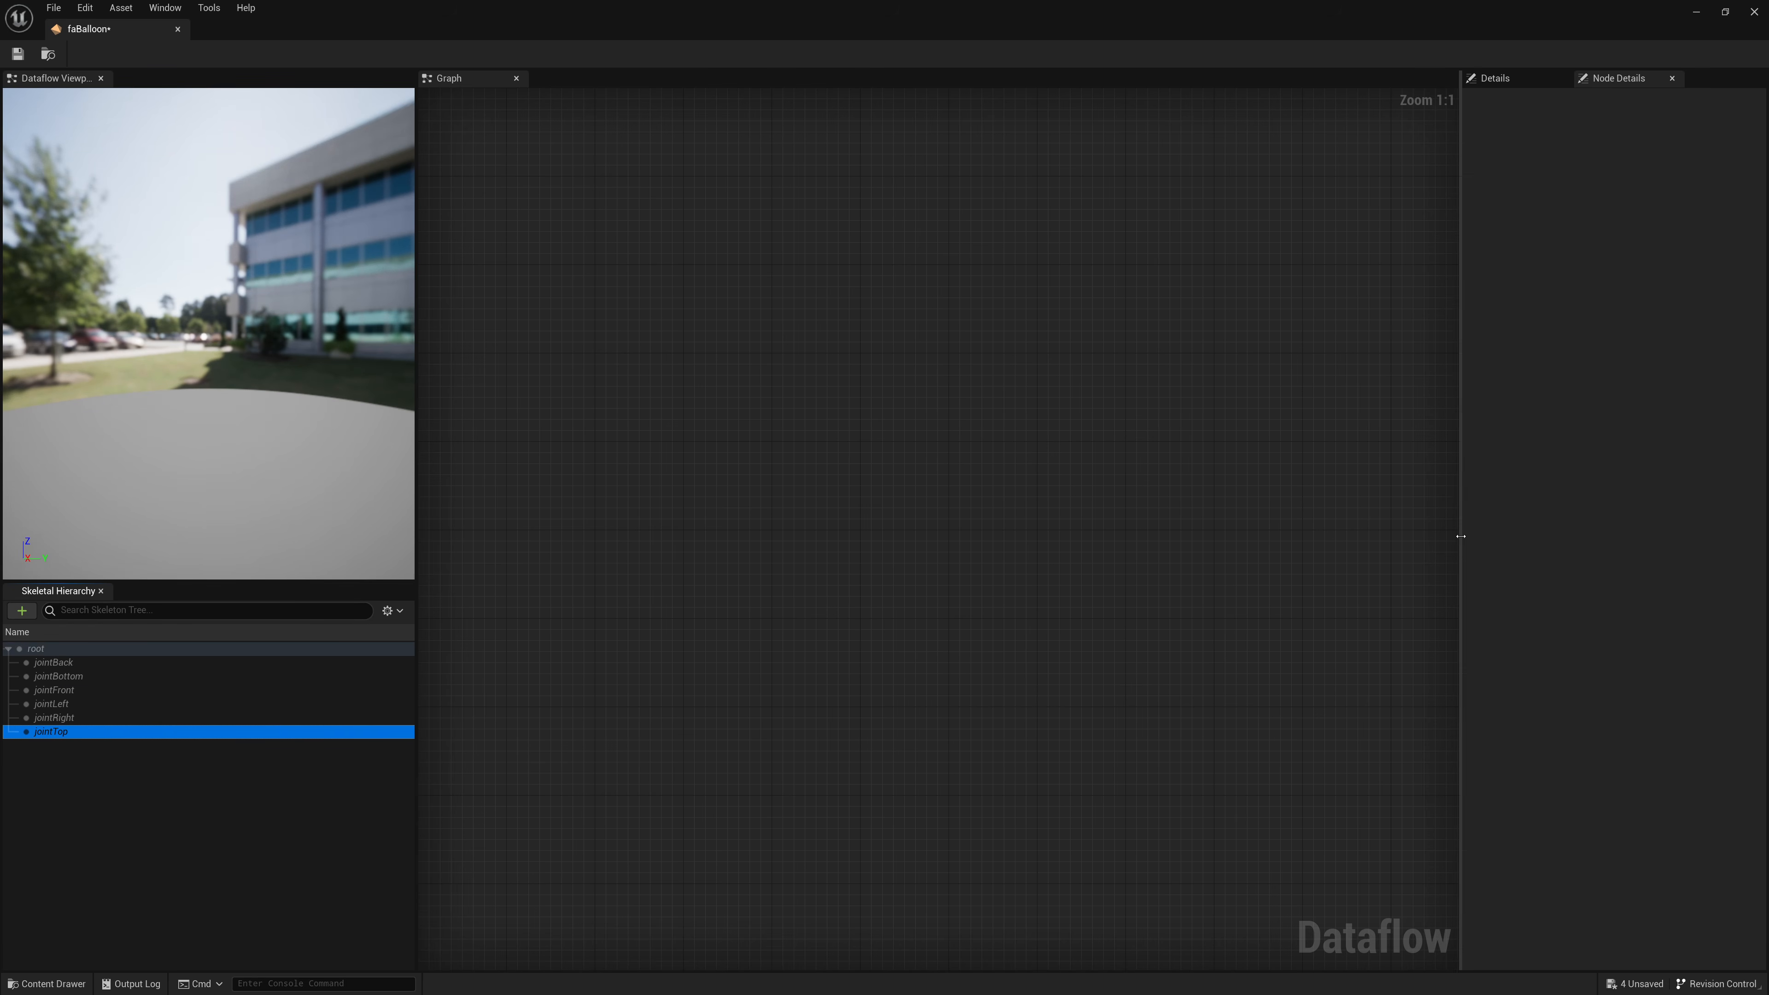
Step: Widen the node details area and add a StaticMesh node to the Dataflow graph
drag(1462, 533, 1349, 533)
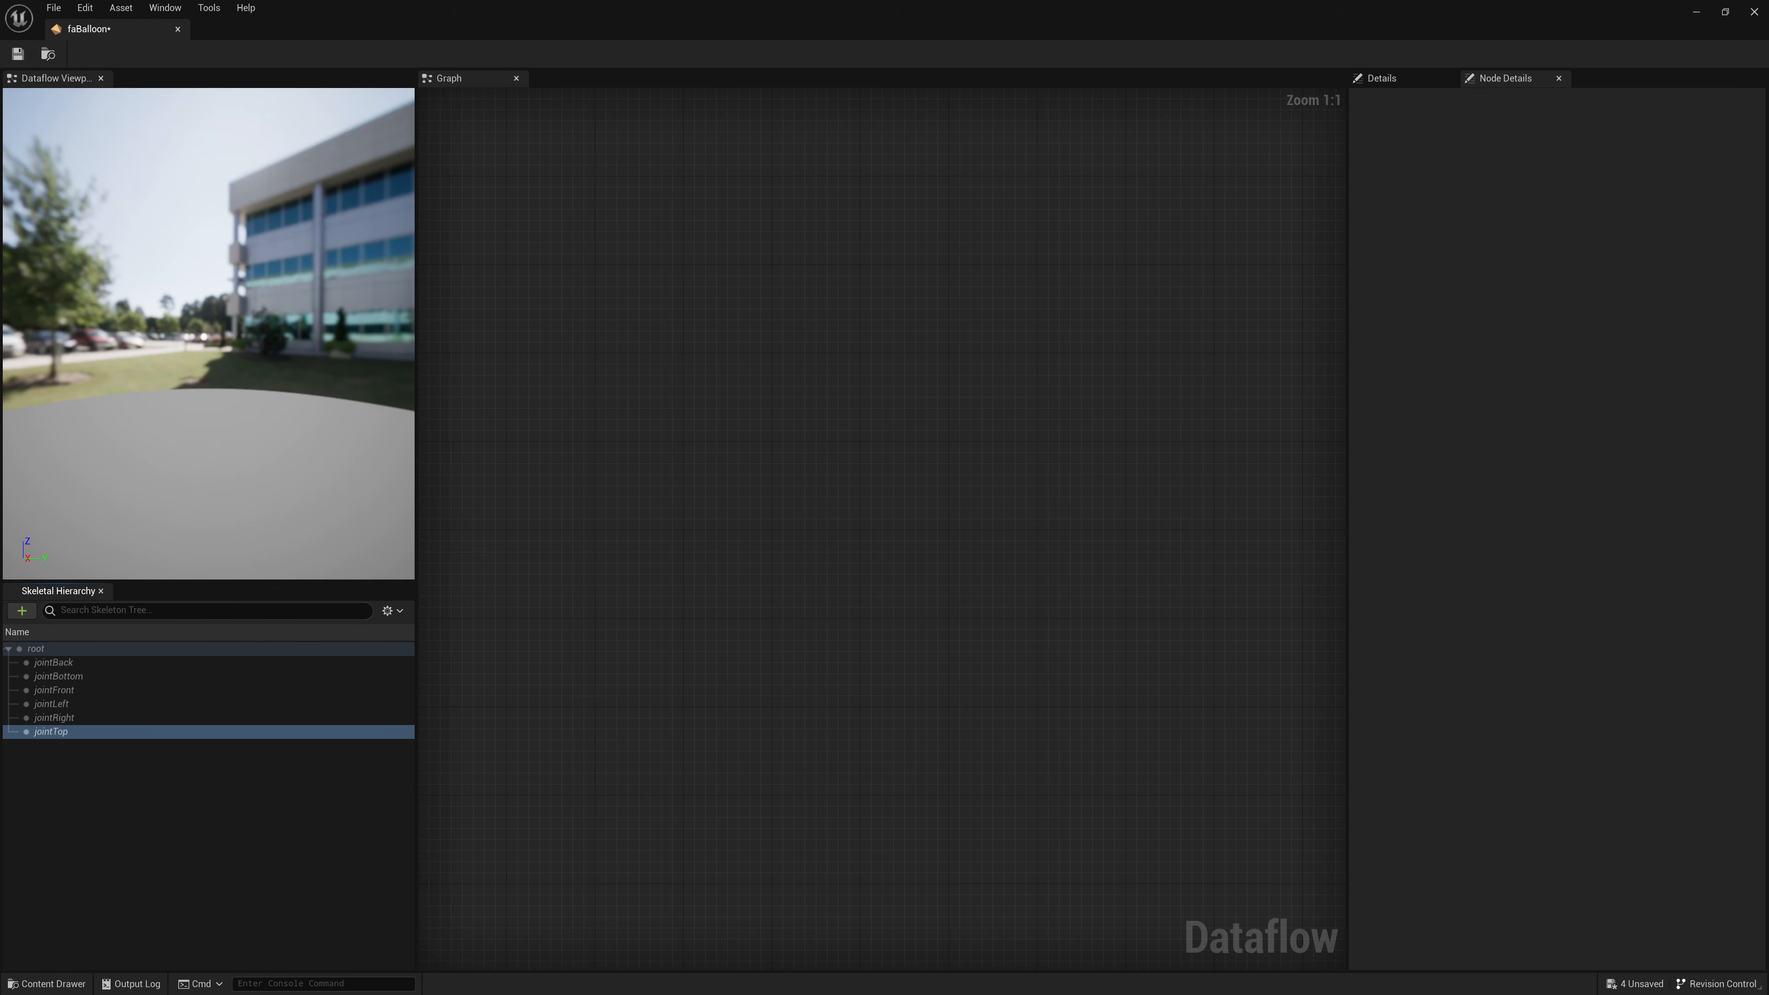
right_click(530, 340)
text(static)
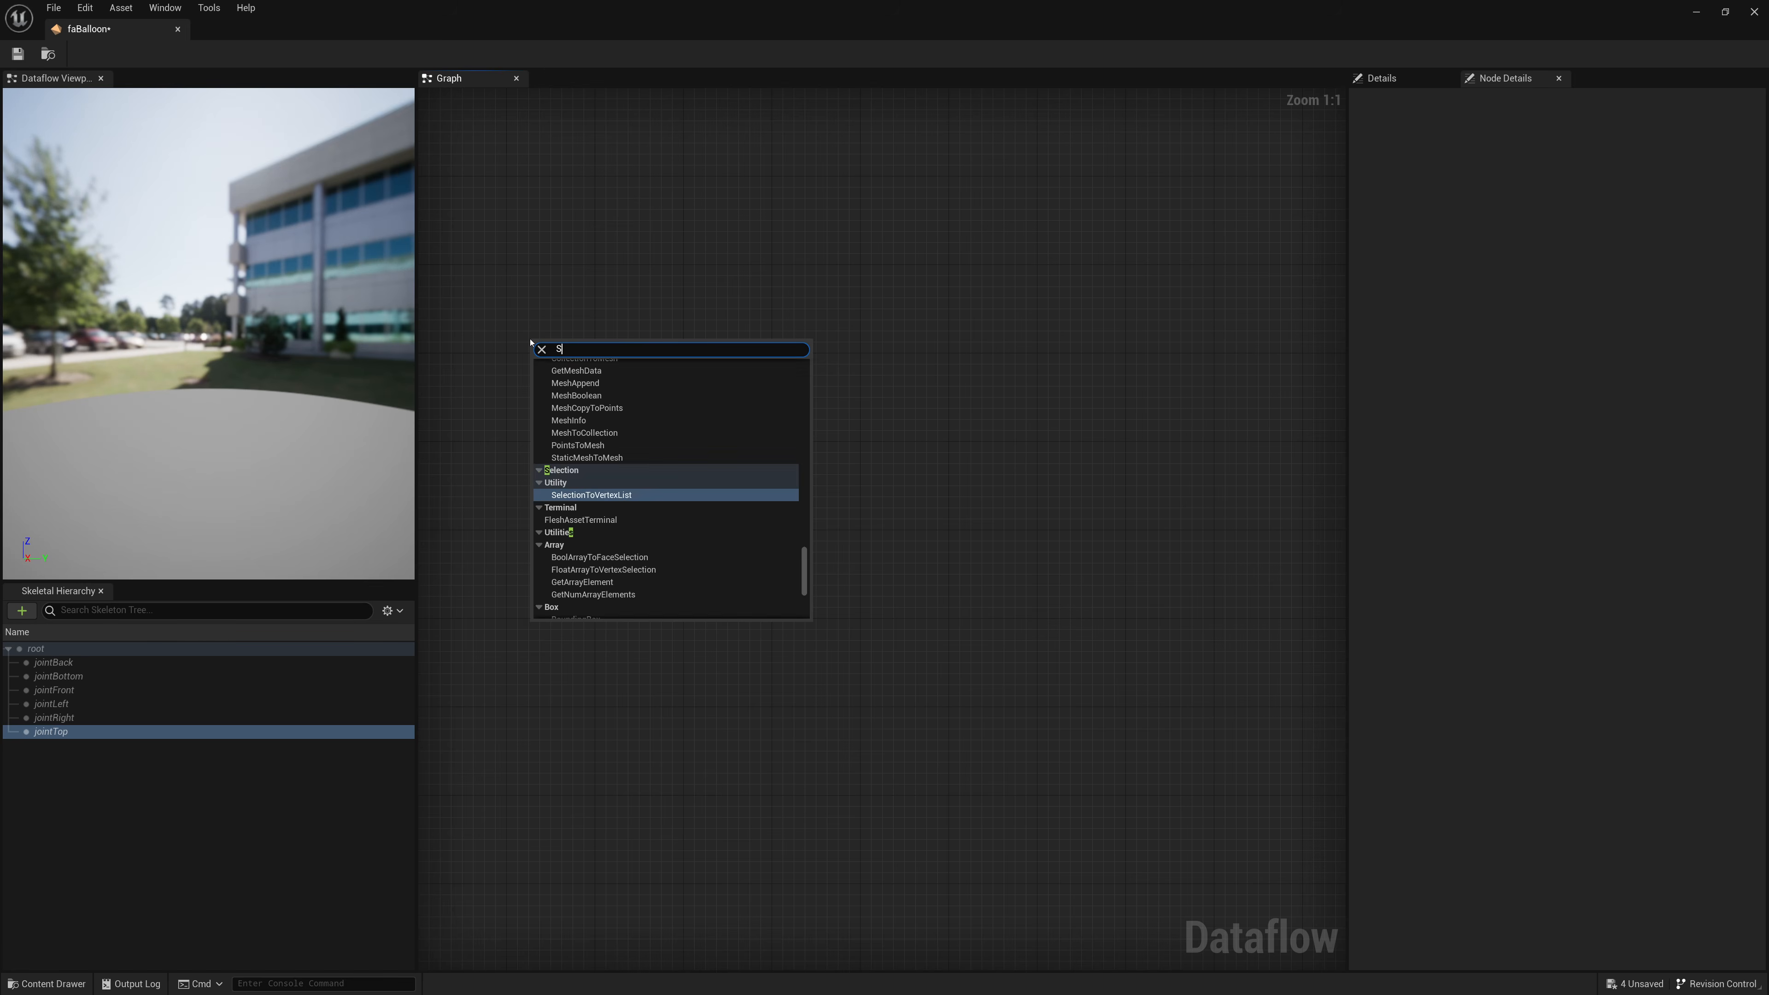
key(Return)
click(637, 352)
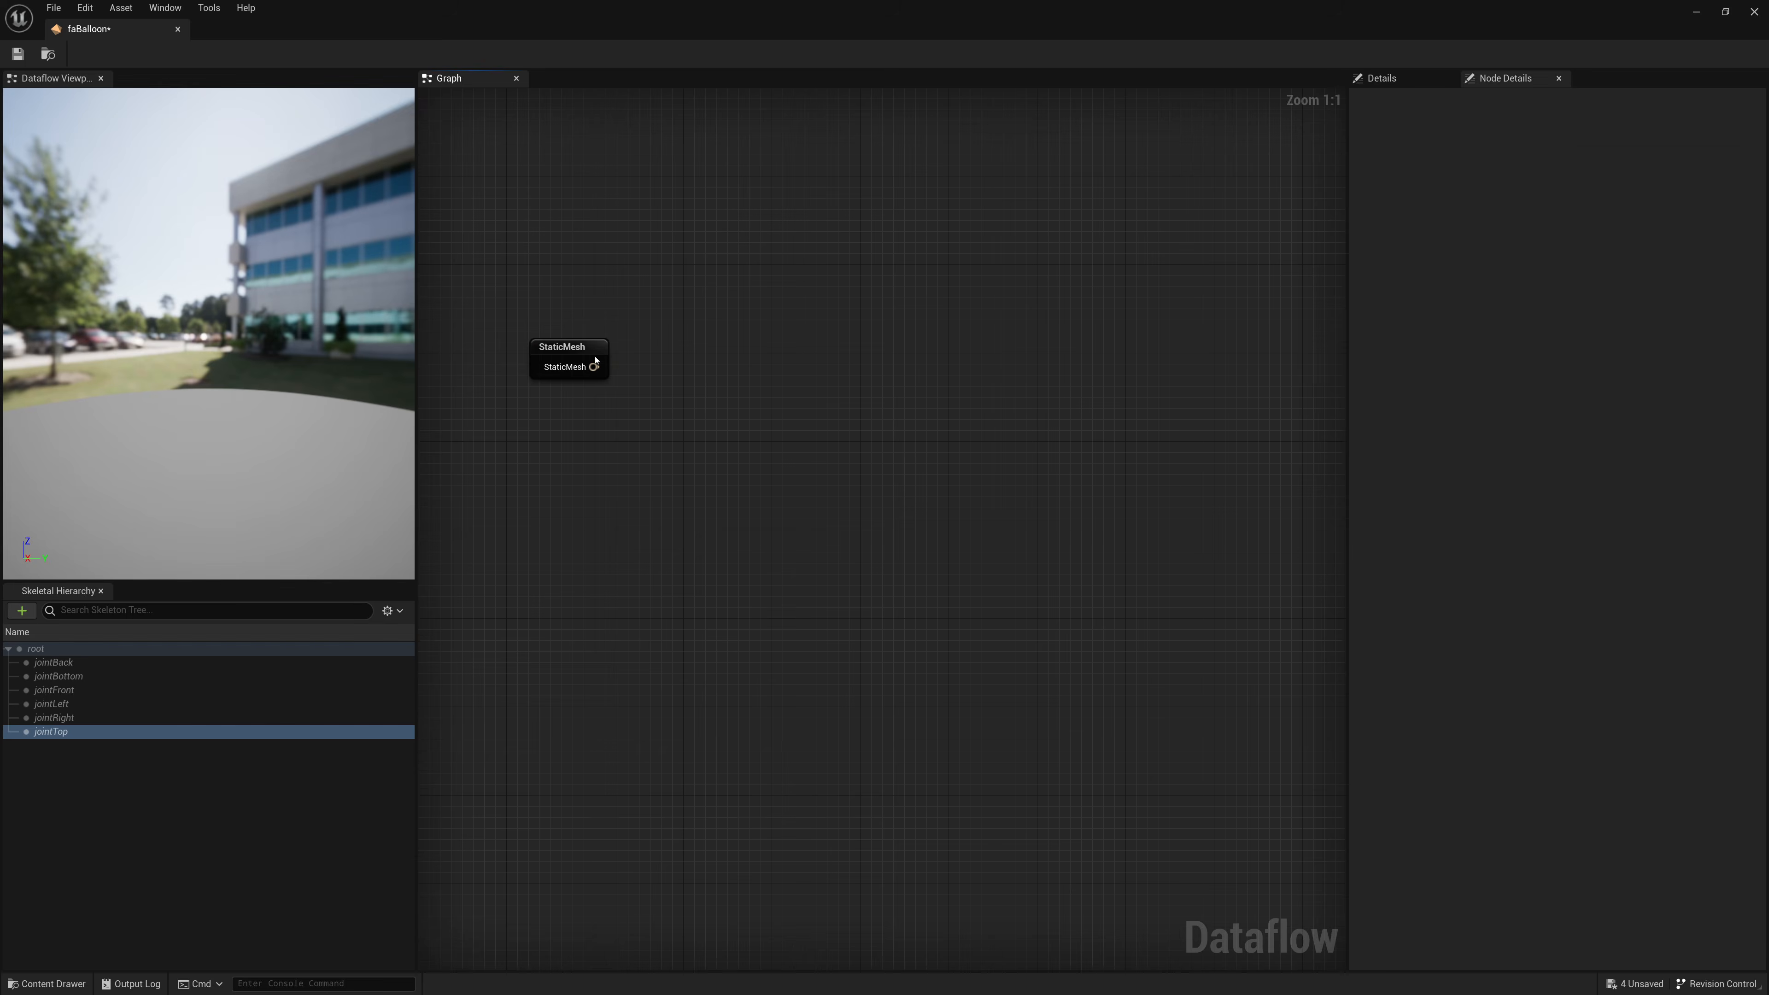
Step: Assign SM_Balloon from the Content folder to the StaticMesh node, with the faBalloon editor as a widened floating window
click(595, 360)
drag(887, 10, 563, 120)
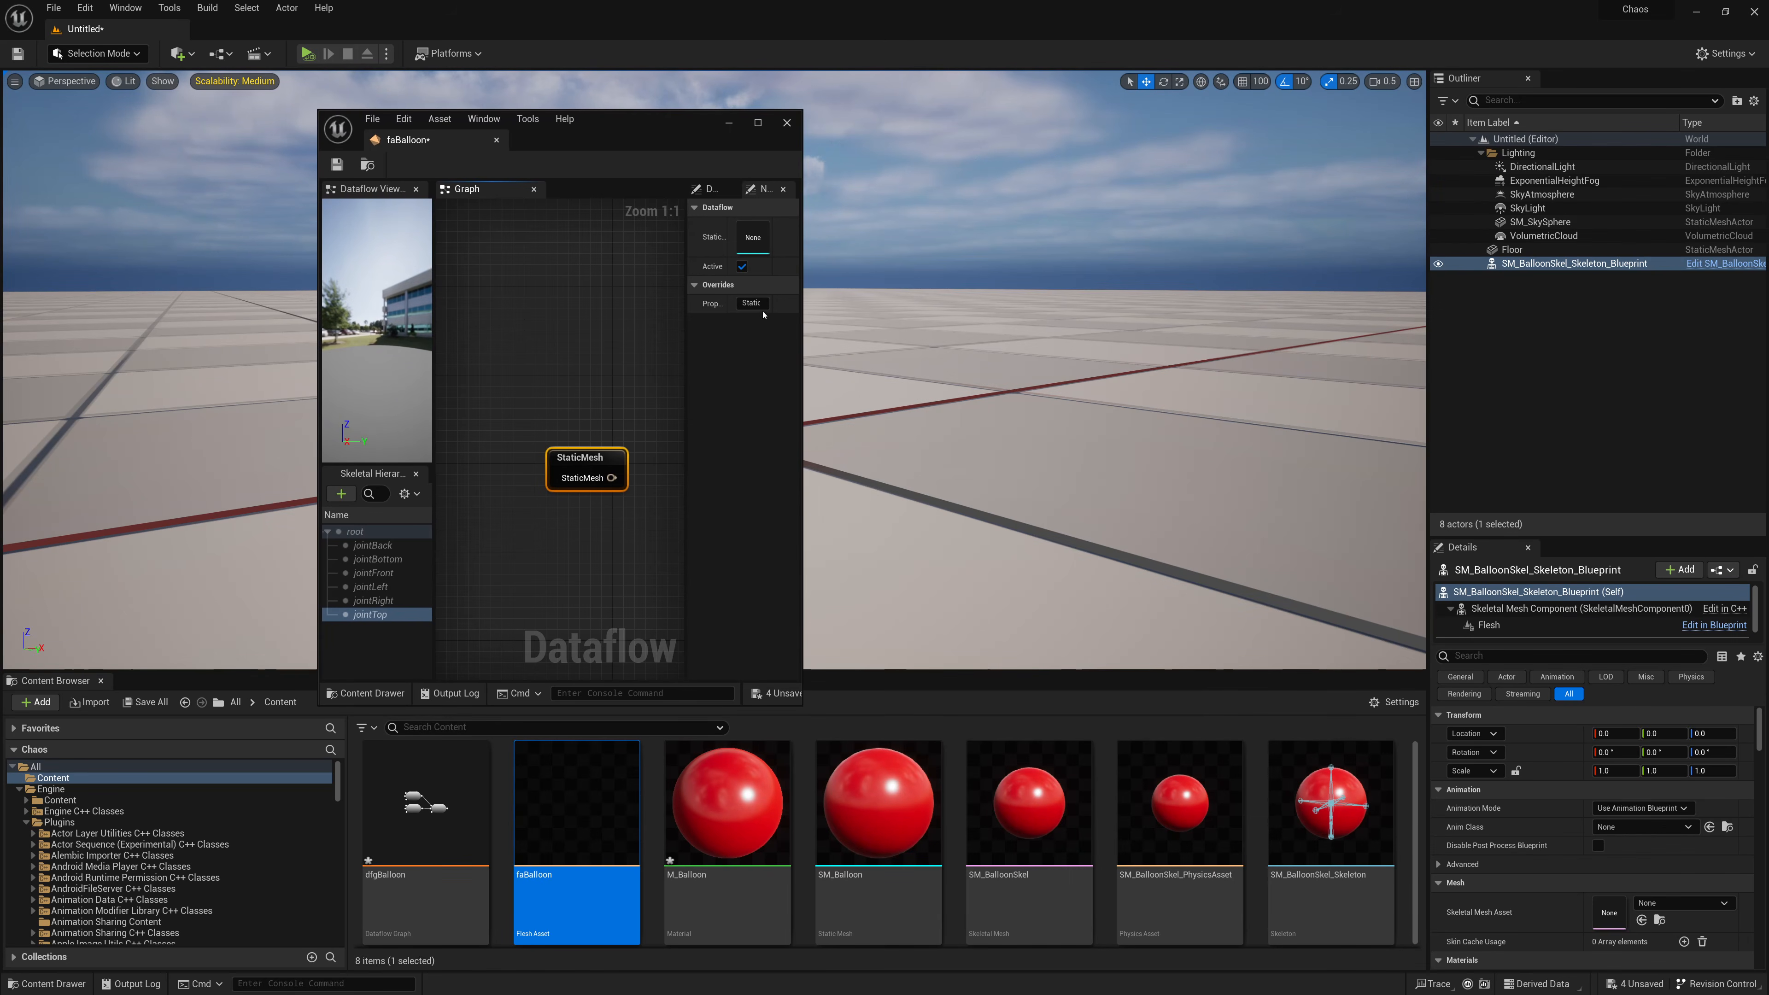
drag(689, 366, 662, 366)
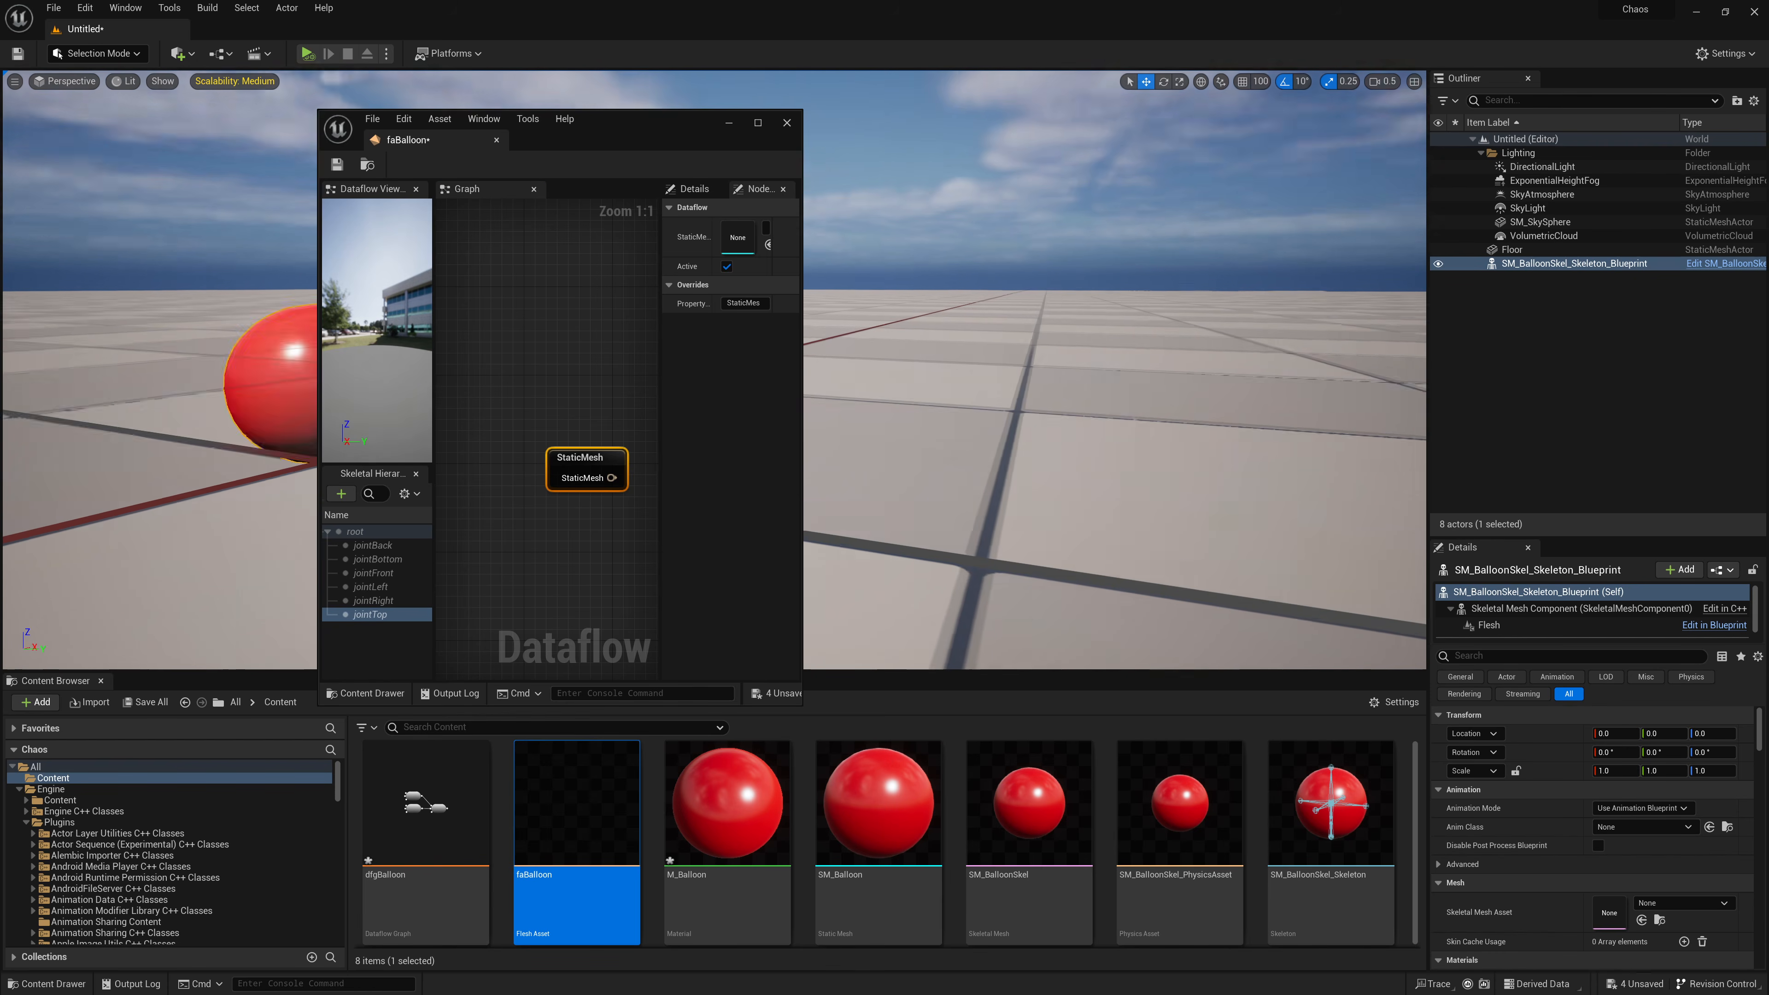
right_drag(905, 390, 919, 389)
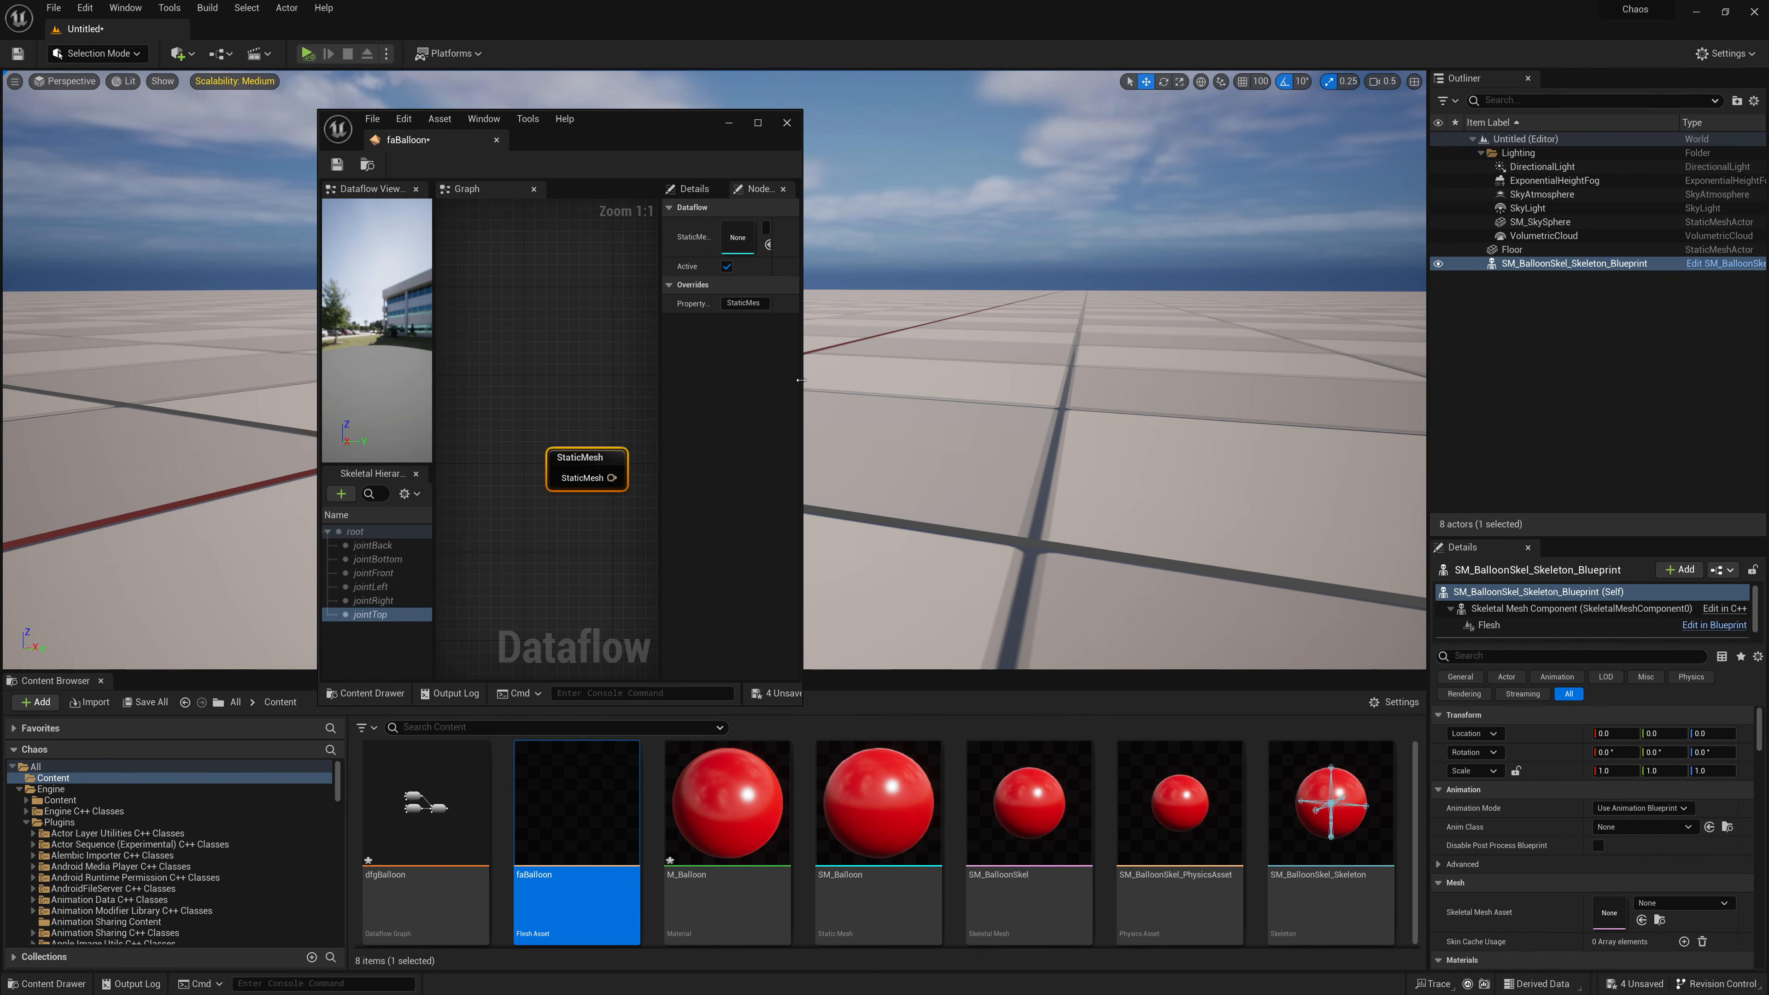
drag(801, 379, 1106, 380)
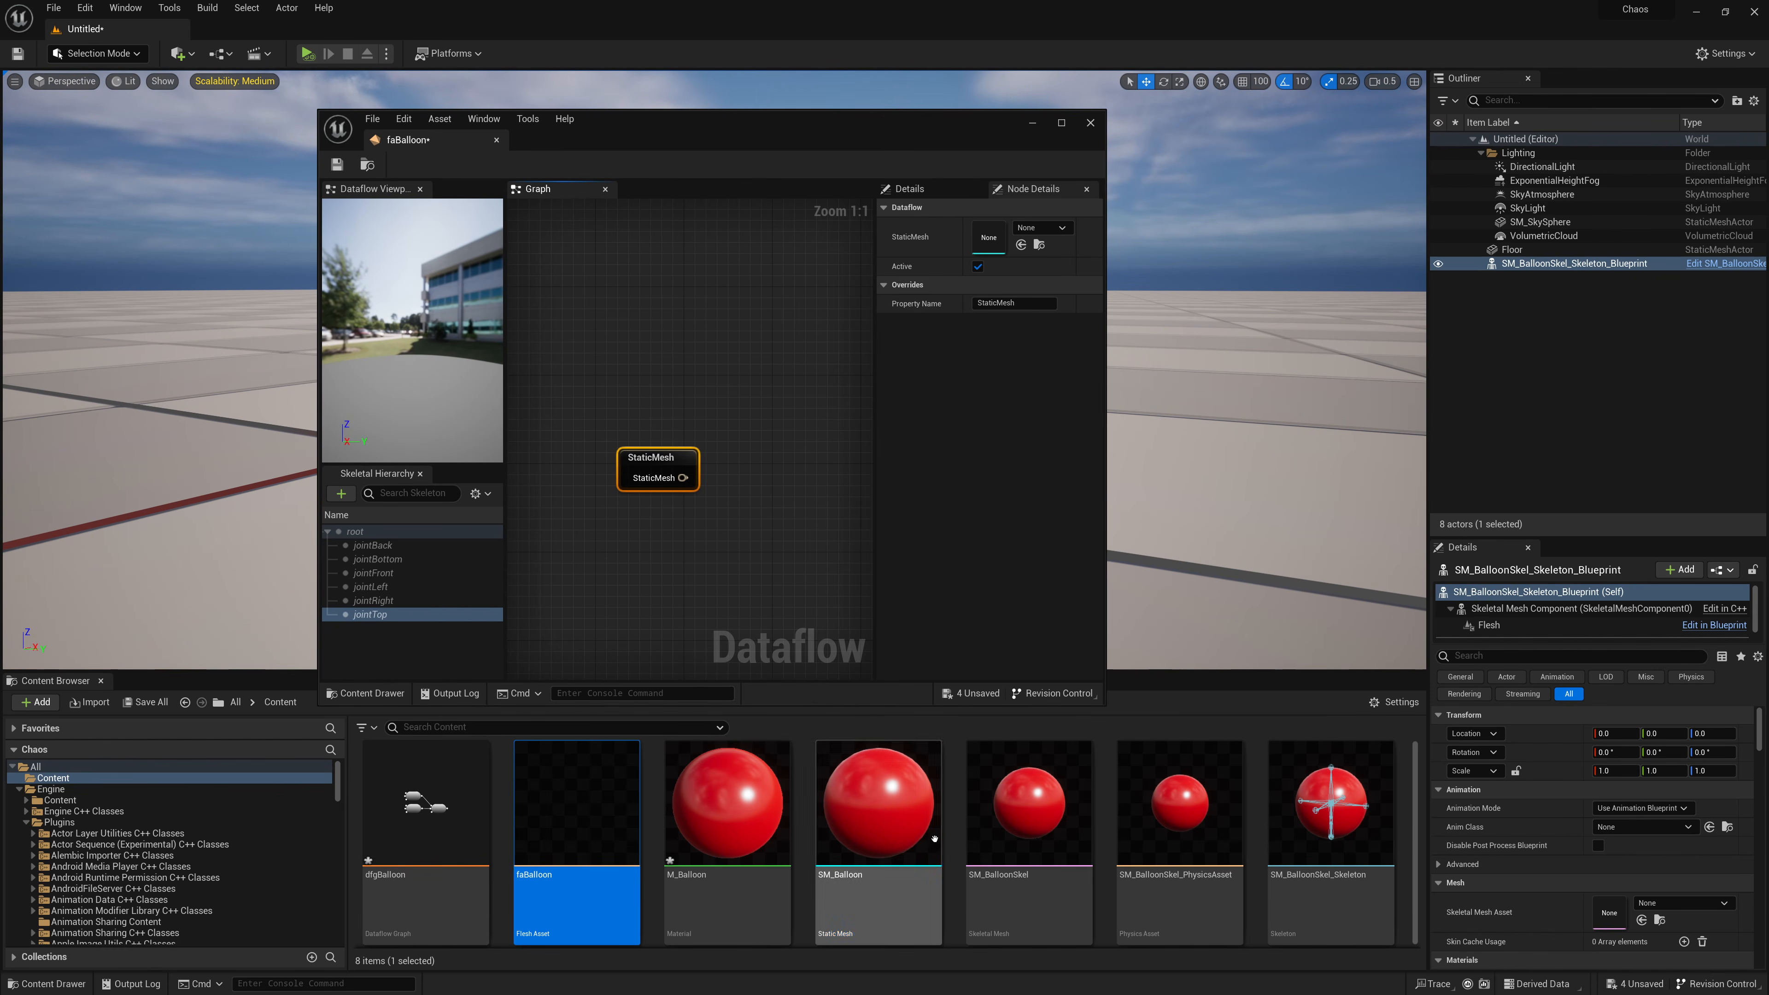
drag(934, 838, 989, 240)
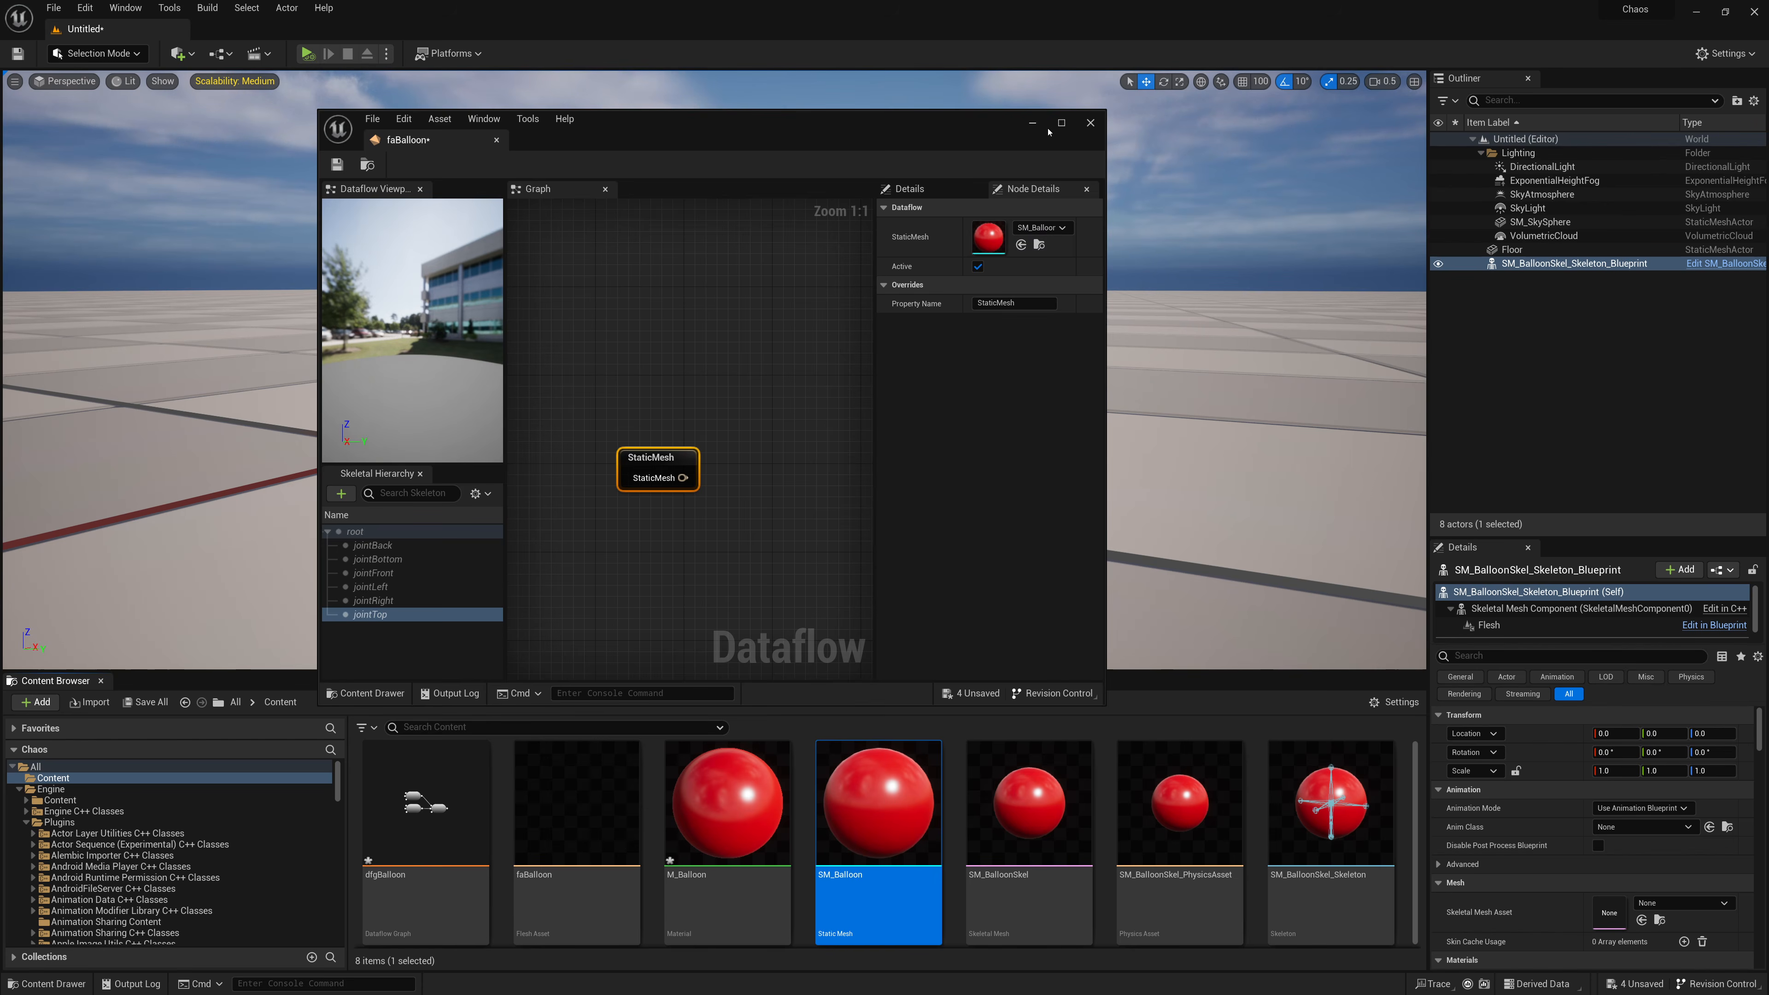
Step: Maximize the faBalloon editor, add a GenerateTetrahedralCollection node beside the StaticMesh node, and connect StaticMesh to its StaticMesh input
click(1062, 124)
click(679, 368)
drag(594, 367, 721, 318)
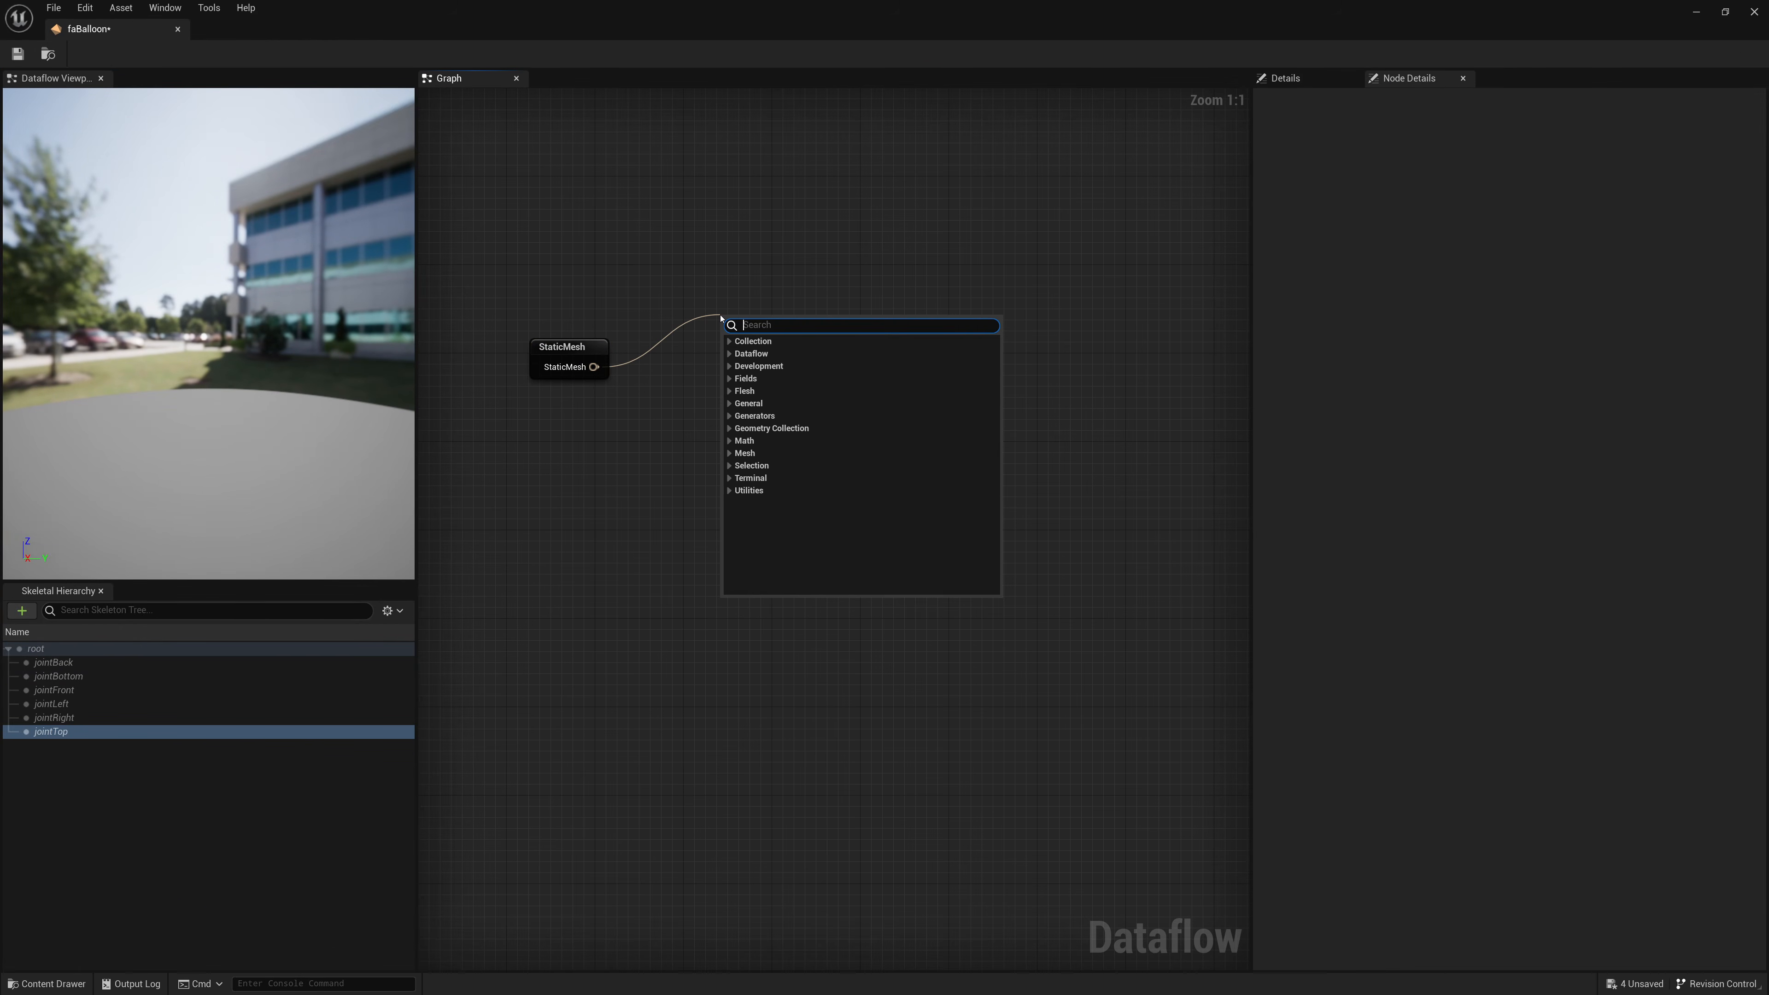
text(GenerateTe)
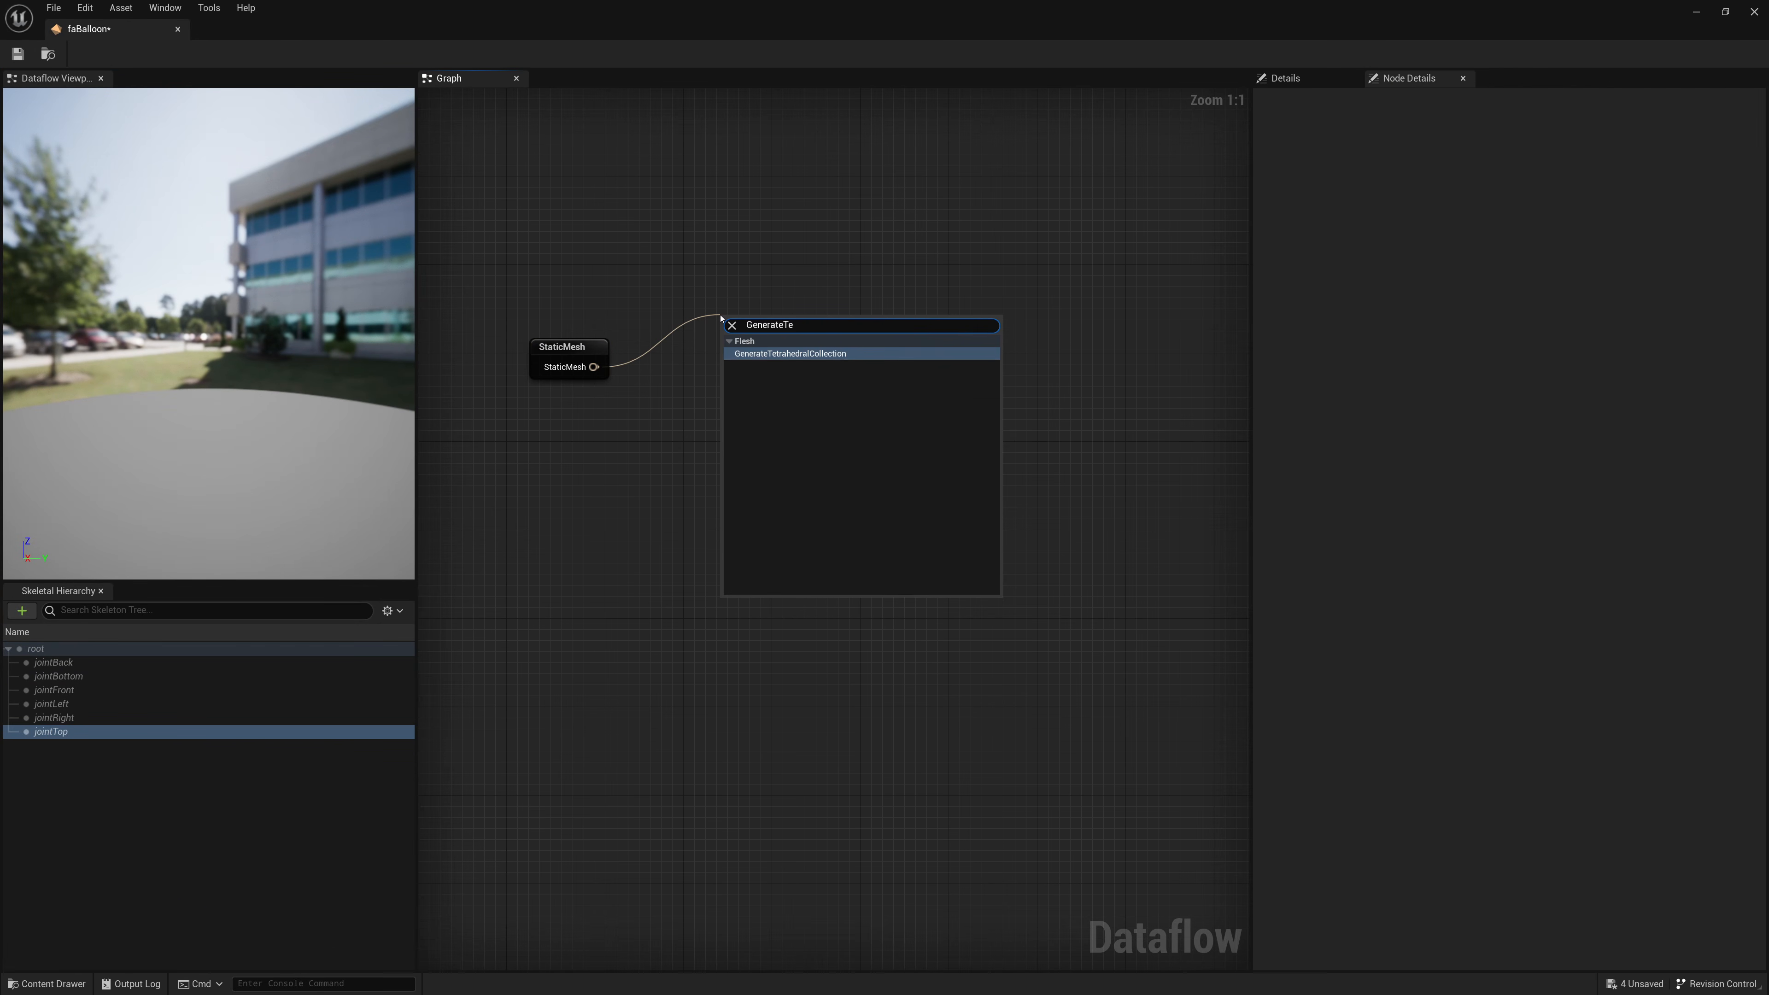
key(Return)
click(721, 317)
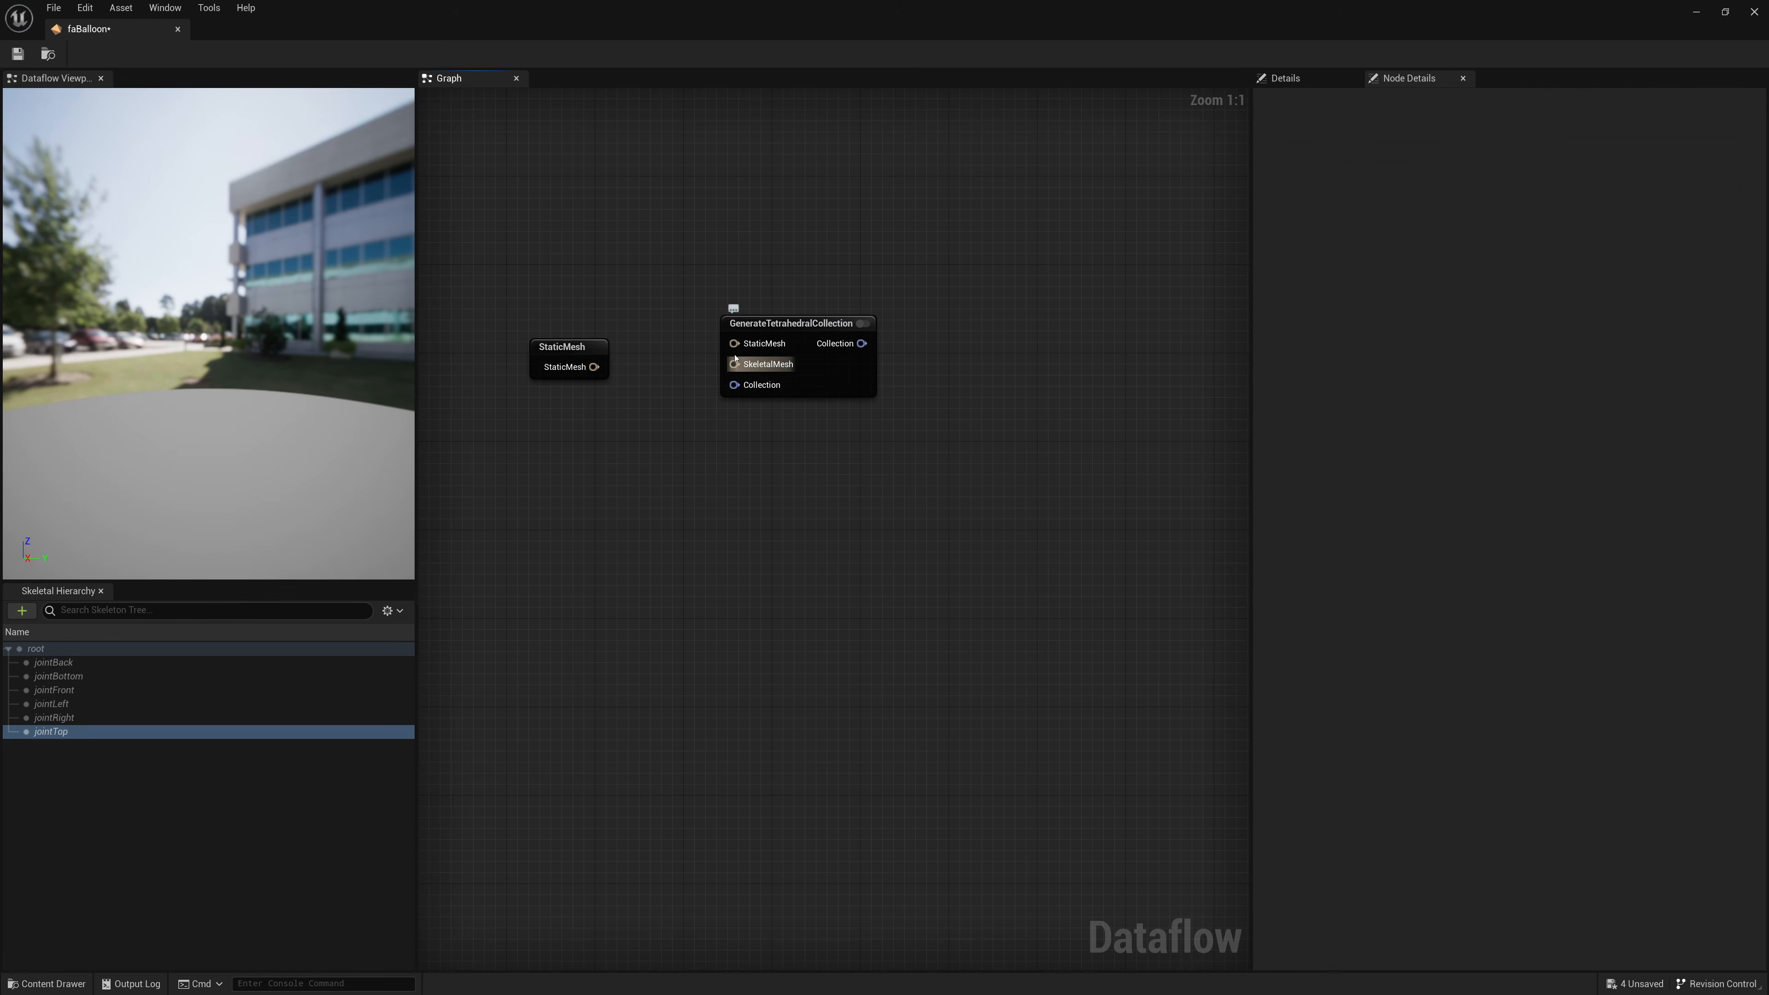
drag(734, 343, 694, 351)
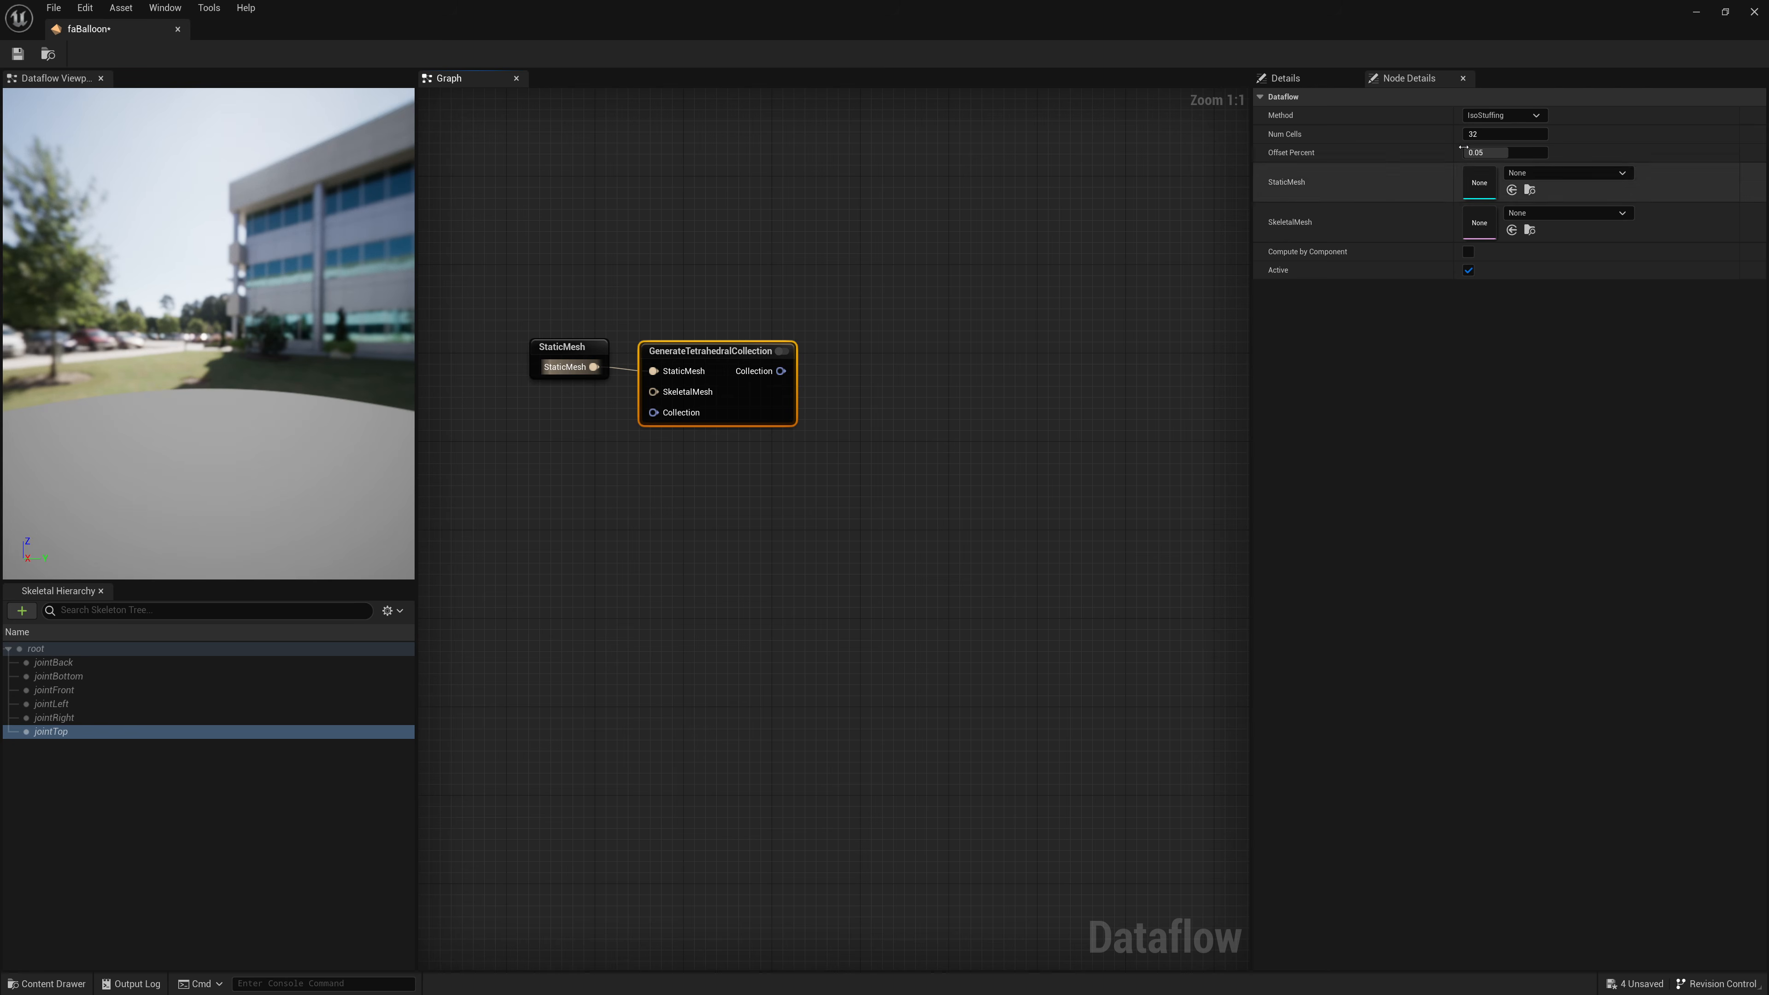
Step: Set Num Cells to 6 on the GenerateTetrahedralCollection node and space it slightly further from the StaticMesh node
click(1479, 135)
text(6)
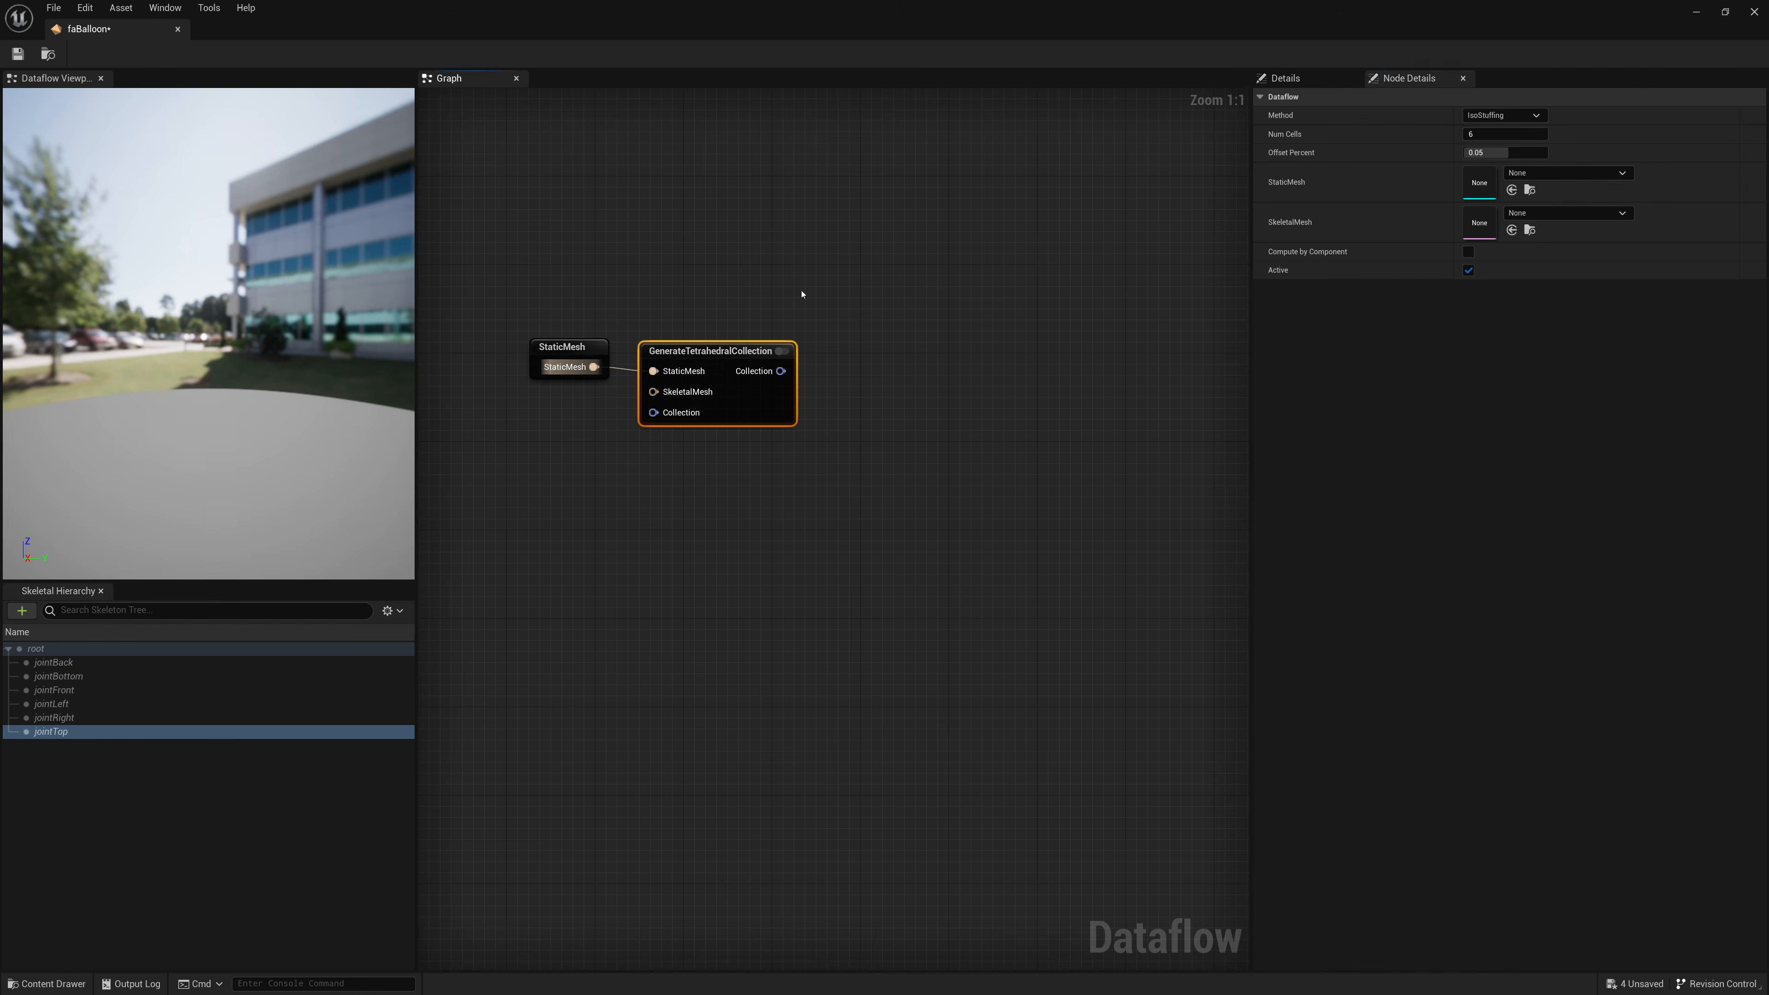
click(802, 293)
drag(731, 362, 743, 360)
click(815, 305)
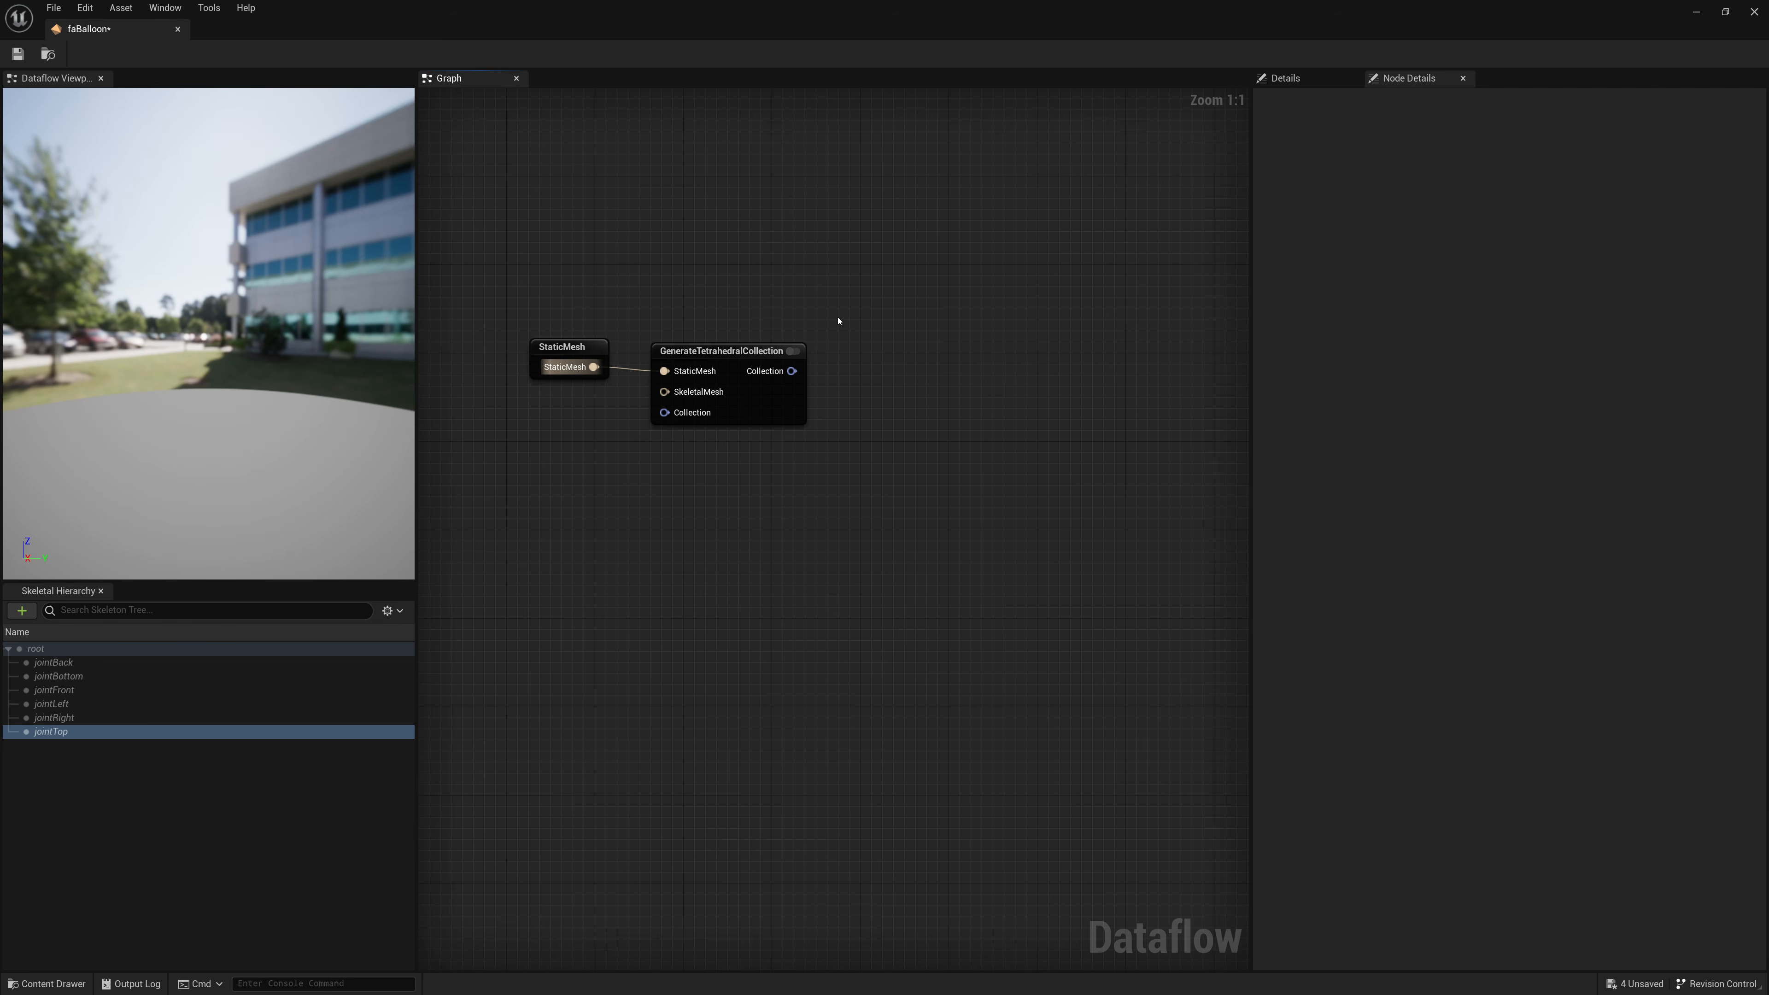
Step: Add a KinematicTetrahedralBindings node and connect GenerateTetrahedralCollection's Collection output to its Collection input
right_click(911, 346)
text(kinemat)
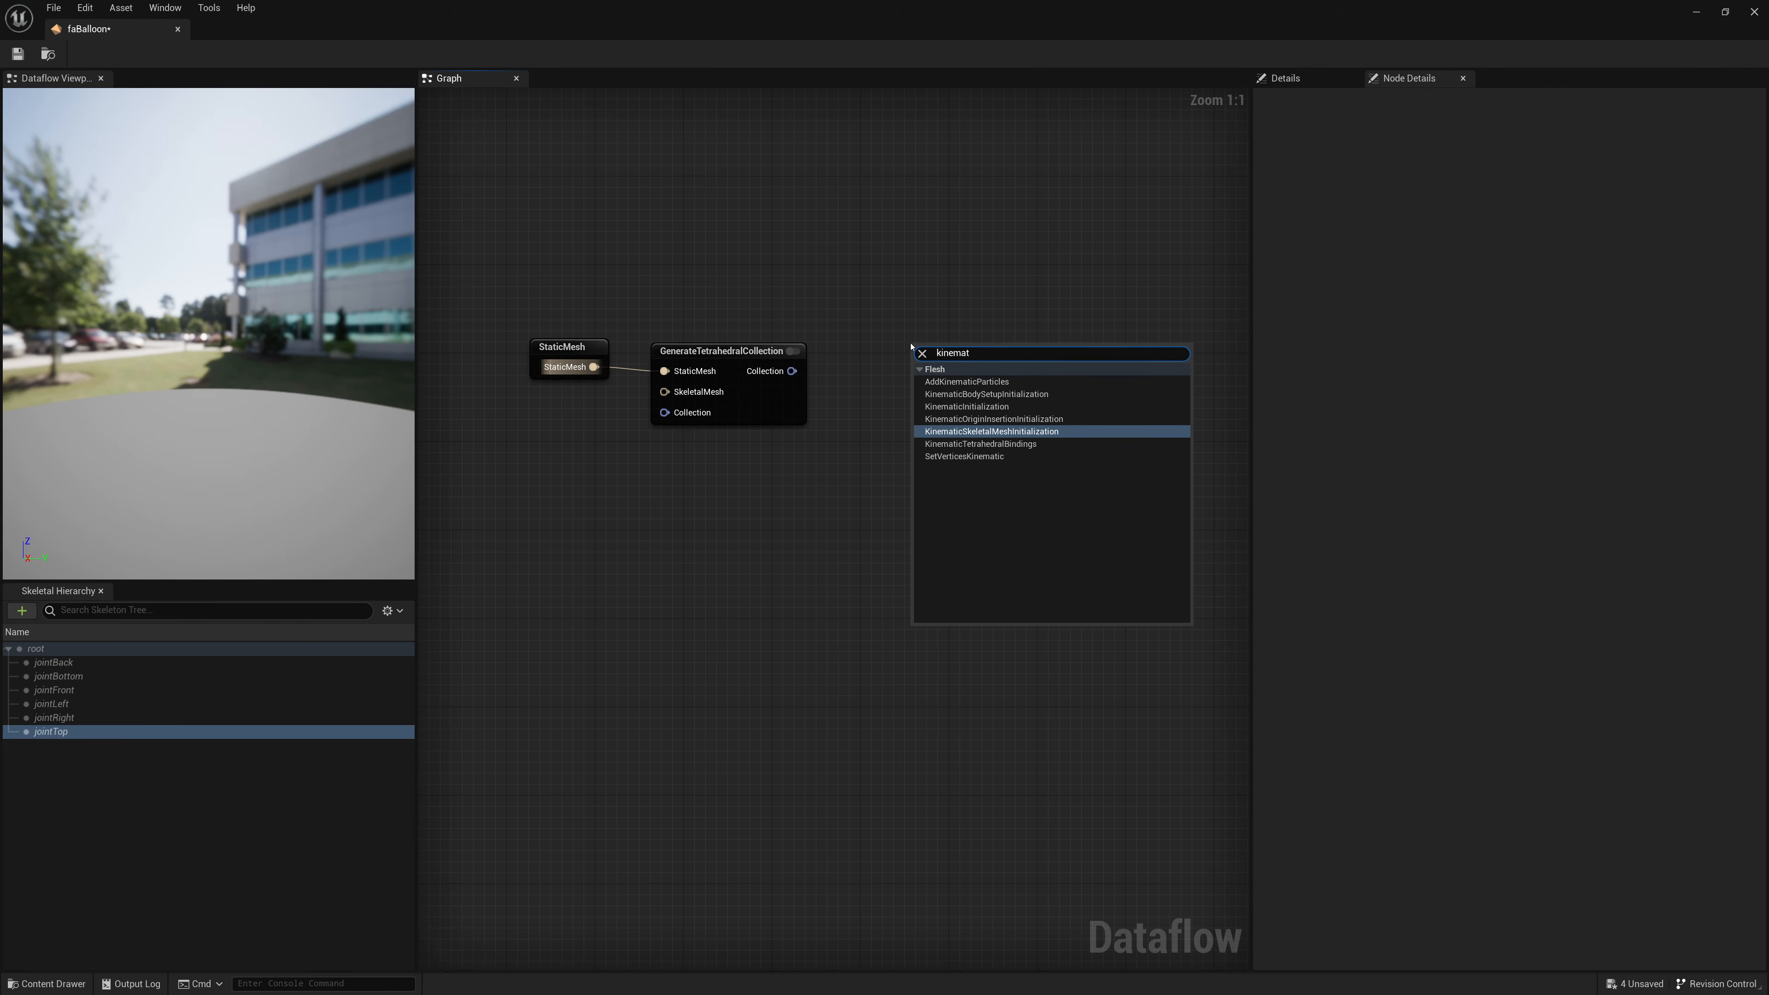
key(Down)
key(Return)
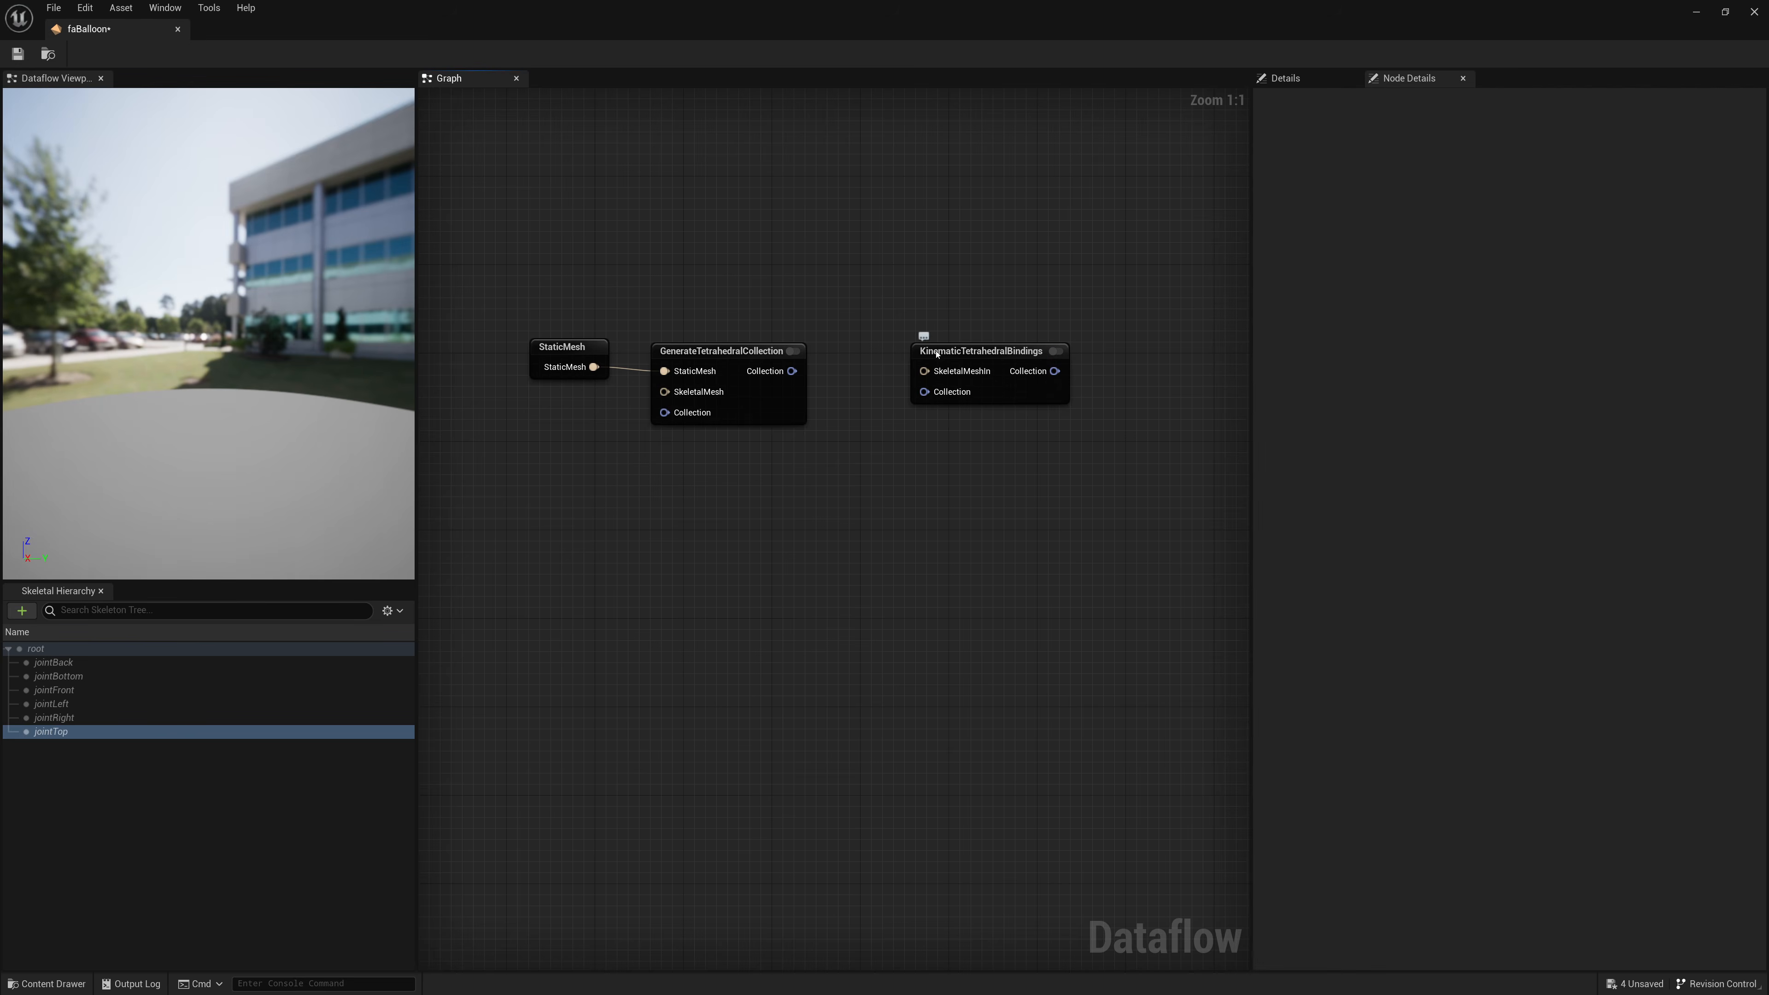
drag(937, 354, 792, 371)
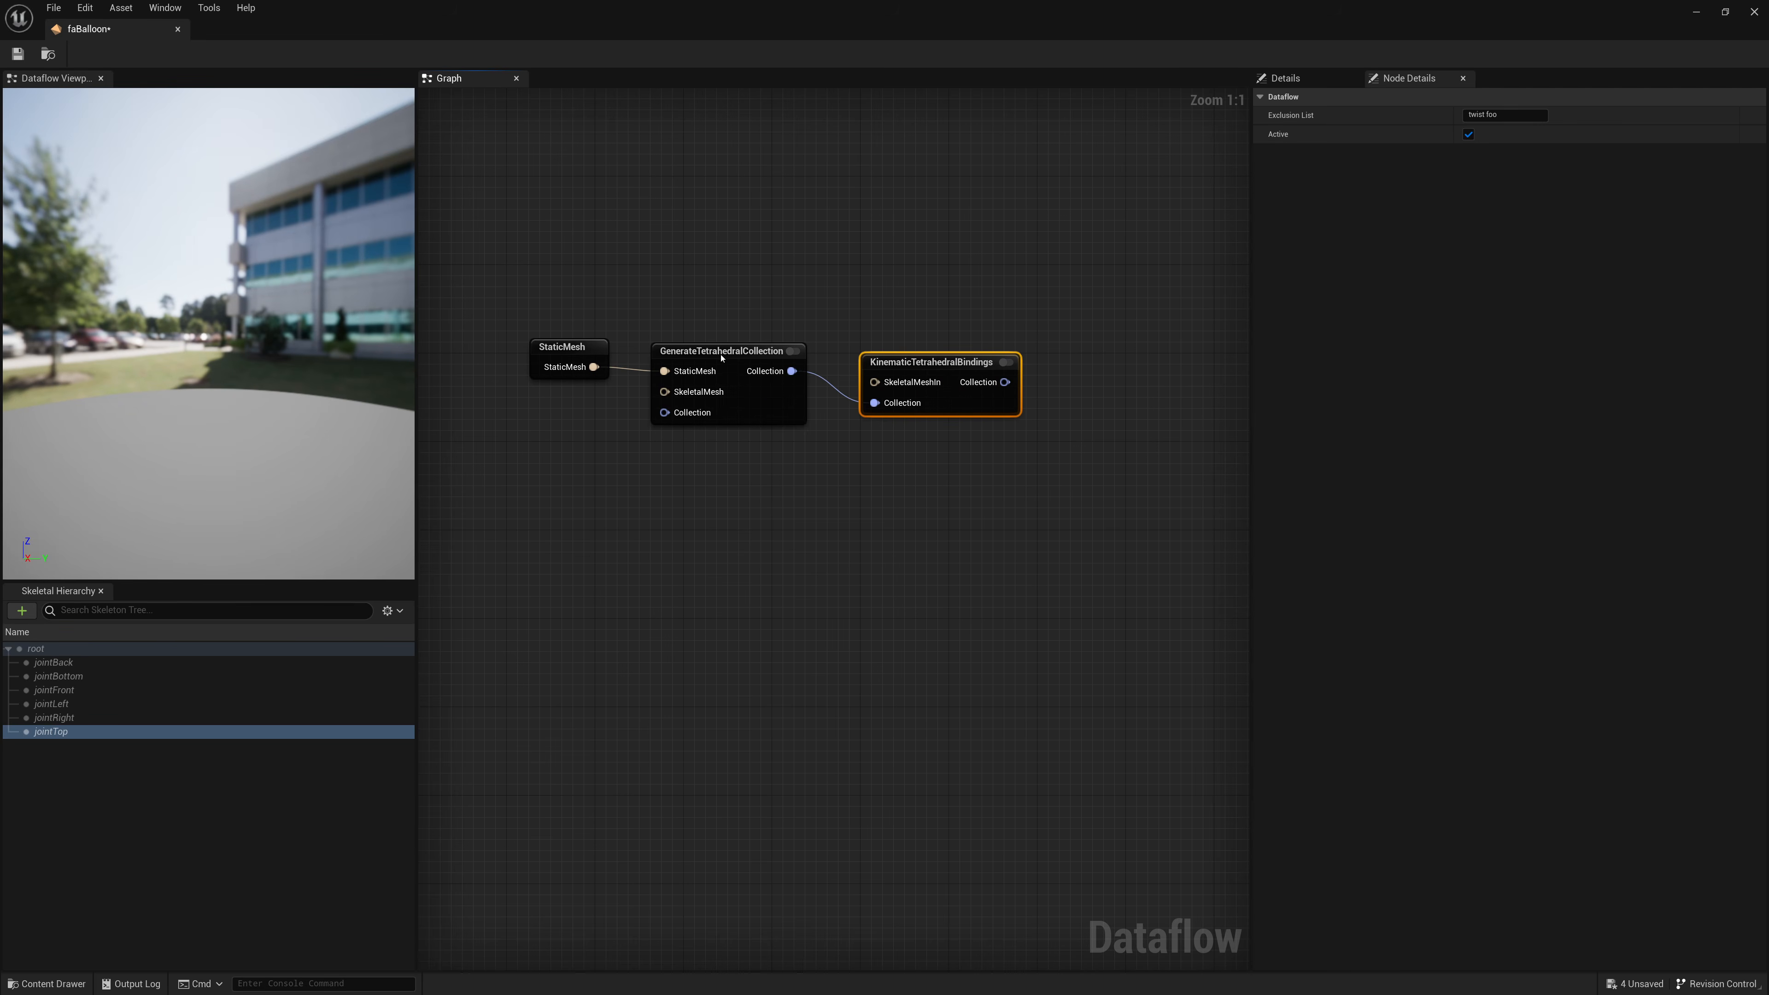
click(722, 357)
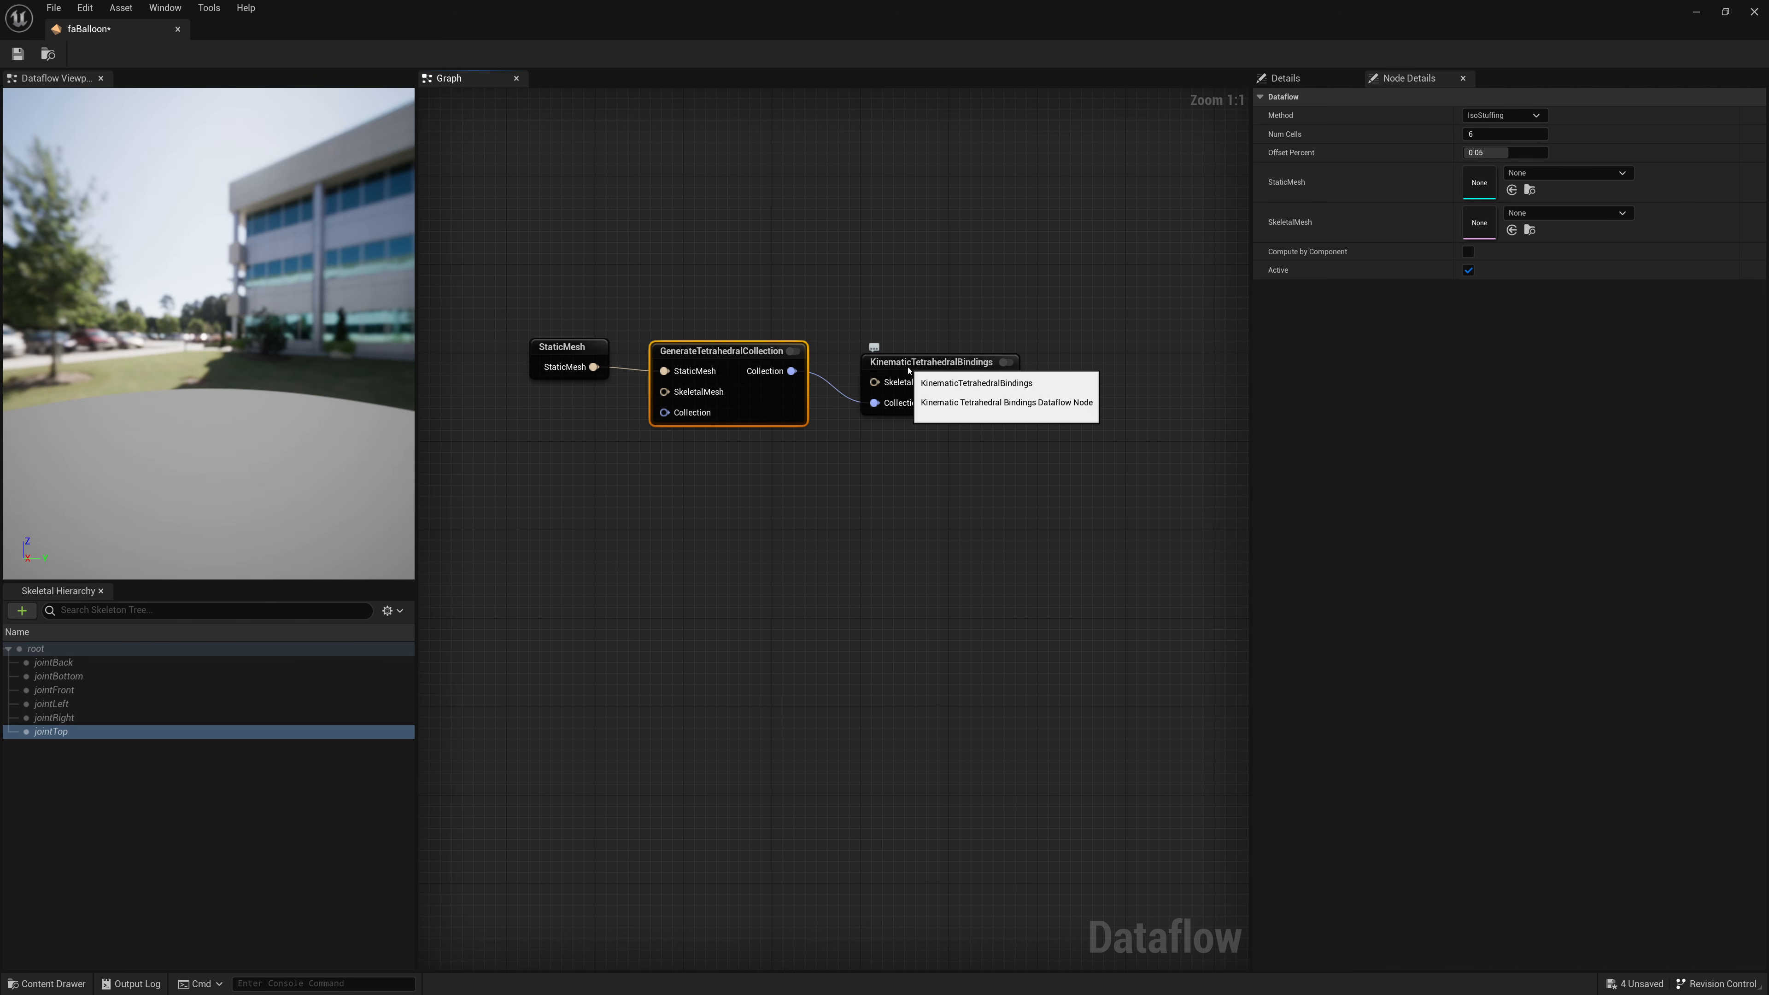
Step: Add a SkeletalMesh node below GenerateTetrahedralCollection and assign SM_BalloonSkel from the Content folder to it
right_click(714, 504)
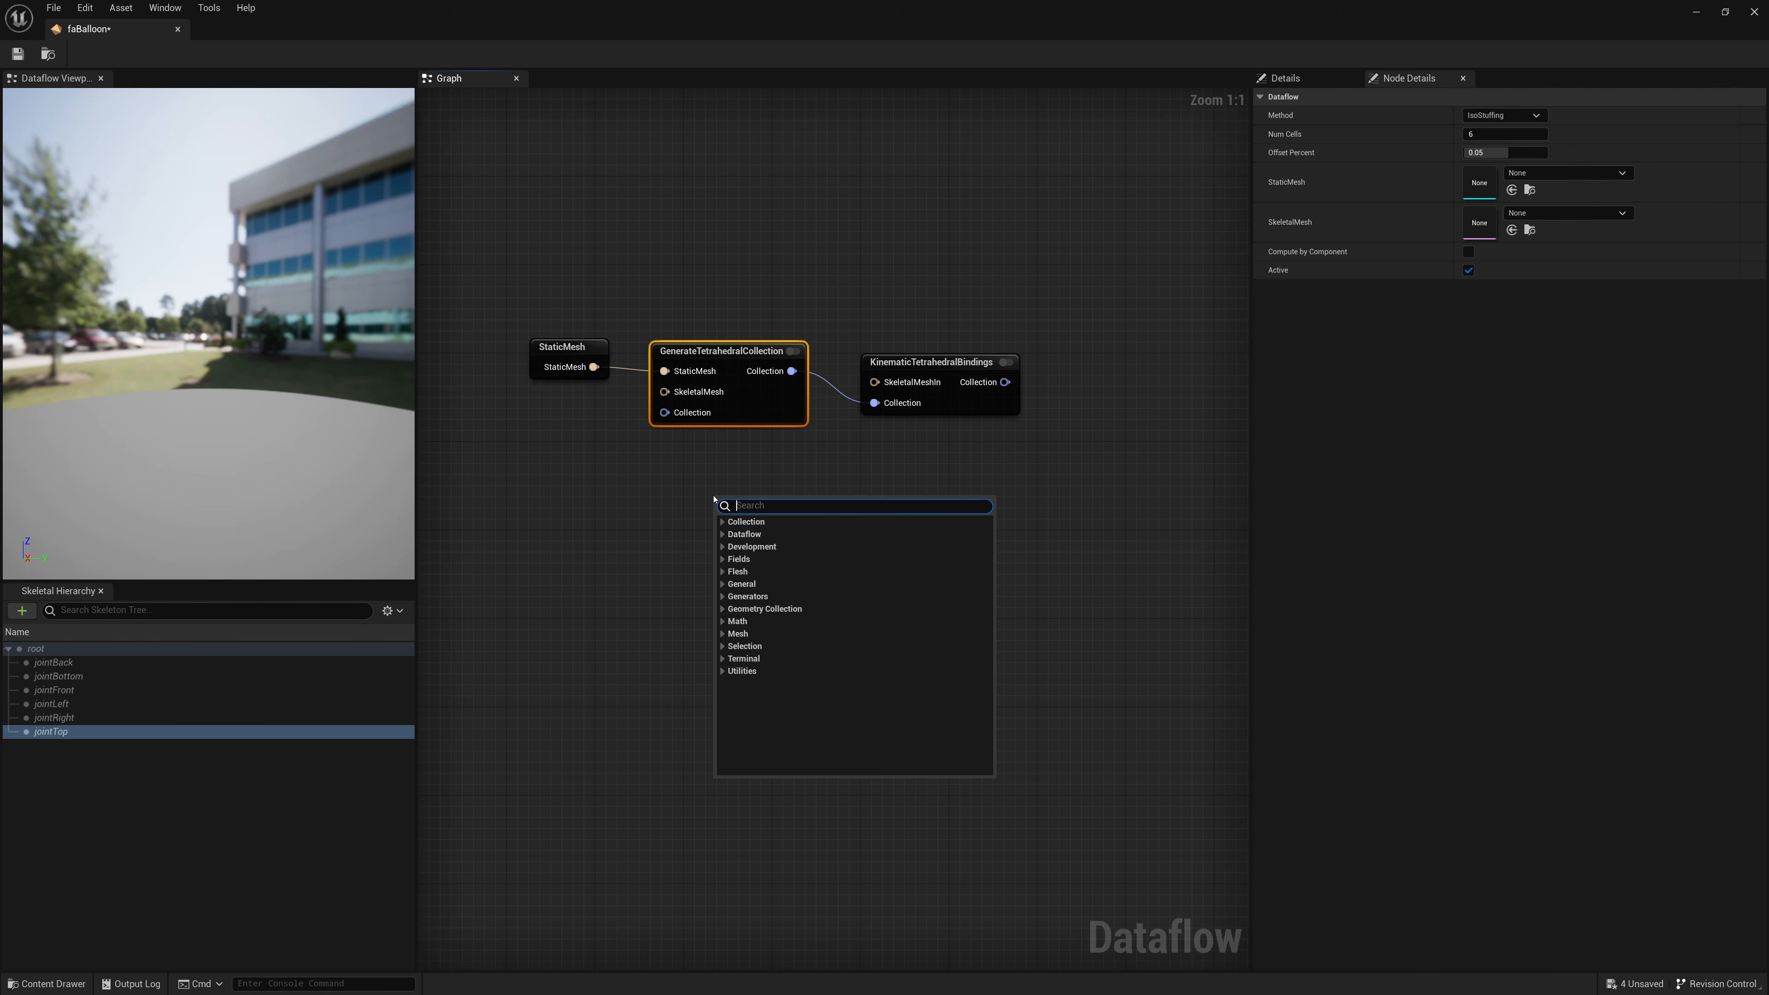
text(Skel)
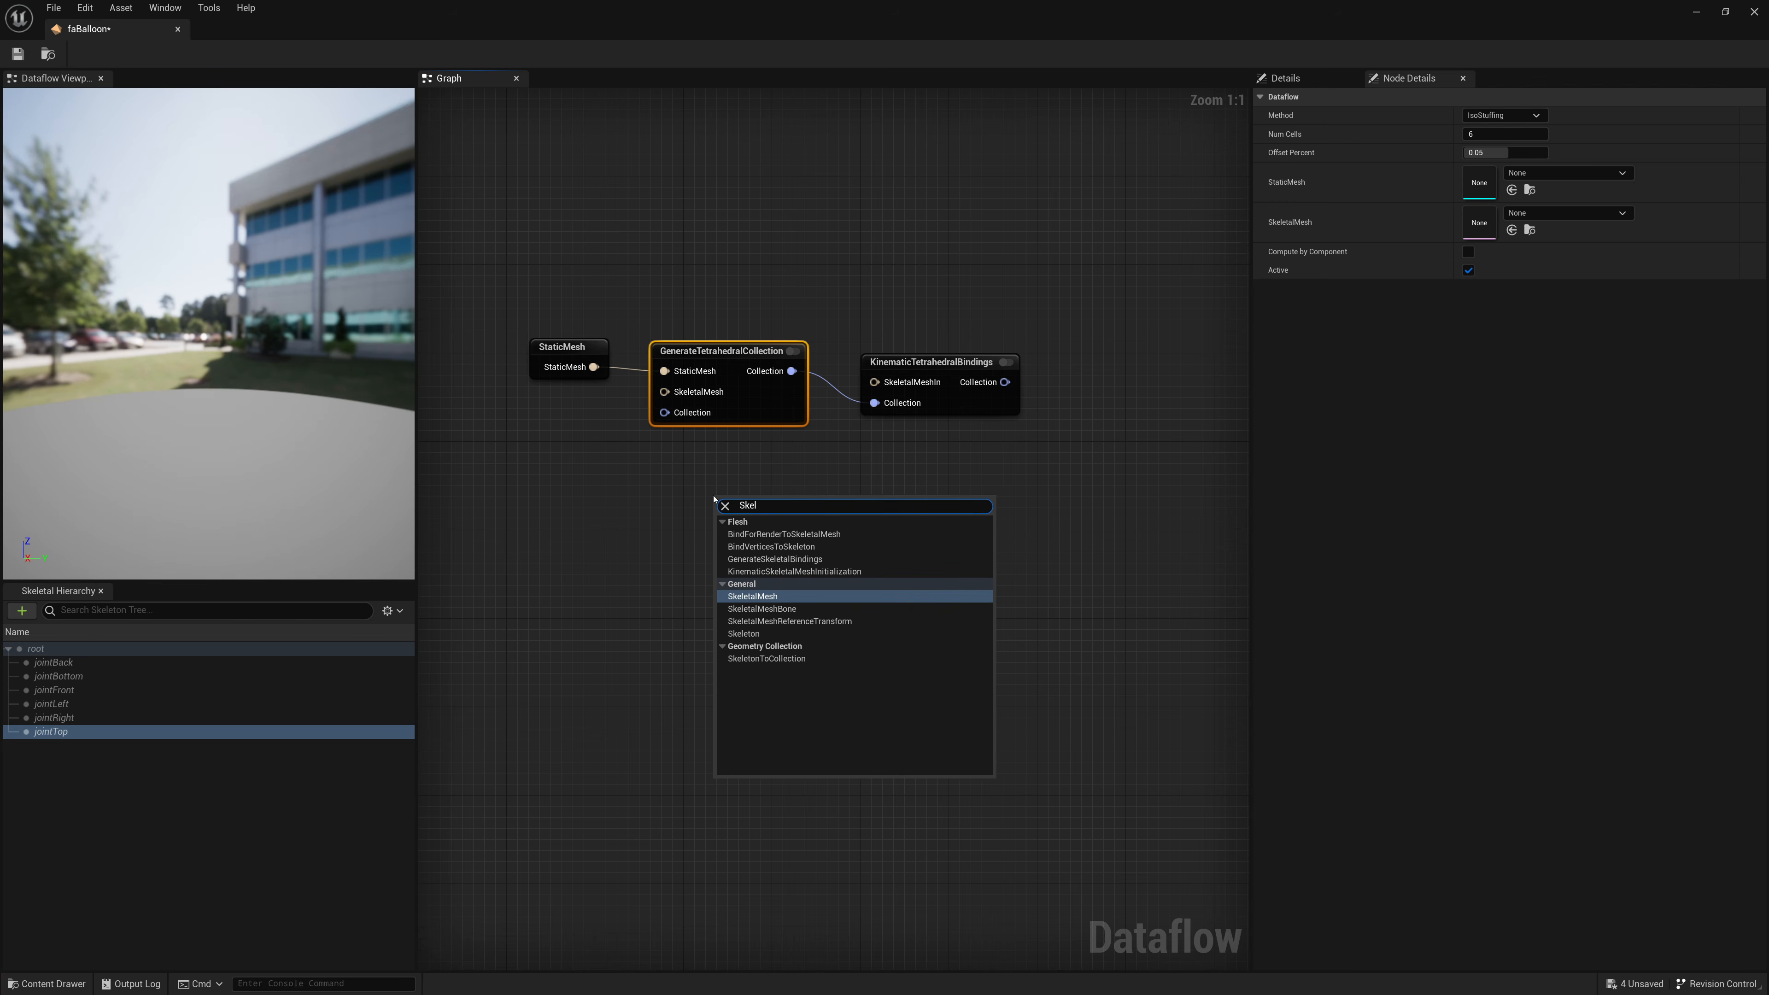
key(Return)
click(841, 494)
click(707, 489)
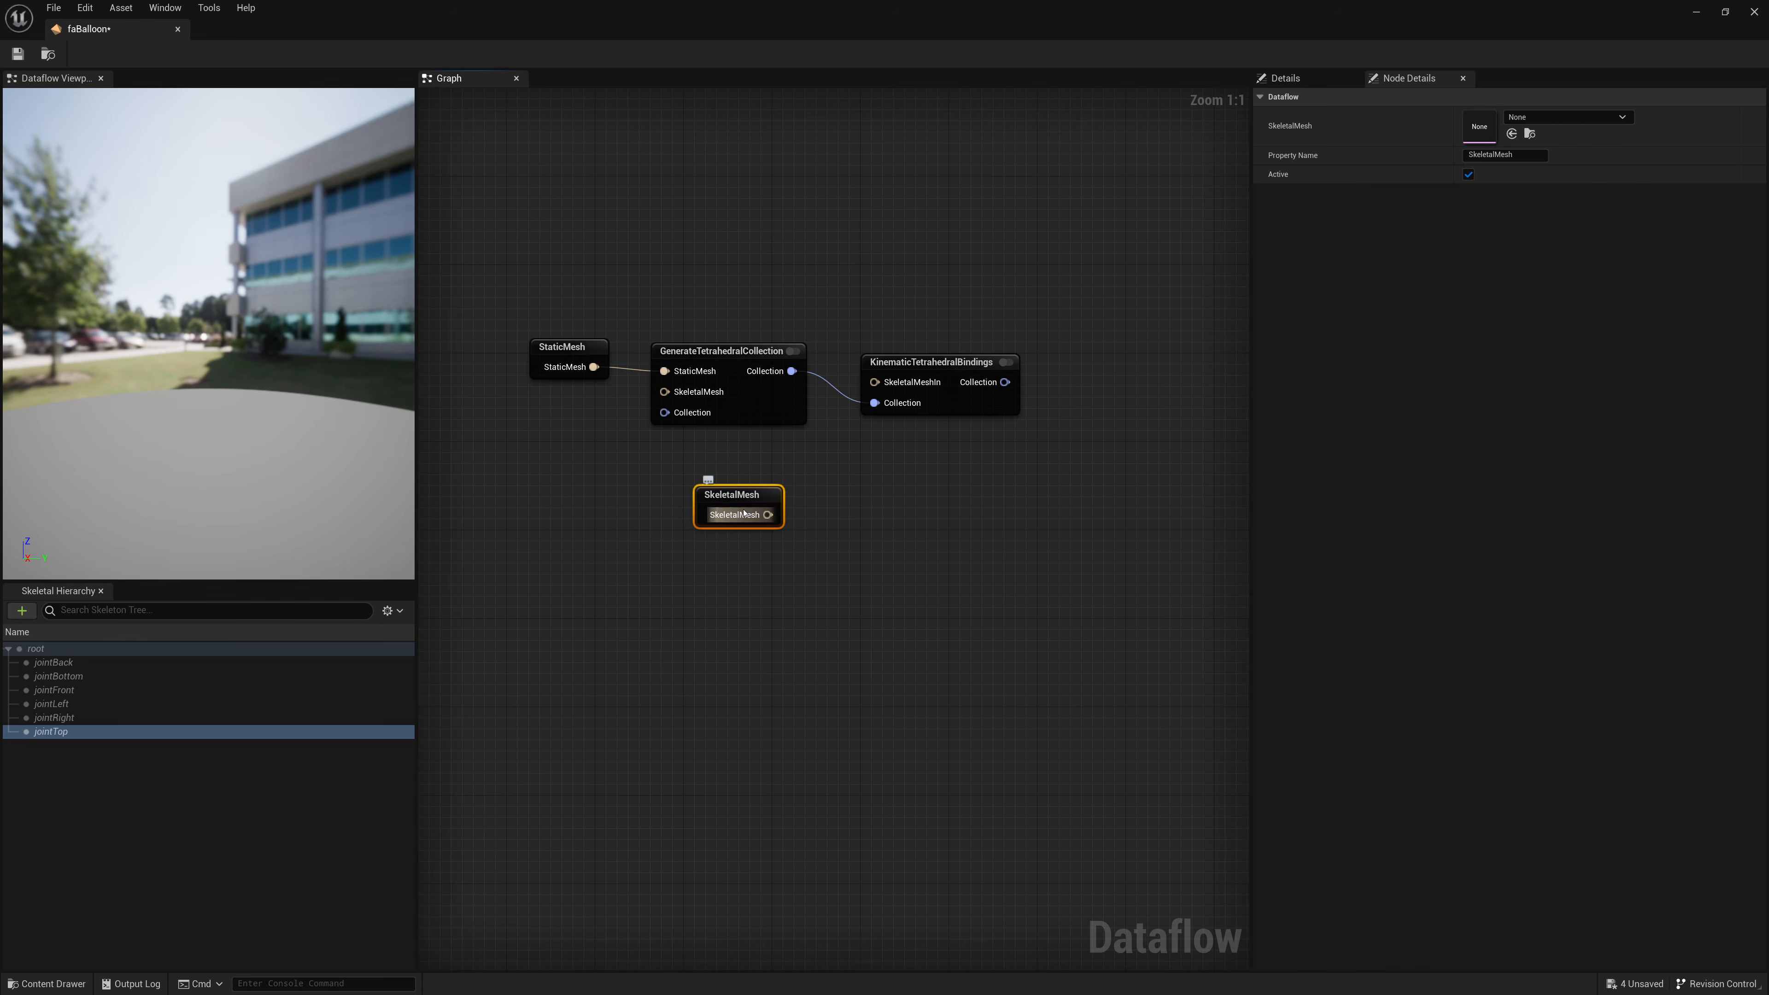
double_click(1112, 4)
drag(1029, 801, 1018, 219)
click(1077, 103)
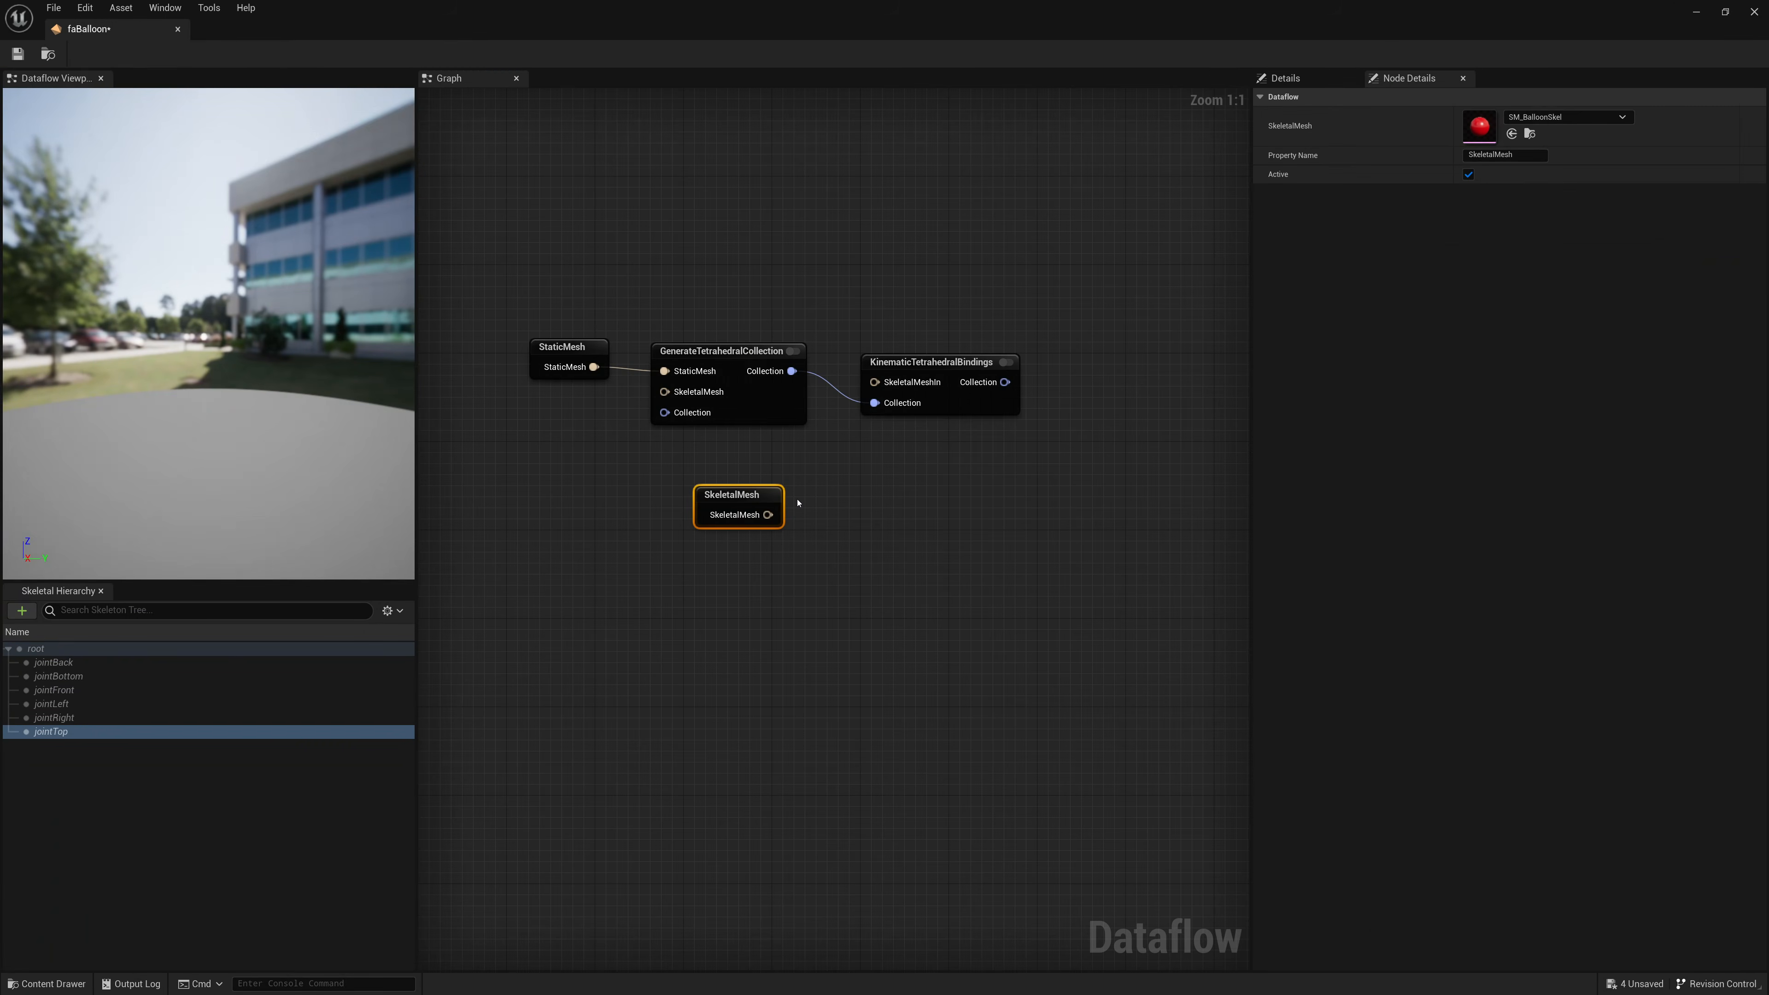
Step: Connect the SkeletalMesh node to KinematicTetrahedralBindings' SkeletalMeshIn input and place it closer beneath the tetrahedral collection node
drag(768, 514, 875, 381)
drag(731, 494, 761, 463)
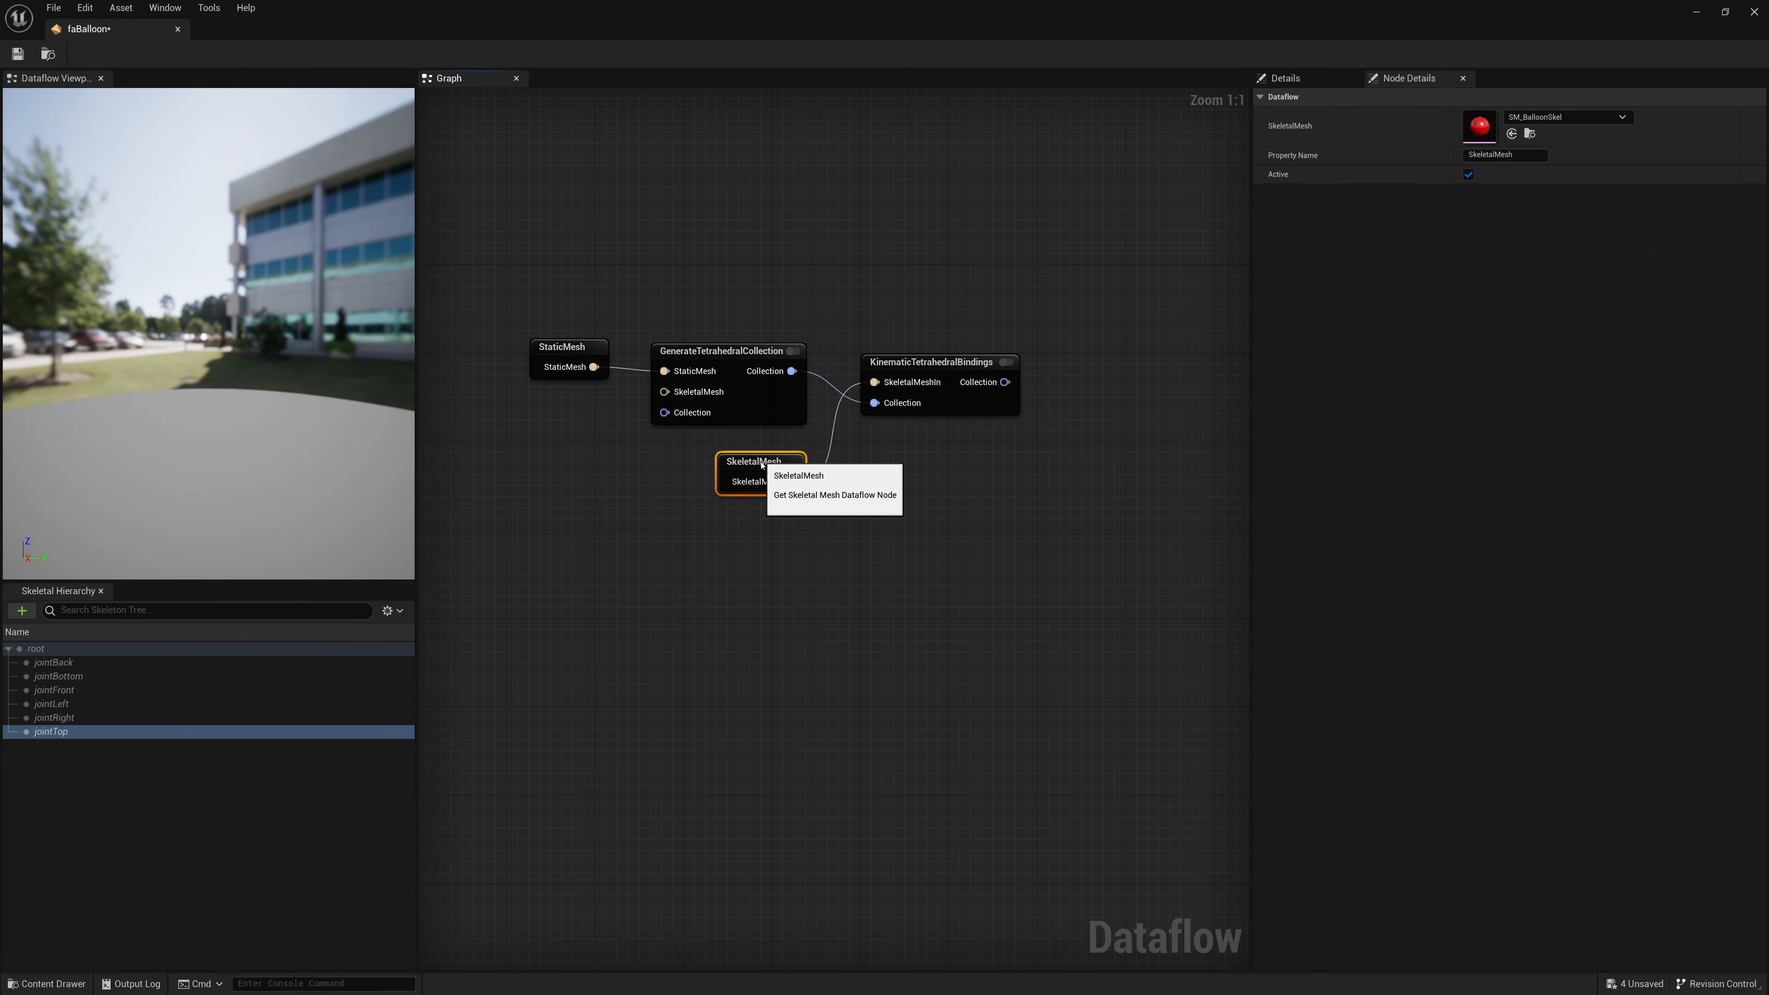
click(760, 463)
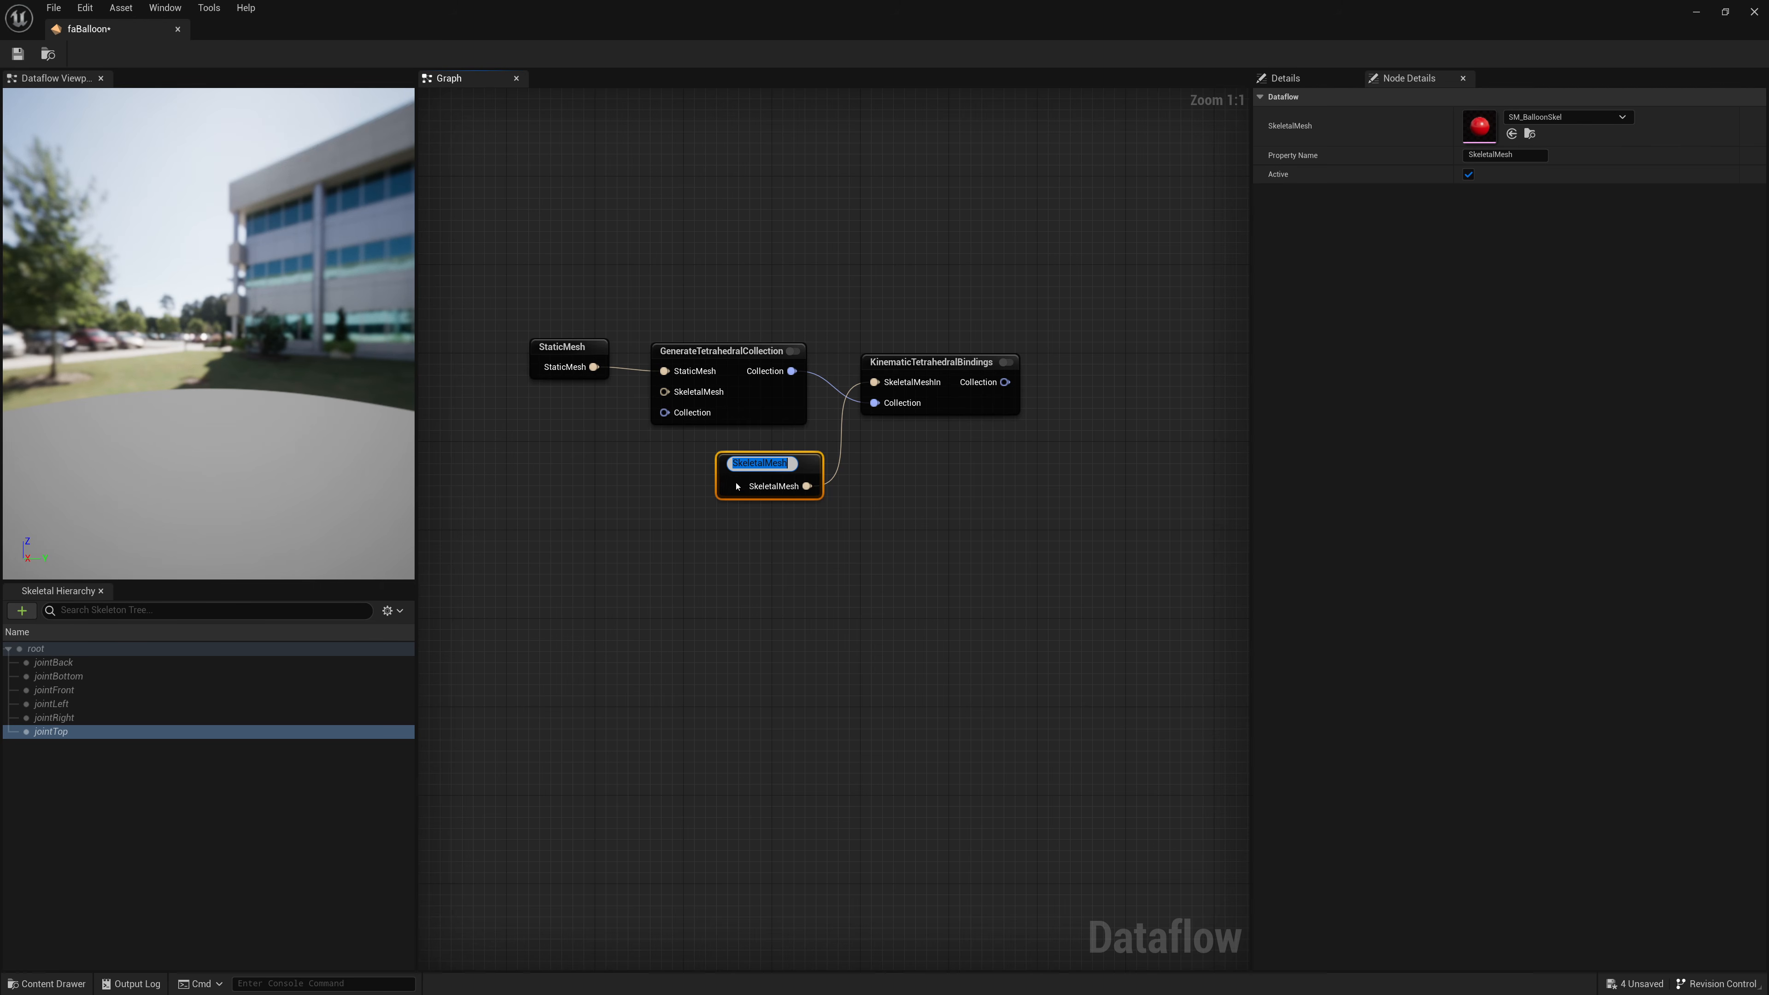
mouse_move(739, 361)
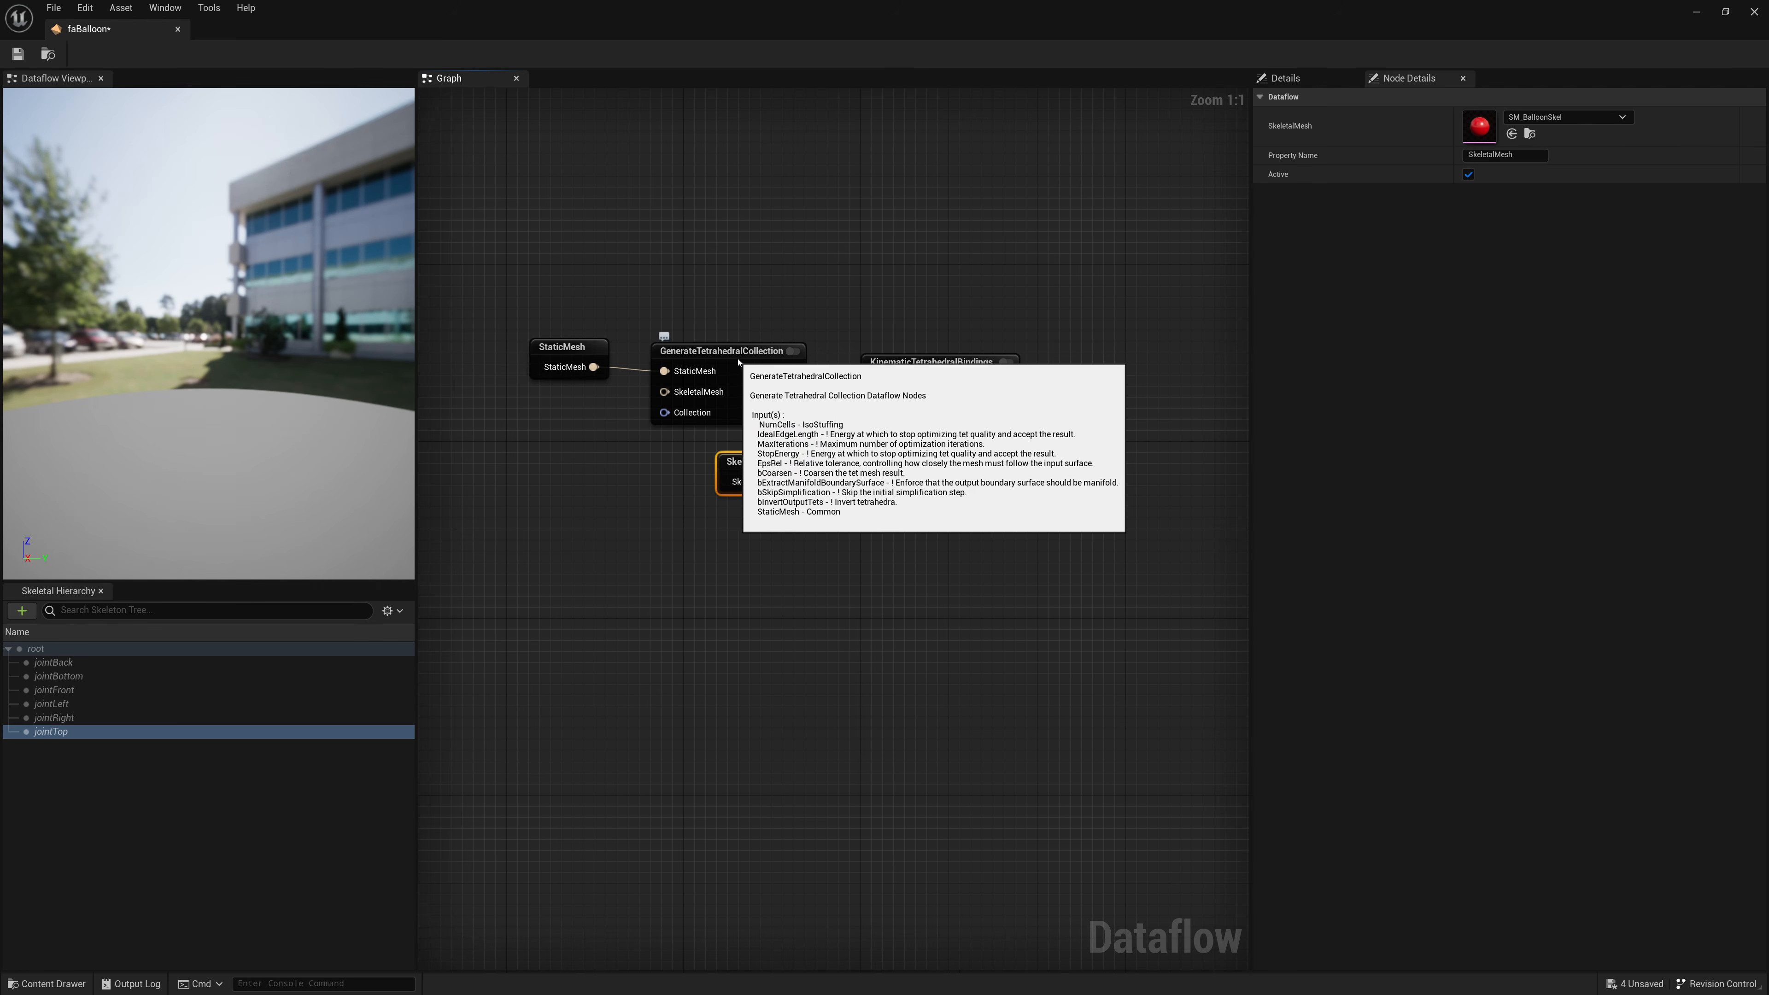
drag(739, 362, 734, 351)
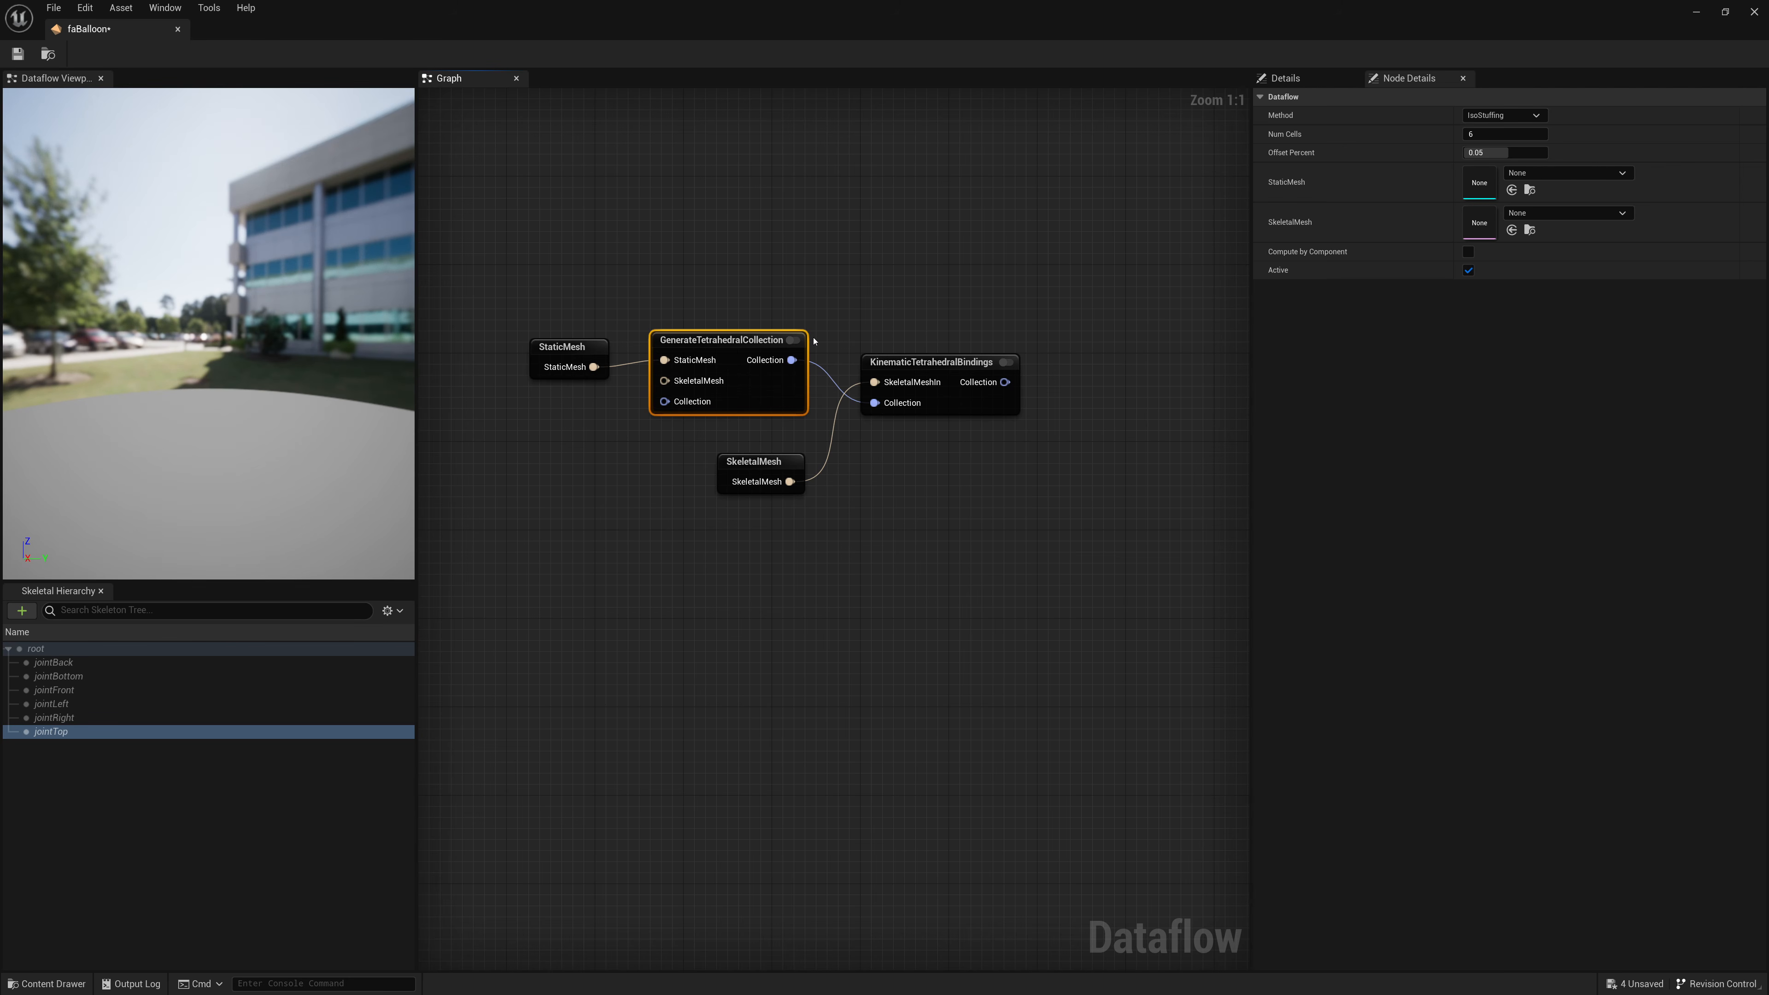
mouse_move(752, 346)
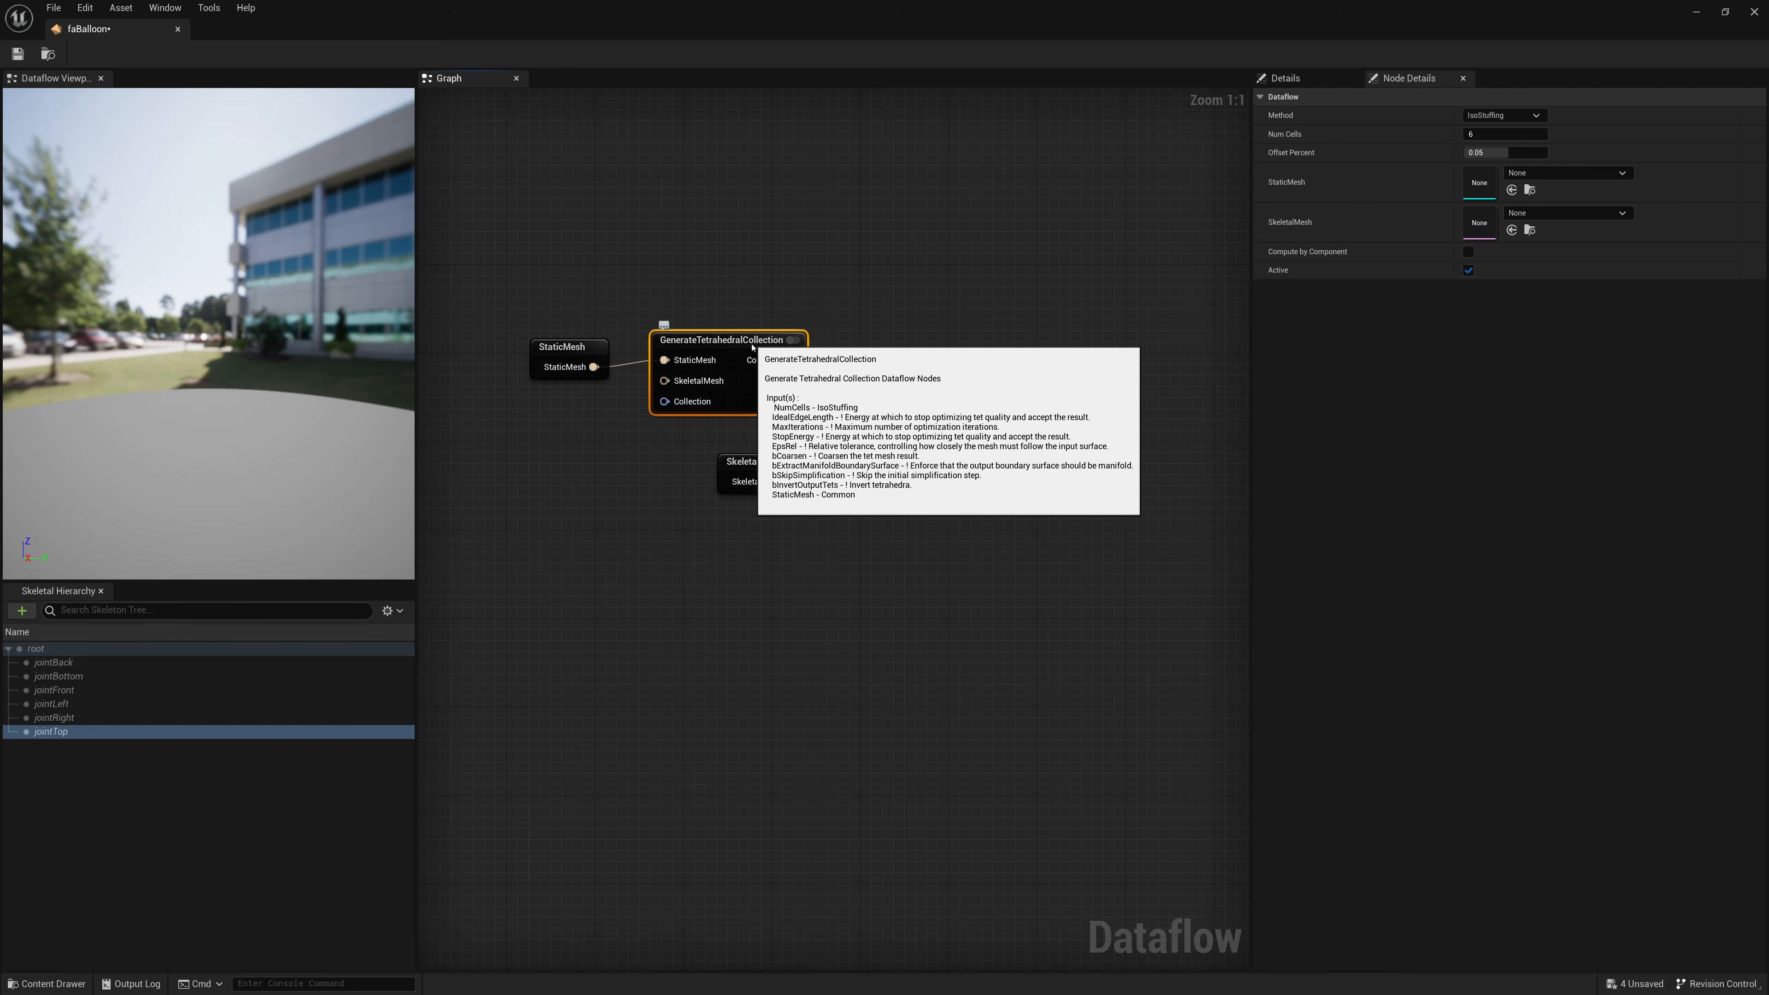
drag(752, 347, 759, 358)
click(936, 341)
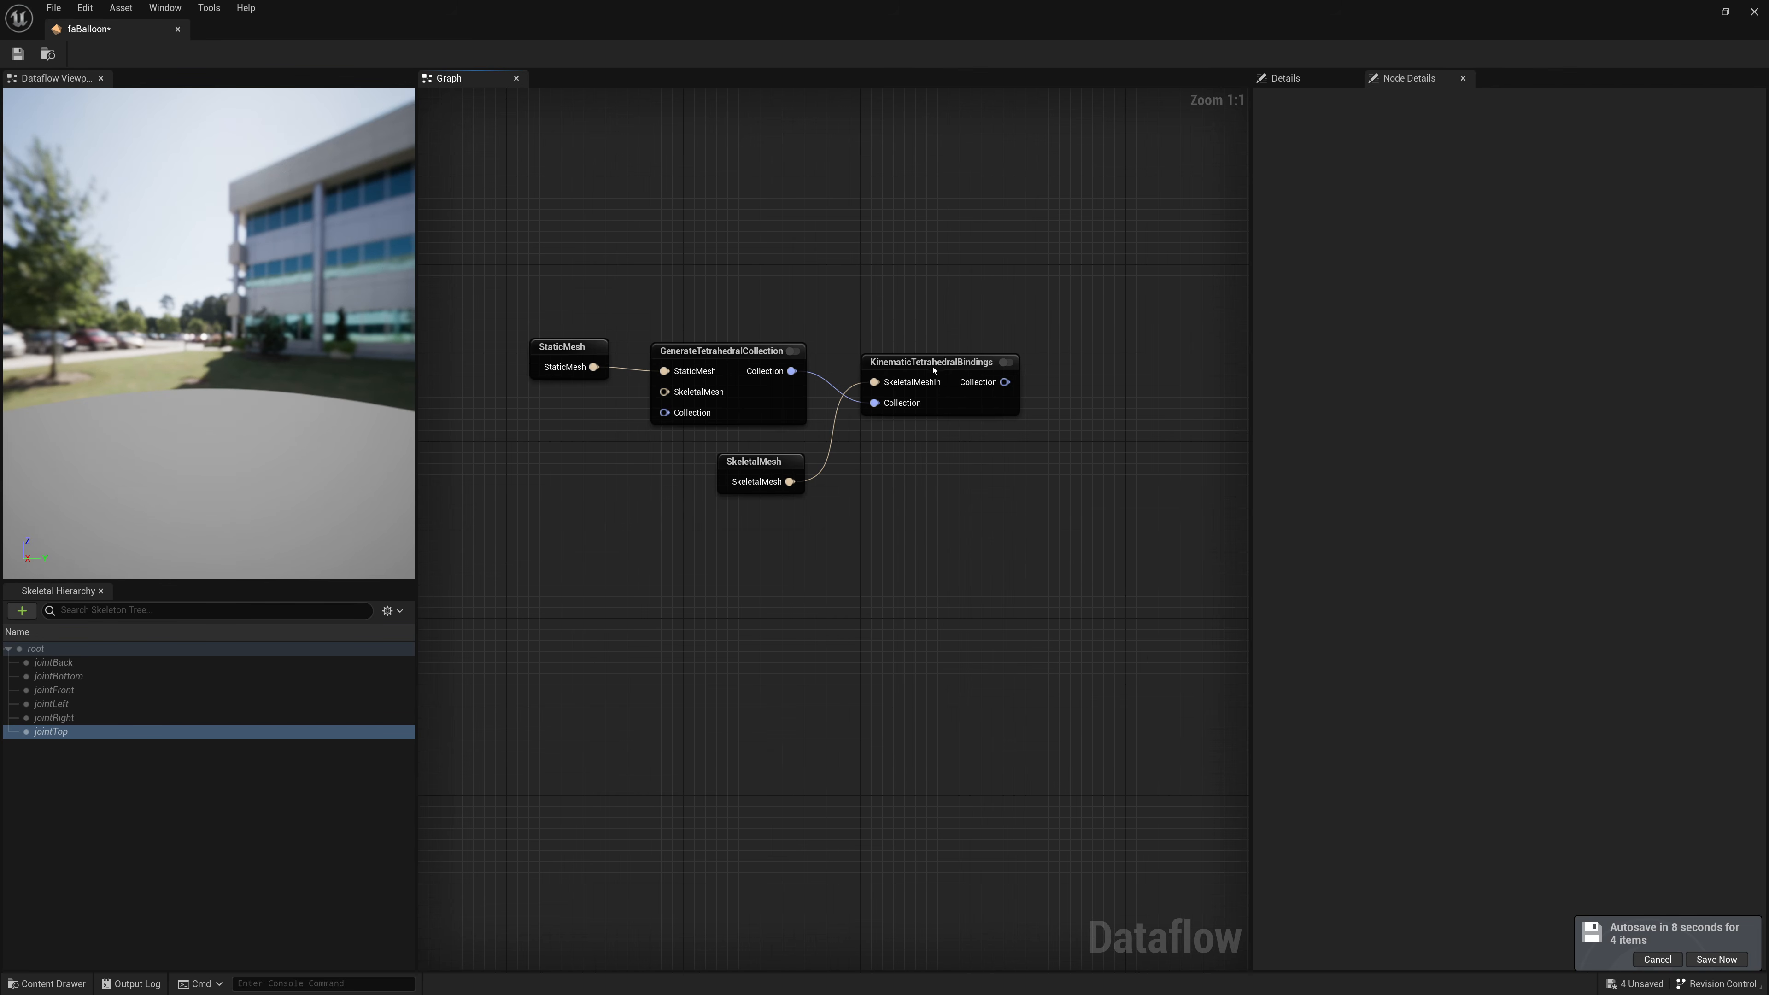
Step: Align the KinematicTetrahedralBindings node with GenerateTetrahedralCollection and turn off its Active option
drag(933, 362, 922, 352)
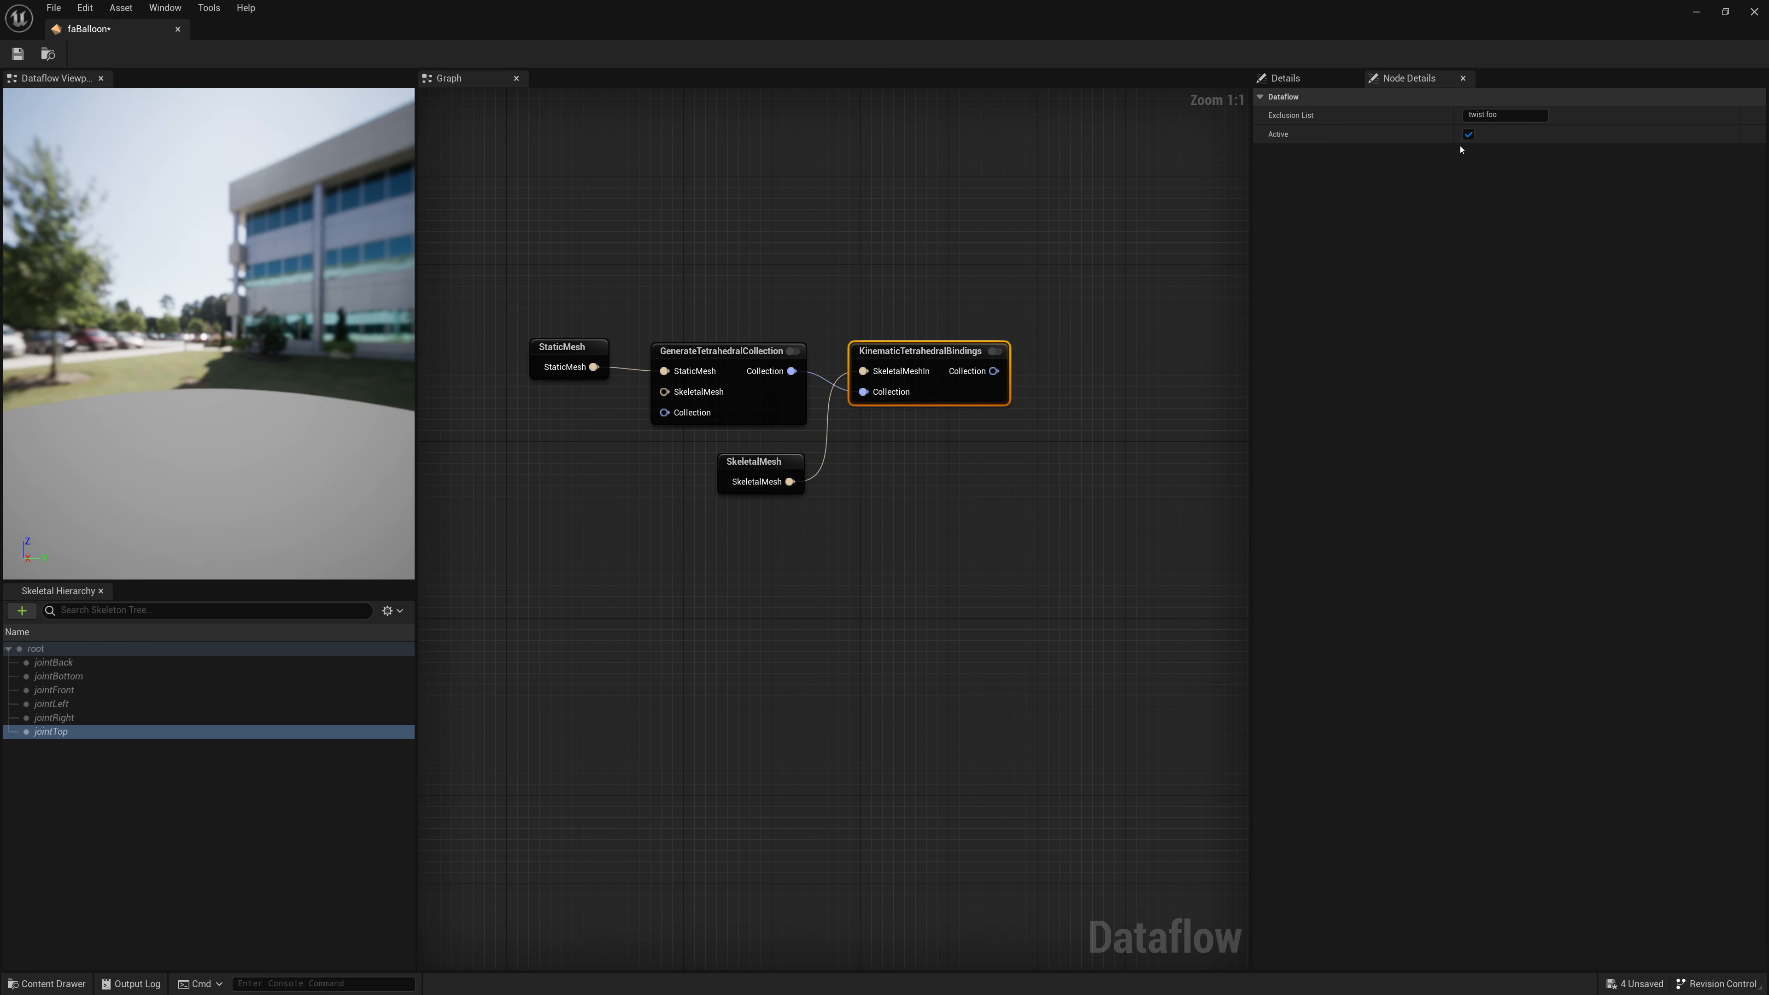
click(1469, 135)
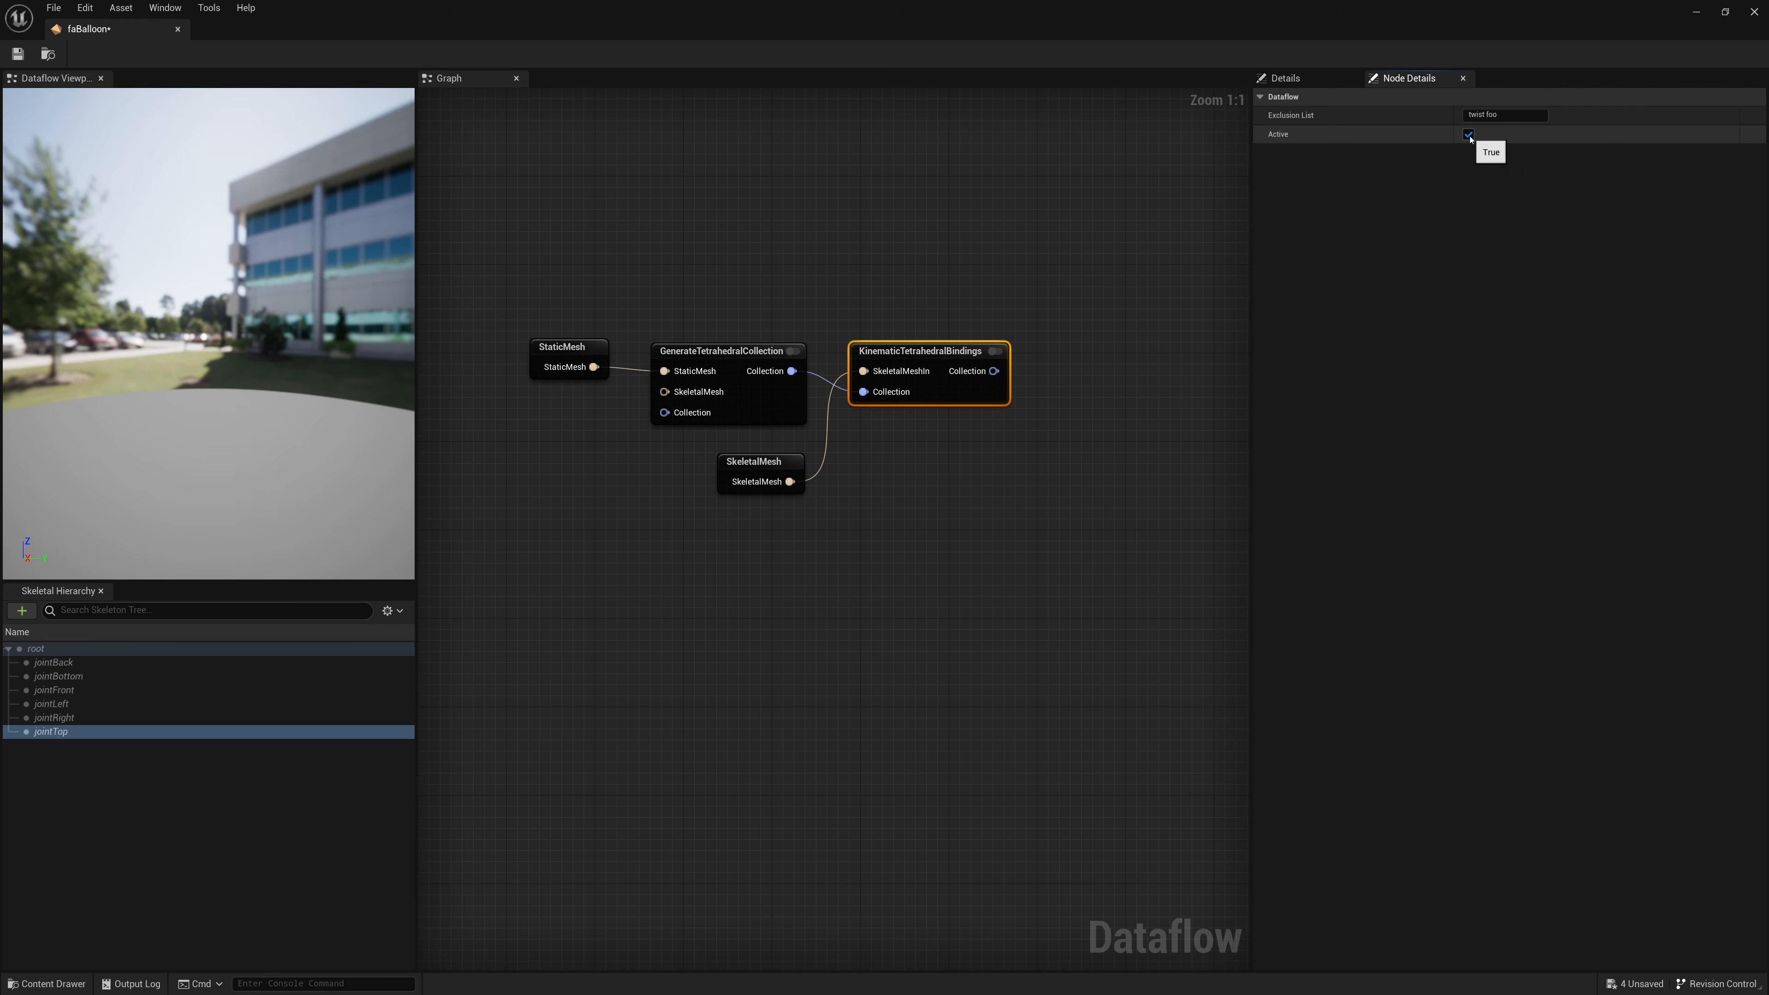
click(1470, 136)
click(1505, 115)
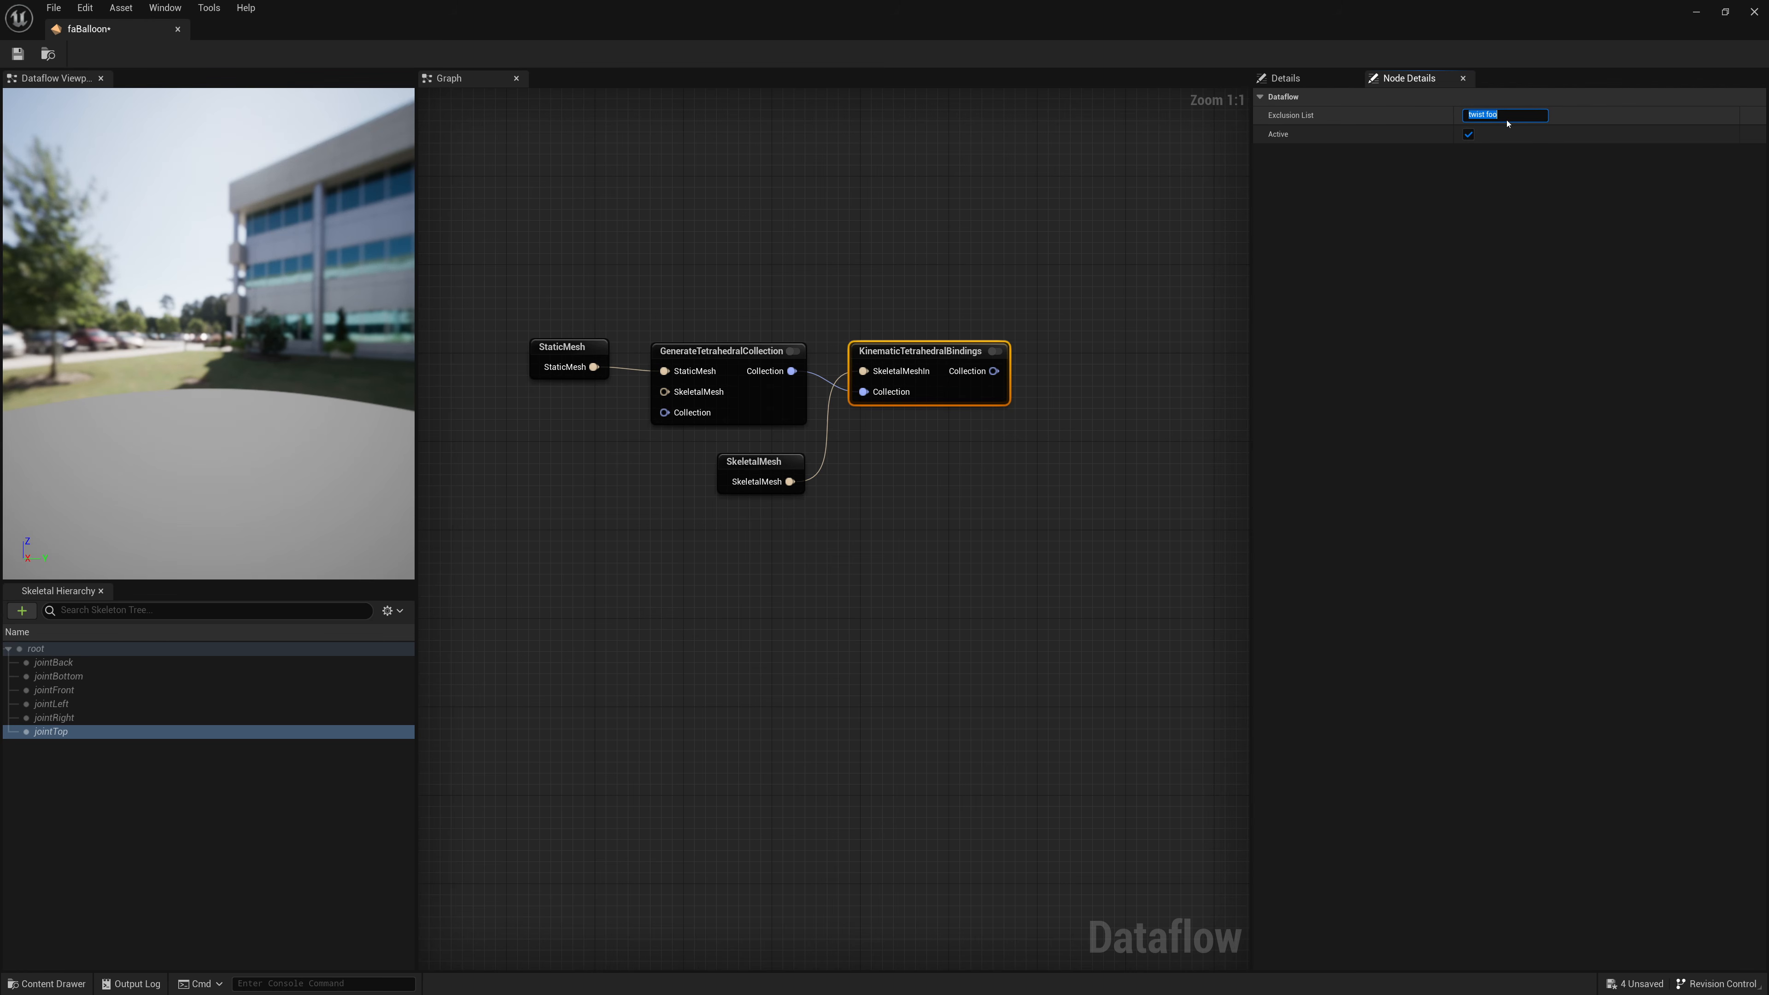
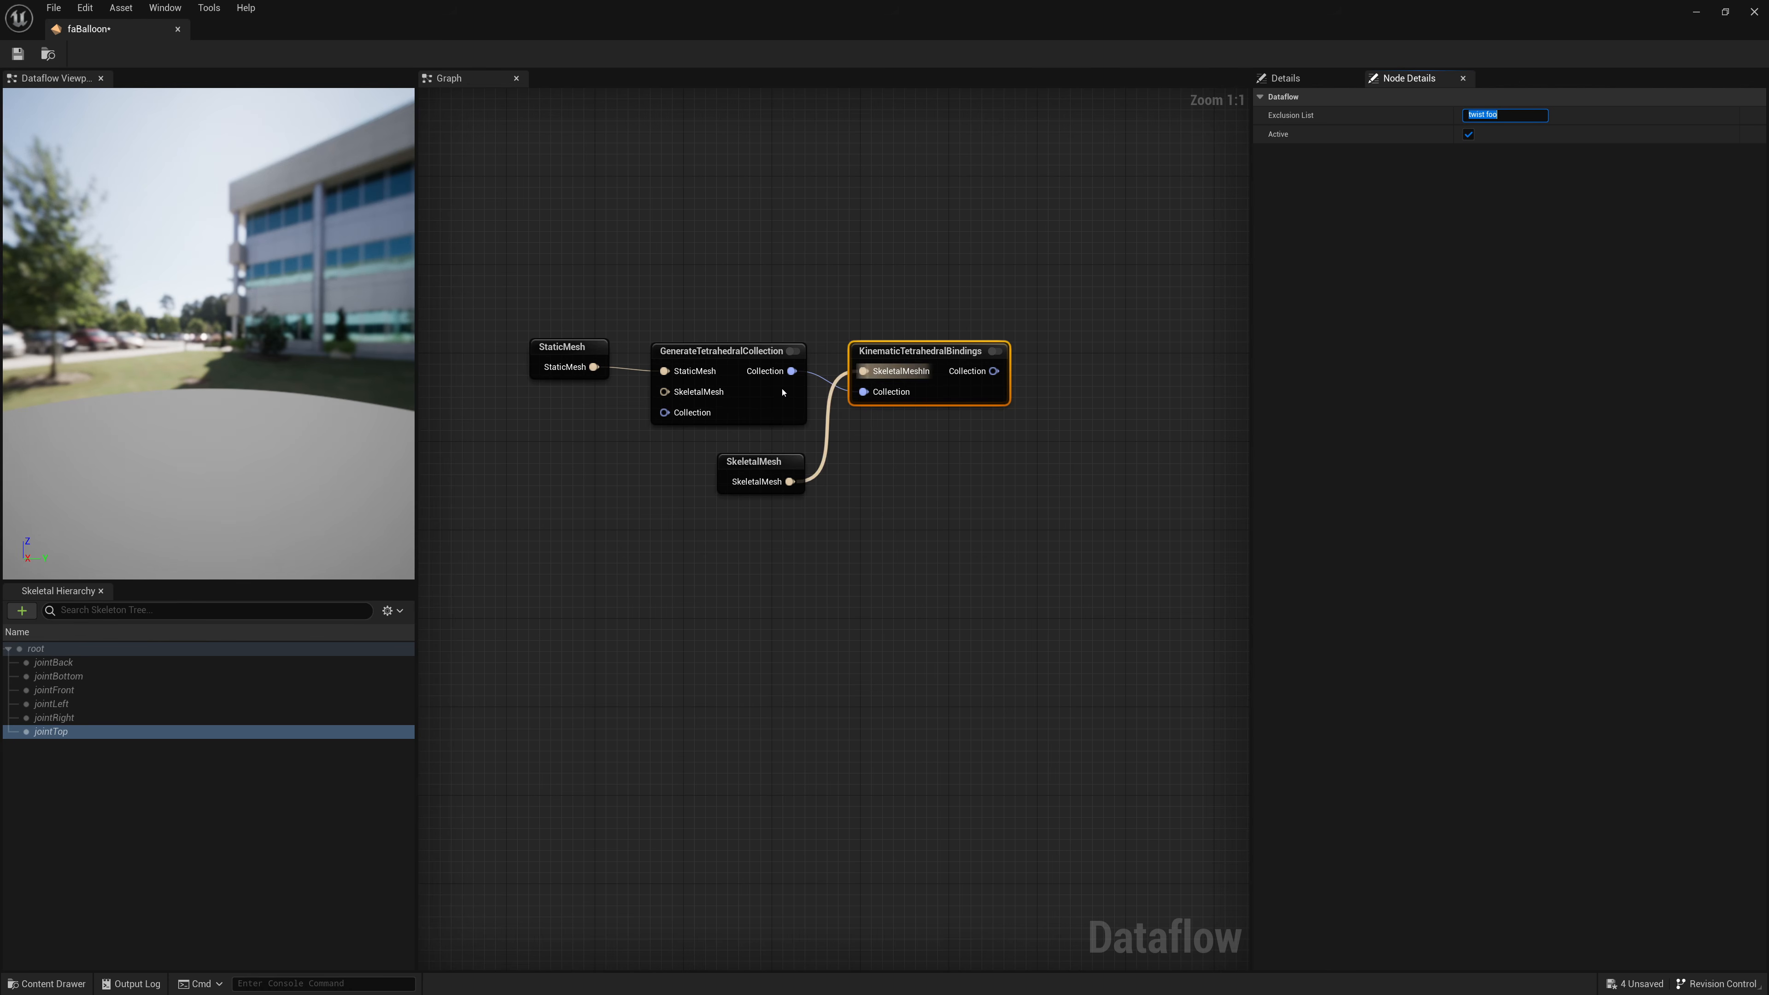
click(1469, 134)
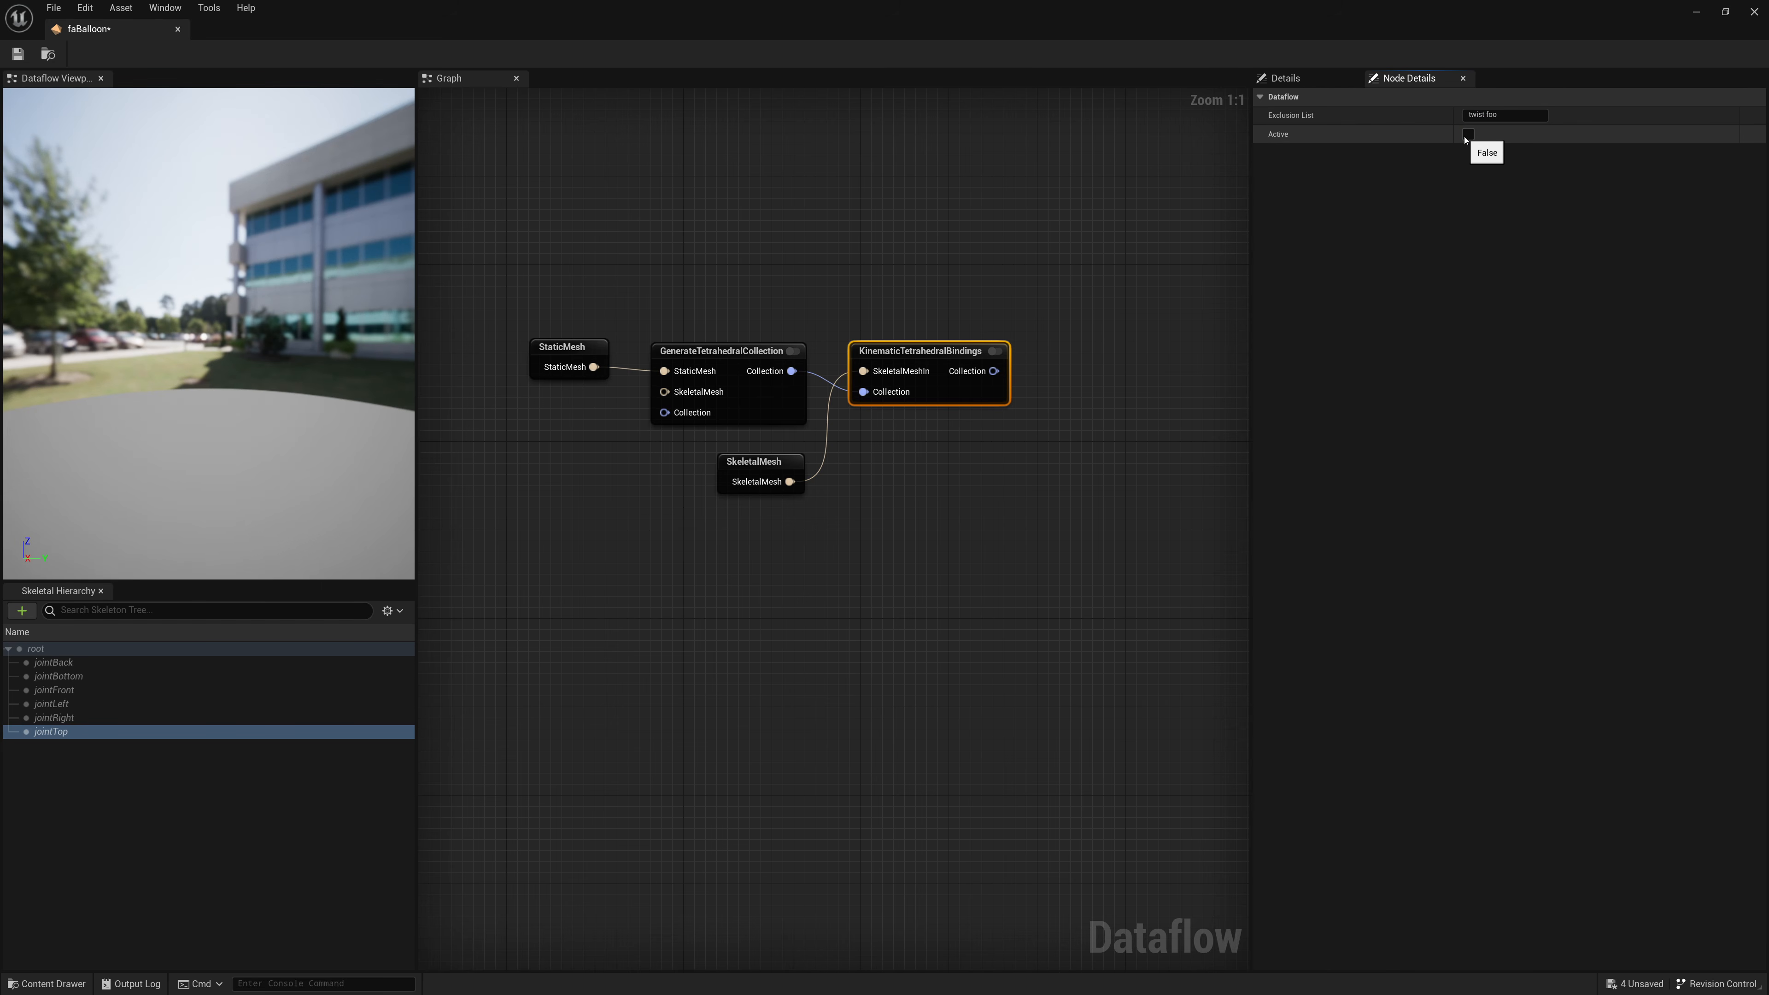
Step: Add a GenerateSurfaceBindings node, feeding its Collection from KinematicTetrahedralBindings and its SkeletalMeshIn from the SkeletalMesh node
right_drag(1058, 313, 854, 368)
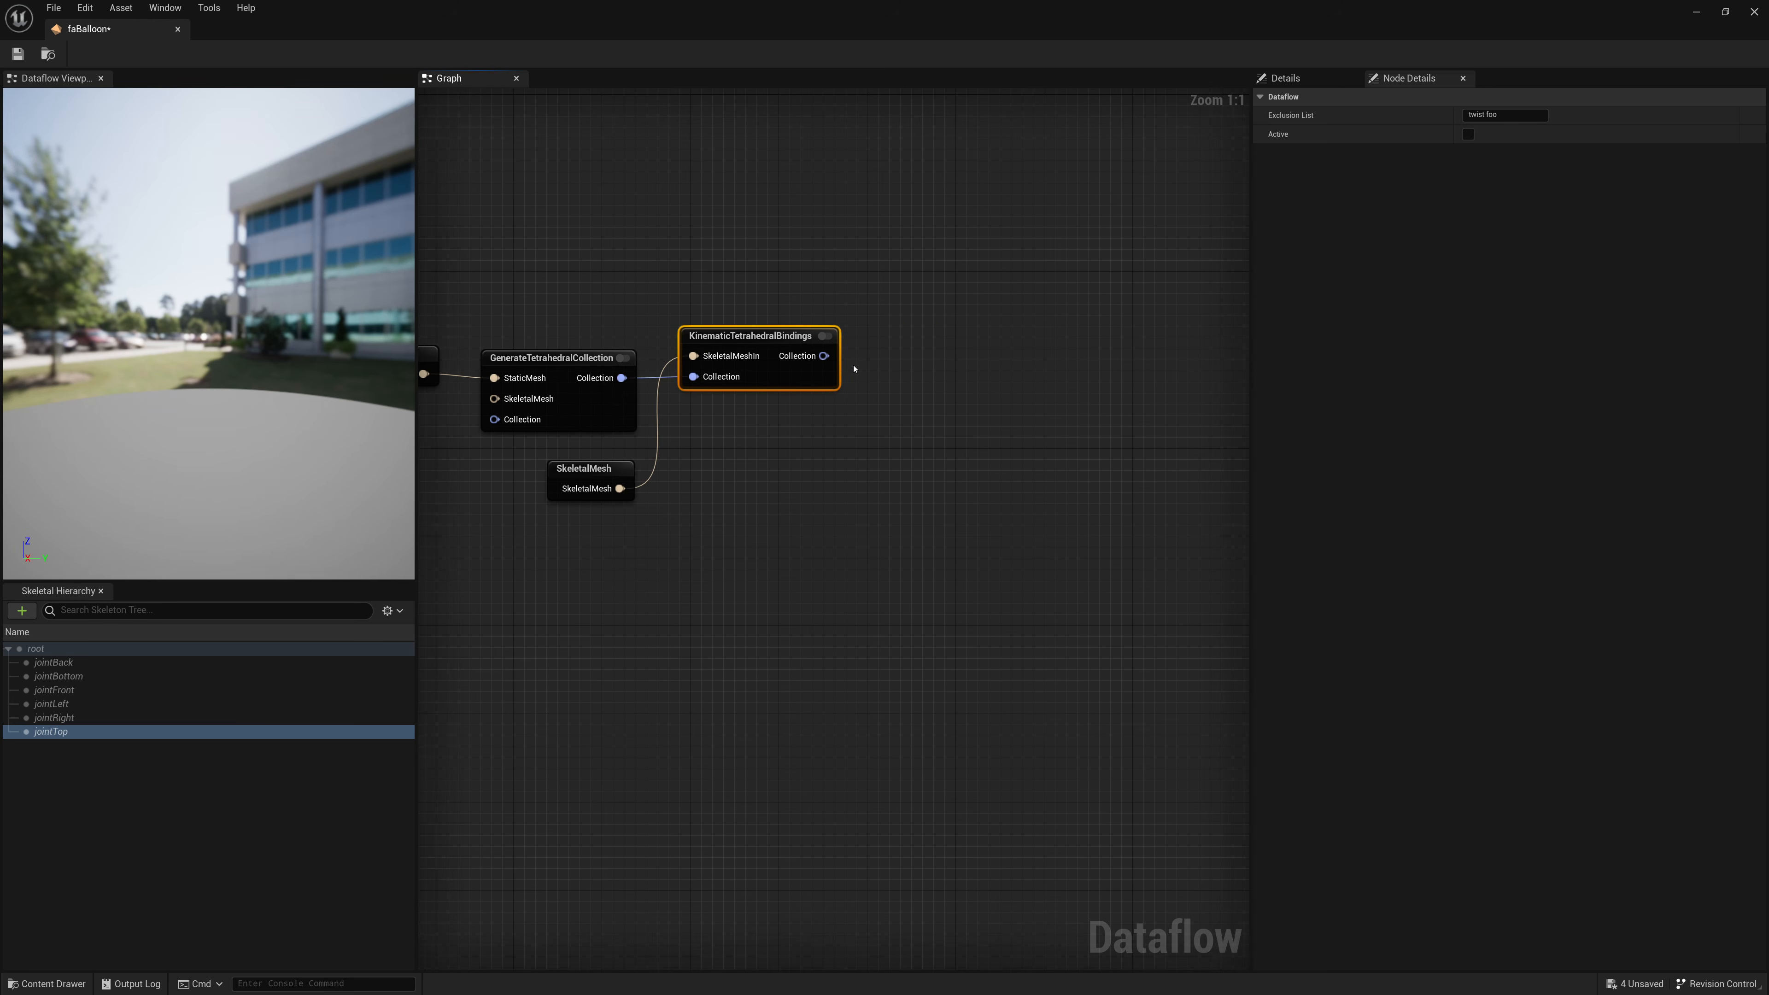
right_click(918, 359)
text(Genera)
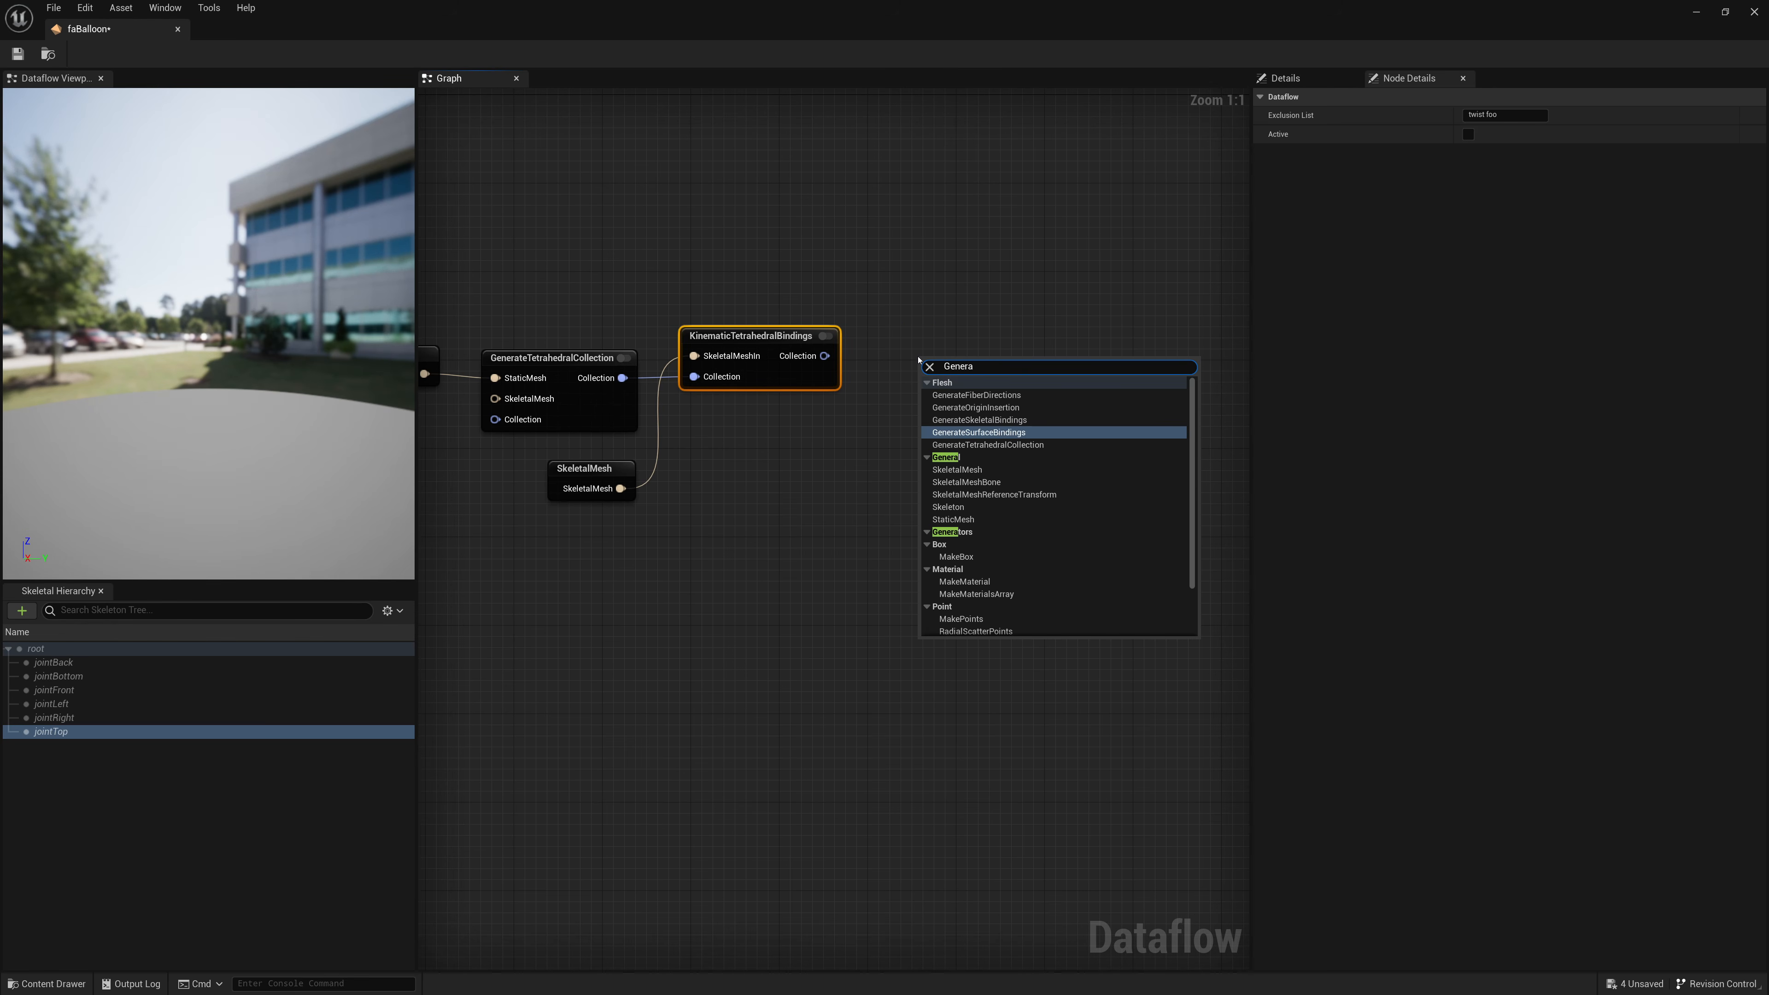
key(Return)
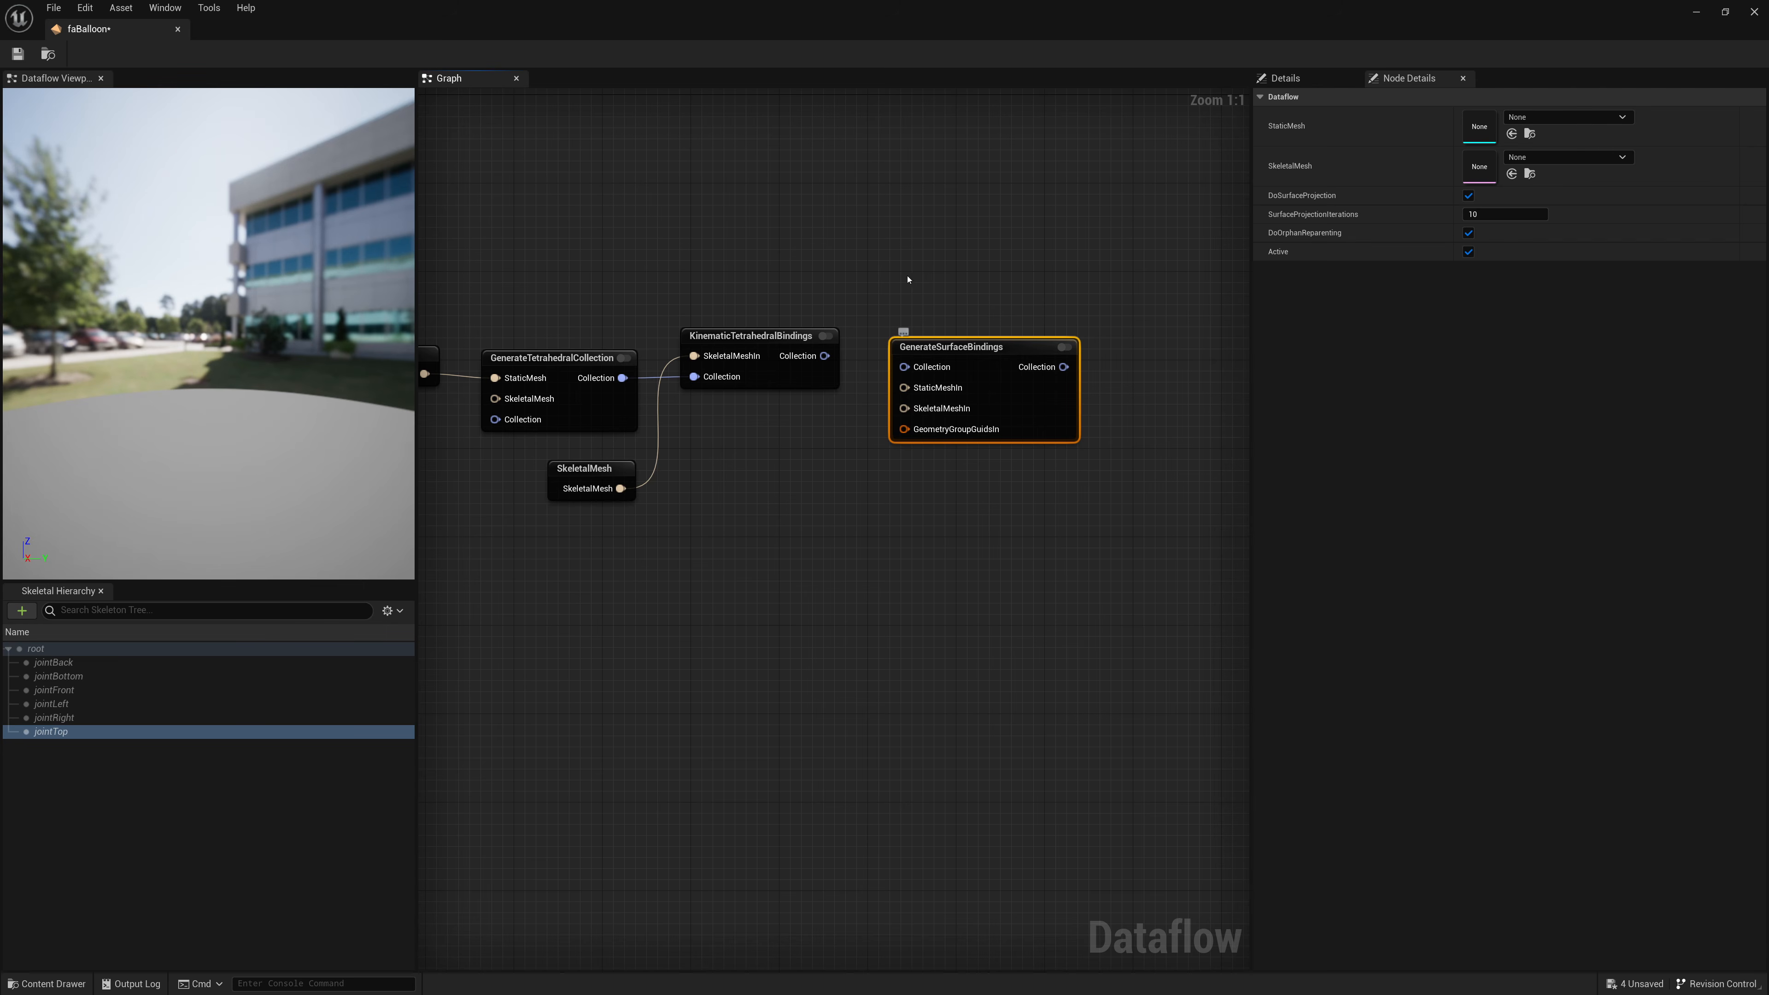
drag(933, 352, 621, 489)
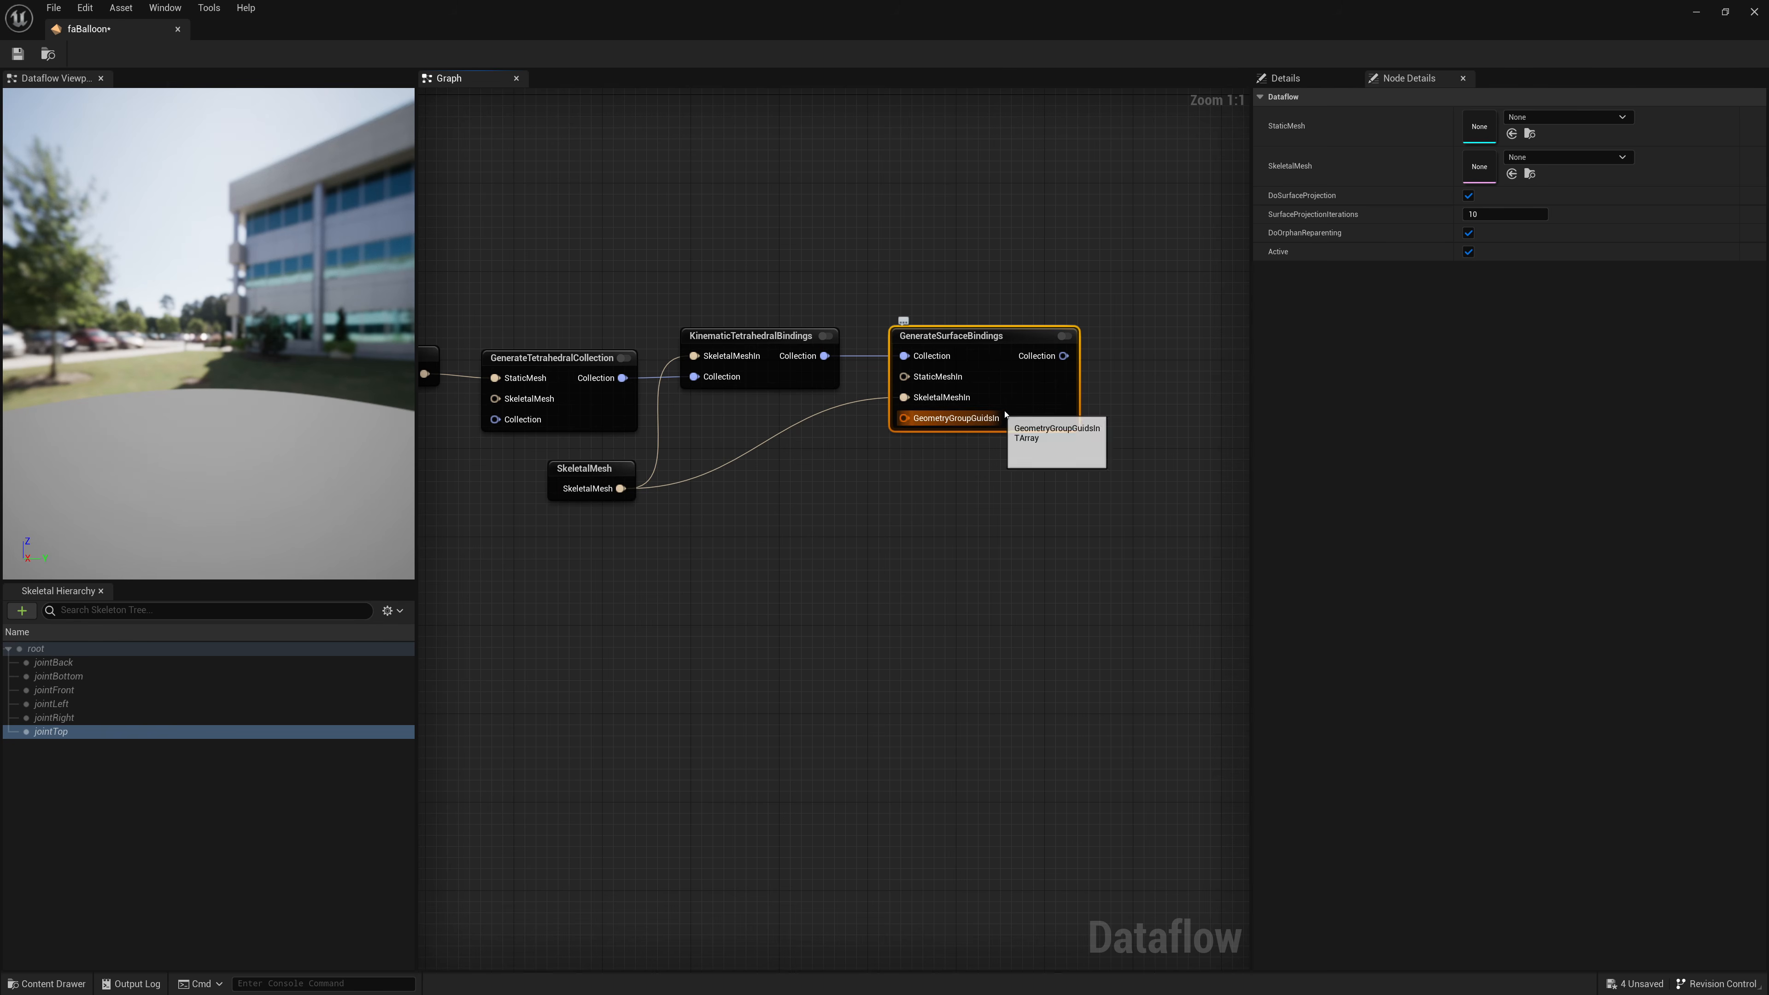
drag(1182, 3, 662, 174)
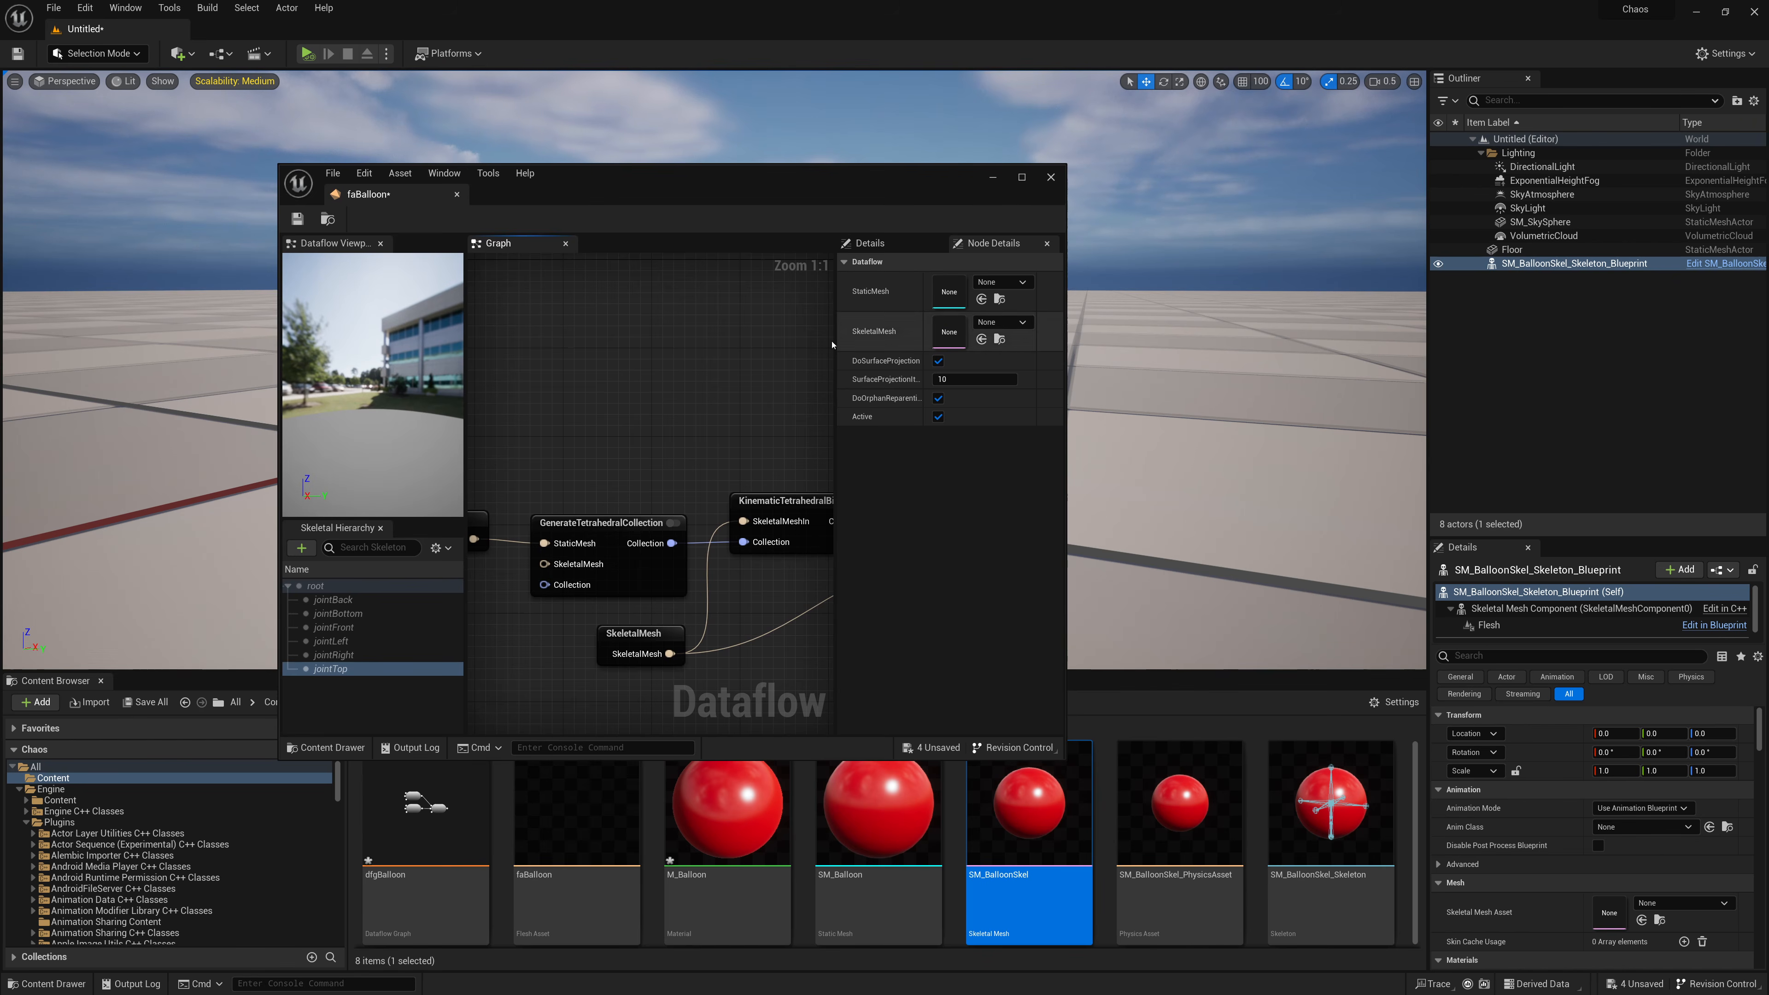
click(1022, 177)
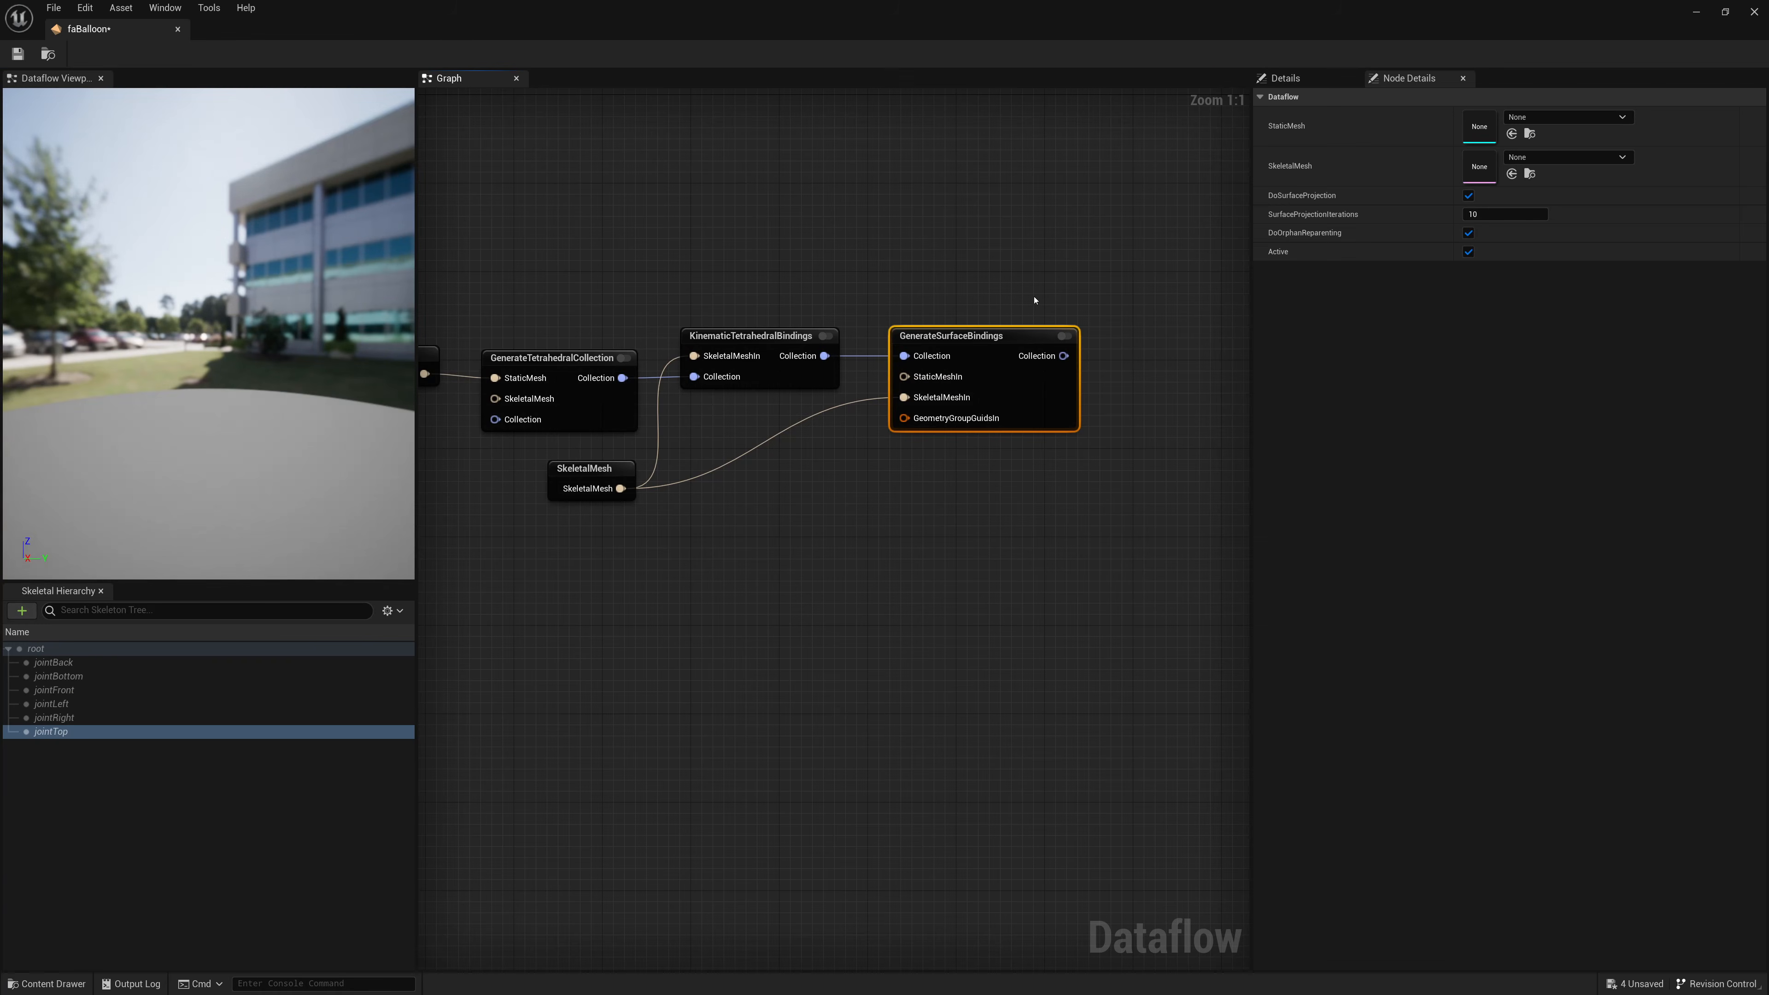
Step: Add a SetFleshDefaultProperties node after GenerateSurfaceBindings and connect the Collection output to its Collection input
right_drag(1035, 297, 846, 341)
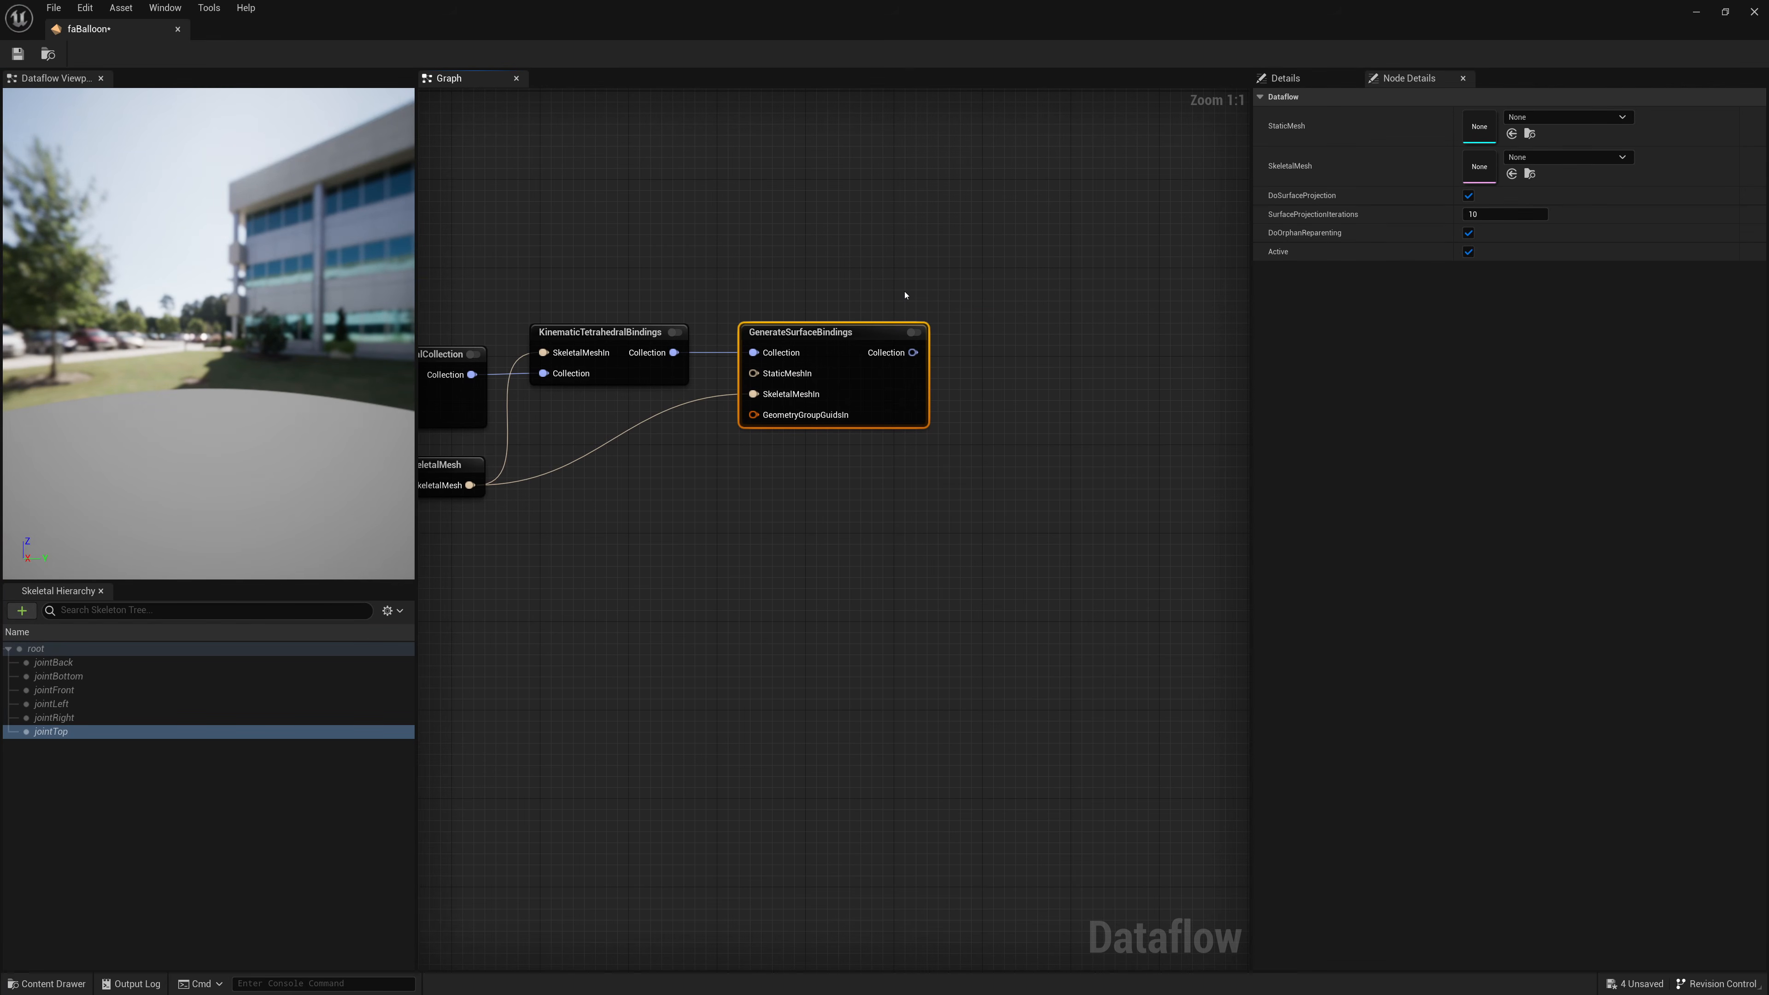
right_drag(908, 292, 825, 281)
right_click(917, 349)
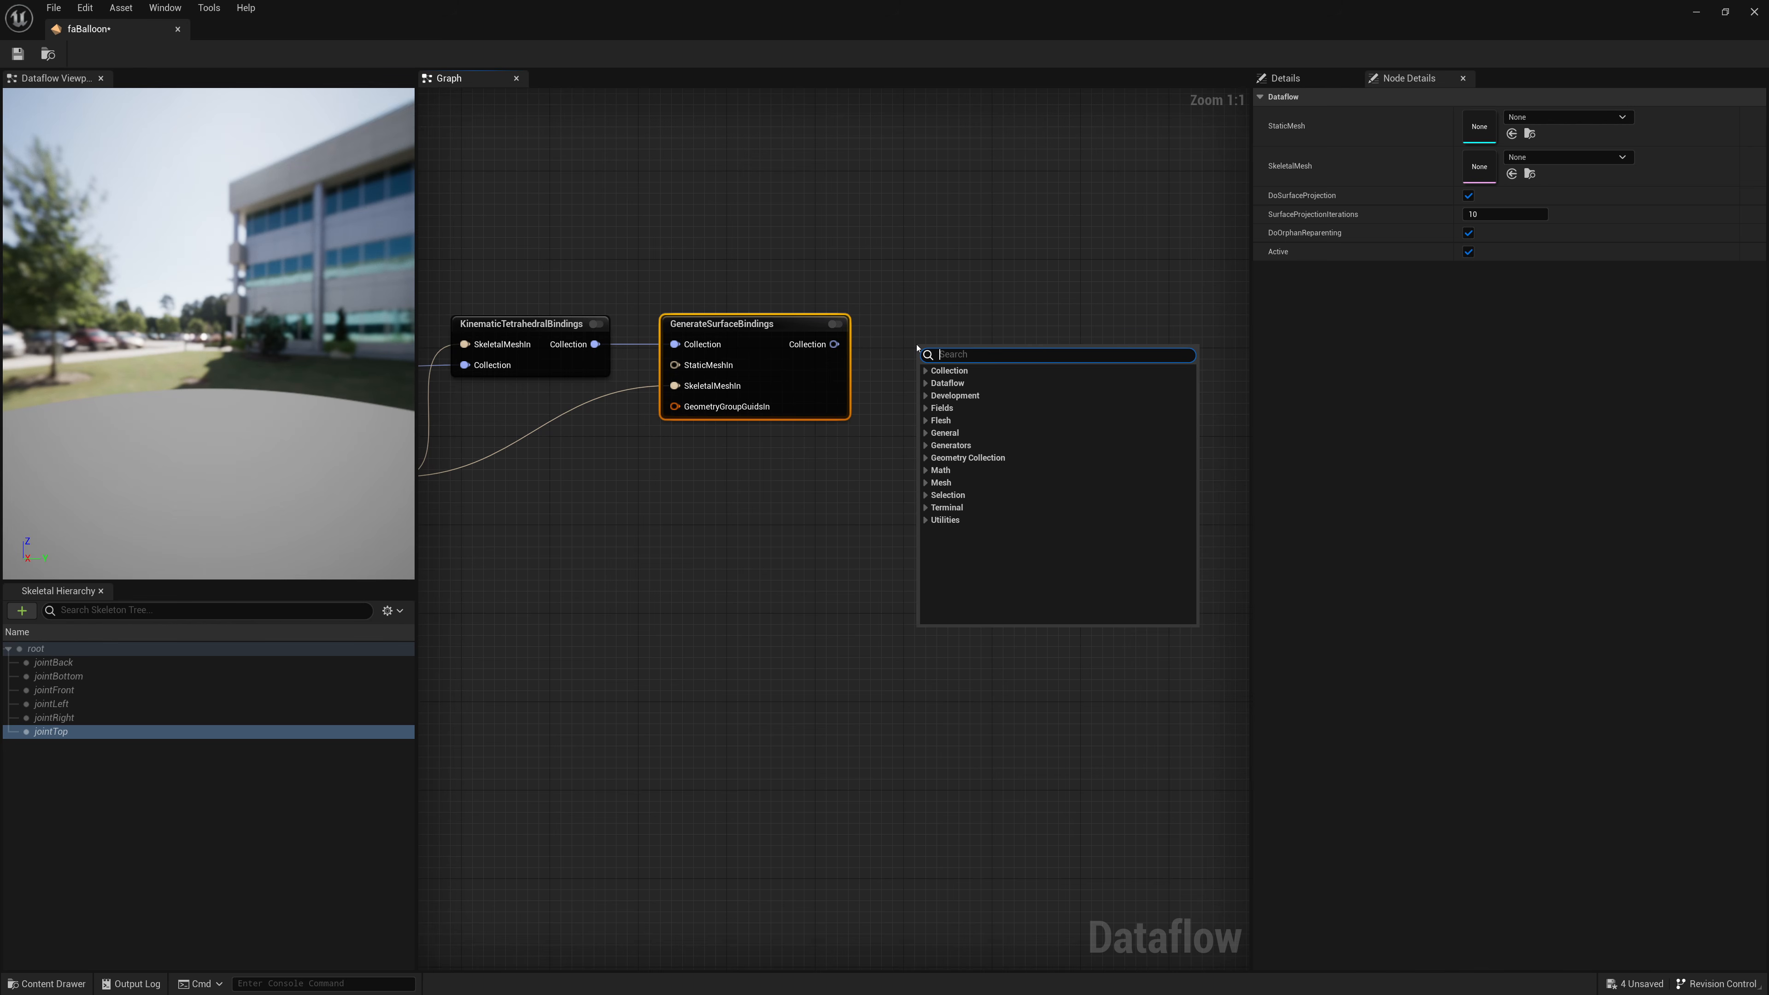
text(set flesh)
key(Return)
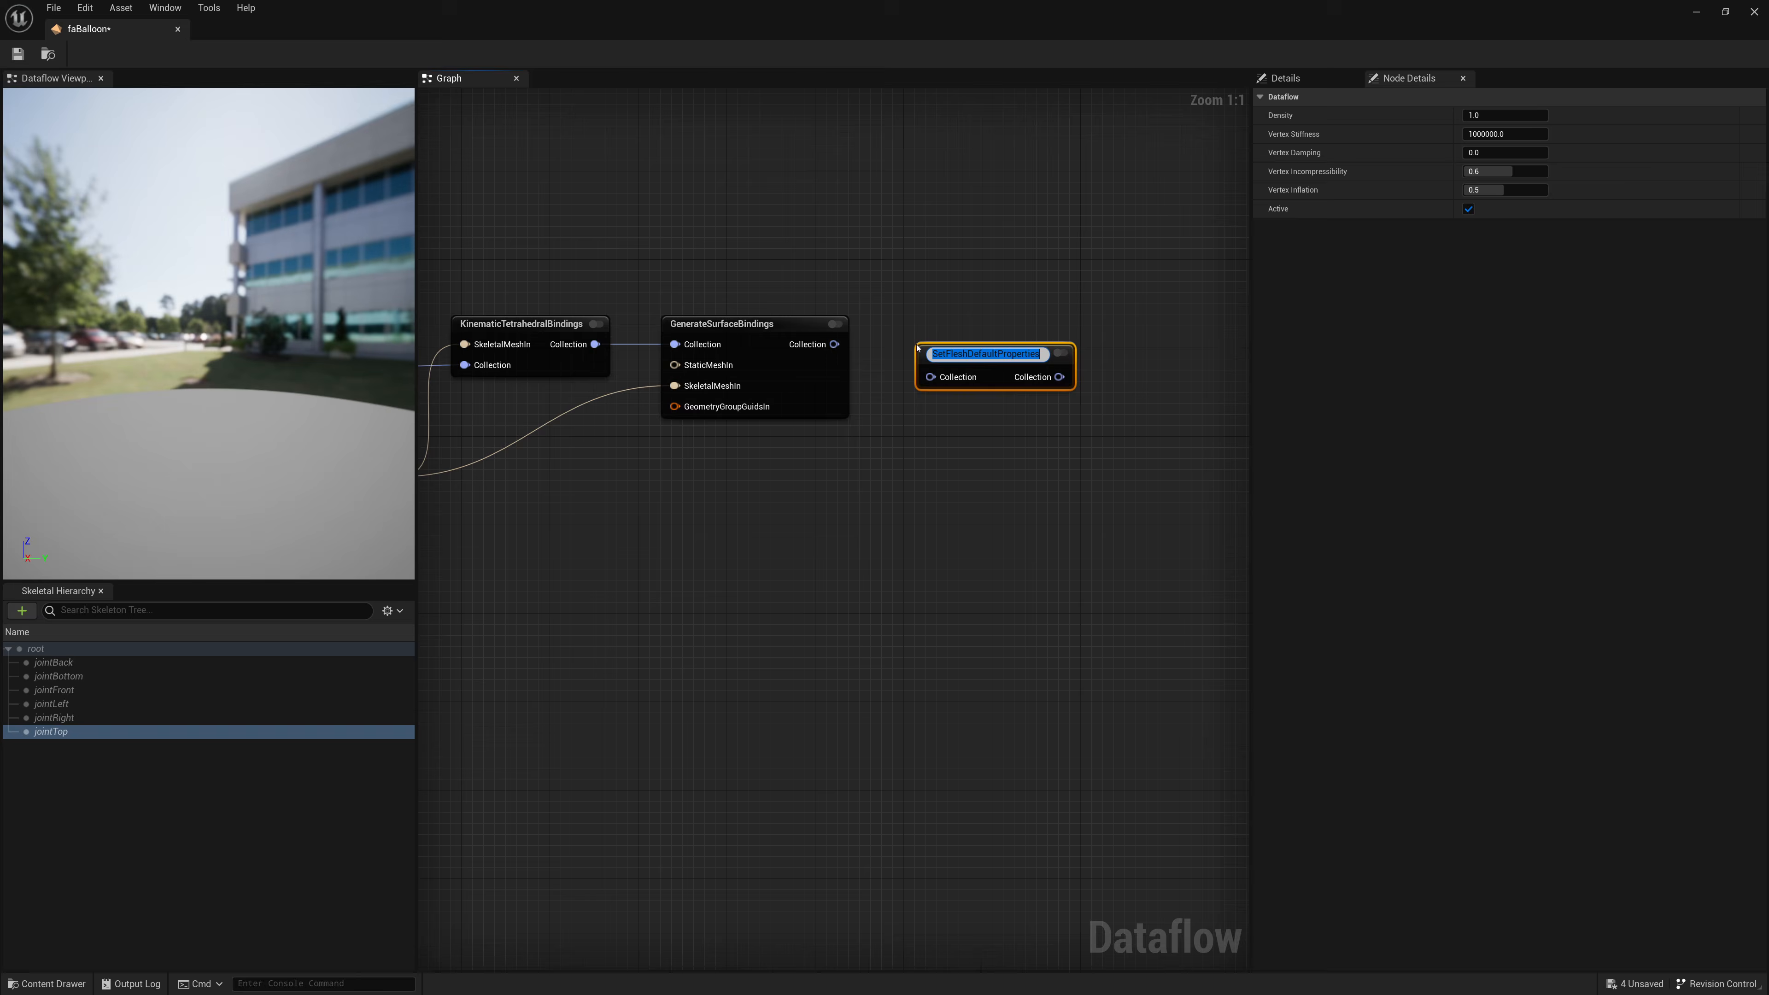
click(908, 298)
mouse_move(940, 359)
mouse_down()
mouse_move(938, 330)
mouse_move(924, 343)
mouse_up()
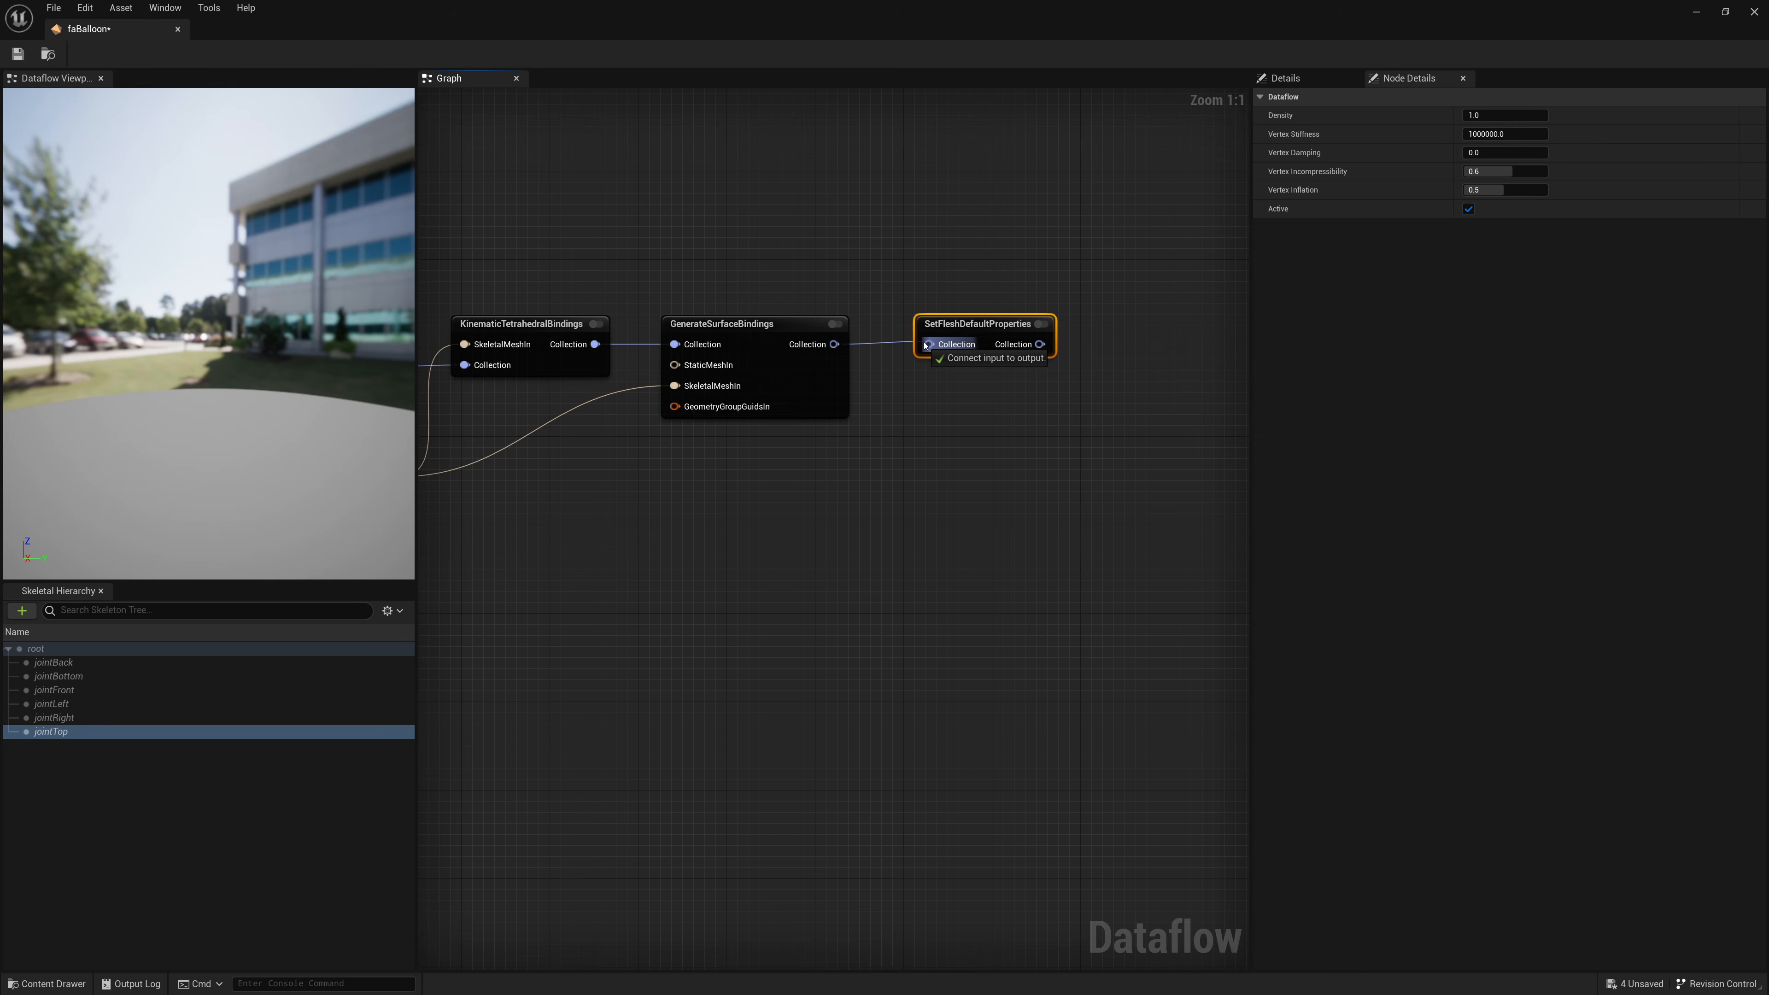
Step: Set the flesh defaults to density 0.01, vertex stiffness 8000, damping 0.1 and incompressibility 0.75, and move the node closer to GenerateSurfaceBindings
click(1497, 116)
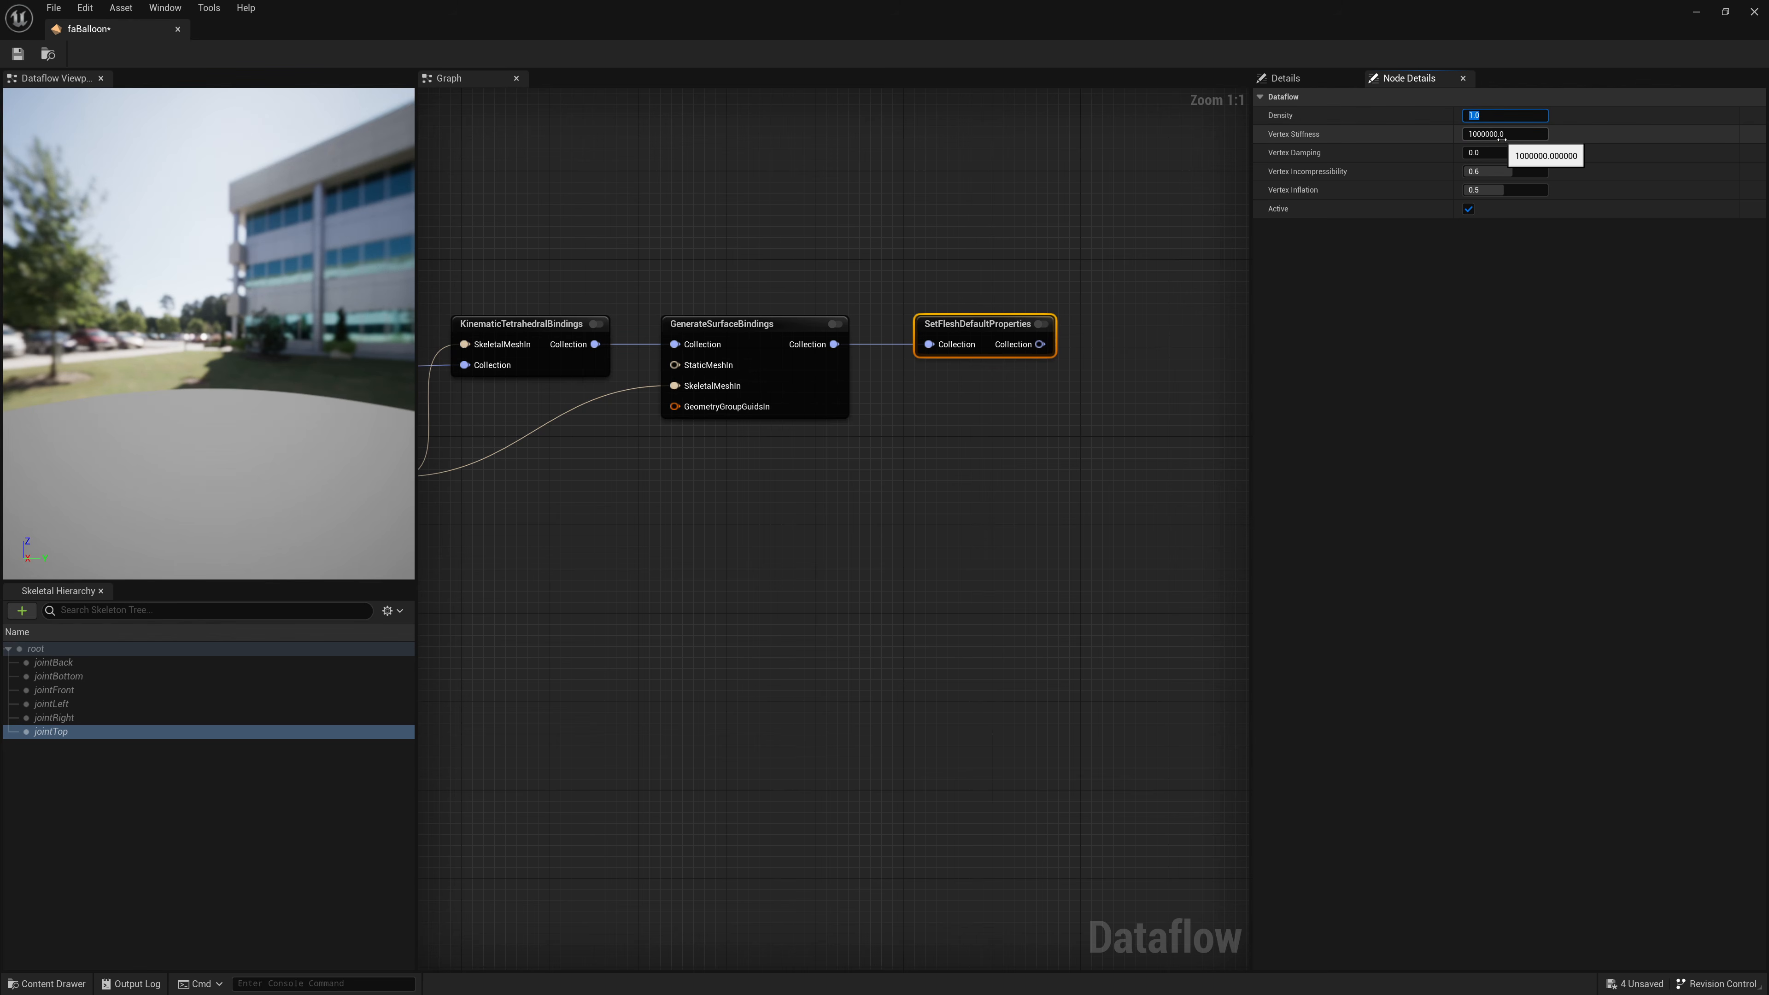
text(0.01)
key(Tab)
text(8000)
key(Tab)
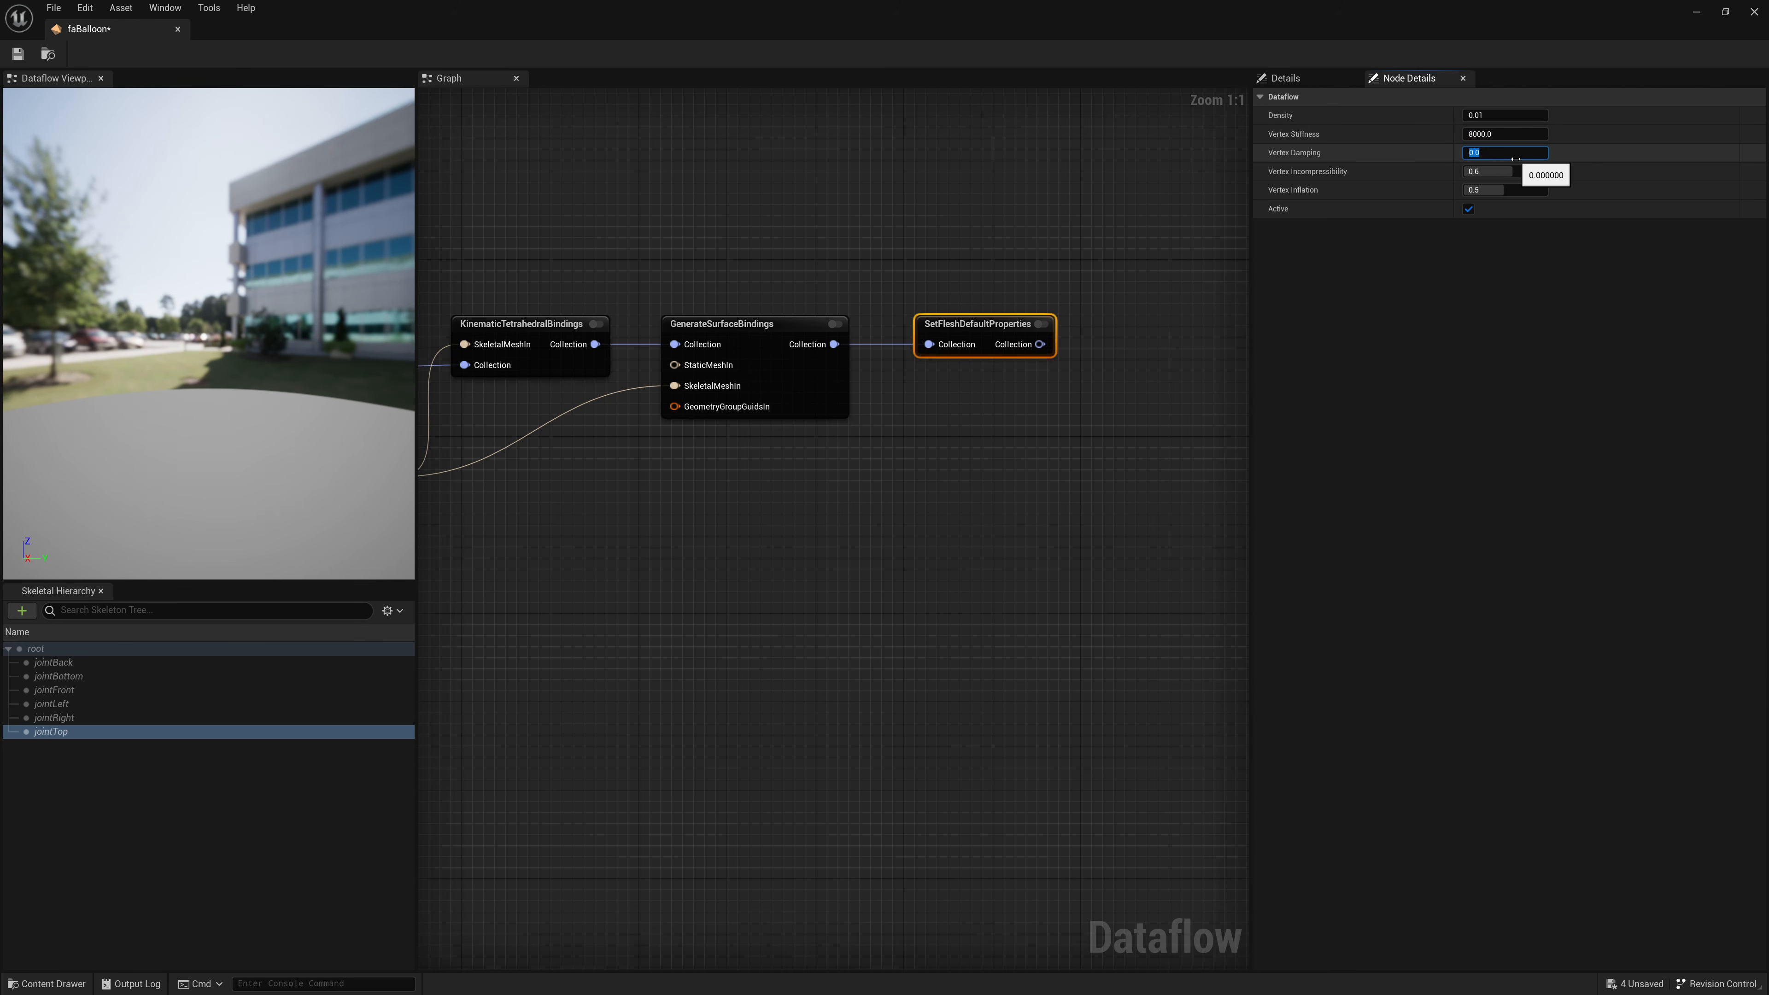
text(0.1)
key(Tab)
text(.)
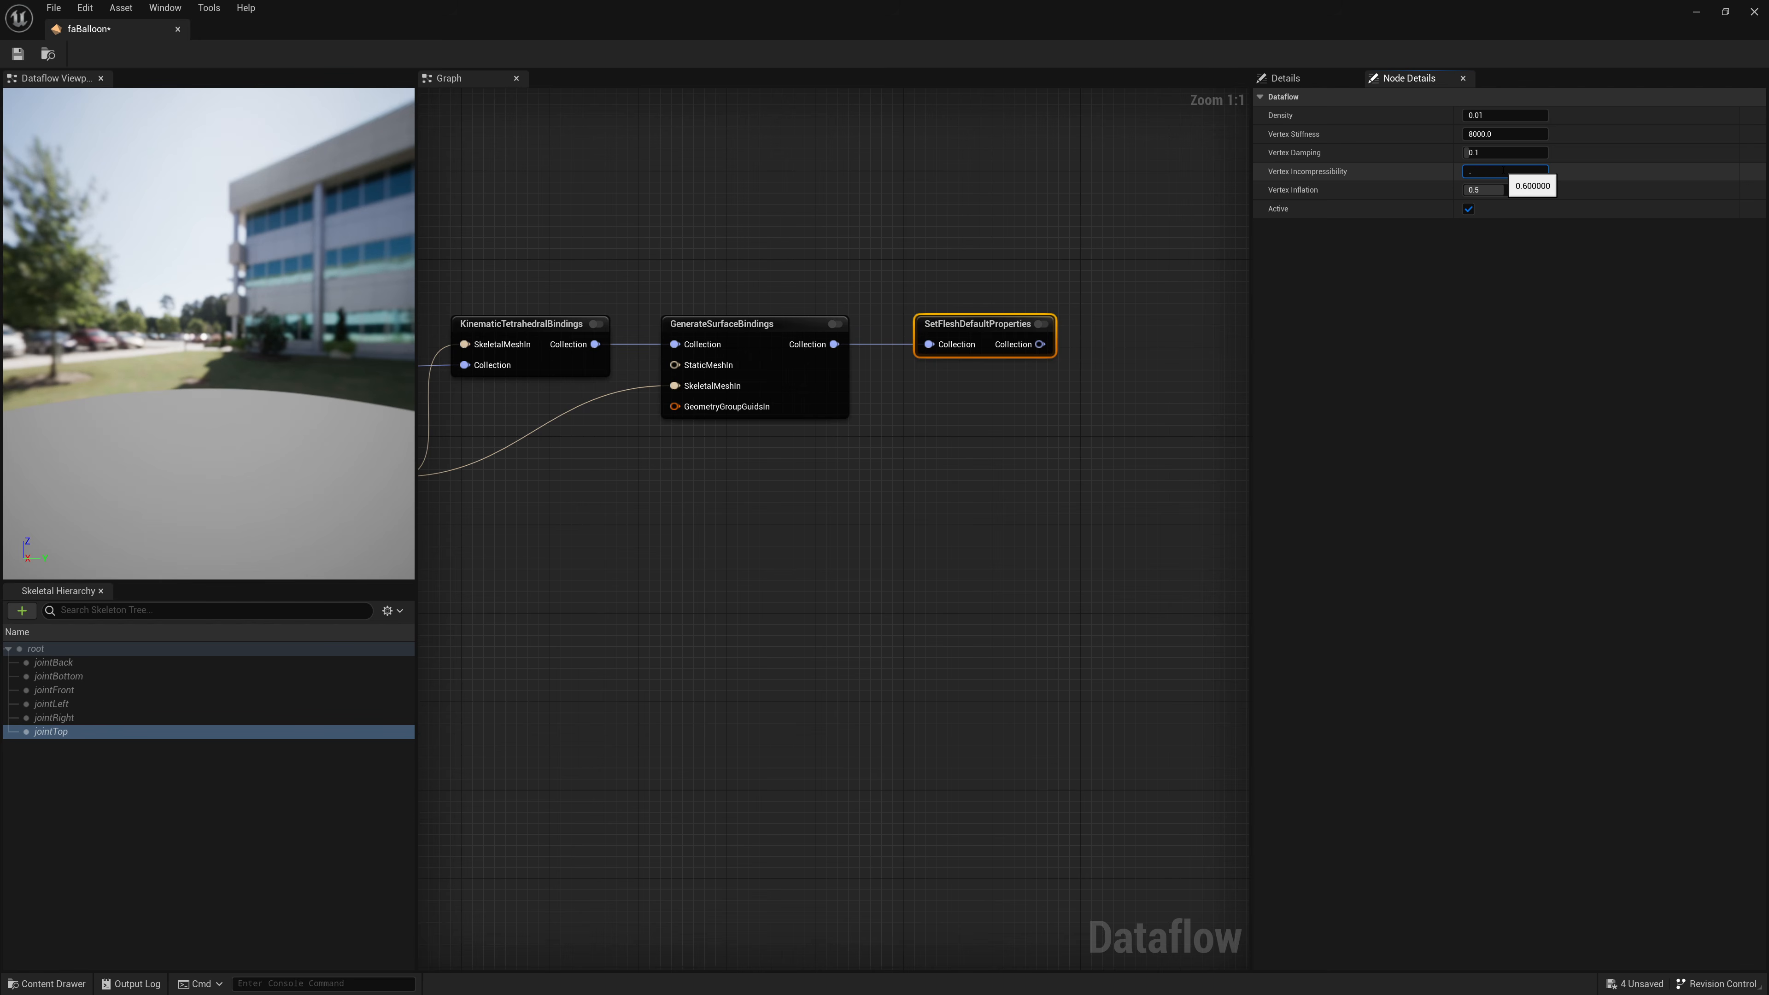
text(75)
click(986, 288)
drag(981, 319, 947, 319)
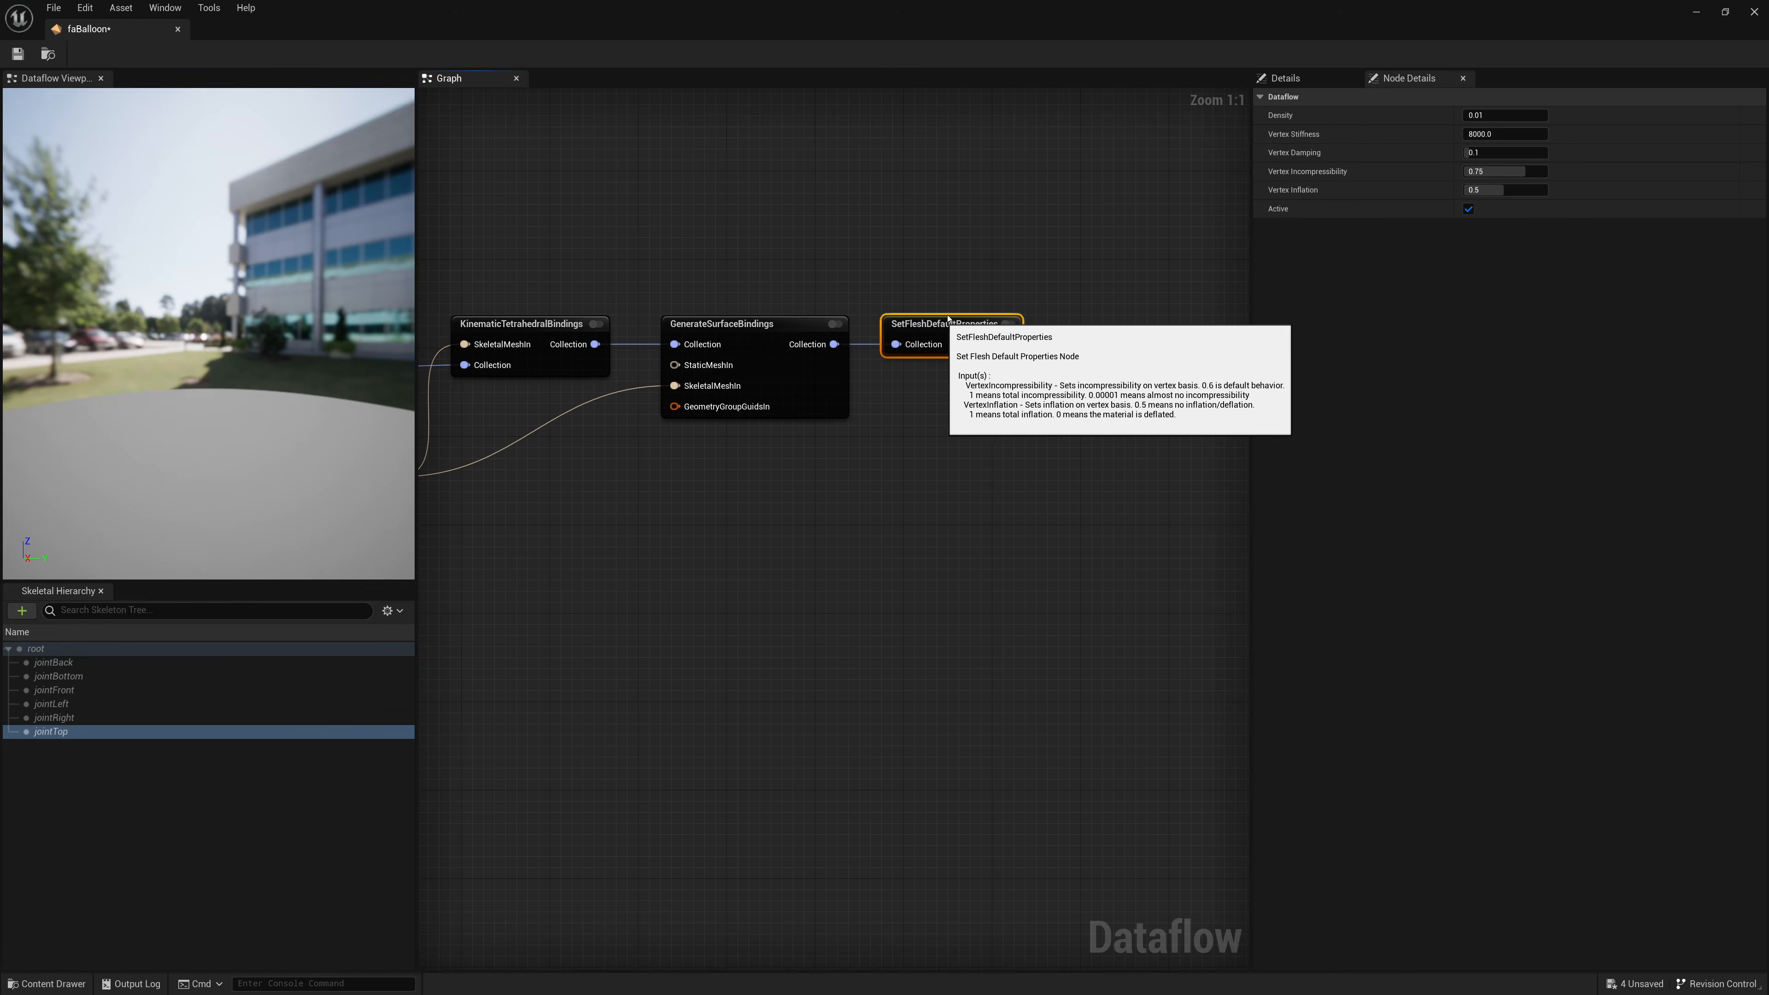
Step: Add a FleshAssetTerminal node fed by SetFleshDefaultProperties' Collection output, and save and close the faBalloon asset
click(1078, 344)
right_click(1078, 344)
text(flesh As)
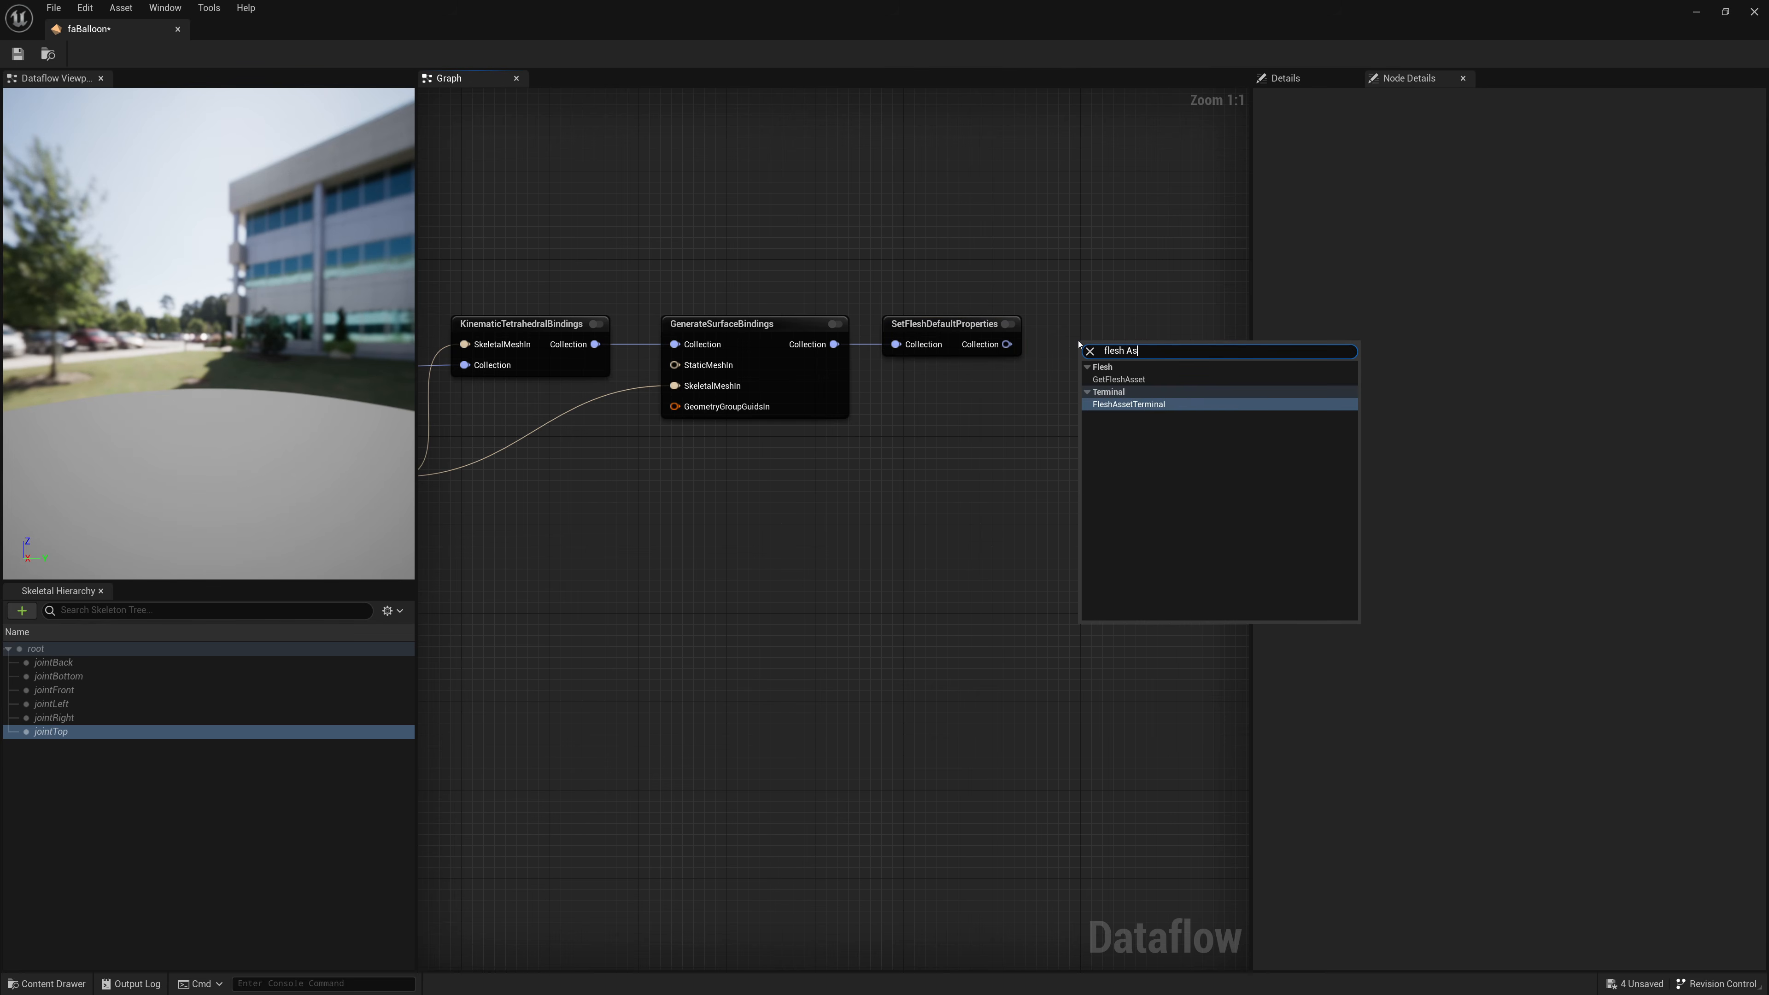
key(Return)
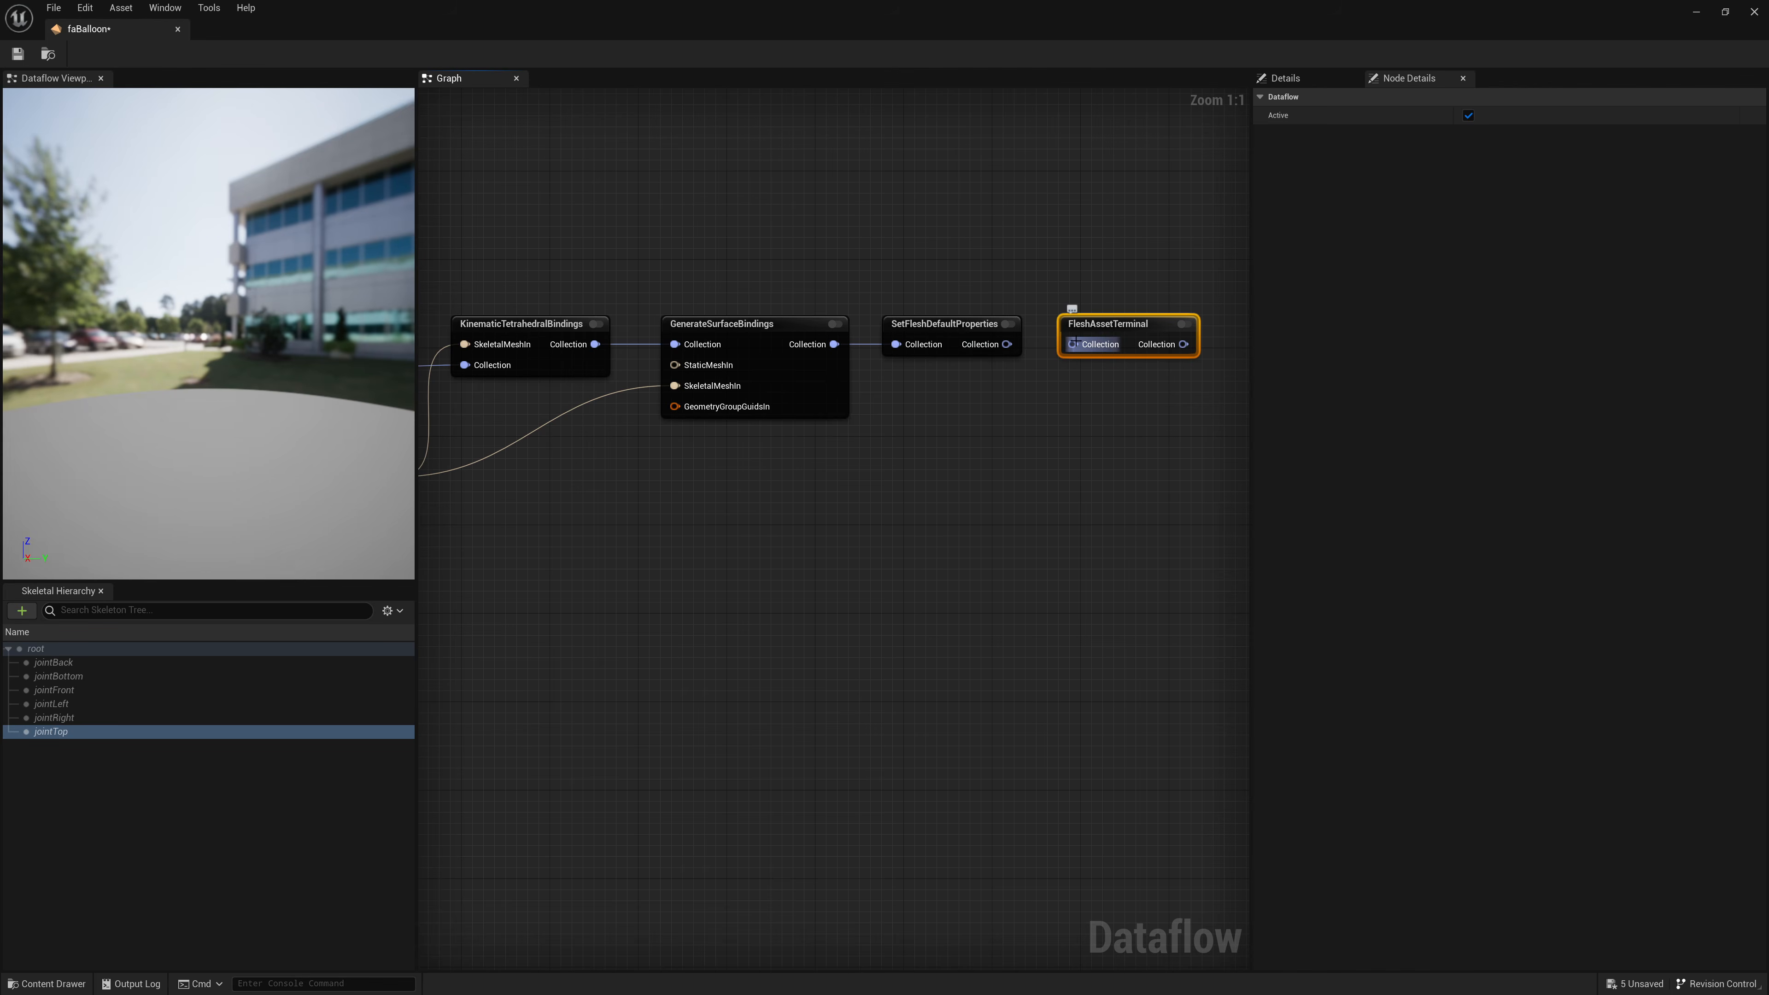
drag(1073, 344, 1007, 344)
click(1062, 290)
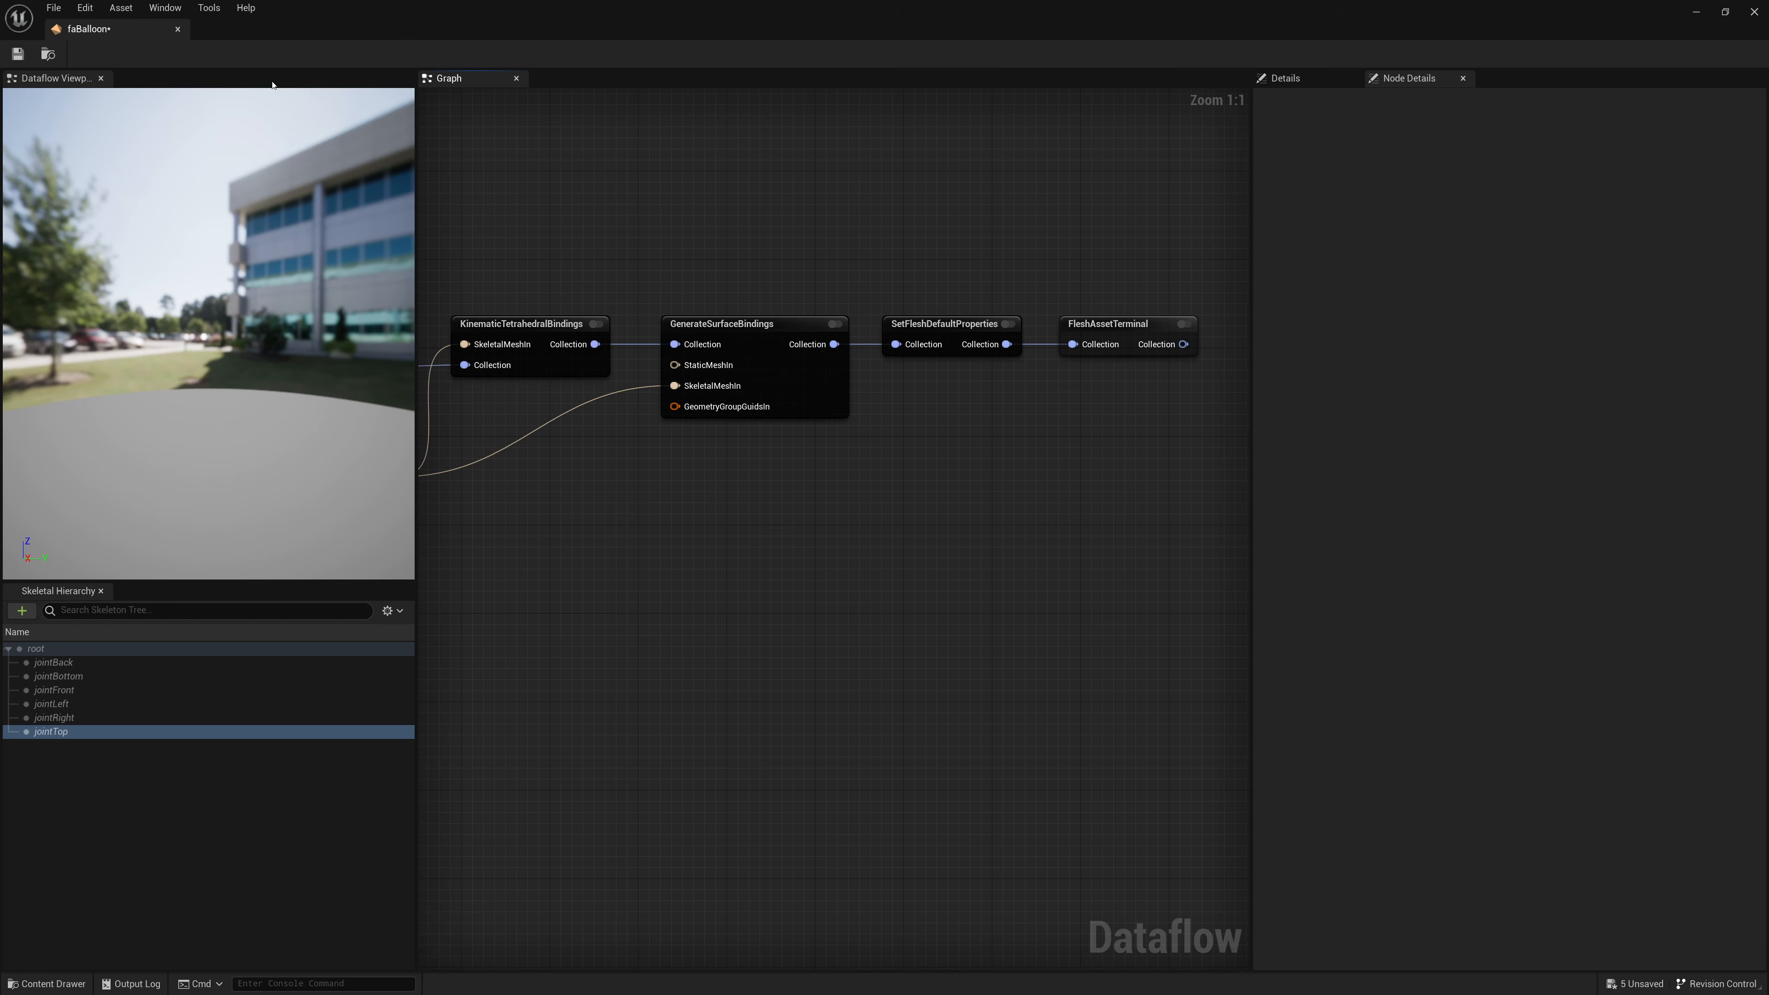
click(19, 54)
click(178, 30)
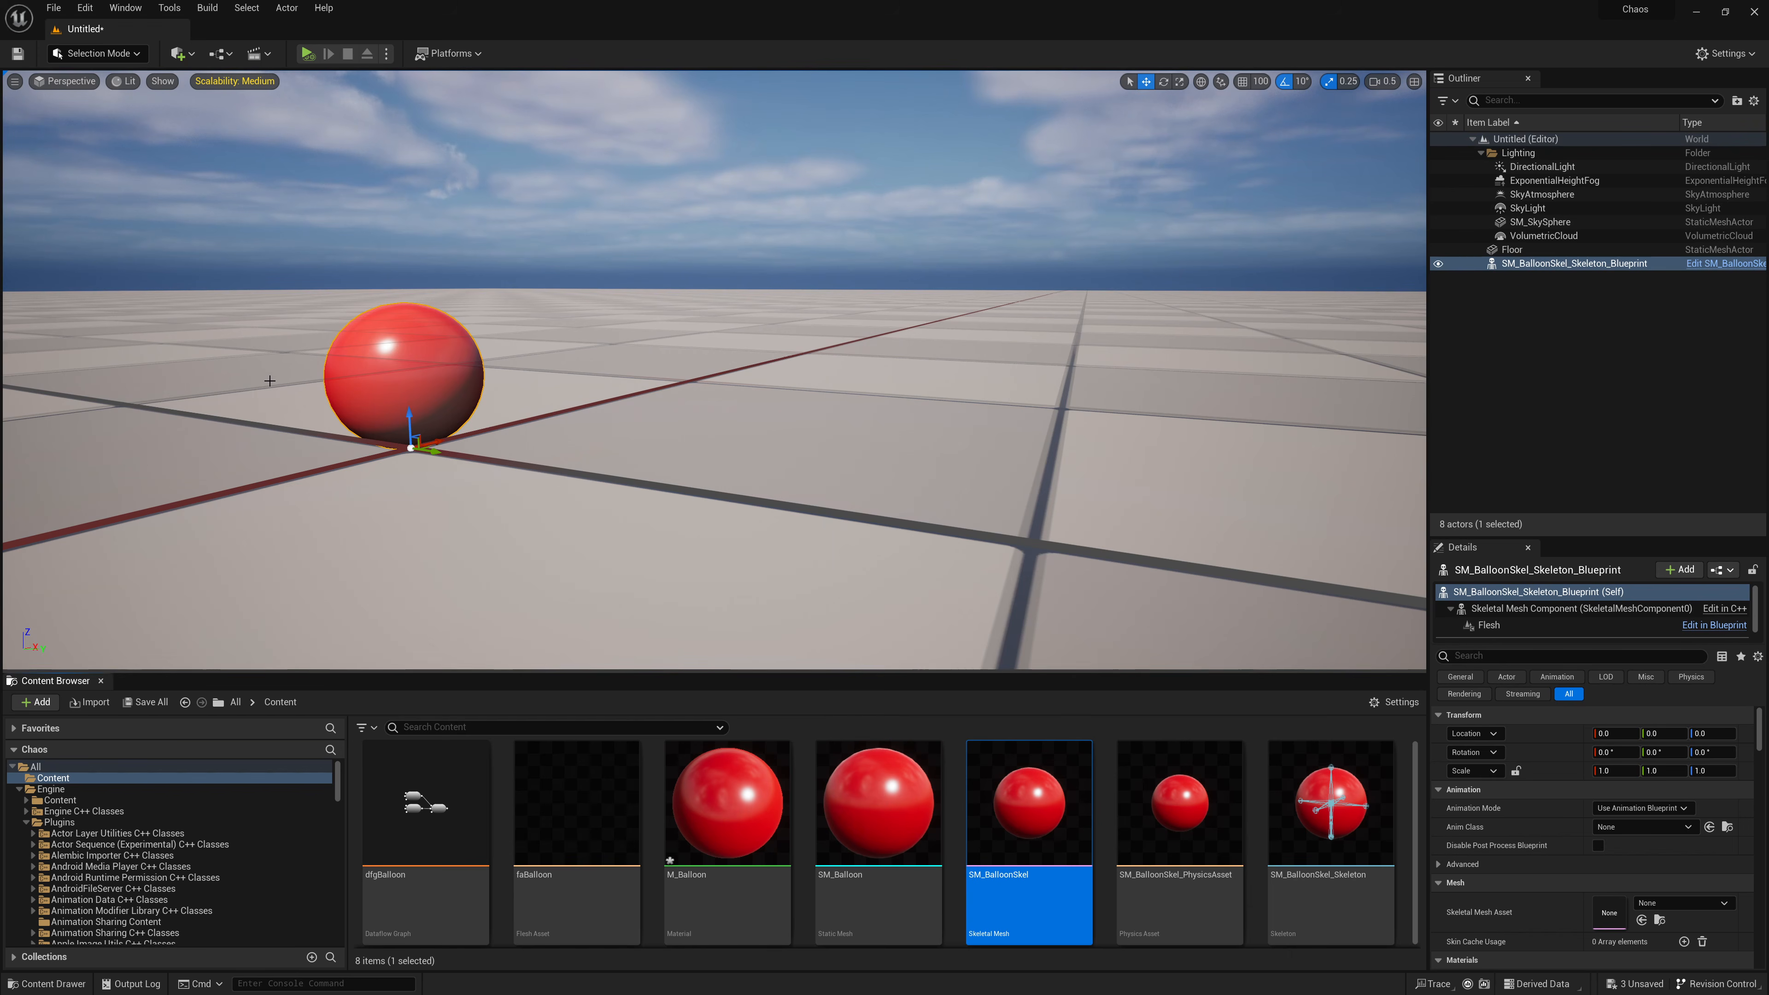
Step: Raise the balloon blueprint actor straight up to a Z location of about 100.7 above the floor
key(a)
right_drag(436, 379, 592, 372)
key(s)
key(d)
key(a)
key(d)
key(s)
key(a)
right_drag(728, 344, 741, 349)
key(d)
key(s)
drag(722, 341, 721, 82)
right_drag(721, 81, 716, 28)
Step: In the balloon's blueprint, assign faBalloon as the Flesh component's Rest Collection and compile the blueprint
click(1727, 264)
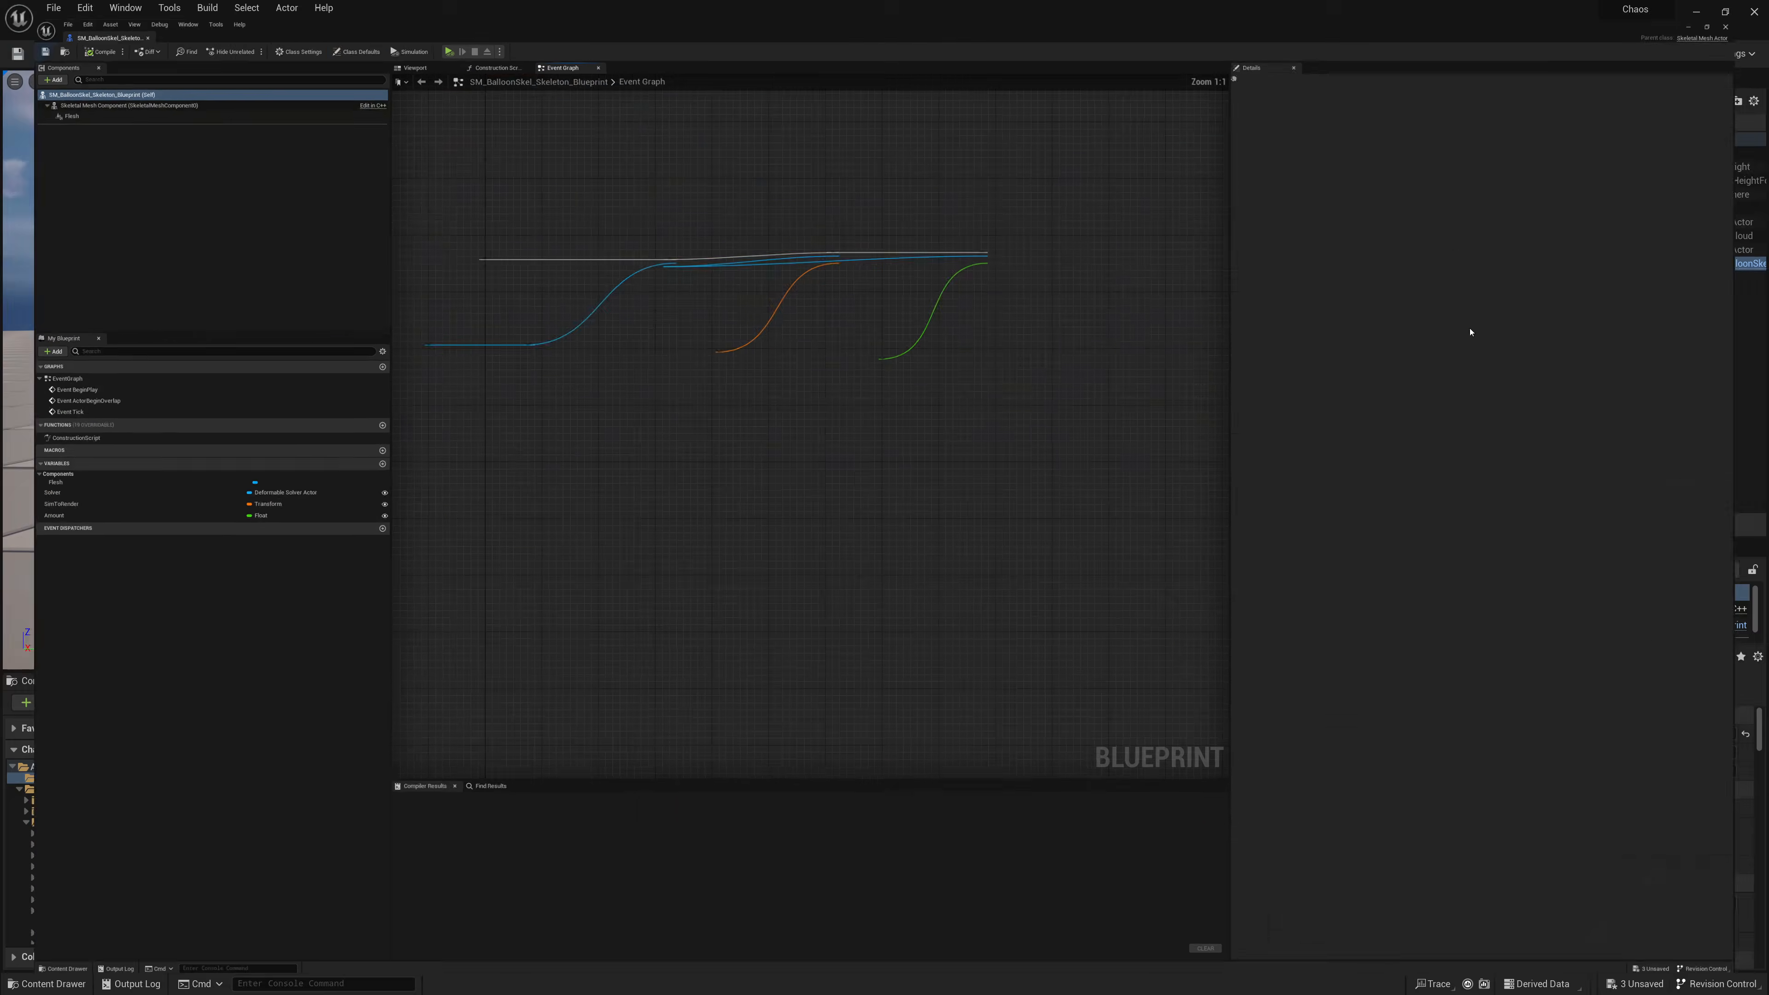
click(418, 54)
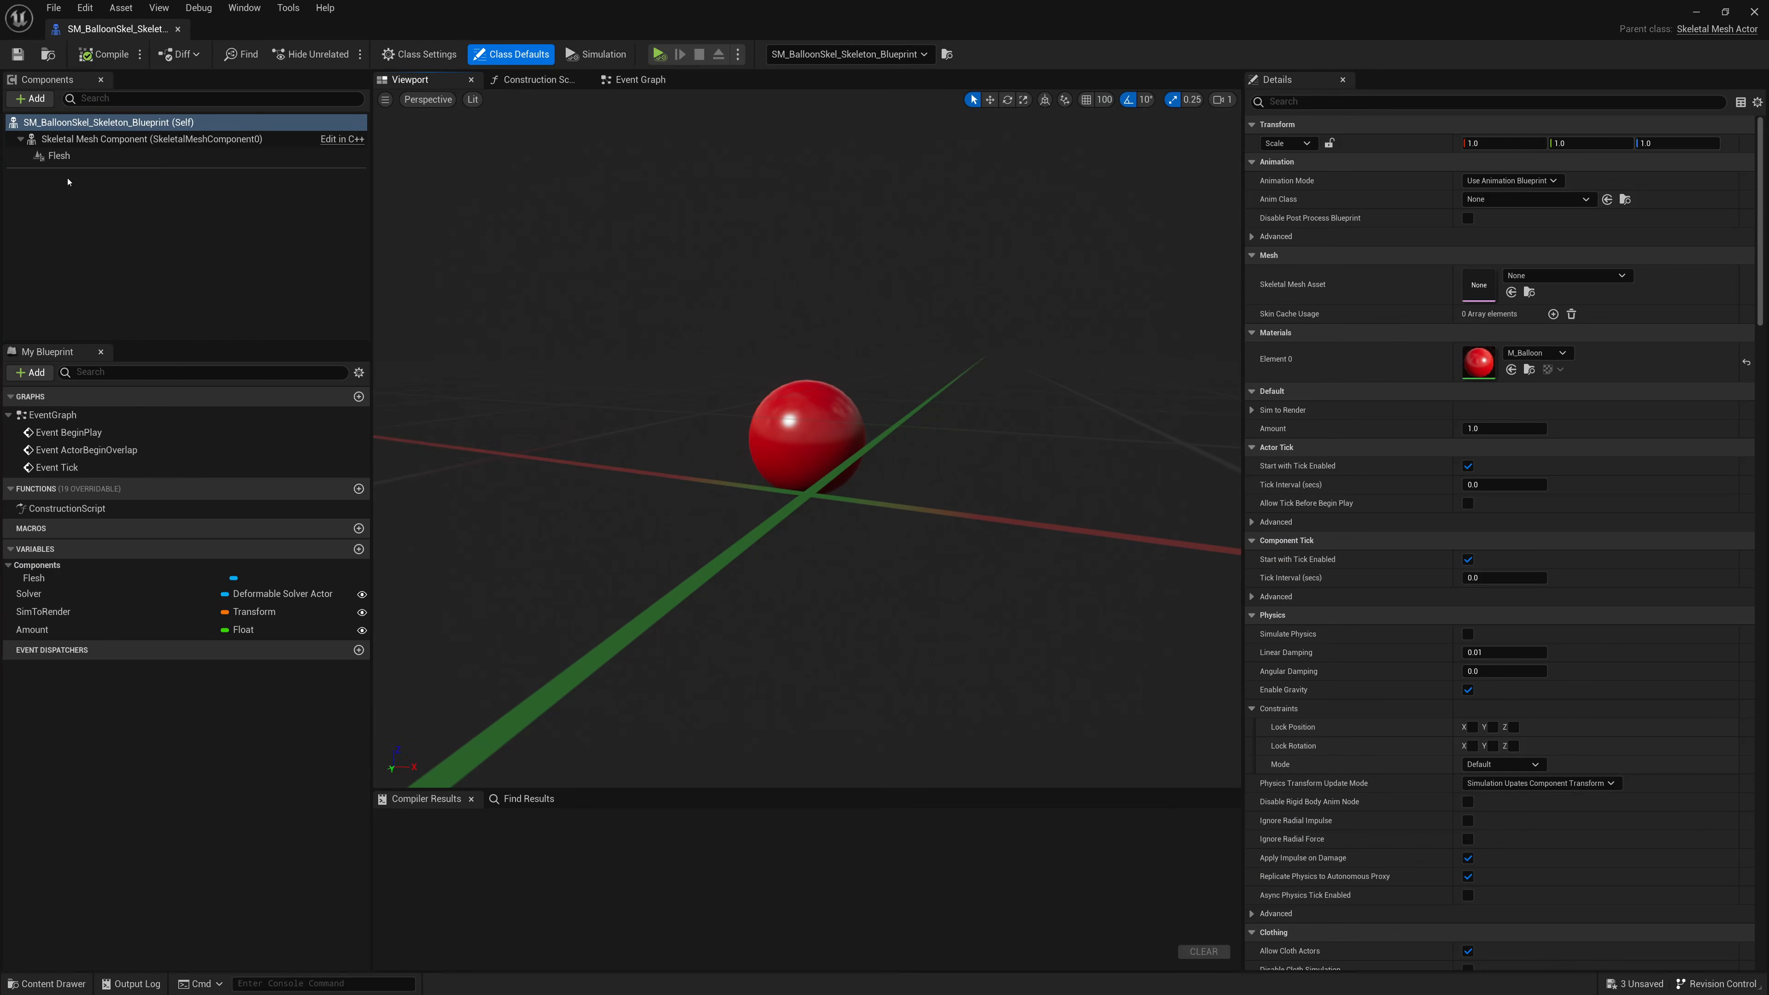
click(58, 155)
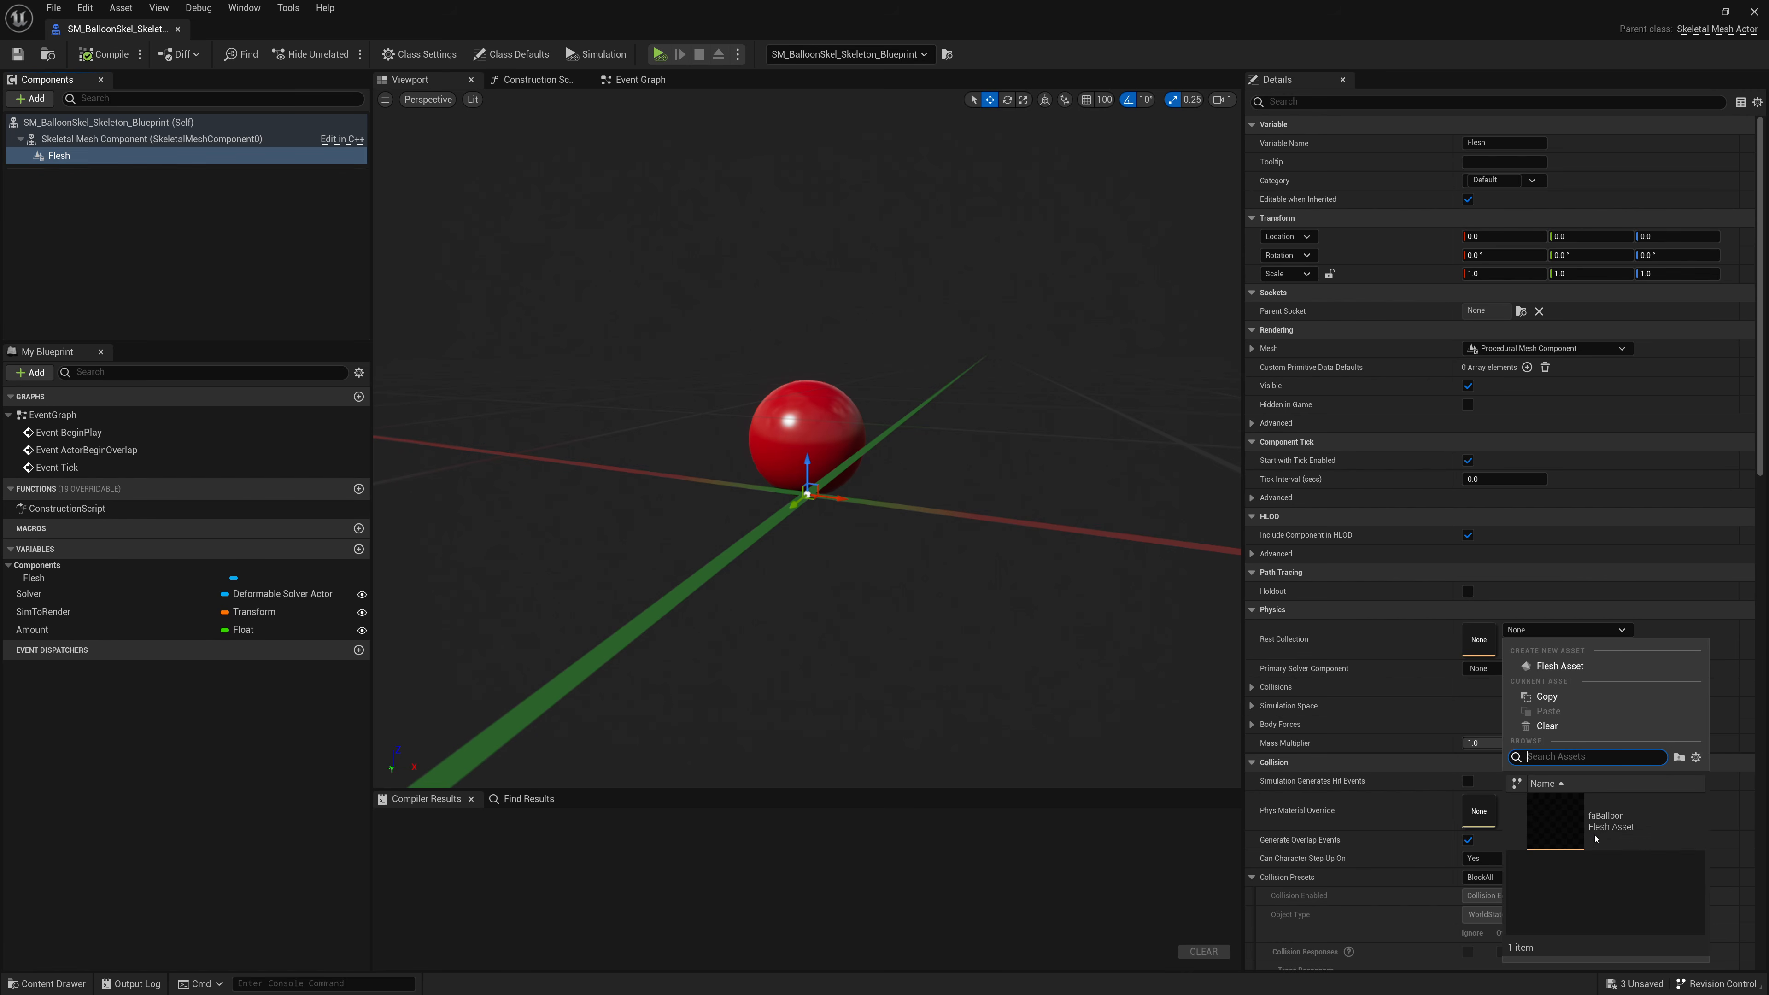
click(1613, 822)
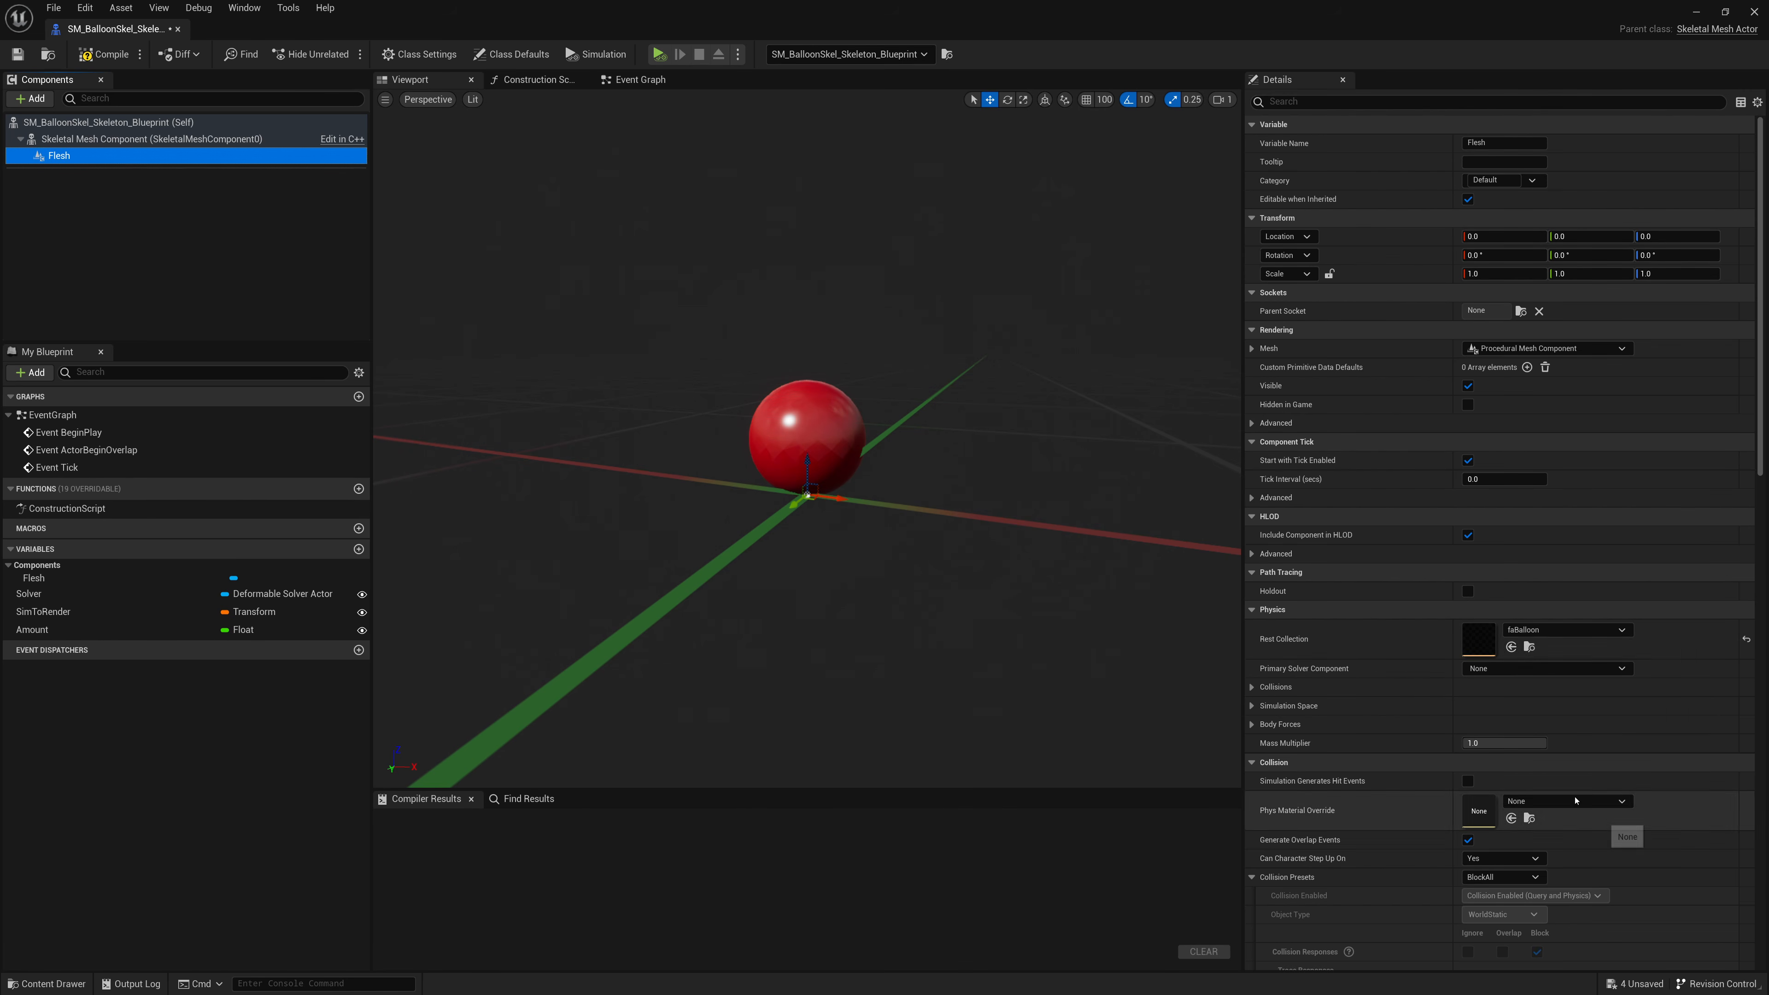
click(105, 54)
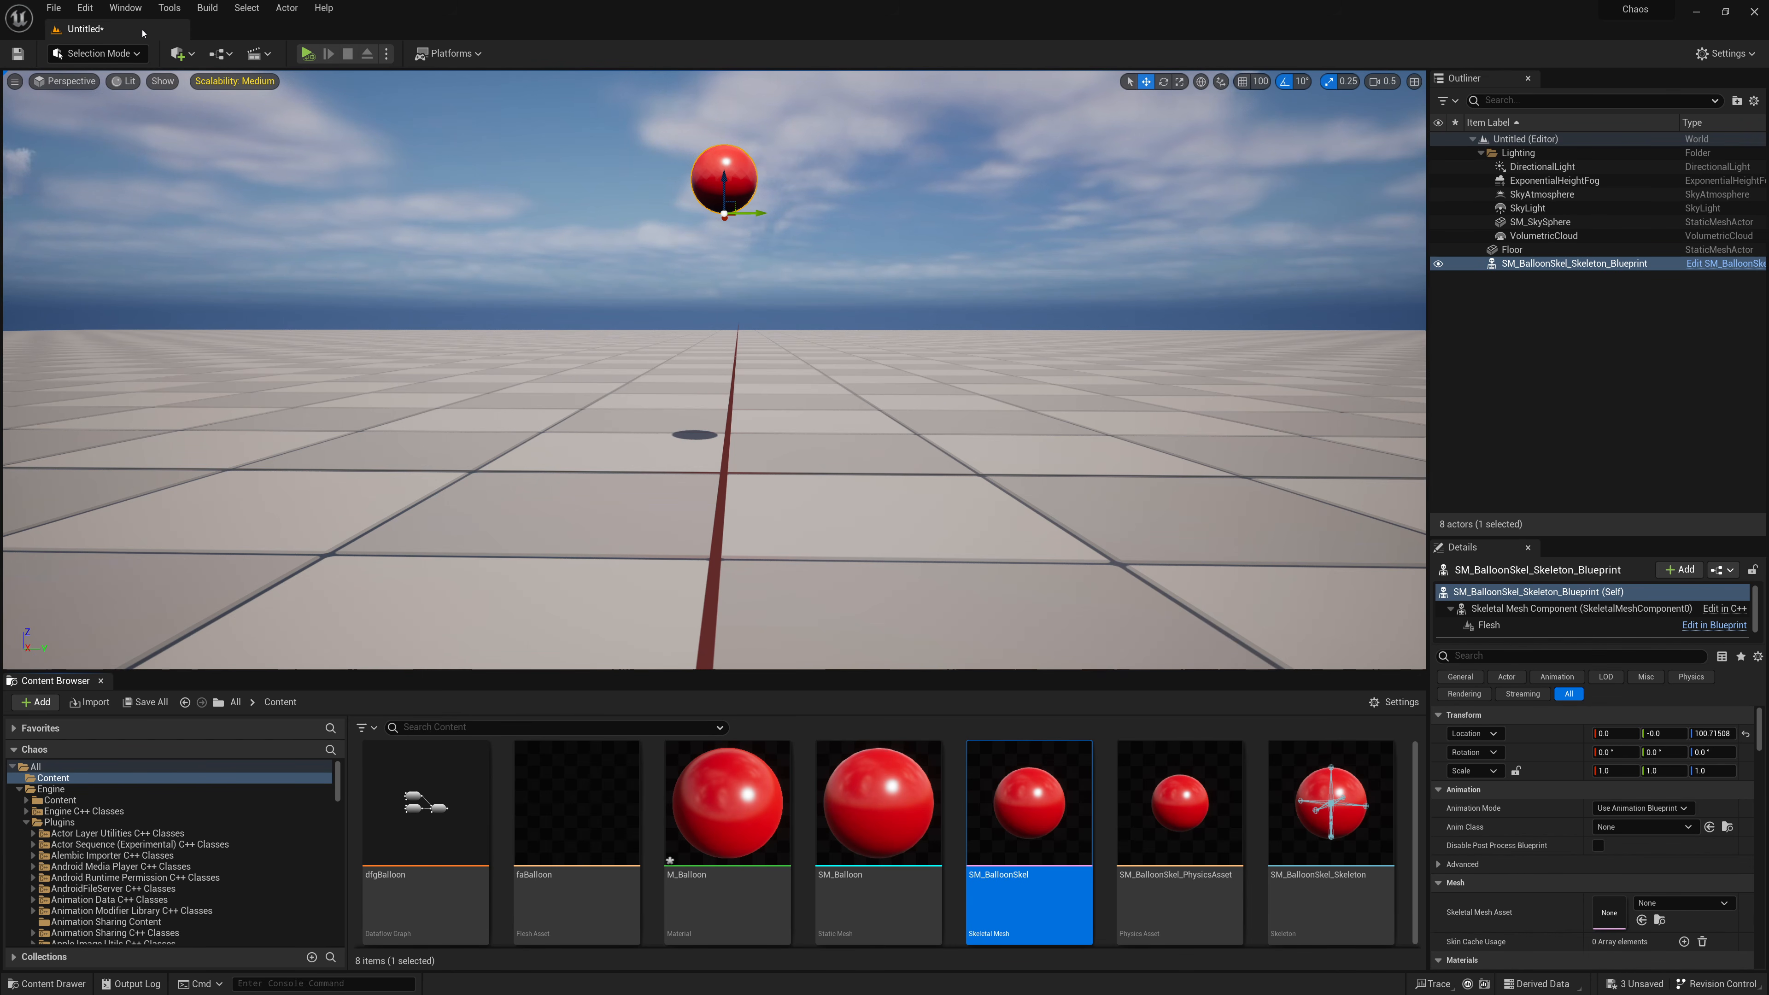
Step: Add a Deformable Solver Actor to the level
click(178, 54)
text(d)
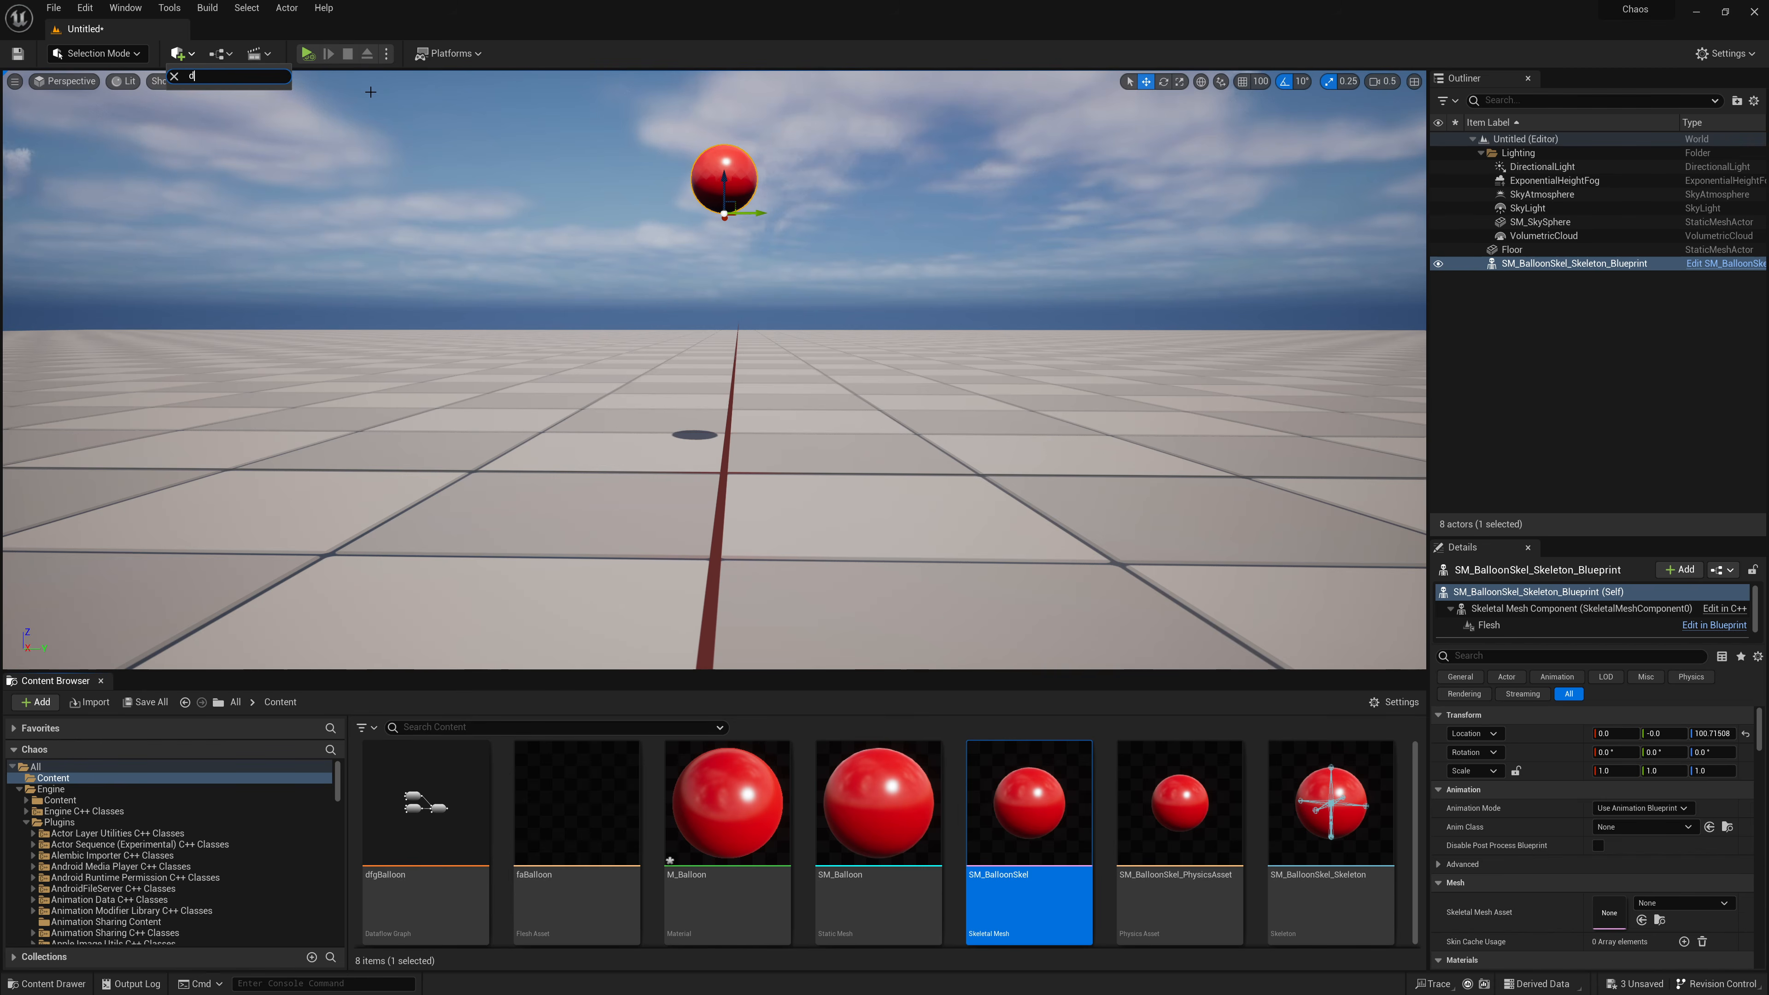
text(oefeformable)
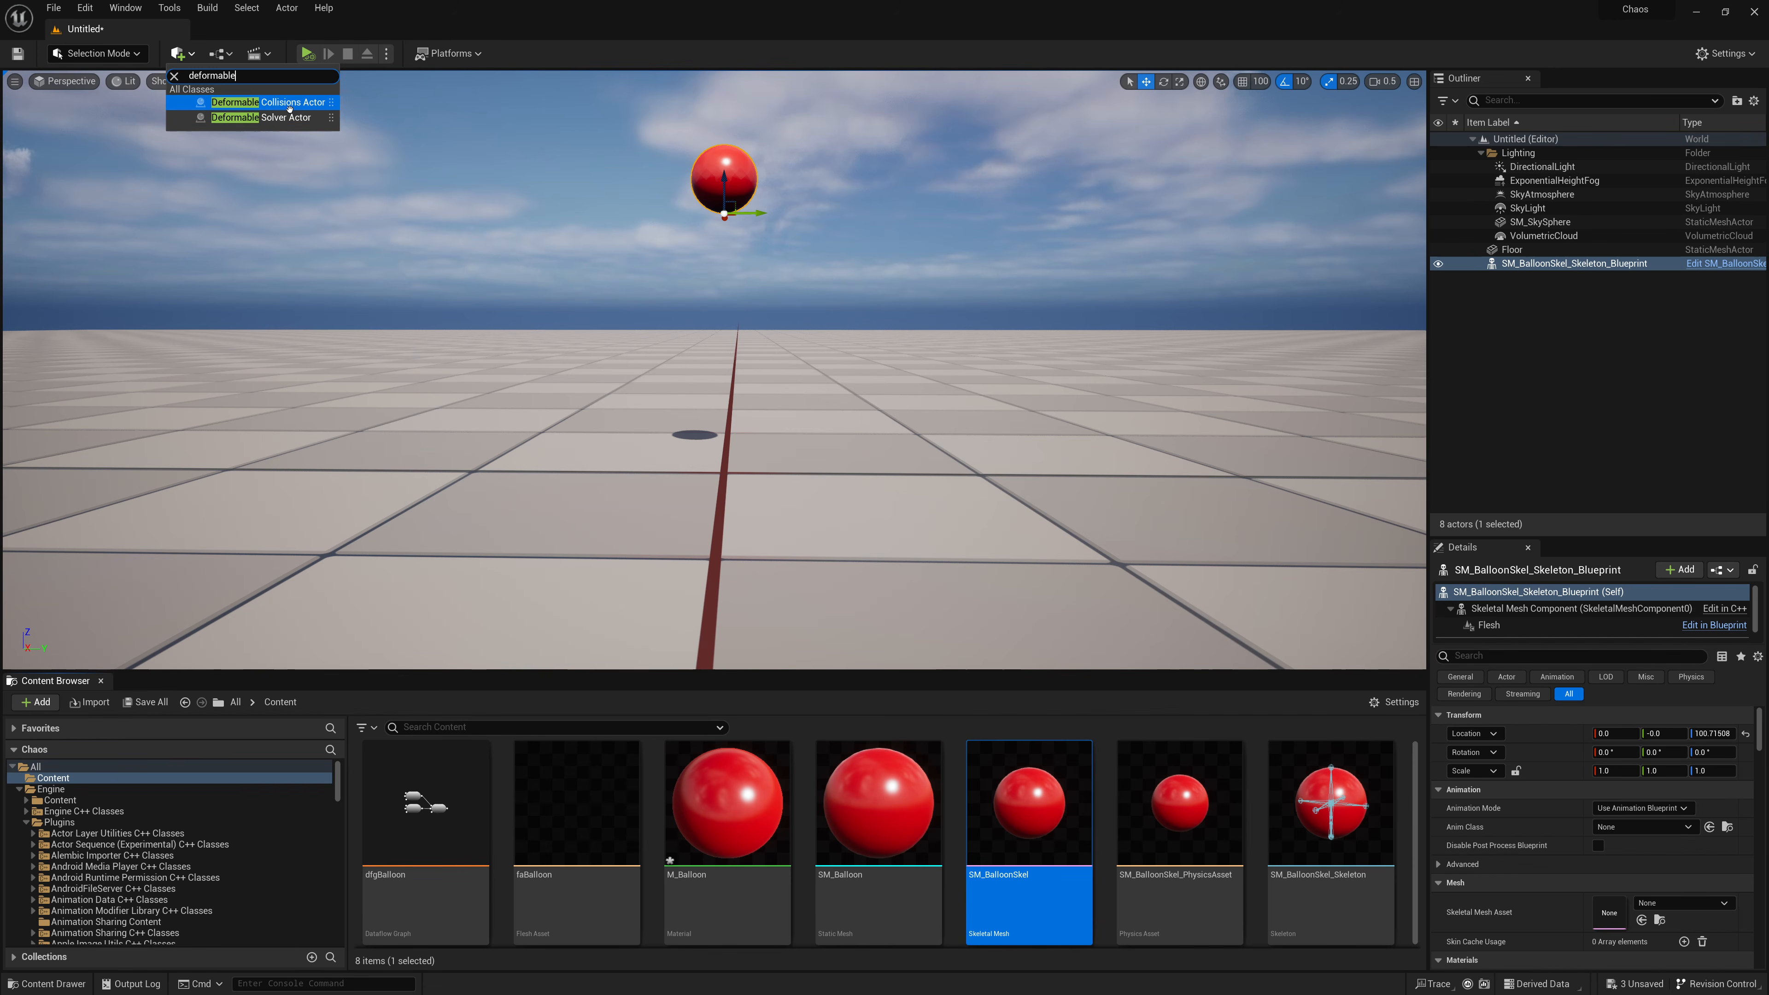
click(282, 117)
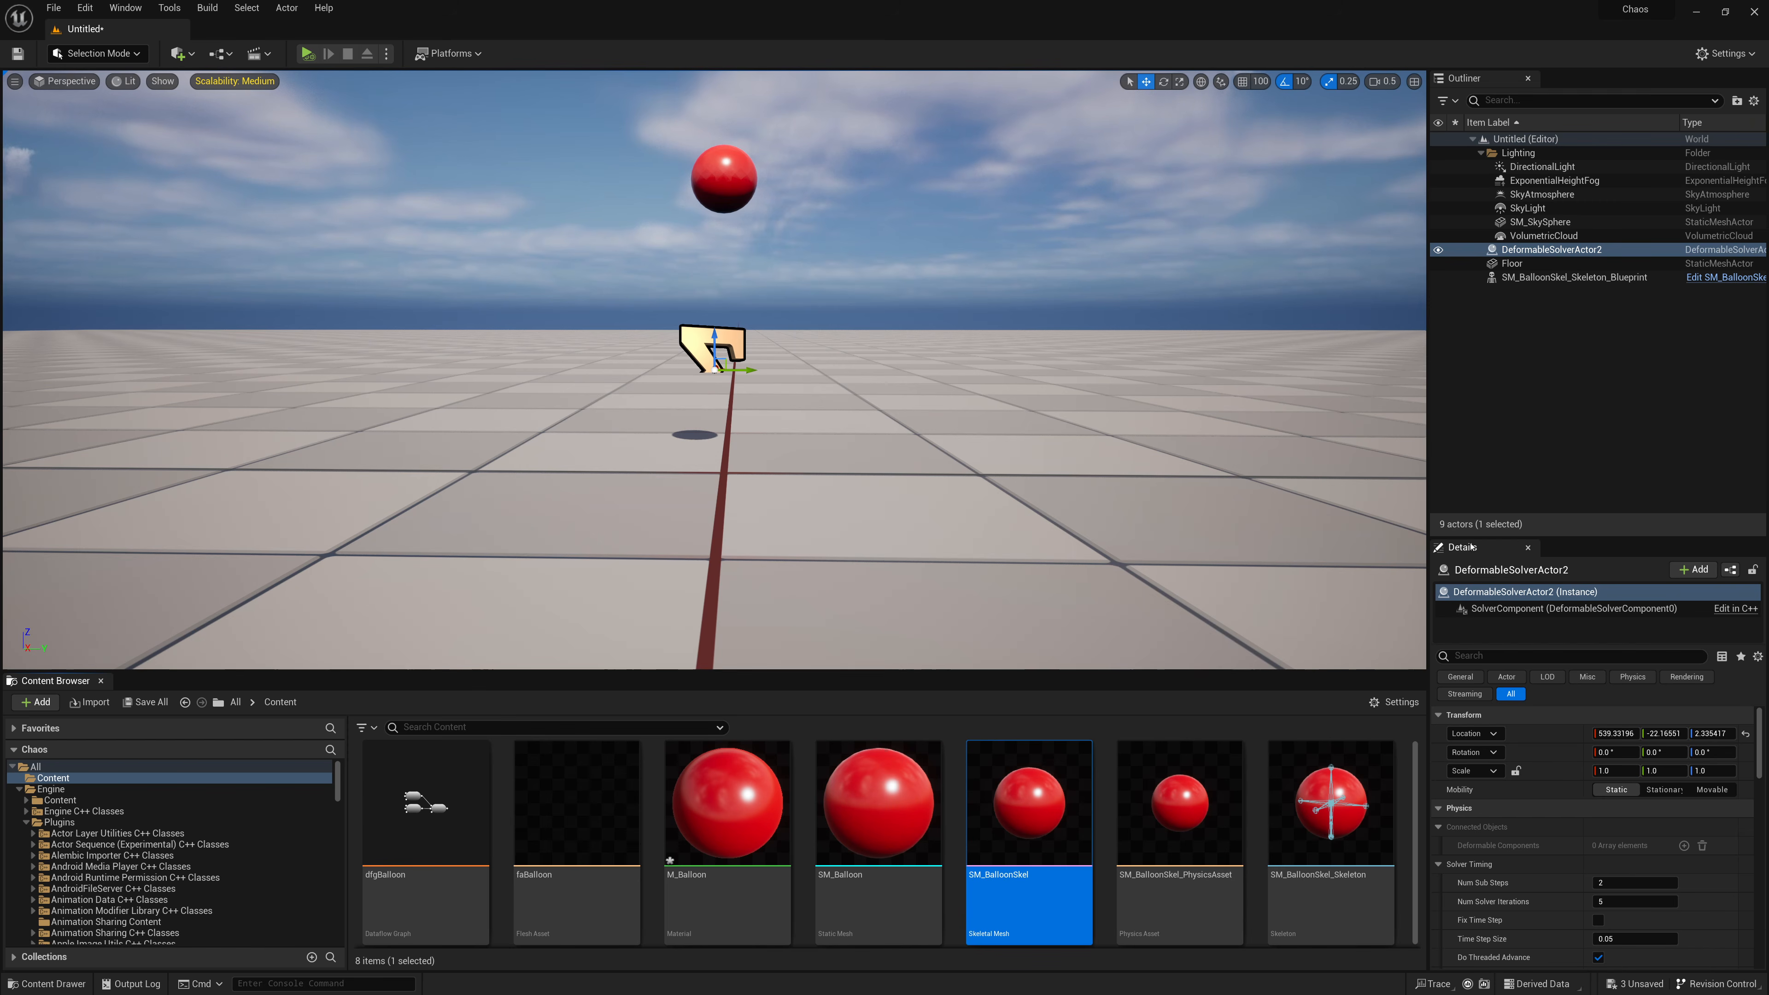
Step: Assign DeformableSolverActor2 as the Solver of the balloon blueprint actor in the level
click(744, 177)
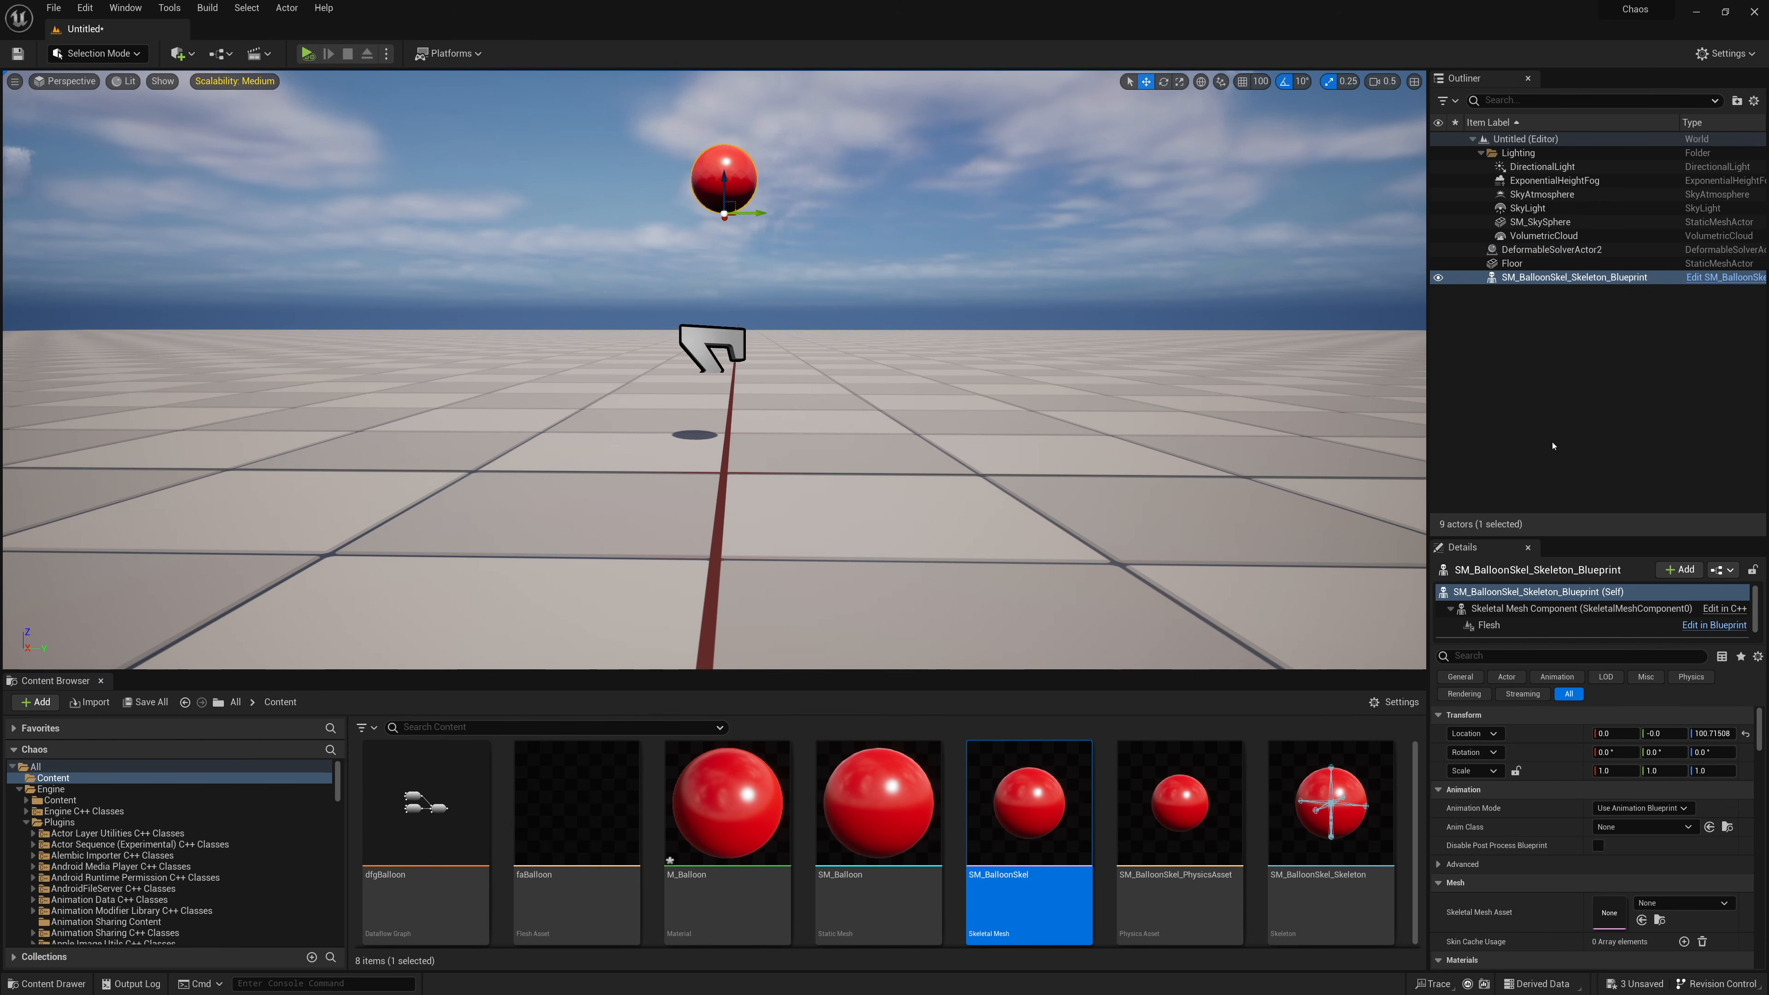
text(Solverf)
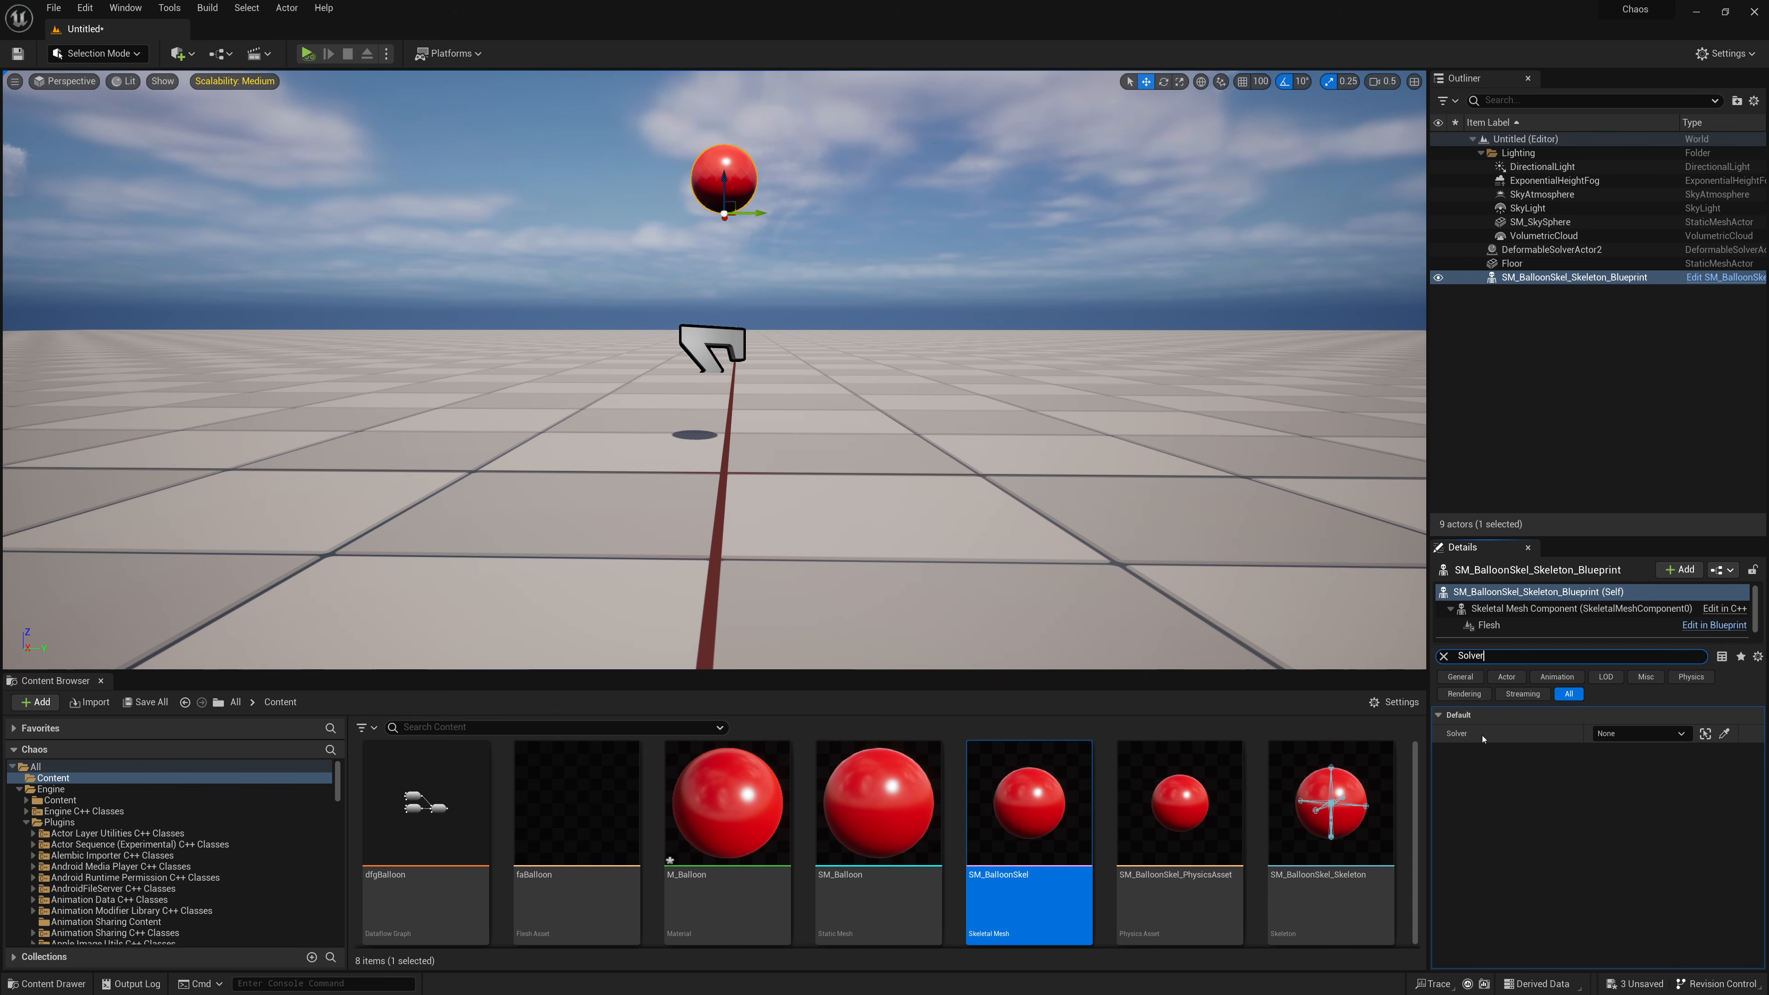
click(1619, 738)
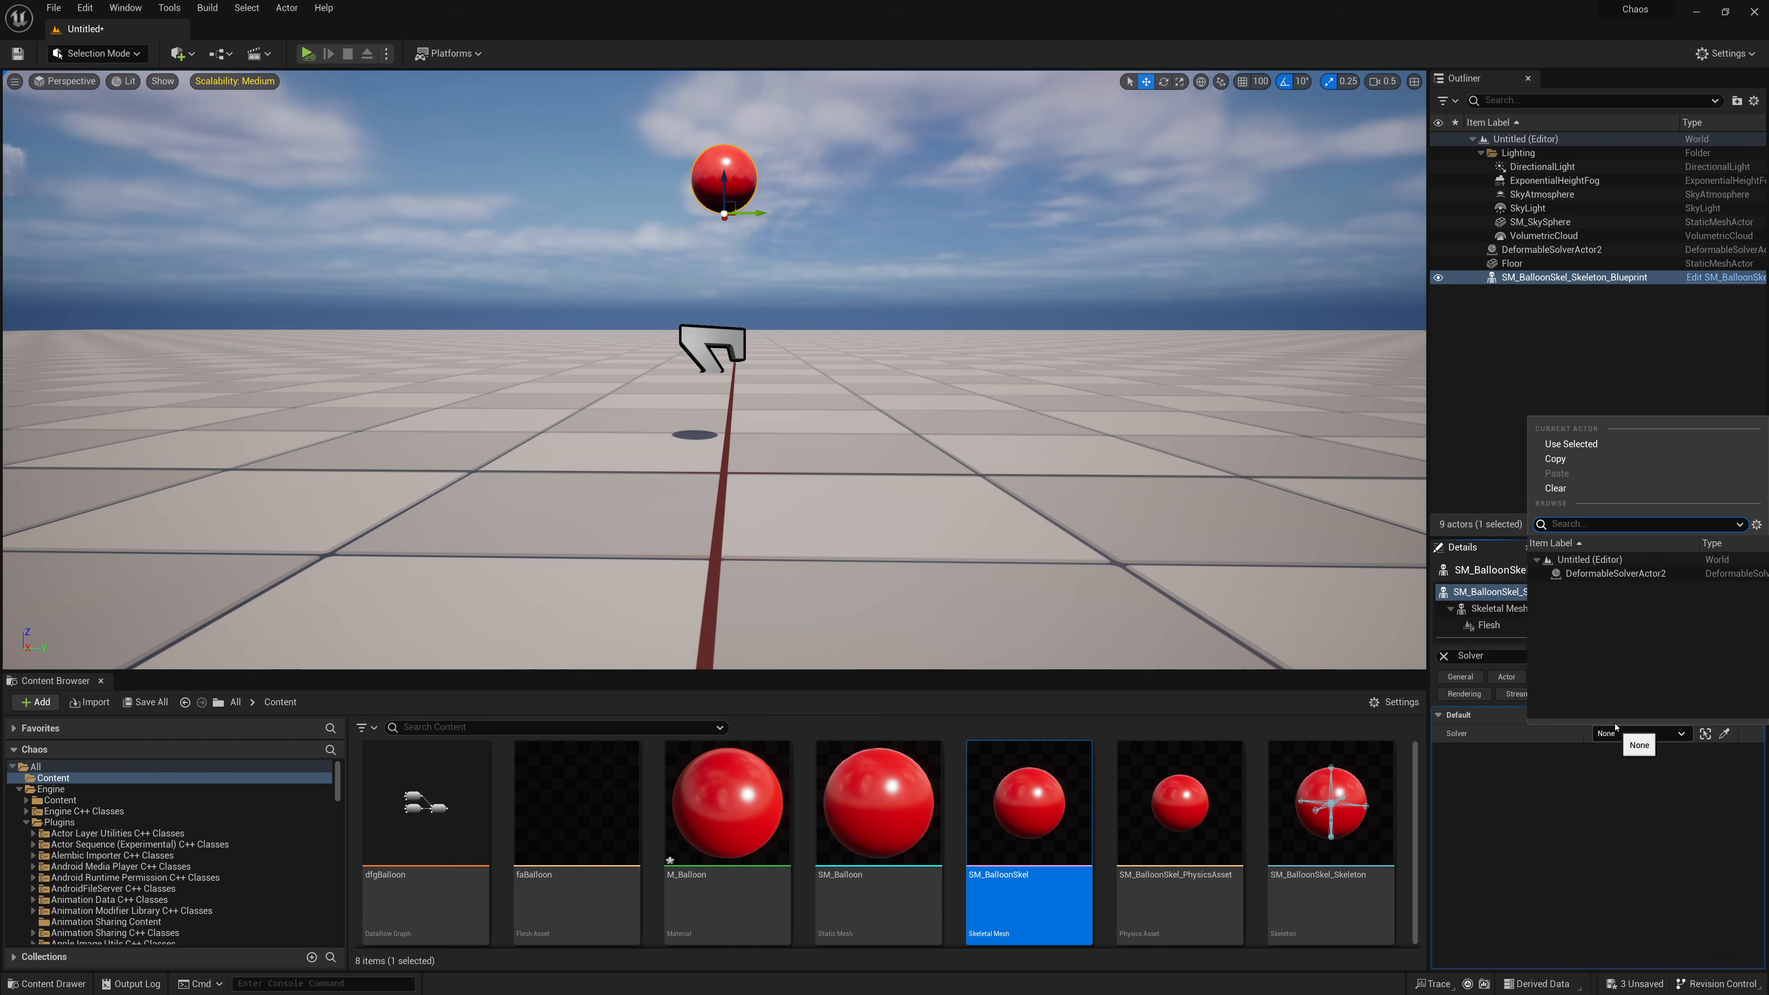
click(1613, 580)
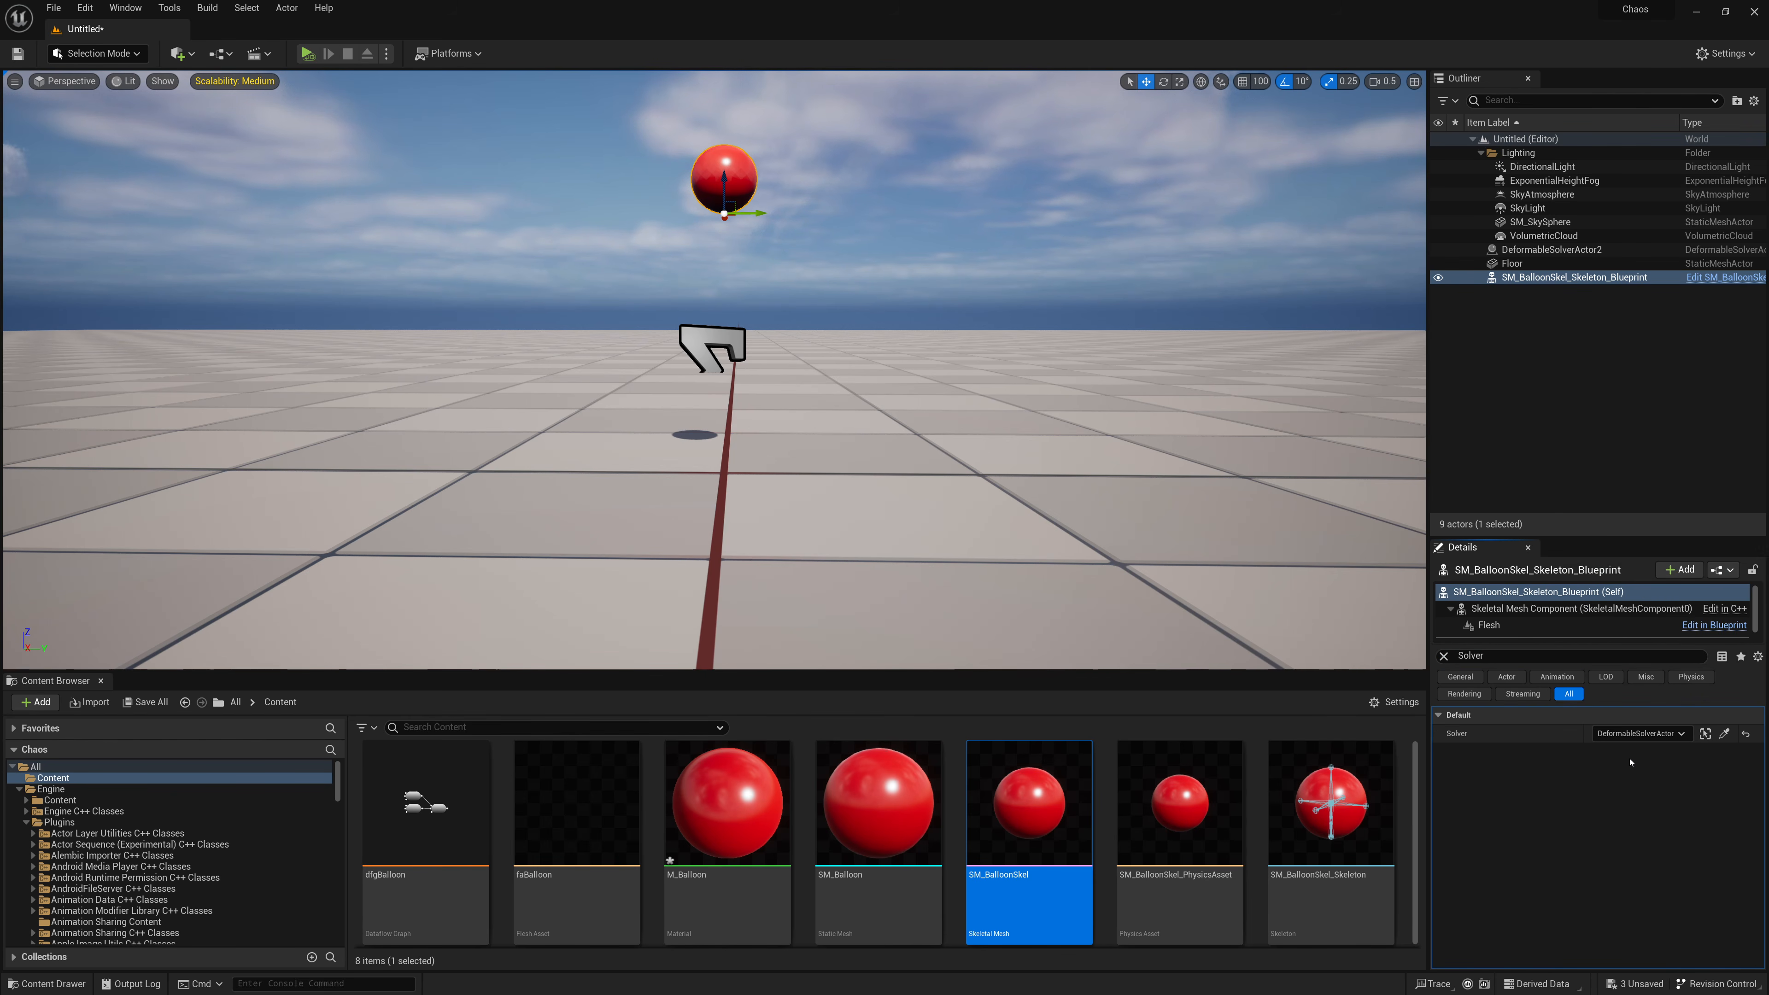
click(1444, 657)
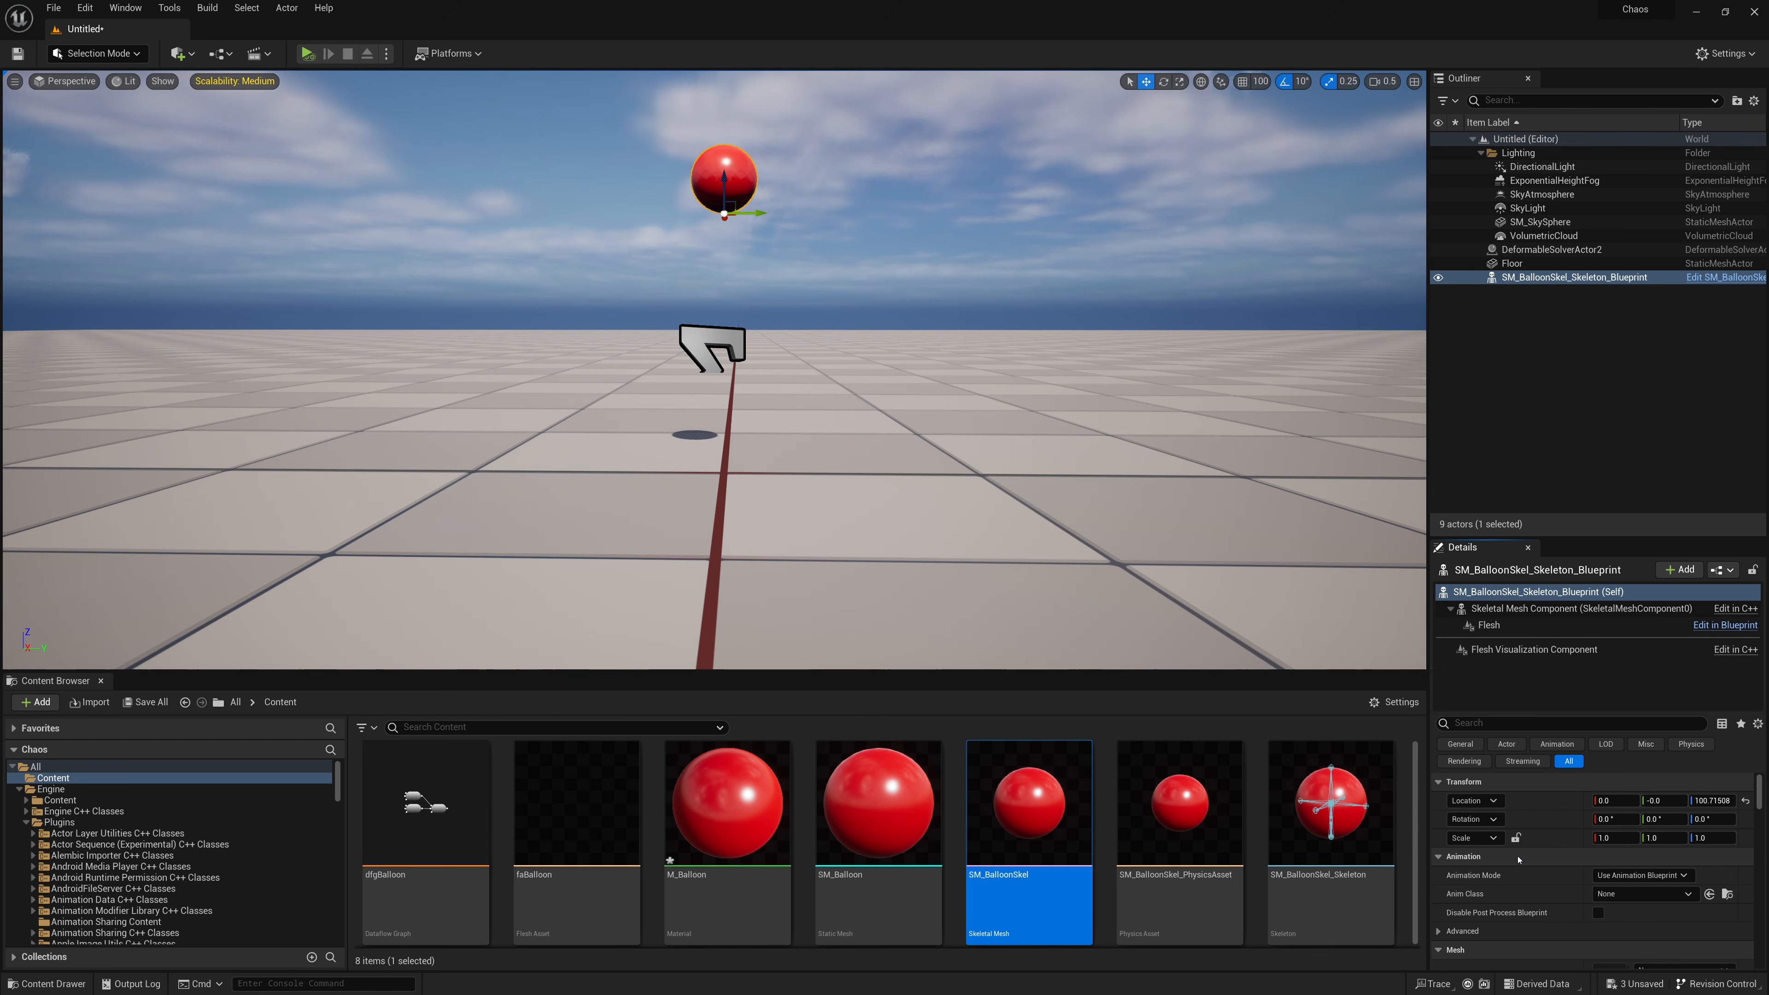
Step: Turn off Visible on the balloon blueprint's root and check the visibility settings of its Flesh component
click(1506, 727)
text(visi)
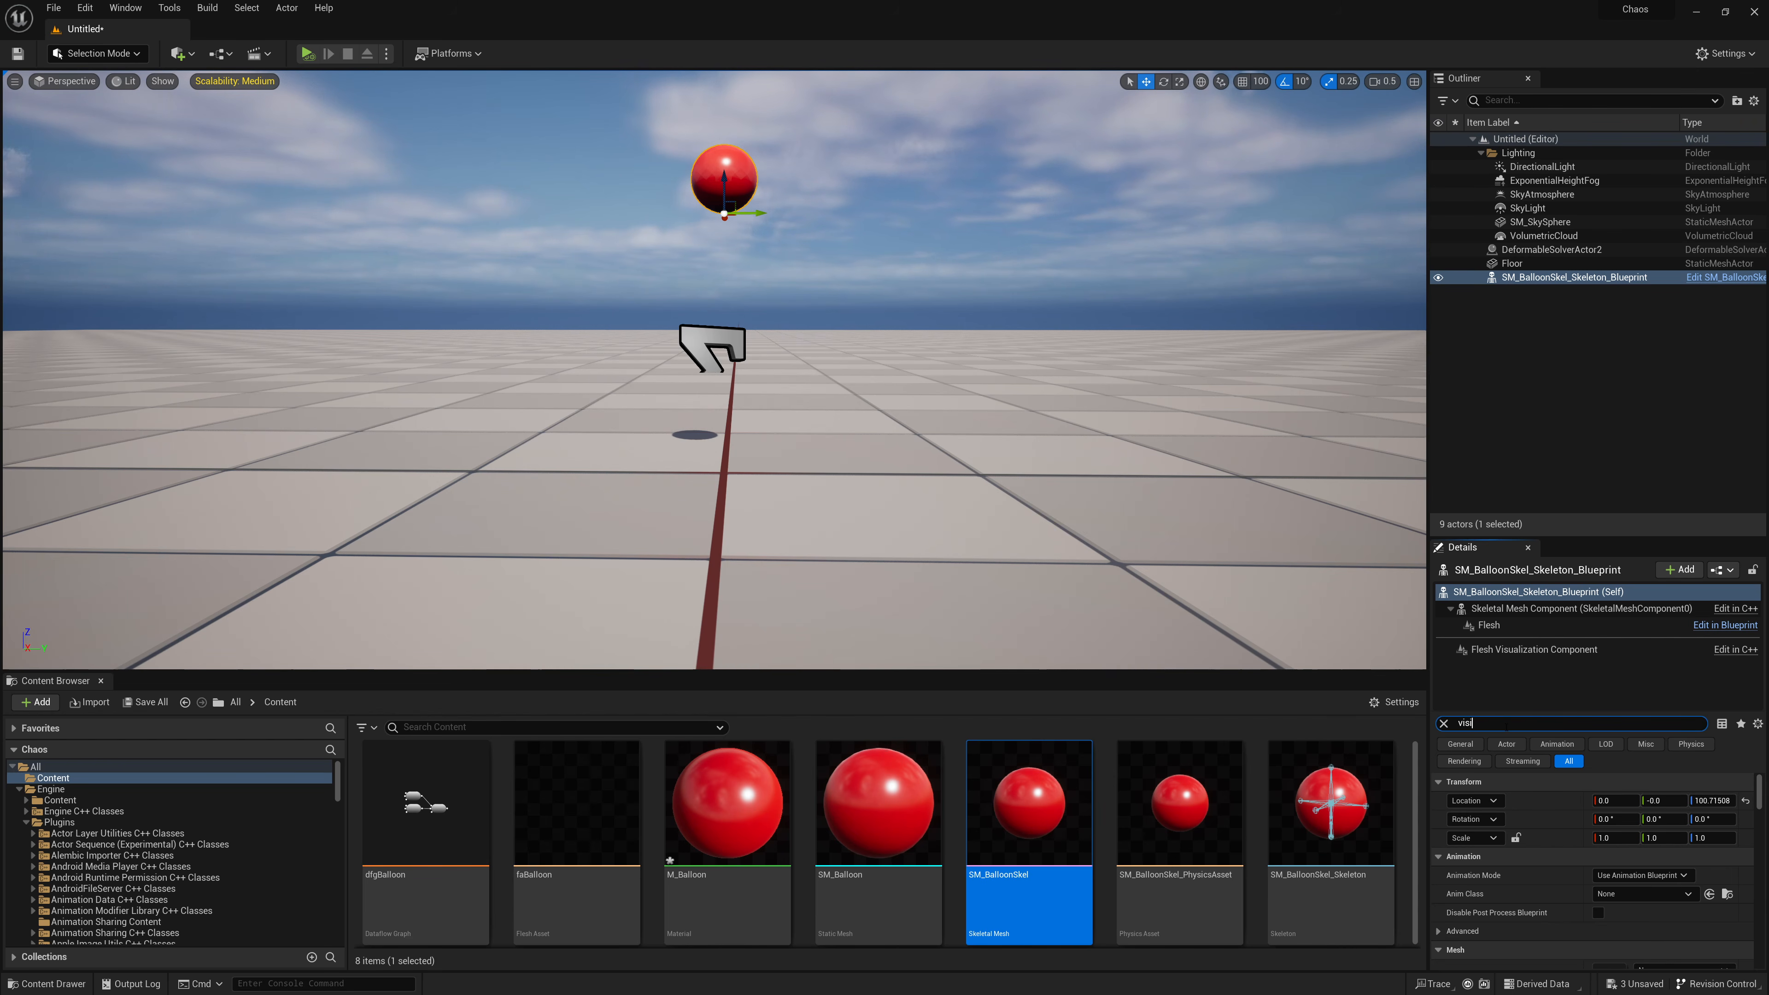
click(1598, 857)
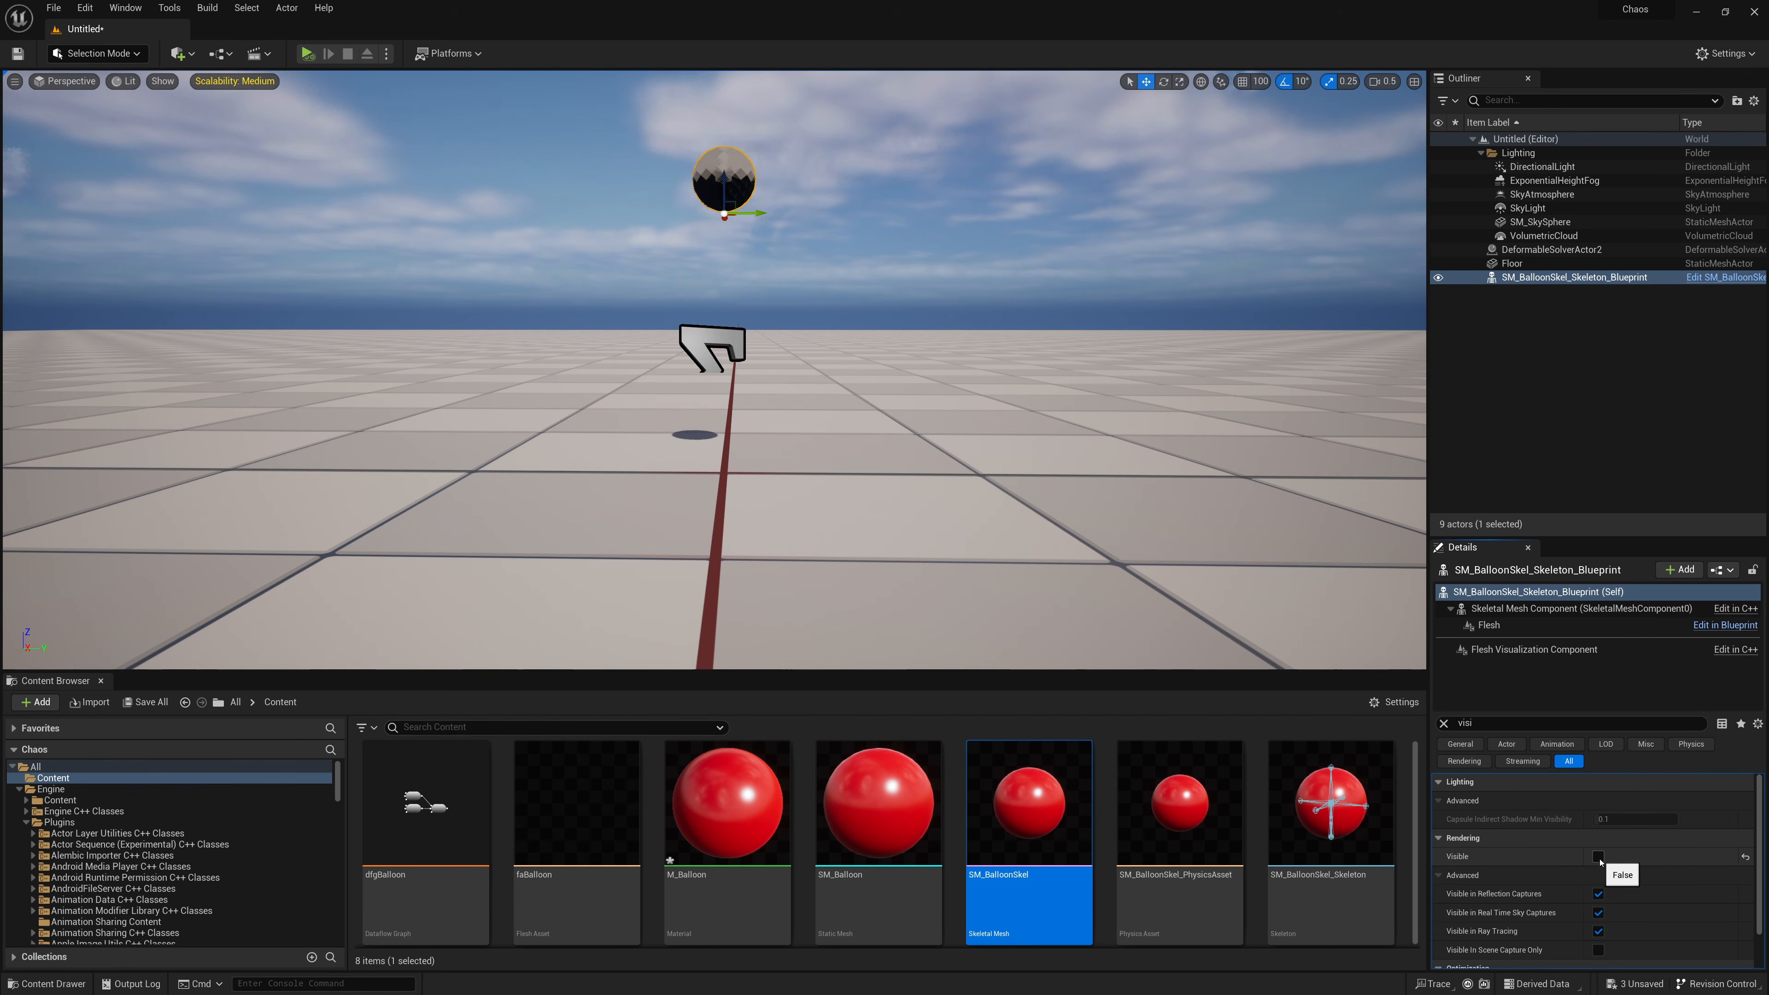
click(1491, 627)
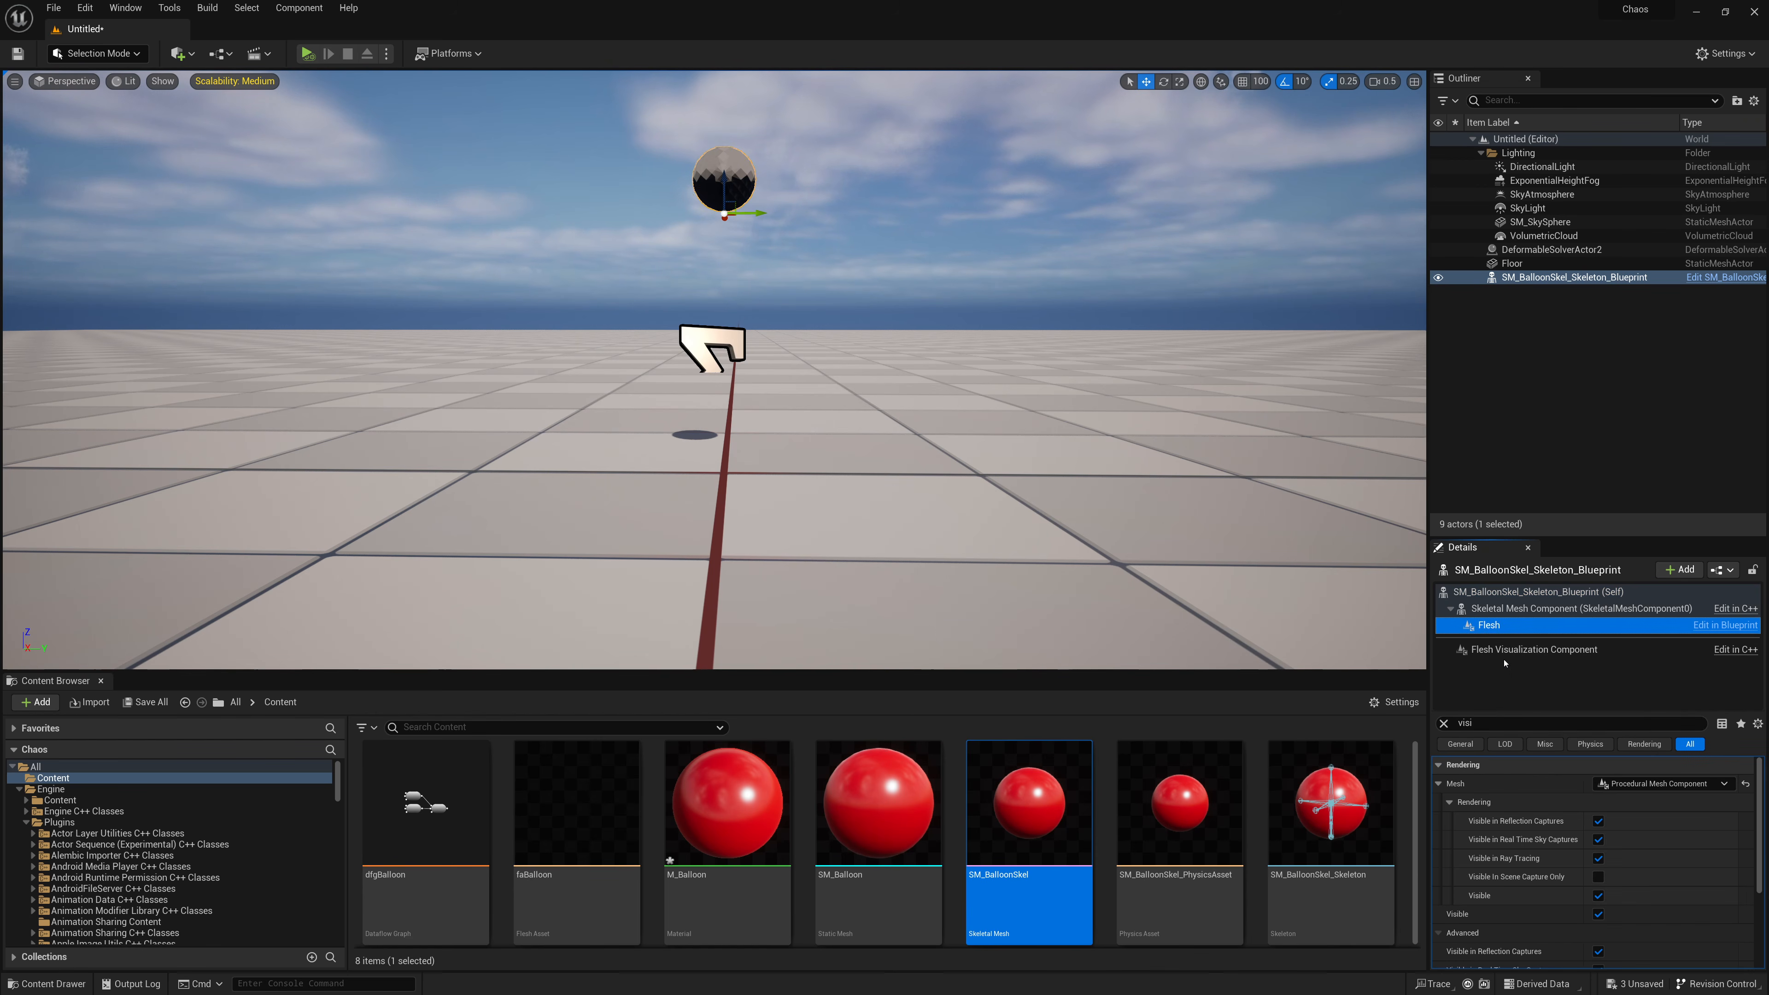
Step: Simulate the level twice to examine how the flesh balloon drops onto the floor, stopping each run
click(472, 160)
click(386, 53)
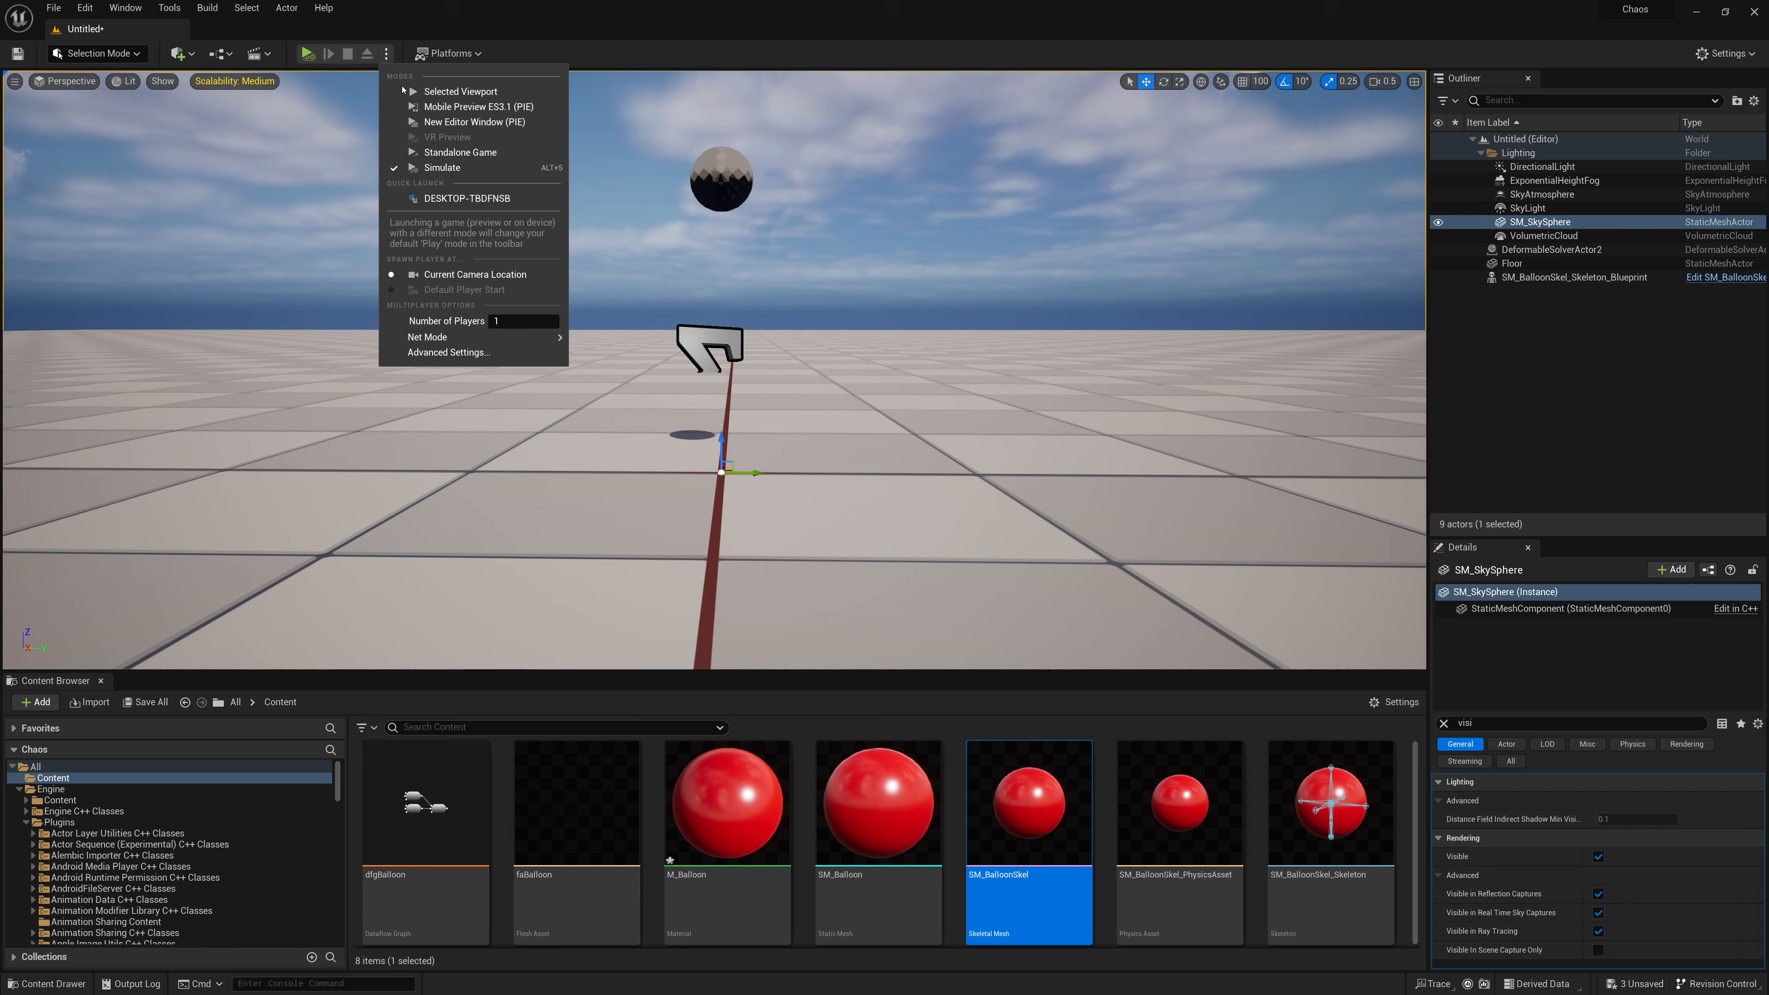
click(425, 172)
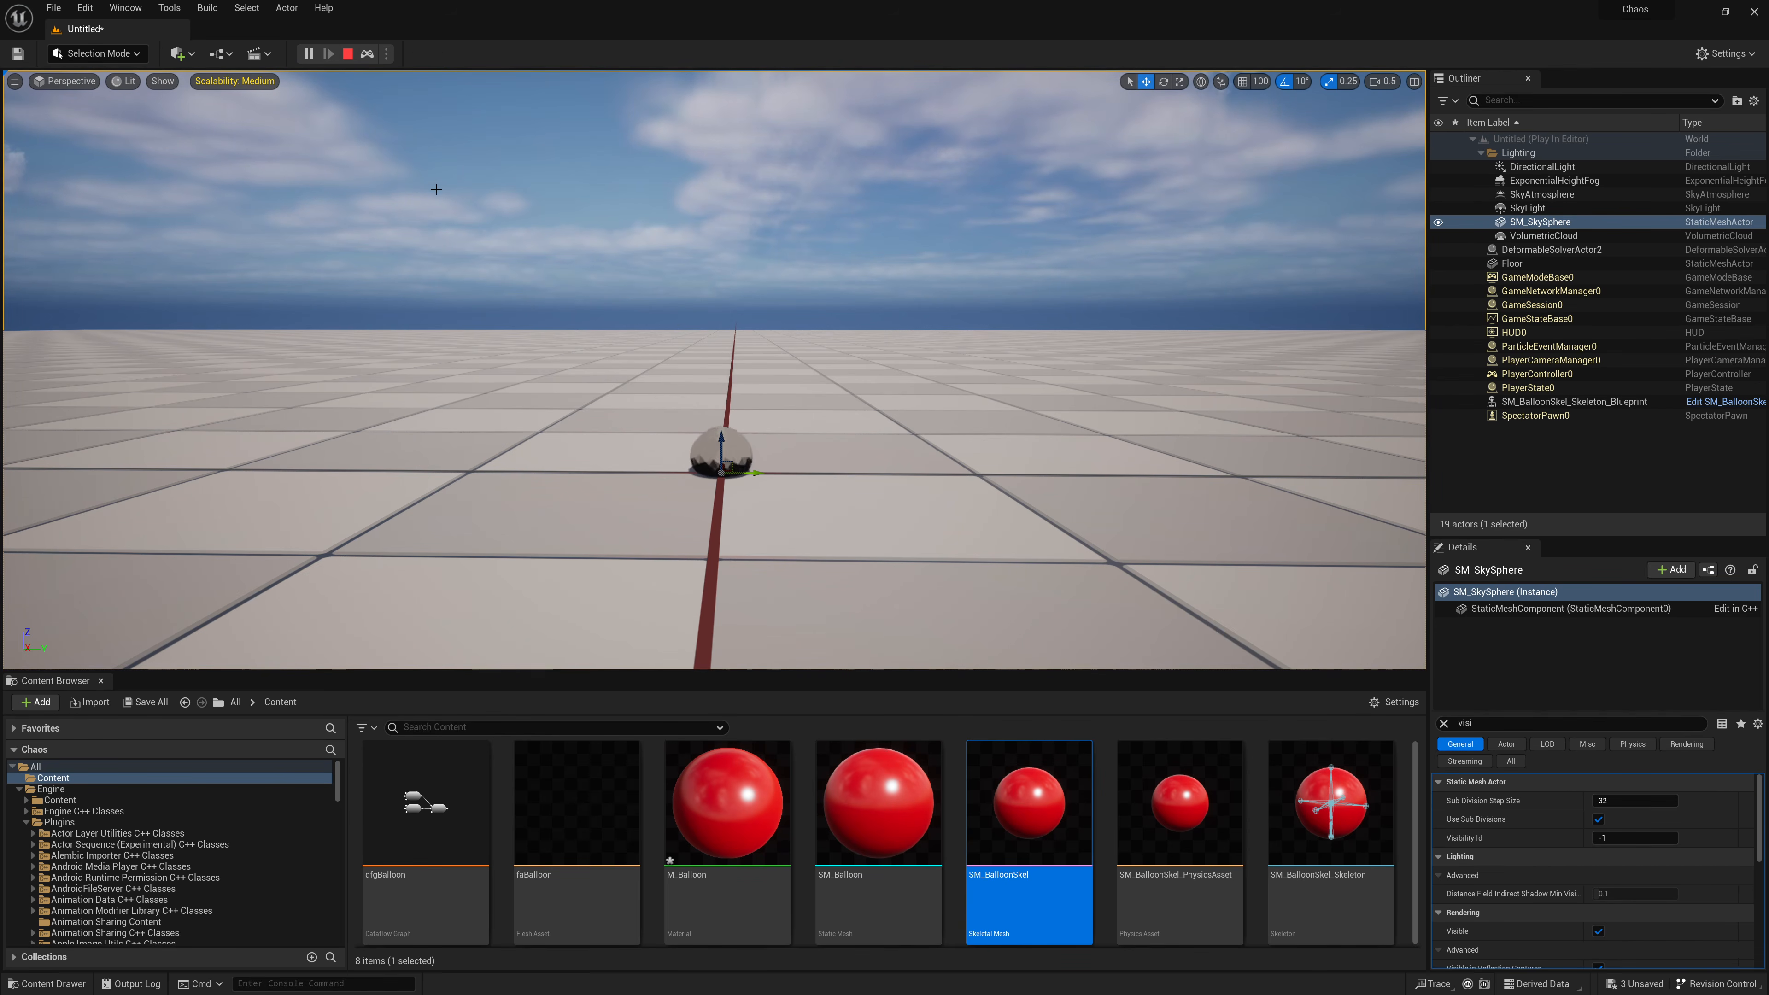
click(347, 53)
click(387, 53)
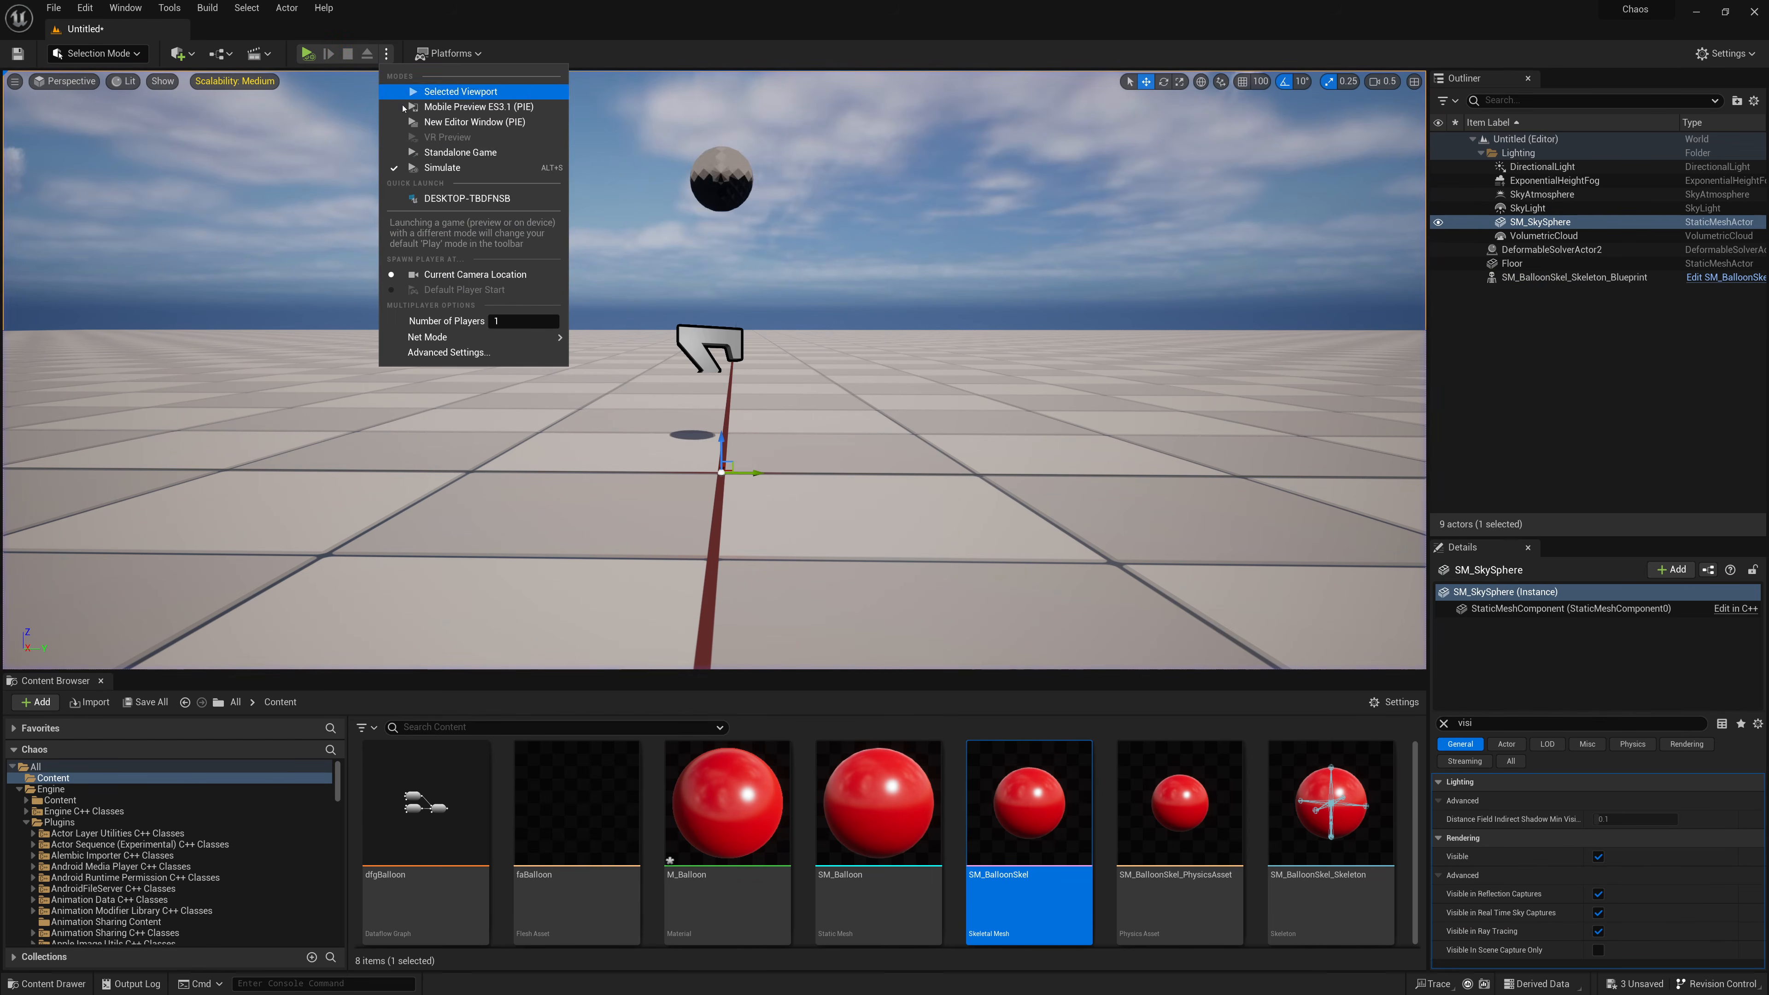
click(419, 169)
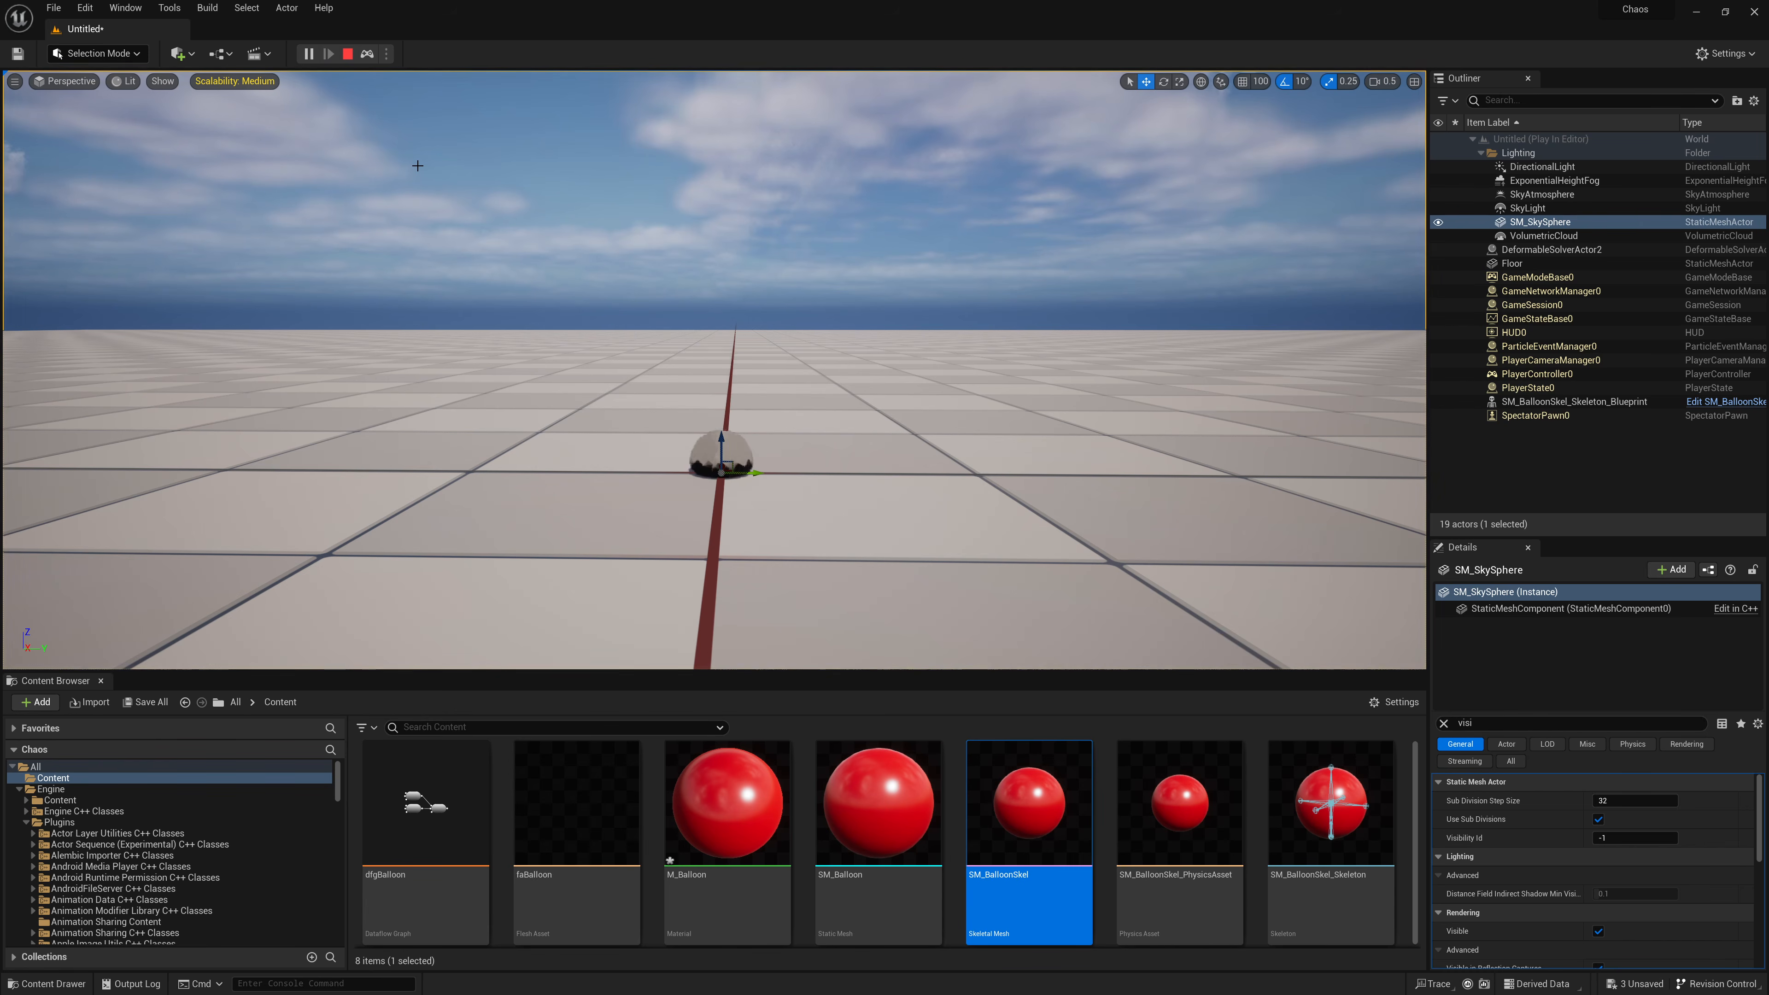
click(347, 53)
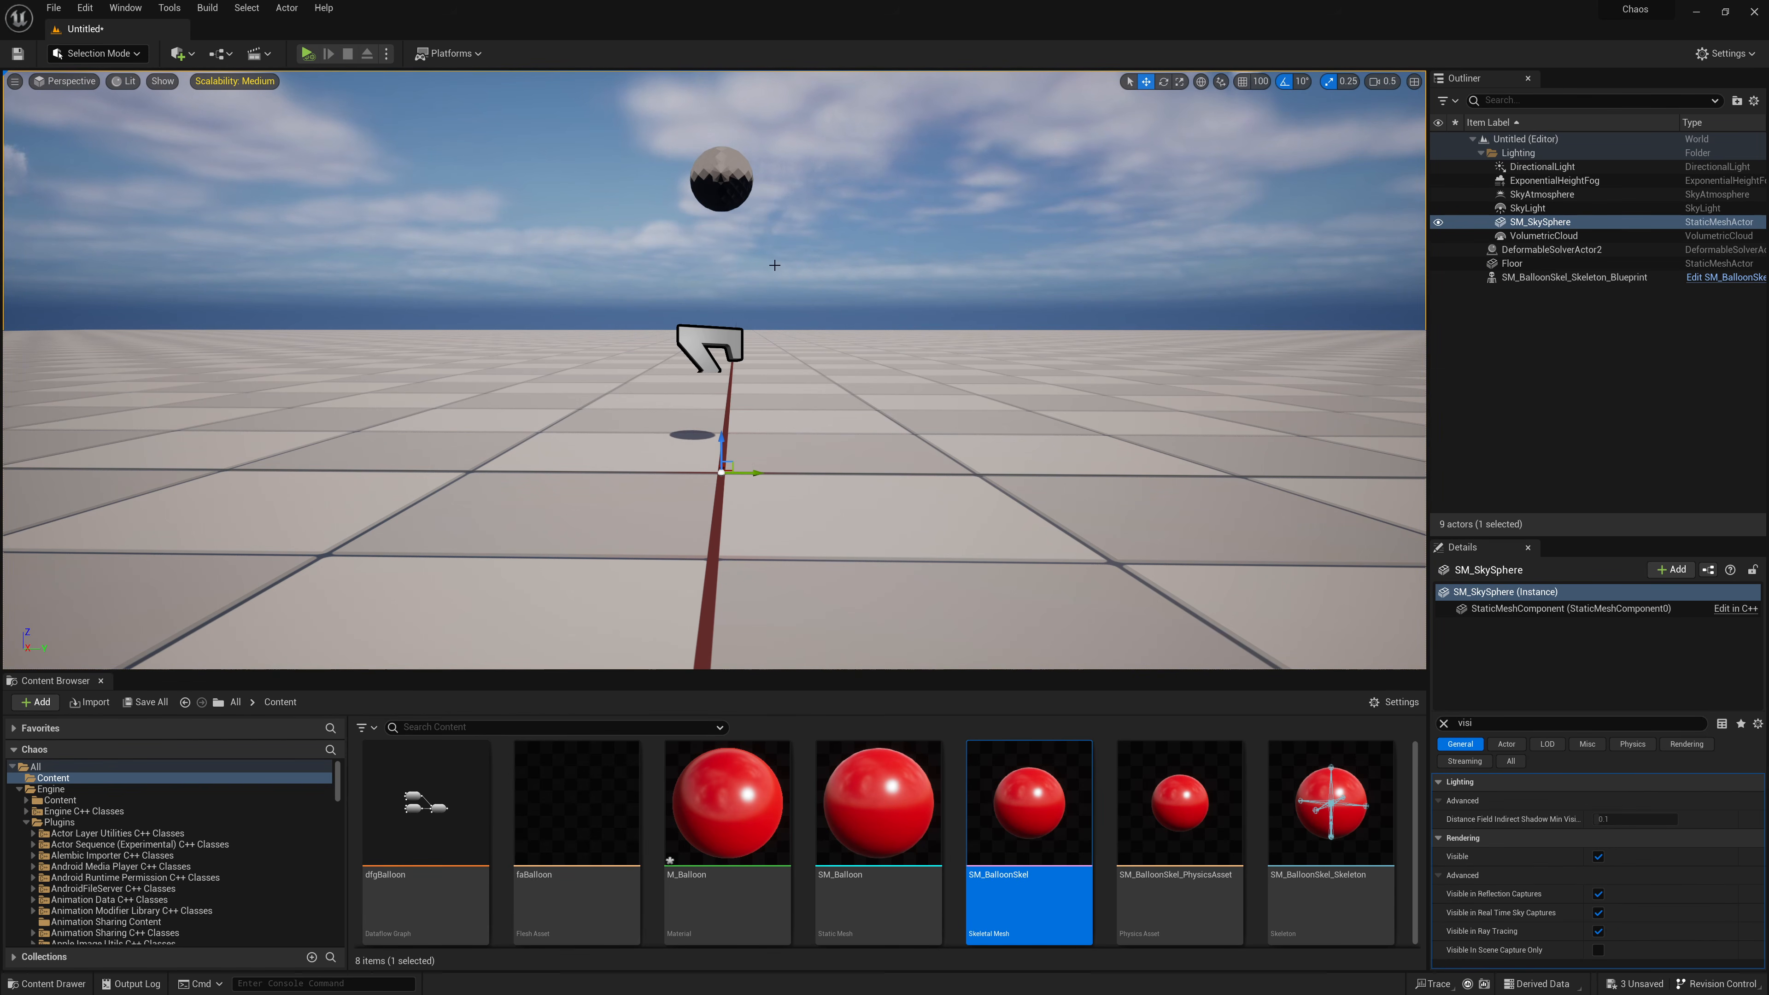
Step: Turn off Visible on the balloon blueprint actor's Flesh component and reselect the actor's root
click(1444, 723)
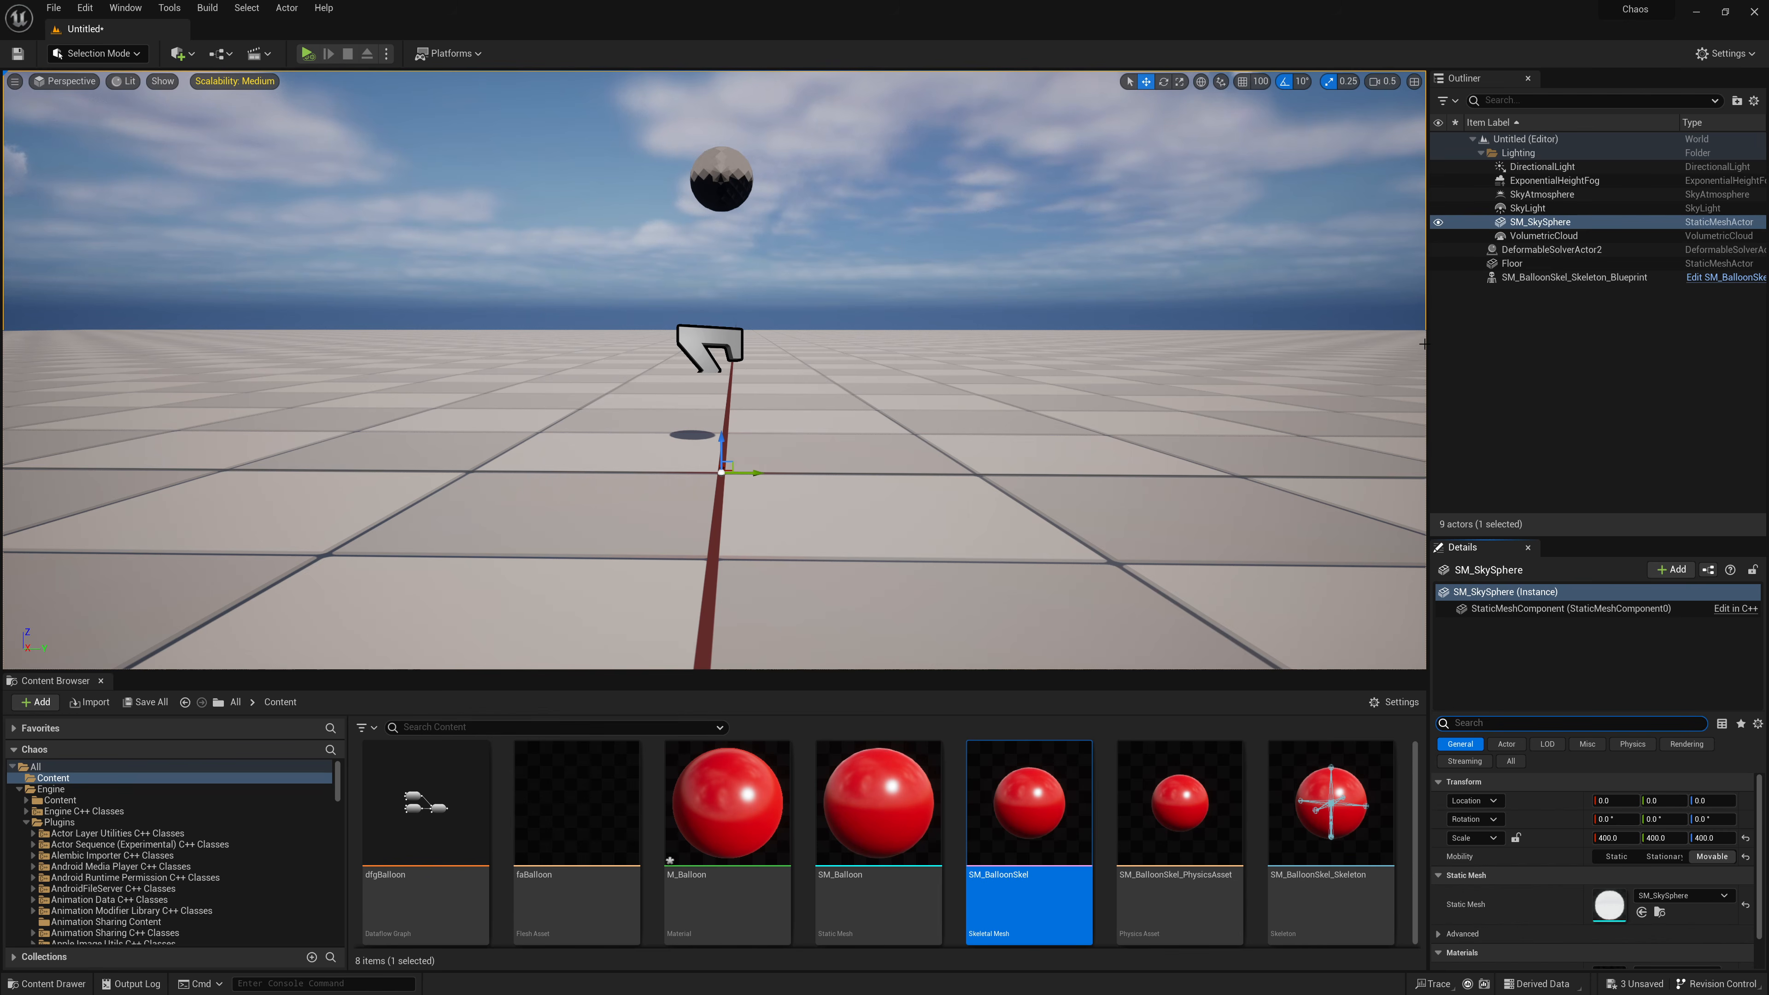
click(1559, 277)
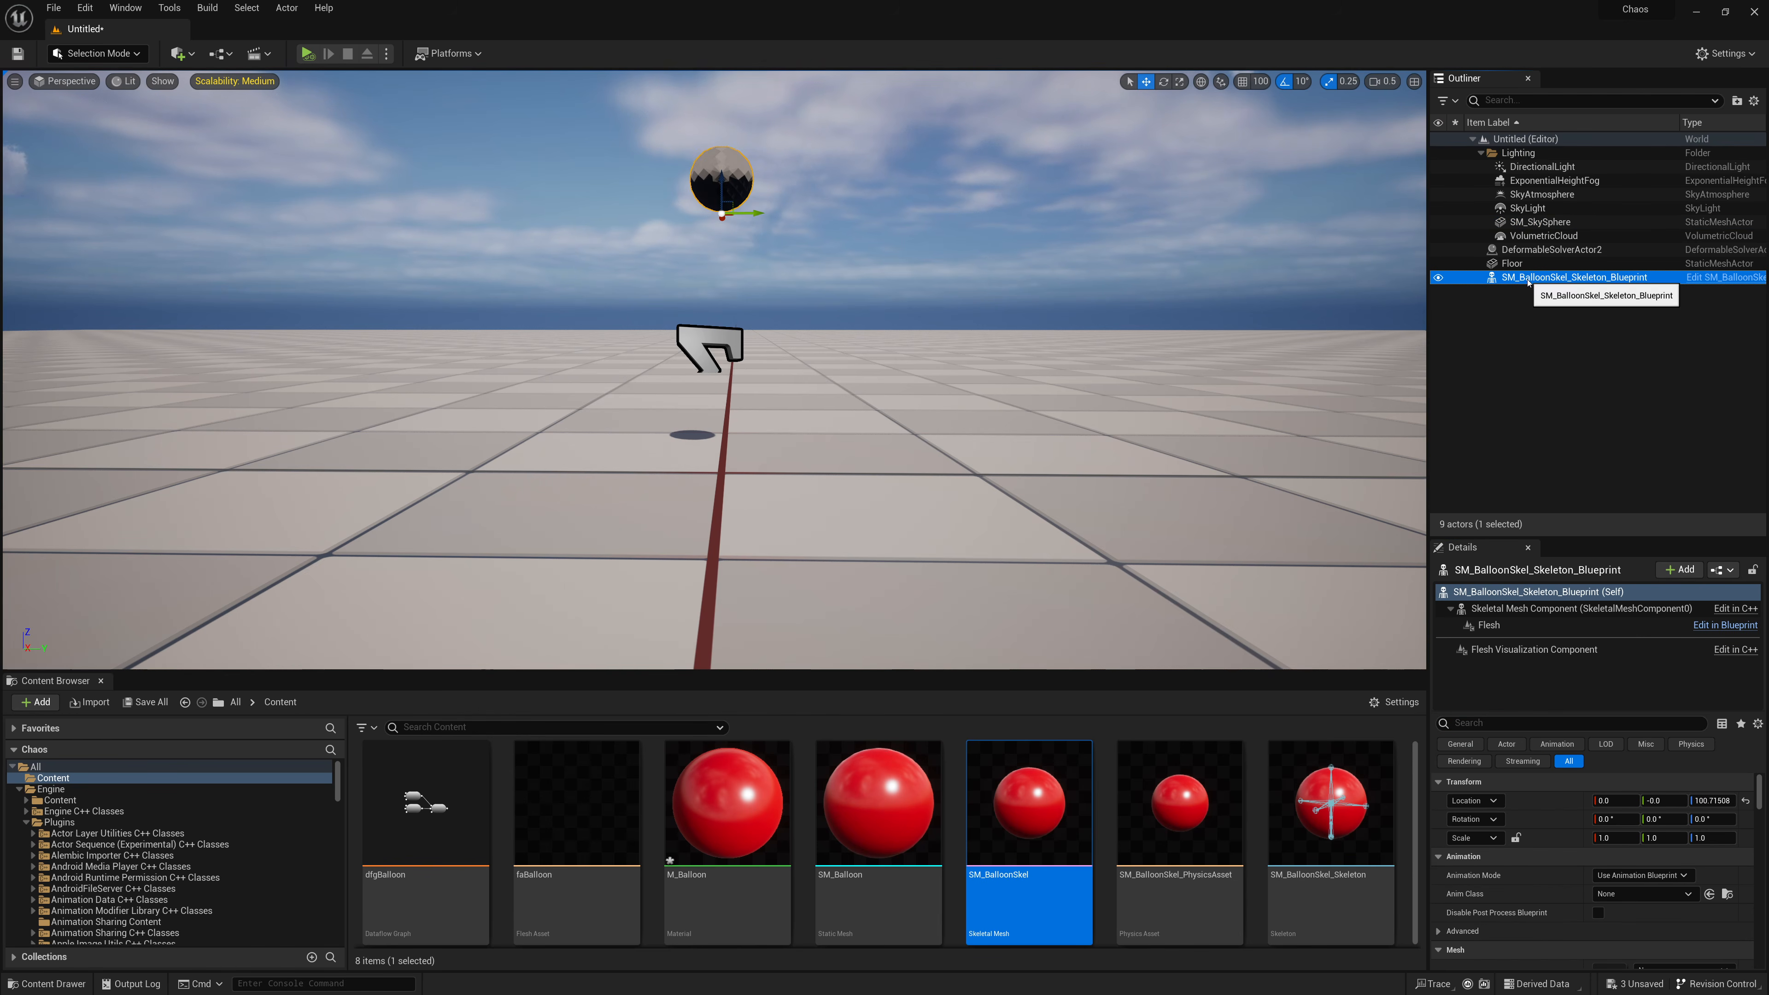
click(1491, 624)
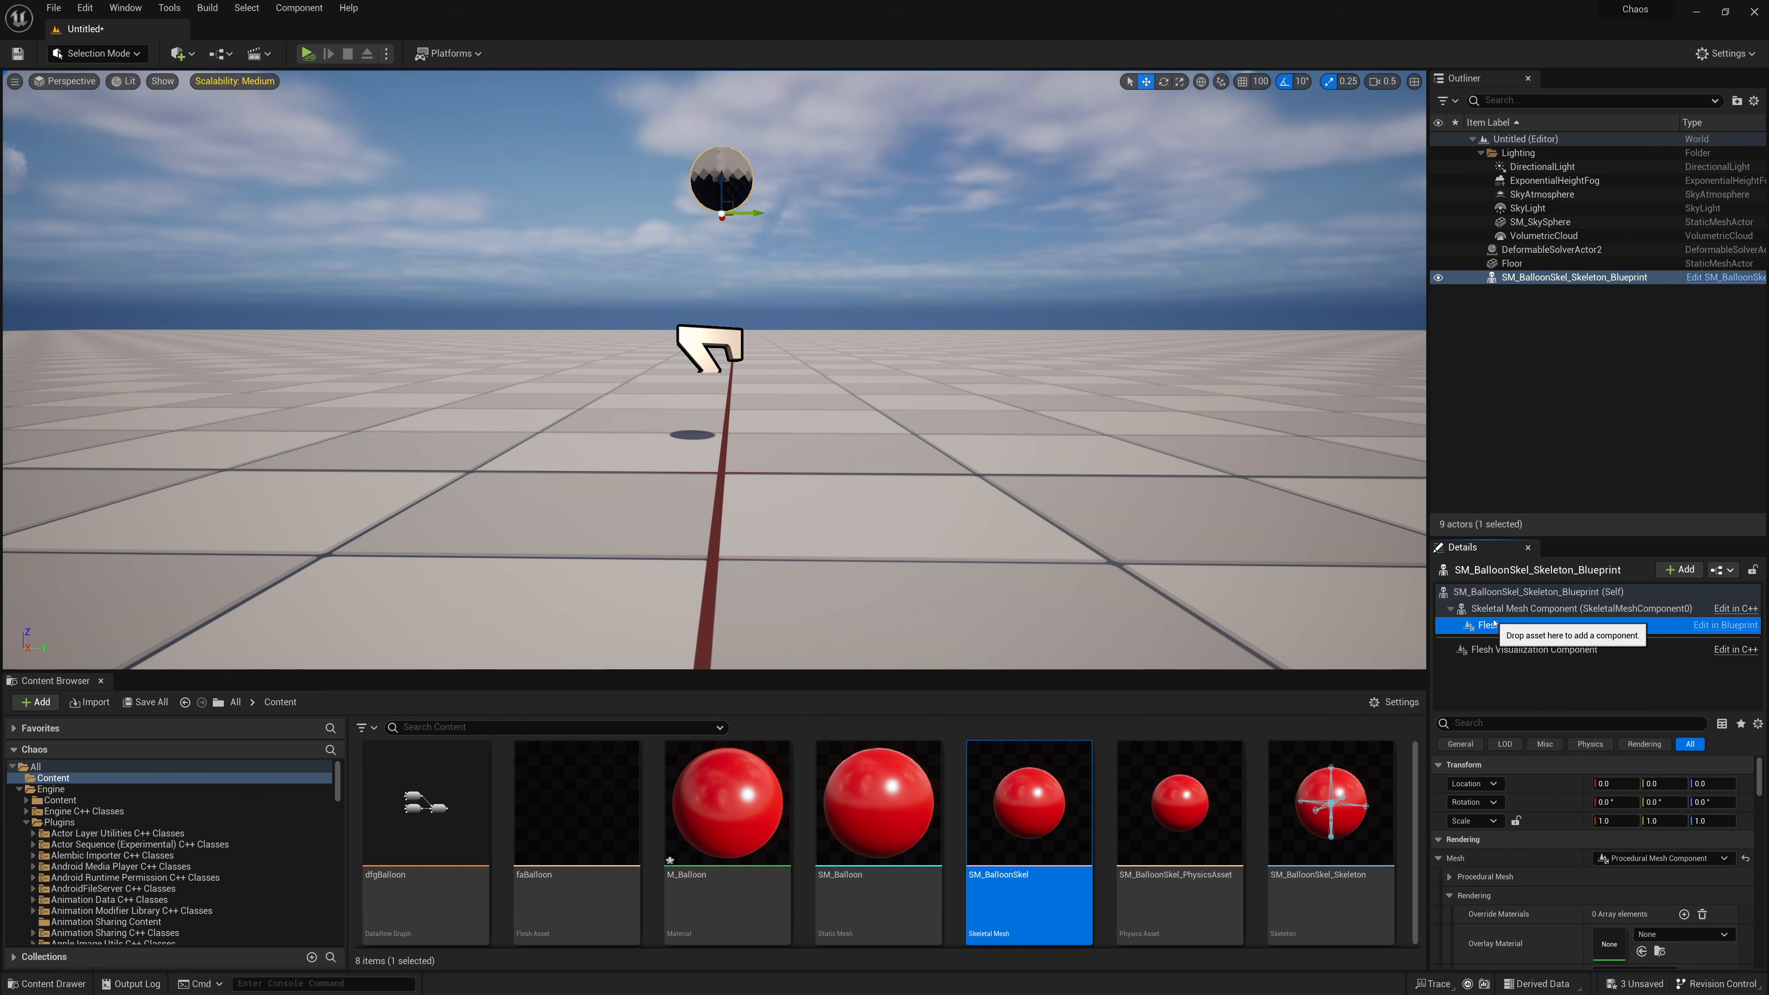
click(1495, 723)
text(visi)
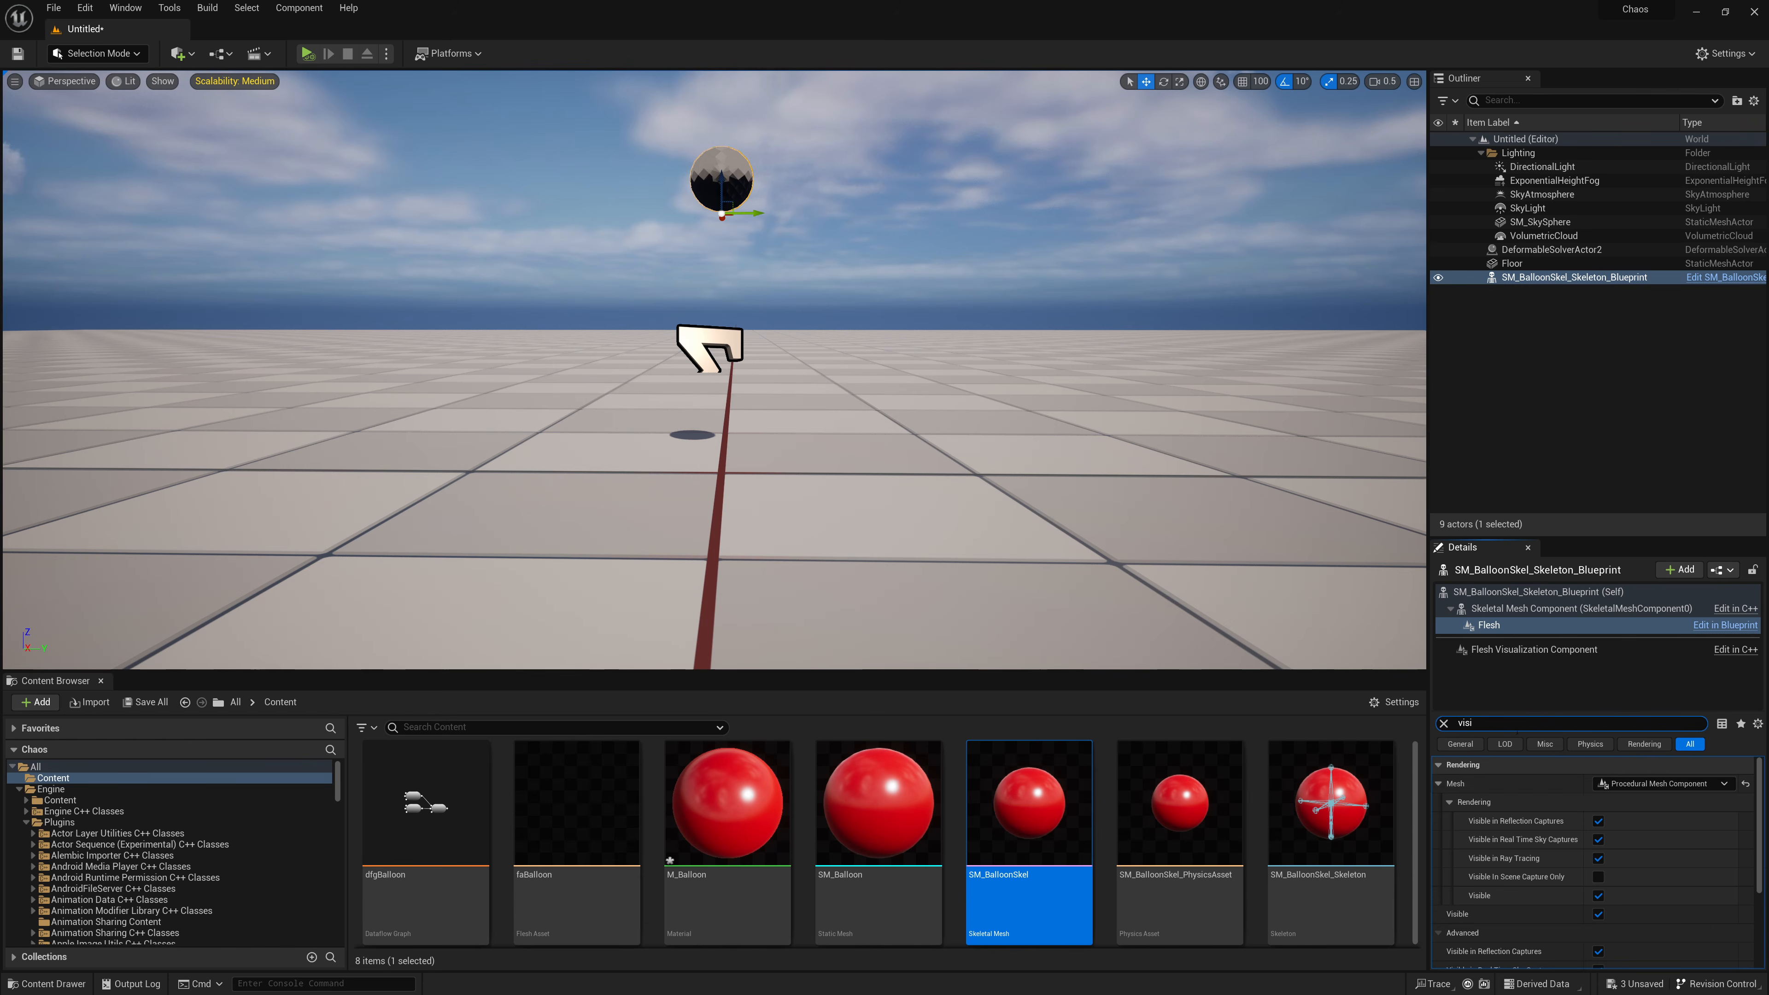
click(1599, 913)
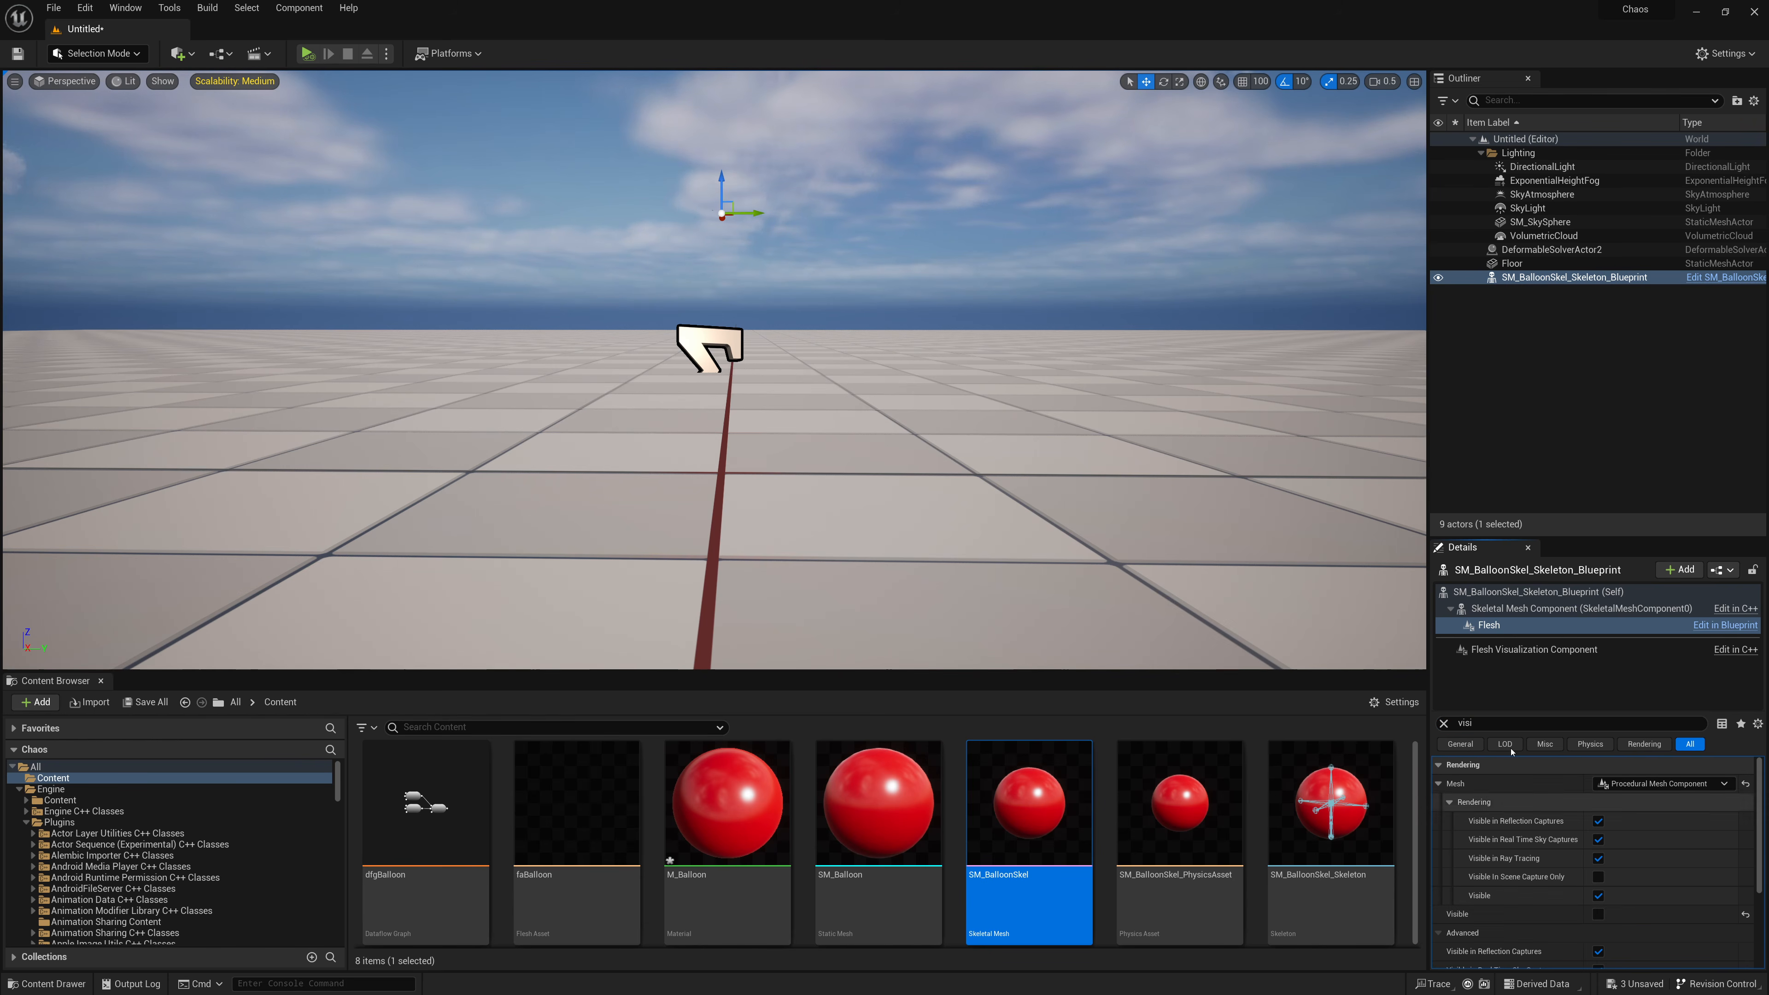
click(1478, 598)
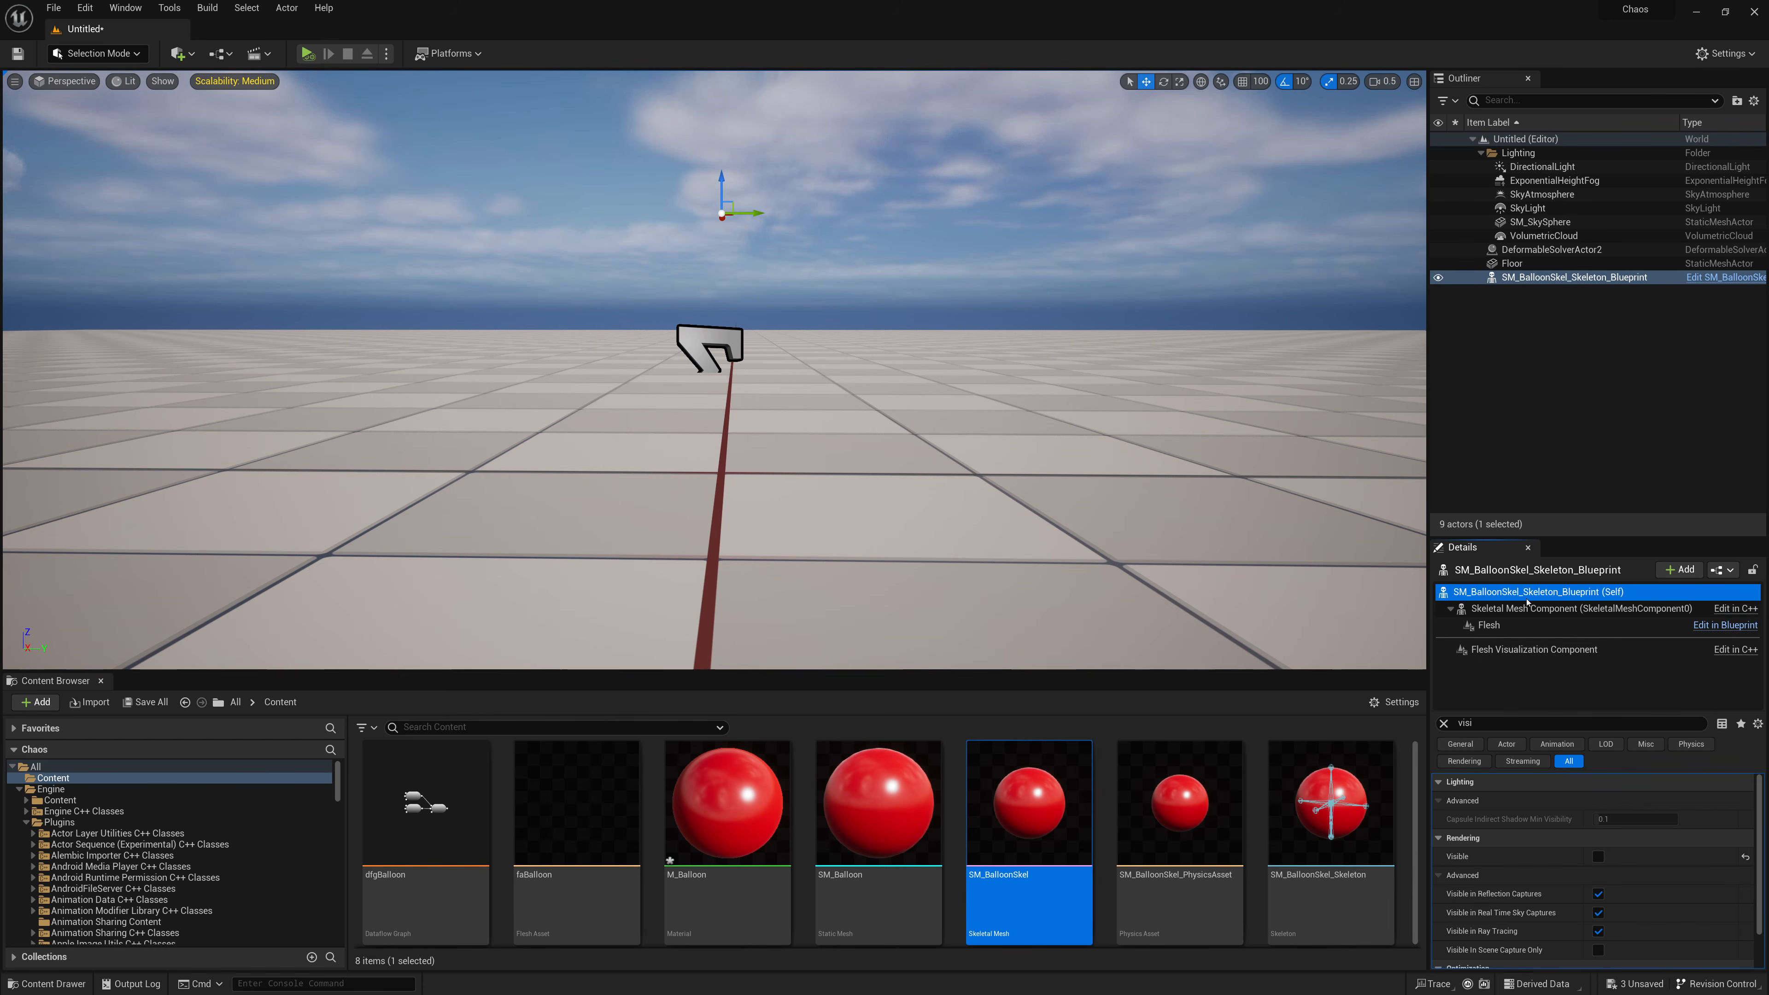
Step: Turn Visible on for the balloon blueprint actor's root, simulate the level once and stop the run
click(1598, 857)
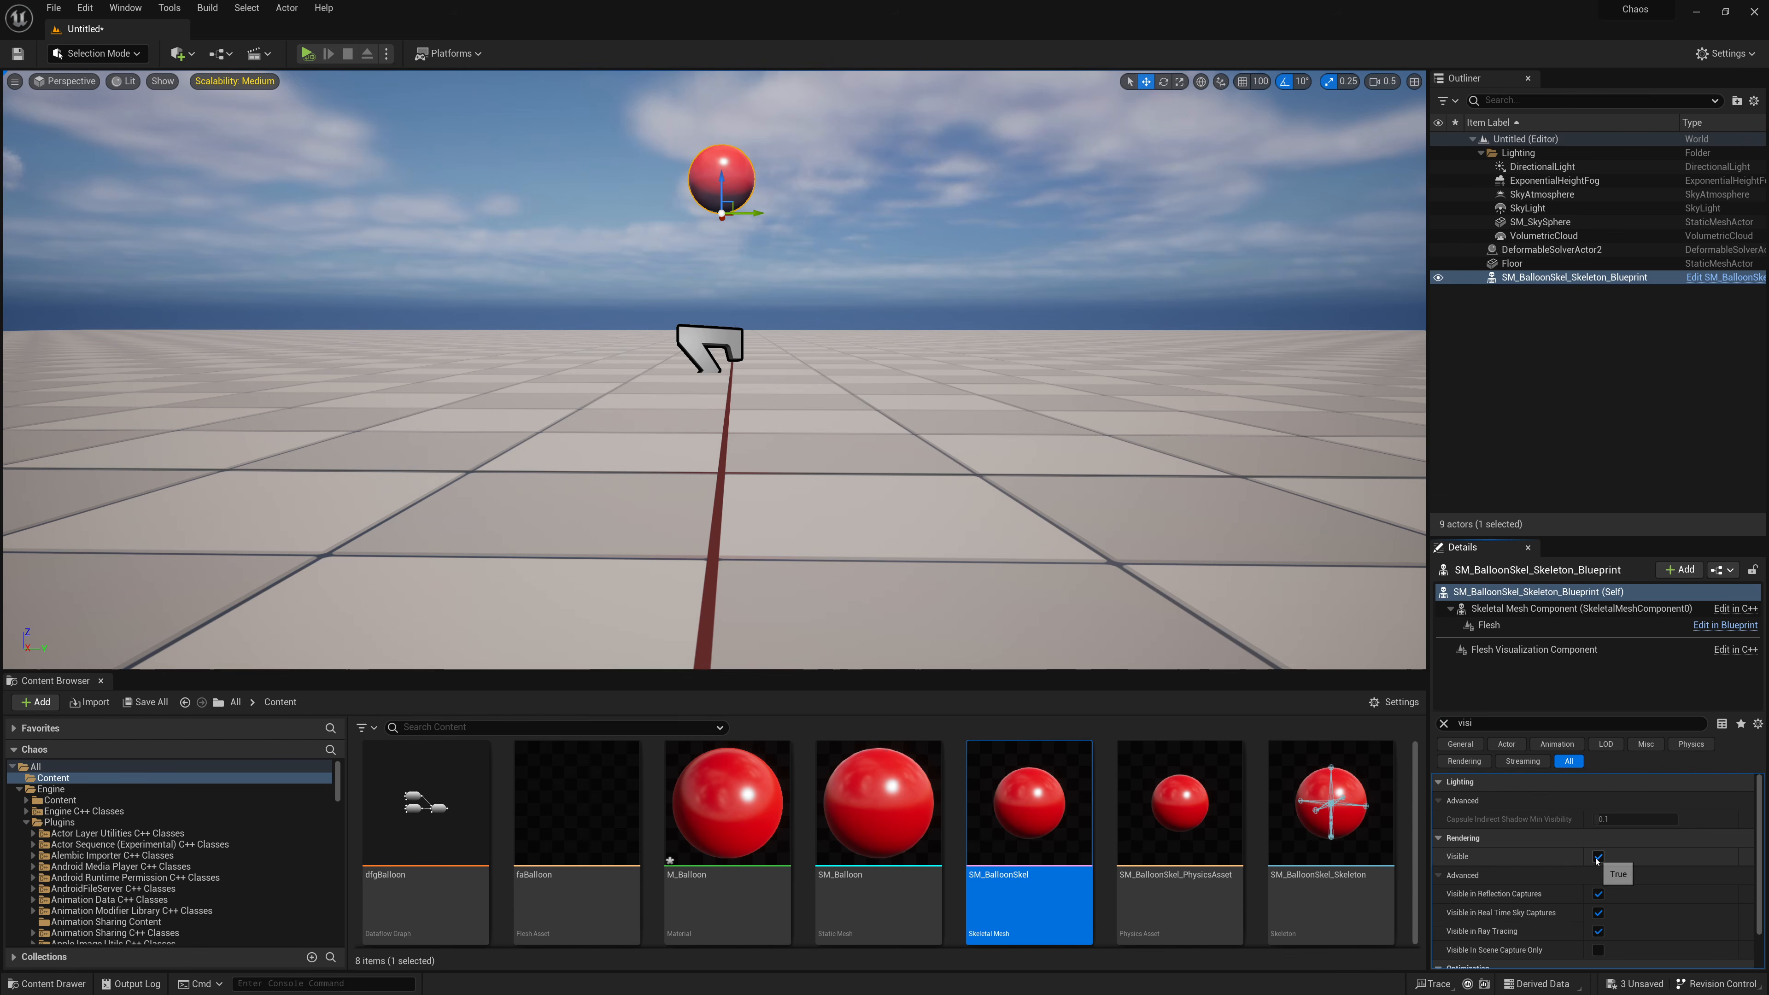
click(999, 321)
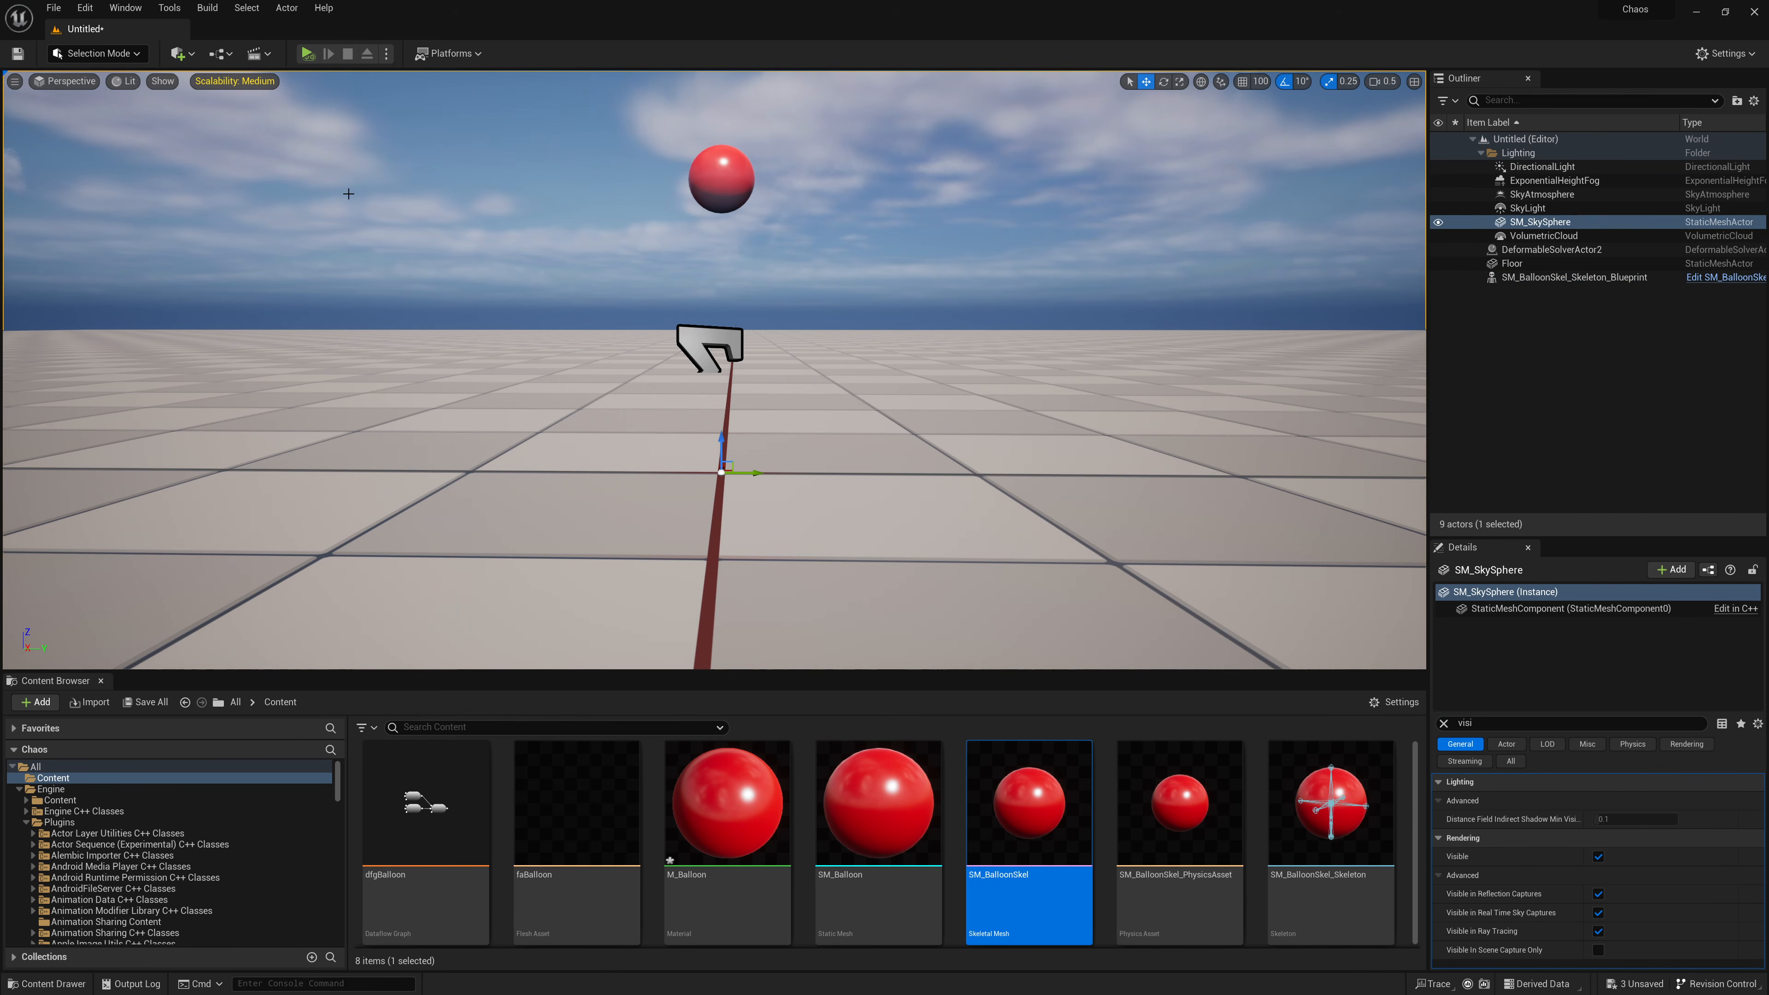
click(386, 53)
click(418, 164)
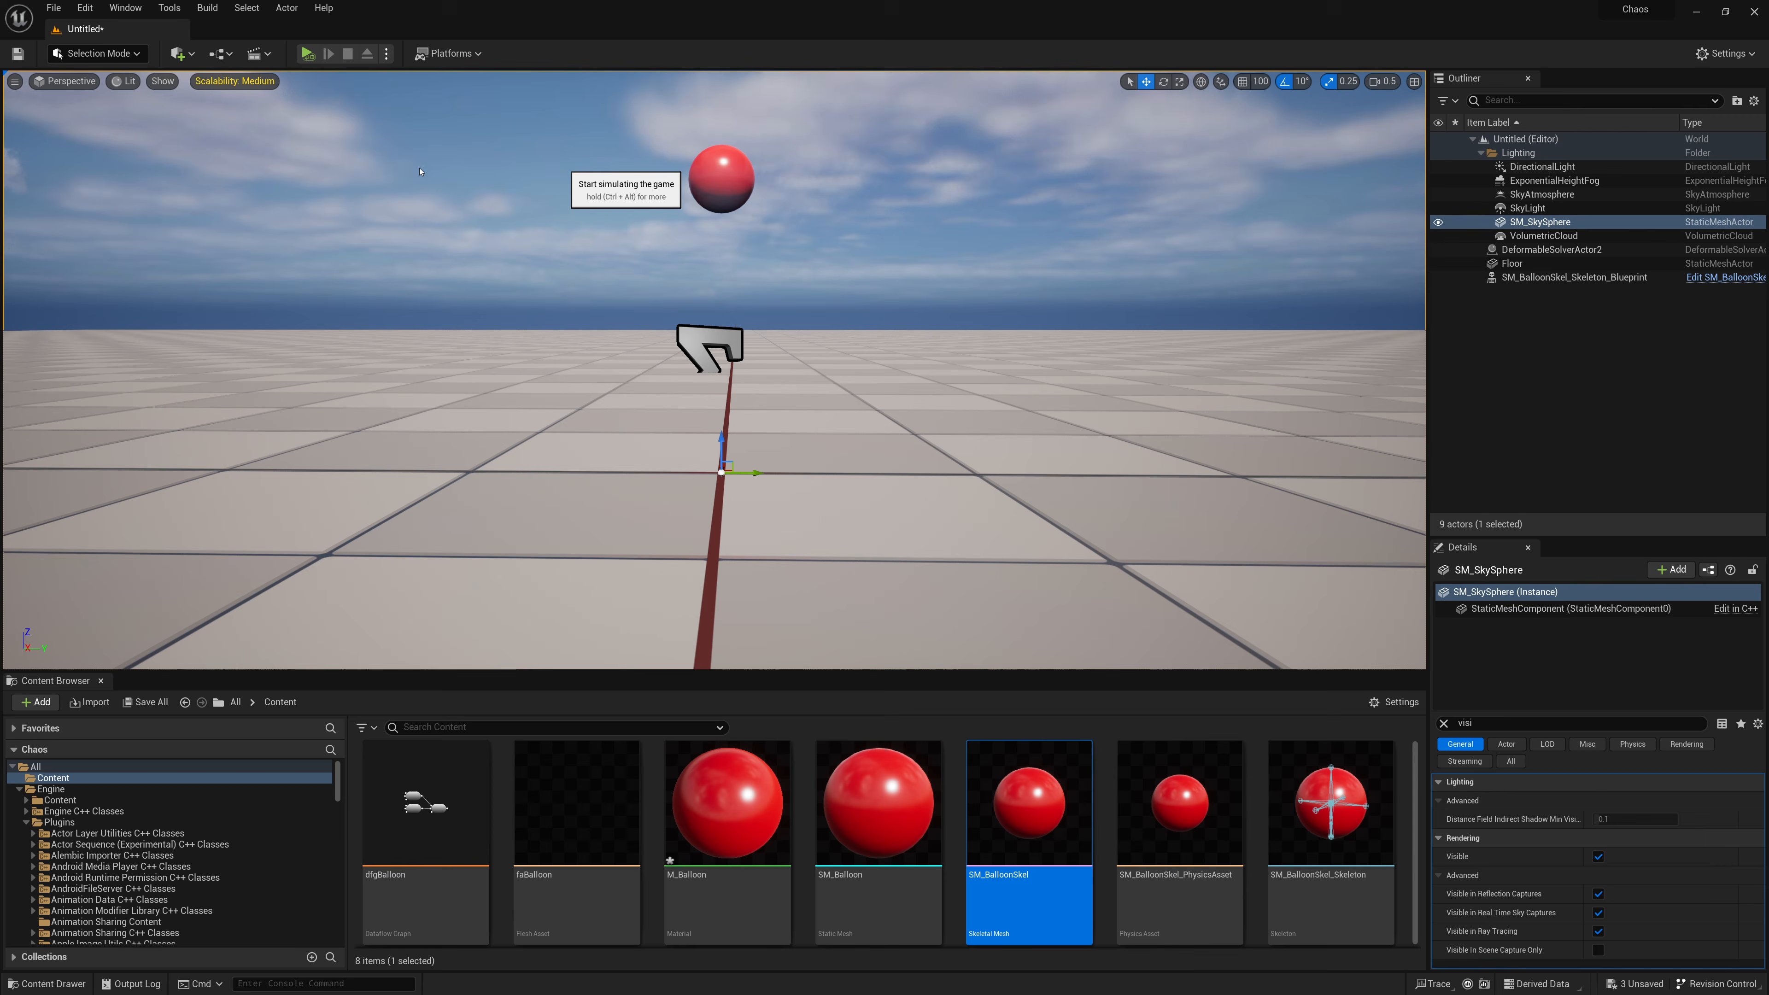
key(Escape)
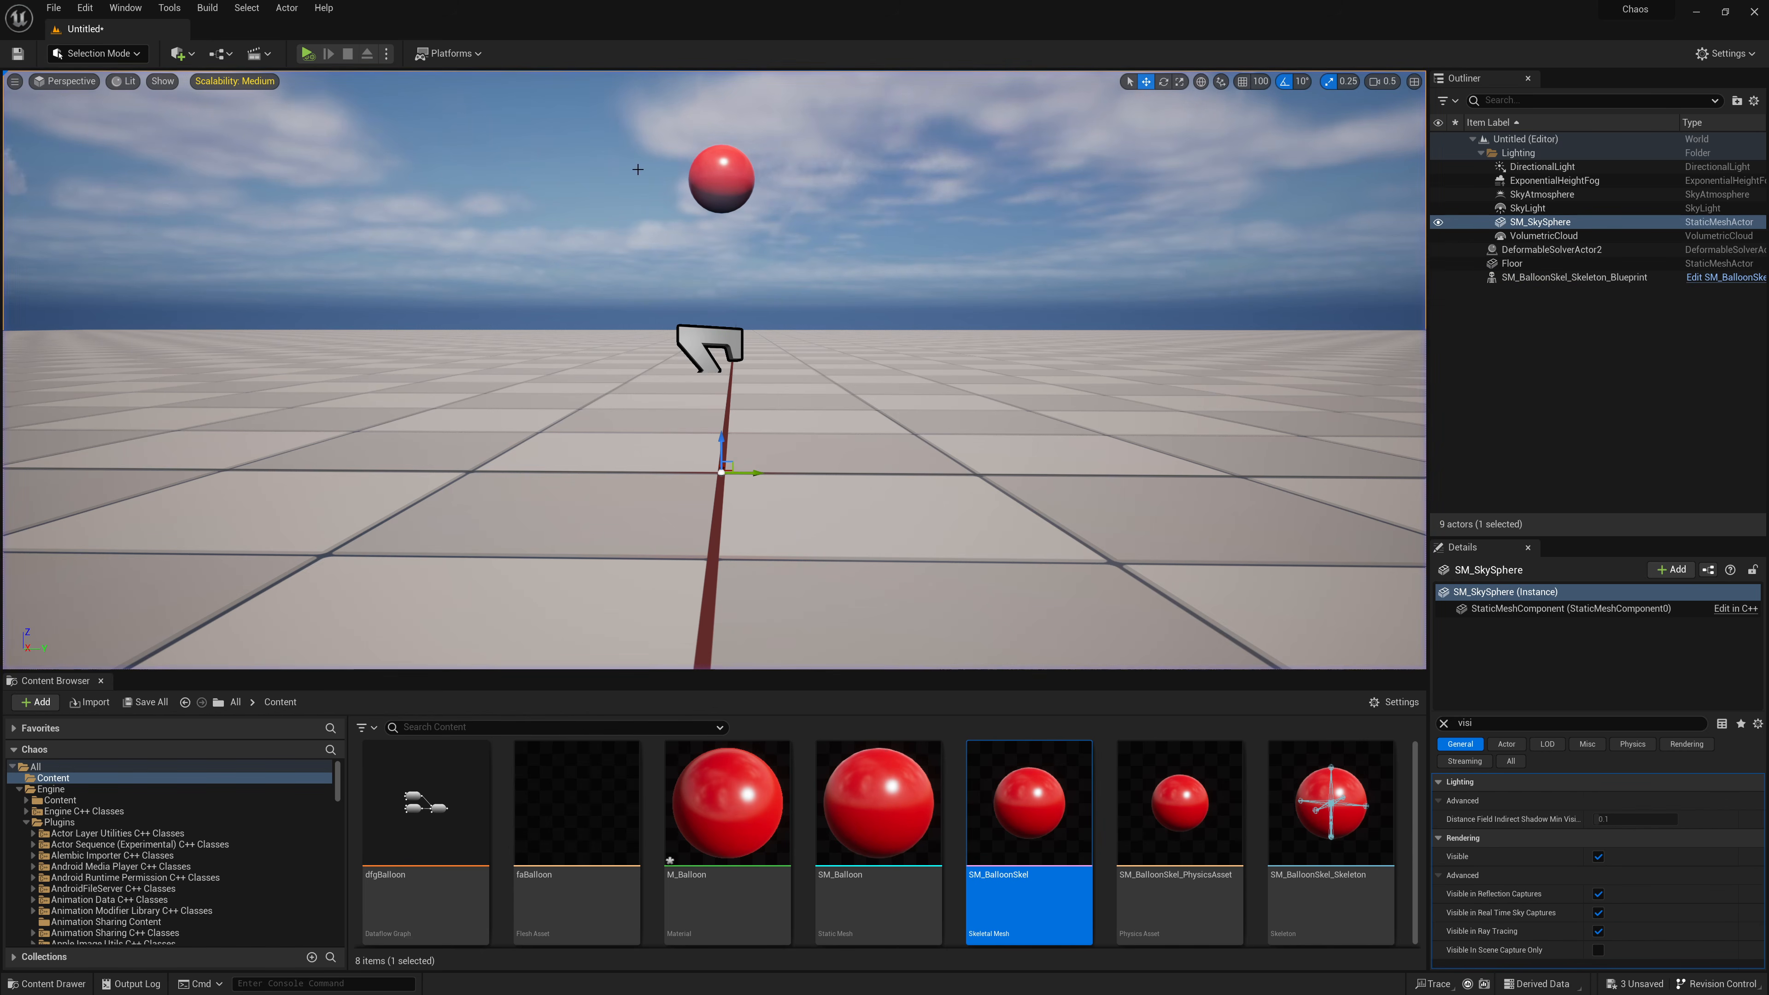
Step: Clear the property filter and enable Simulate Physics on the SM_BalloonSkel_Skeleton_Blueprint actor
click(1444, 723)
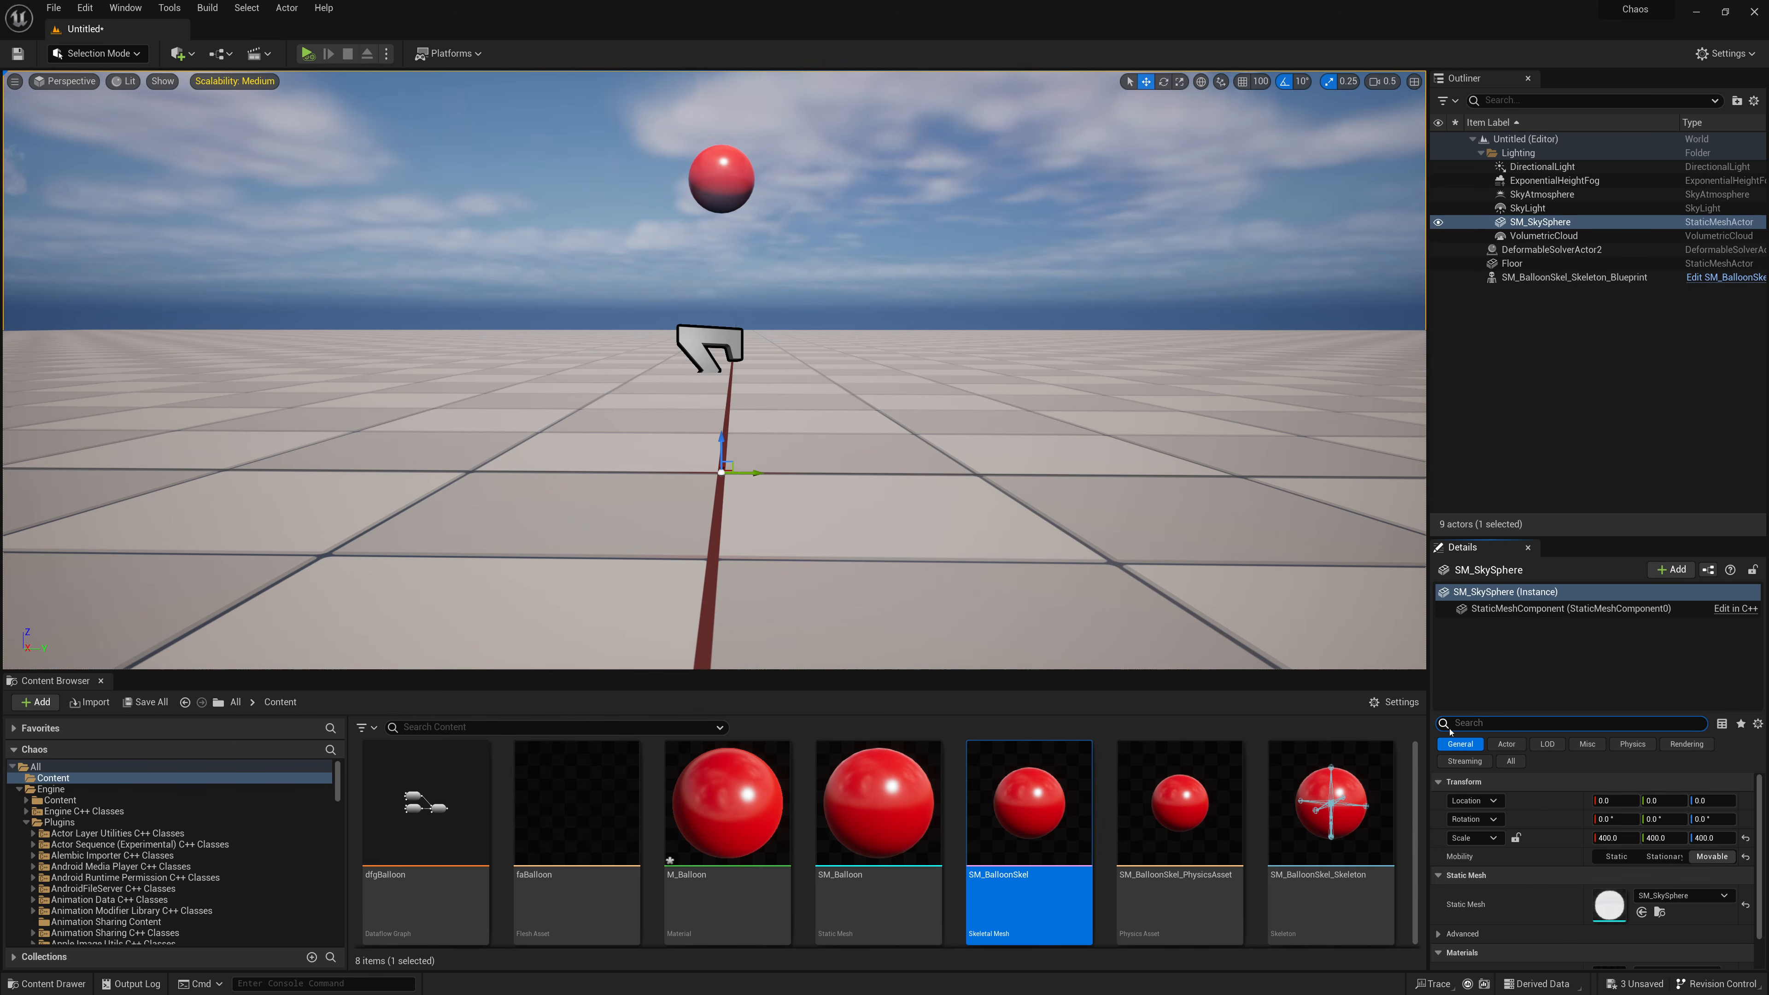
scroll(1533, 862, down, 1)
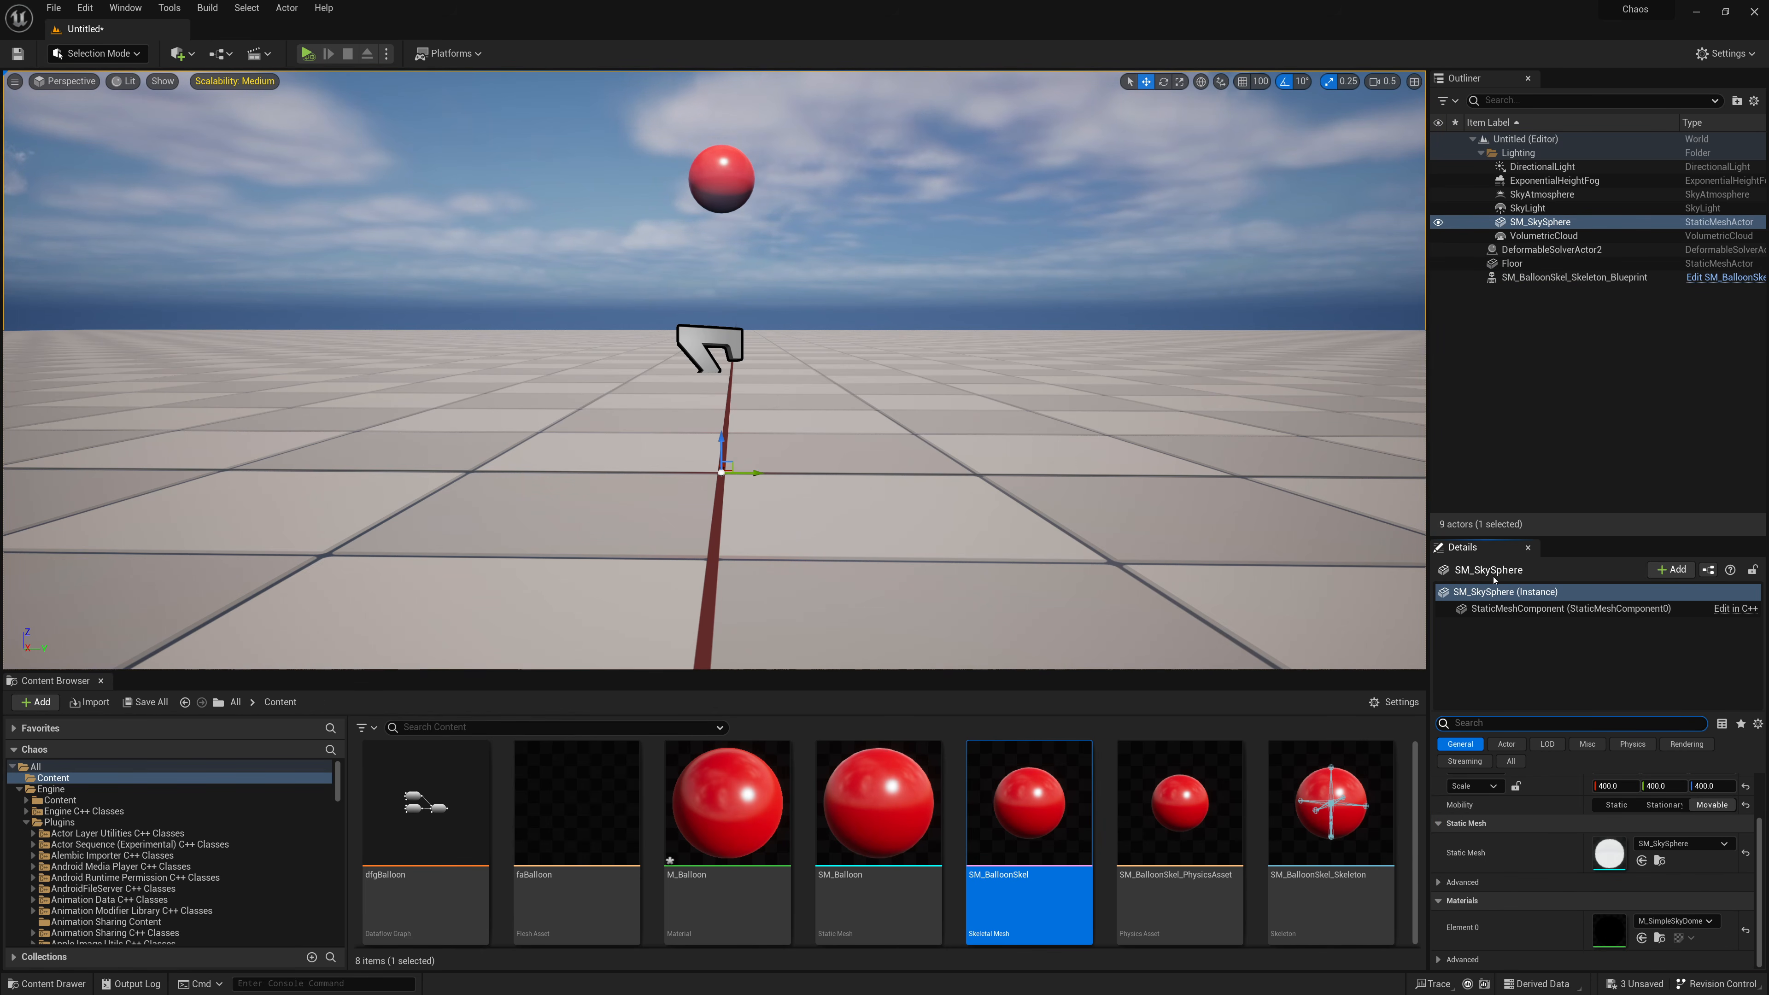
click(1539, 277)
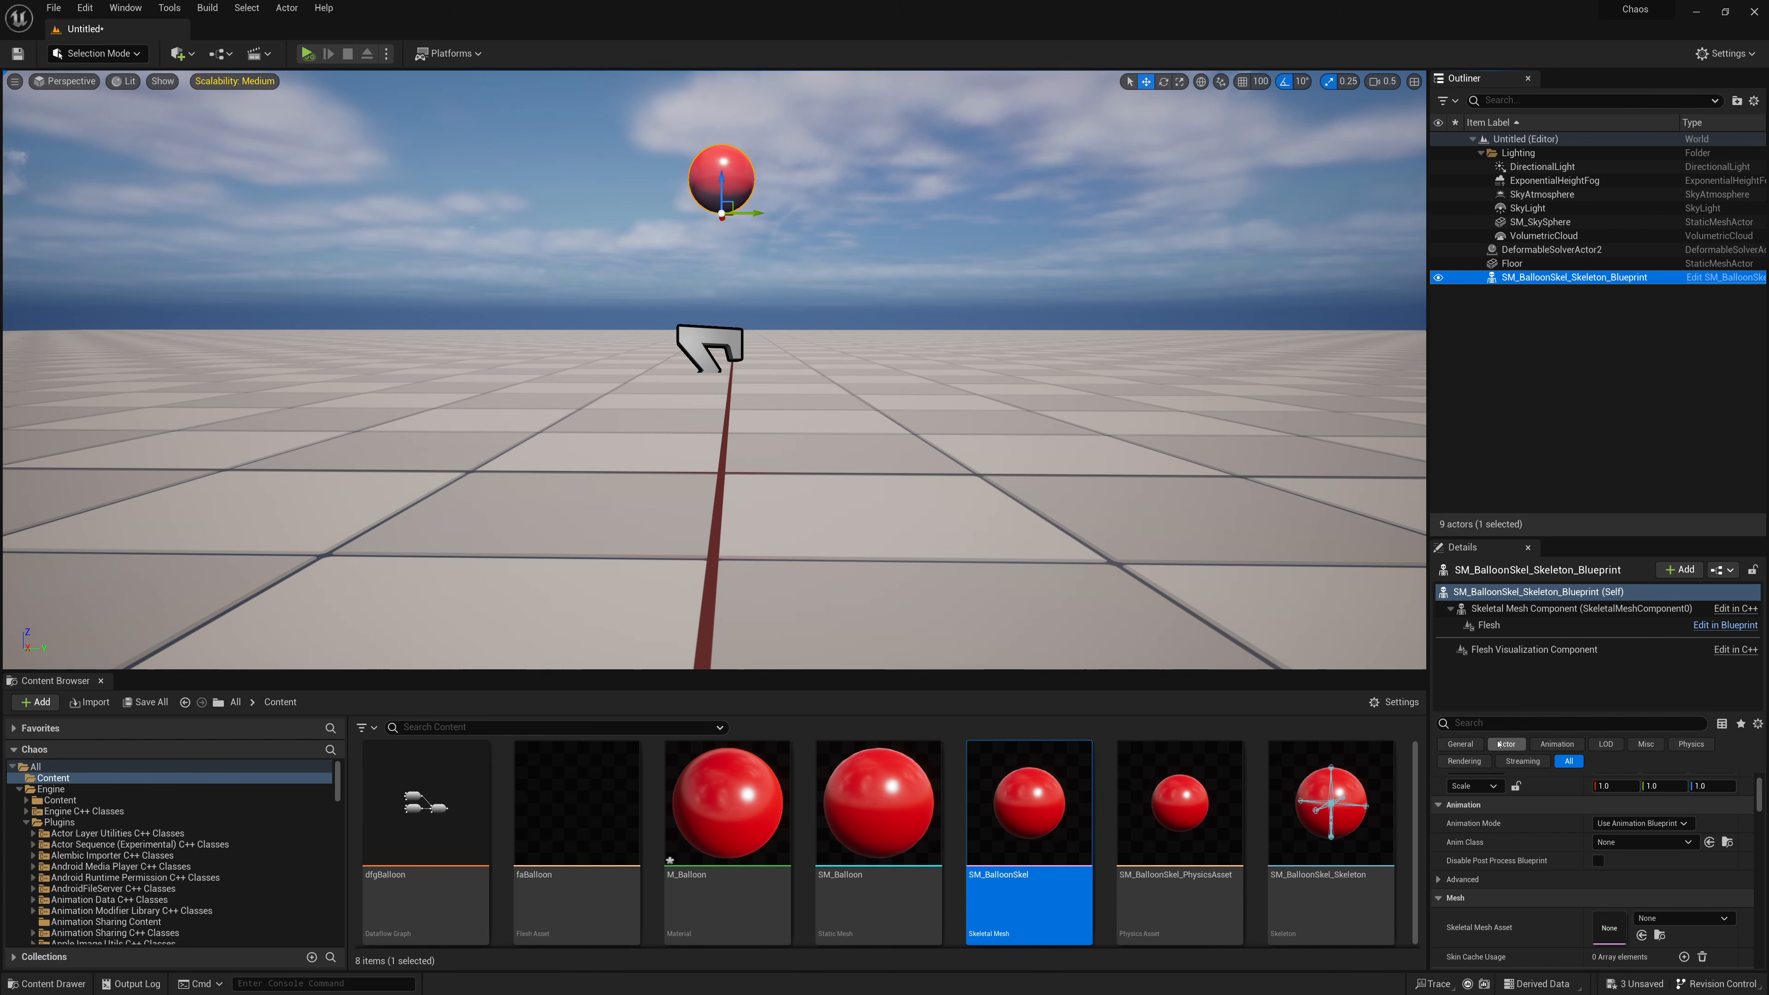
click(1505, 723)
text(Simul)
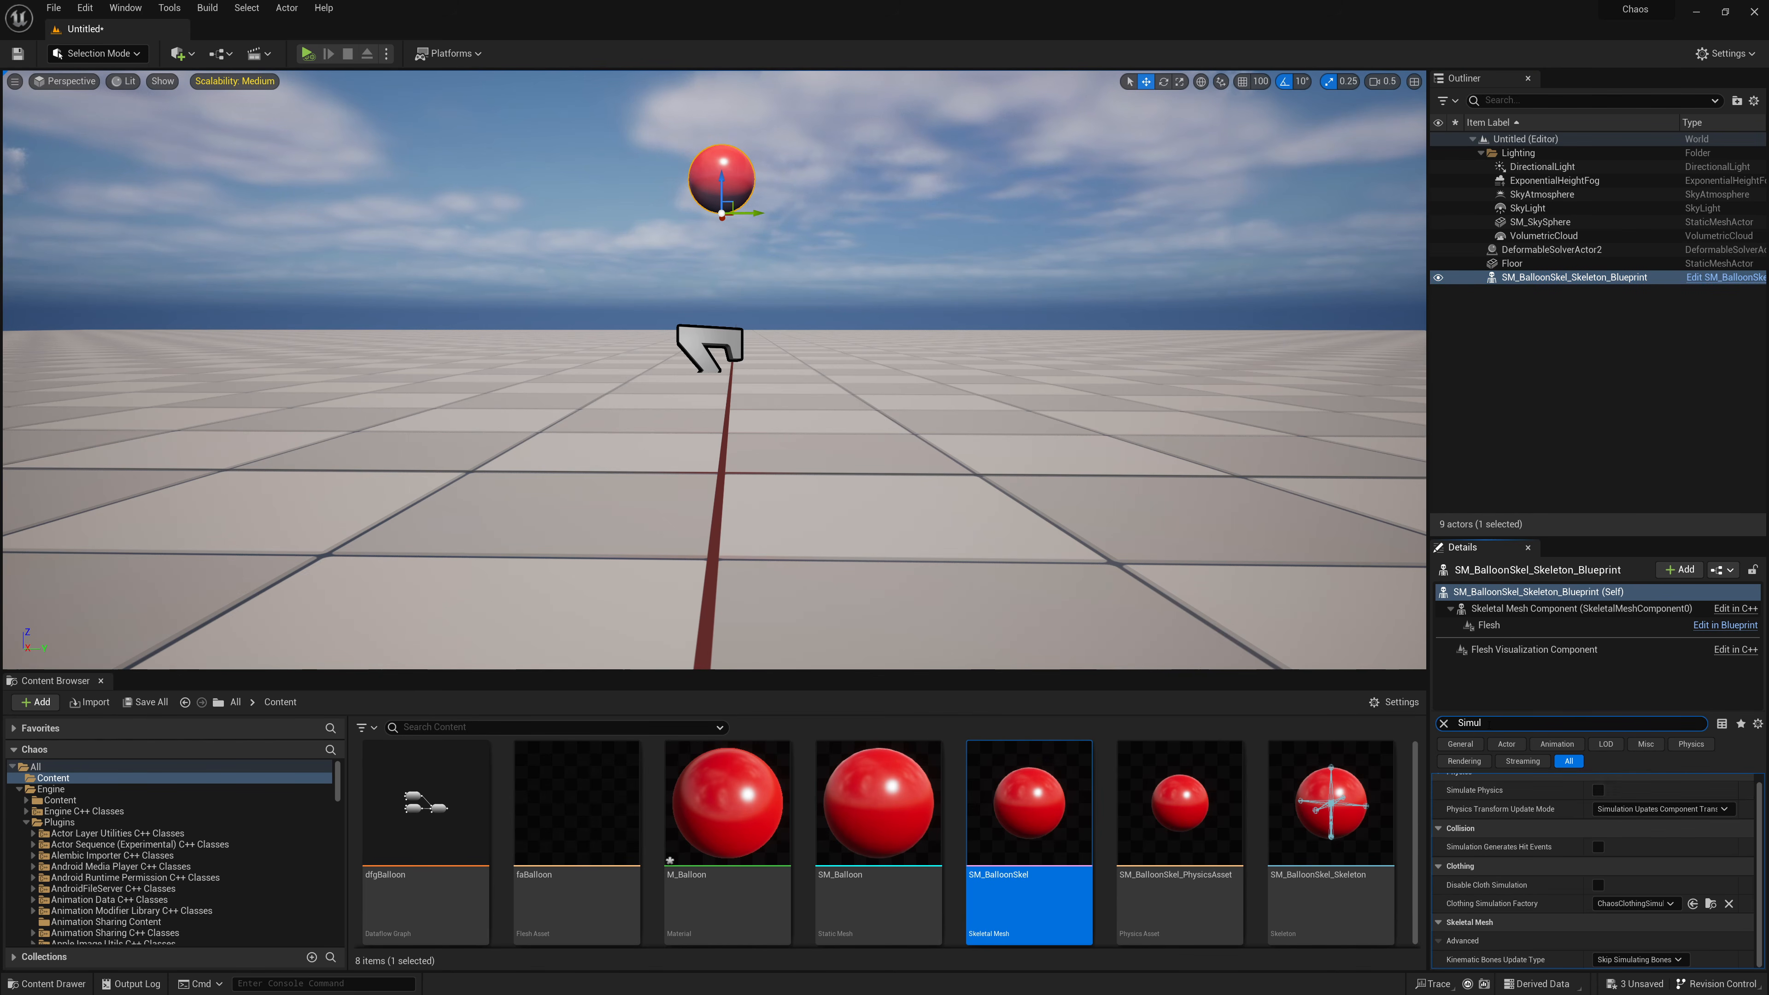
click(1598, 792)
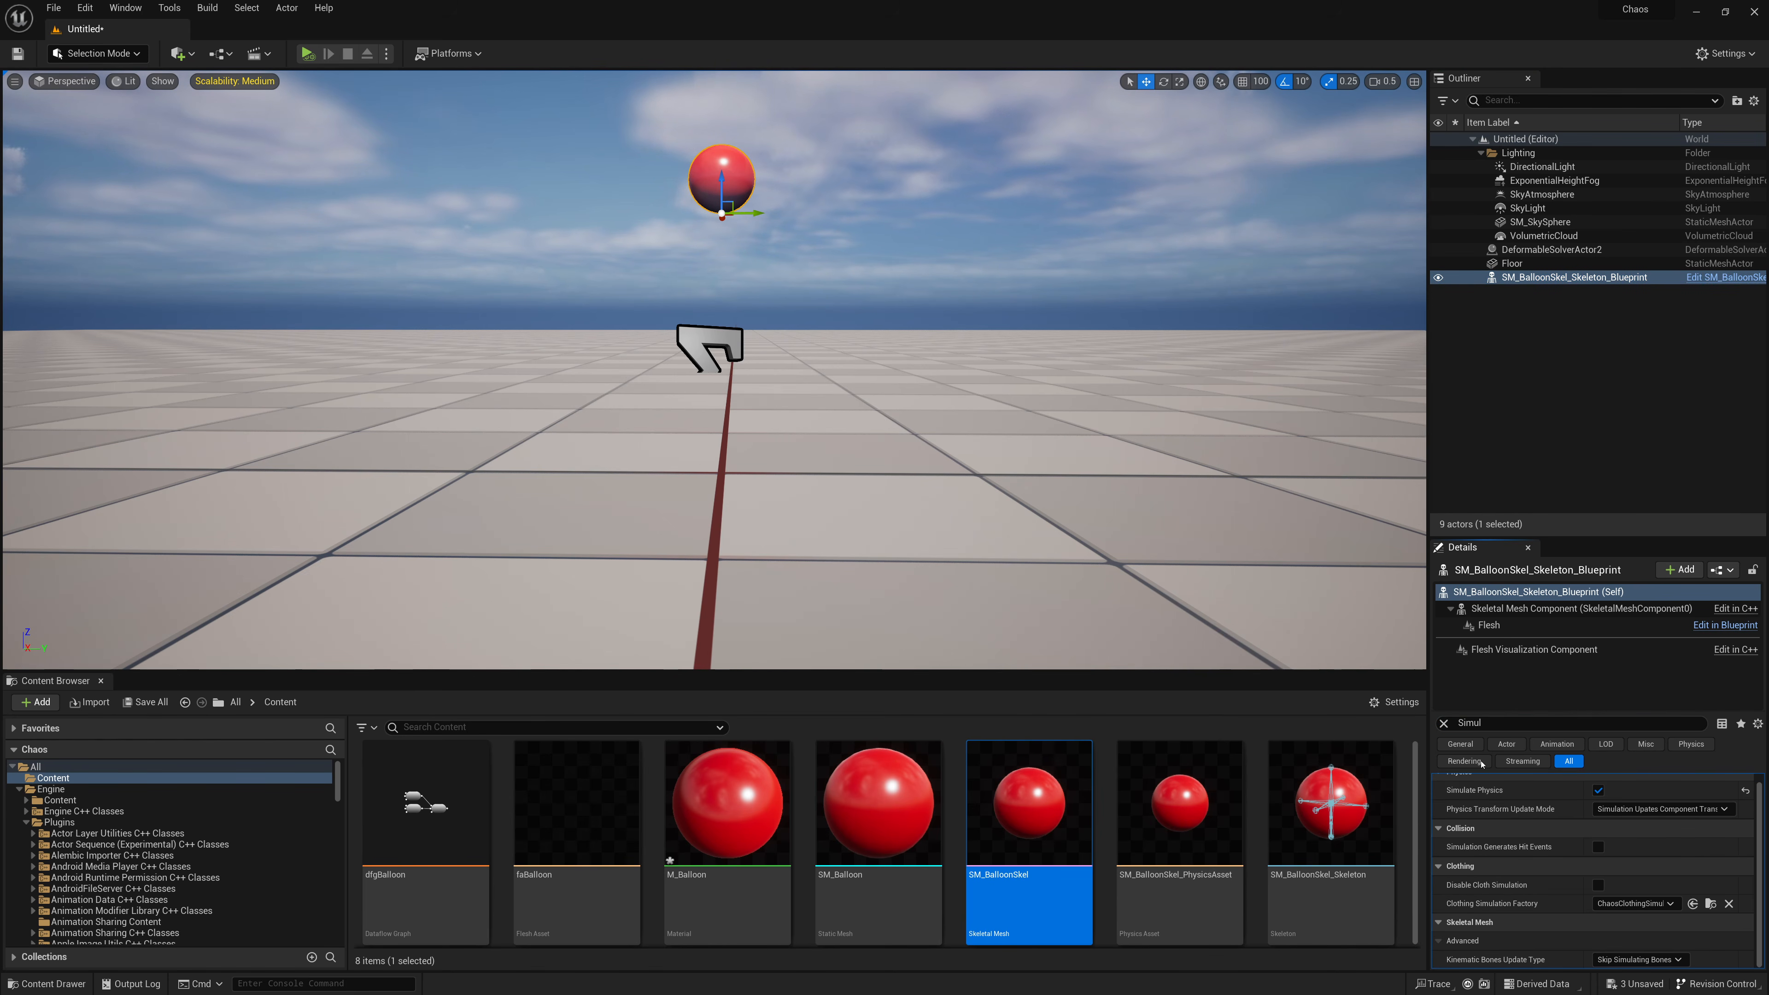
click(1443, 723)
Step: Simulate the level to check how the balloon falls with Simulate Physics enabled, and stop the run
click(1031, 419)
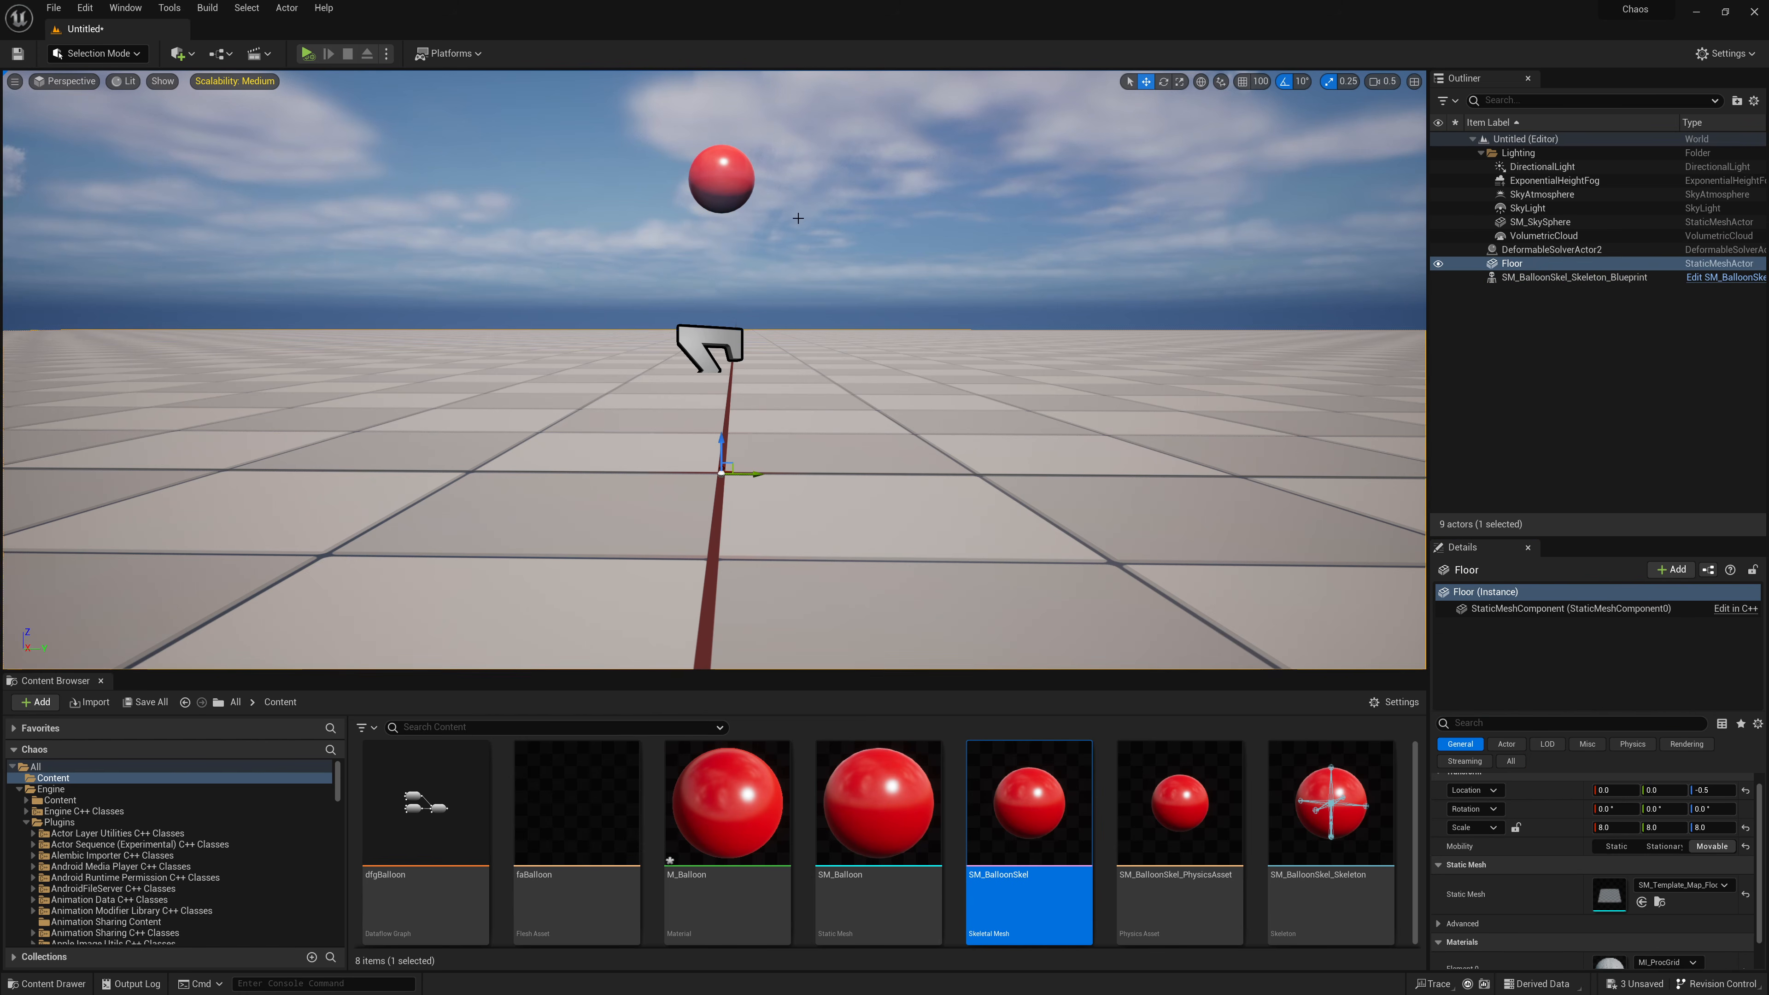
click(387, 54)
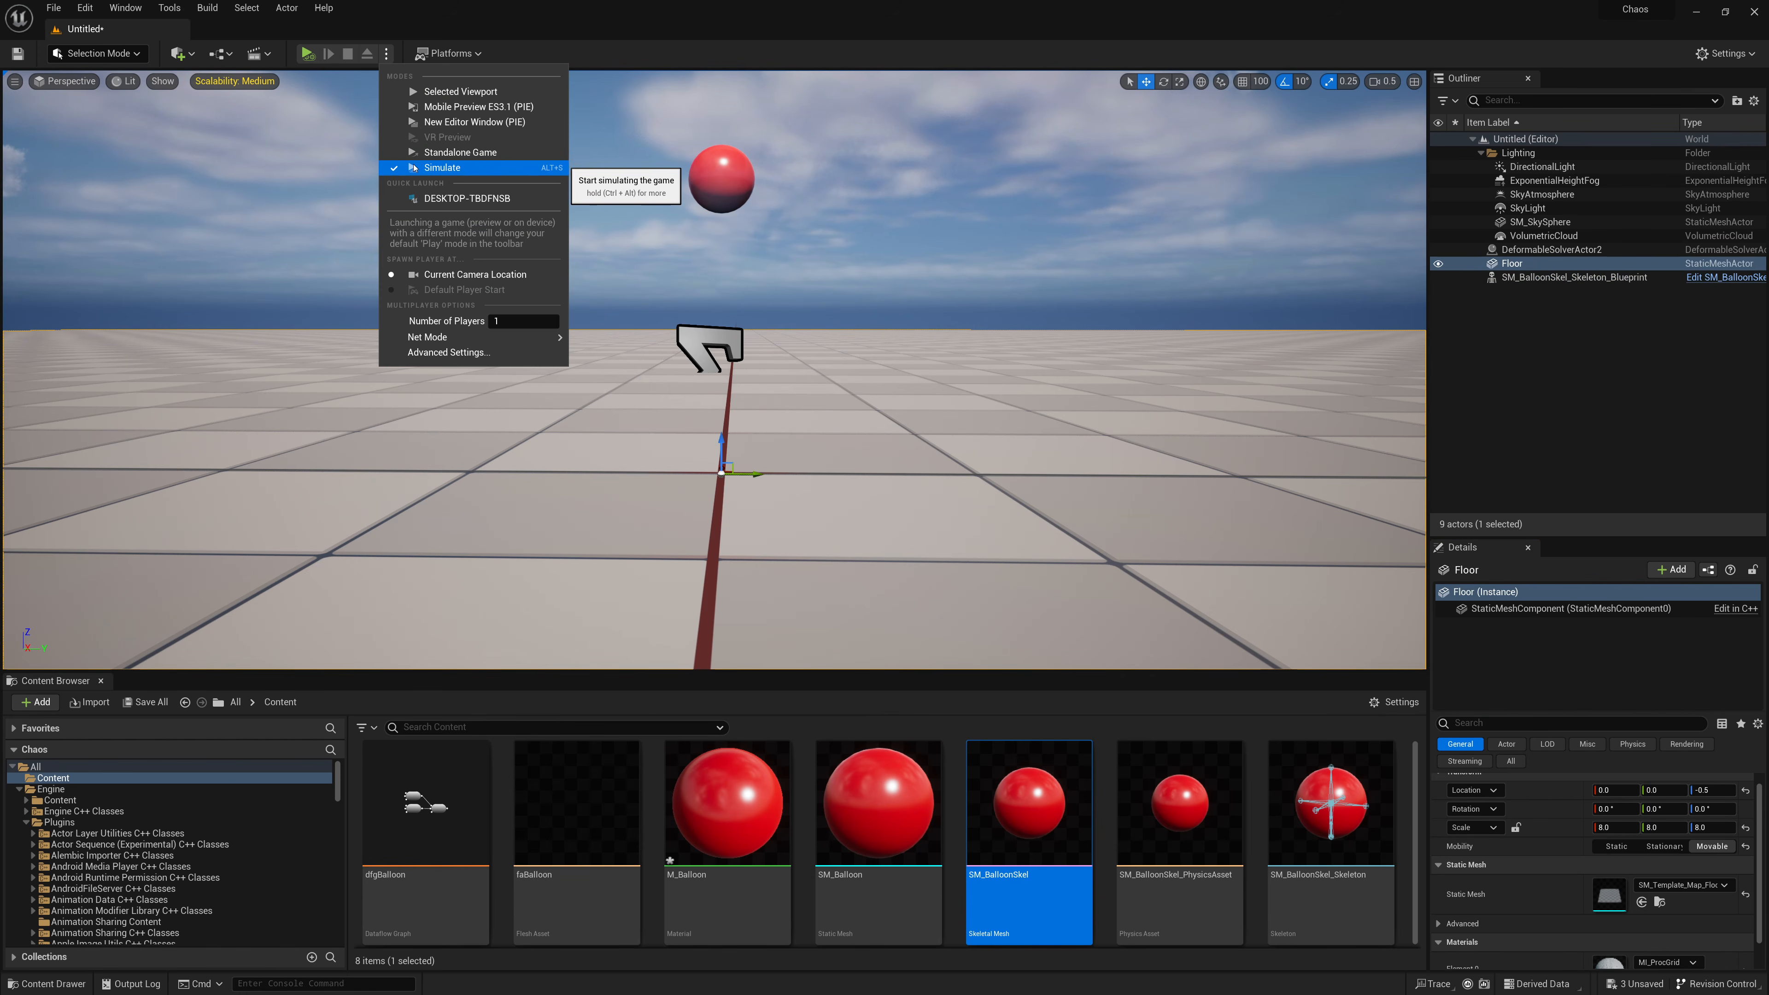
click(474, 166)
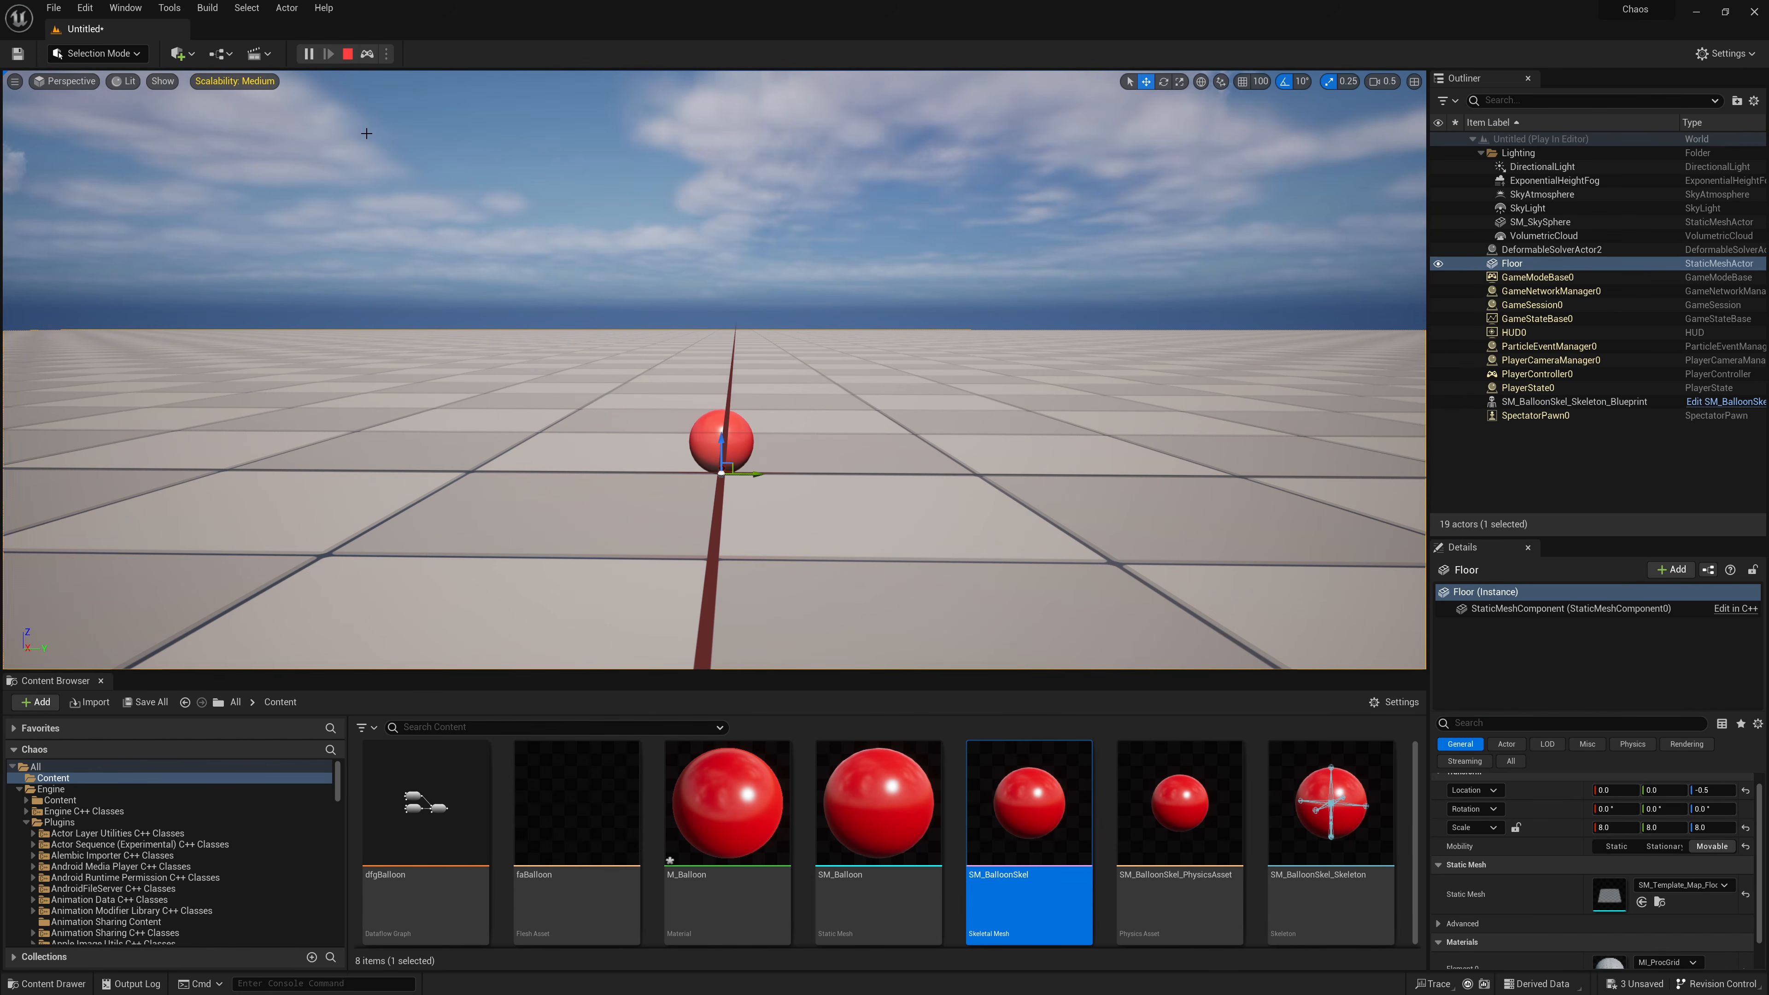
key(Escape)
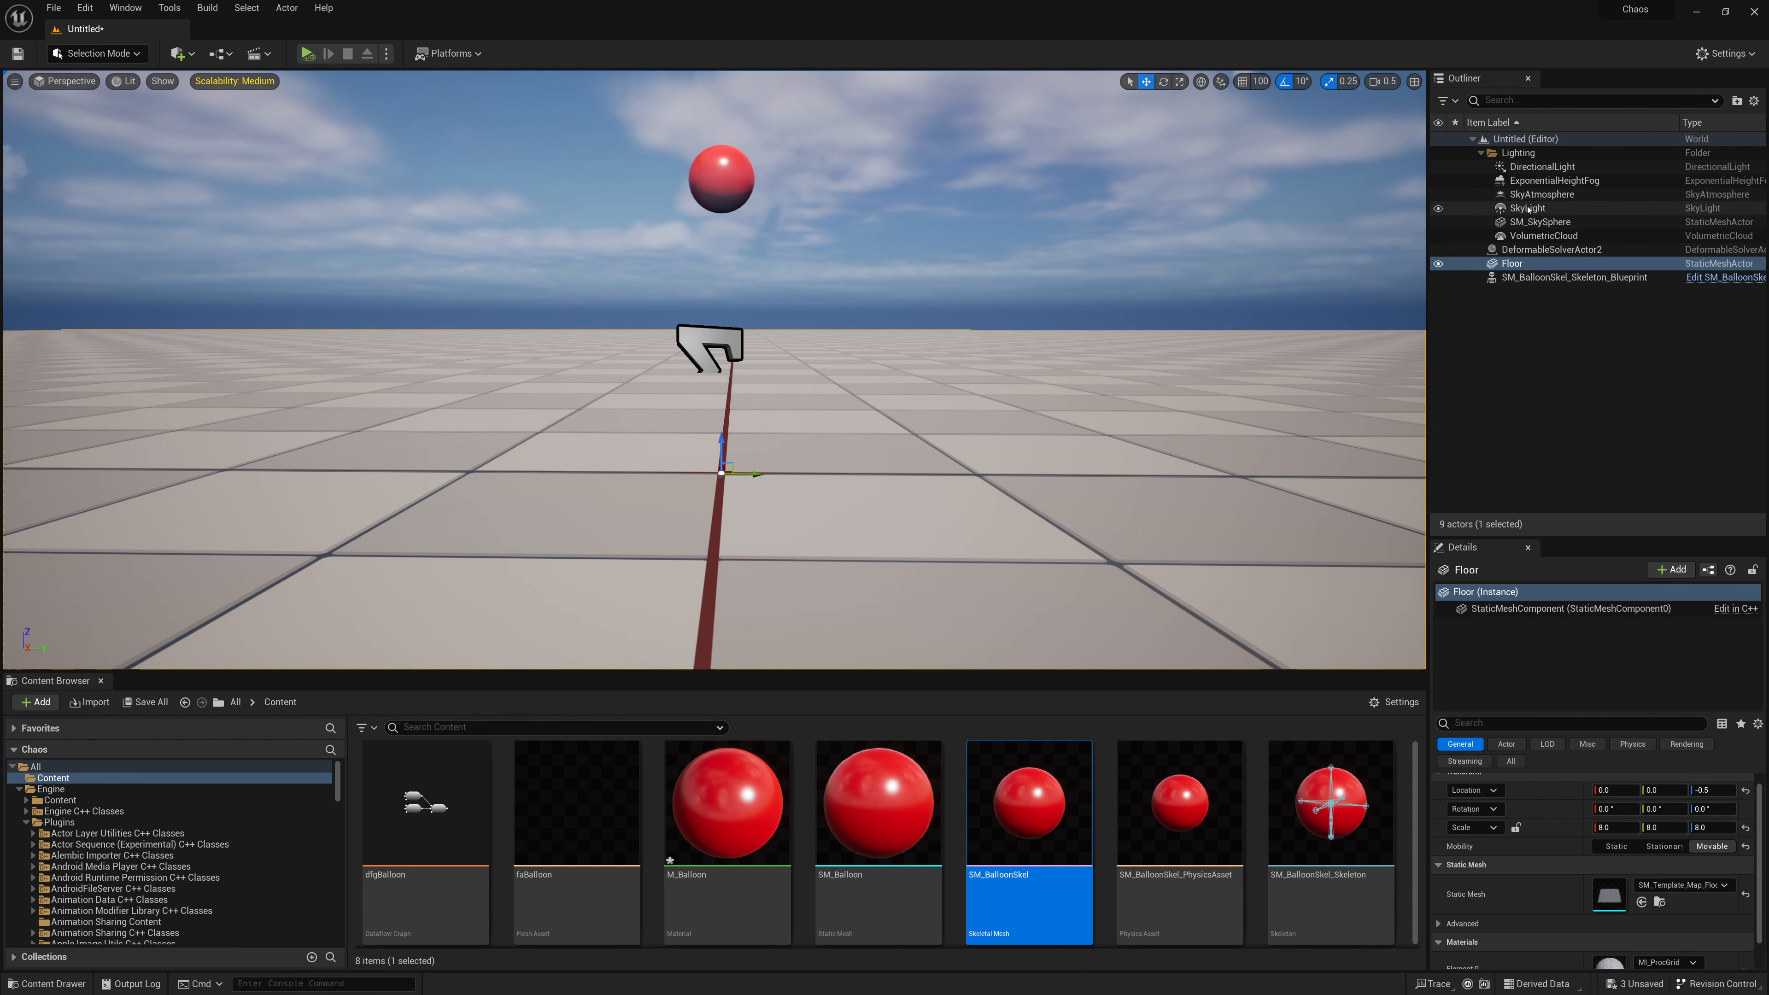
Step: Enable the Mesh Deformer override on the balloon blueprint actor and assign DG_FleshDeformer to it
click(1505, 278)
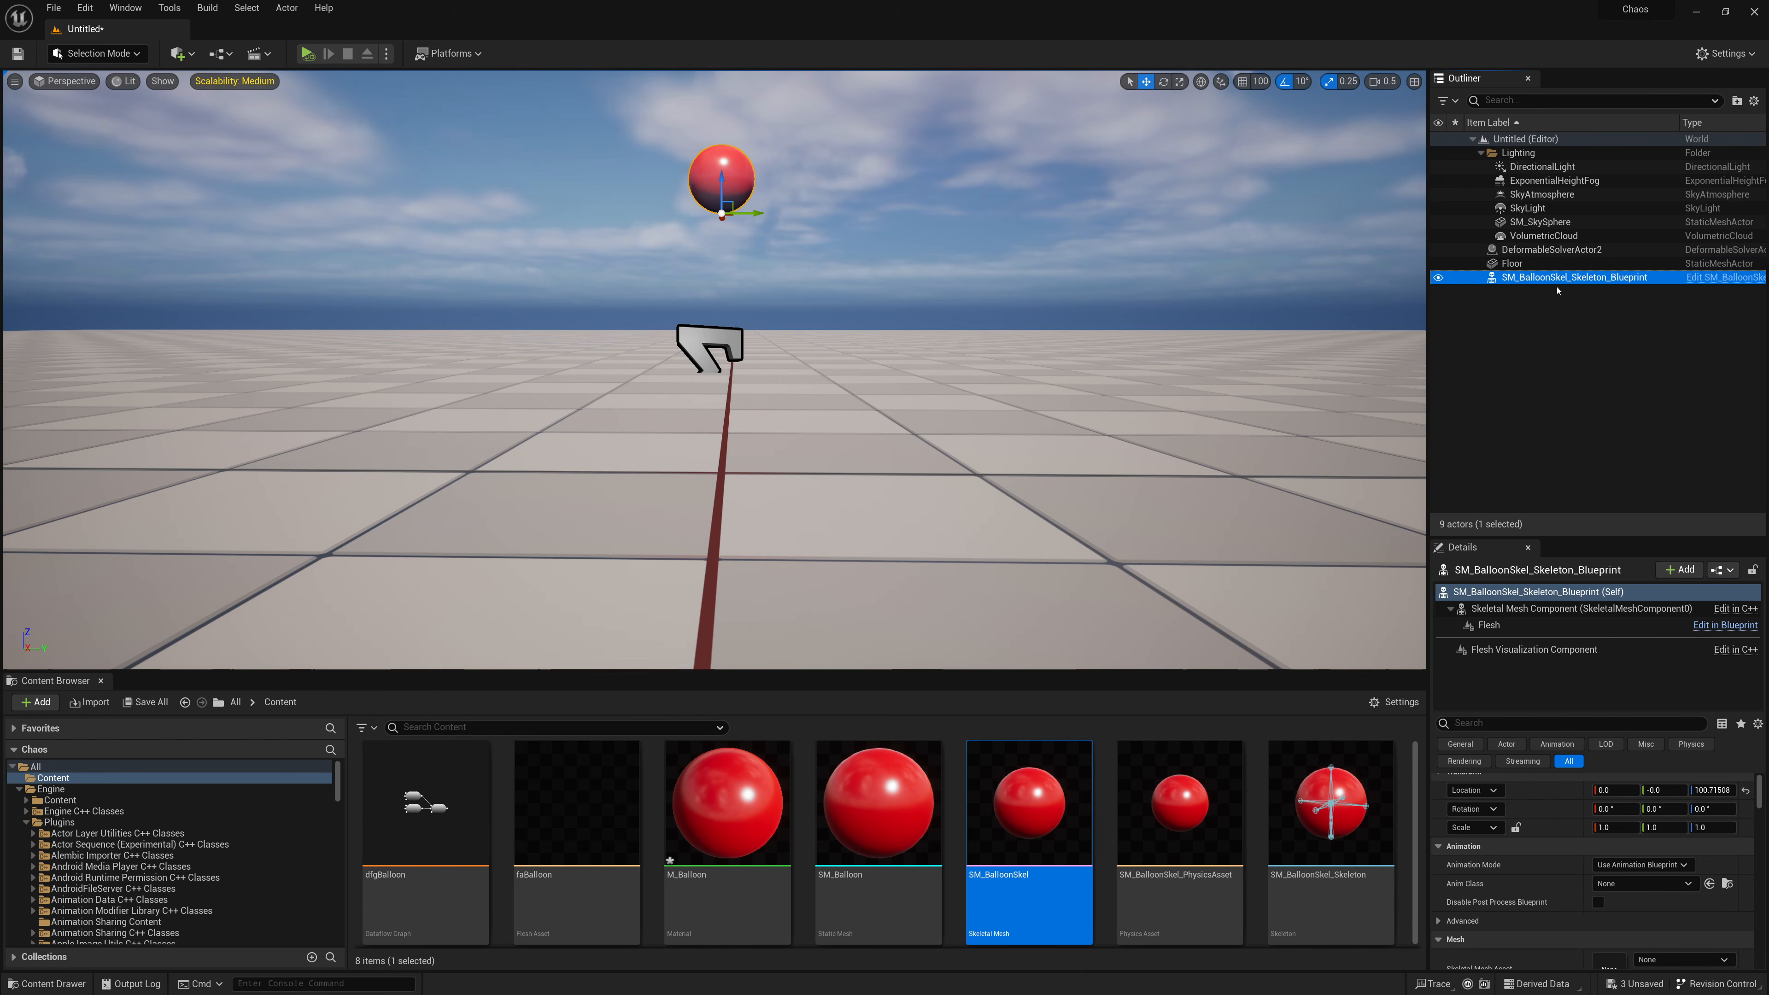
click(1494, 724)
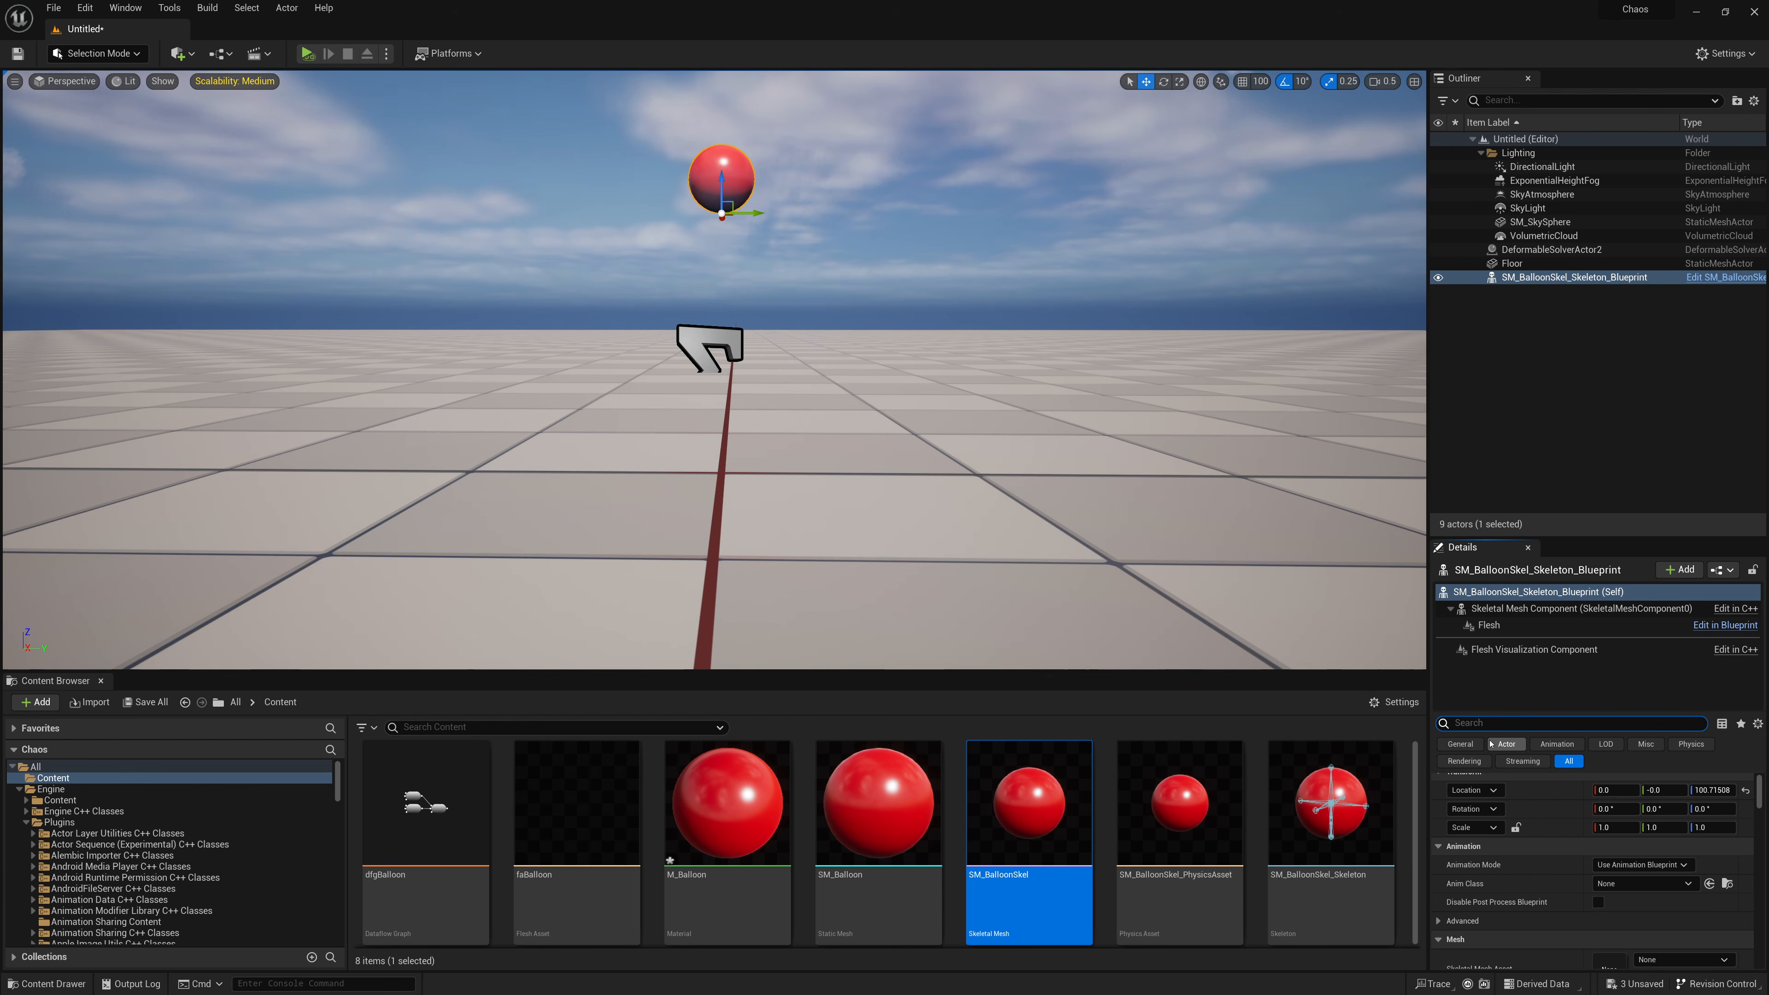
text(Deform)
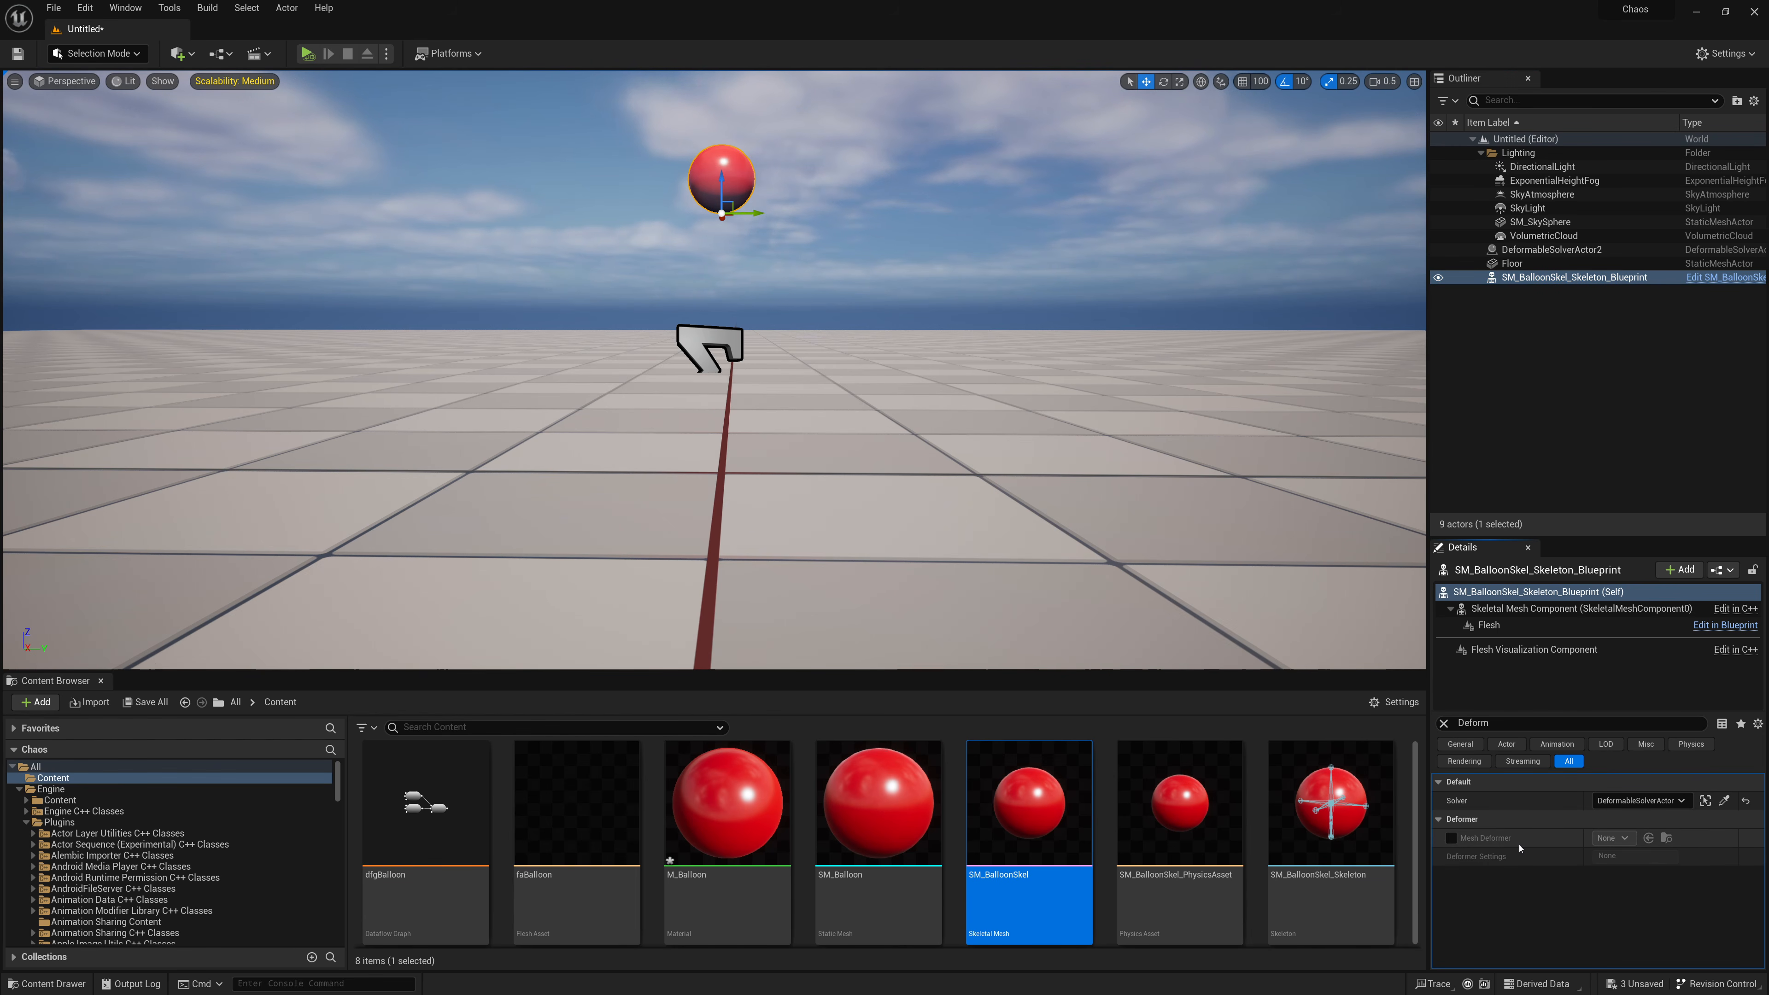
click(1452, 838)
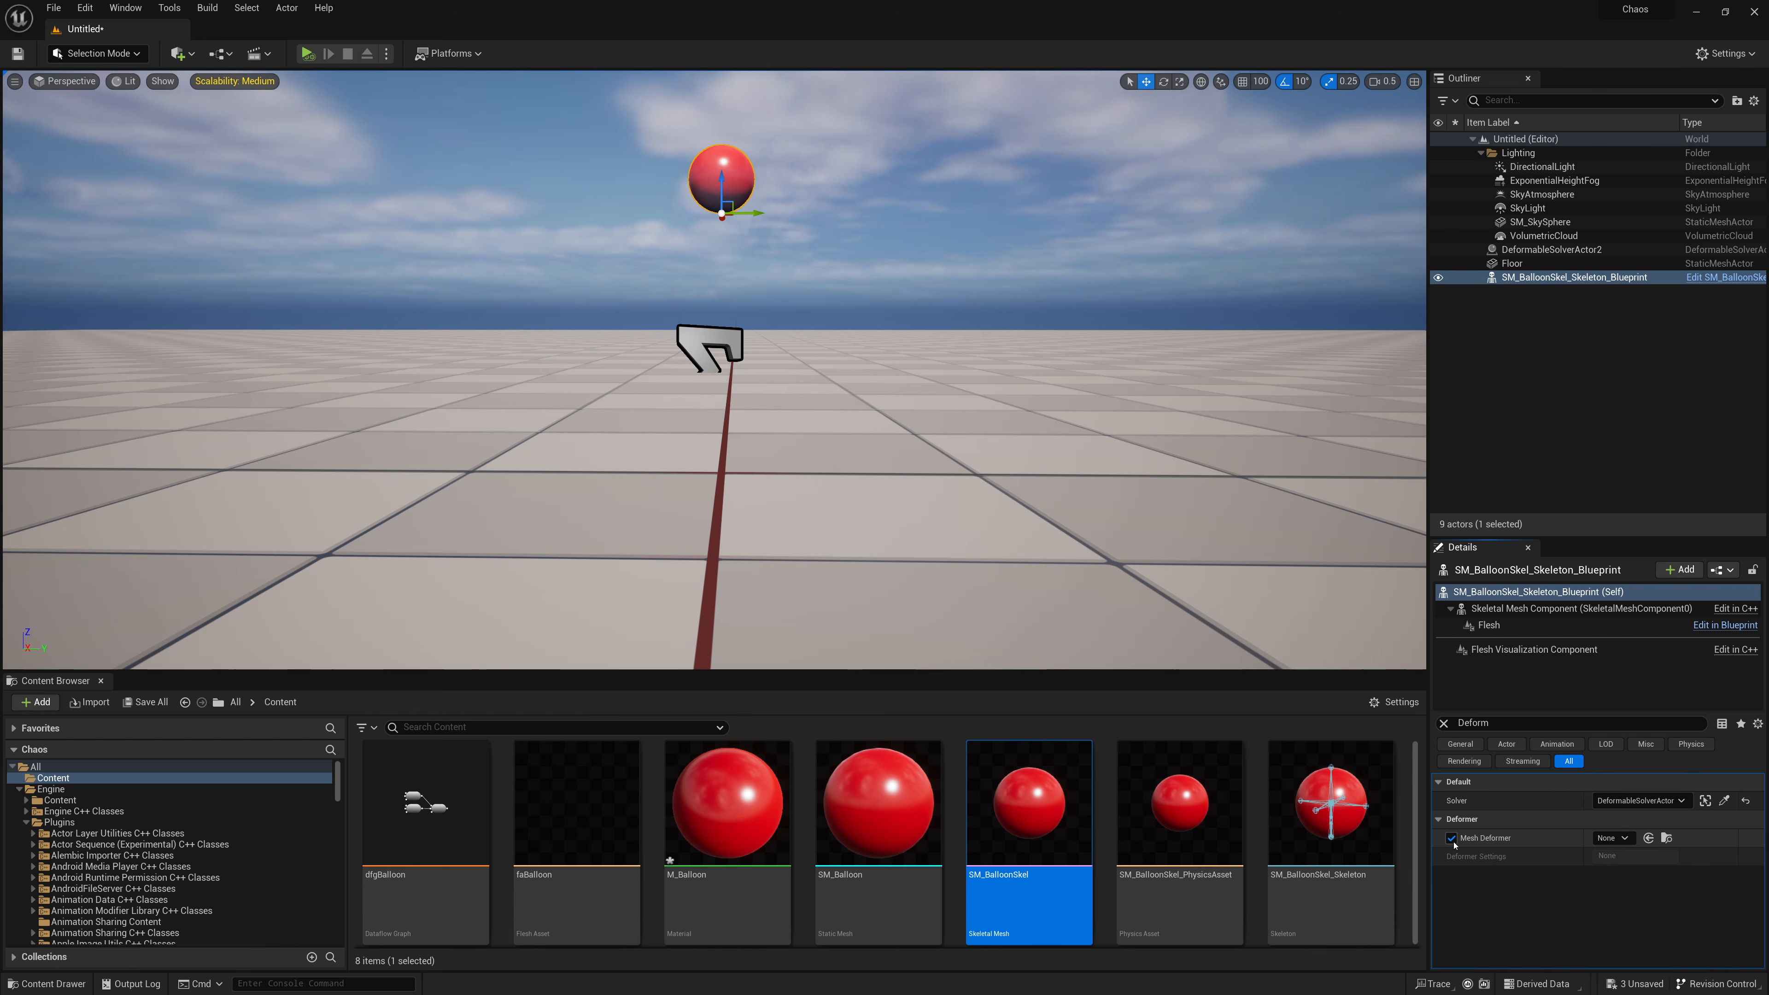
click(1610, 839)
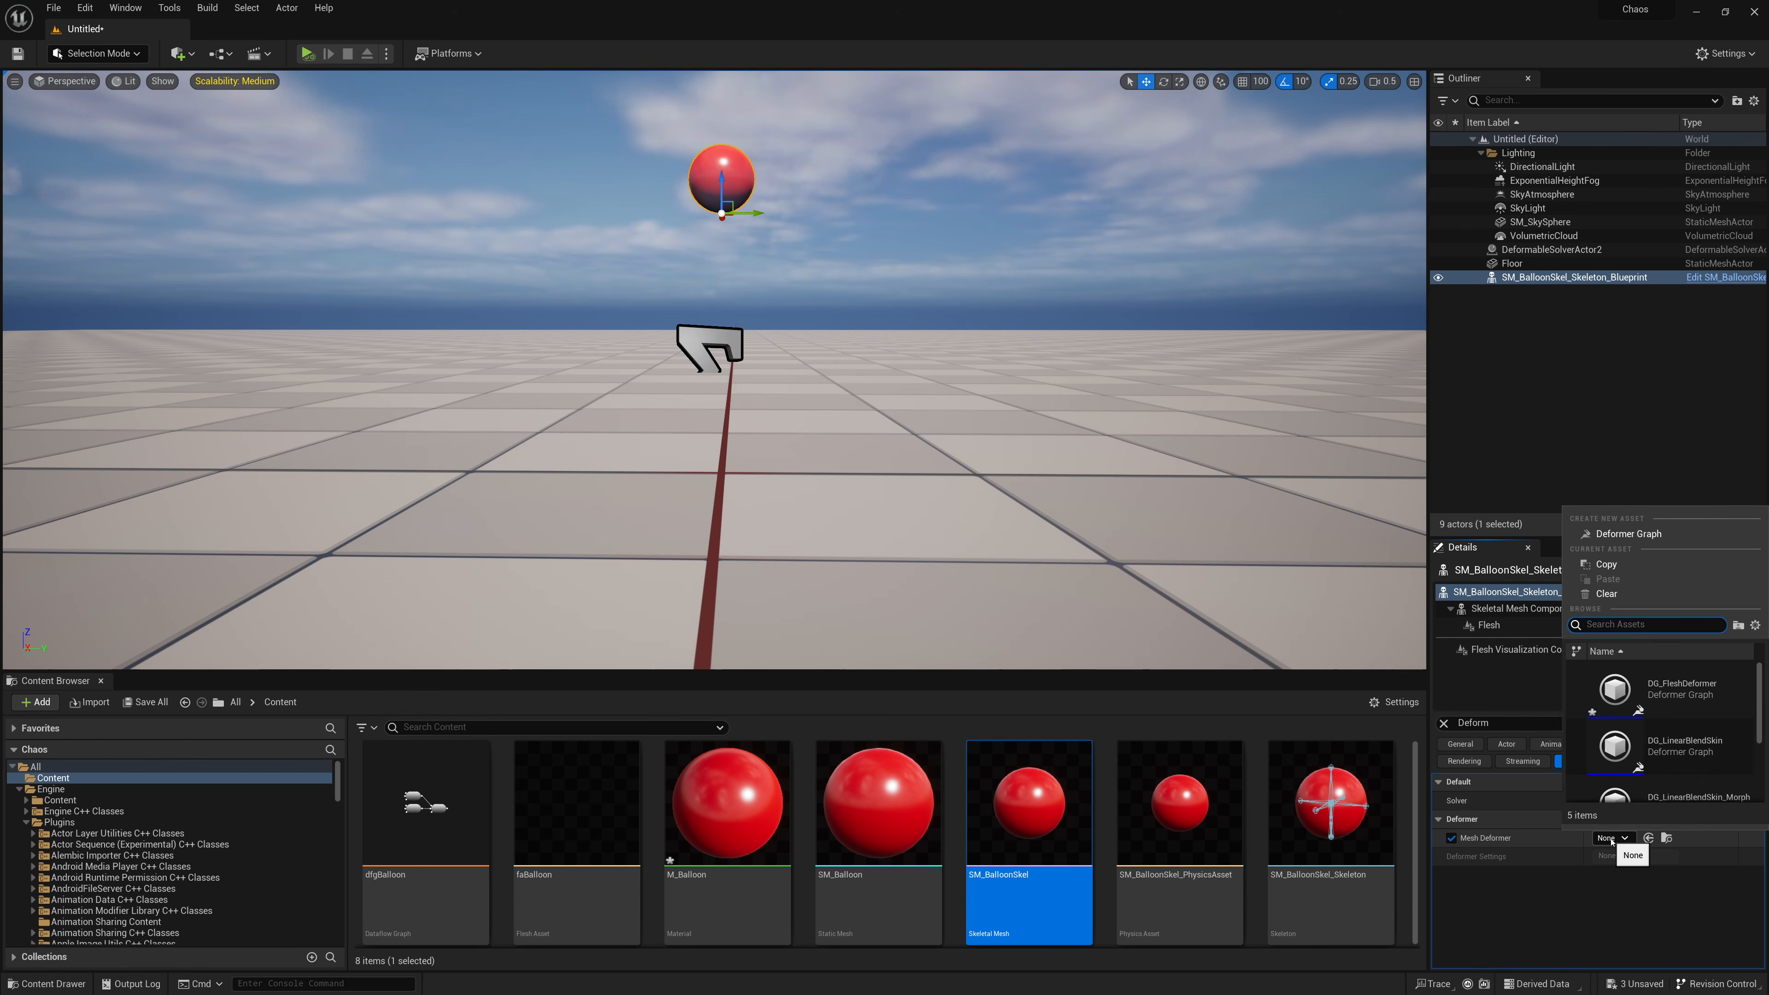
click(1673, 707)
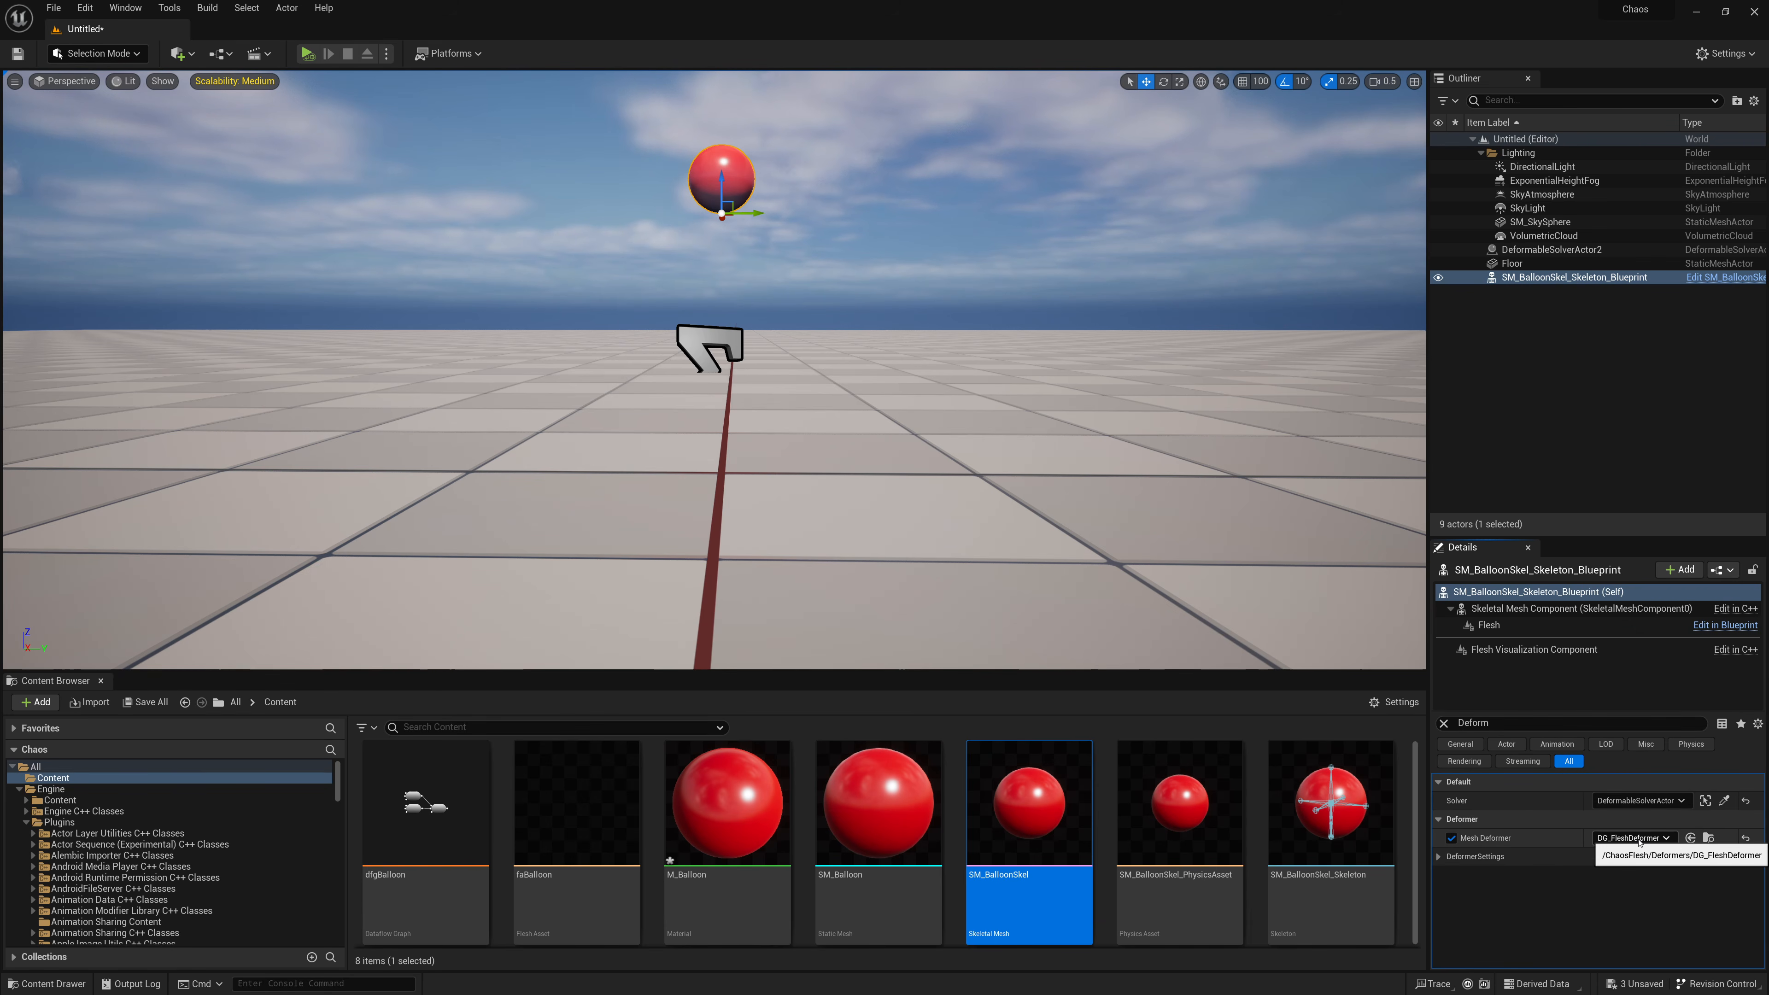
Step: Locate the DG_FleshDeformer asset, open its deformer graph to examine the nodes and close it again
click(1708, 838)
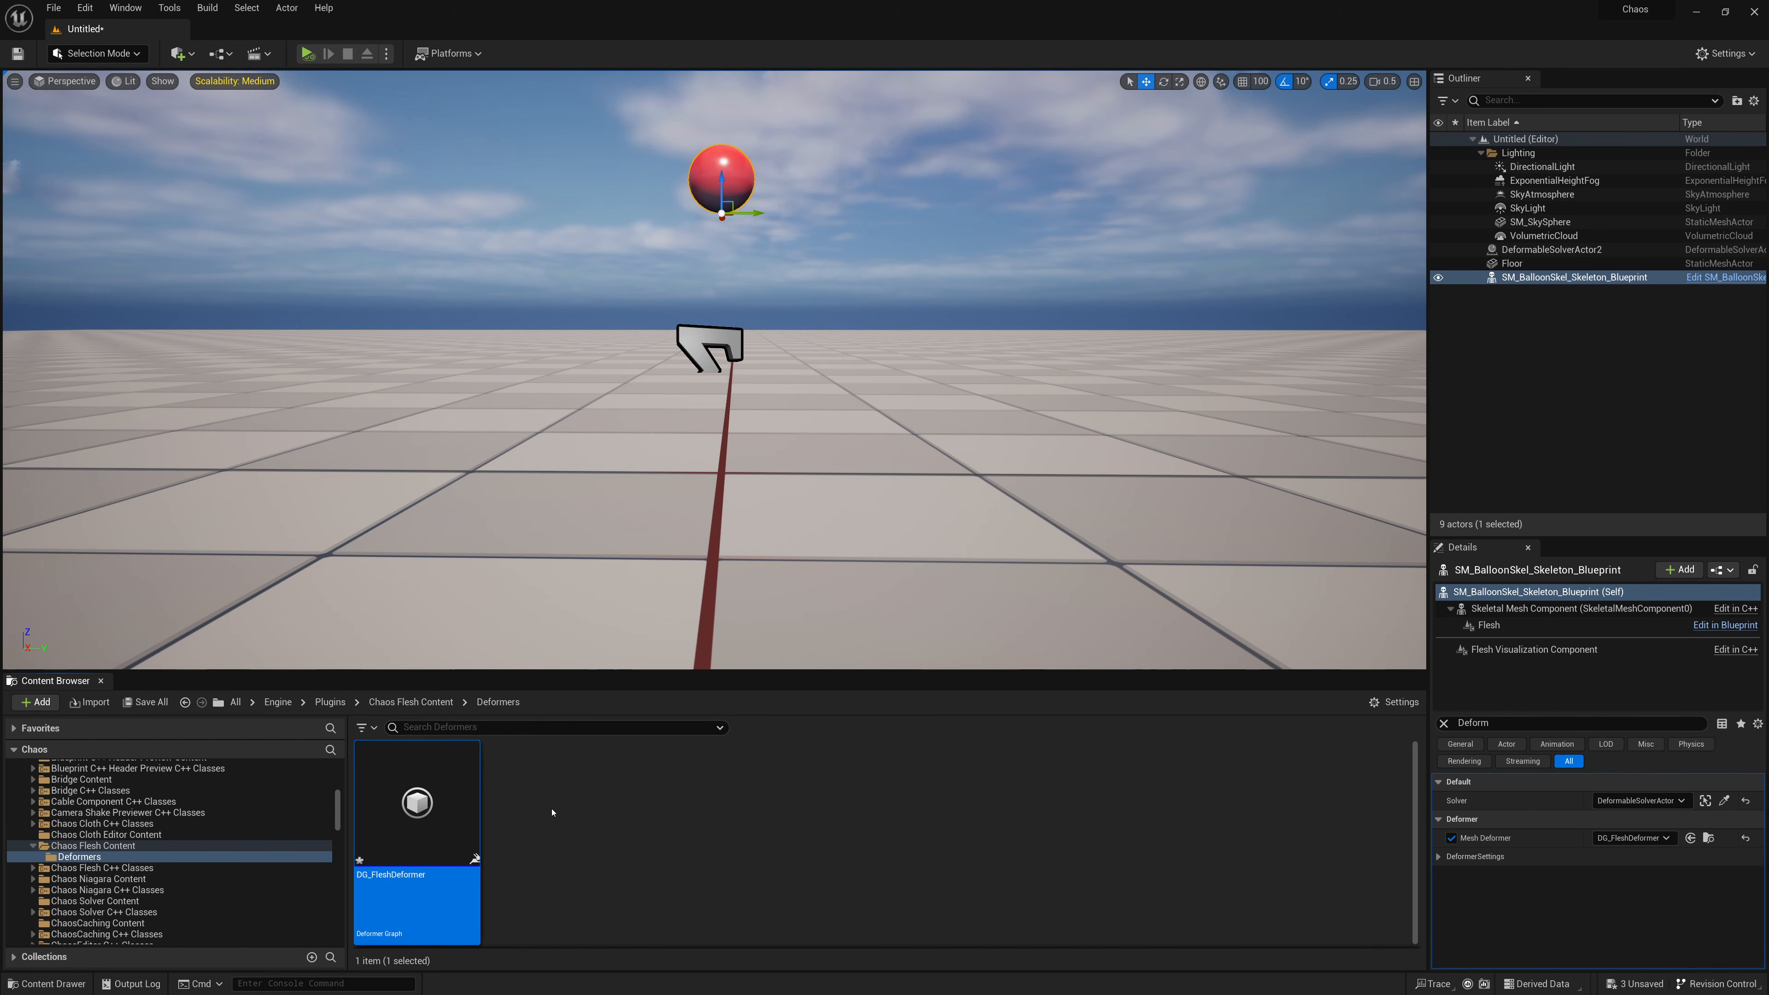
double_click(463, 778)
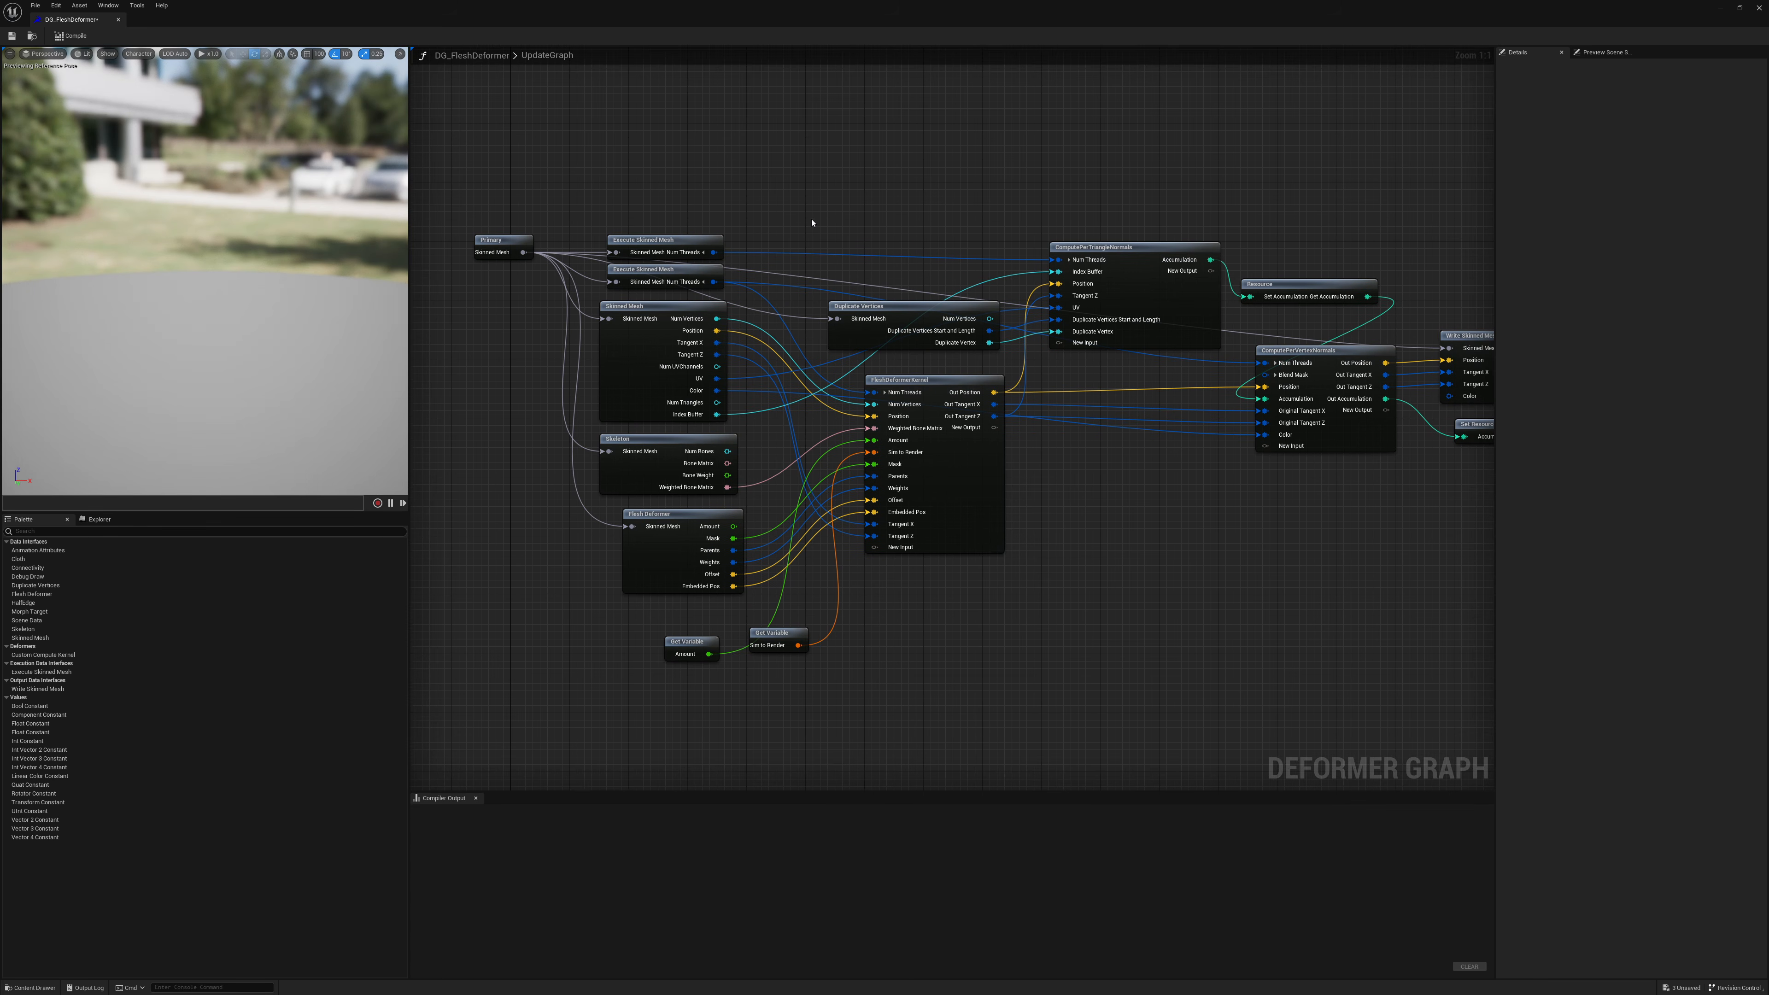
right_drag(812, 223, 763, 217)
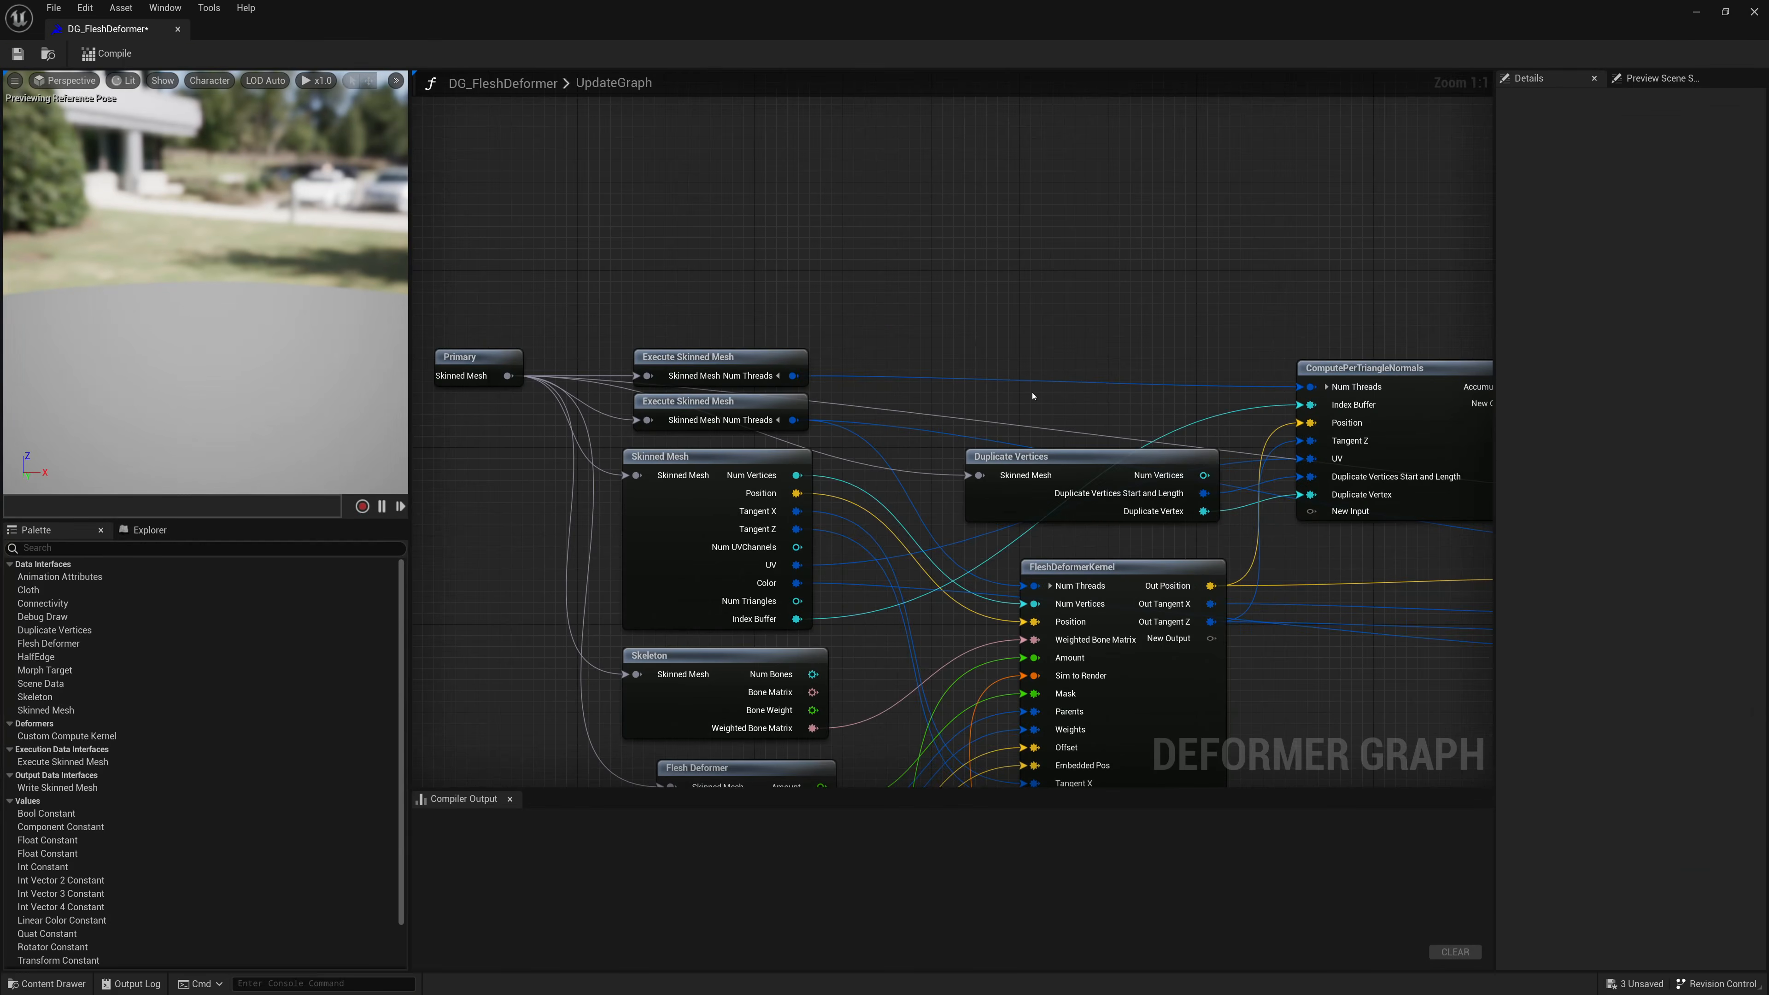
scroll(916, 142, up, 2)
mouse_move(916, 142)
right_down()
mouse_move(513, 145)
mouse_move(915, 171)
right_up()
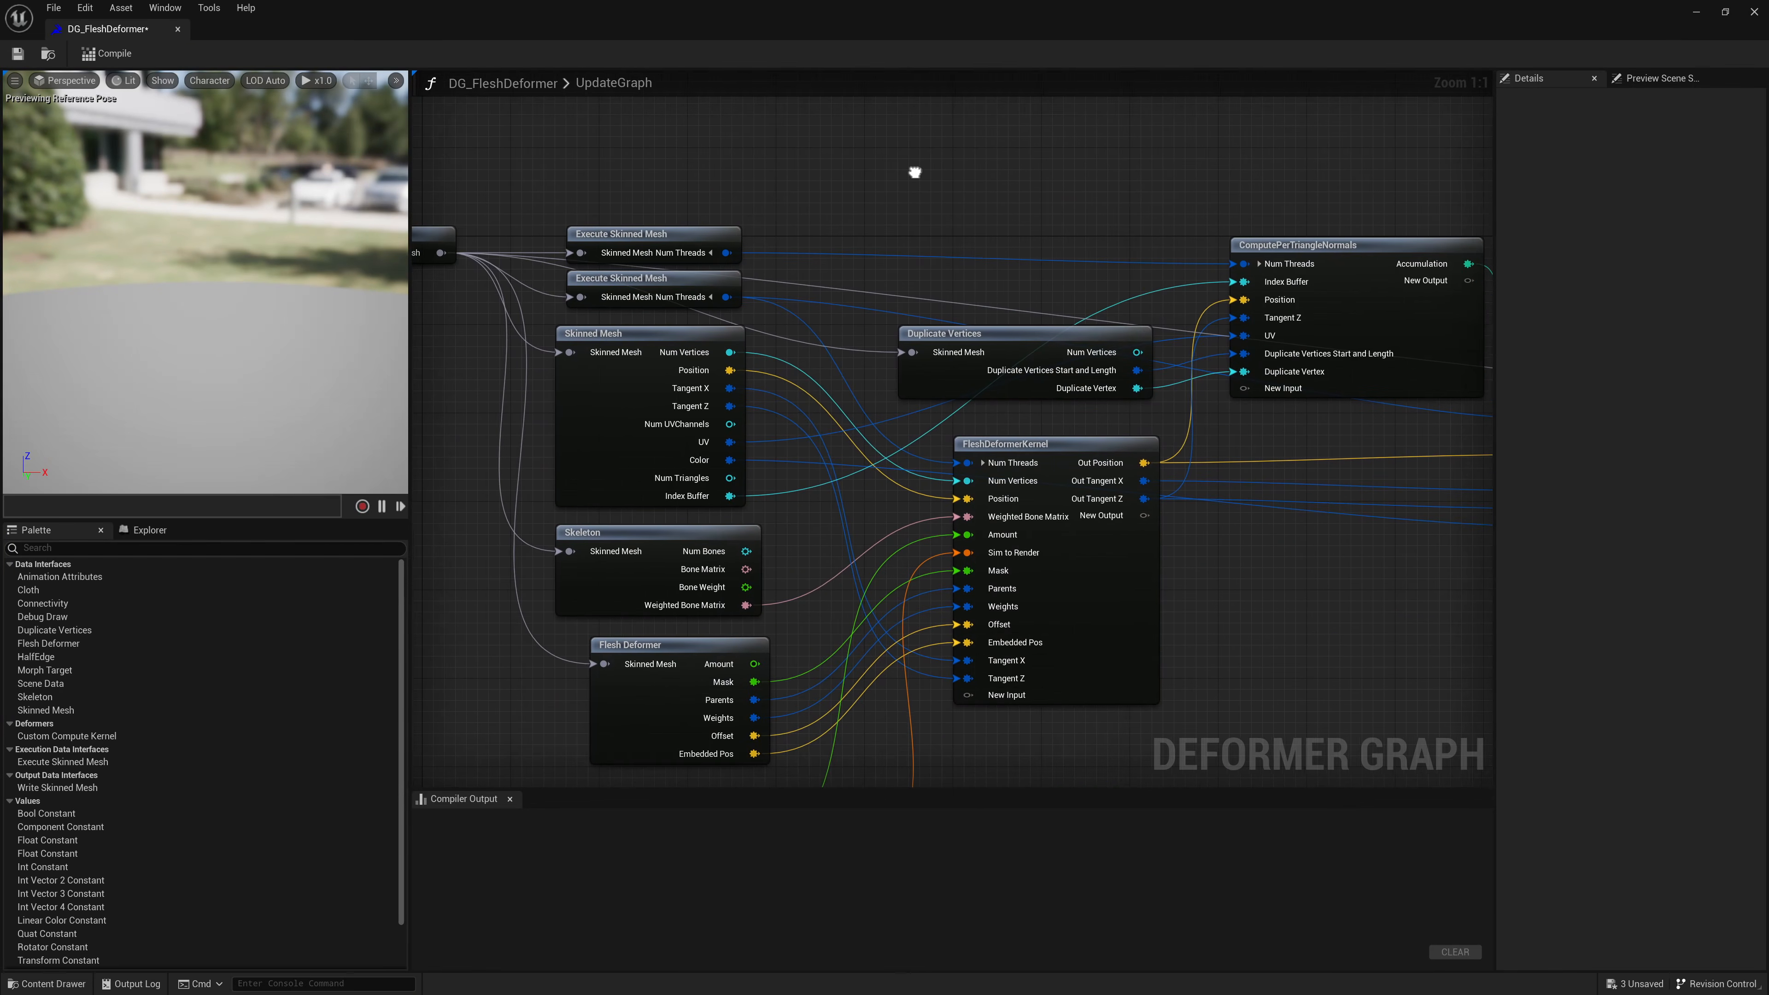
click(179, 29)
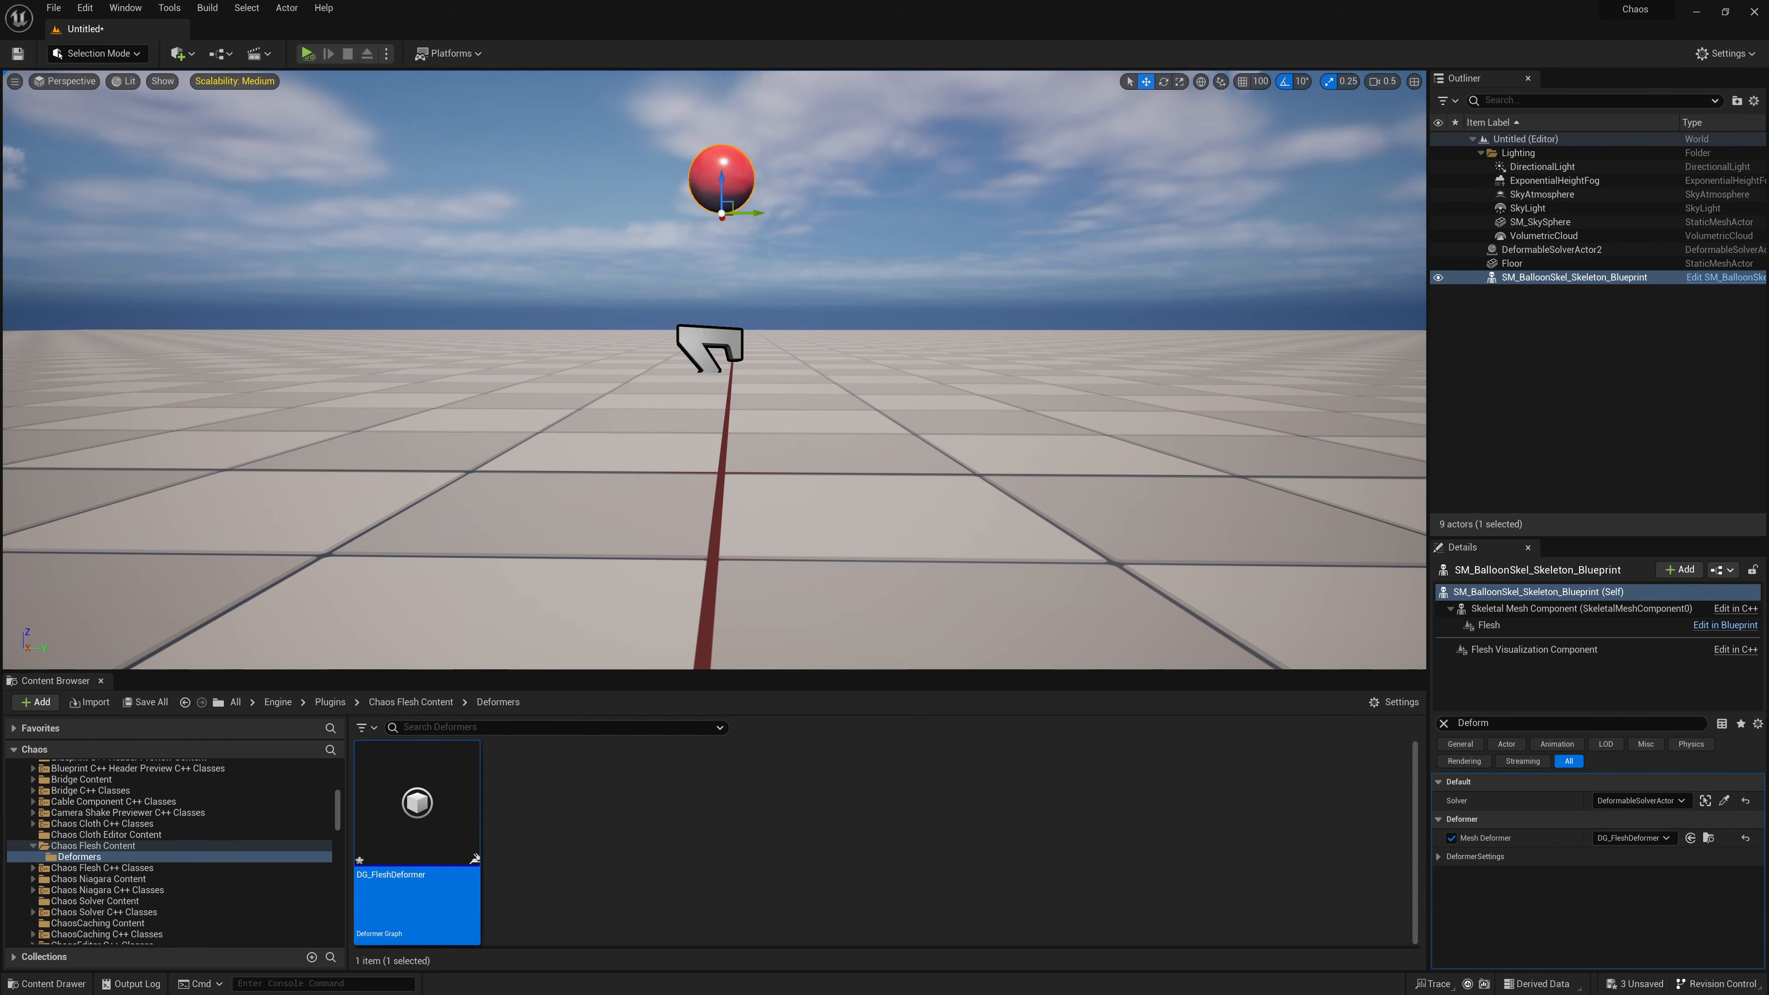
Step: Simulate the level repeatedly, stopping between runs, to examine how the balloon with the flesh deformer deforms on the floor
click(939, 178)
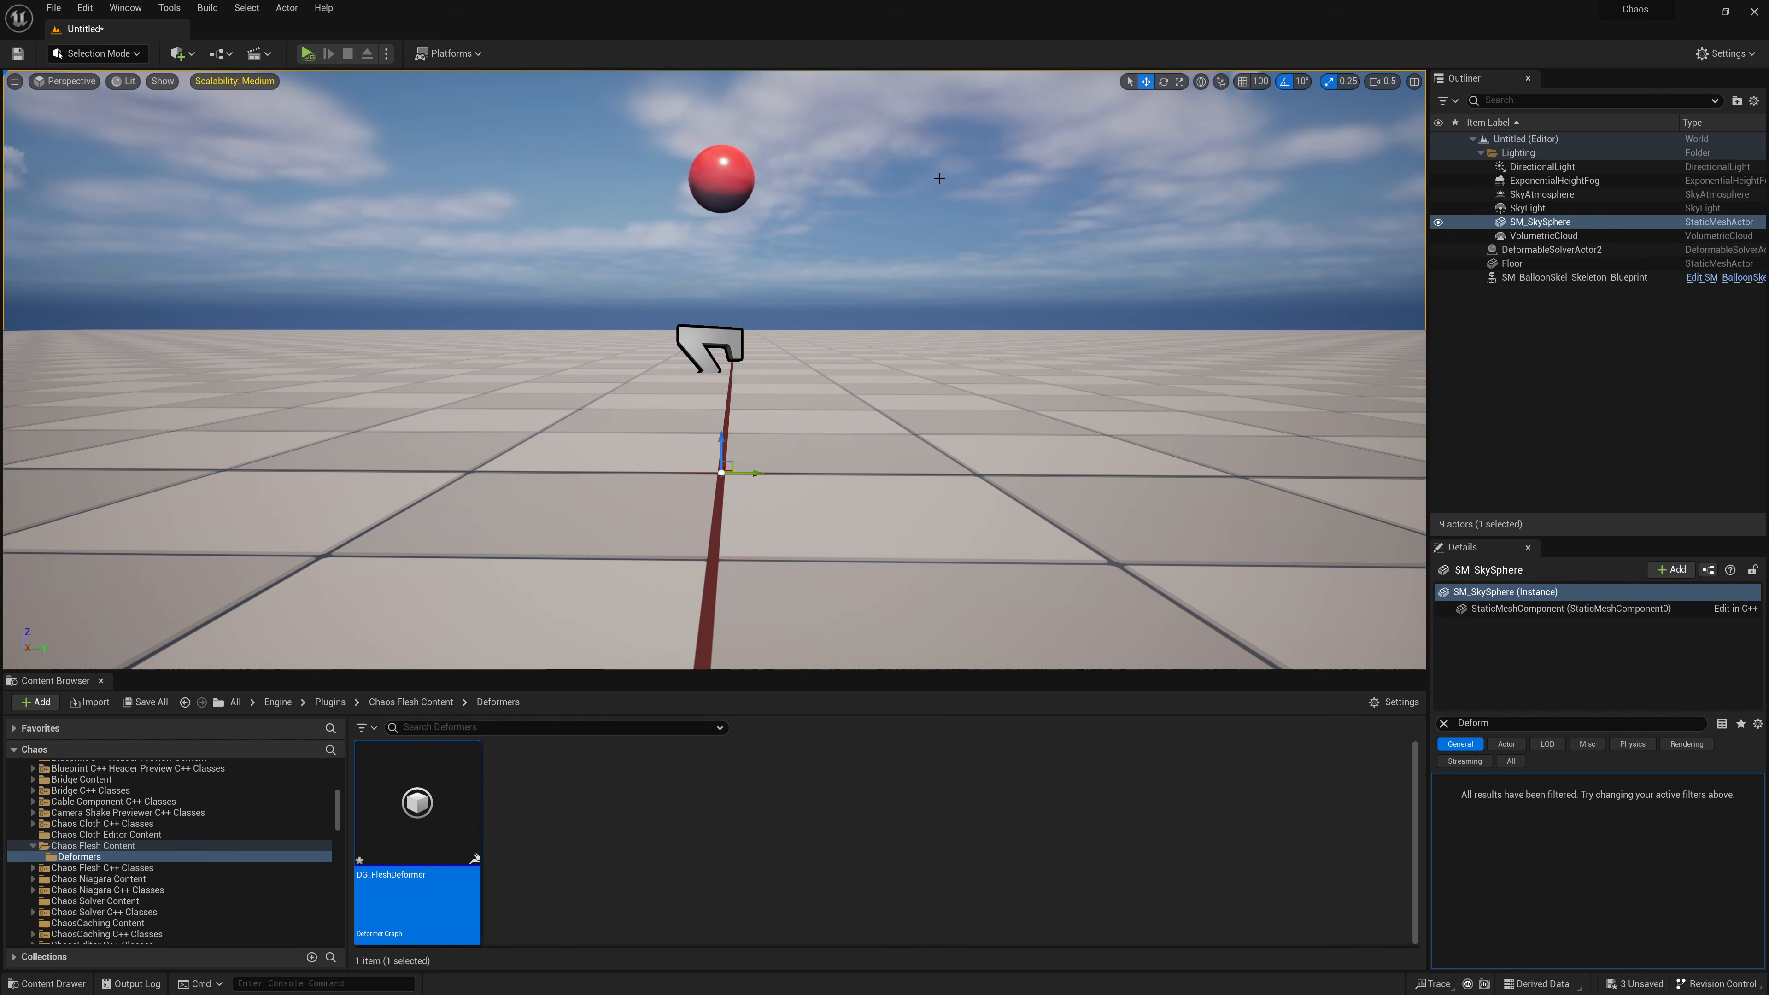
click(386, 53)
click(440, 168)
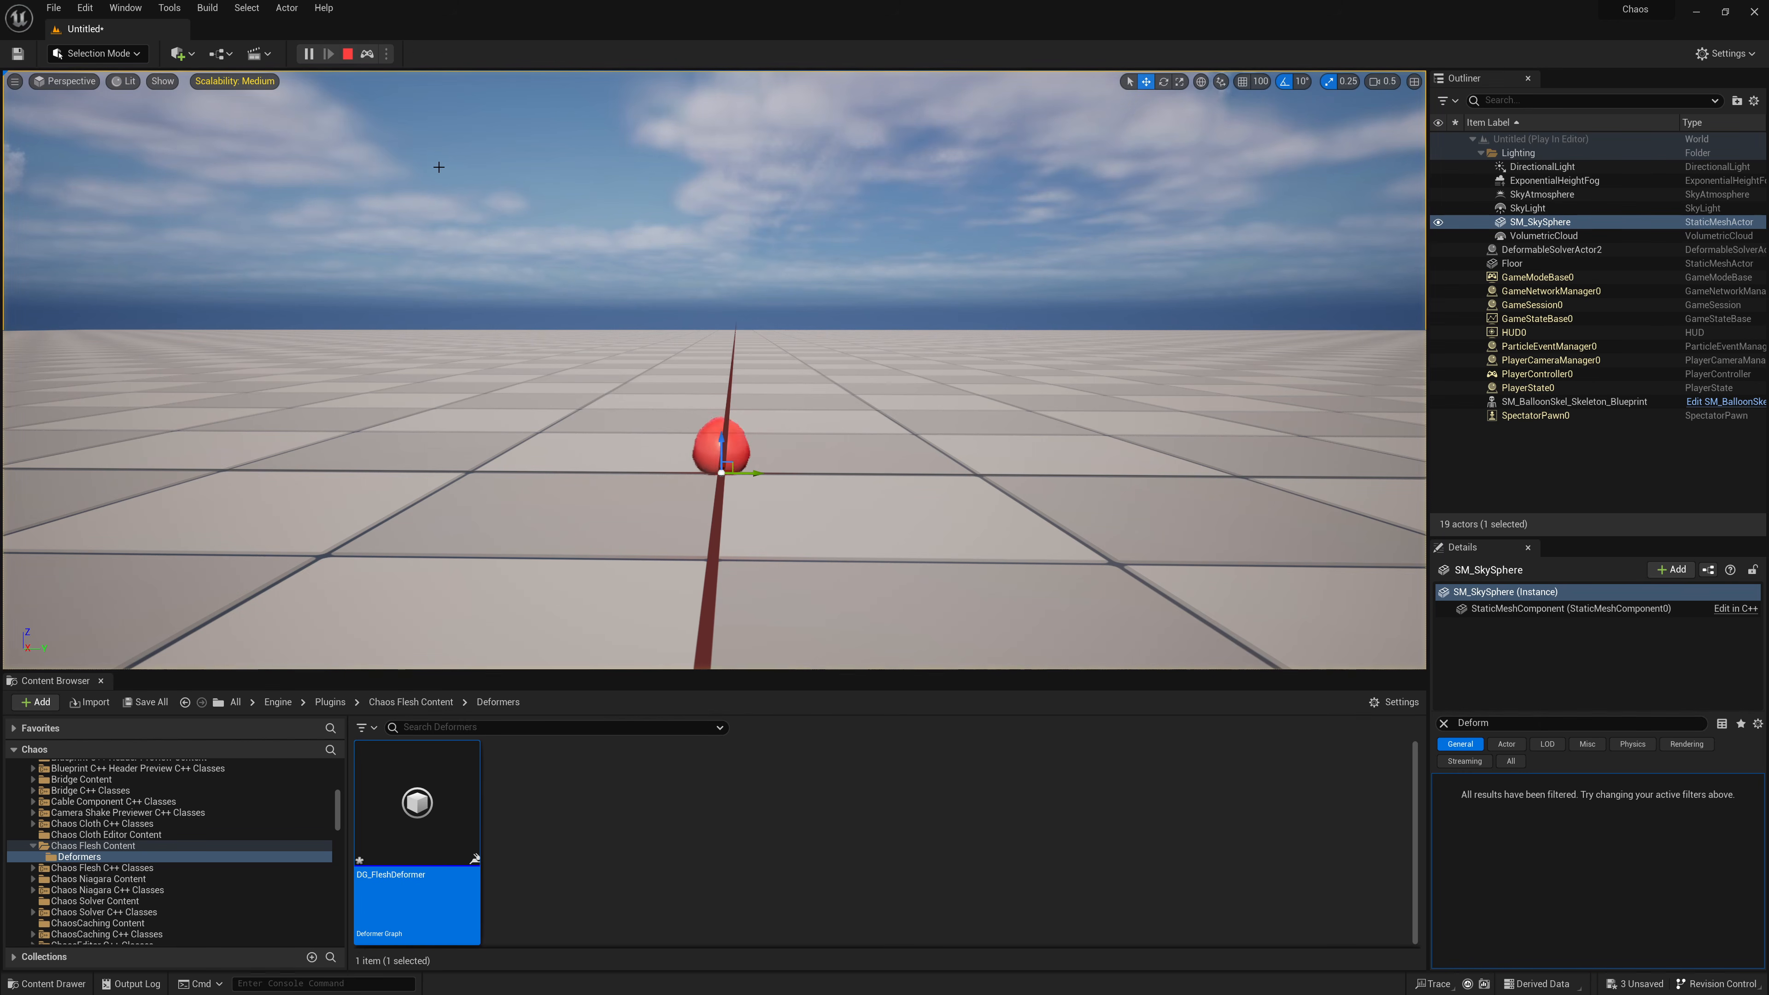
key(Escape)
click(387, 56)
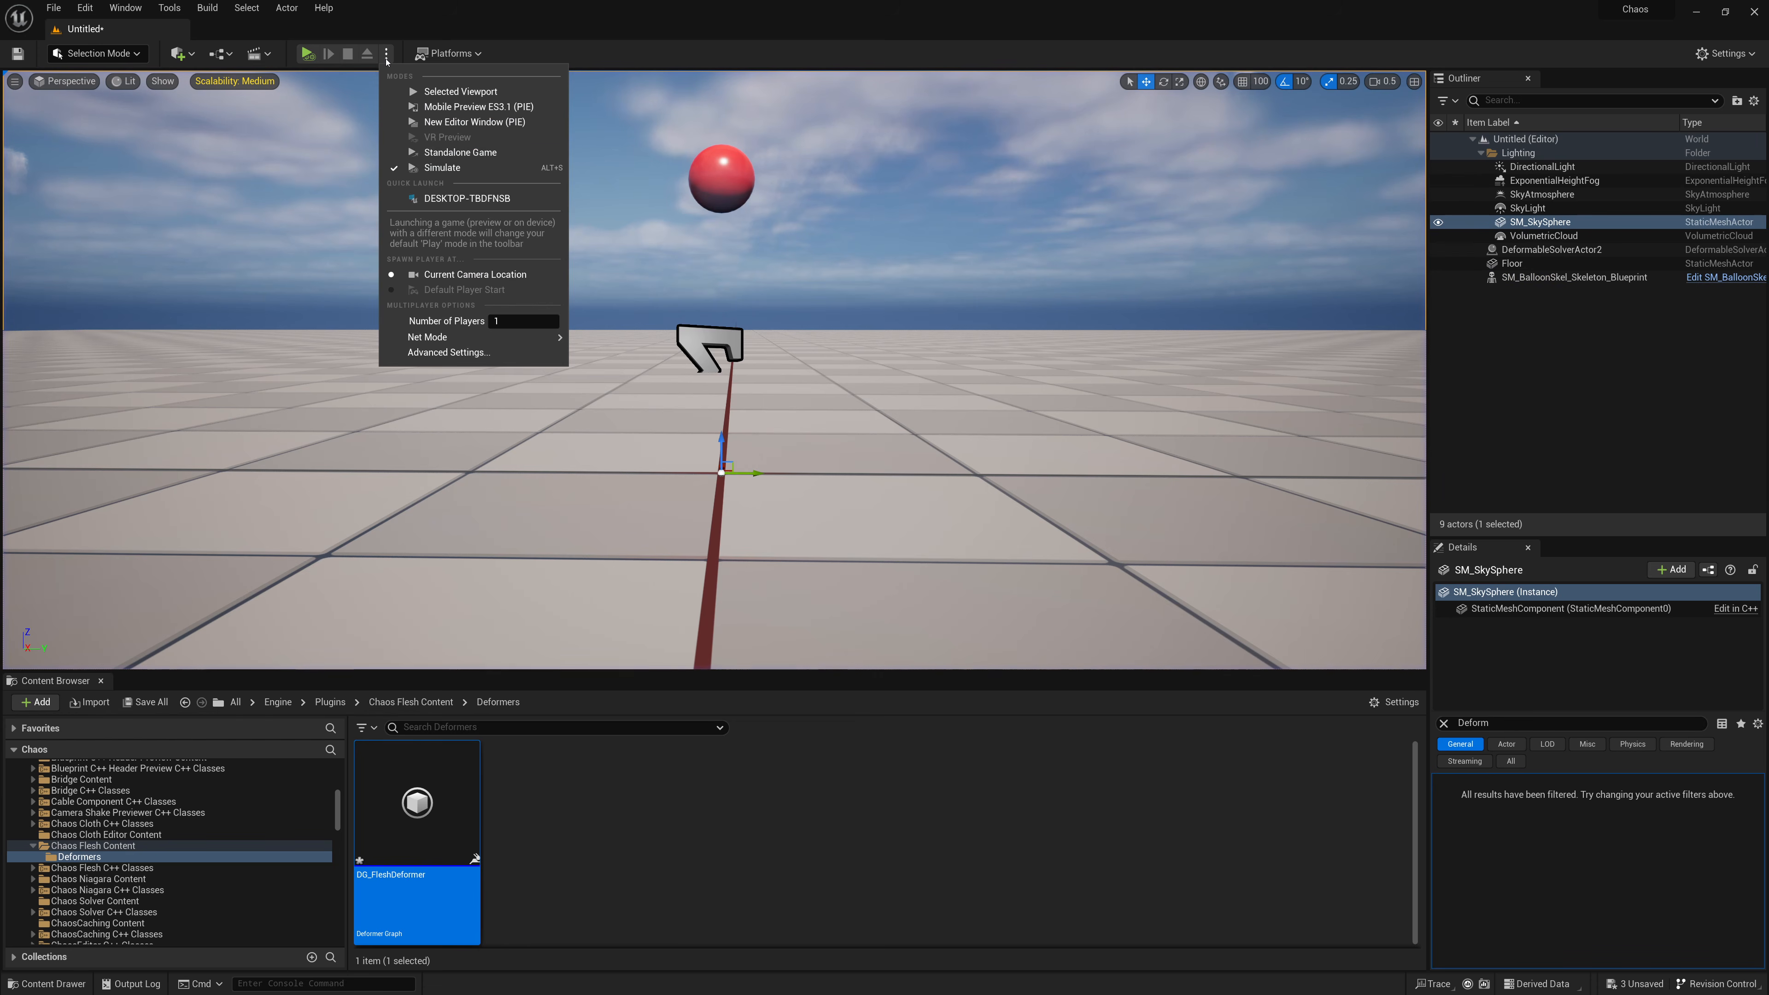
click(428, 169)
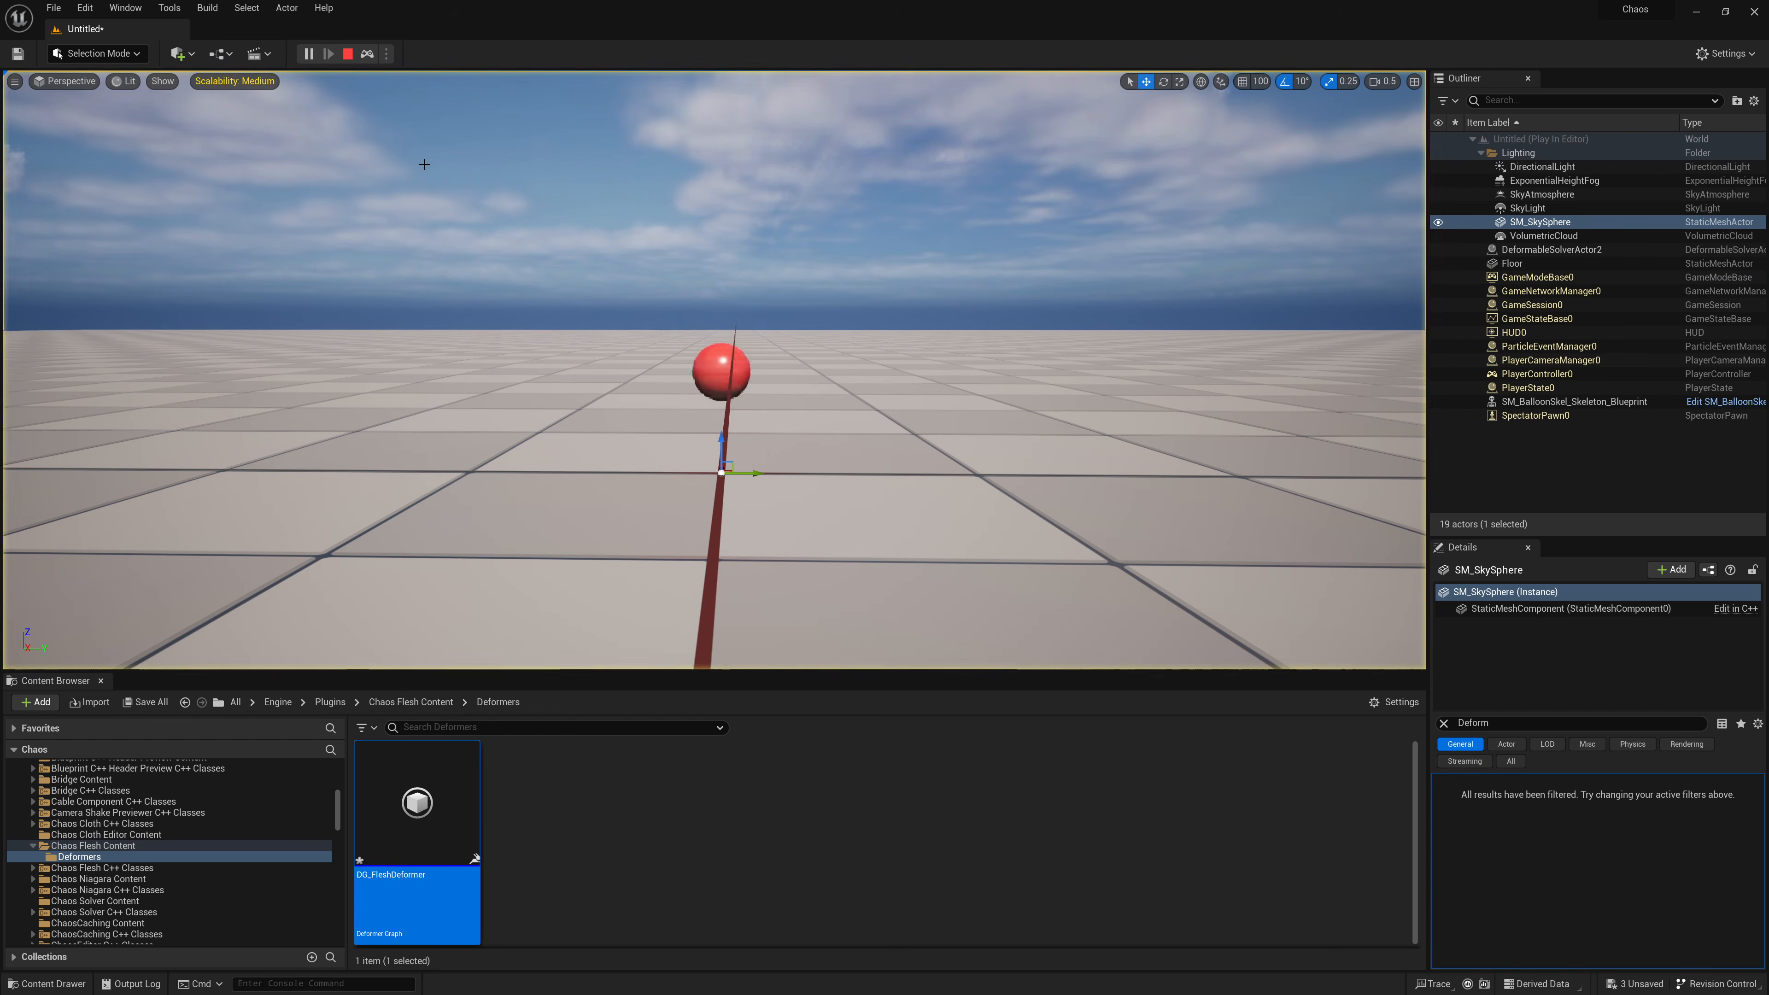
click(347, 53)
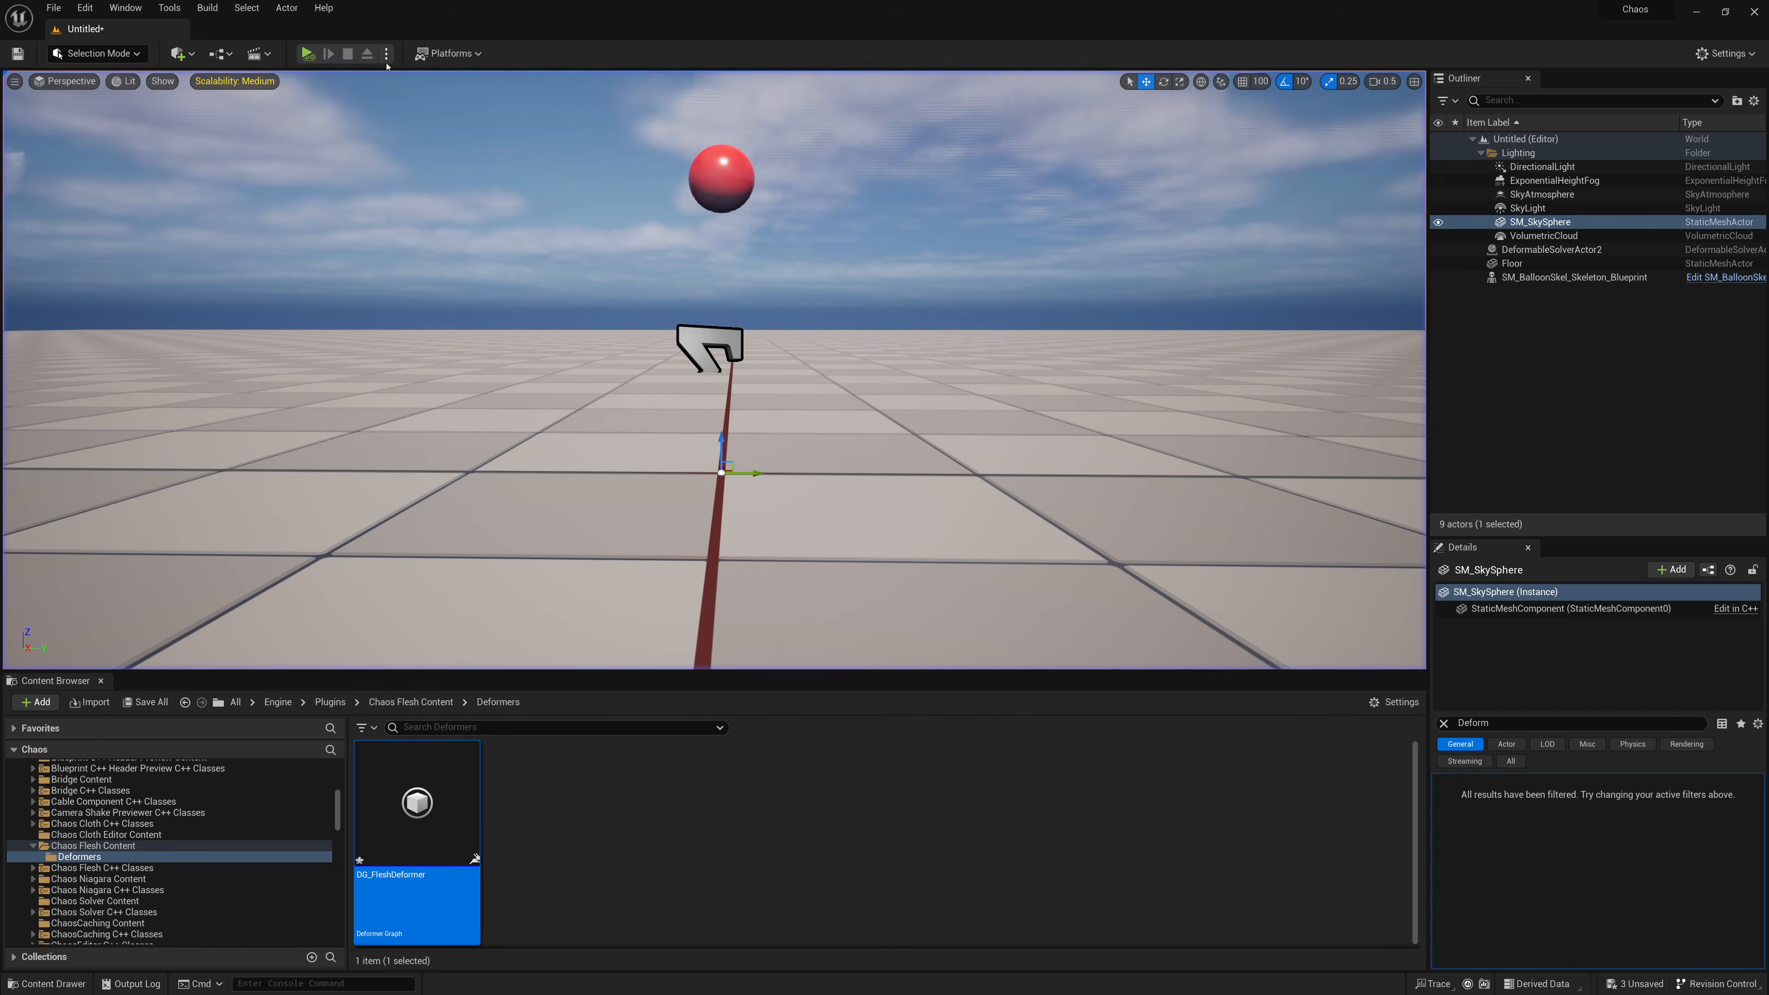
click(387, 54)
click(416, 167)
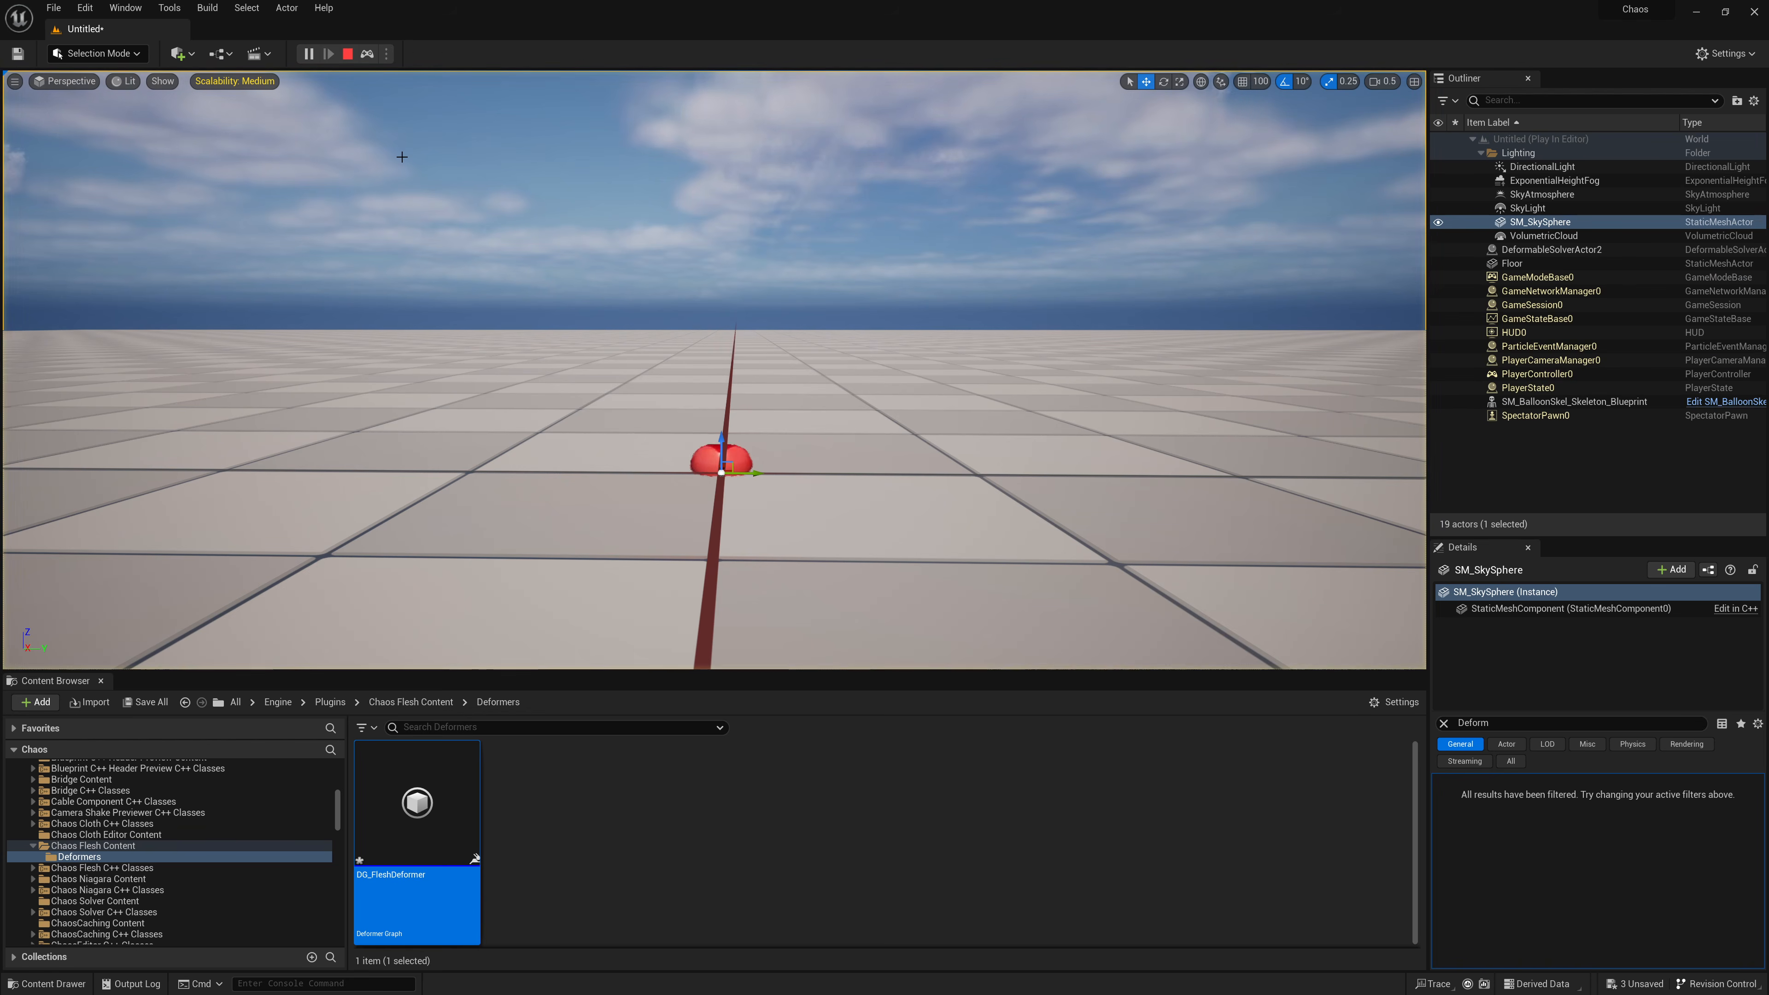
click(348, 54)
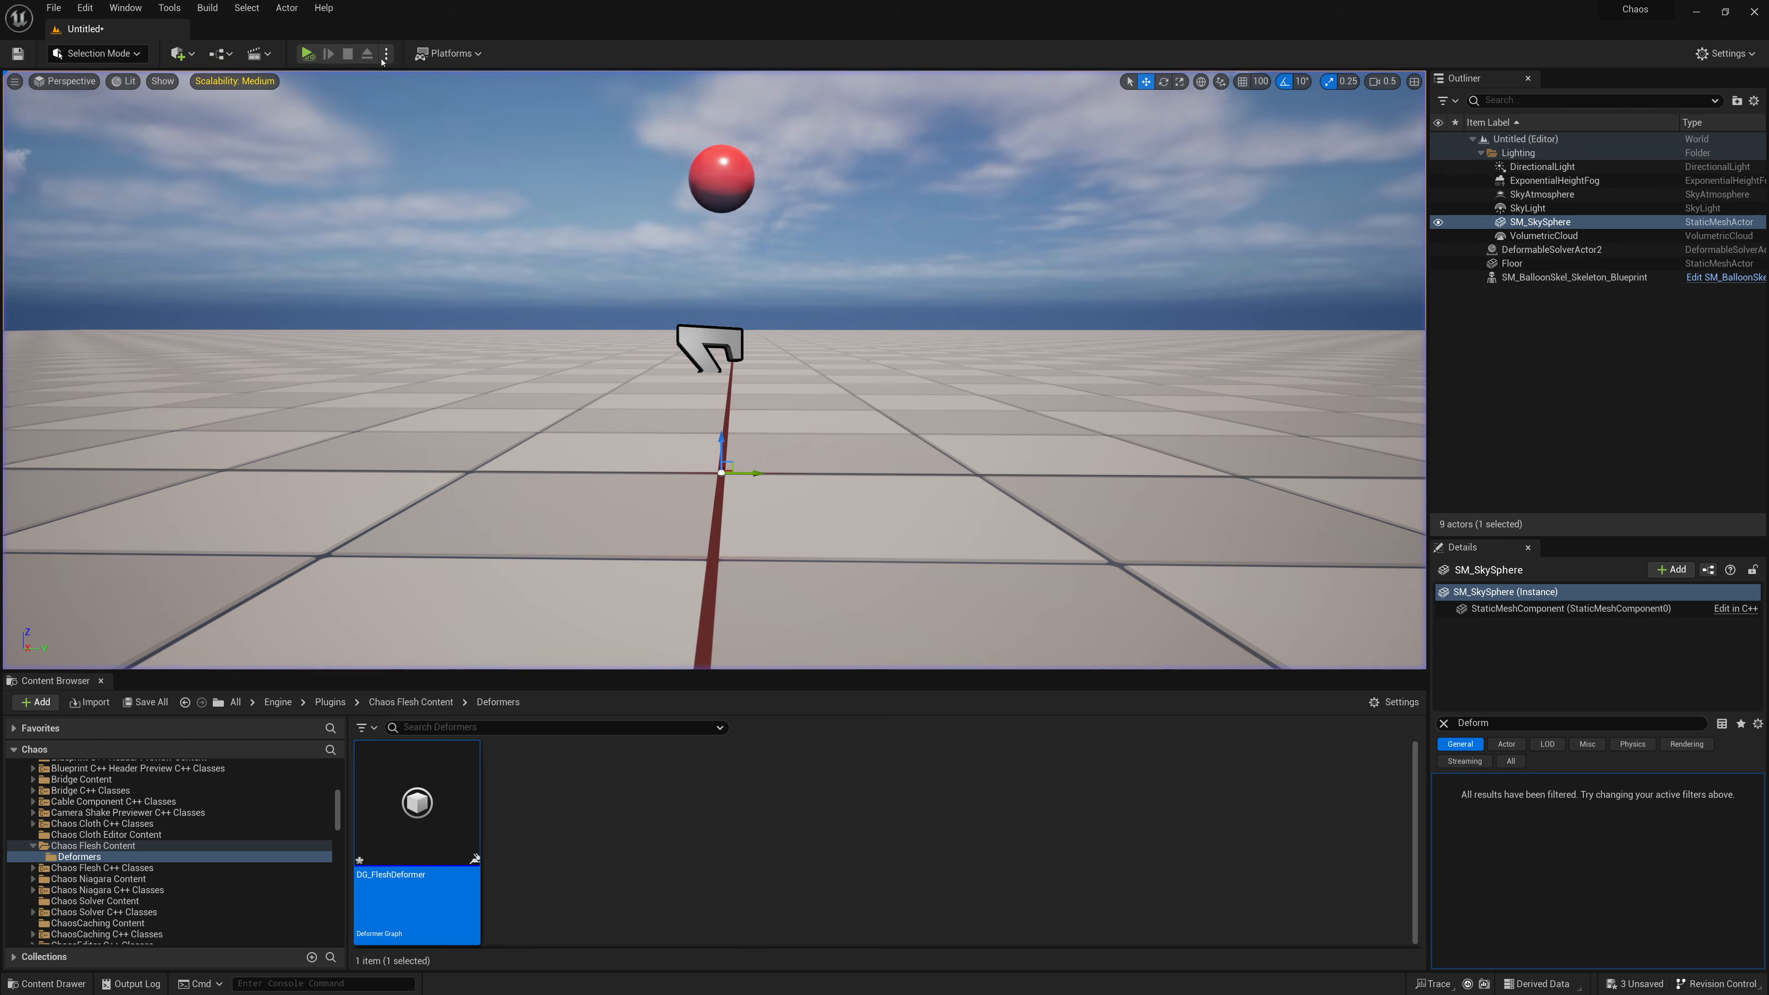
click(387, 54)
click(420, 167)
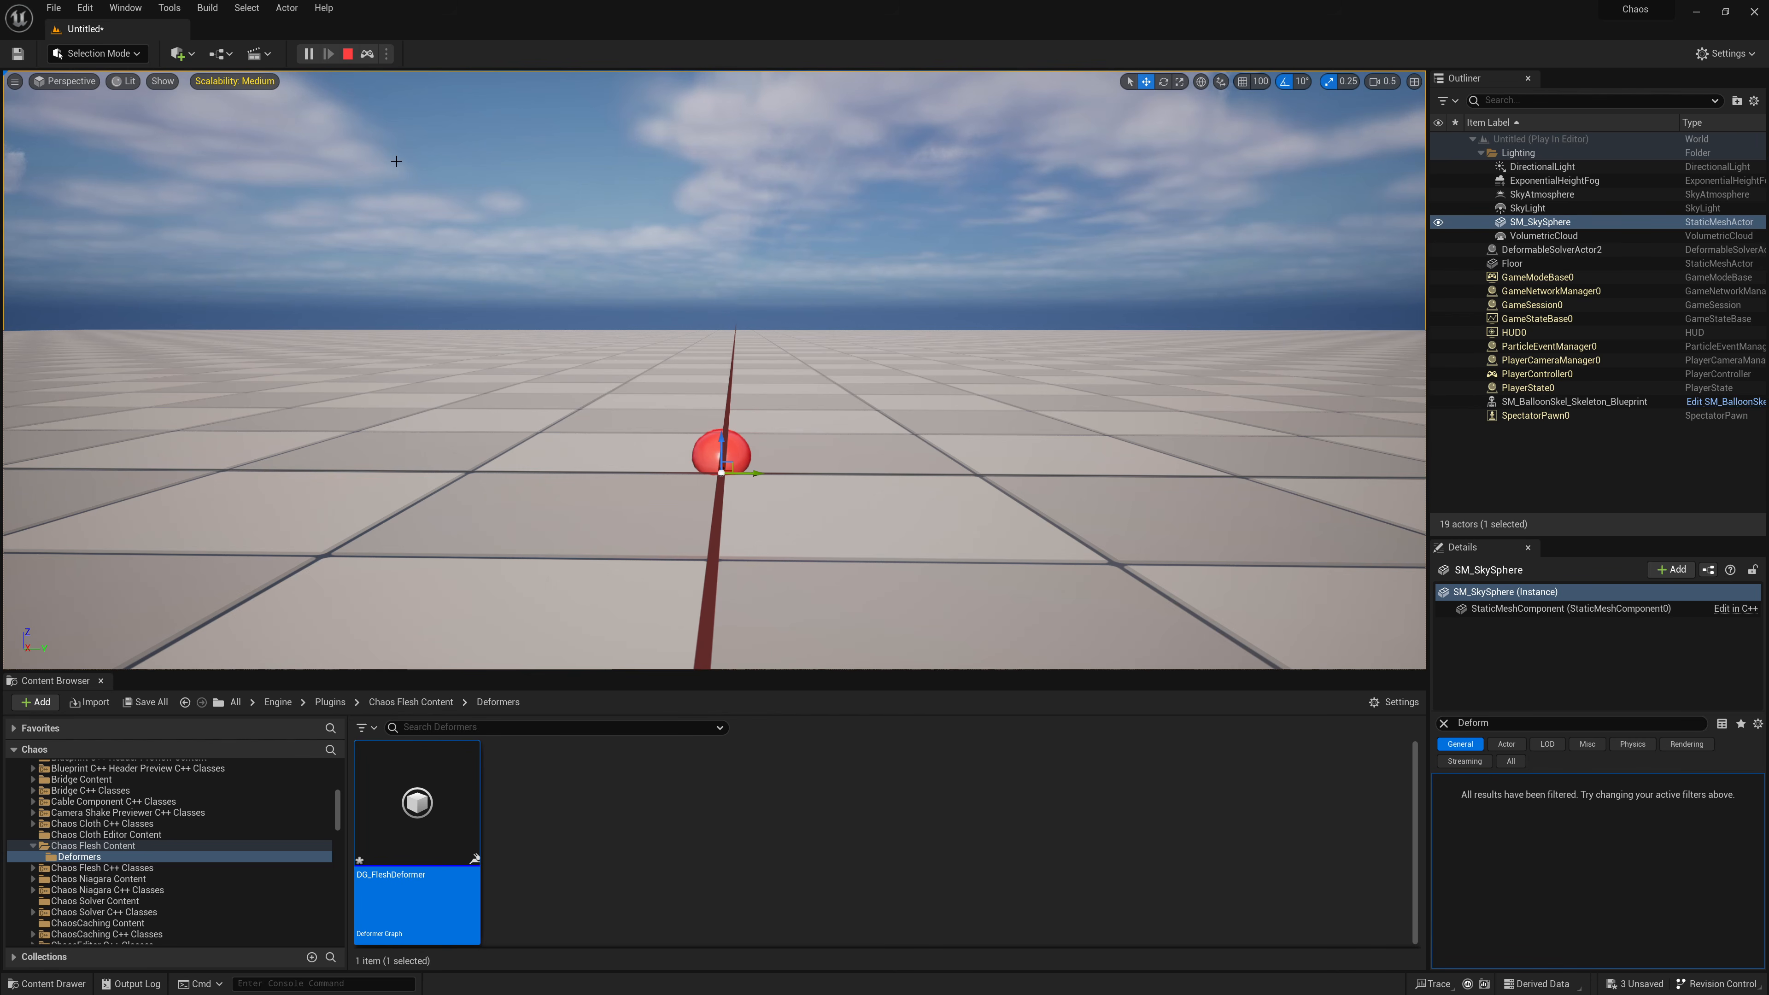
click(347, 54)
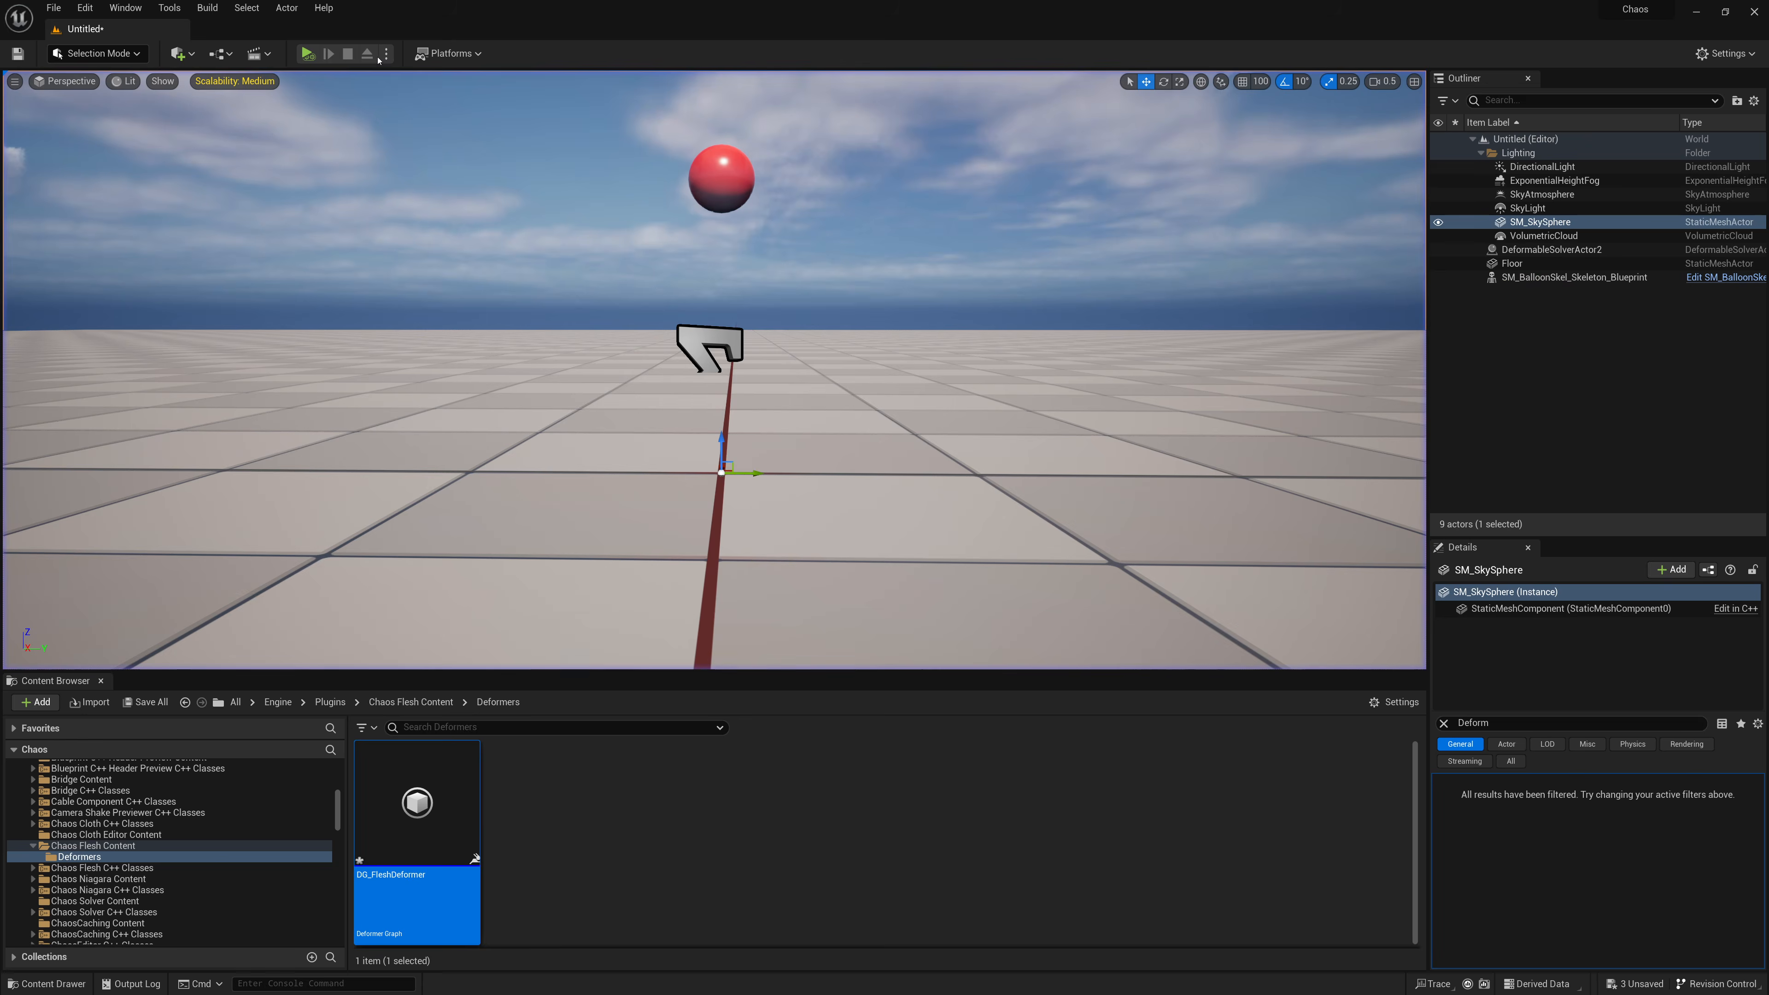
click(386, 54)
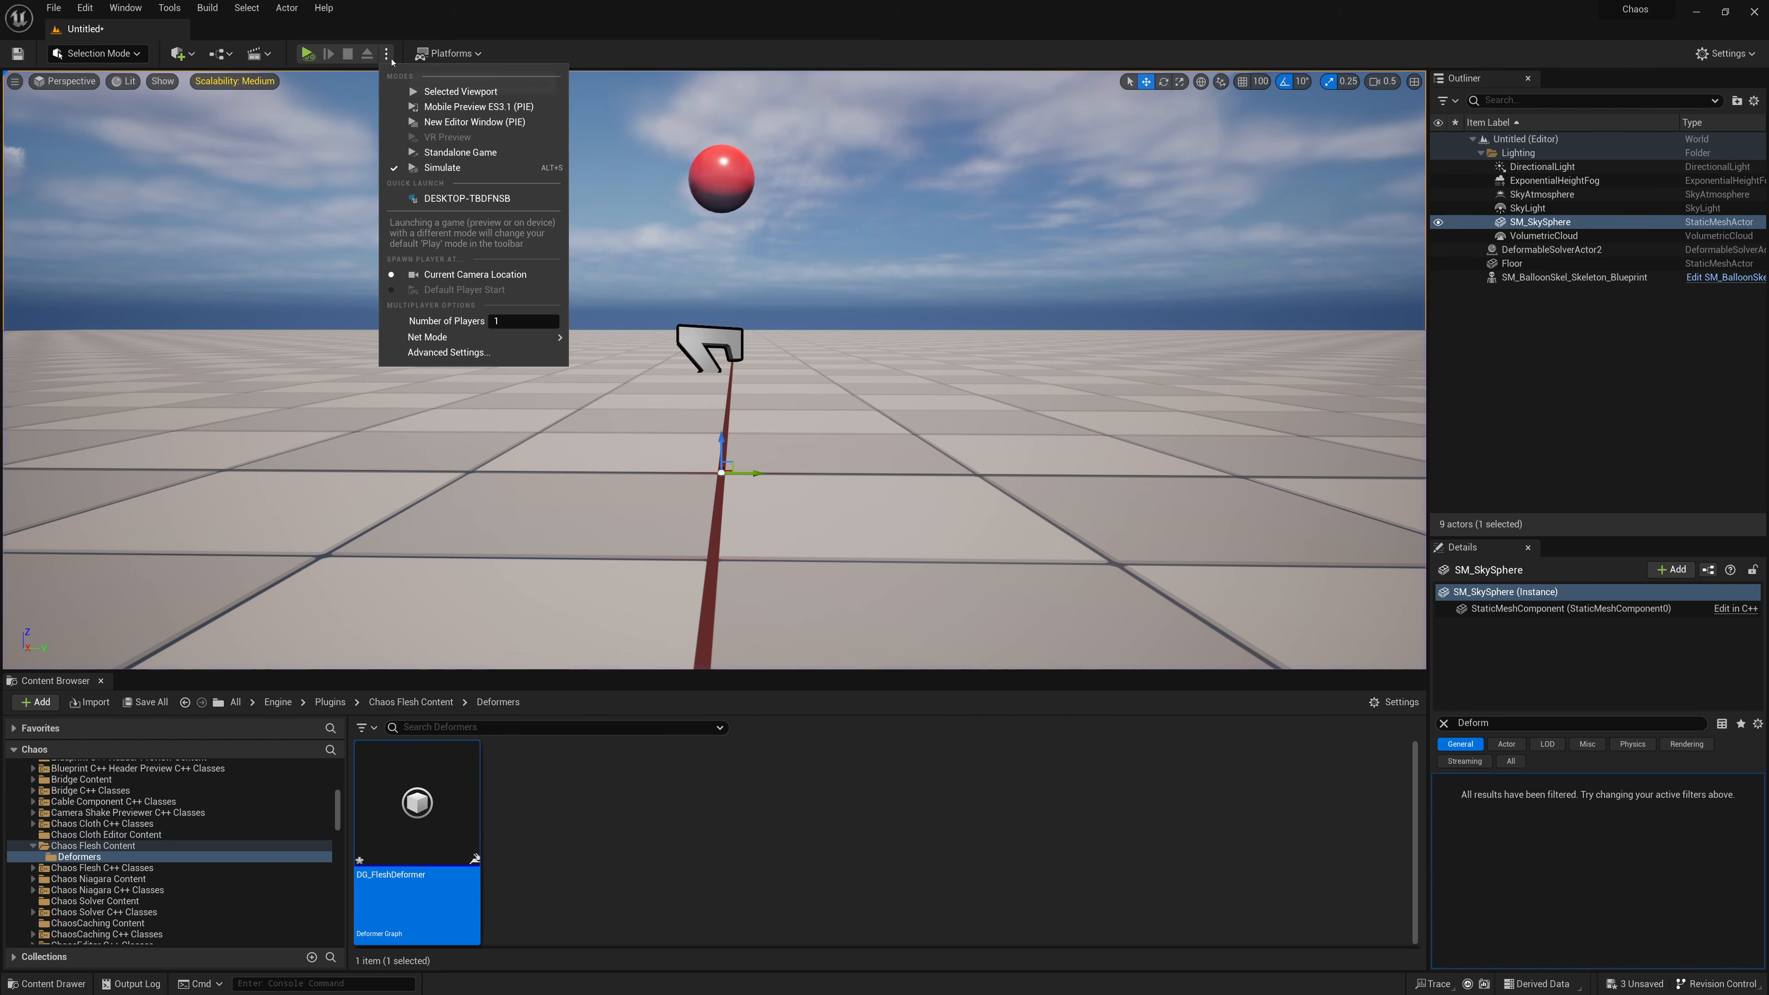
click(431, 168)
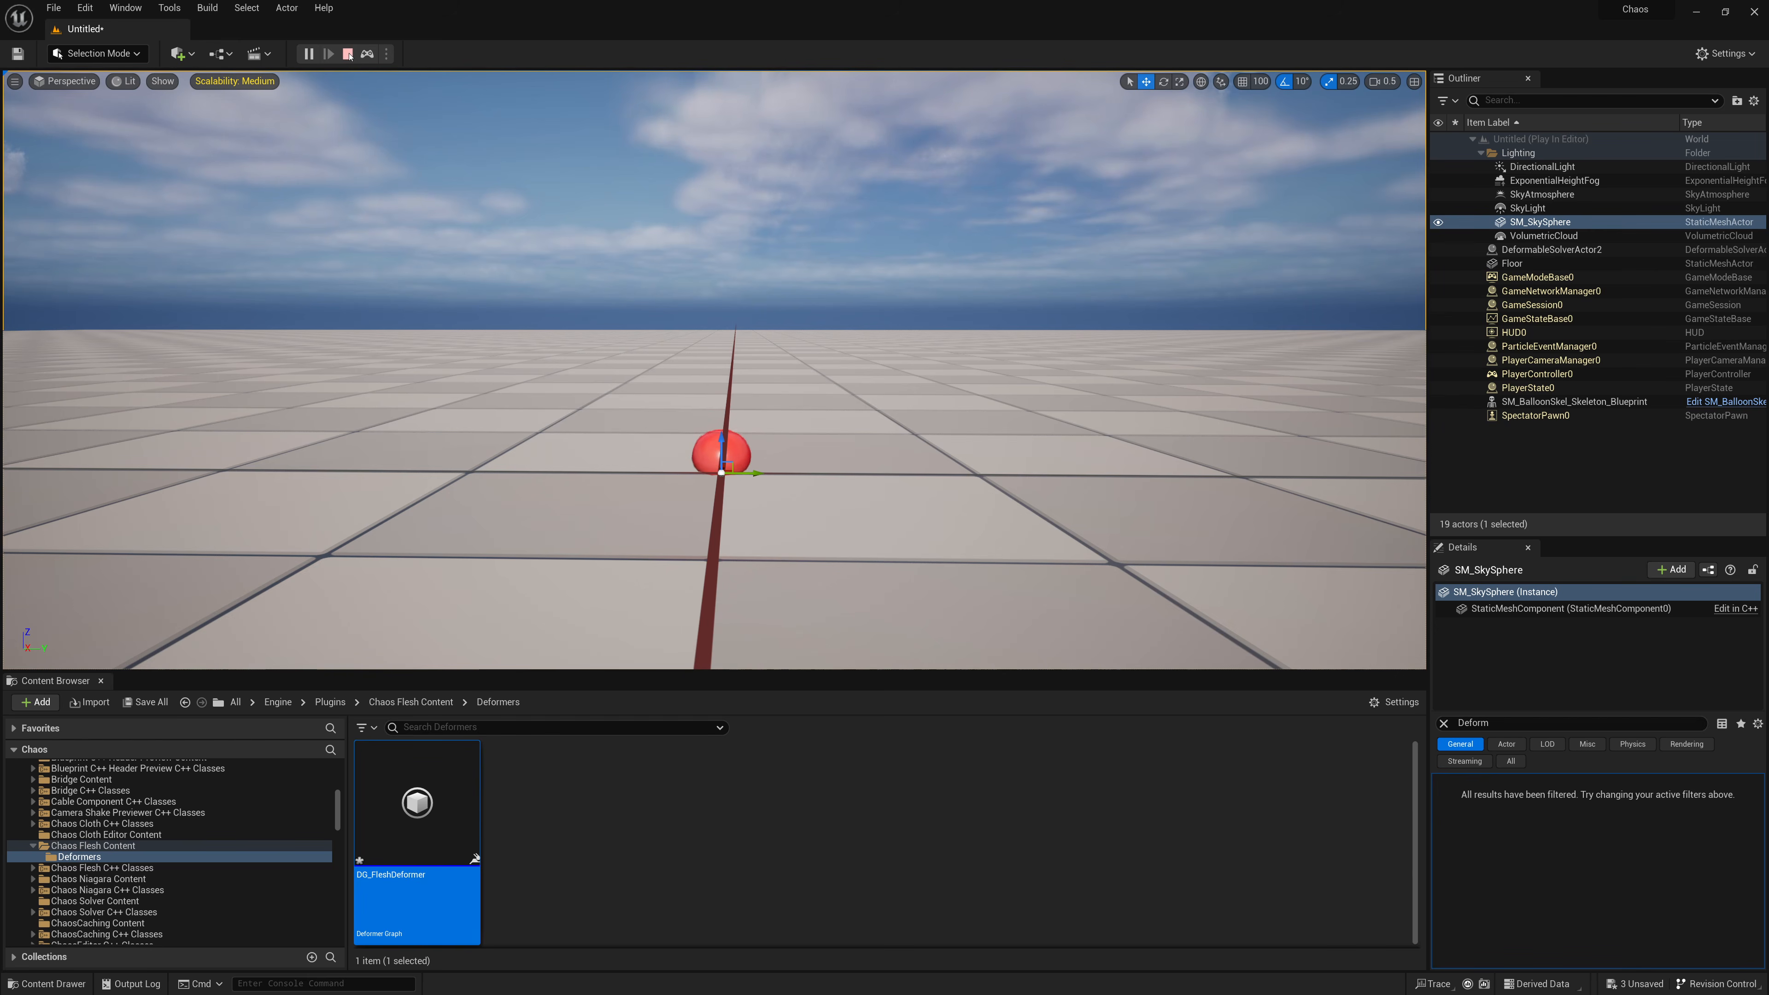
Step: Stop the running simulation and rerun it twice to examine the balloon's fall and impact on the floor, ending each run
click(348, 54)
click(387, 54)
click(382, 165)
click(348, 53)
click(387, 53)
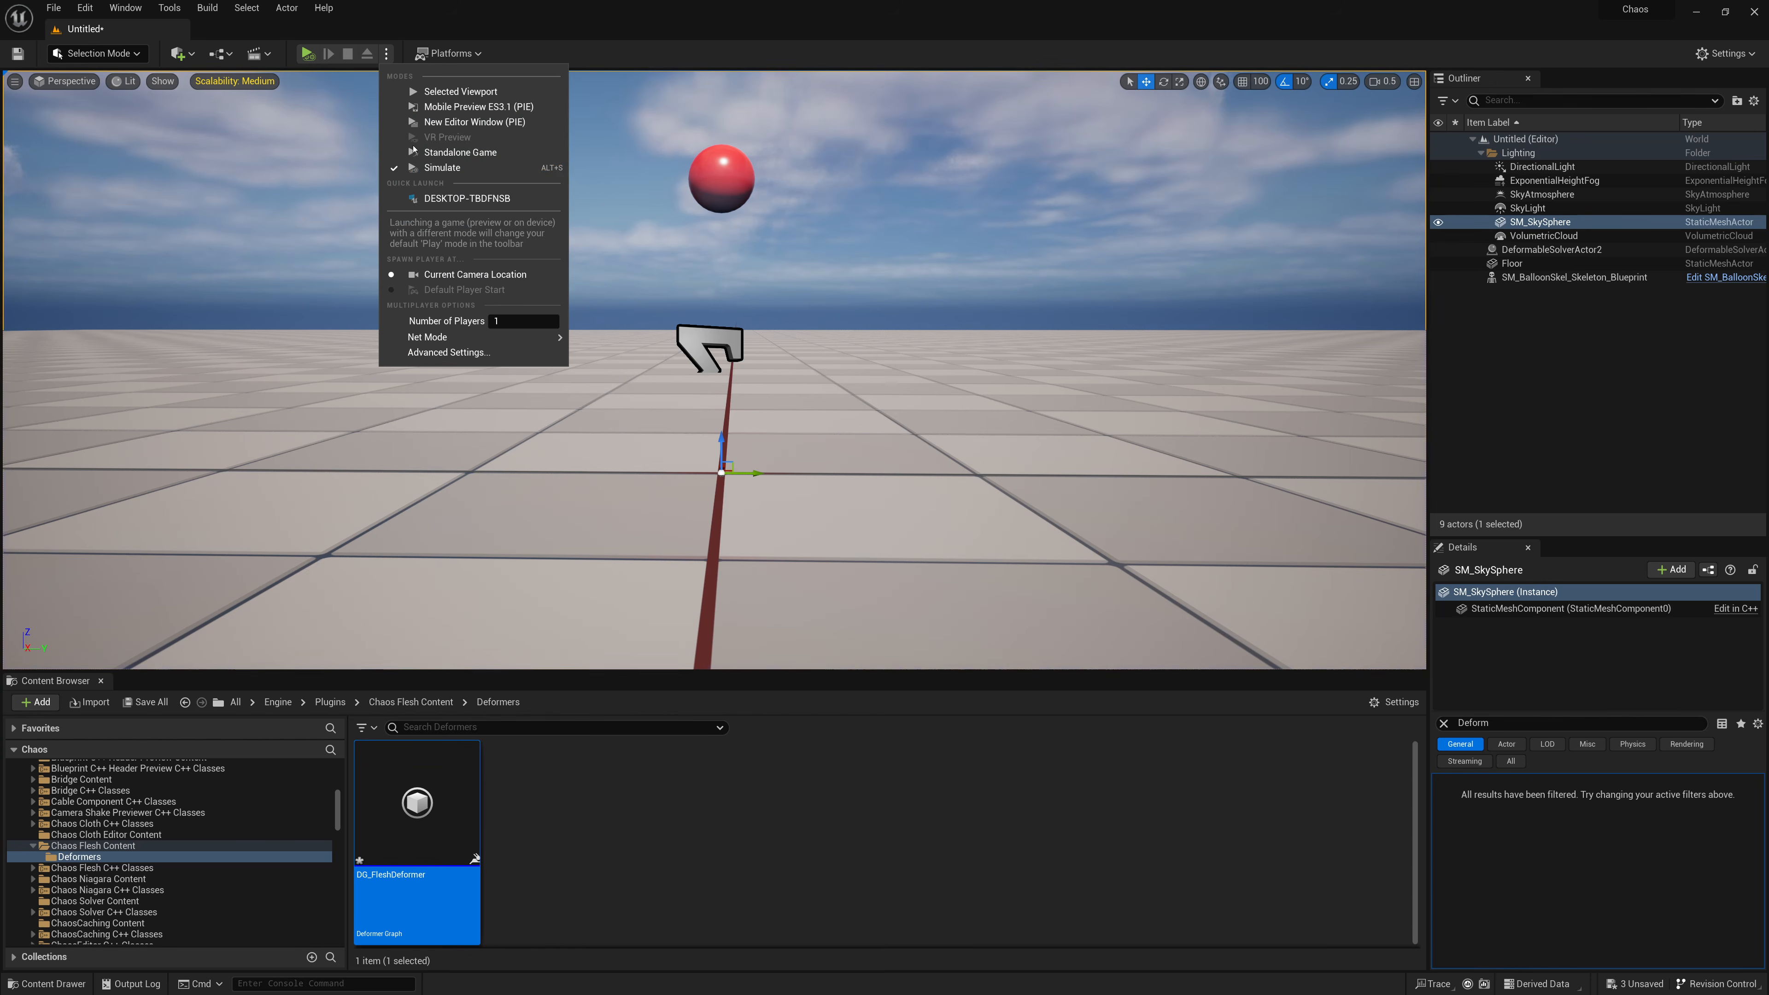
click(420, 168)
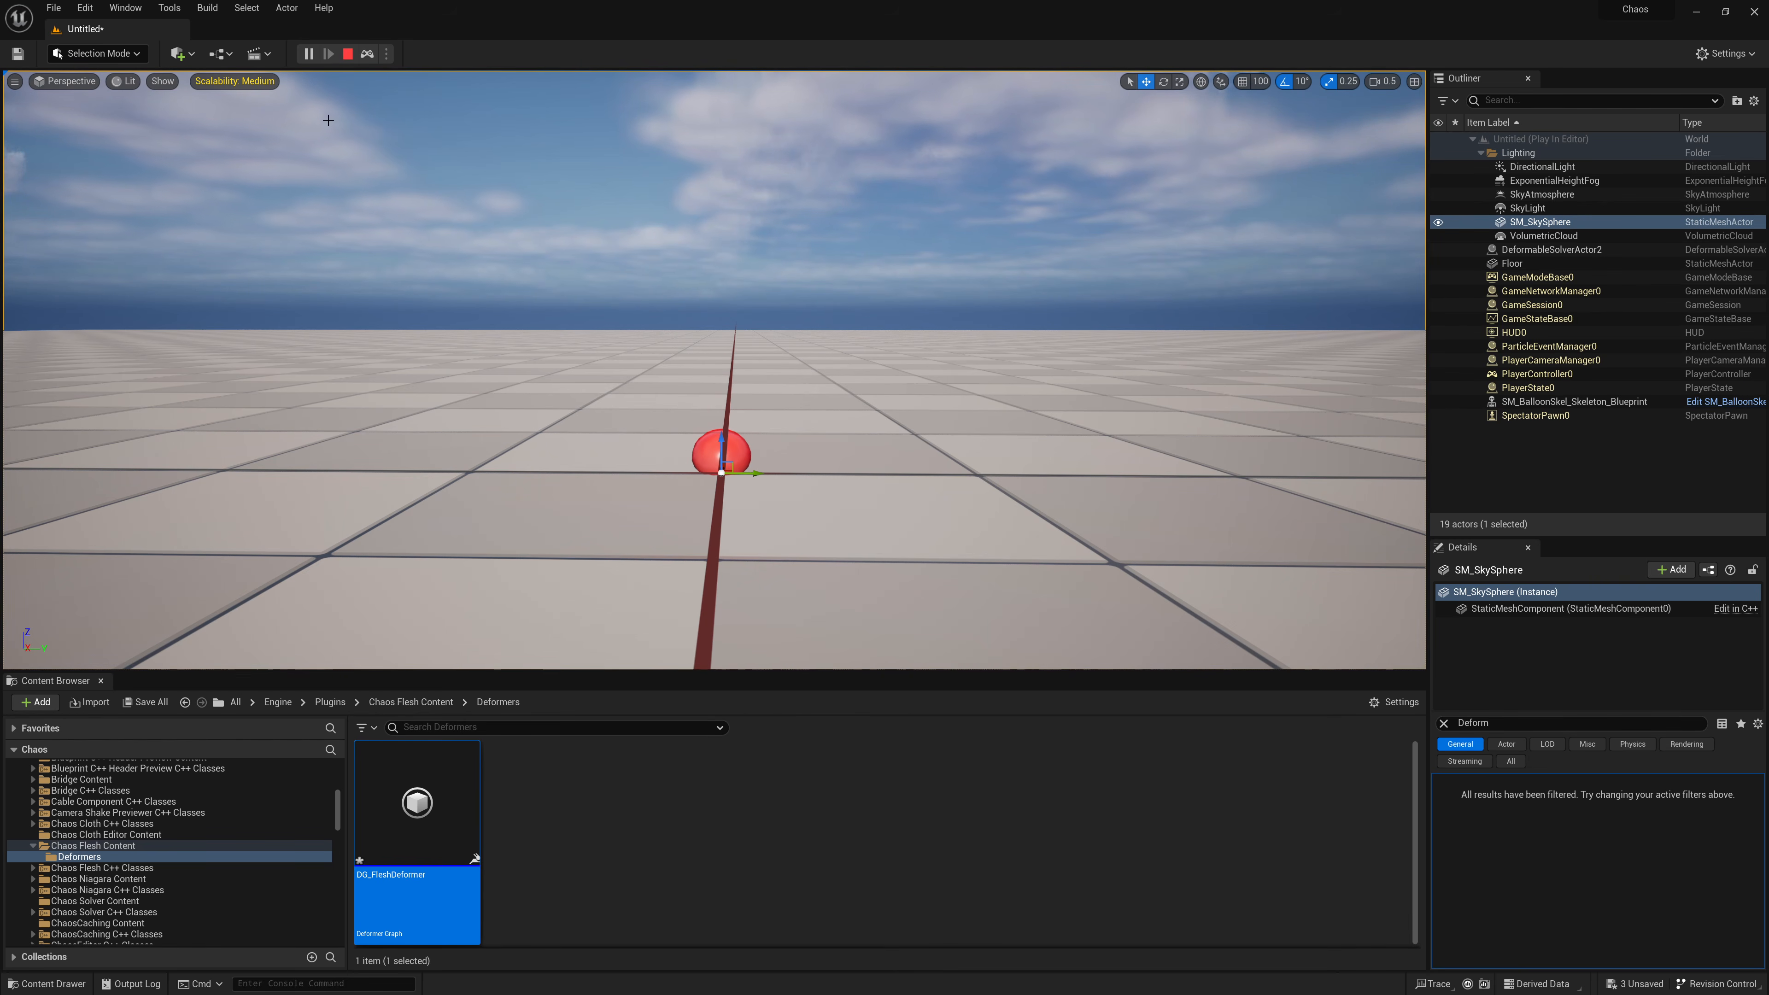
click(347, 54)
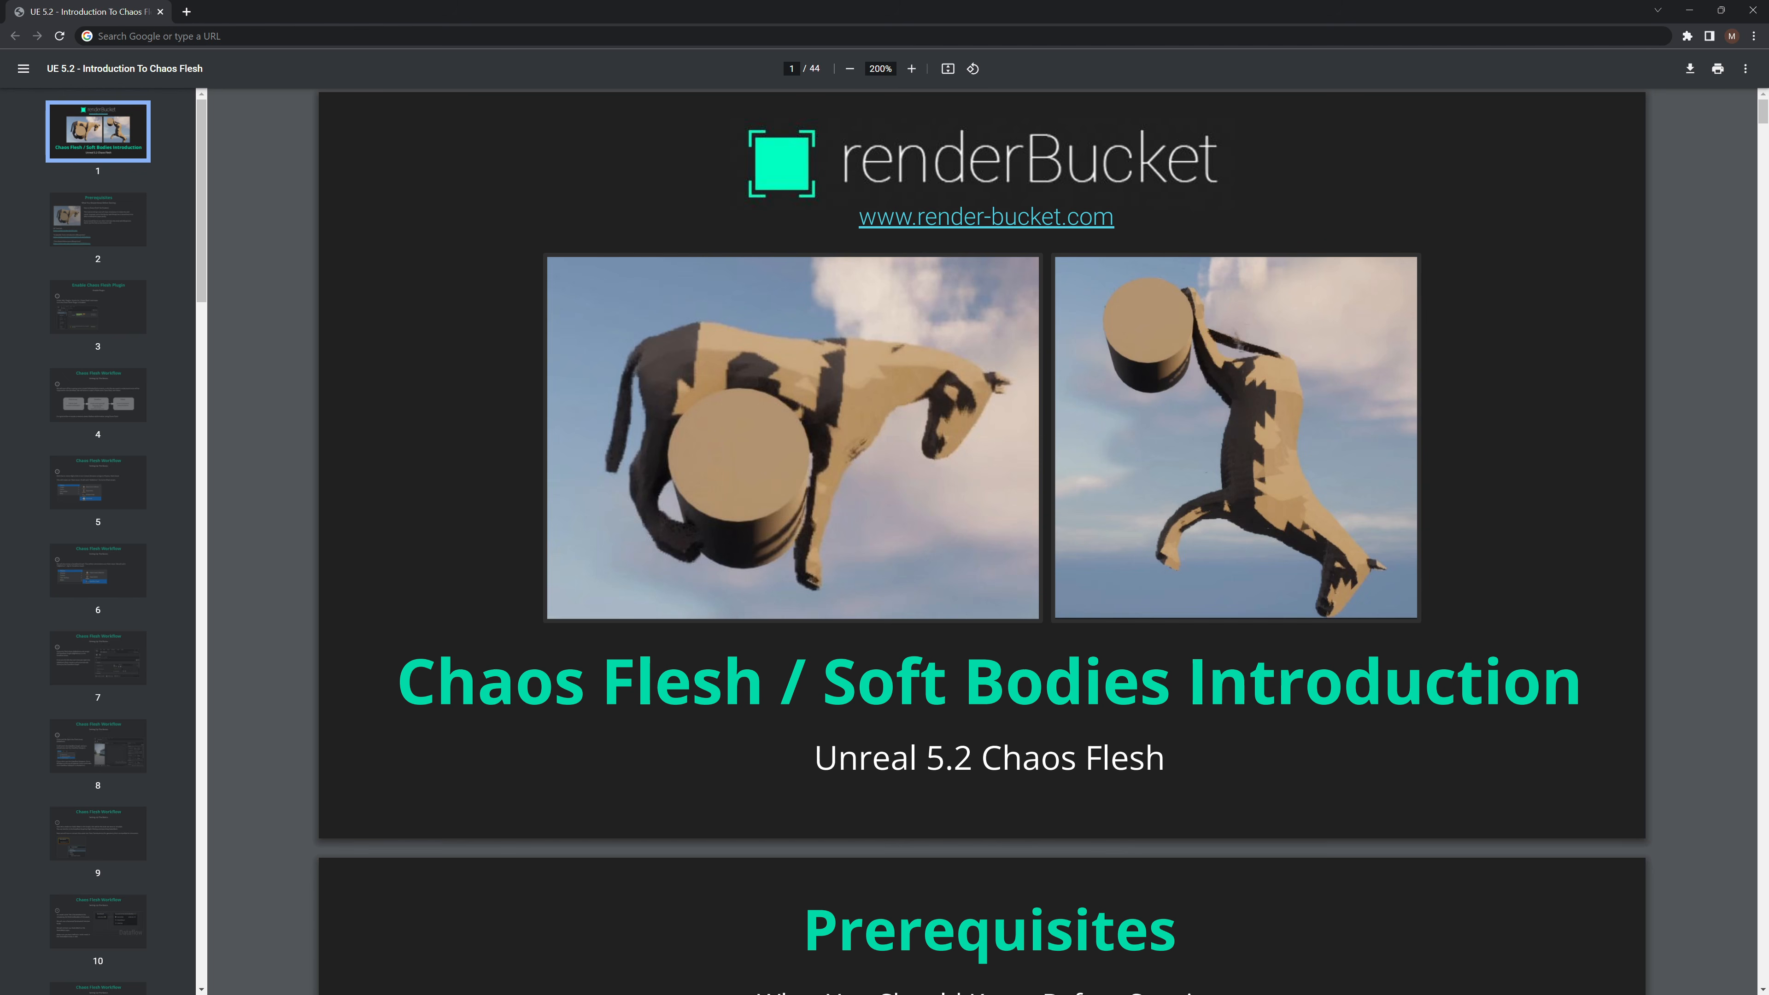
Step: Switch to the Chaos Flesh introduction PDF in Chrome, skim its prerequisites, plugin and workflow pages up to the StaticMesh step, and return to the title page
scroll(375, 501, down, 20)
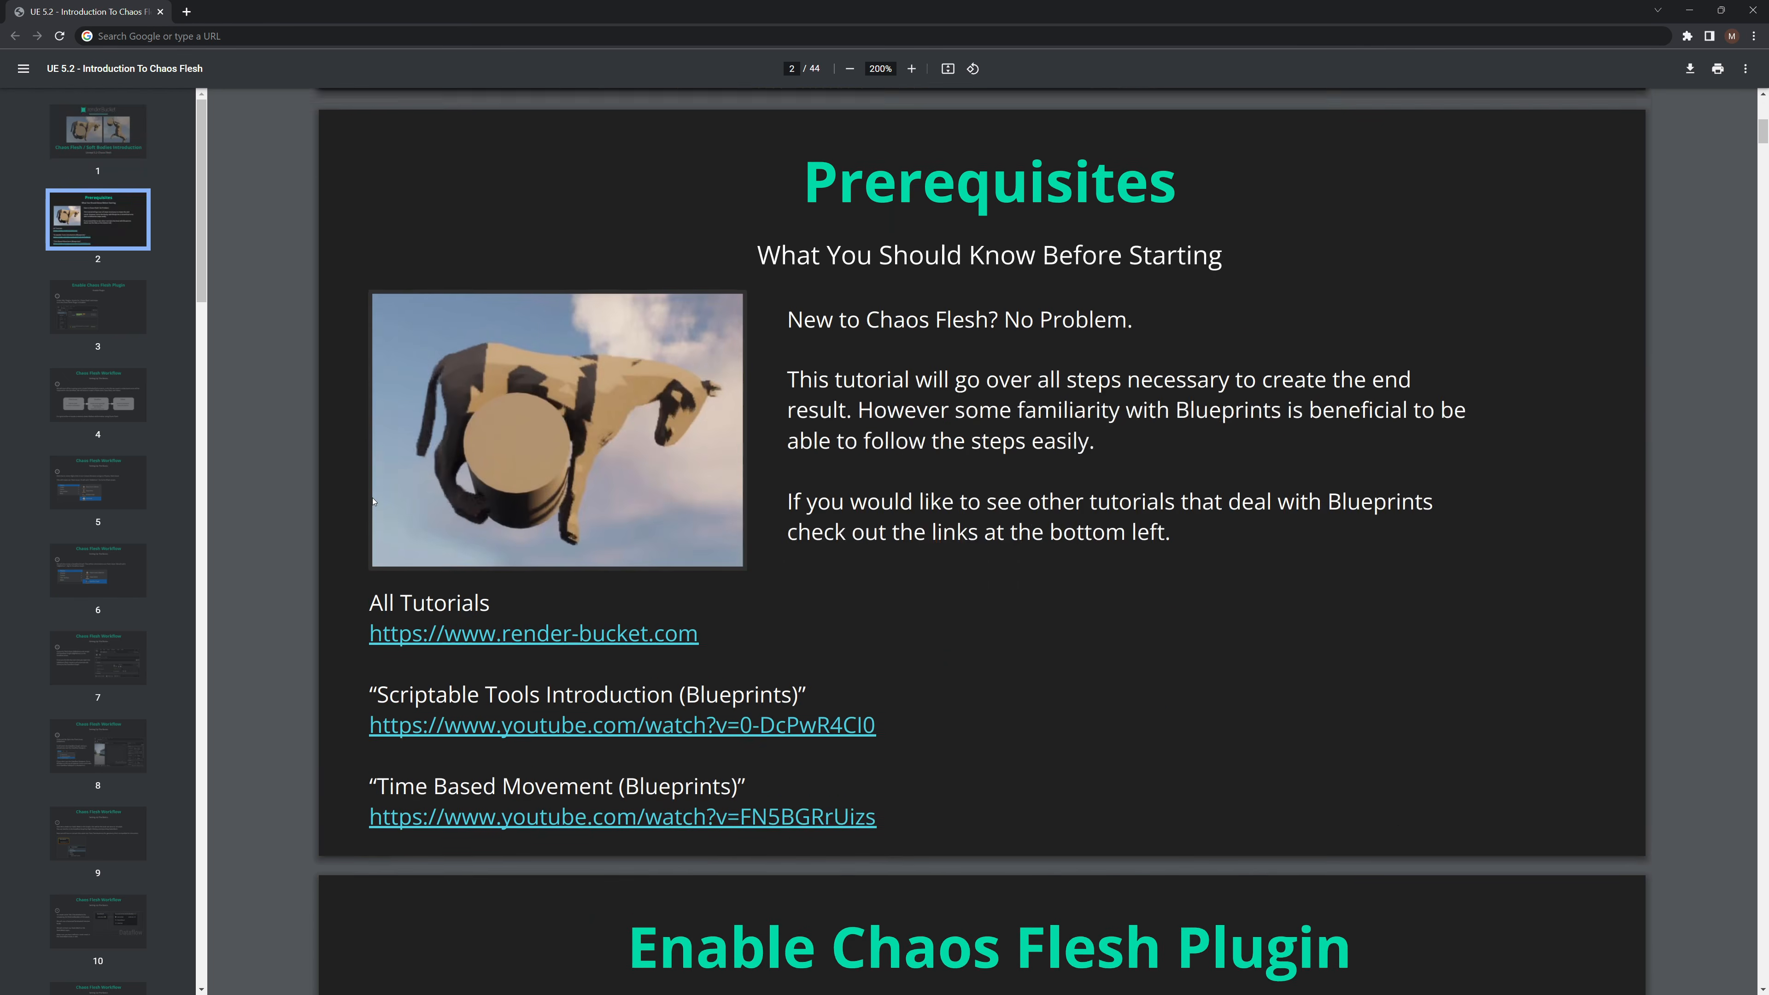
scroll(373, 502, down, 20)
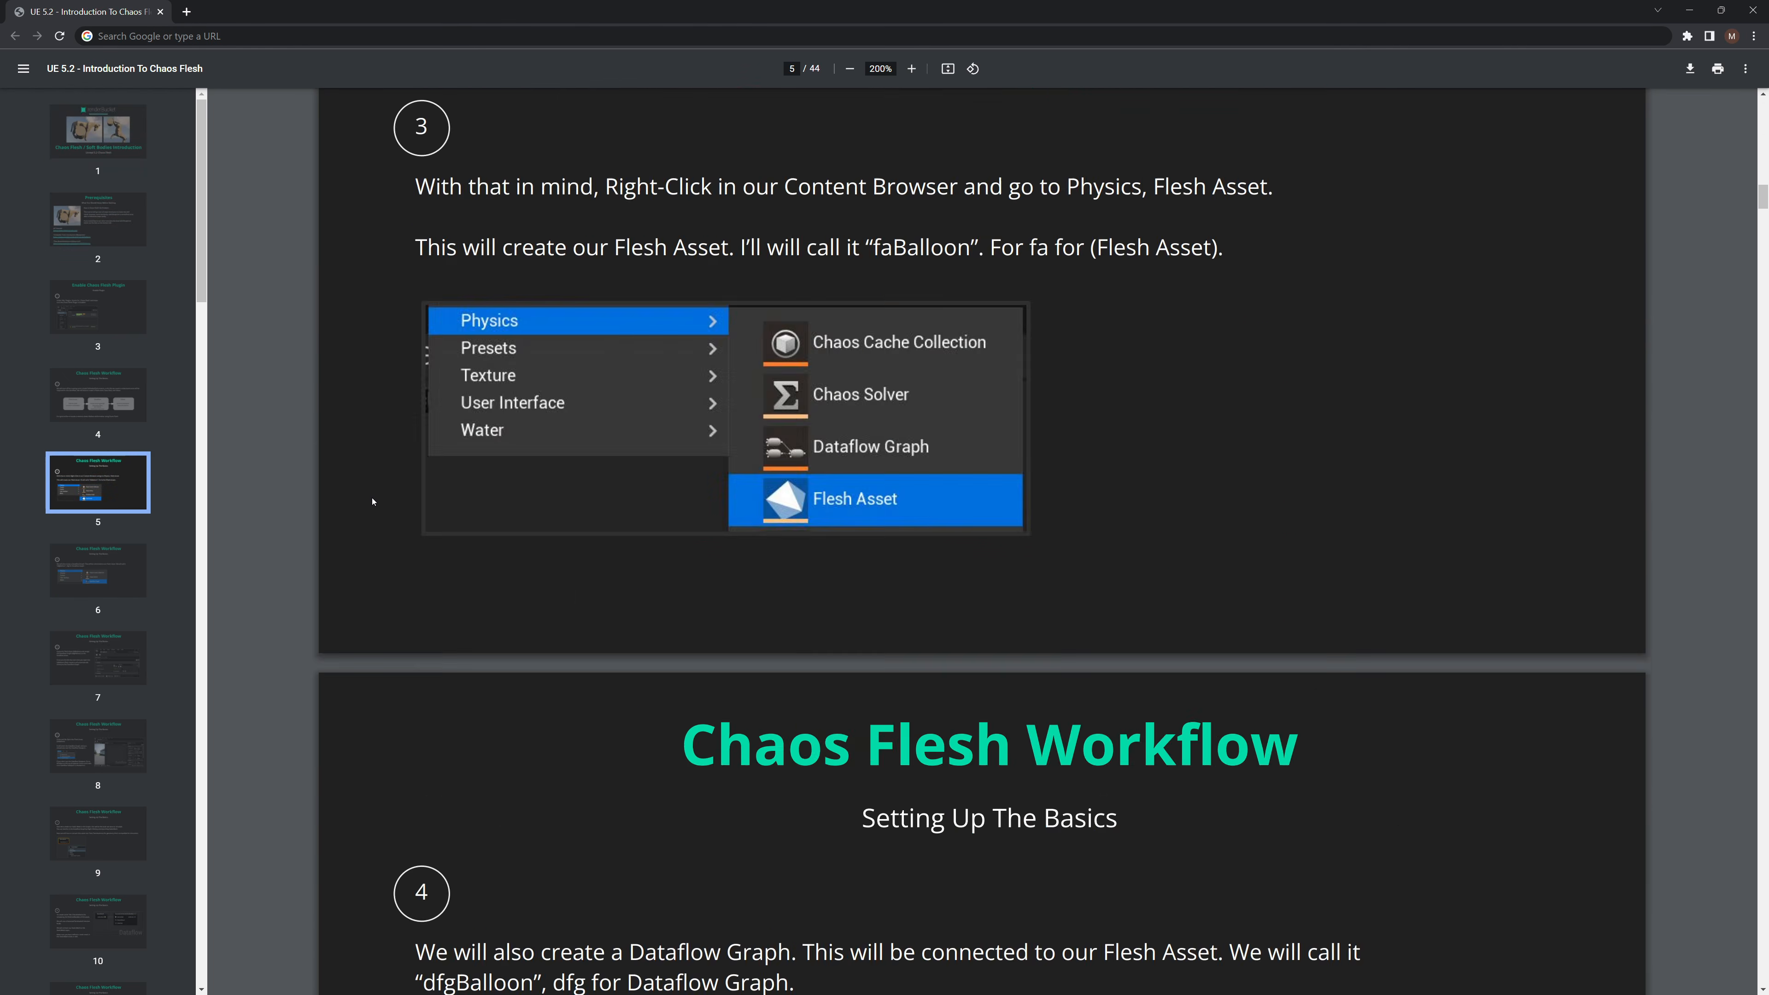
scroll(373, 501, down, 20)
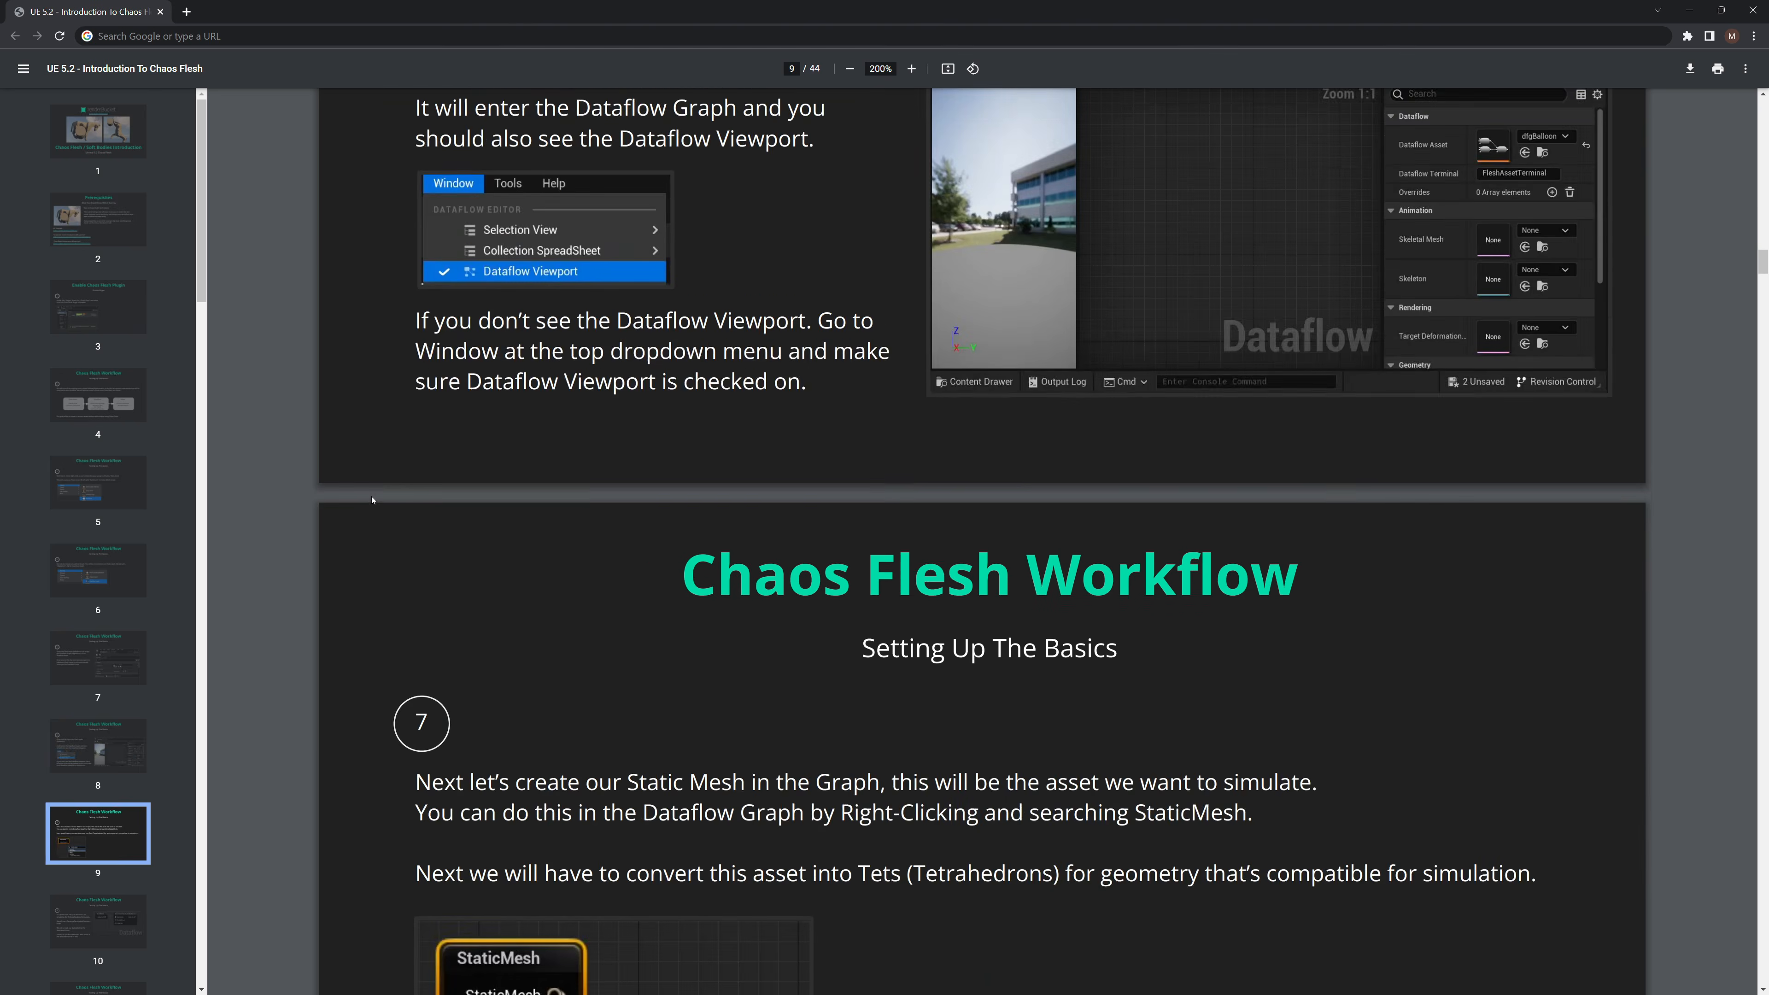
scroll(373, 500, up, 20)
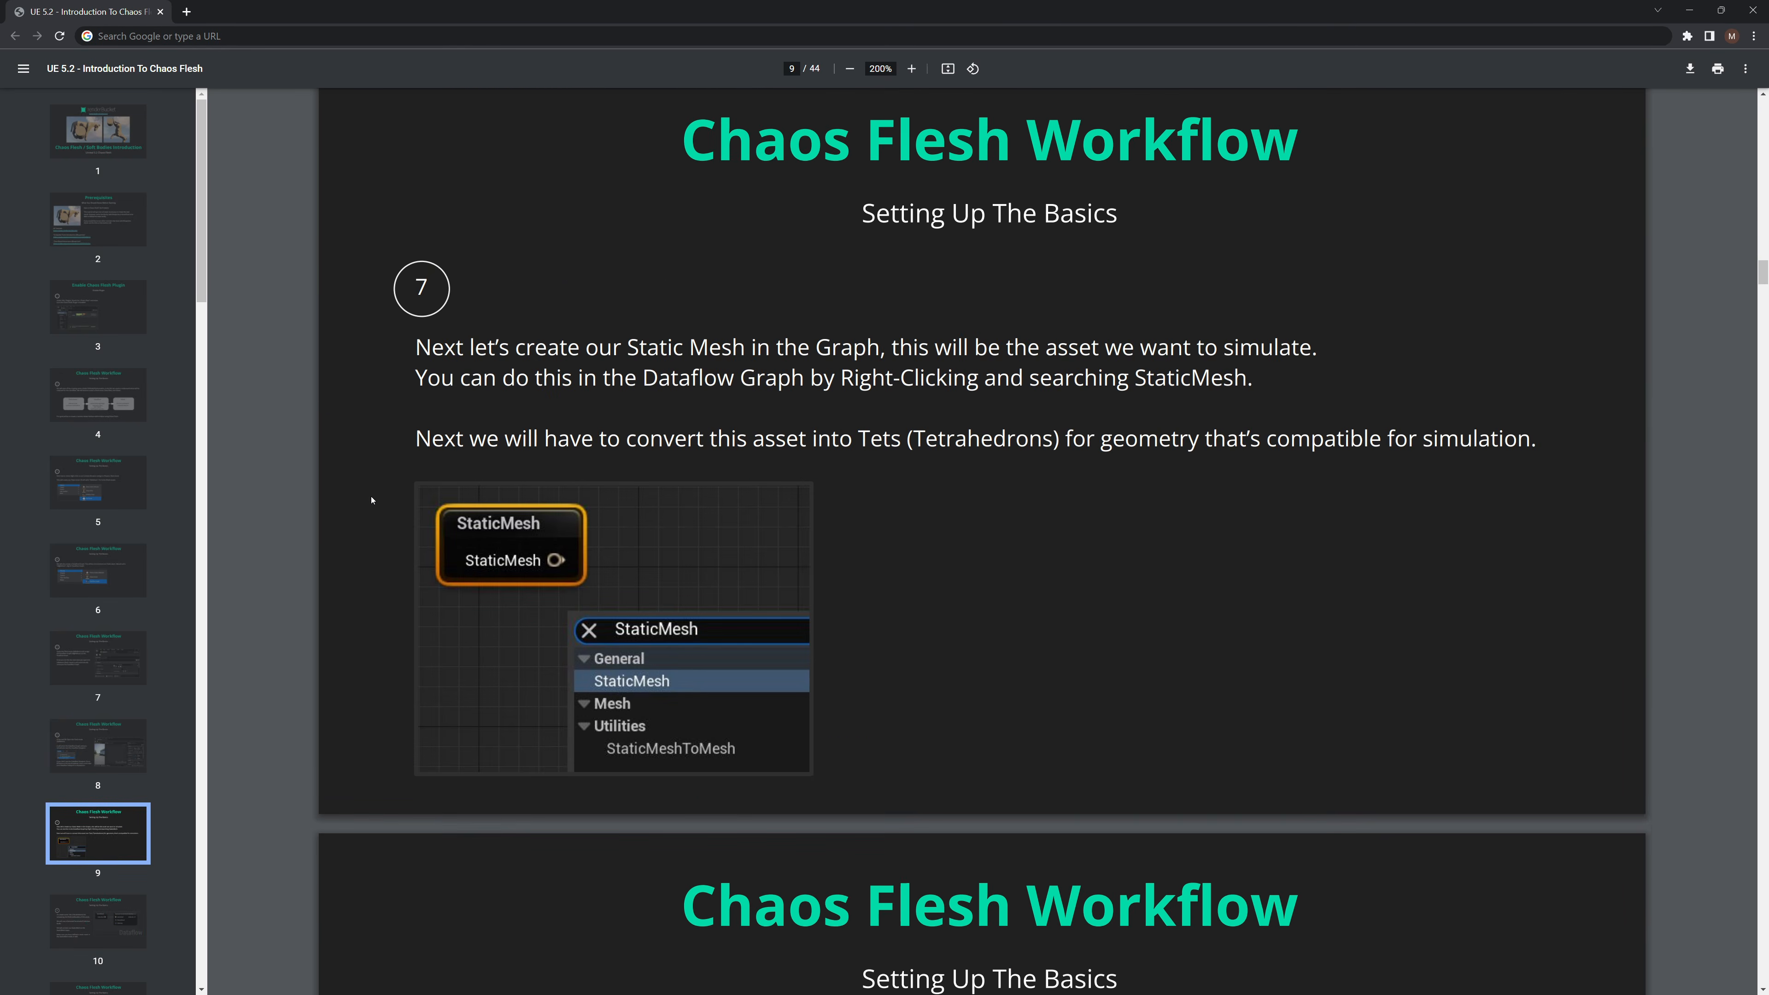
scroll(370, 500, up, 15)
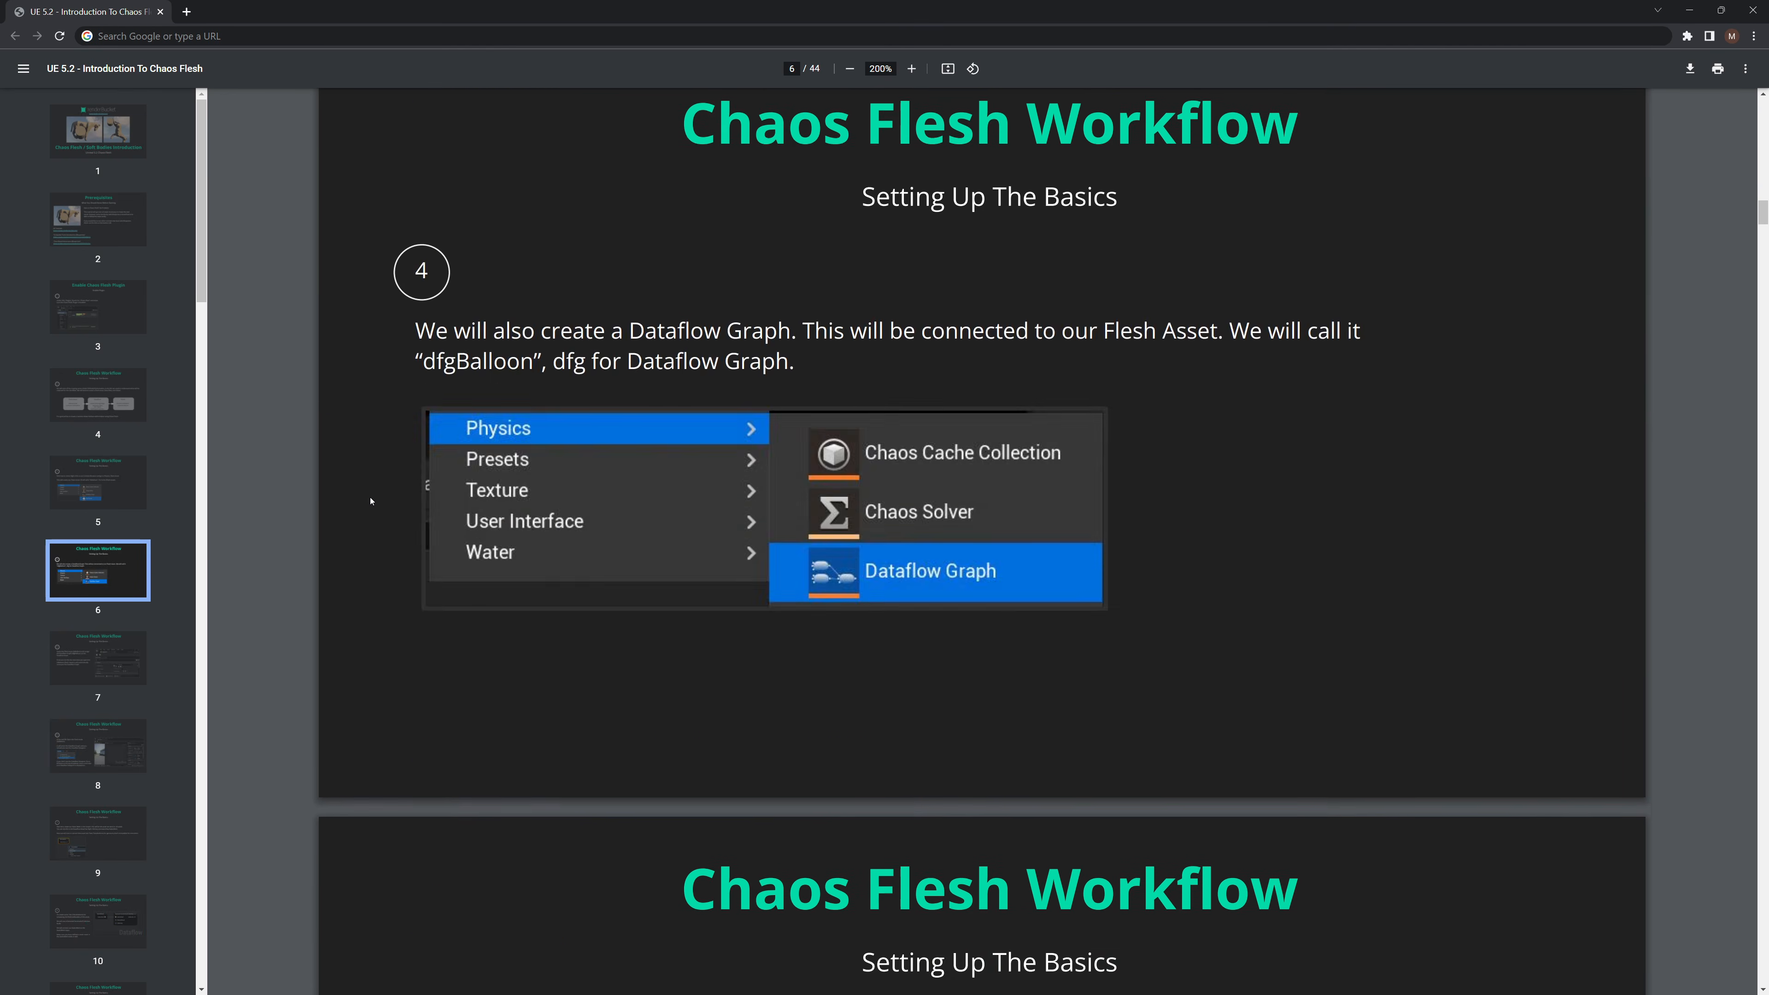
scroll(371, 500, up, 15)
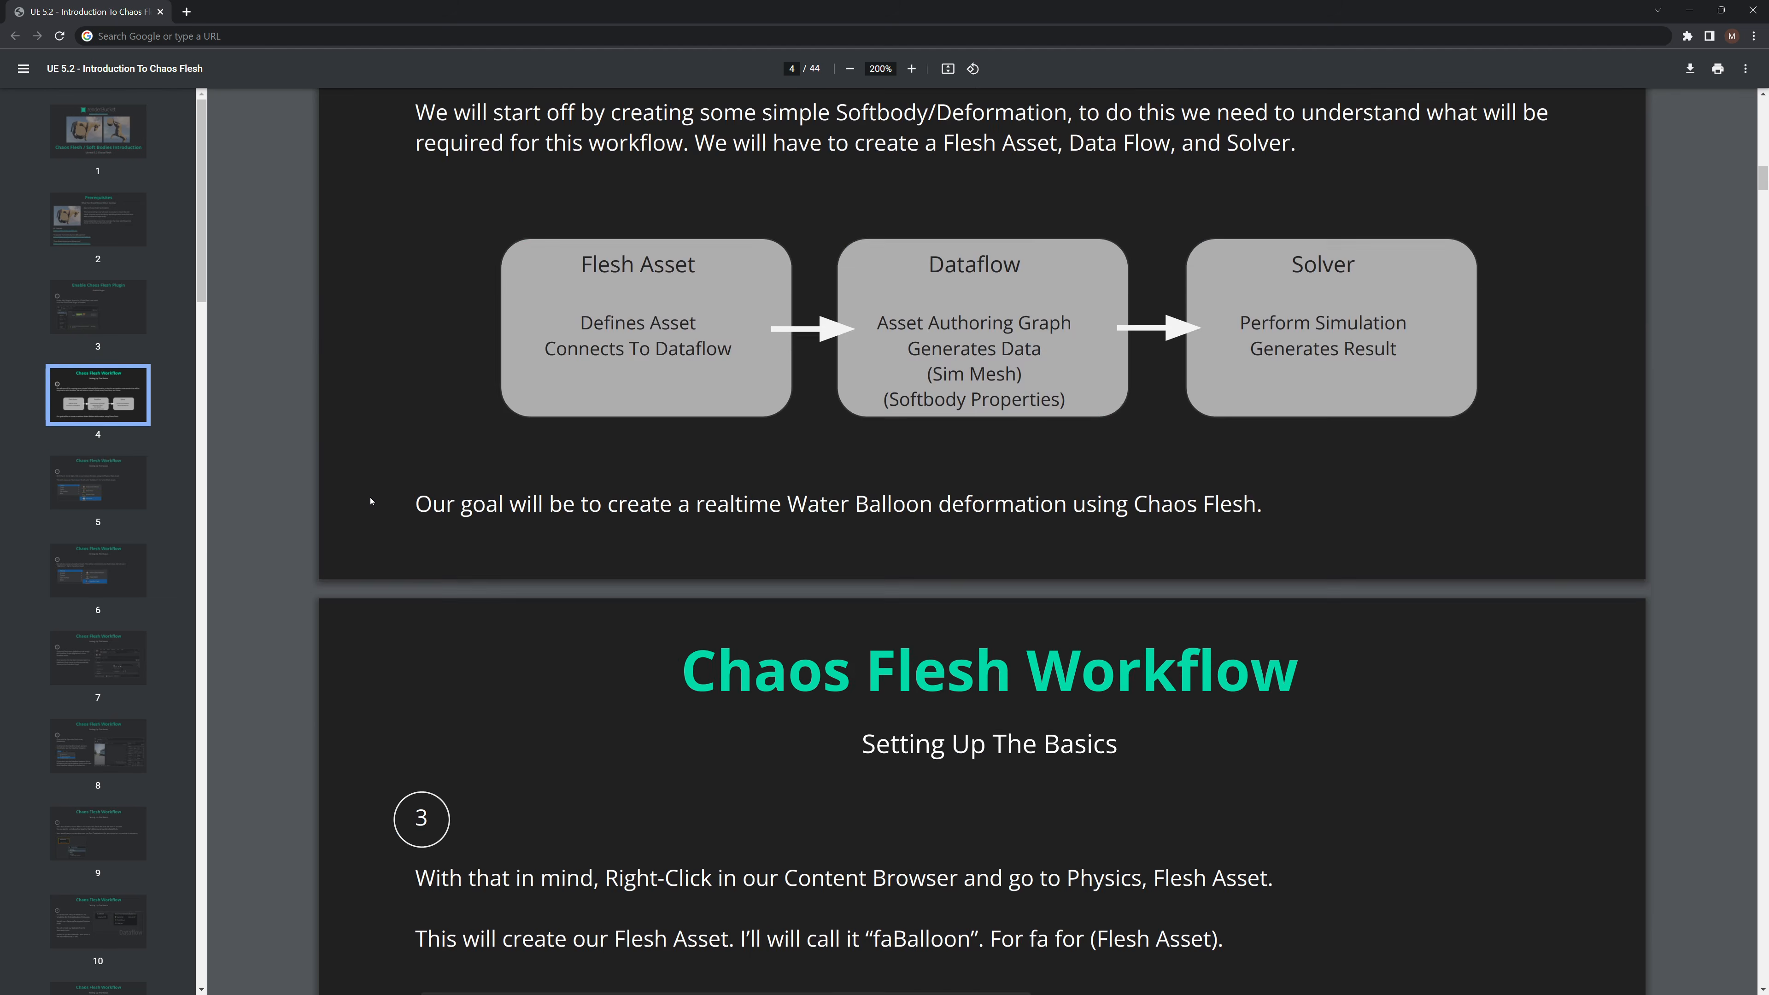
scroll(370, 500, up, 15)
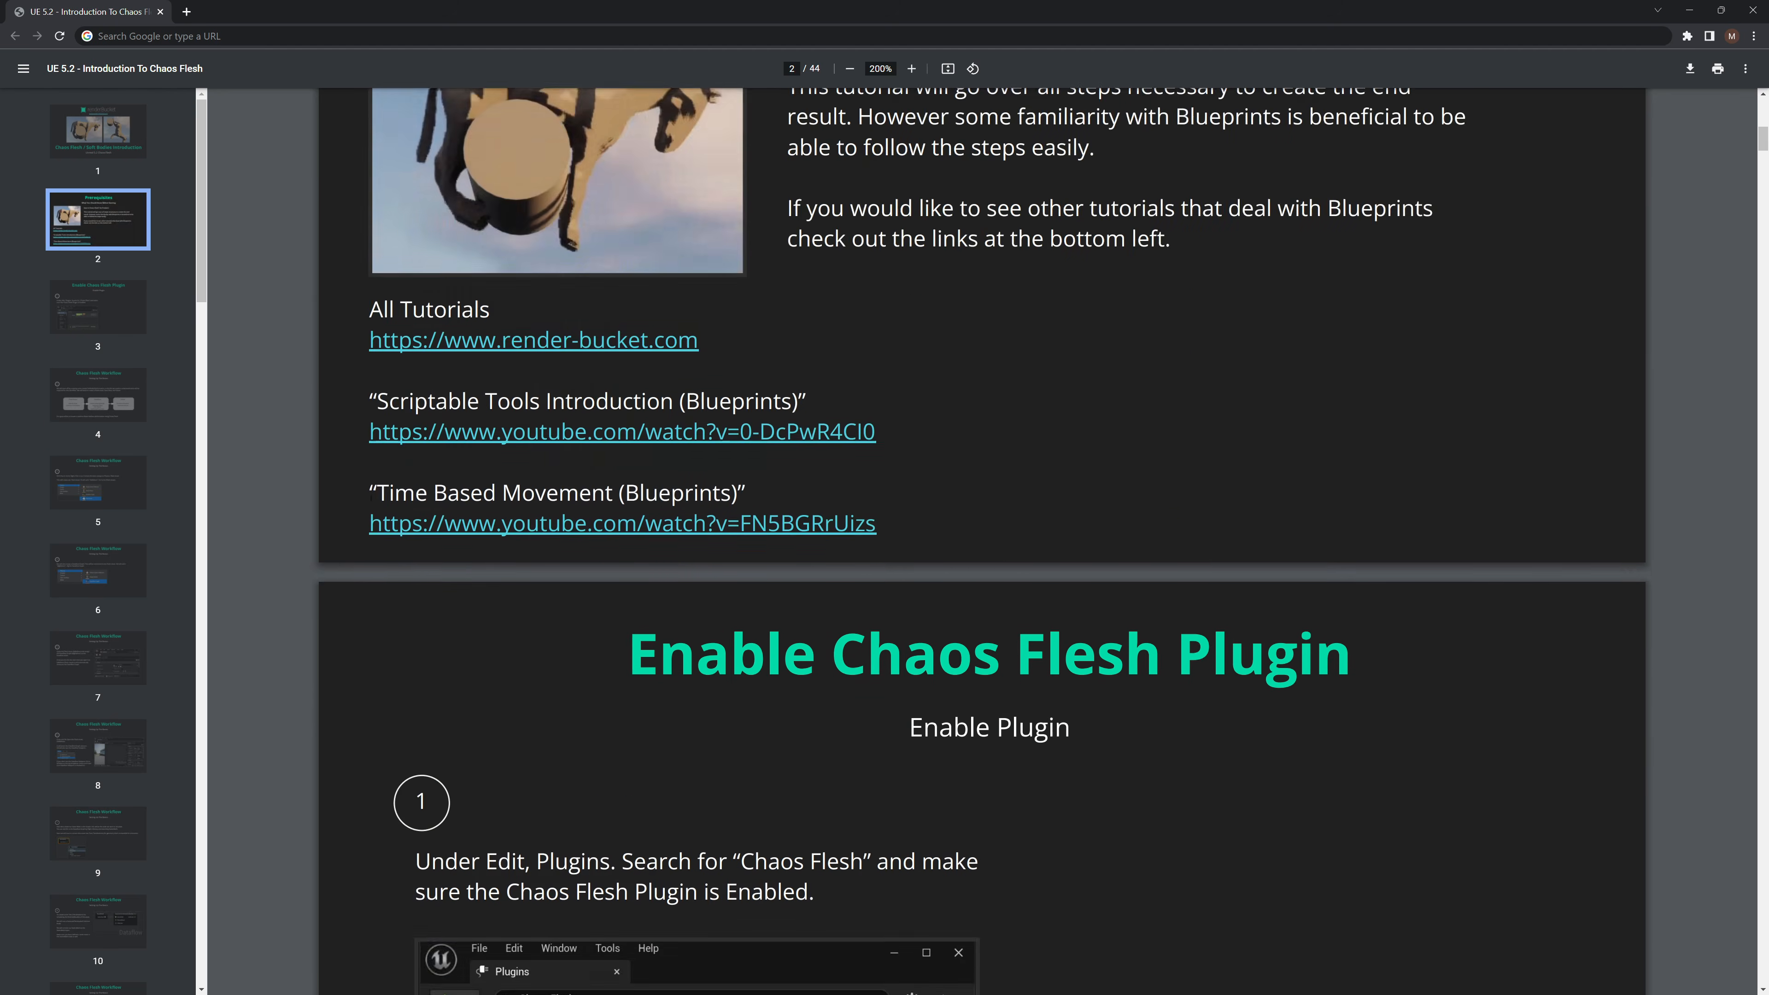
scroll(371, 504, up, 2)
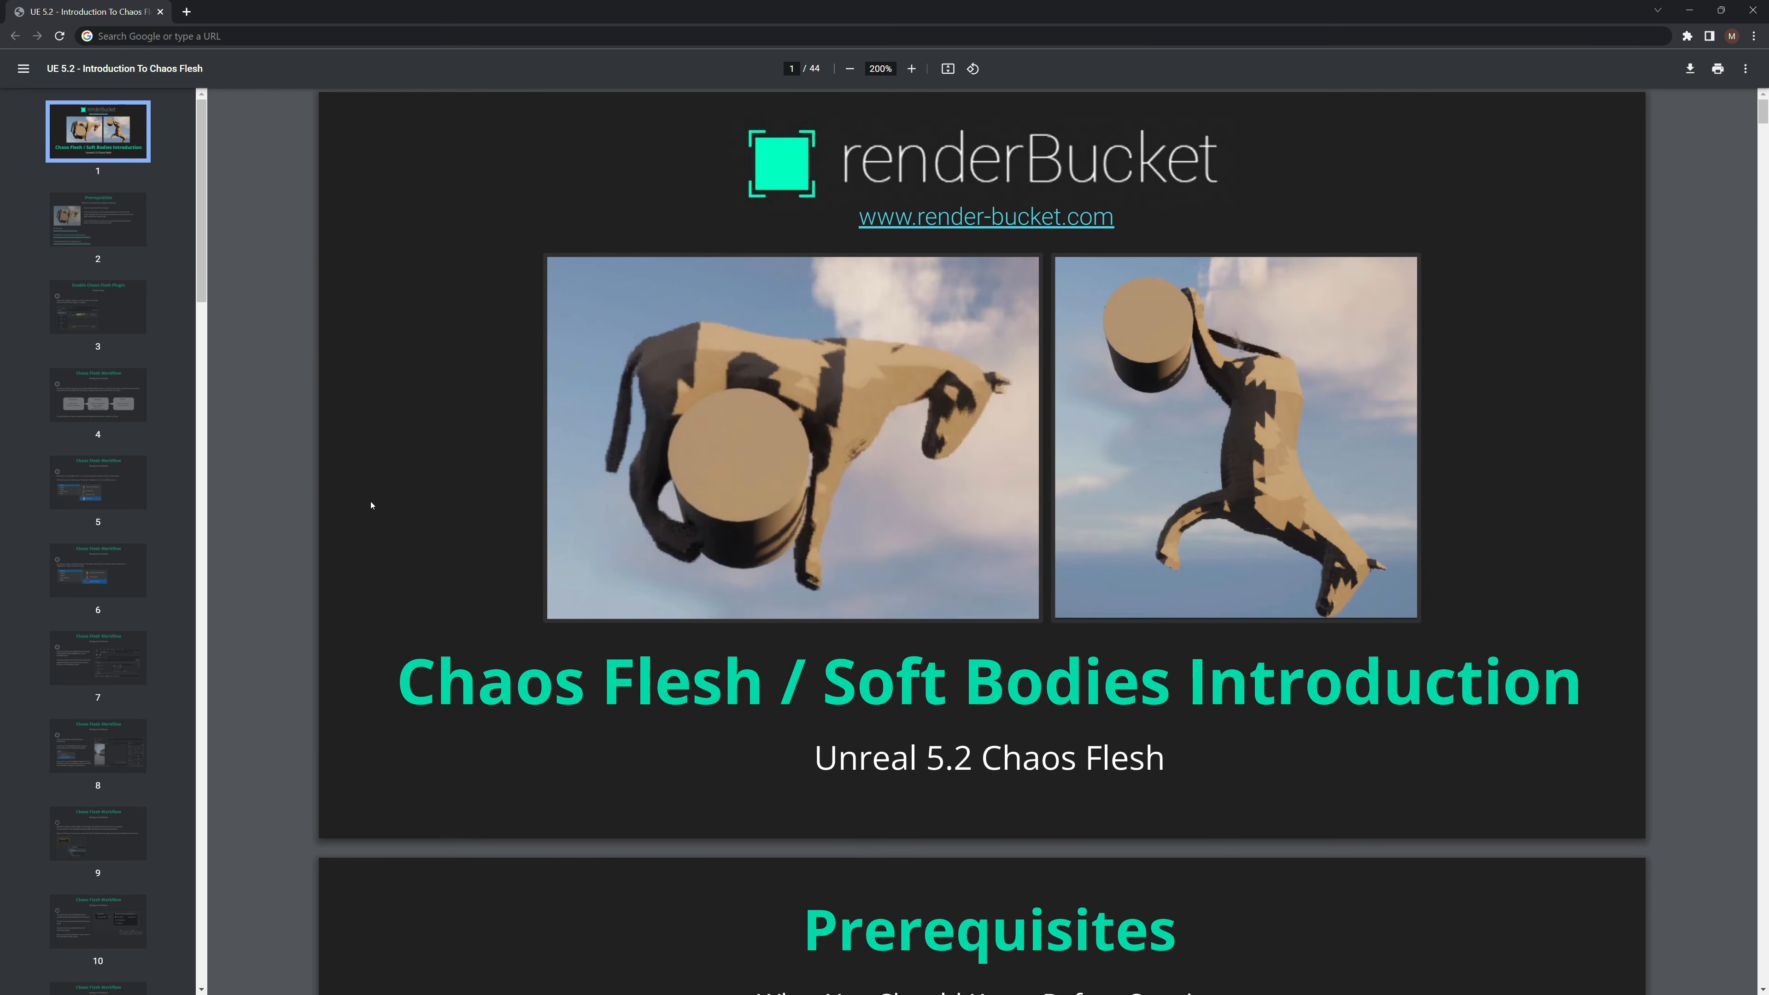